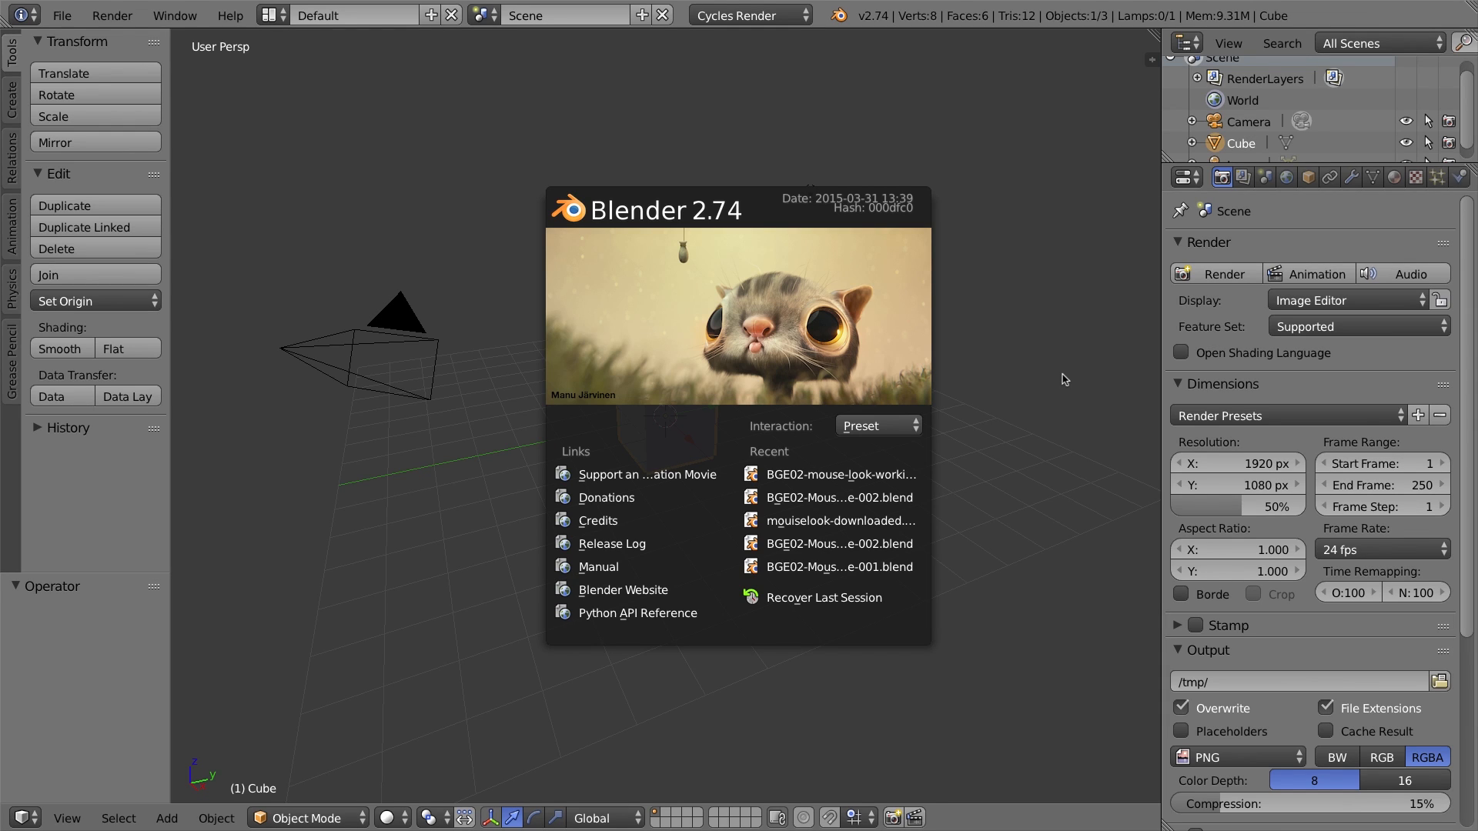
Switch the render engine to Blender Game, then run the game once in the viewport and stop it
click(770, 293)
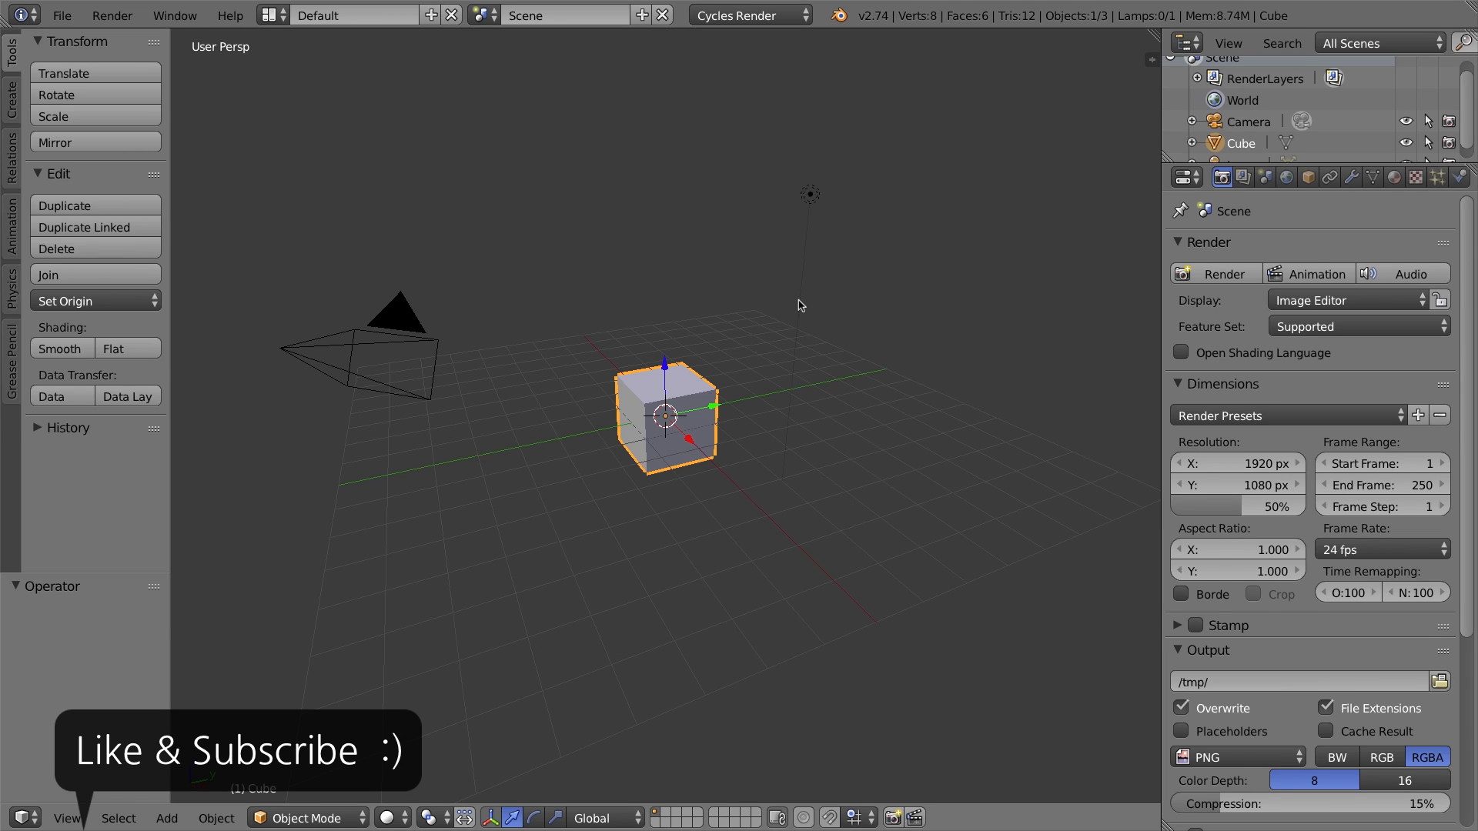
click(773, 19)
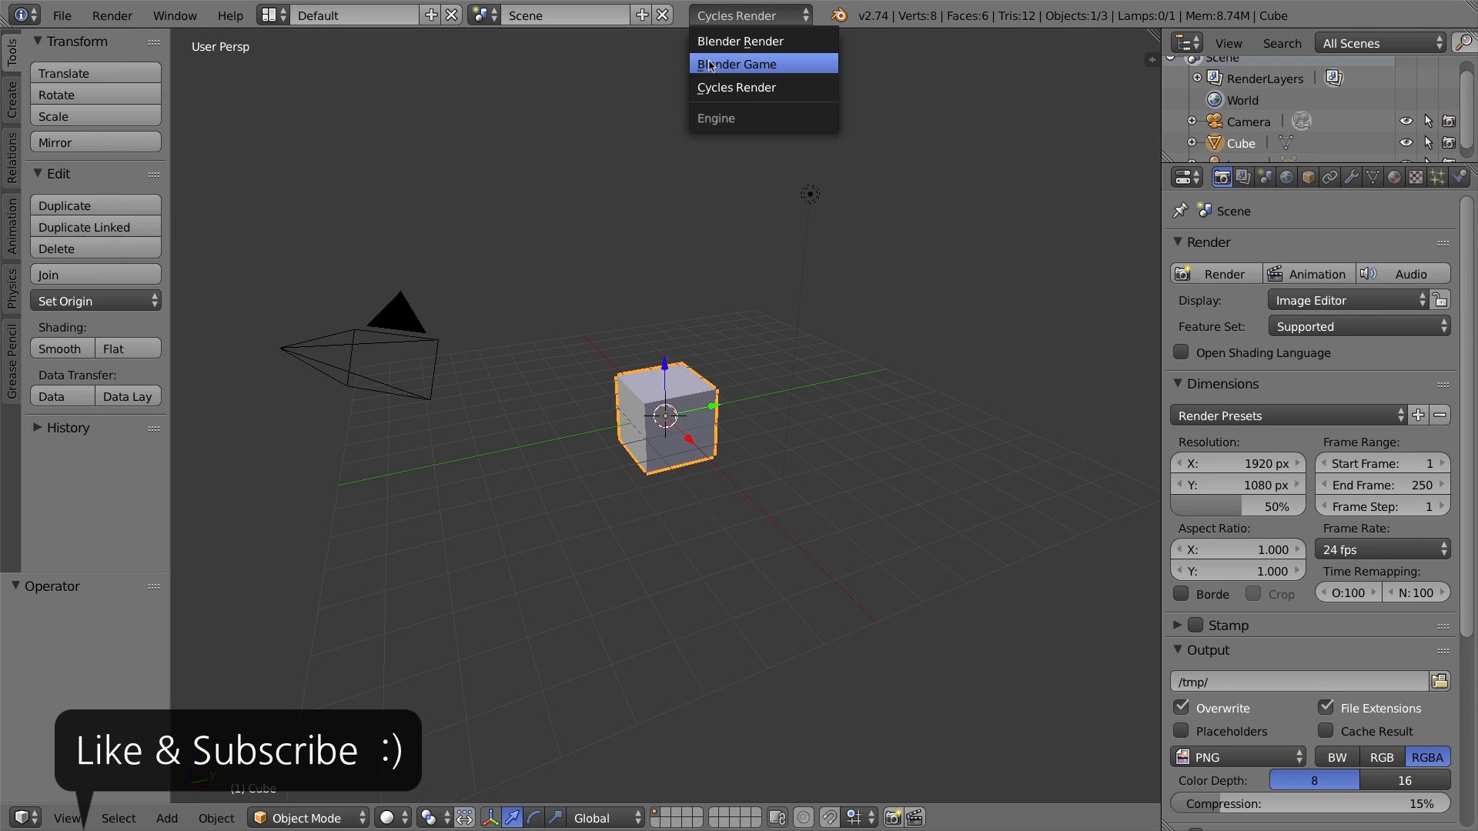
click(785, 67)
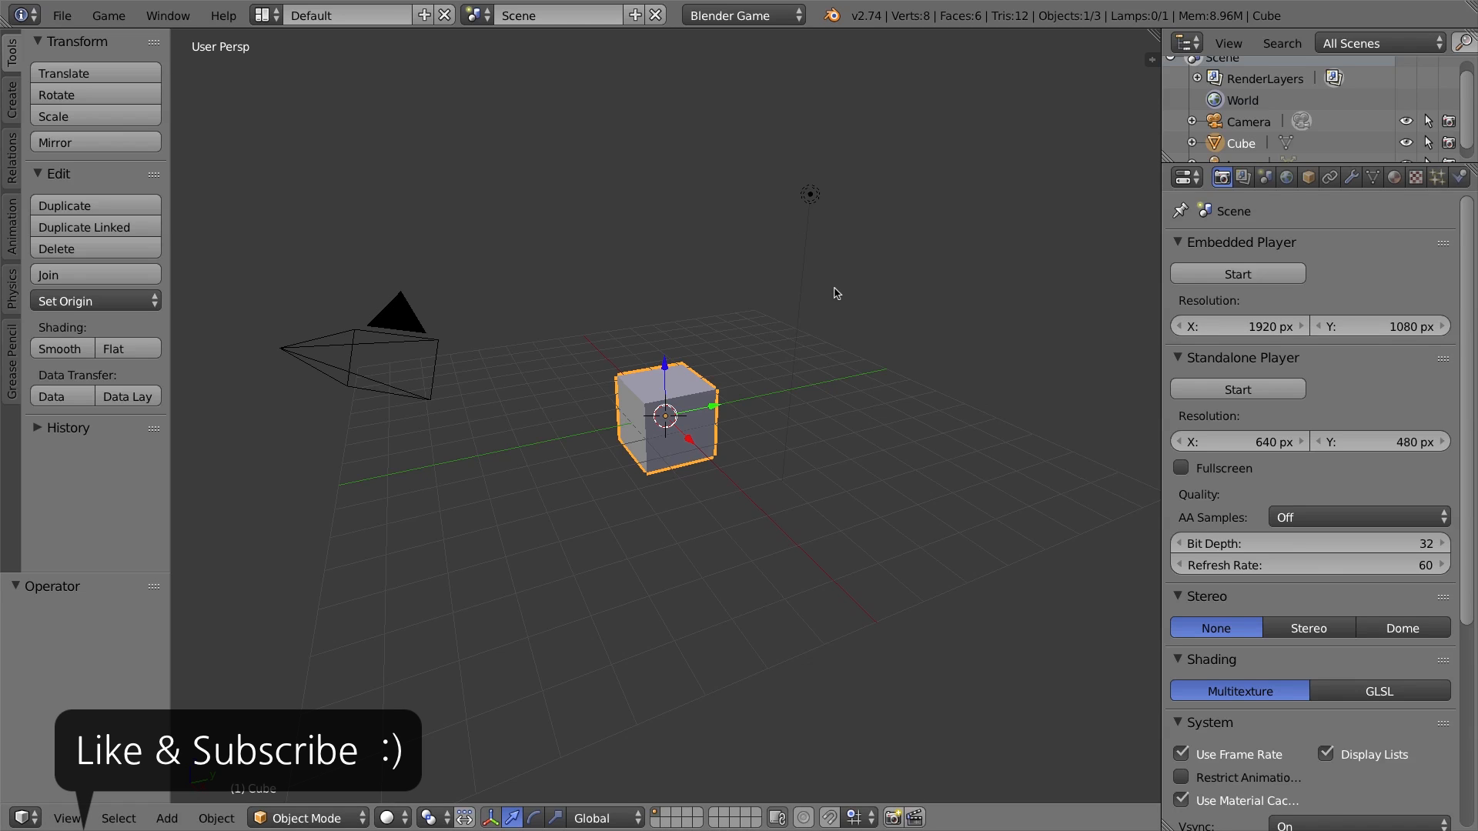
key(p)
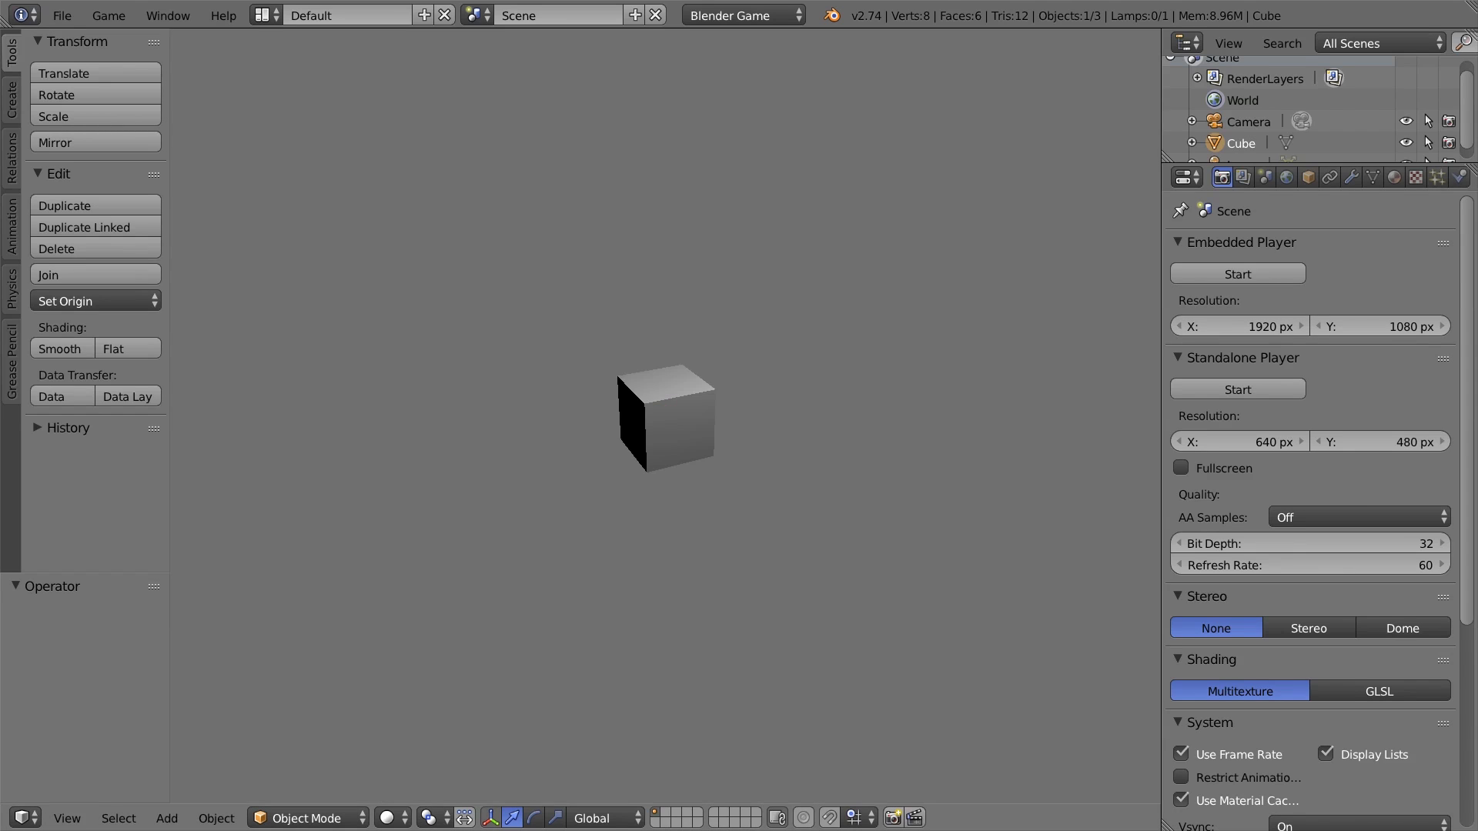
key(Escape)
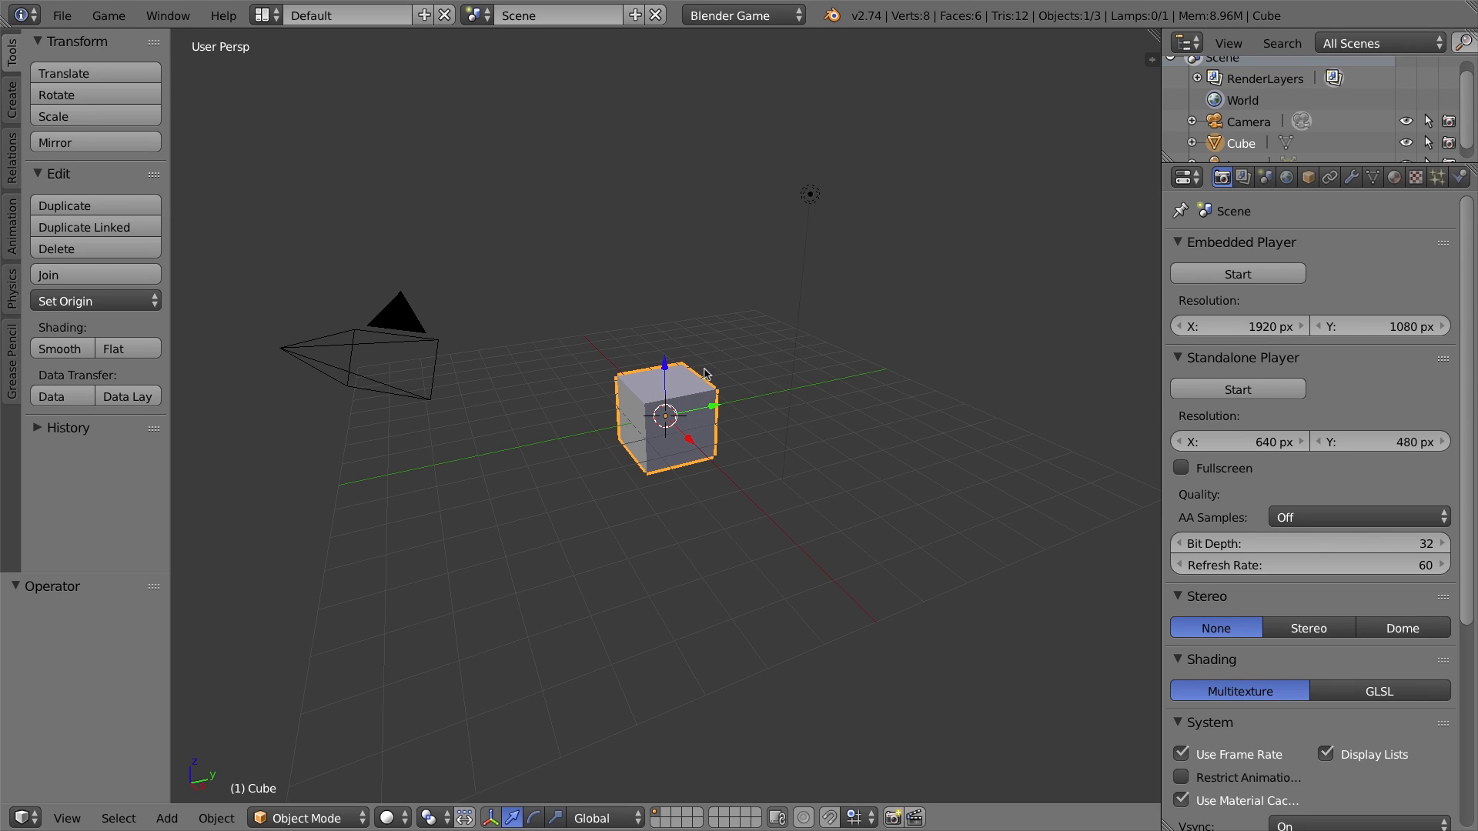
right_click(397, 308)
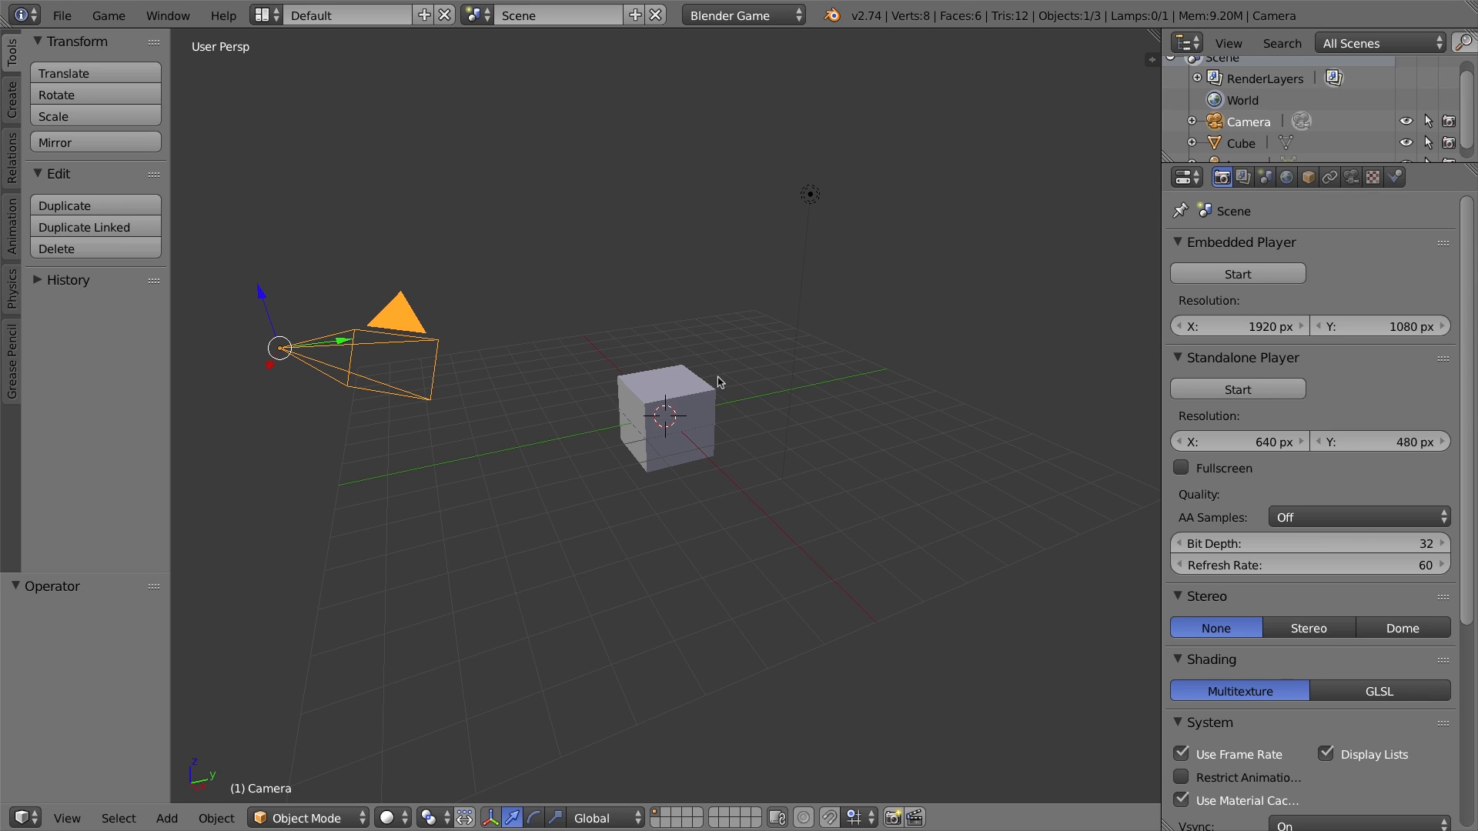
right_click(685, 388)
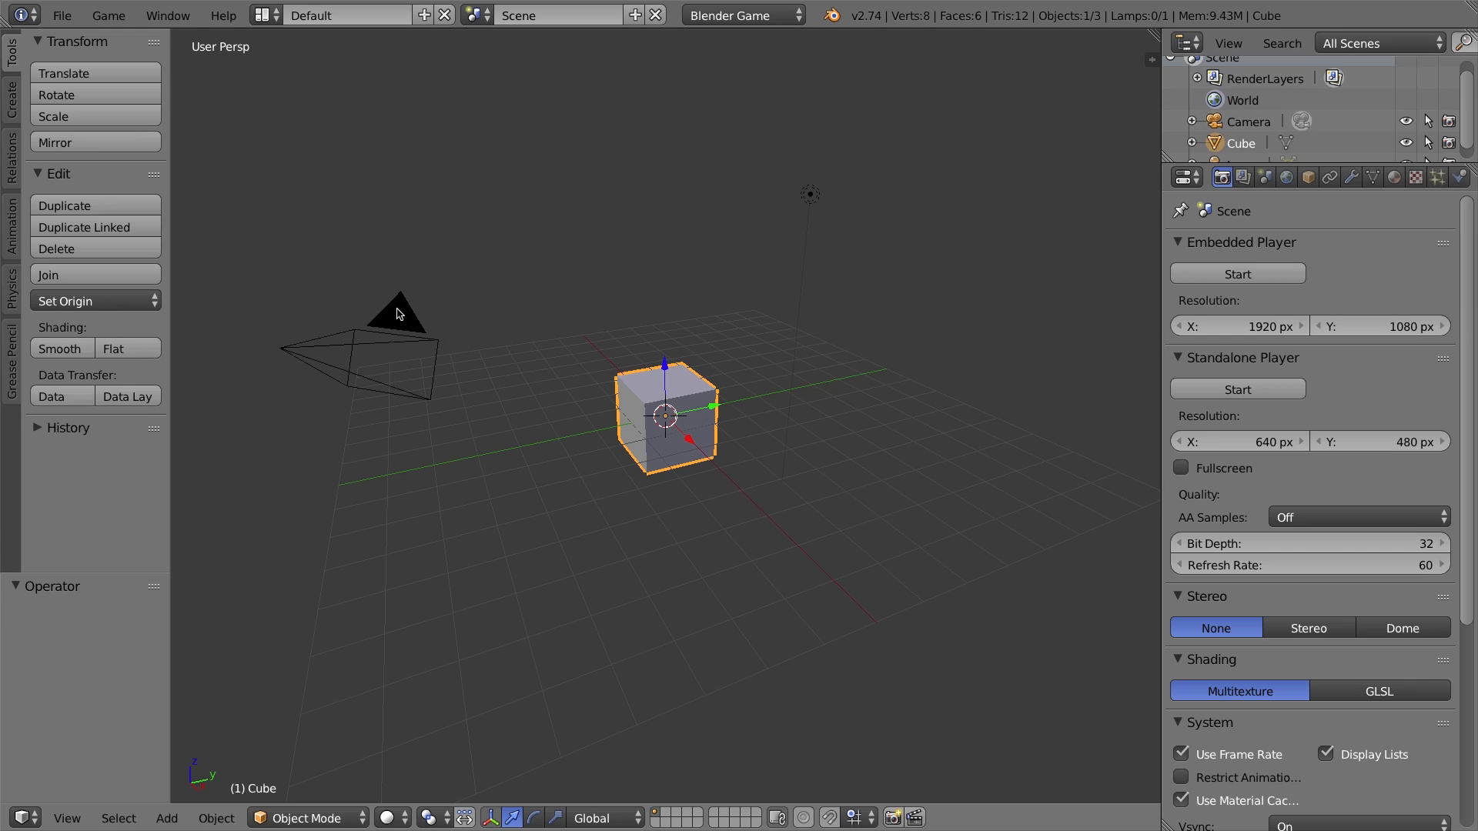
right_click(397, 316)
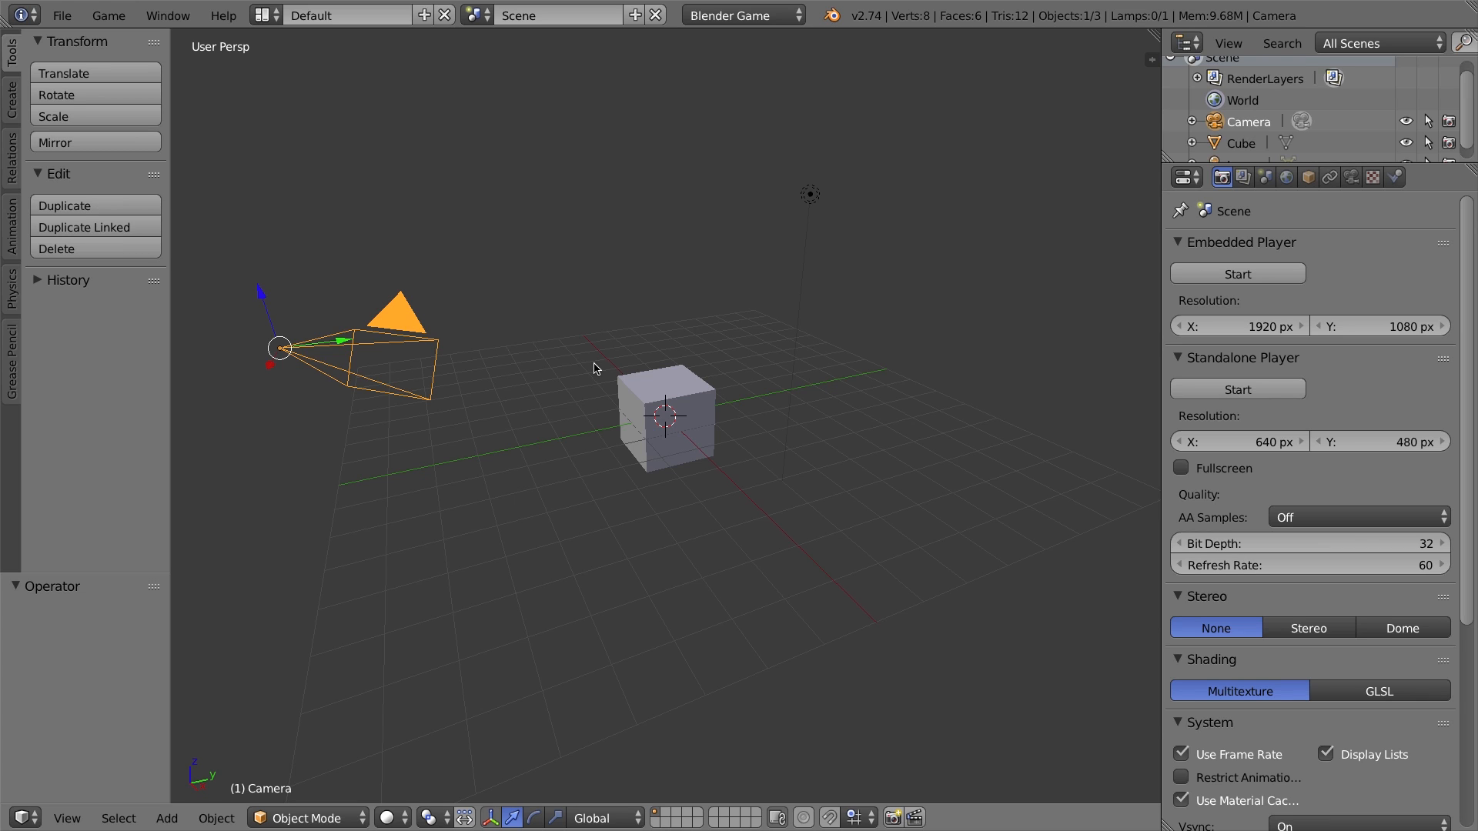
right_click(654, 390)
key(g)
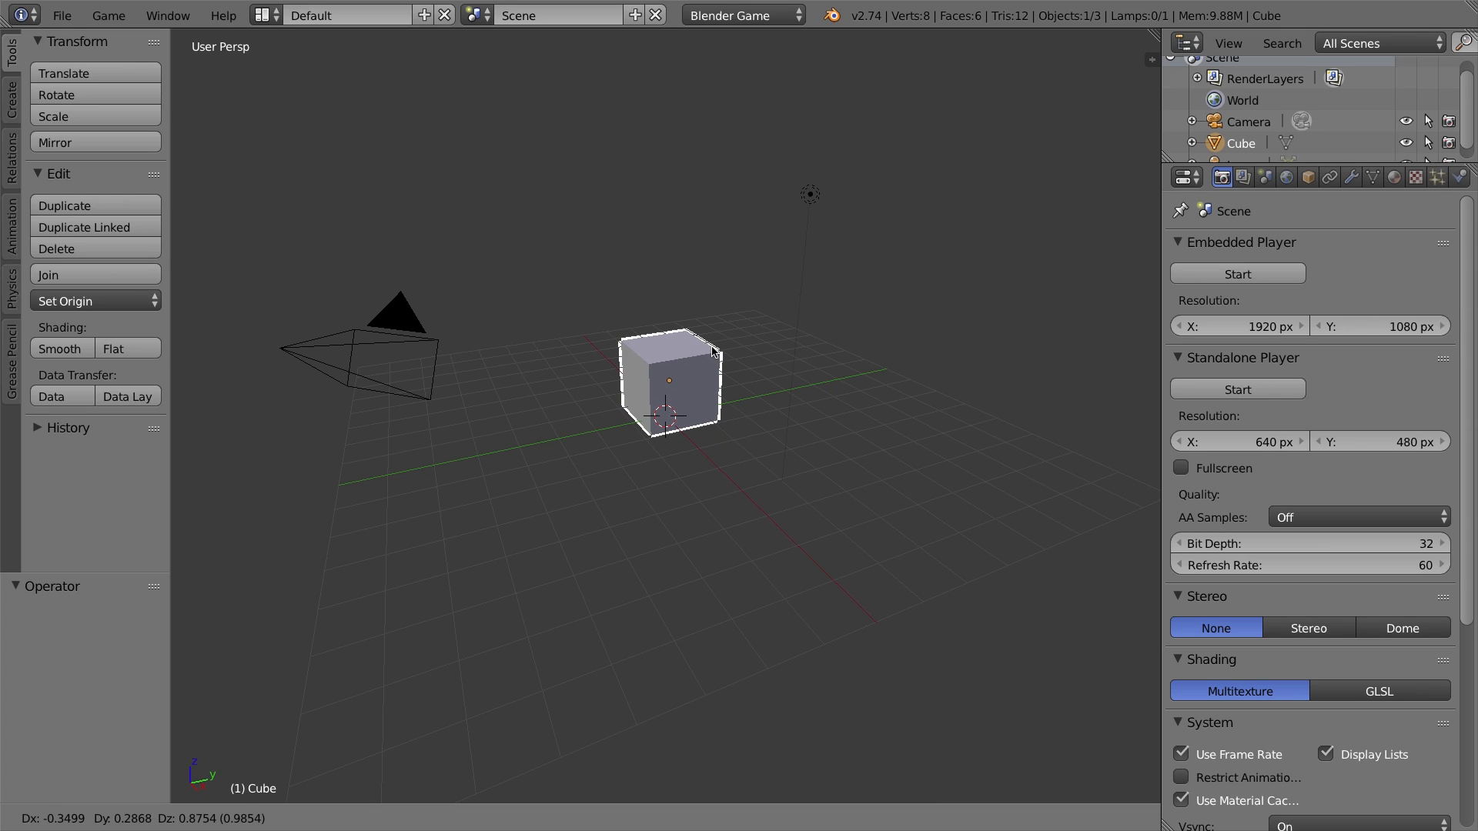
right_click(712, 351)
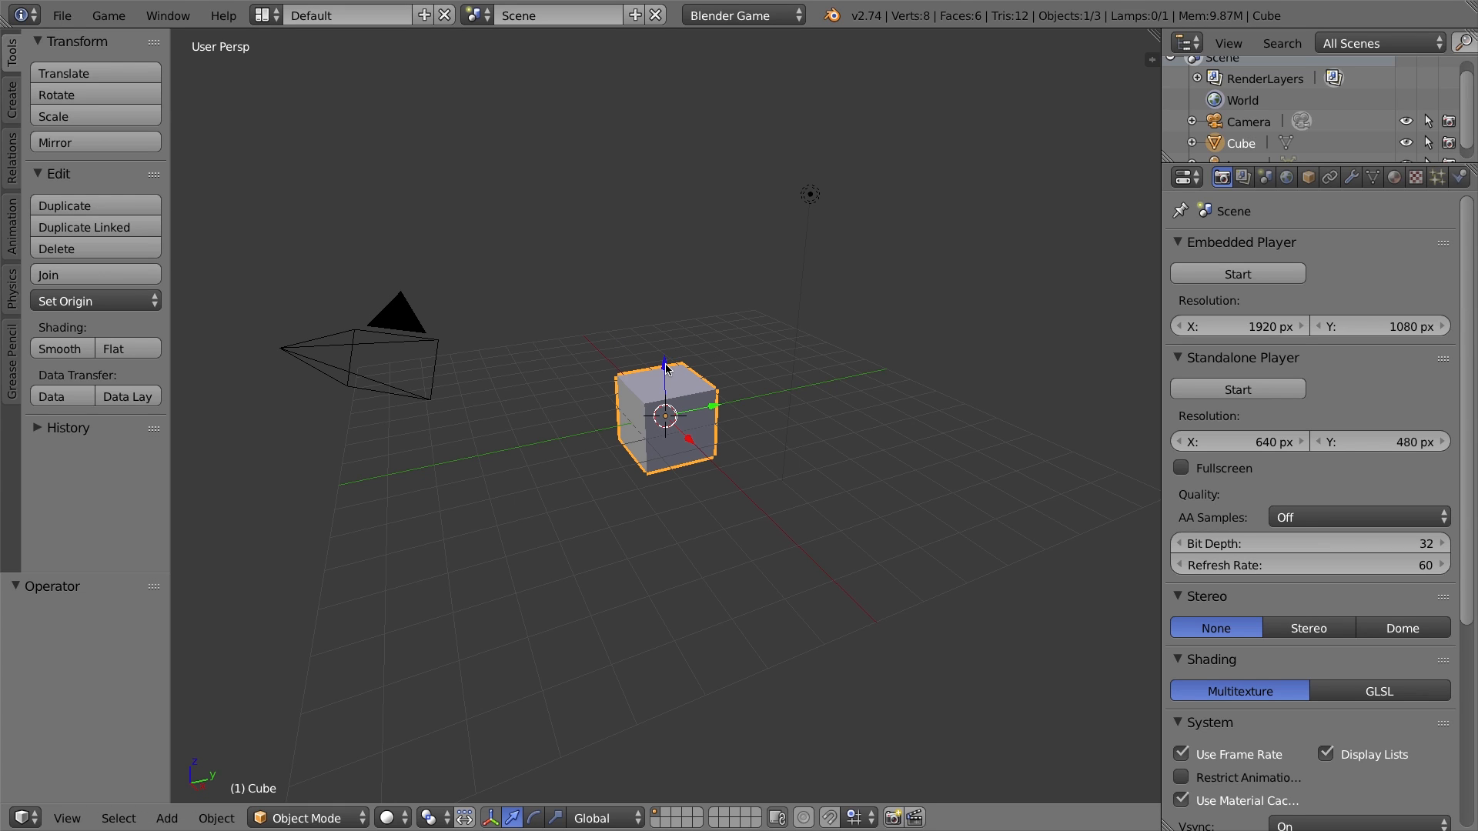
Raise the cube about 1.63 units along the Z axis
key(g)
key(z)
click(665, 340)
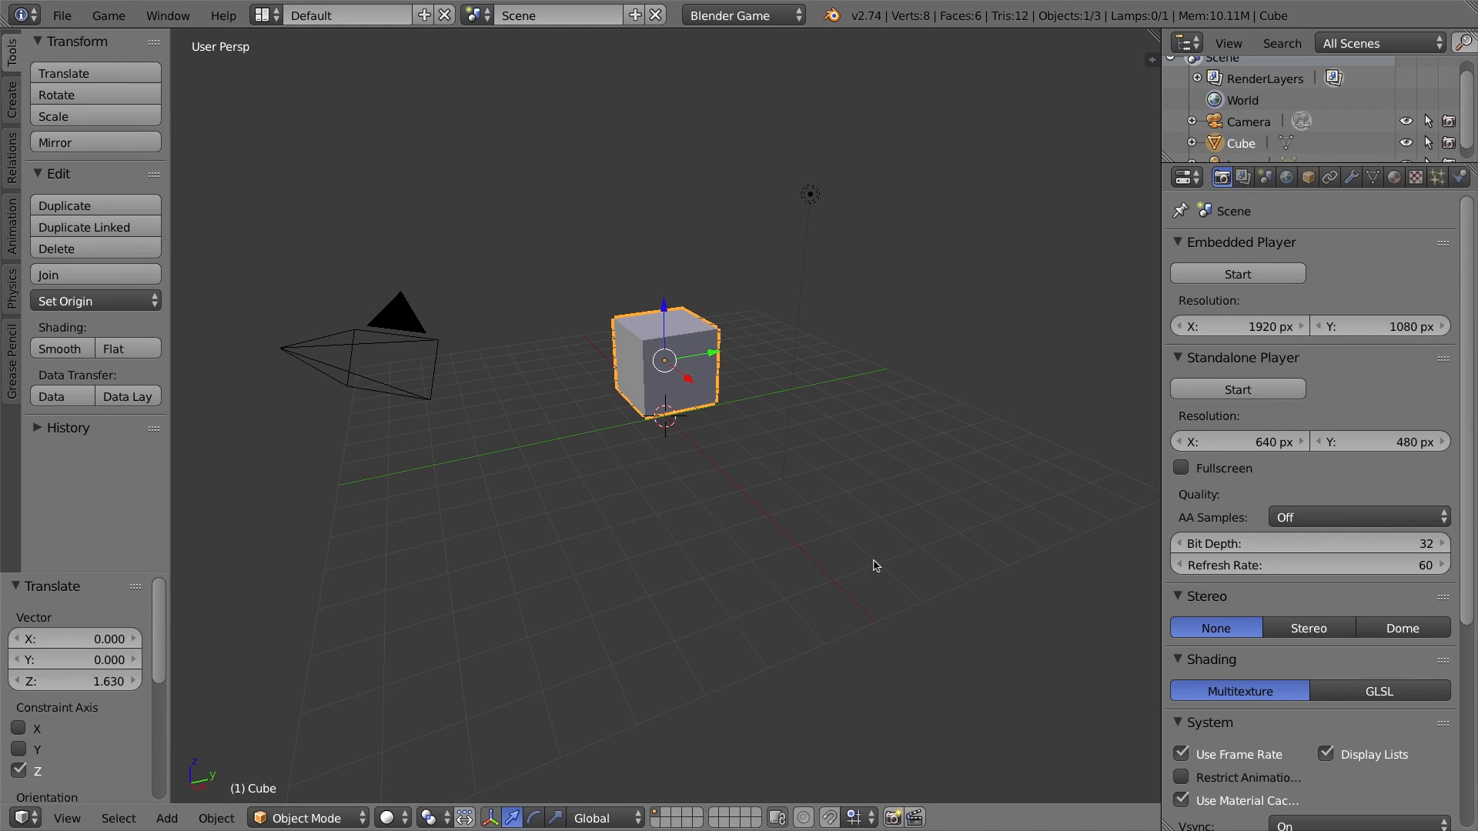
Add a plane mesh beneath the cube and scale it by 30 as the ground
key(shift+a)
mouse_move(777, 492)
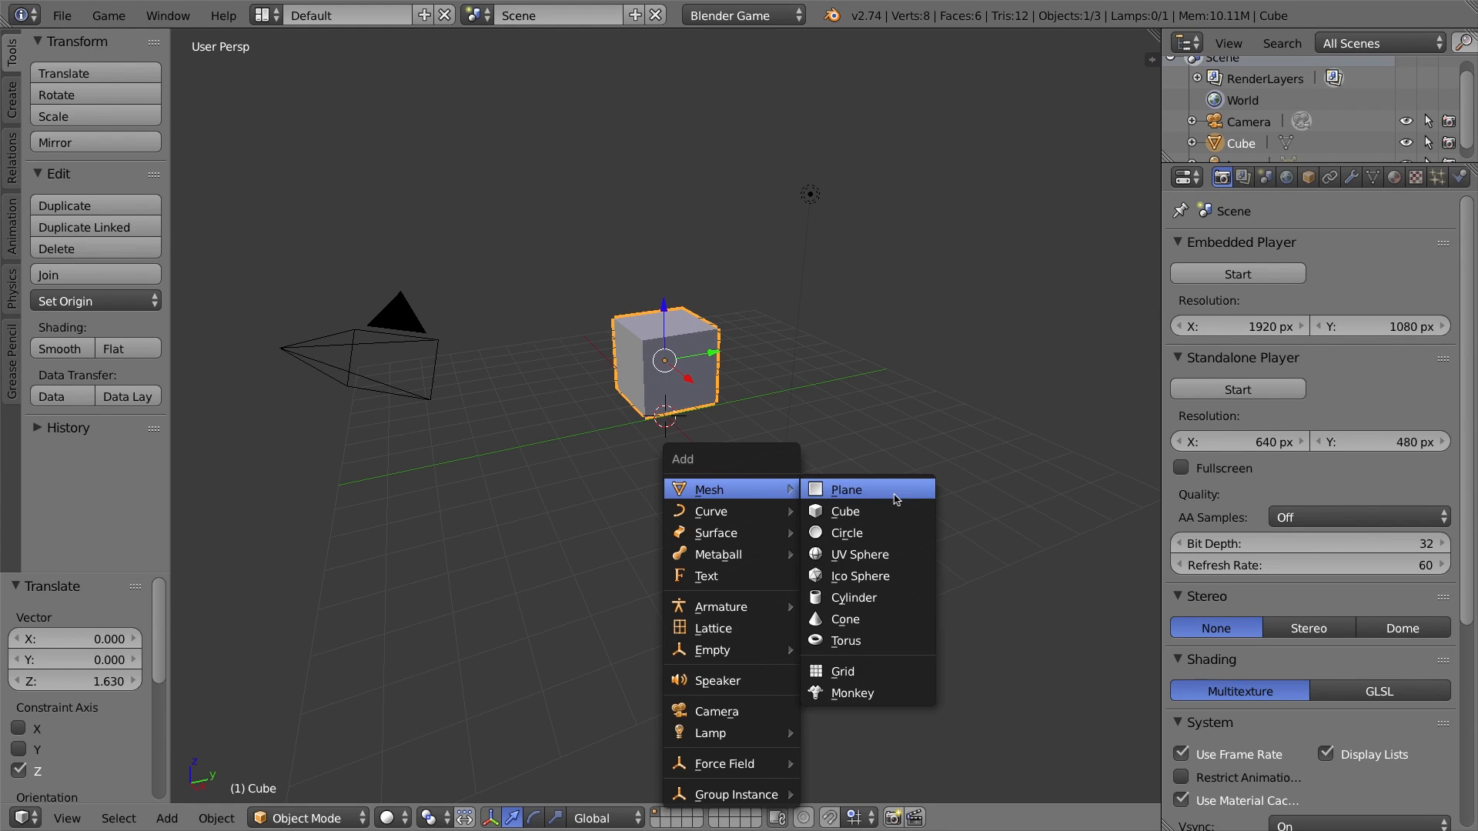
click(860, 492)
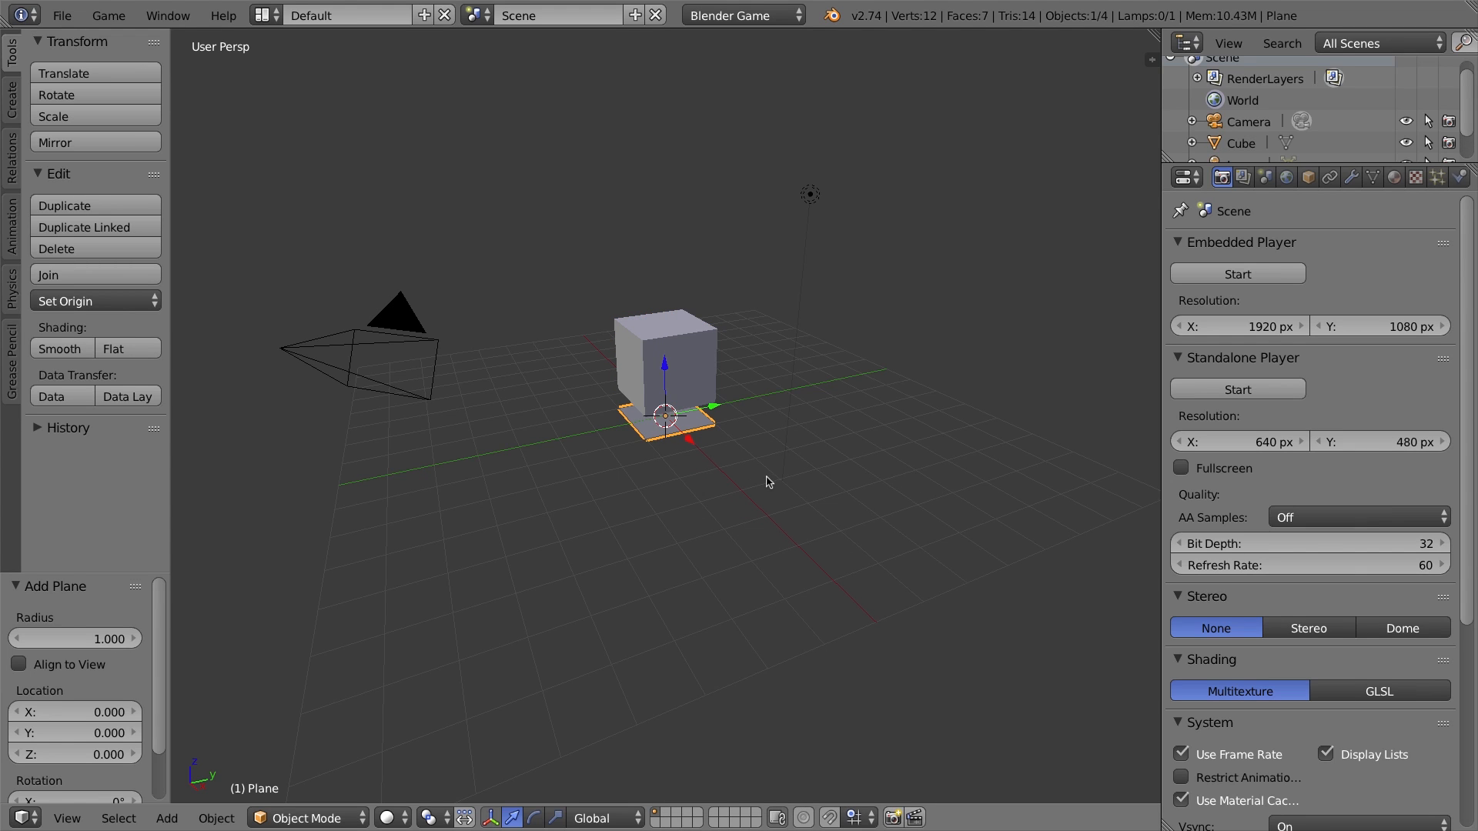
key(s)
text(30)
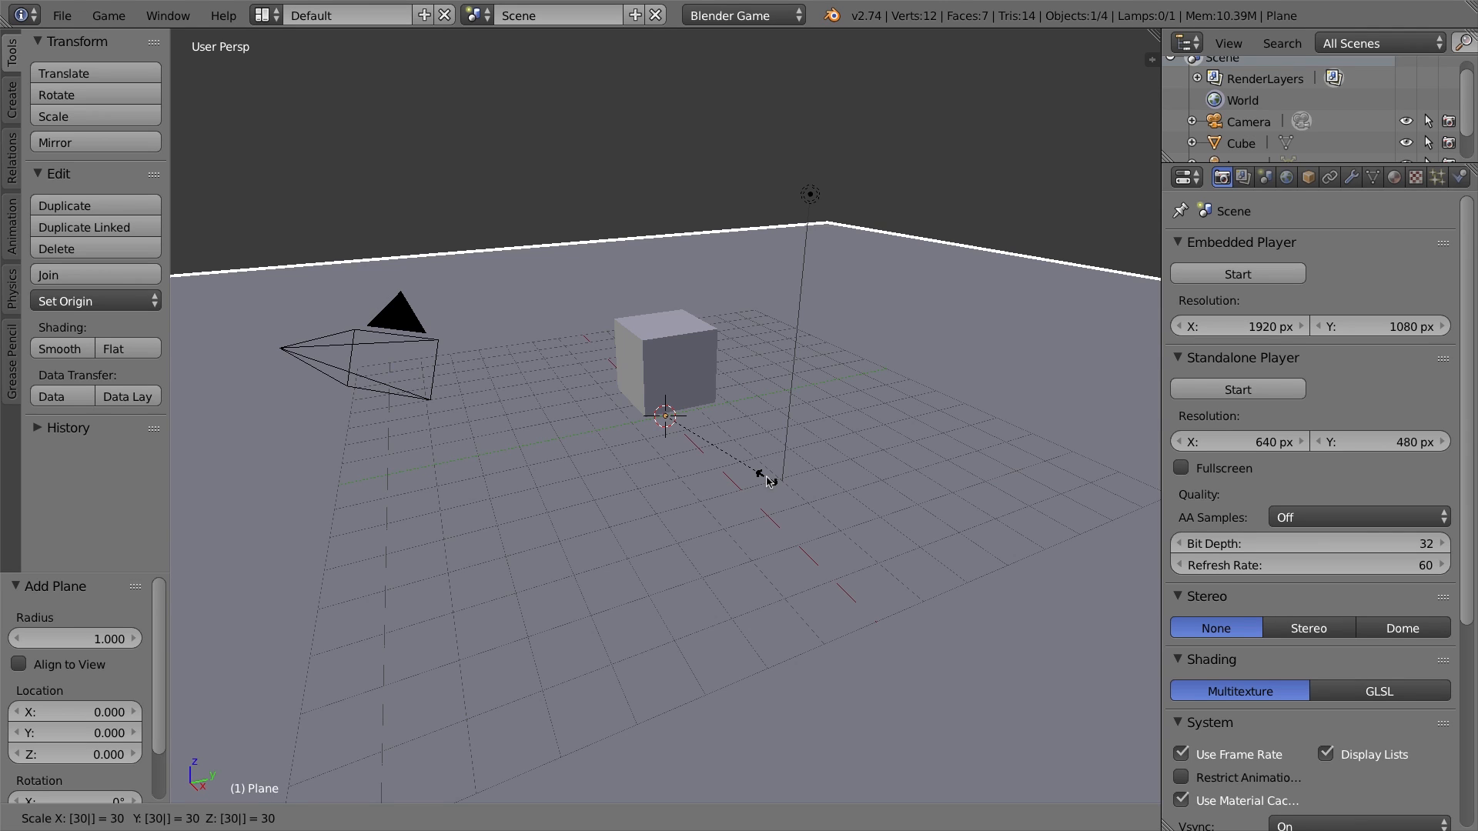
key(Return)
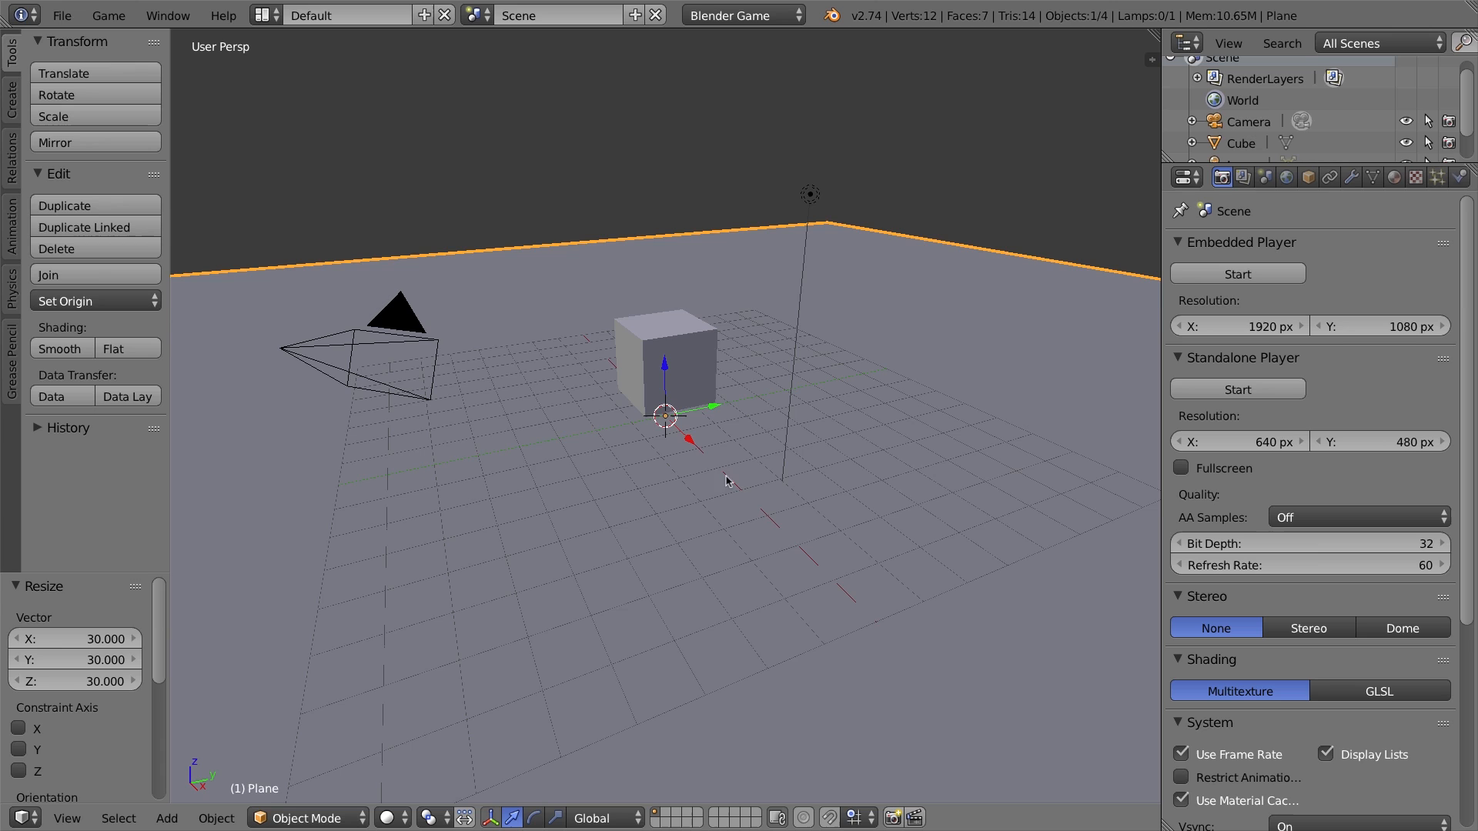
With the cube selected, split the 3D view horizontally and make the lower area a Logic Editor with its game properties sidebar hidden
right_click(673, 331)
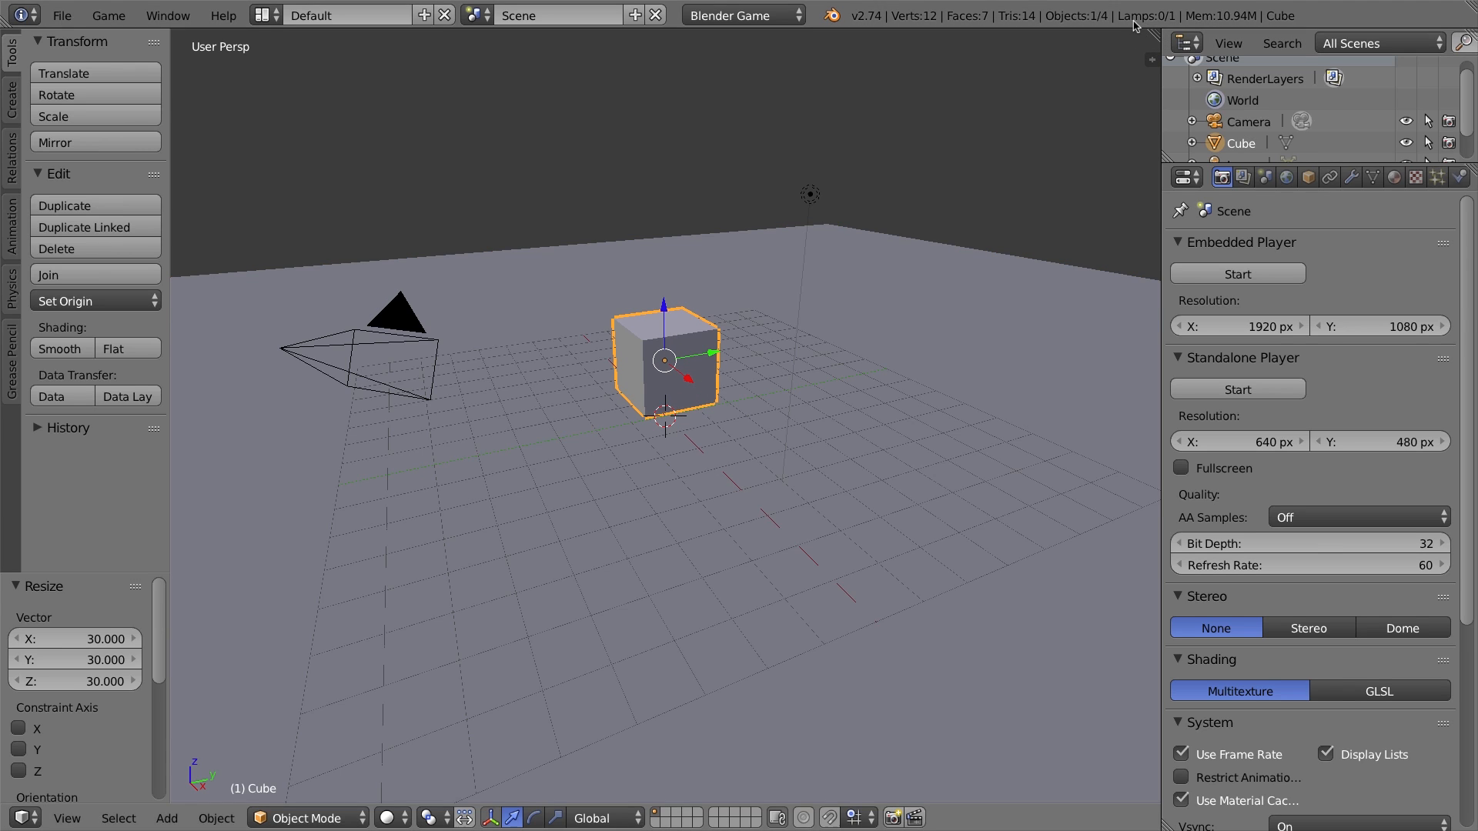
drag(1152, 33, 1073, 523)
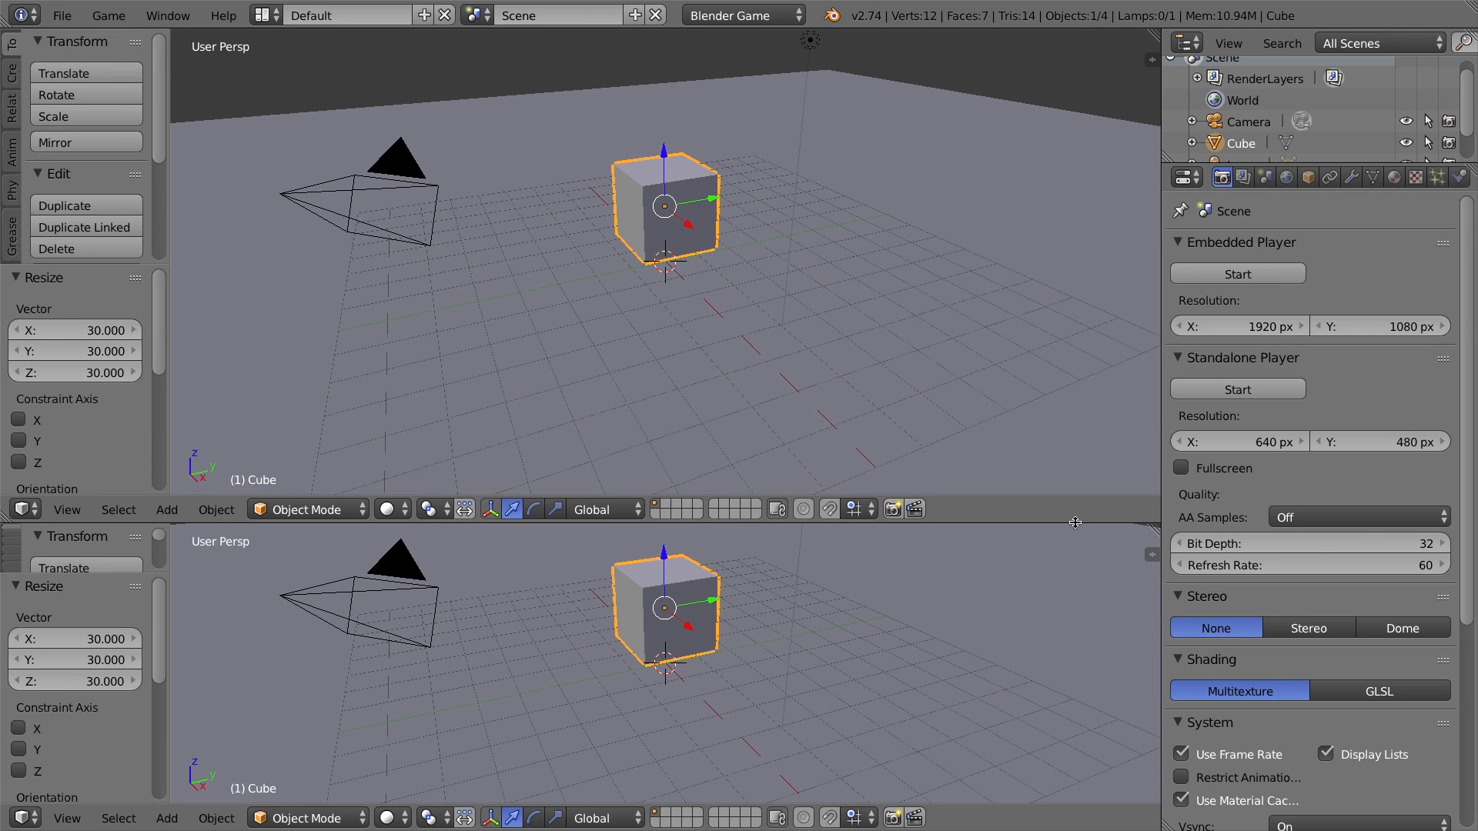
click(14, 816)
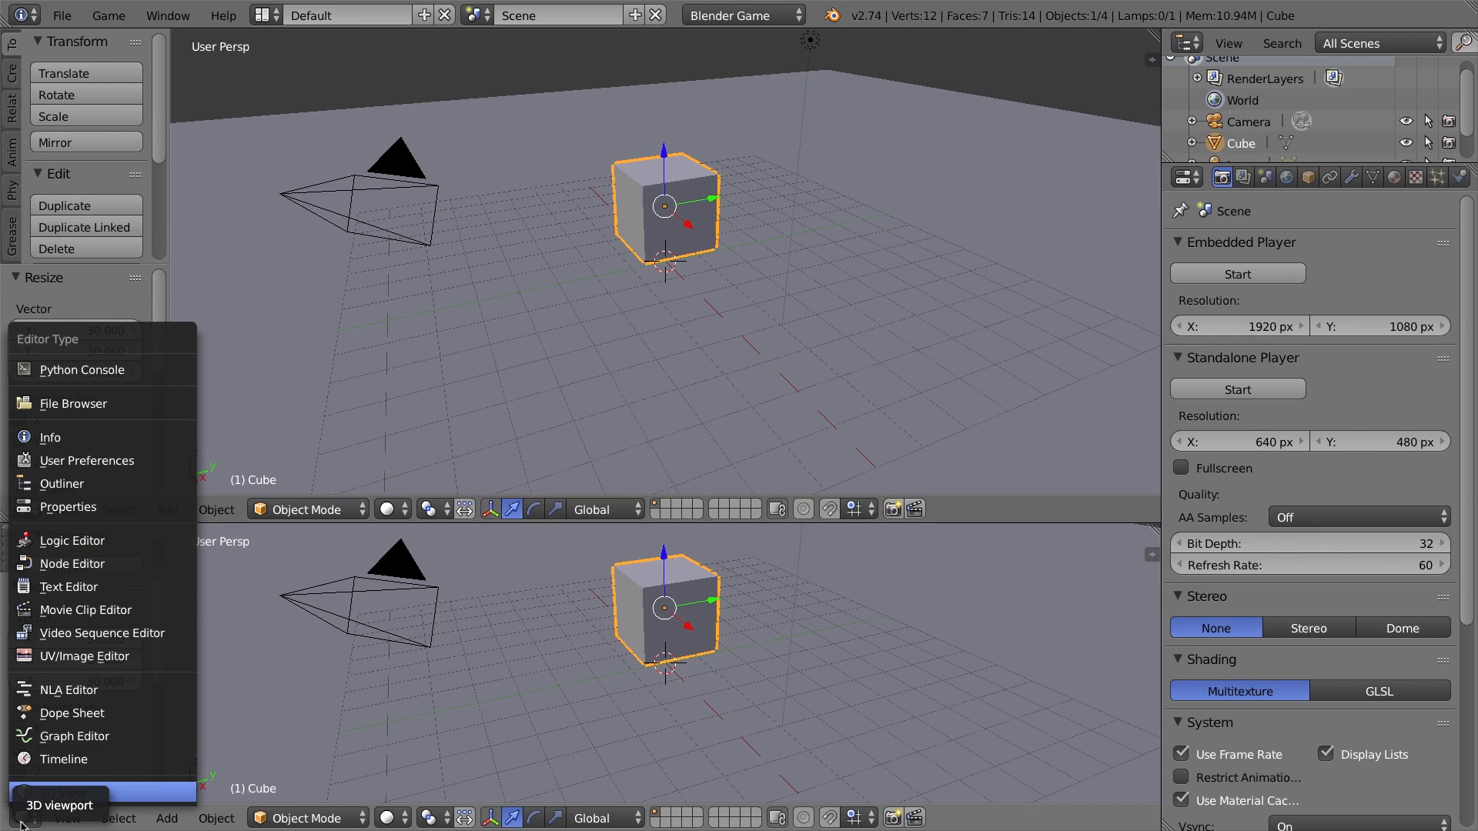
click(31, 793)
click(35, 818)
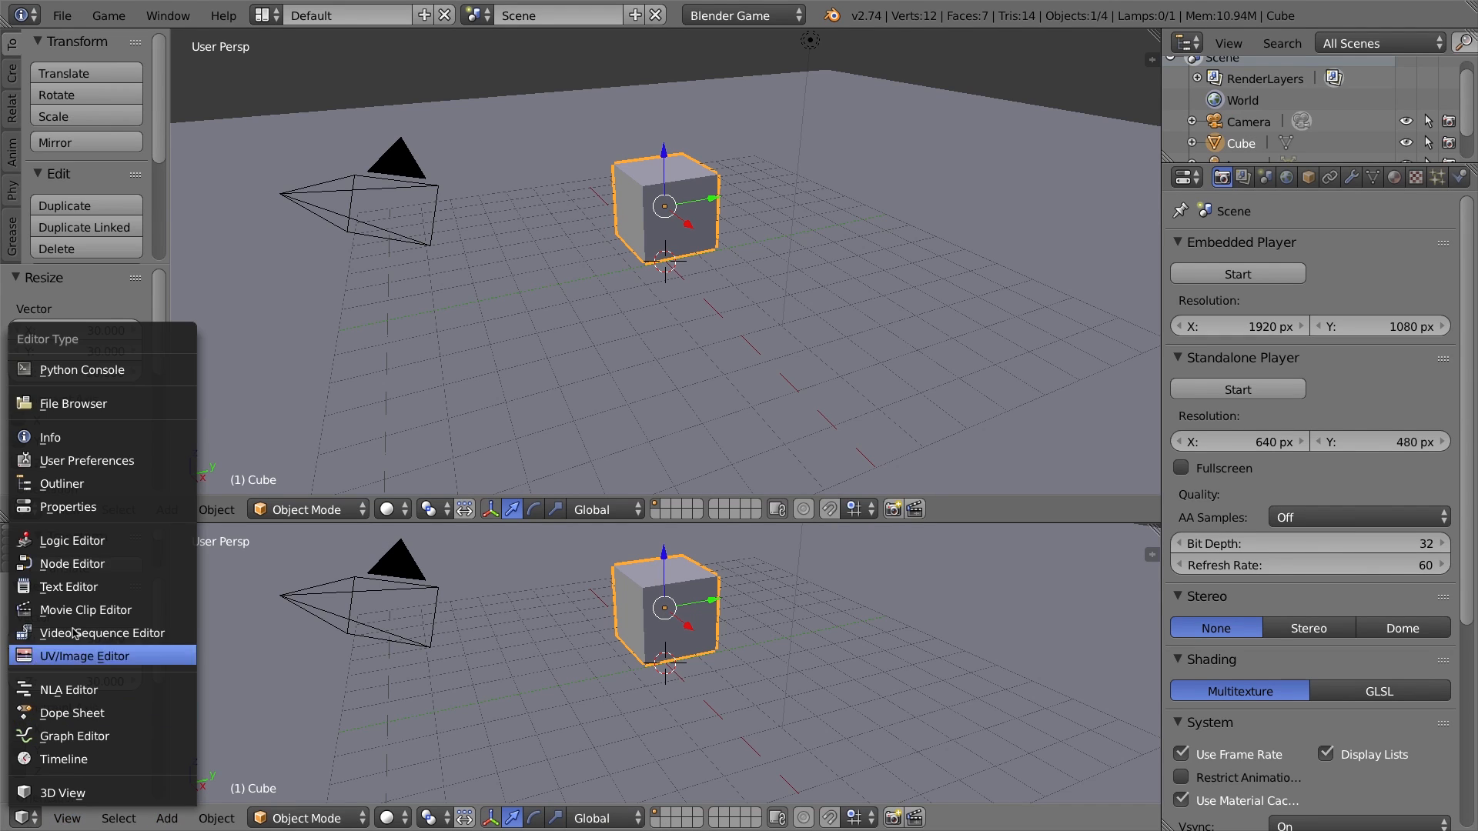
click(73, 560)
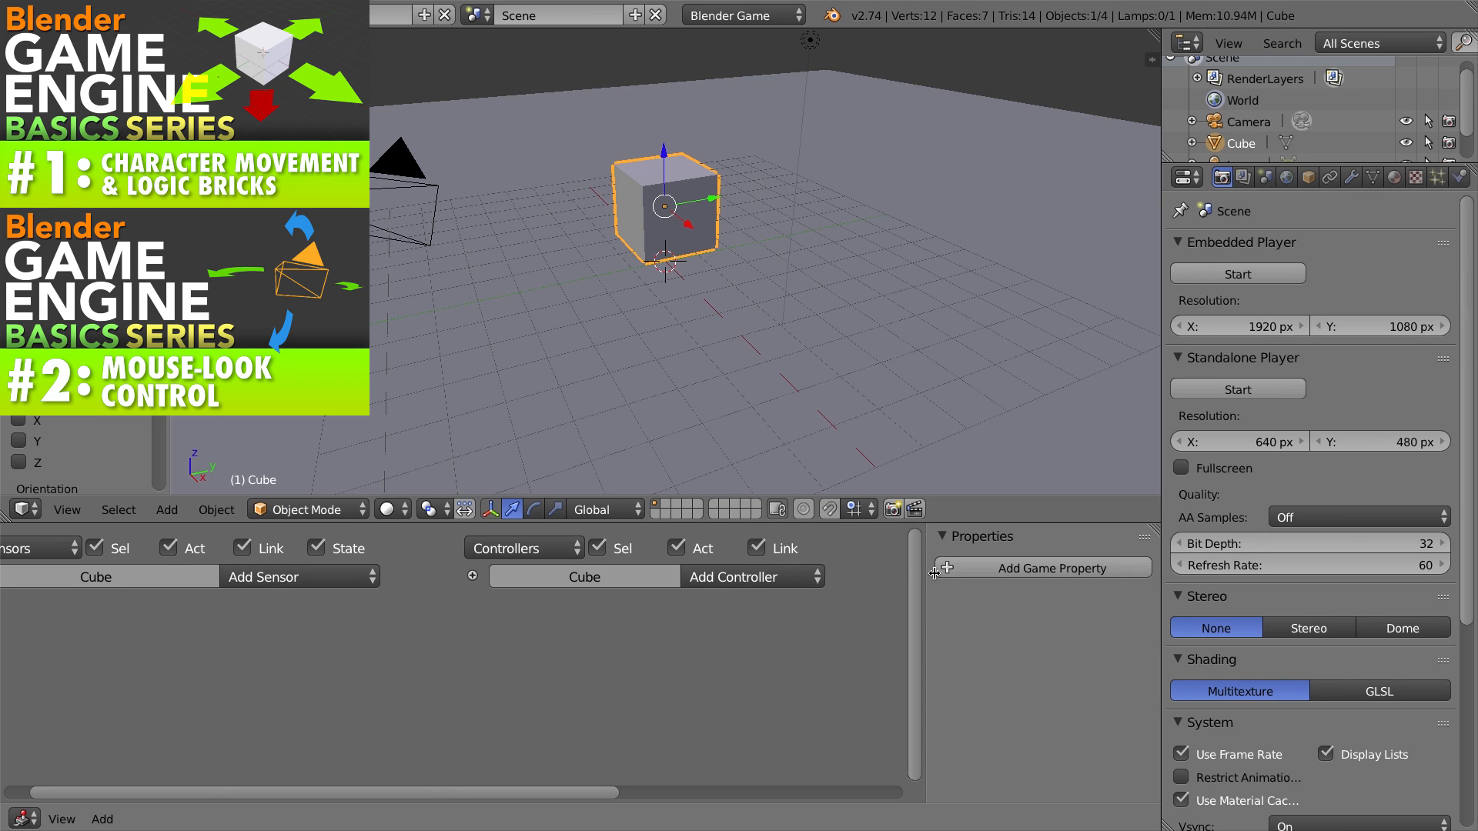
key(n)
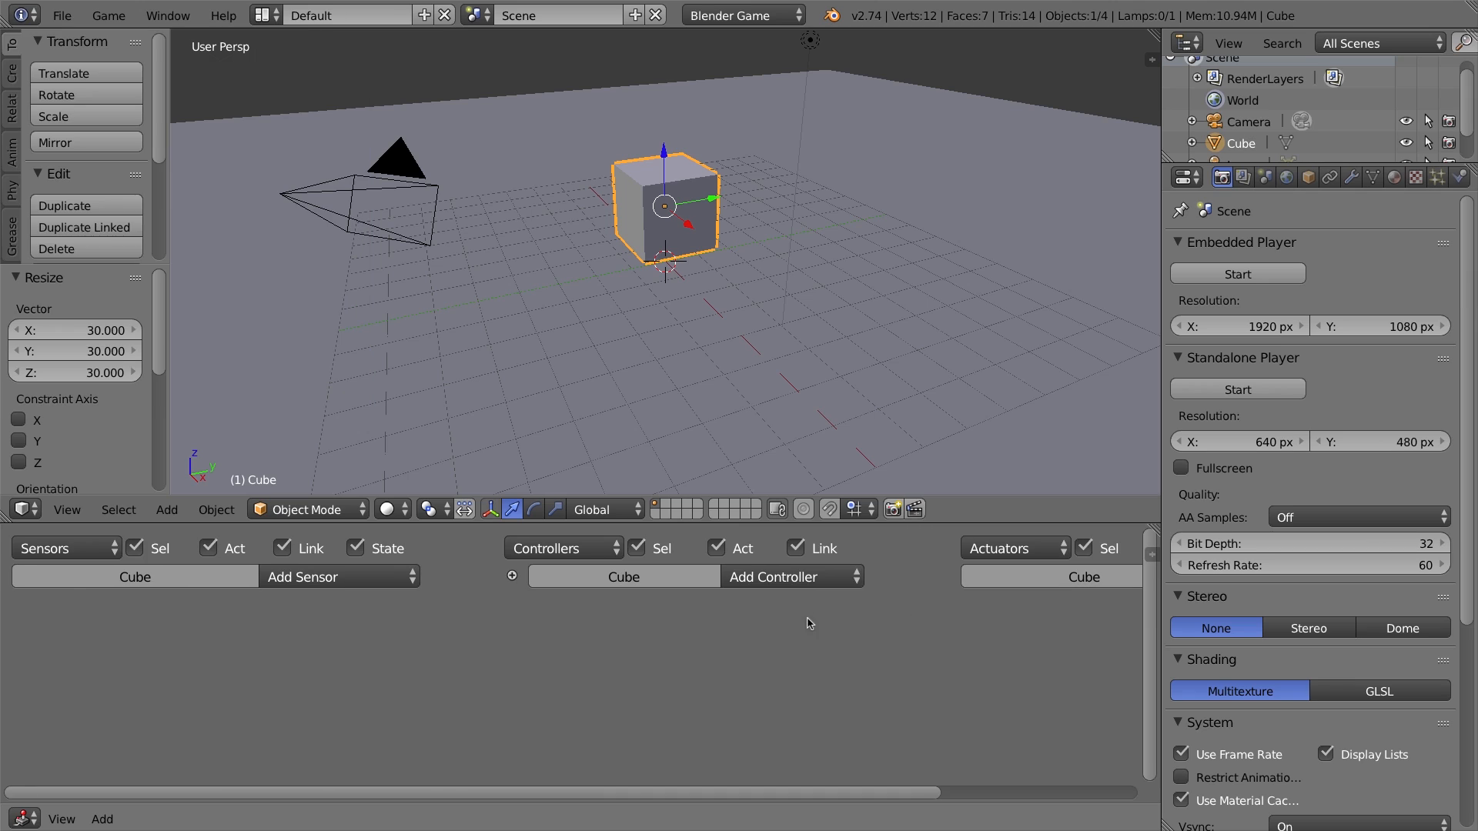
scroll(812, 598, up, 1)
scroll(807, 595, down, 2)
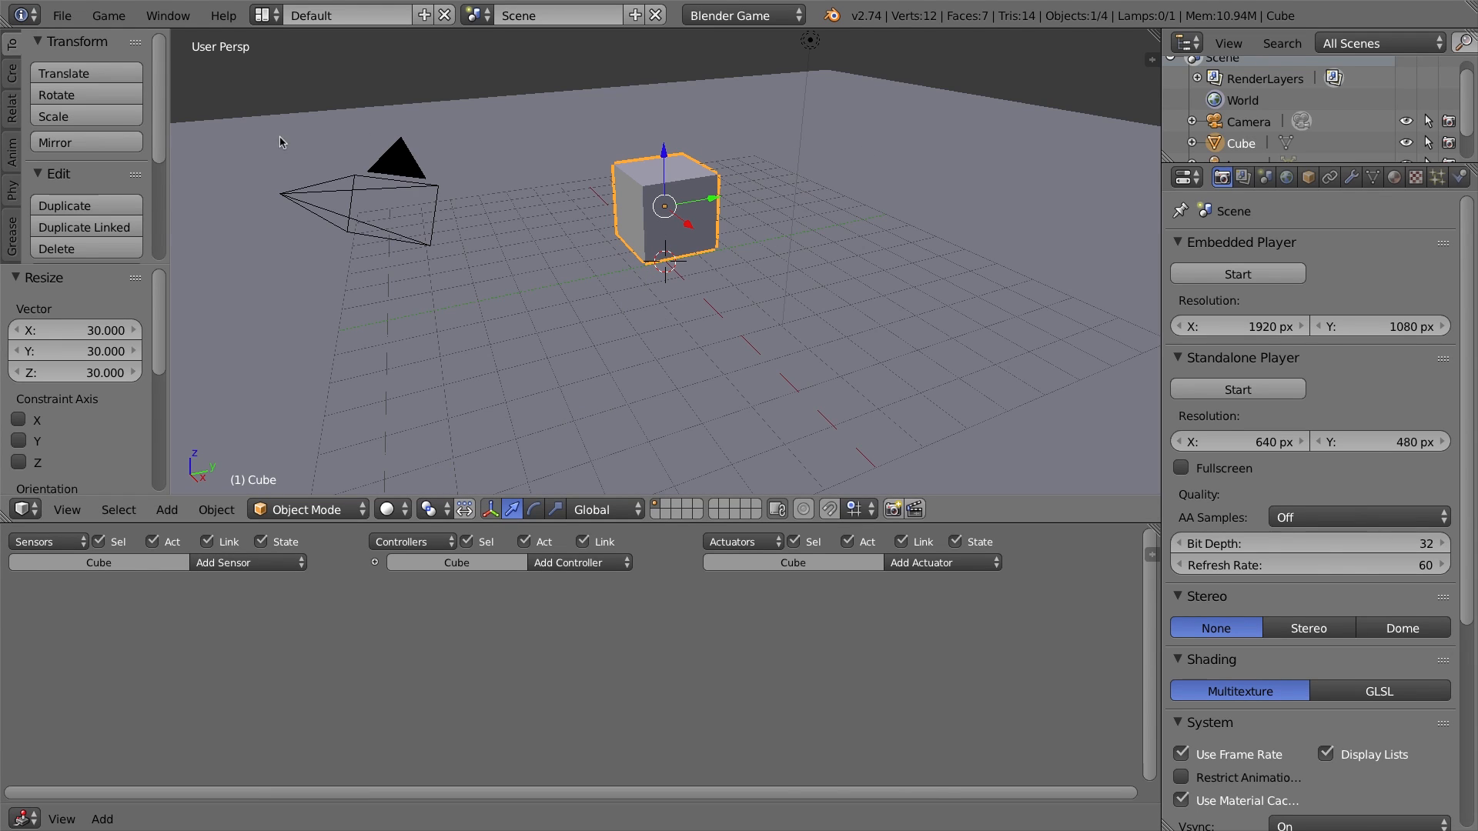
Add a Mouse sensor to the cube with its mouse event set to Movement
click(244, 562)
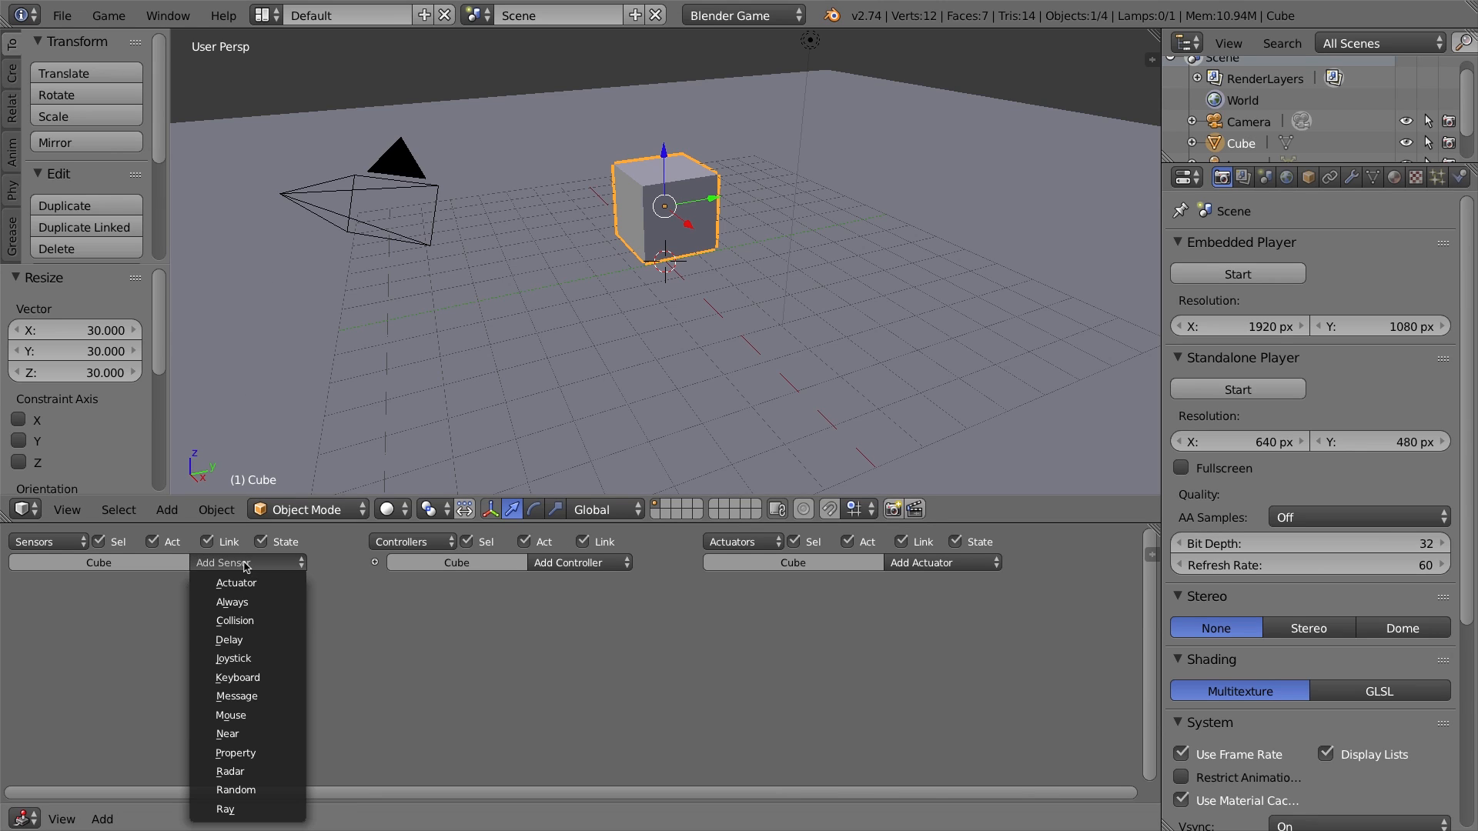
click(238, 715)
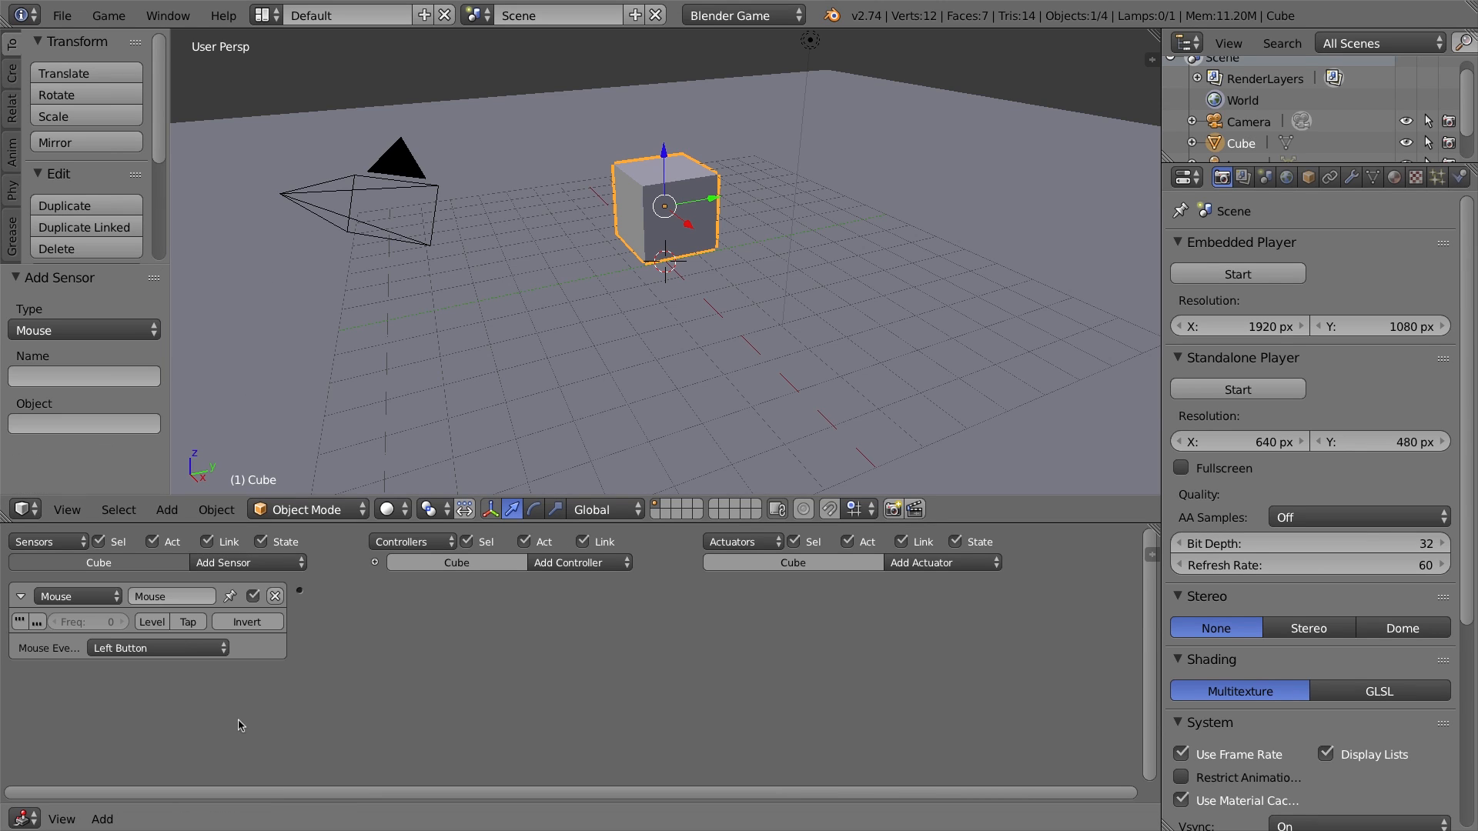
click(148, 648)
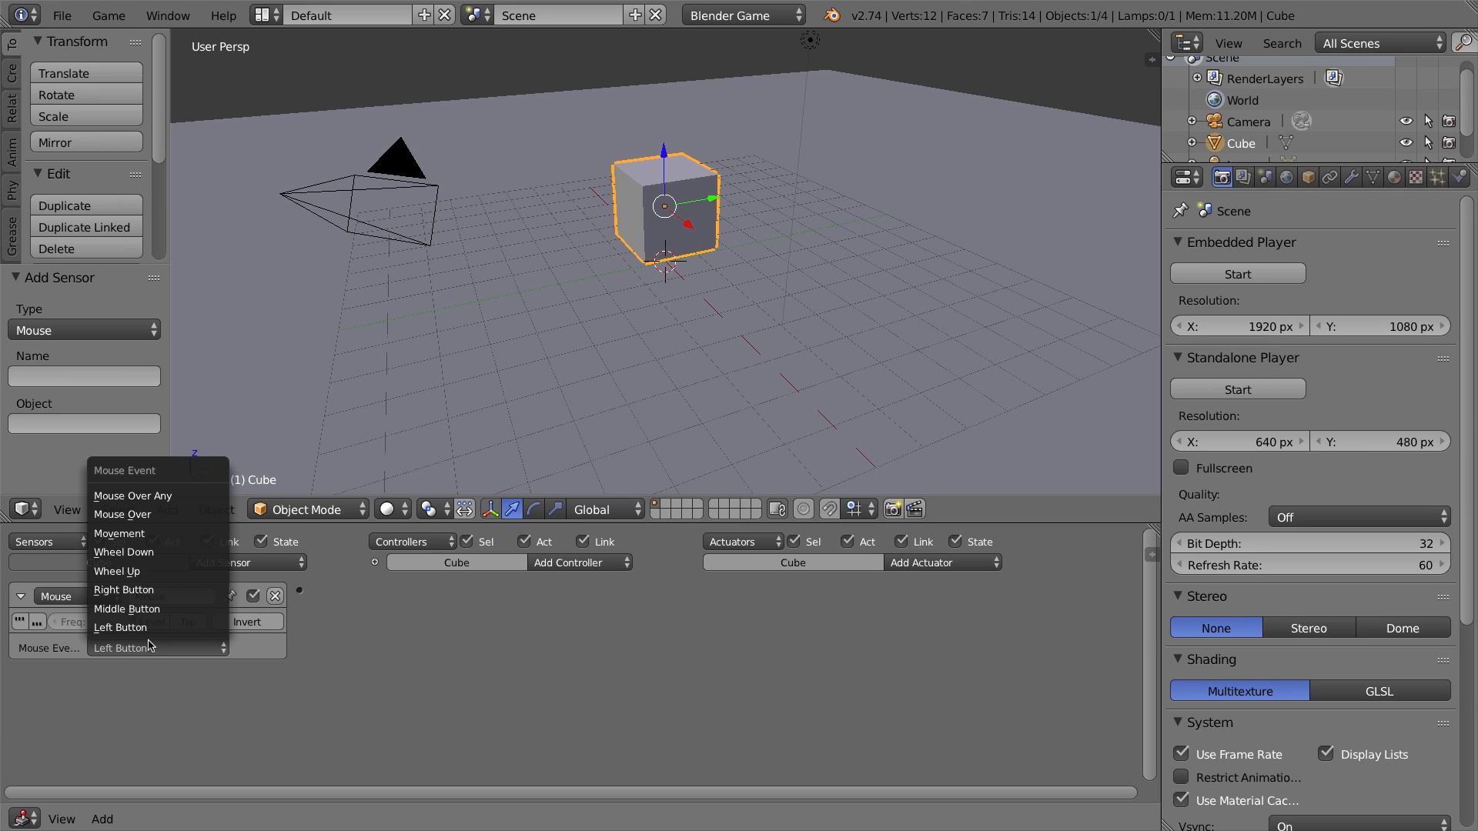
click(120, 534)
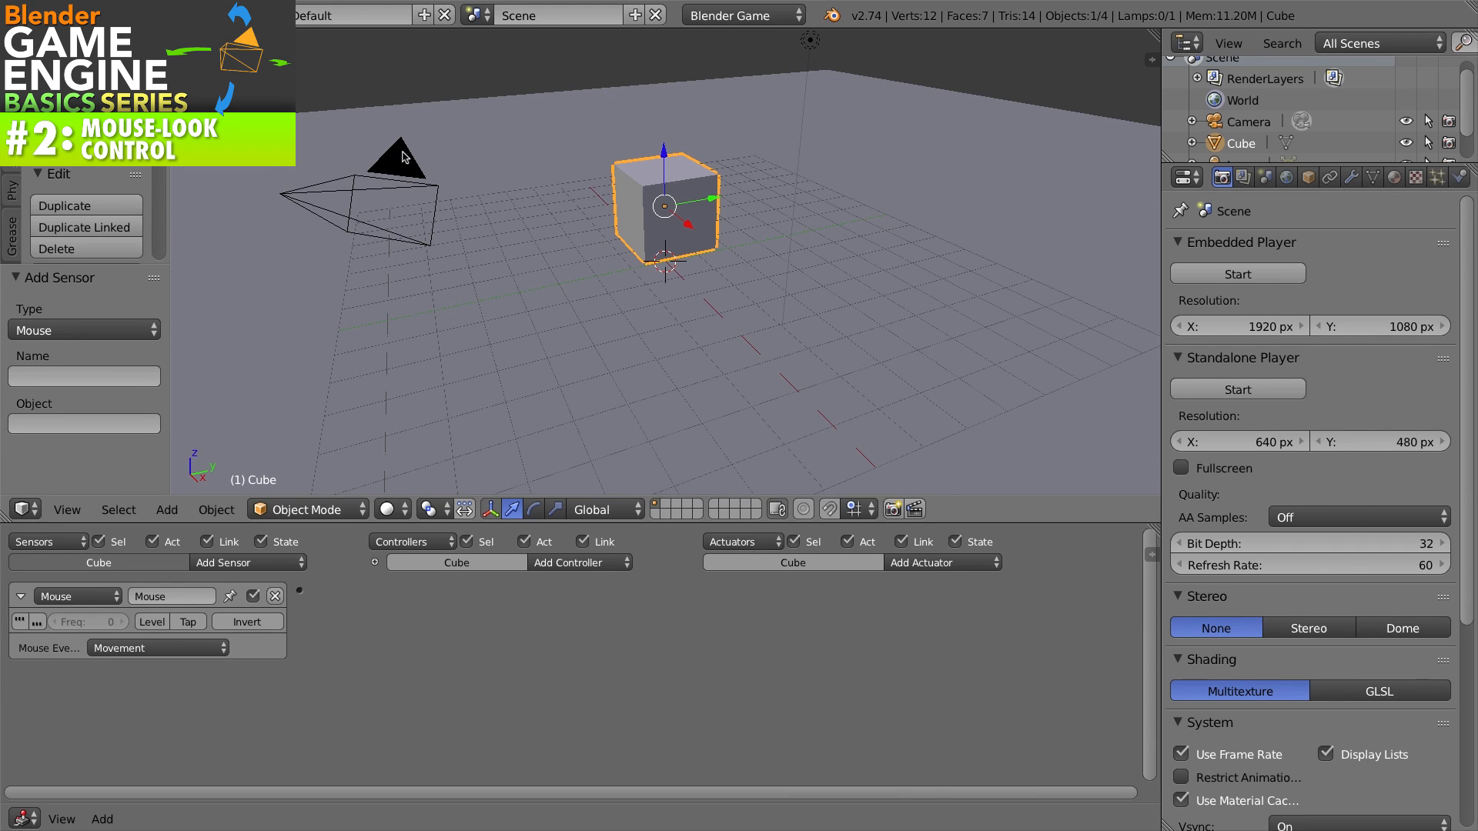
right_click(402, 157)
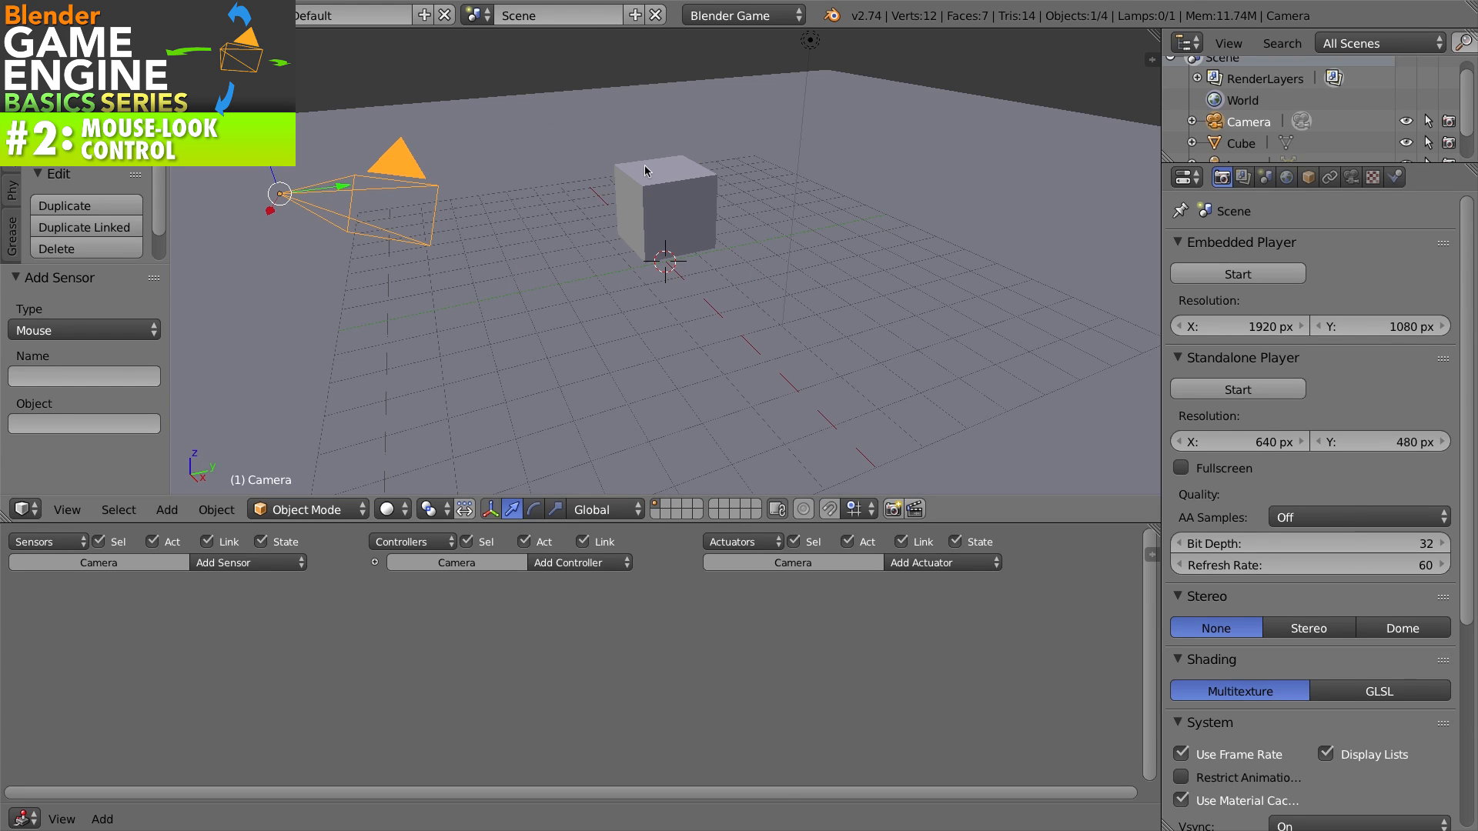
right_click(668, 177)
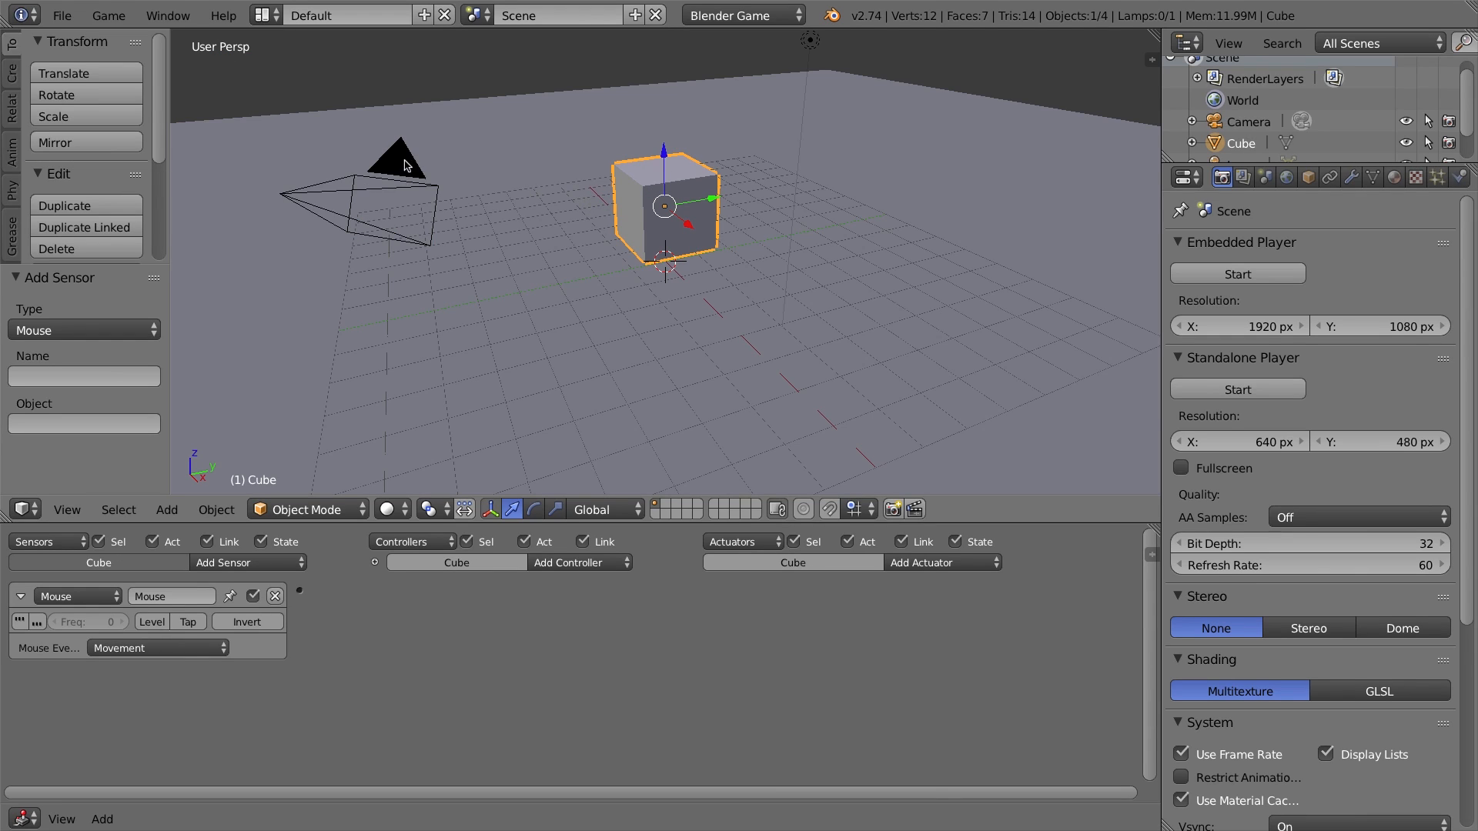
right_click(407, 160)
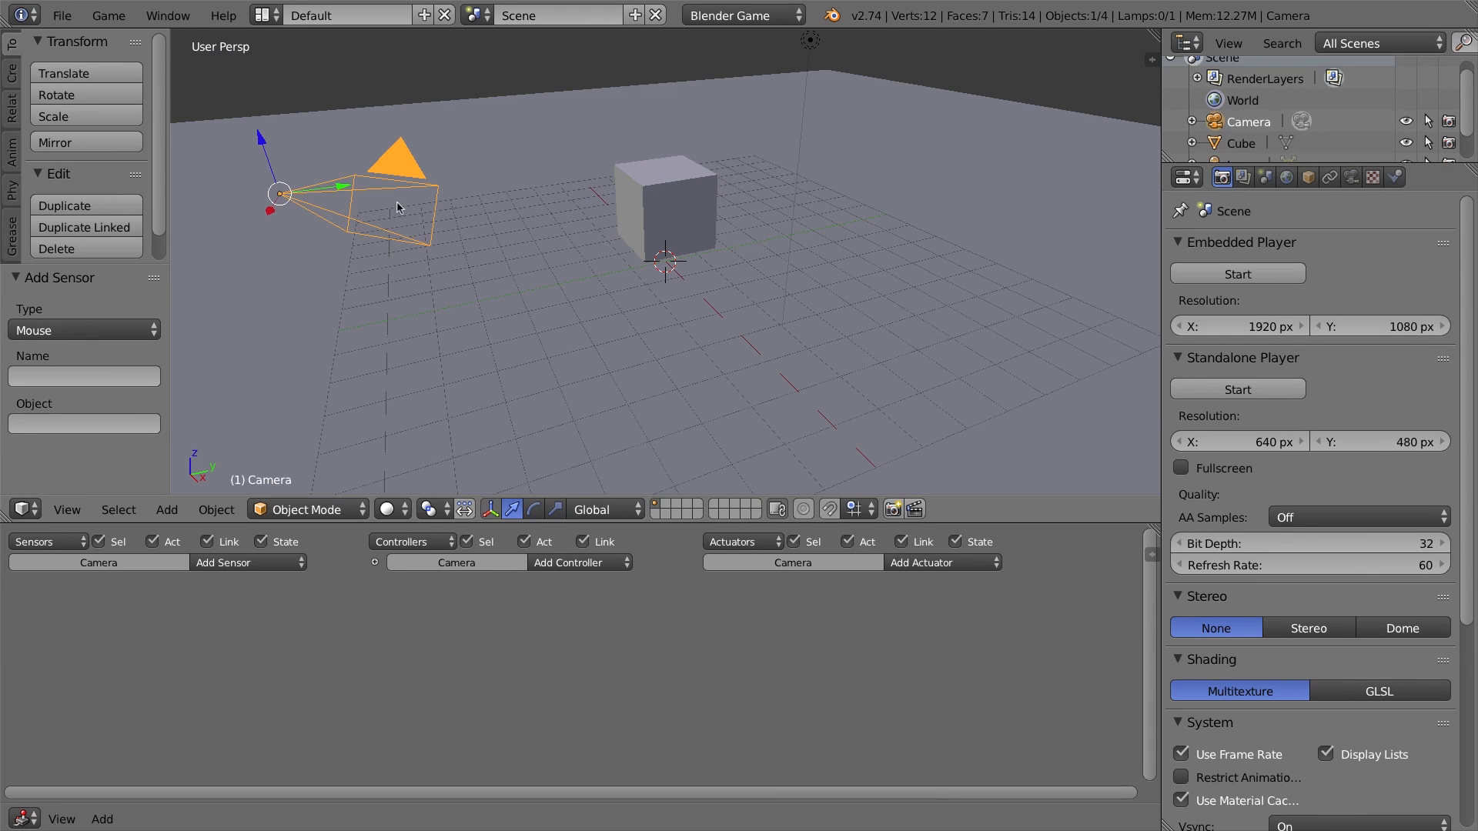
right_click(660, 189)
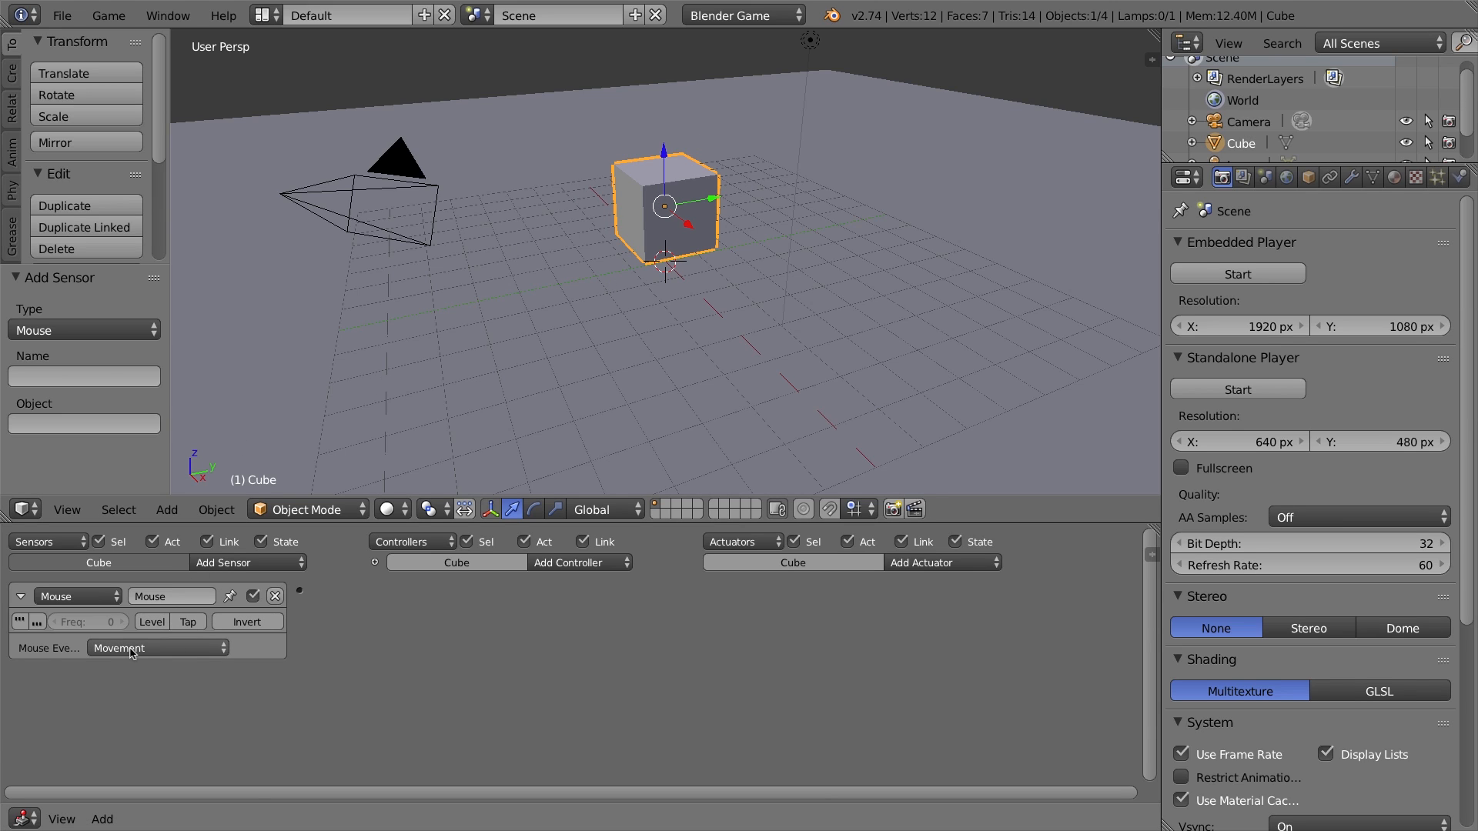
Add a Mouse actuator to the cube in Look mode with Y axis use disabled, and link the Mouse sensor to it
click(949, 565)
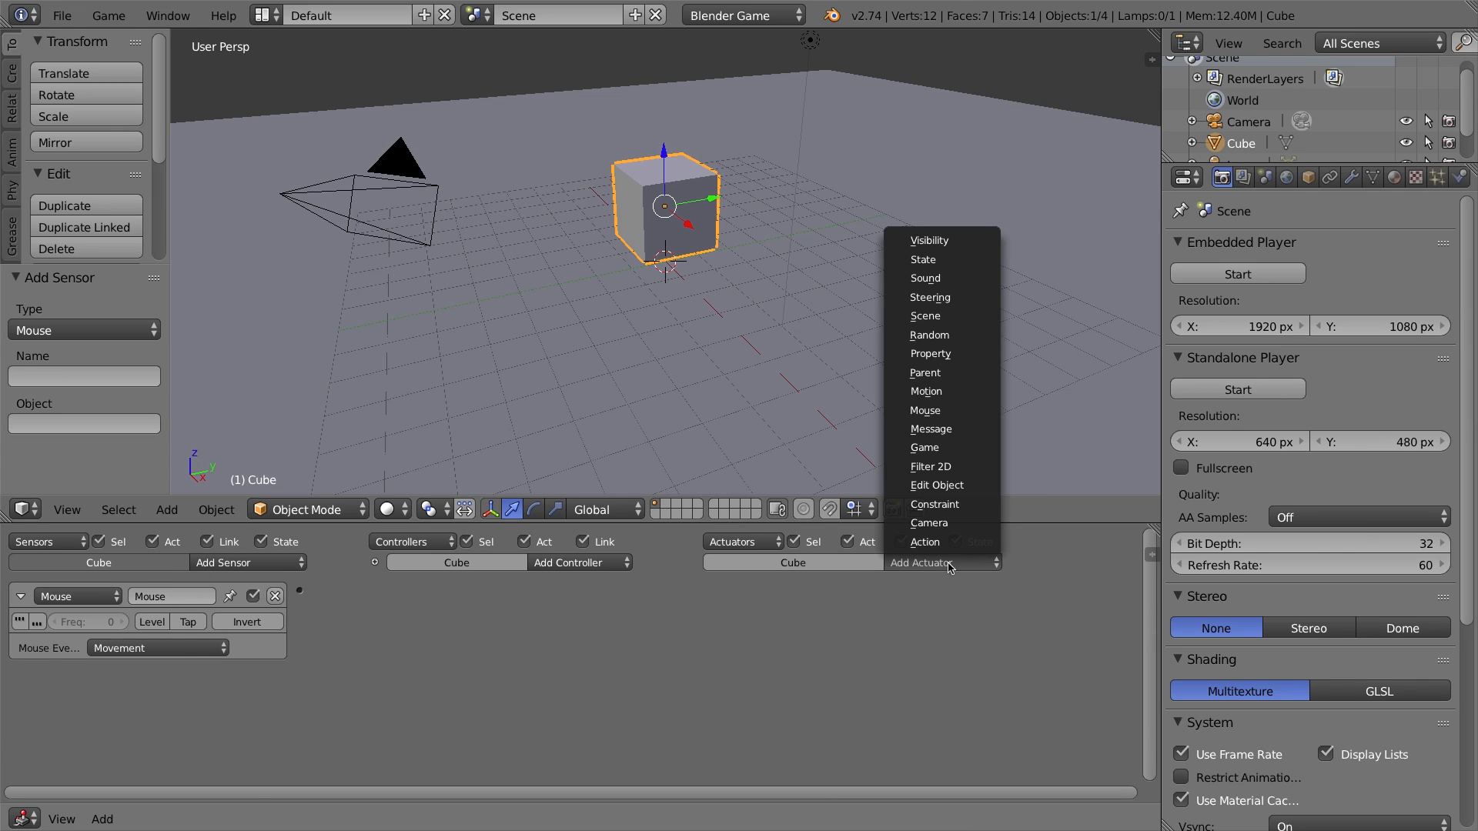
click(944, 416)
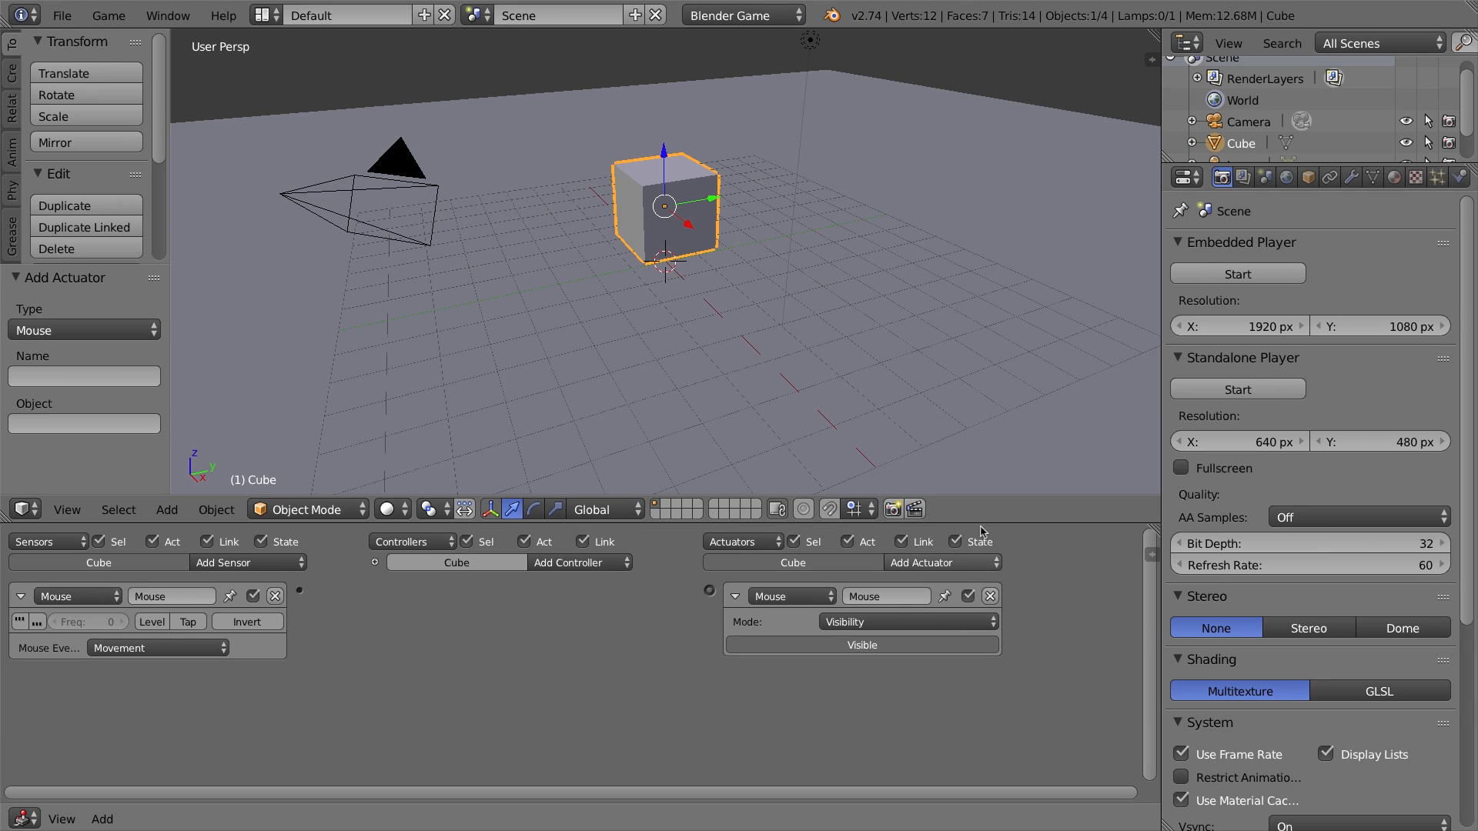
click(857, 624)
click(857, 584)
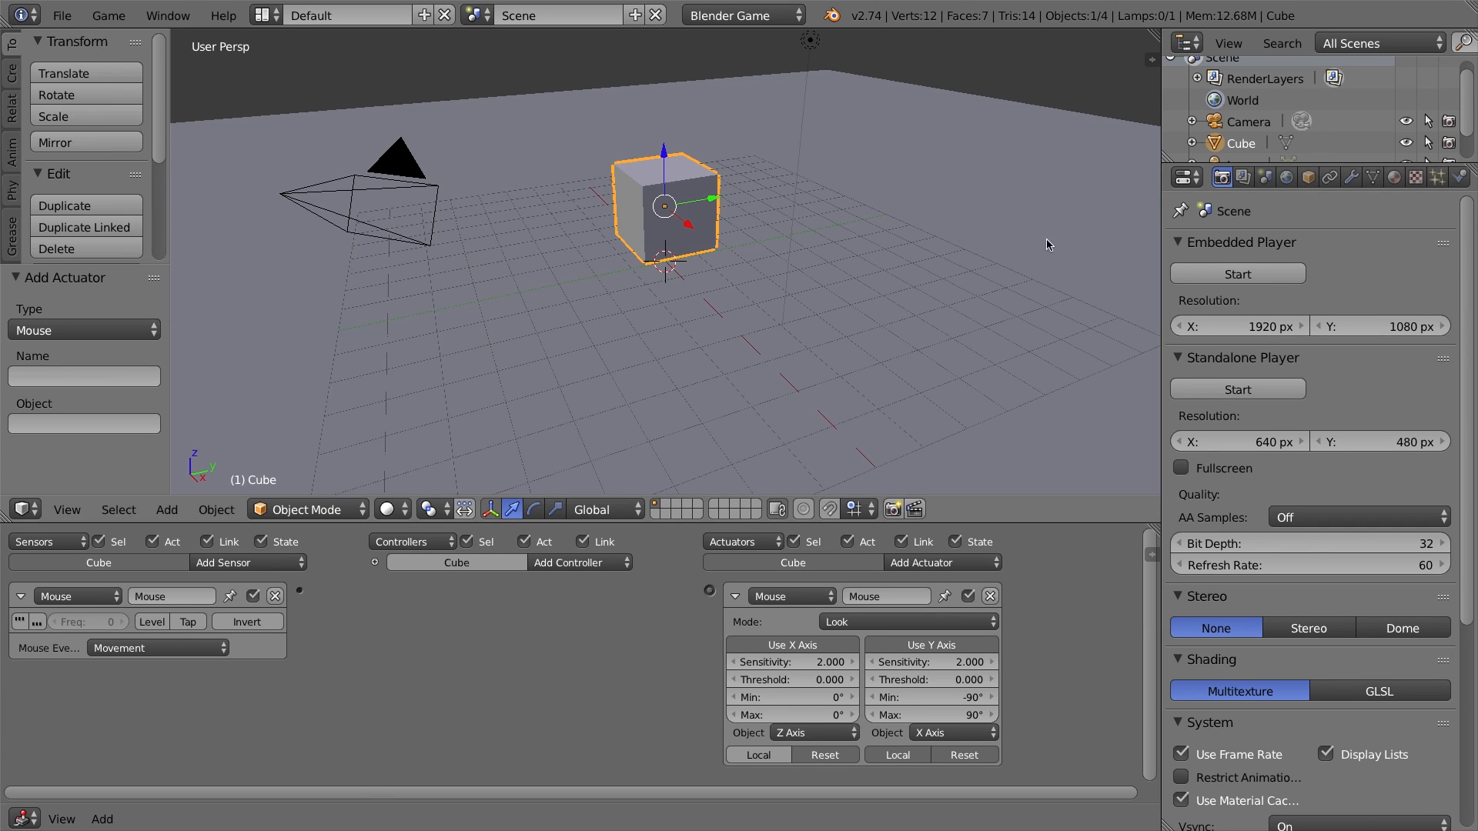
click(935, 647)
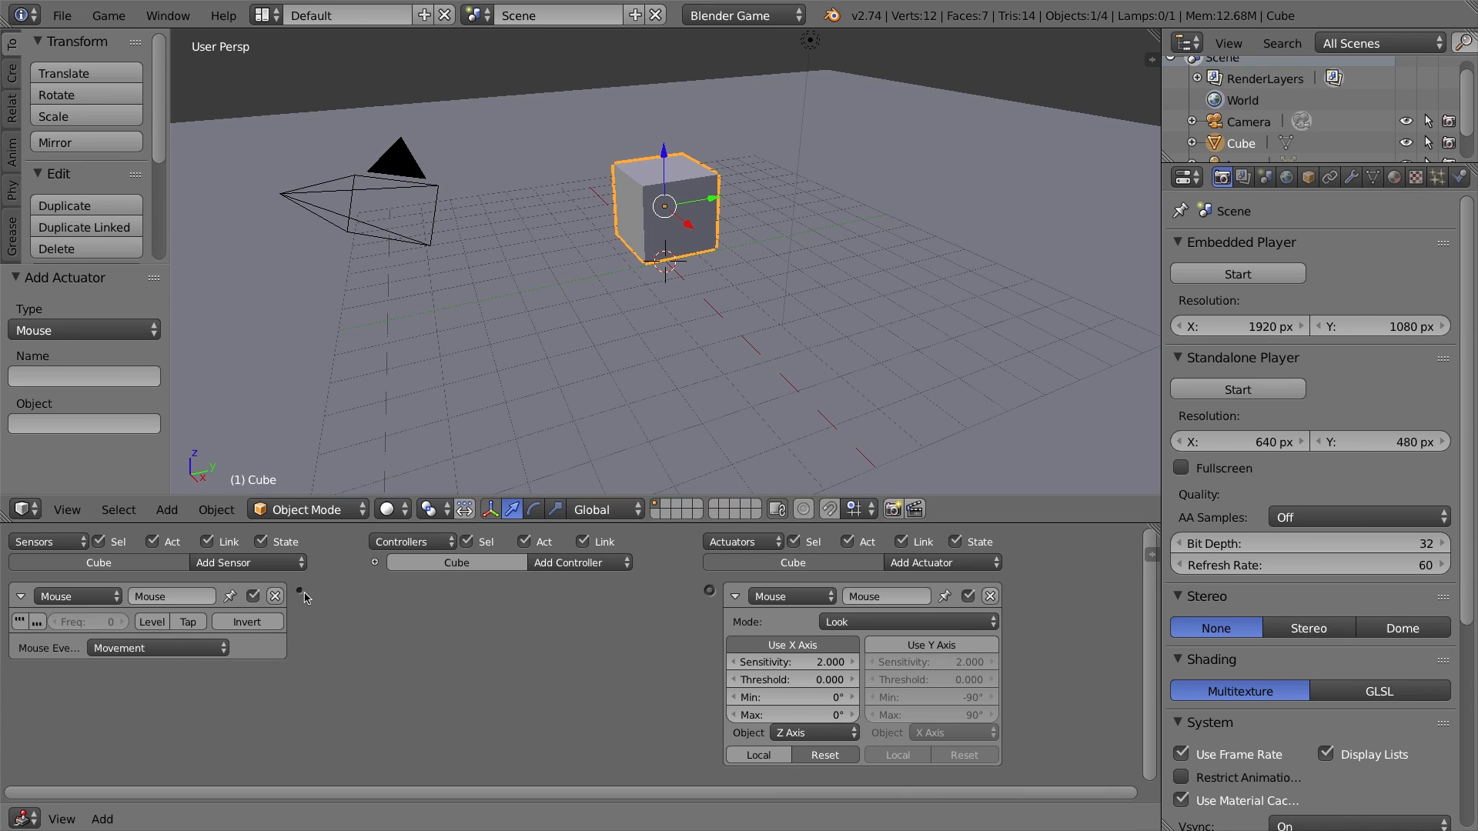
drag(299, 591, 711, 593)
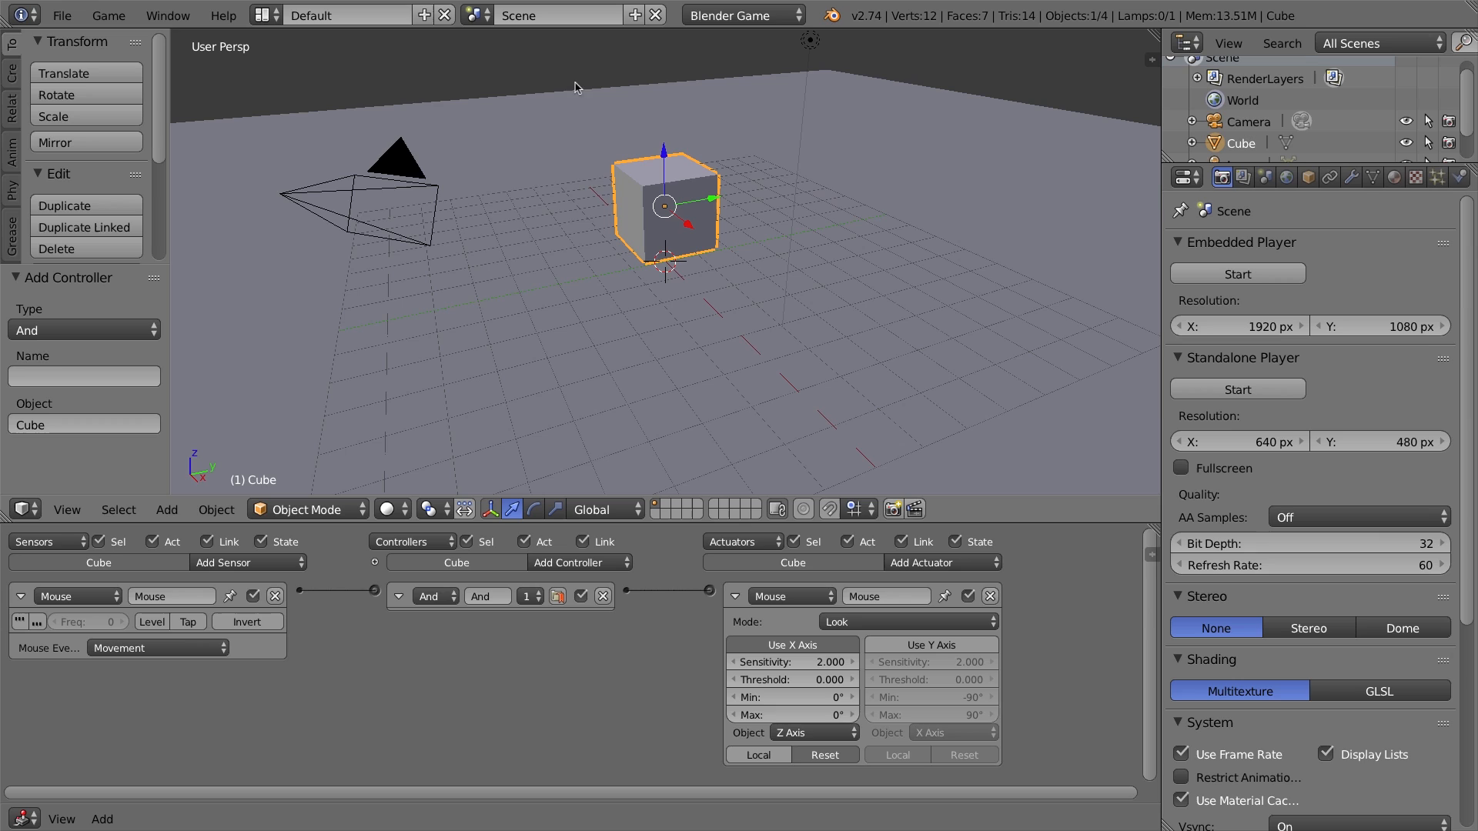
Set the cube's Mouse actuator X axis sensitivity to 4 and test the cube's mouse rotation in the running game
key(p)
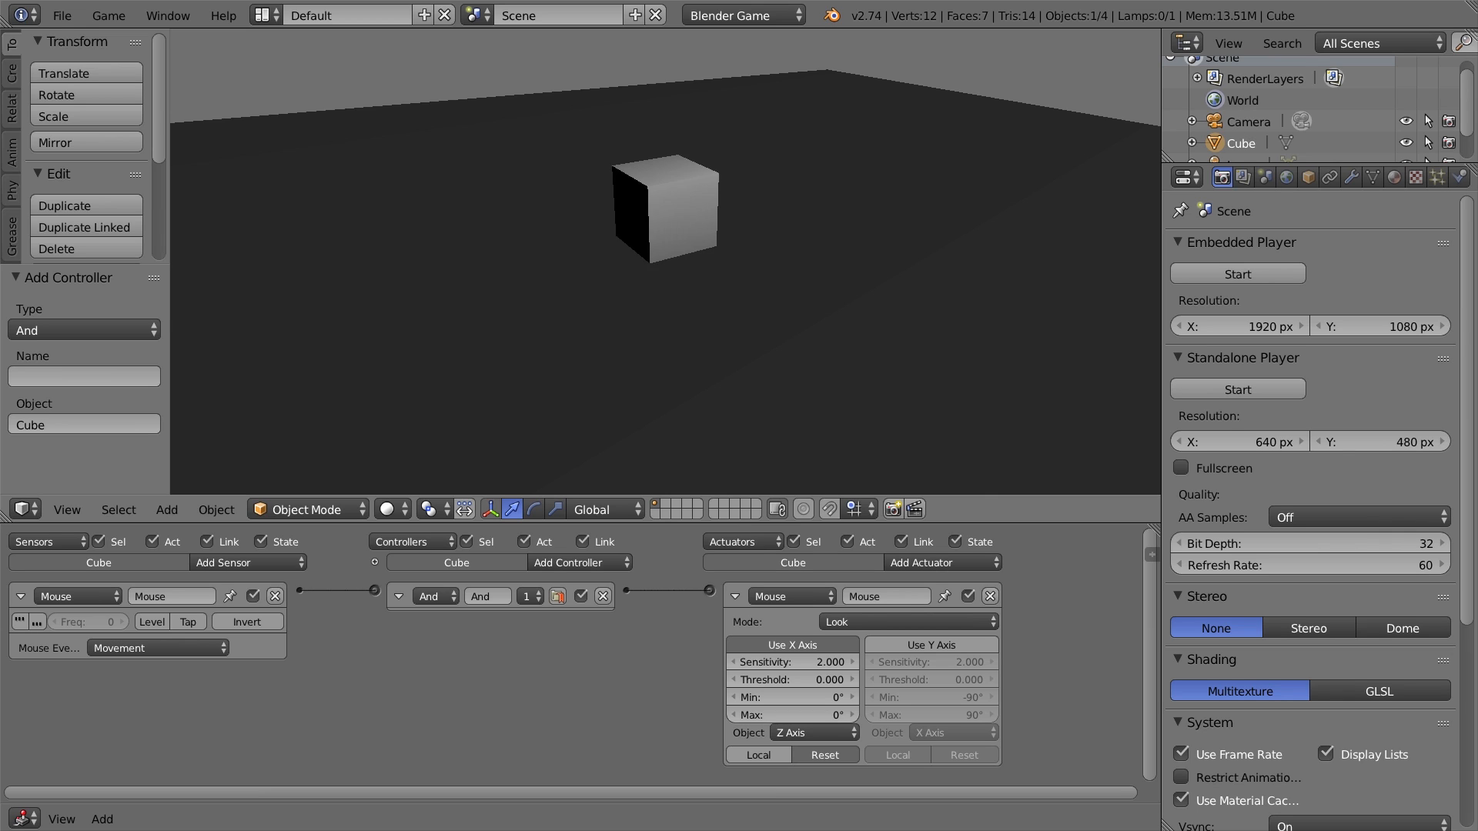
key(Escape)
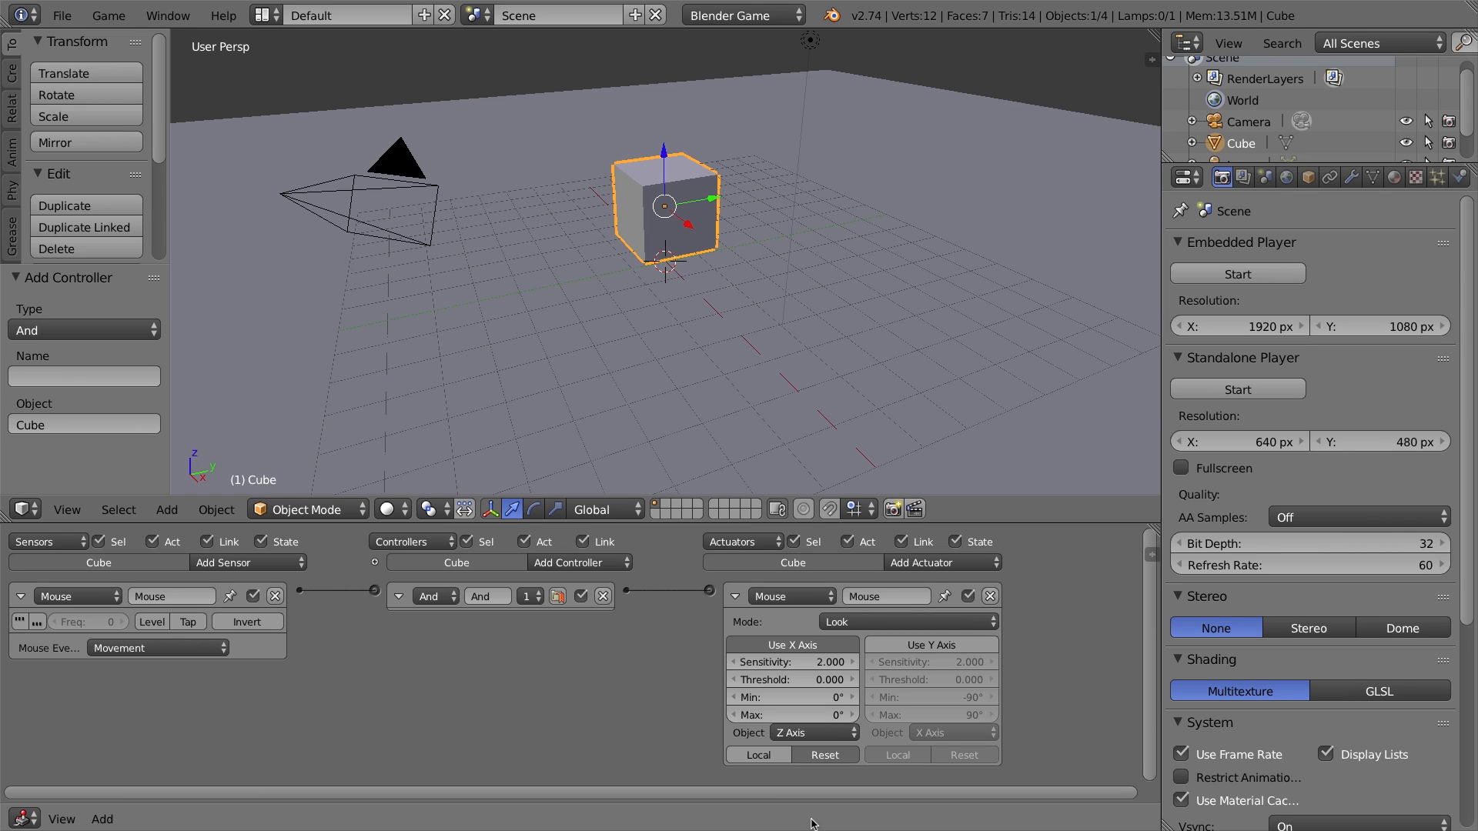
click(818, 663)
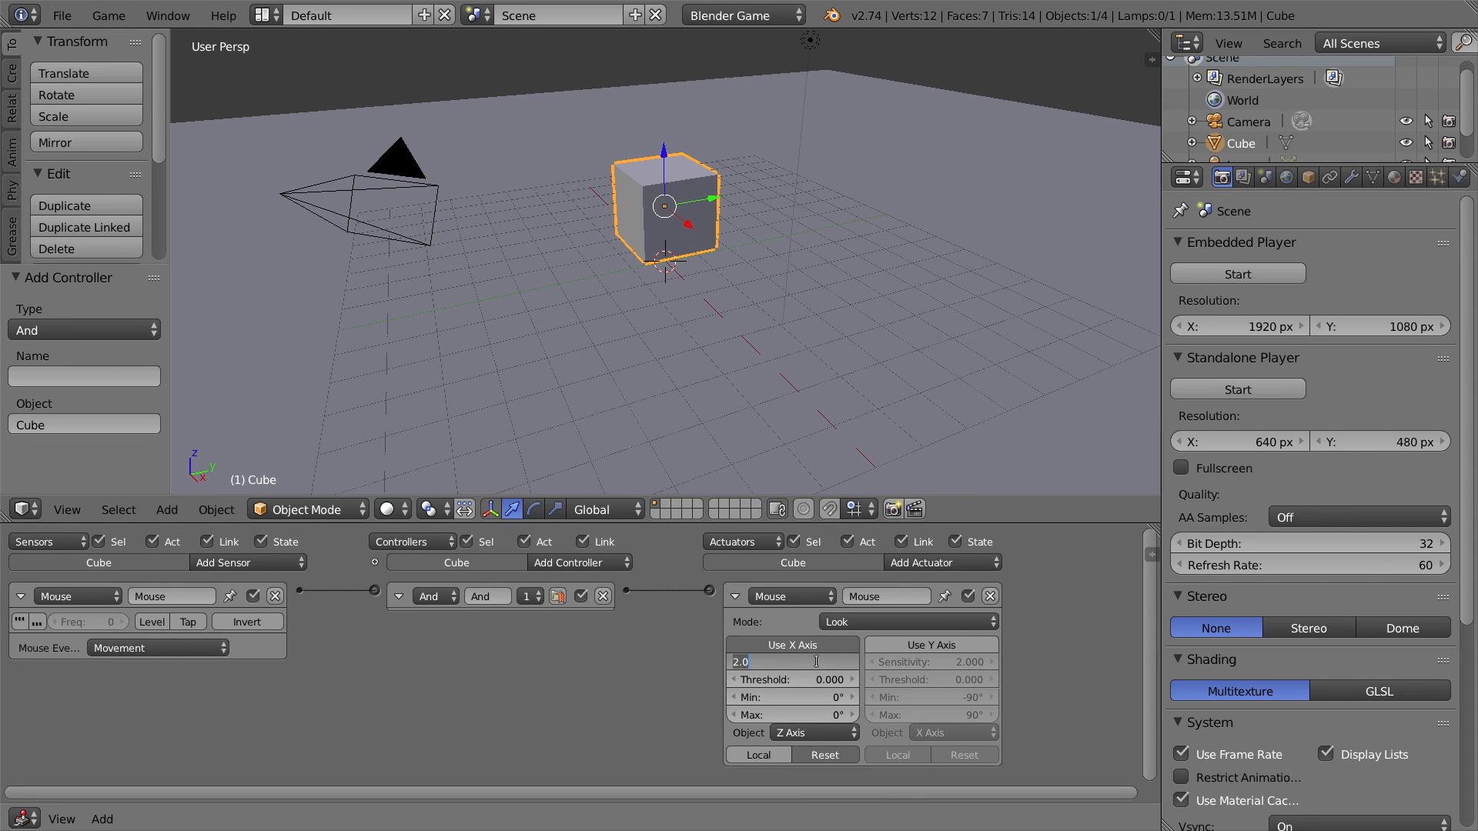
text(4)
key(Return)
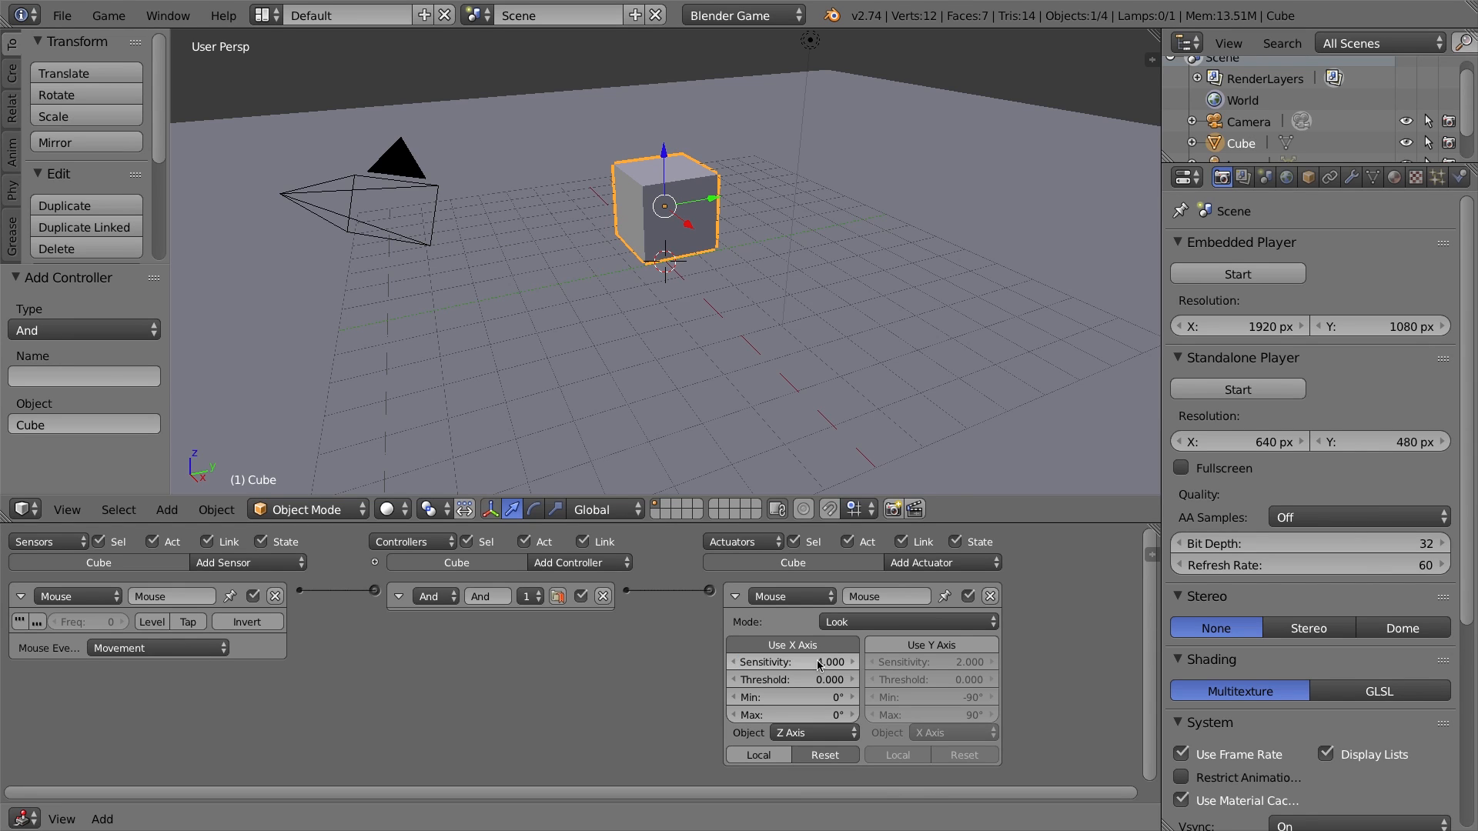
key(p)
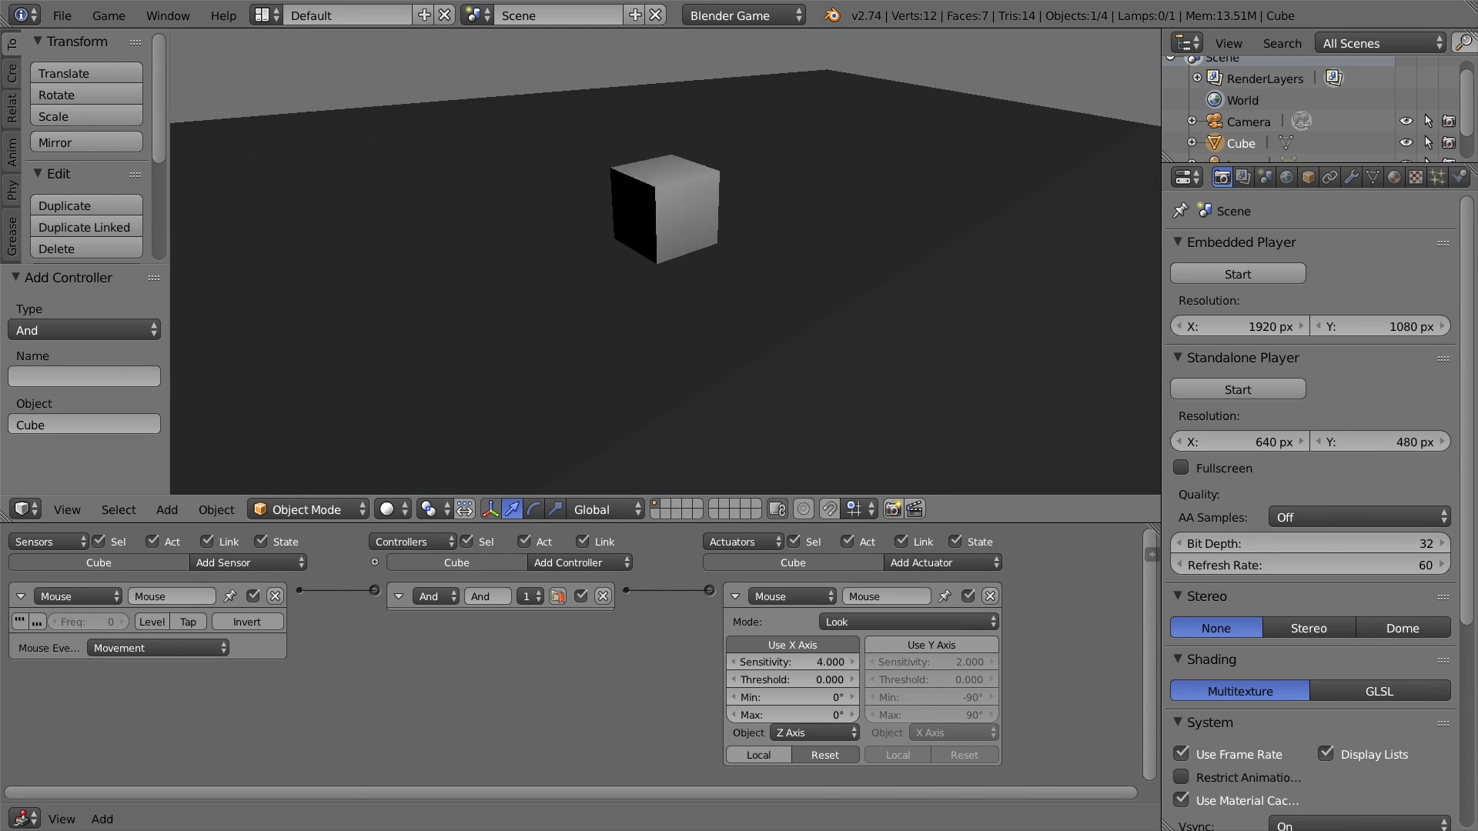
key(Escape)
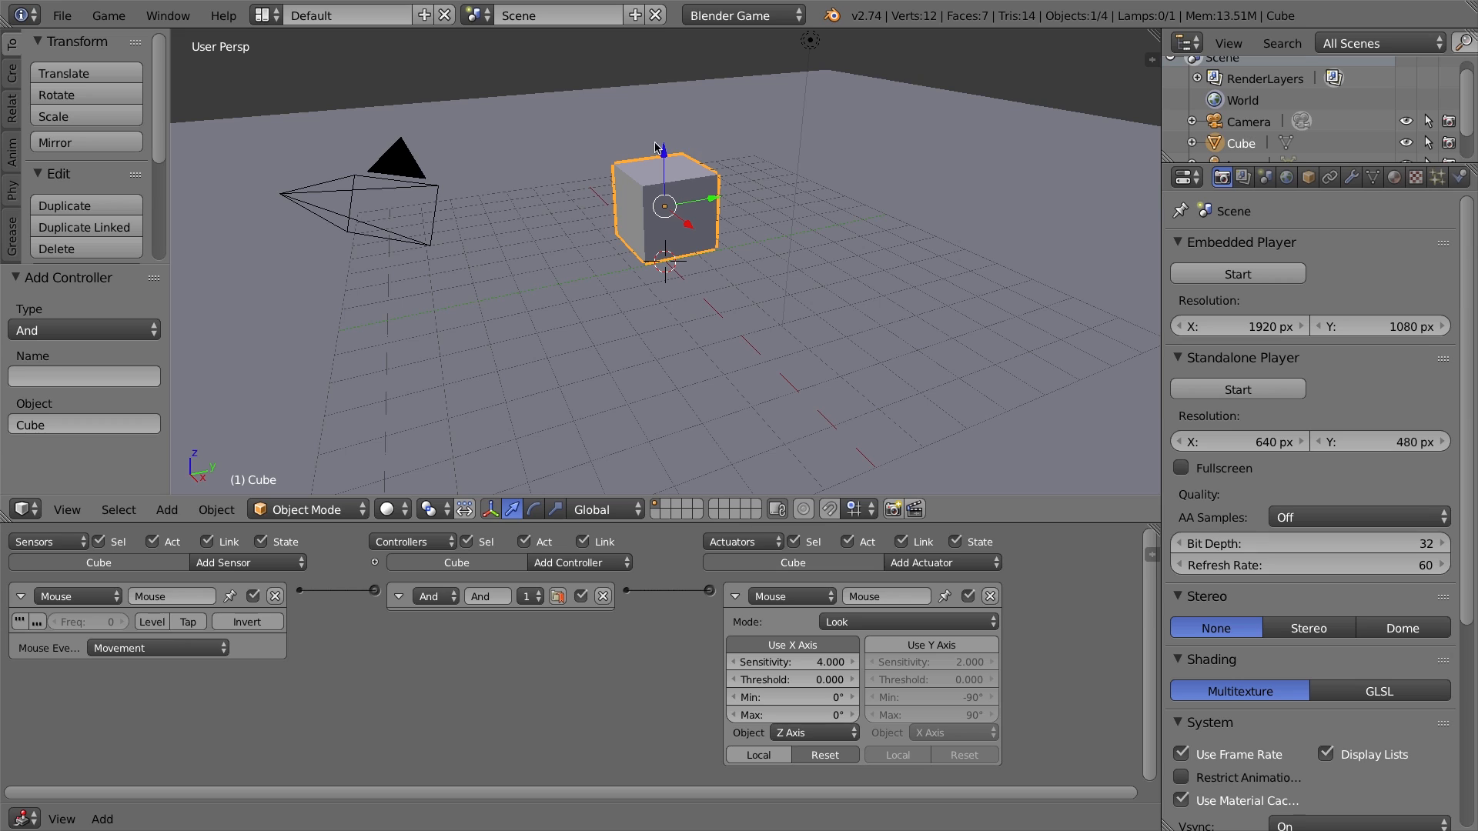
Set the cube's physics type to Character and test it in the running game
click(1460, 177)
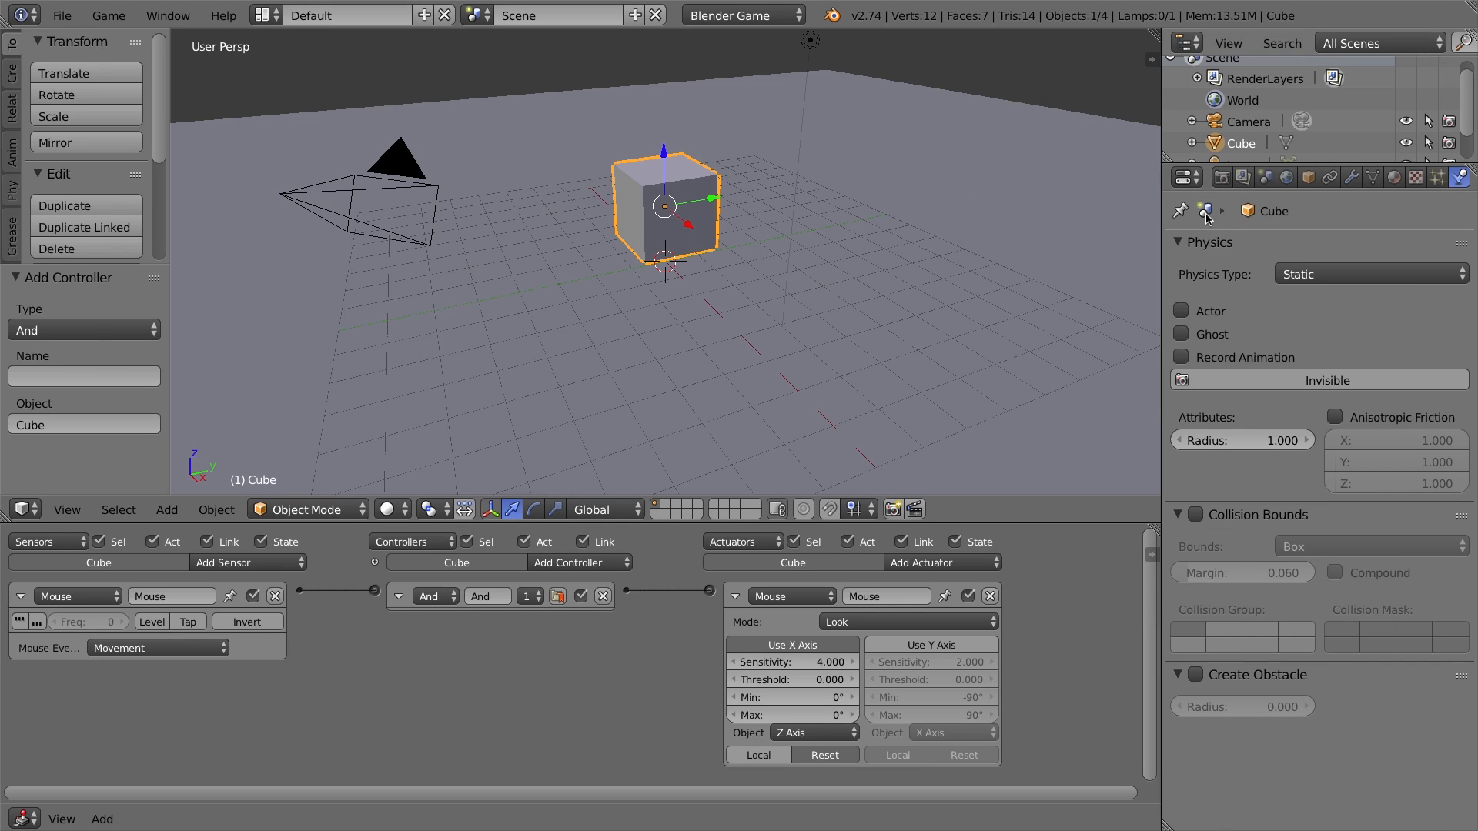
click(1319, 285)
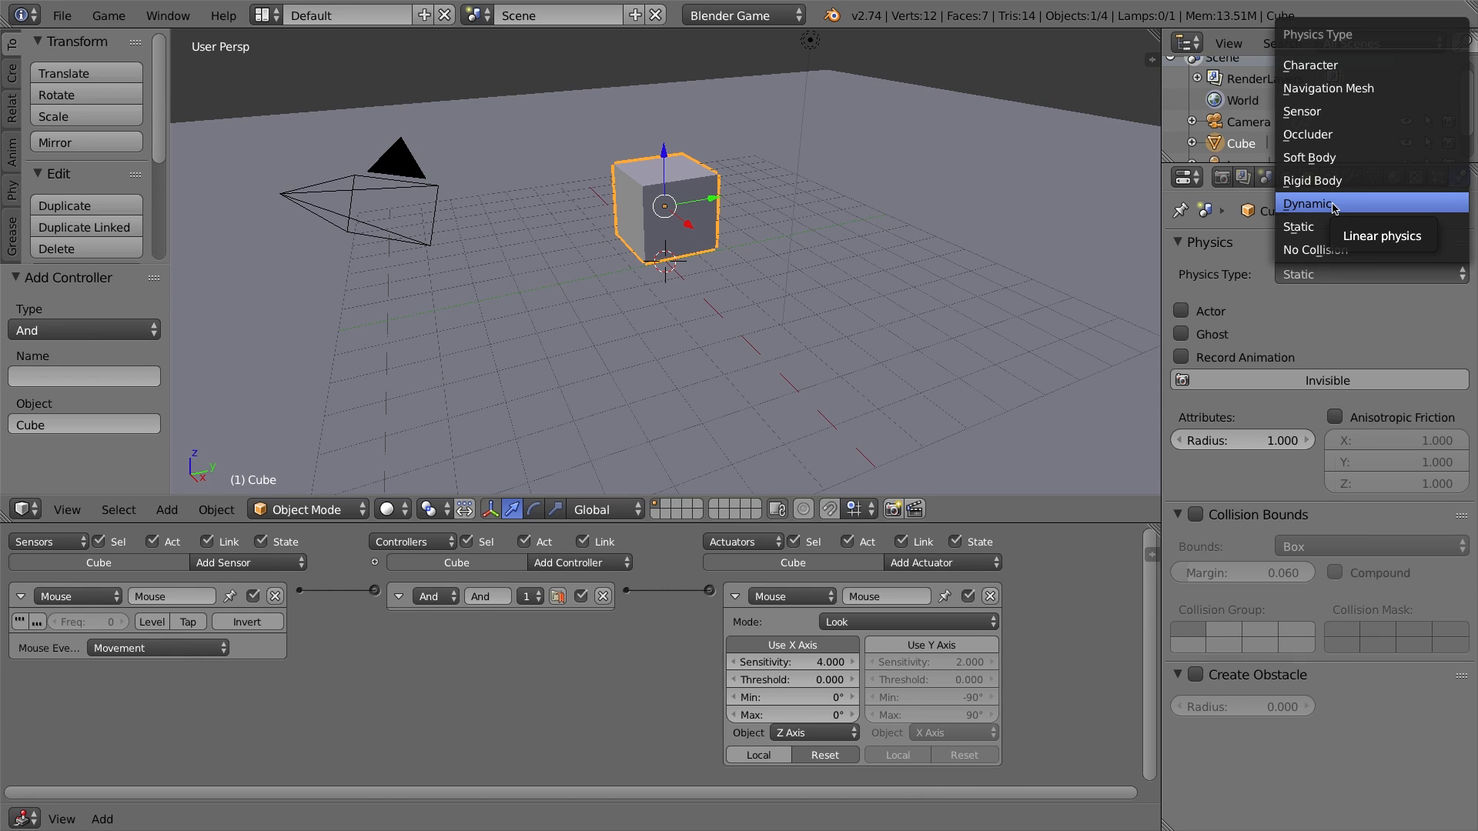
click(1330, 68)
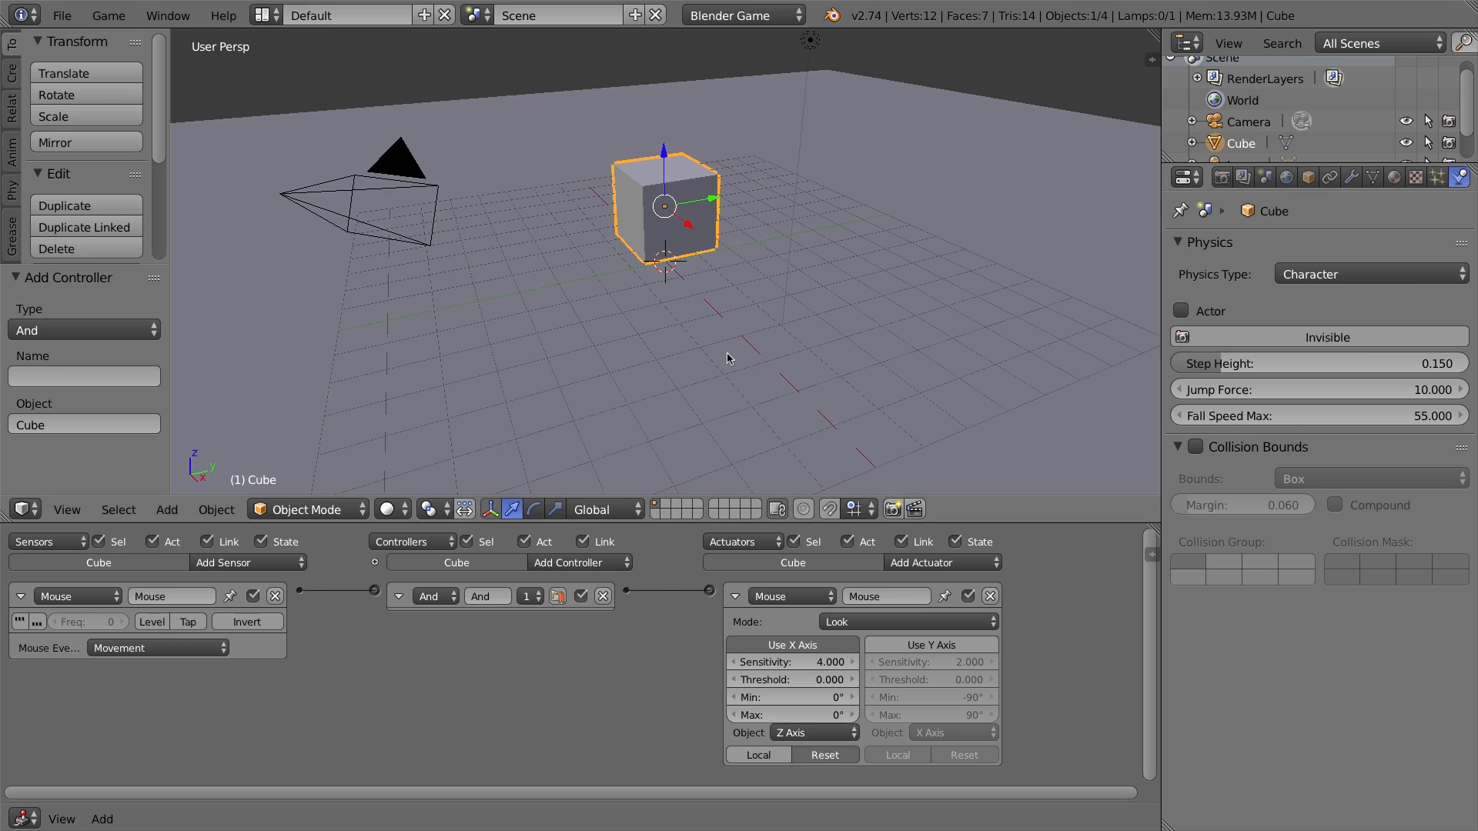
key(p)
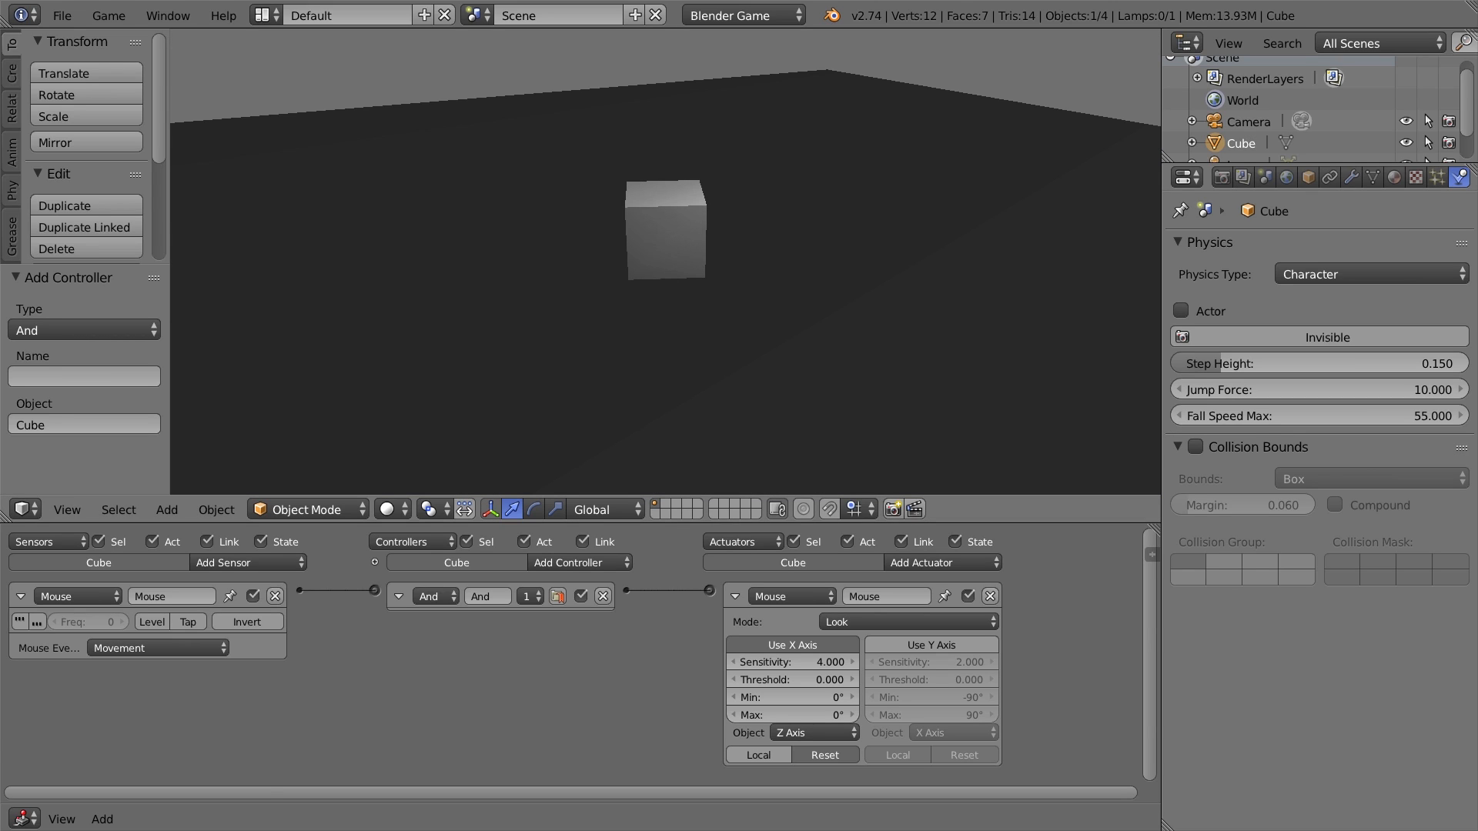
key(Escape)
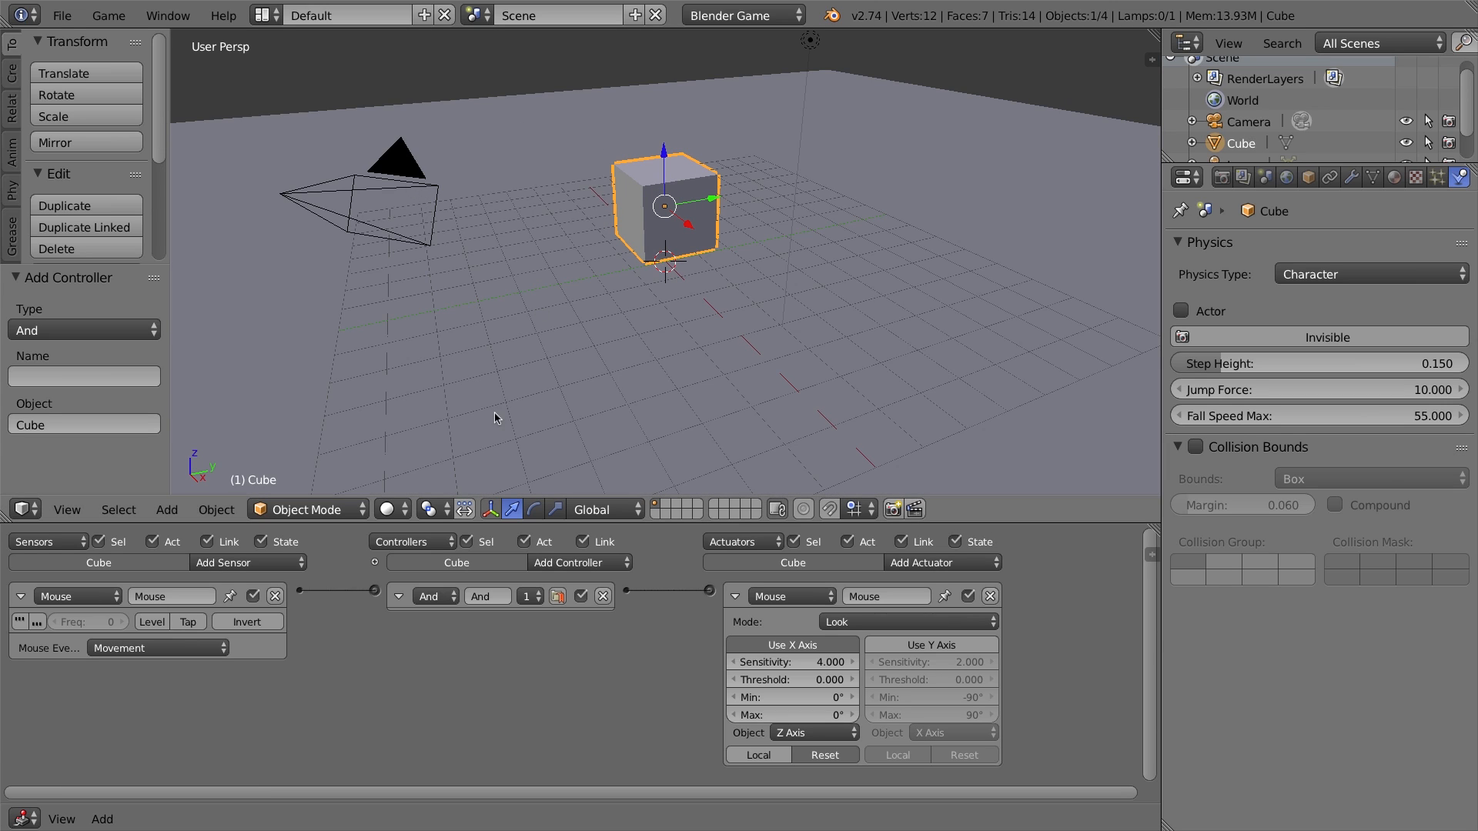
Add a Mouse sensor to the camera with its mouse event set to Movement
right_click(411, 158)
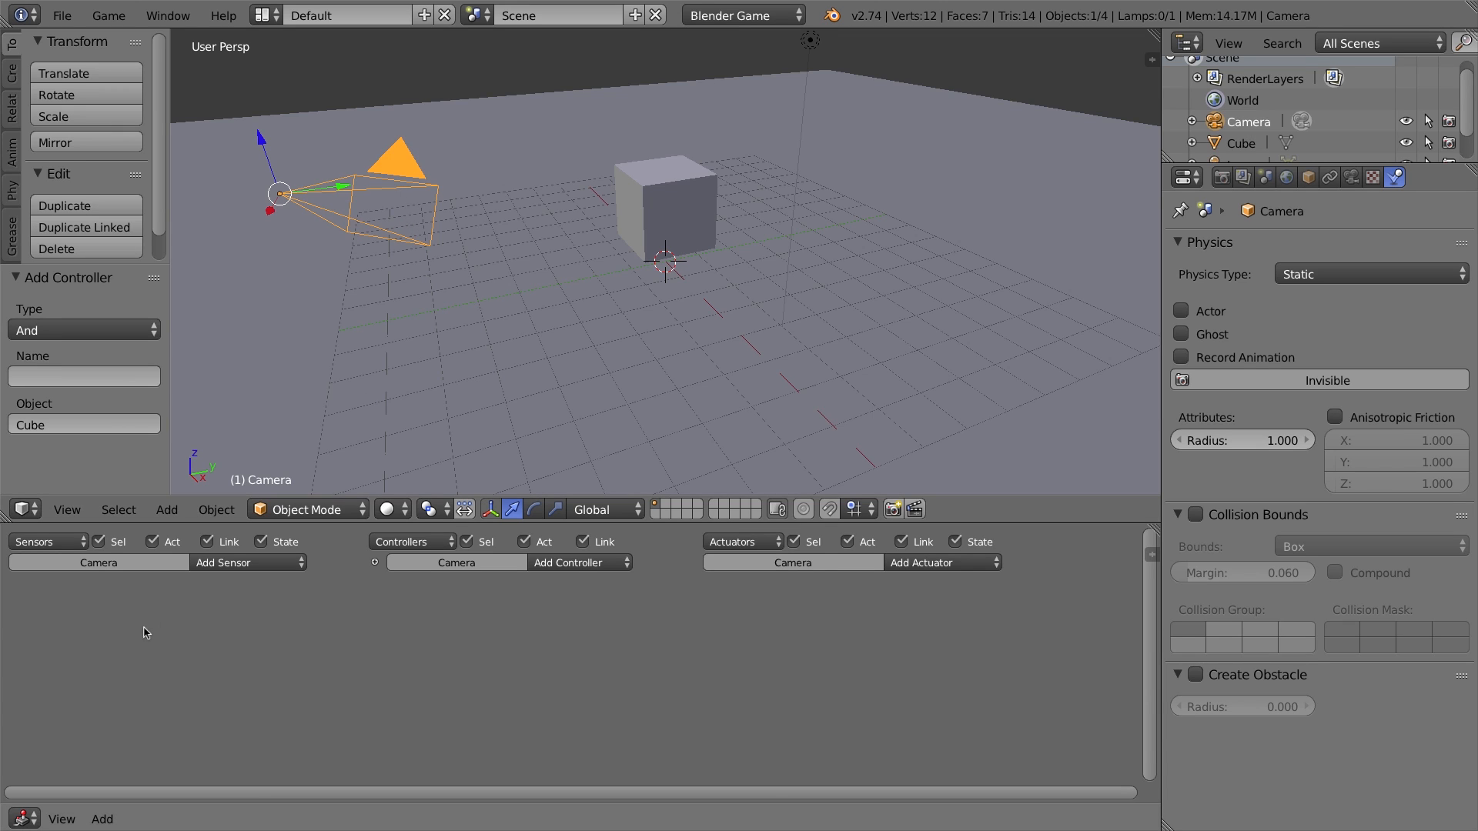
click(223, 563)
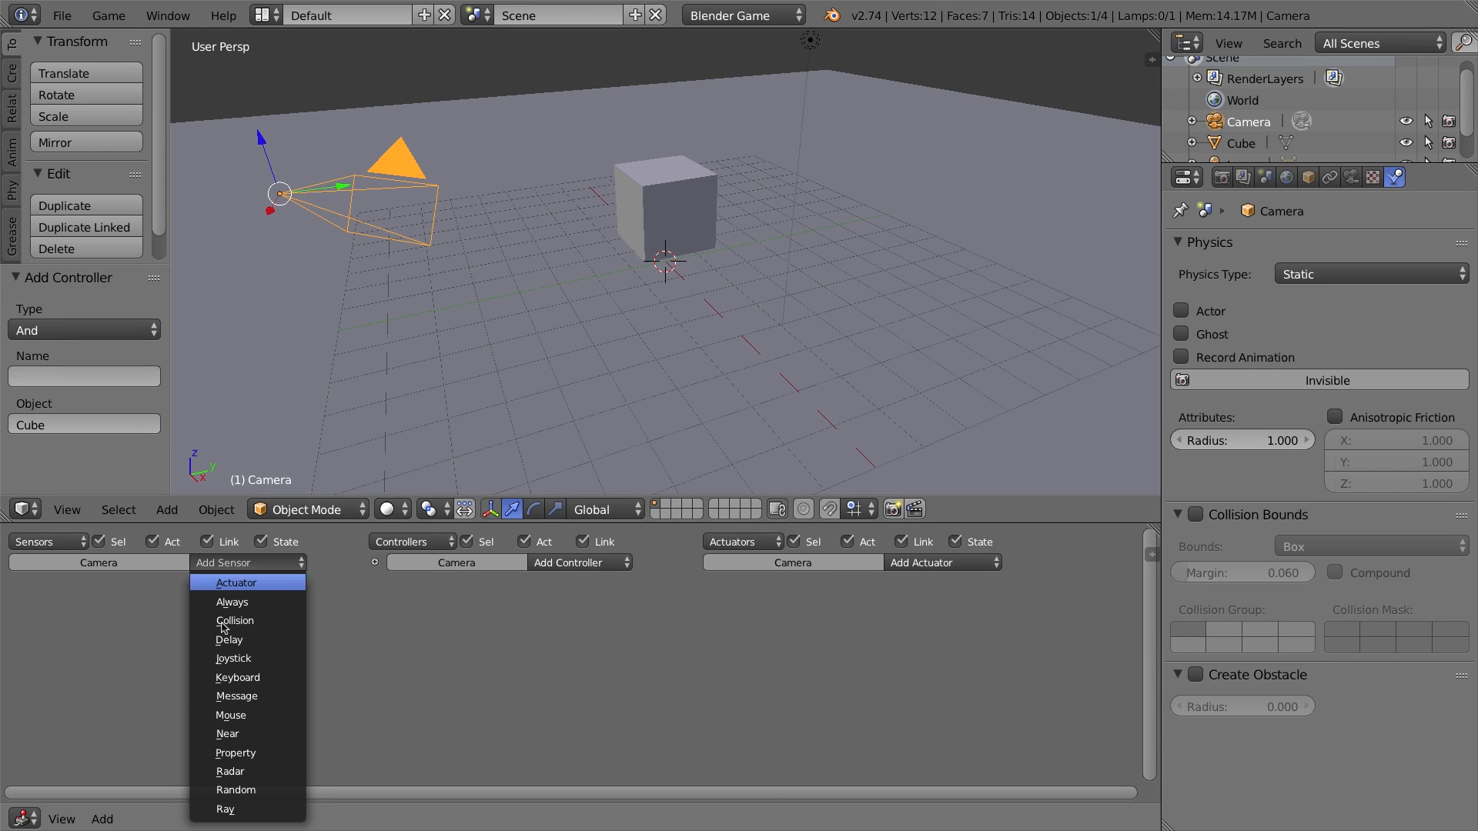
click(235, 718)
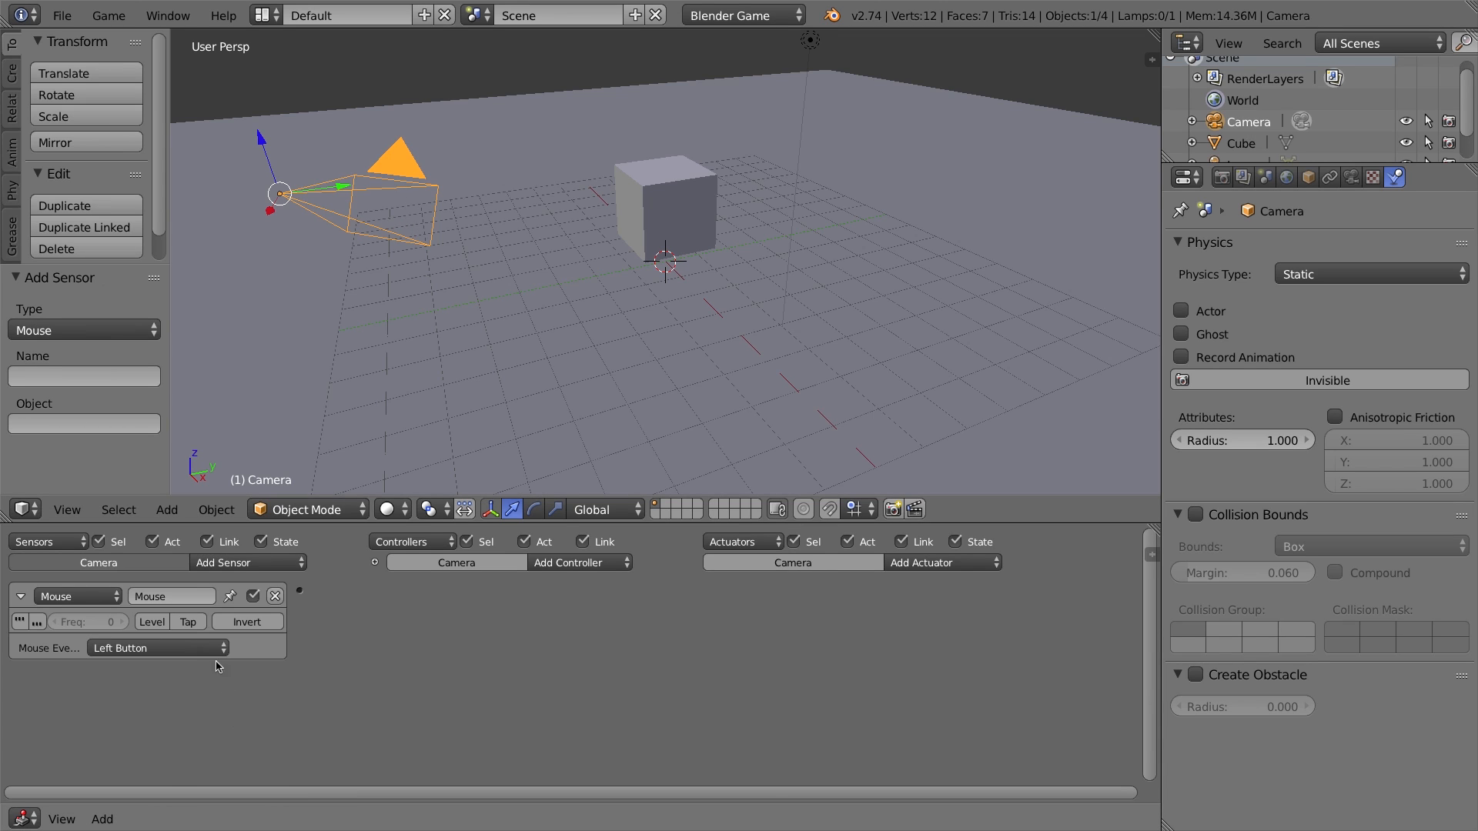
click(122, 651)
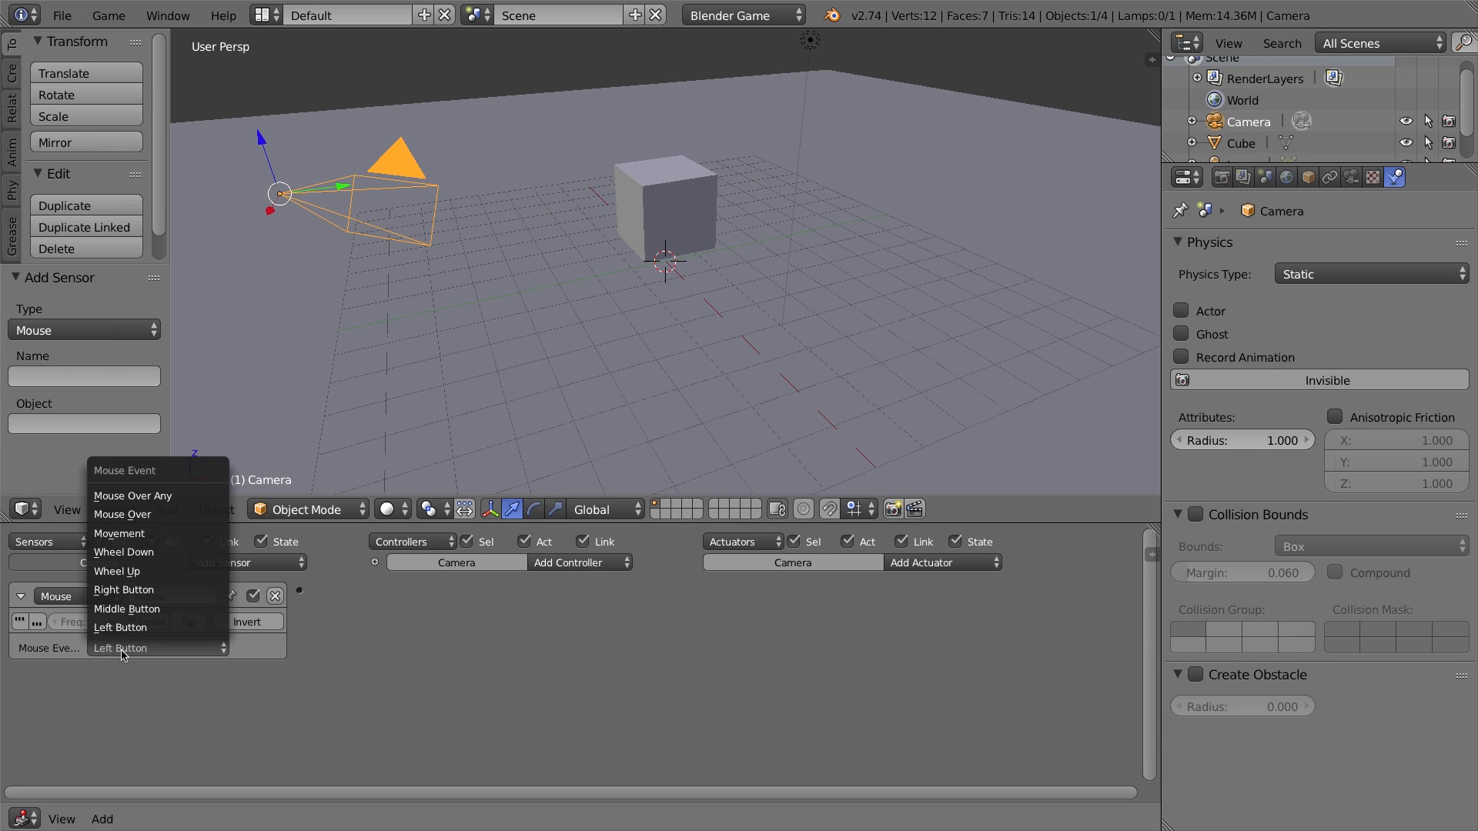
click(139, 536)
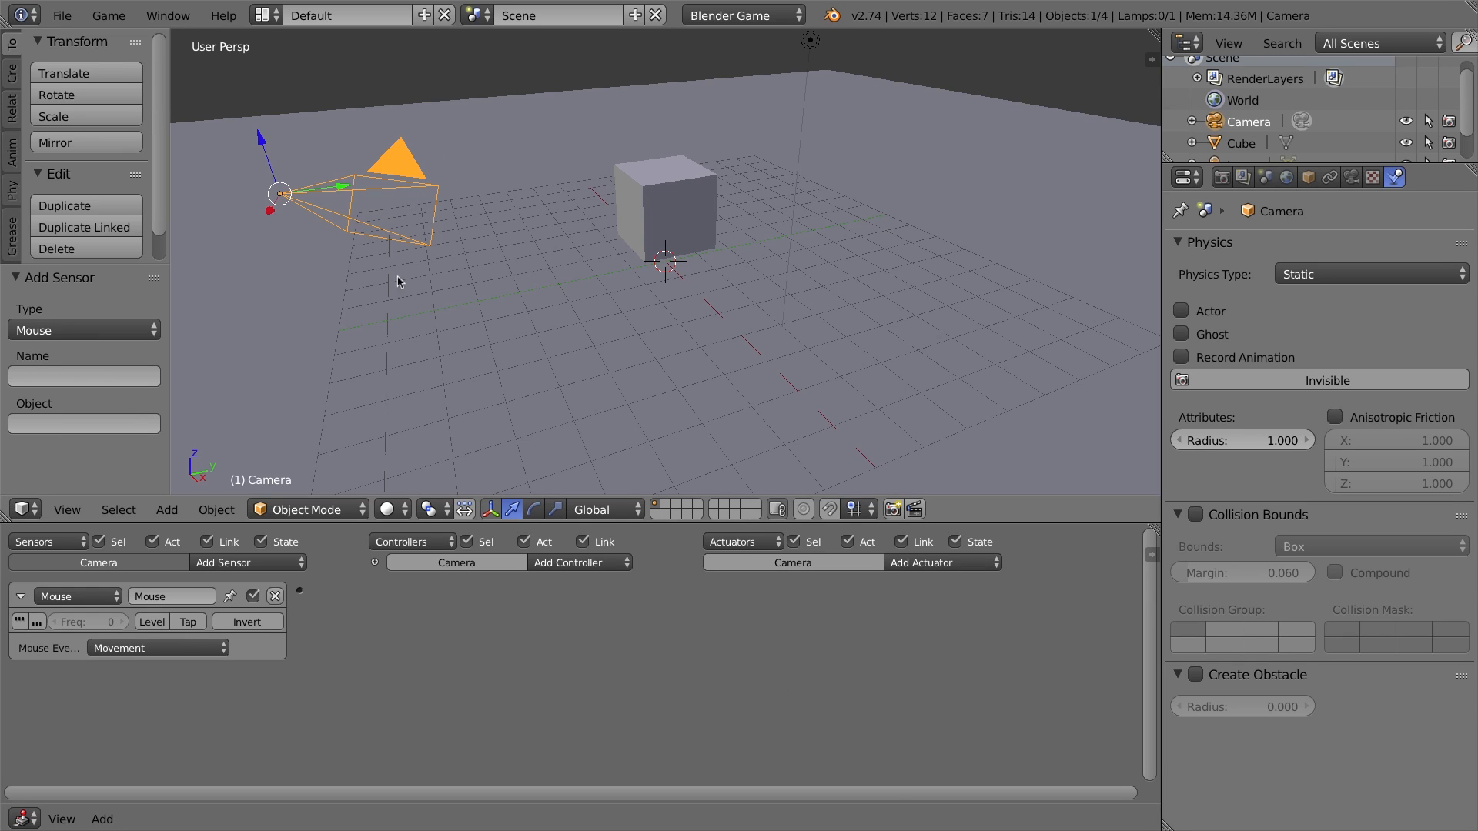
Add a Mouse actuator to the camera in Look mode with X axis use disabled and X Axis as the Y-axis object axis
click(943, 563)
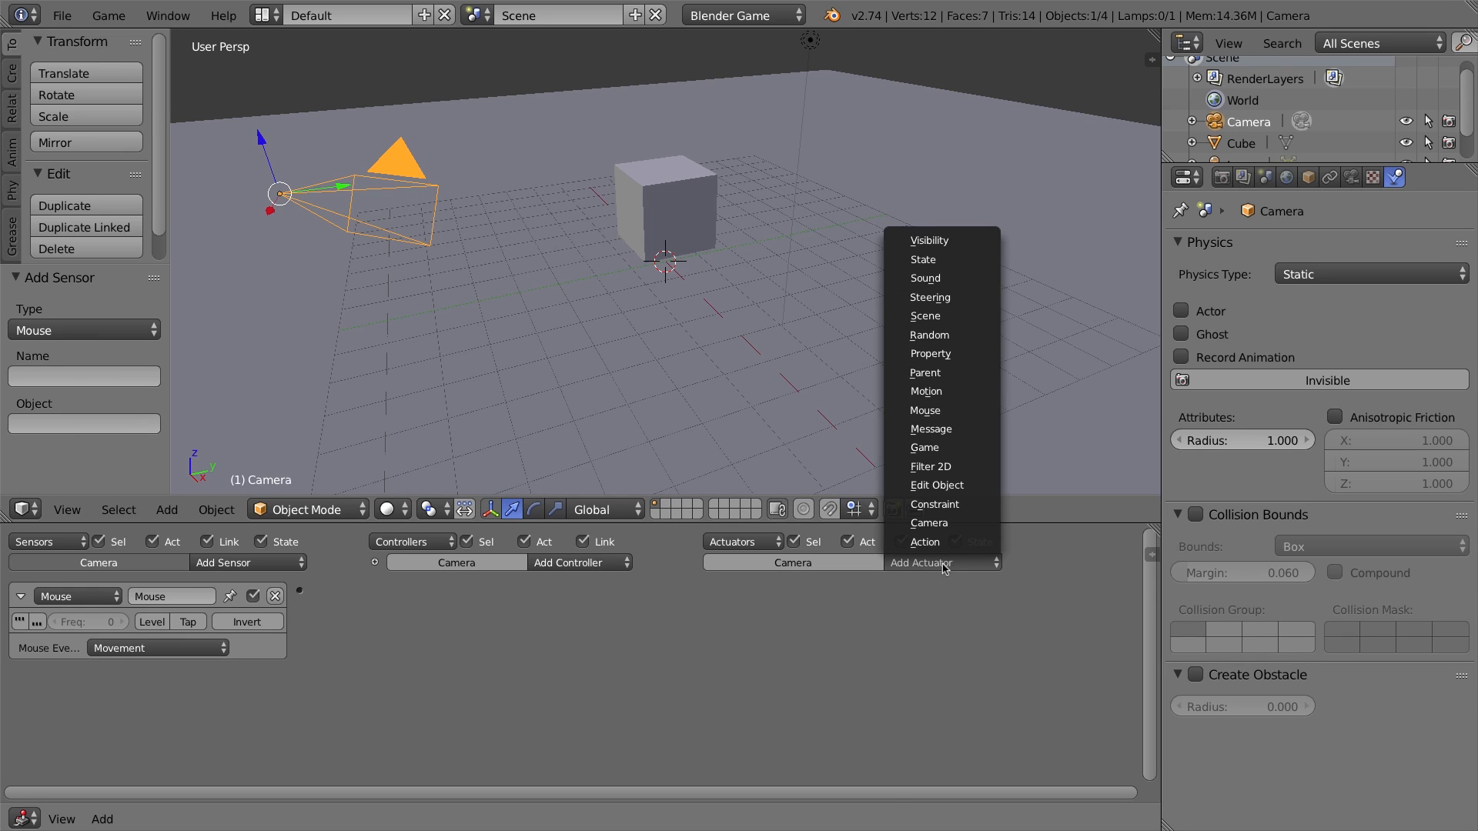
click(943, 410)
click(901, 622)
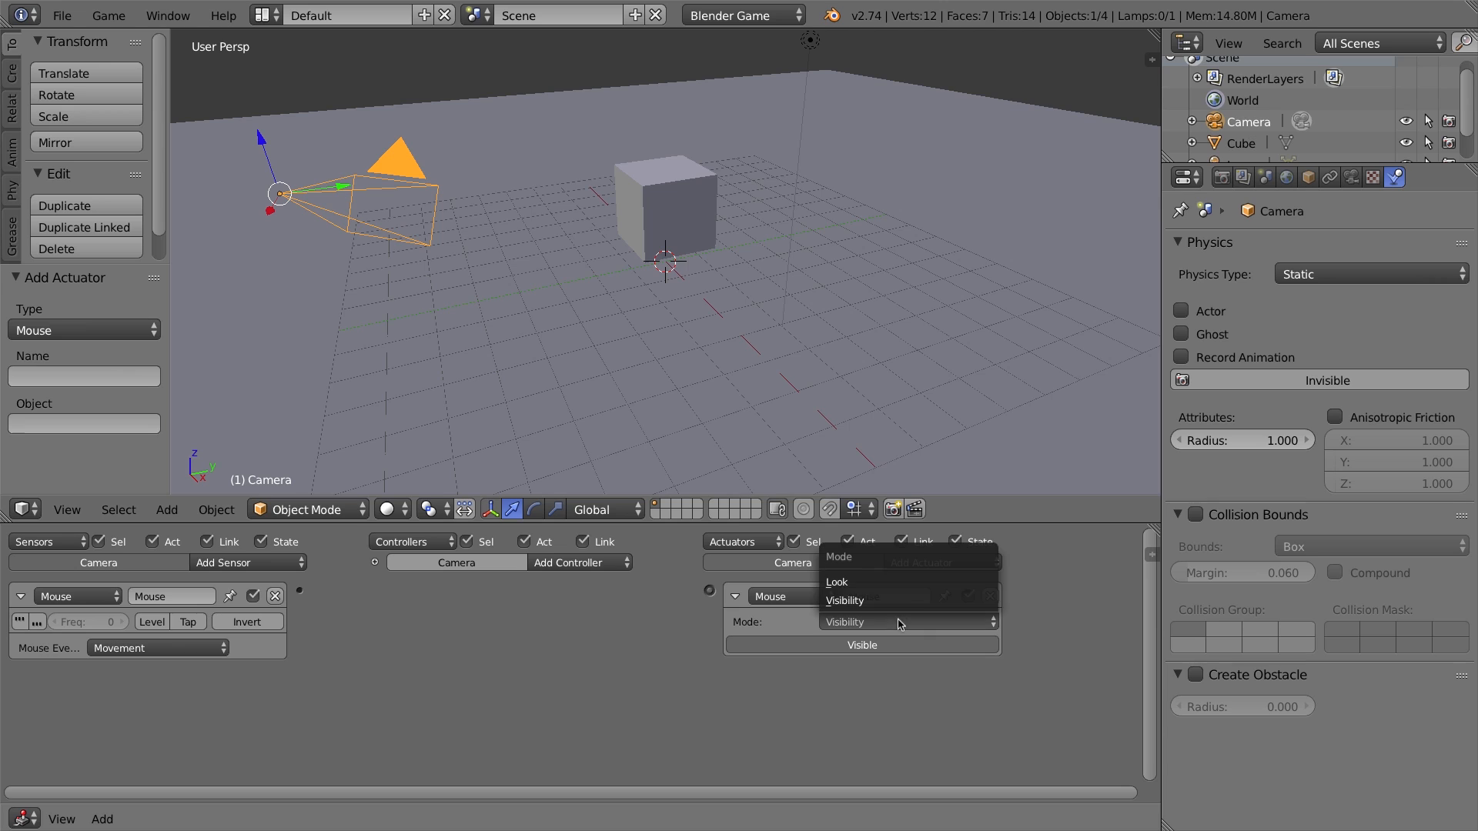
click(890, 582)
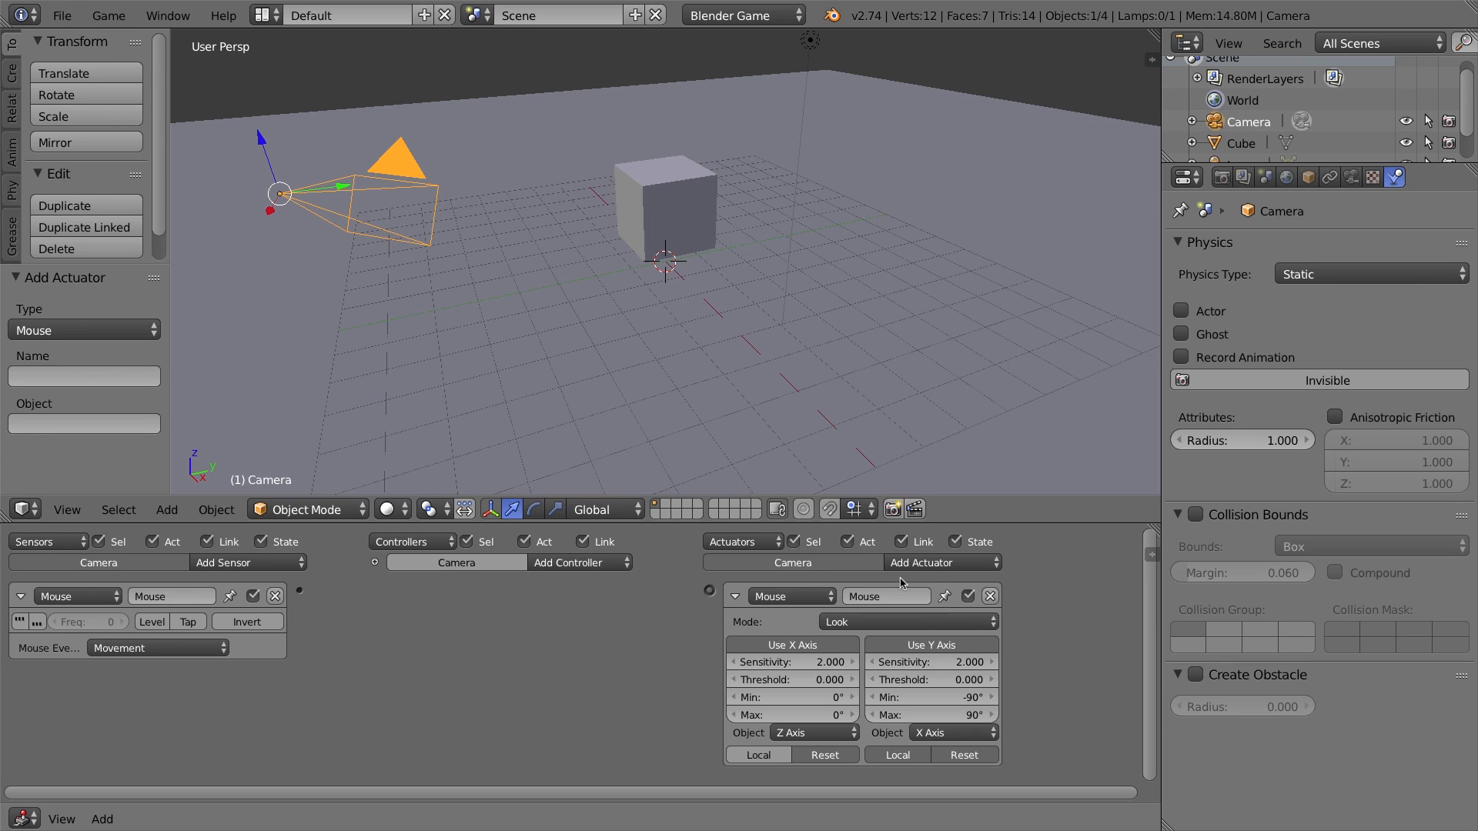
click(817, 649)
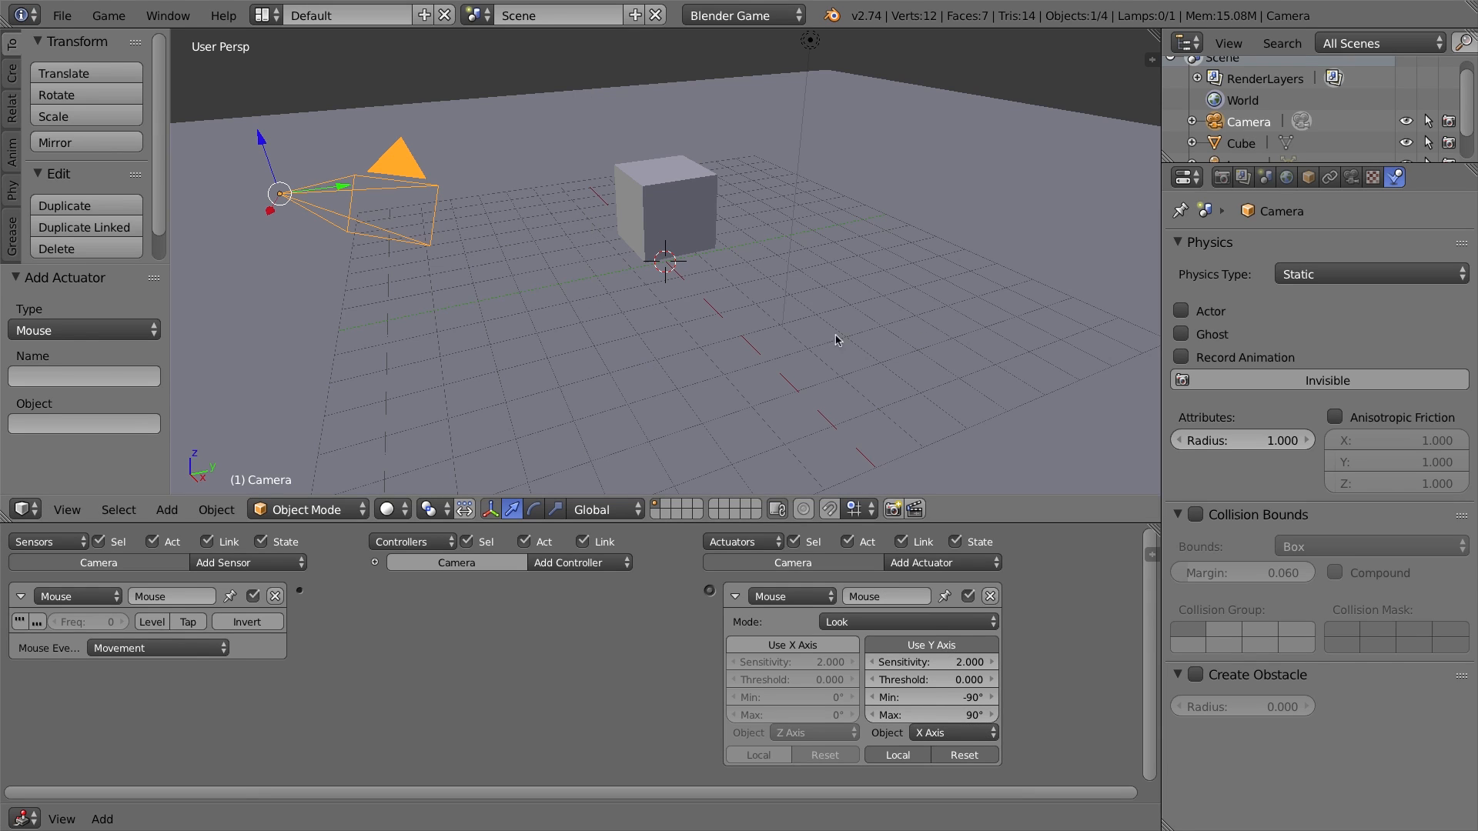
click(940, 735)
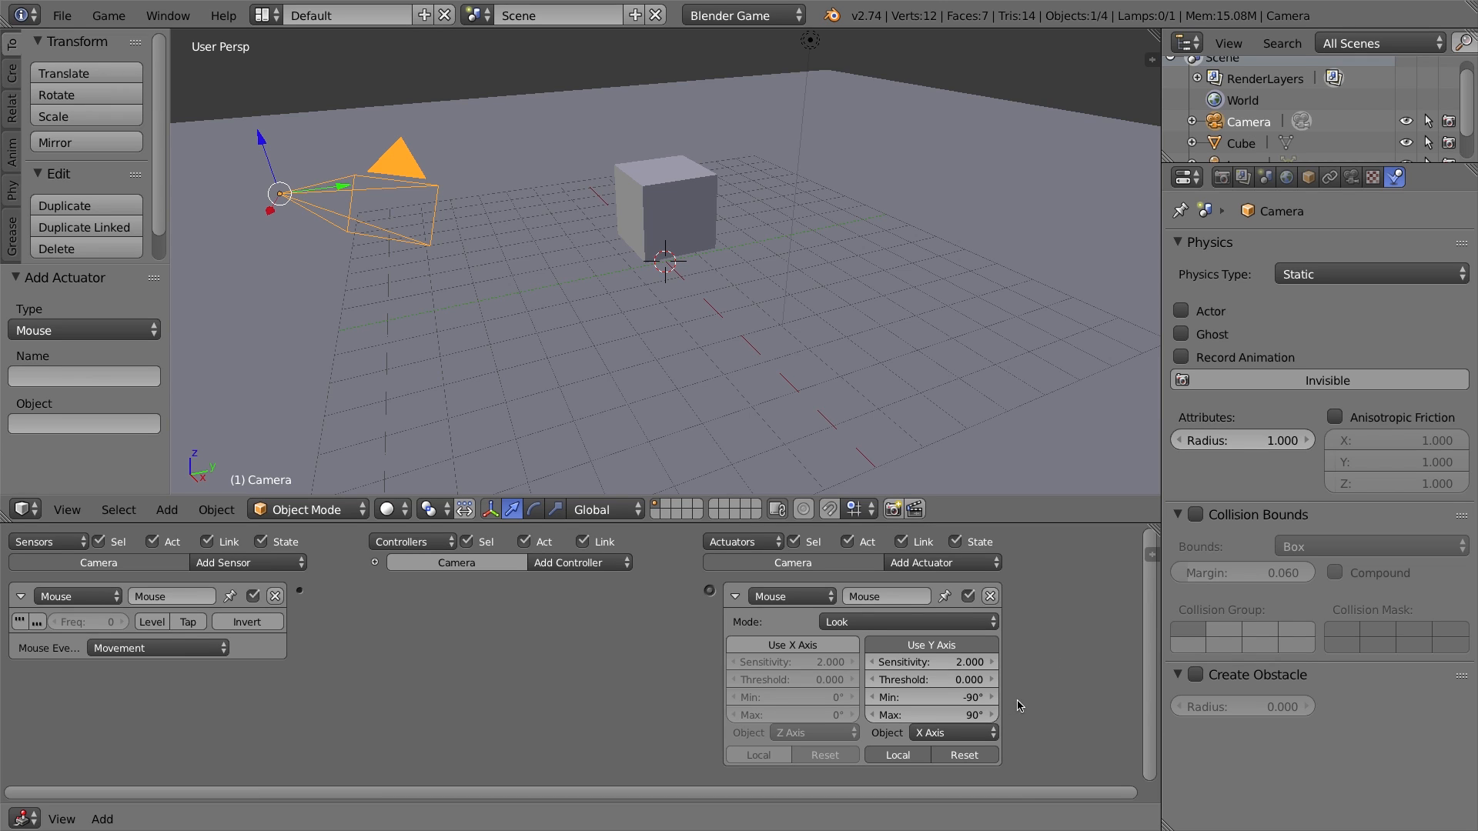
click(905, 758)
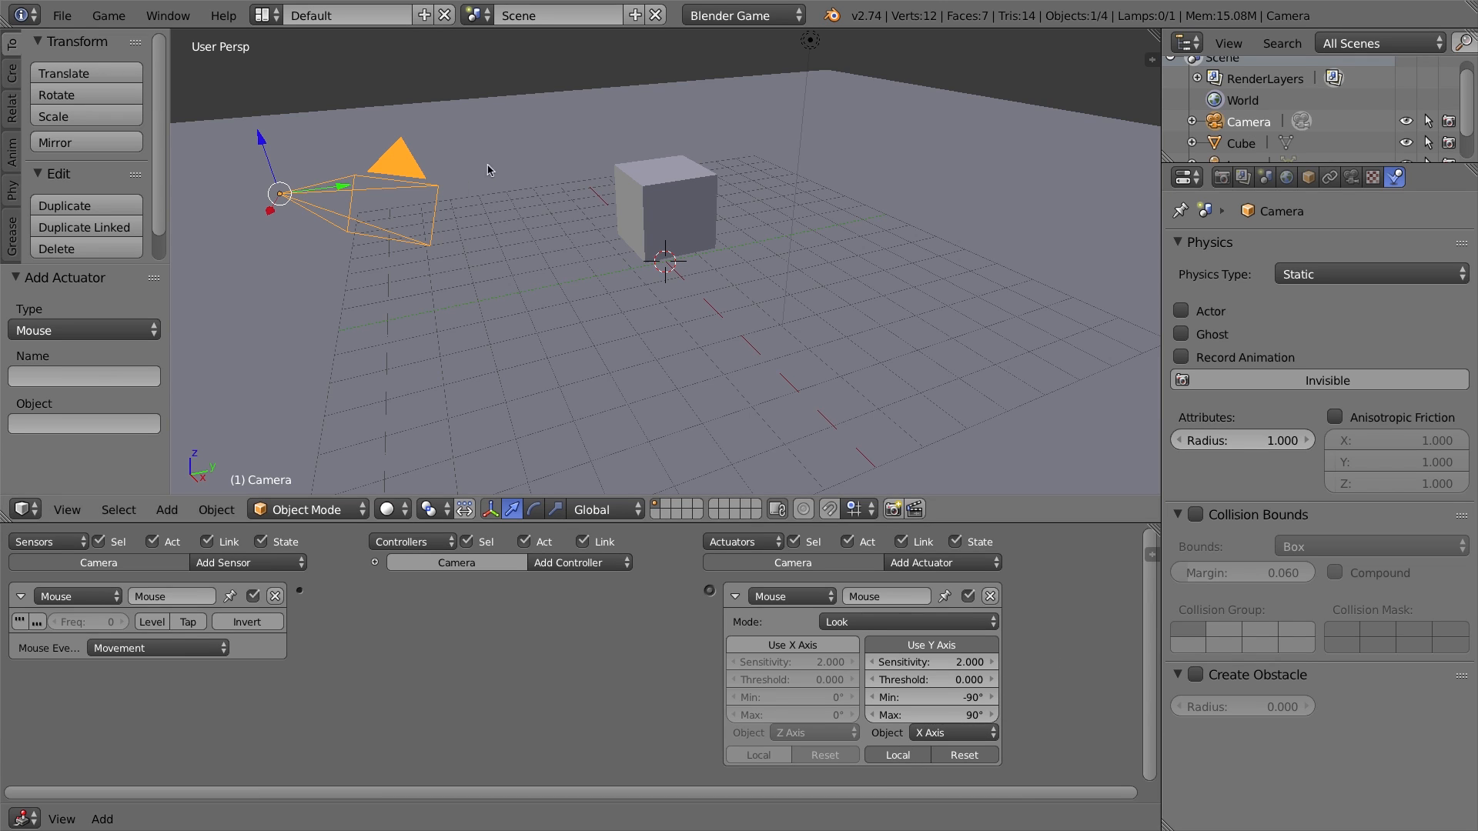
Set the transform orientation to Local and examine the camera's own axes
click(612, 510)
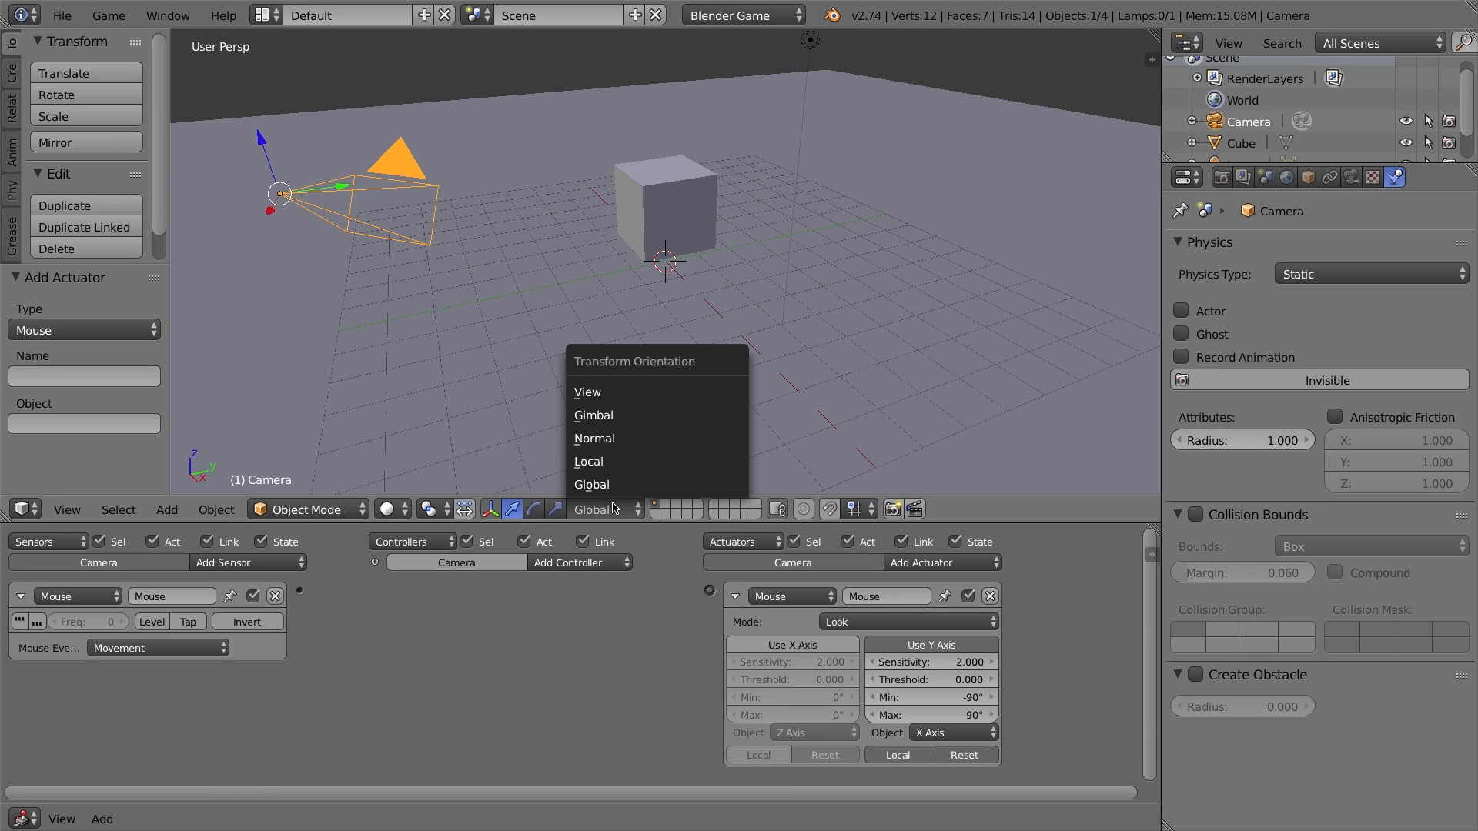
click(615, 462)
middle_drag(328, 196, 377, 137)
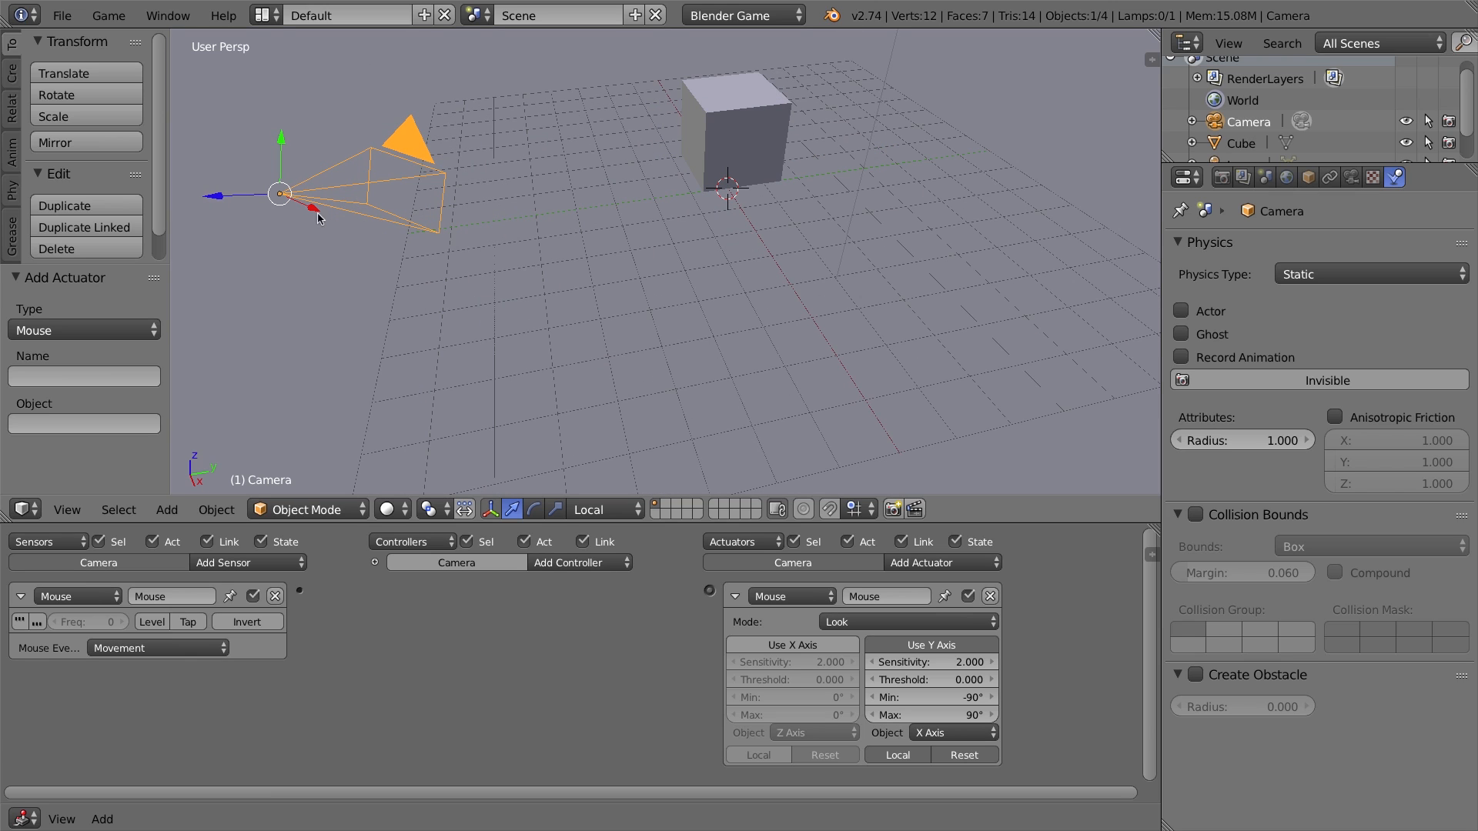
middle_drag(317, 205, 298, 201)
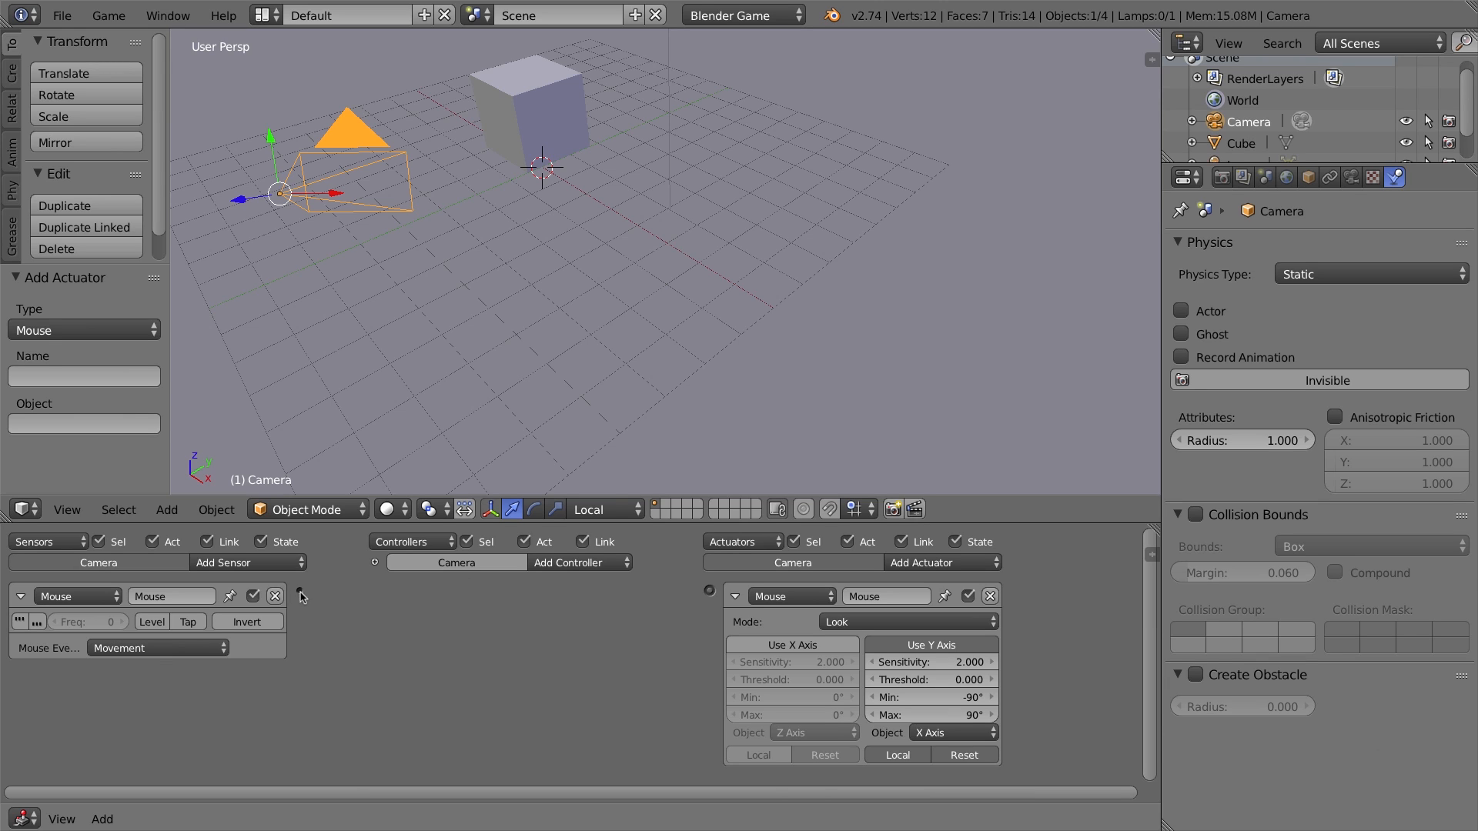
Link the camera's Mouse sensor to its Mouse actuator and test the game from the camera view
drag(299, 591, 709, 591)
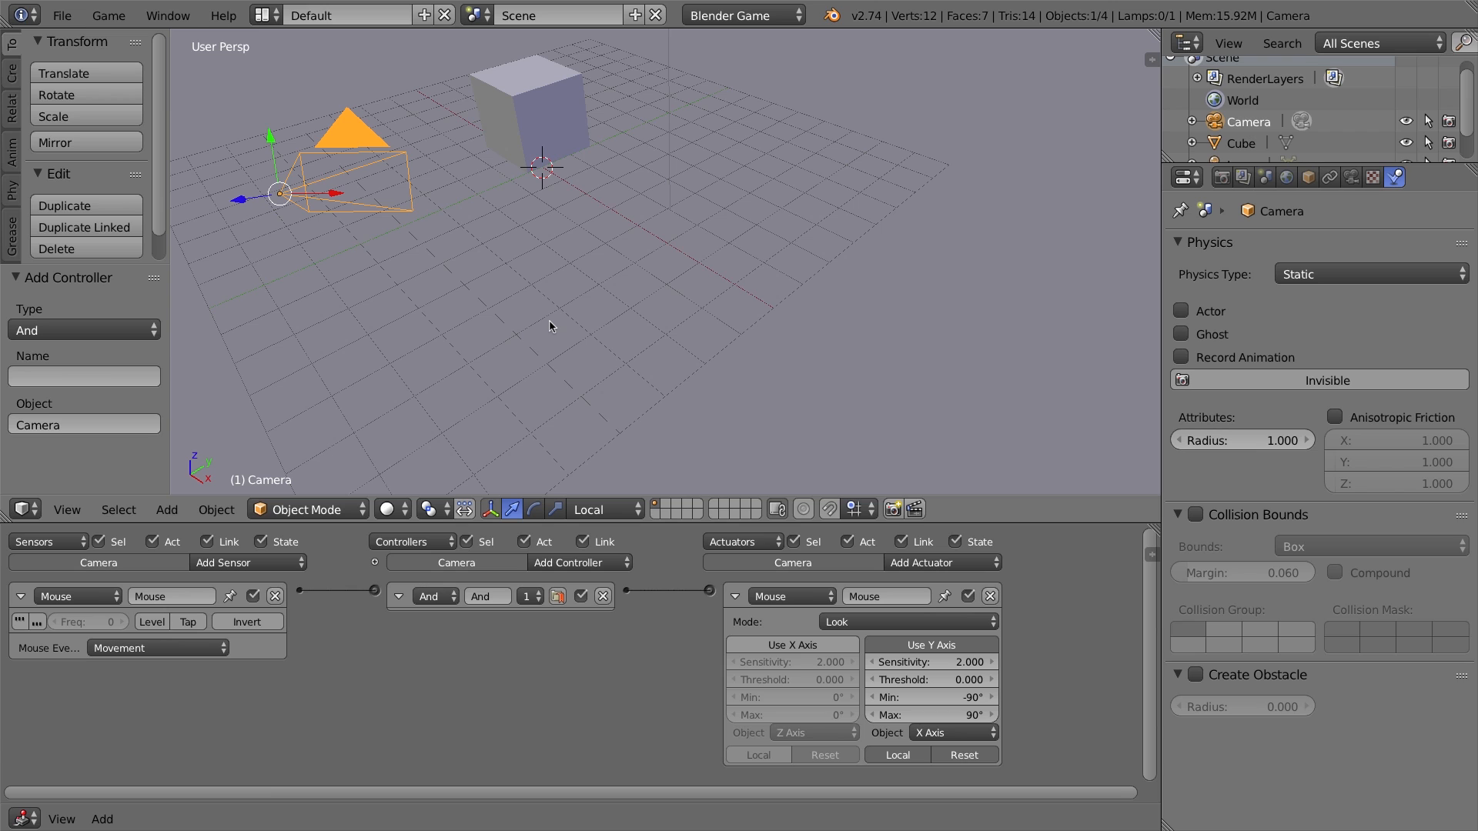
click(77, 510)
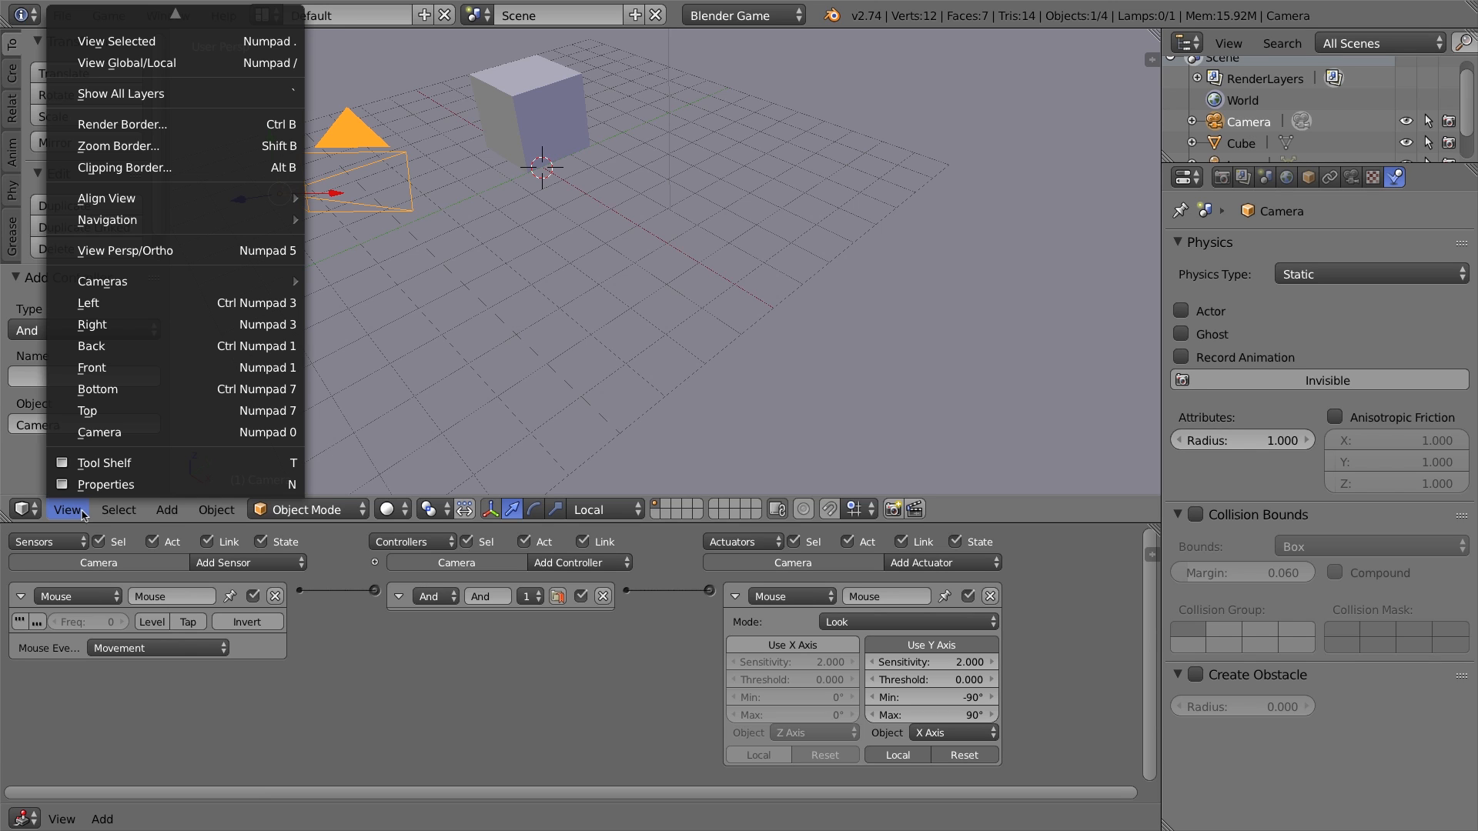
click(151, 434)
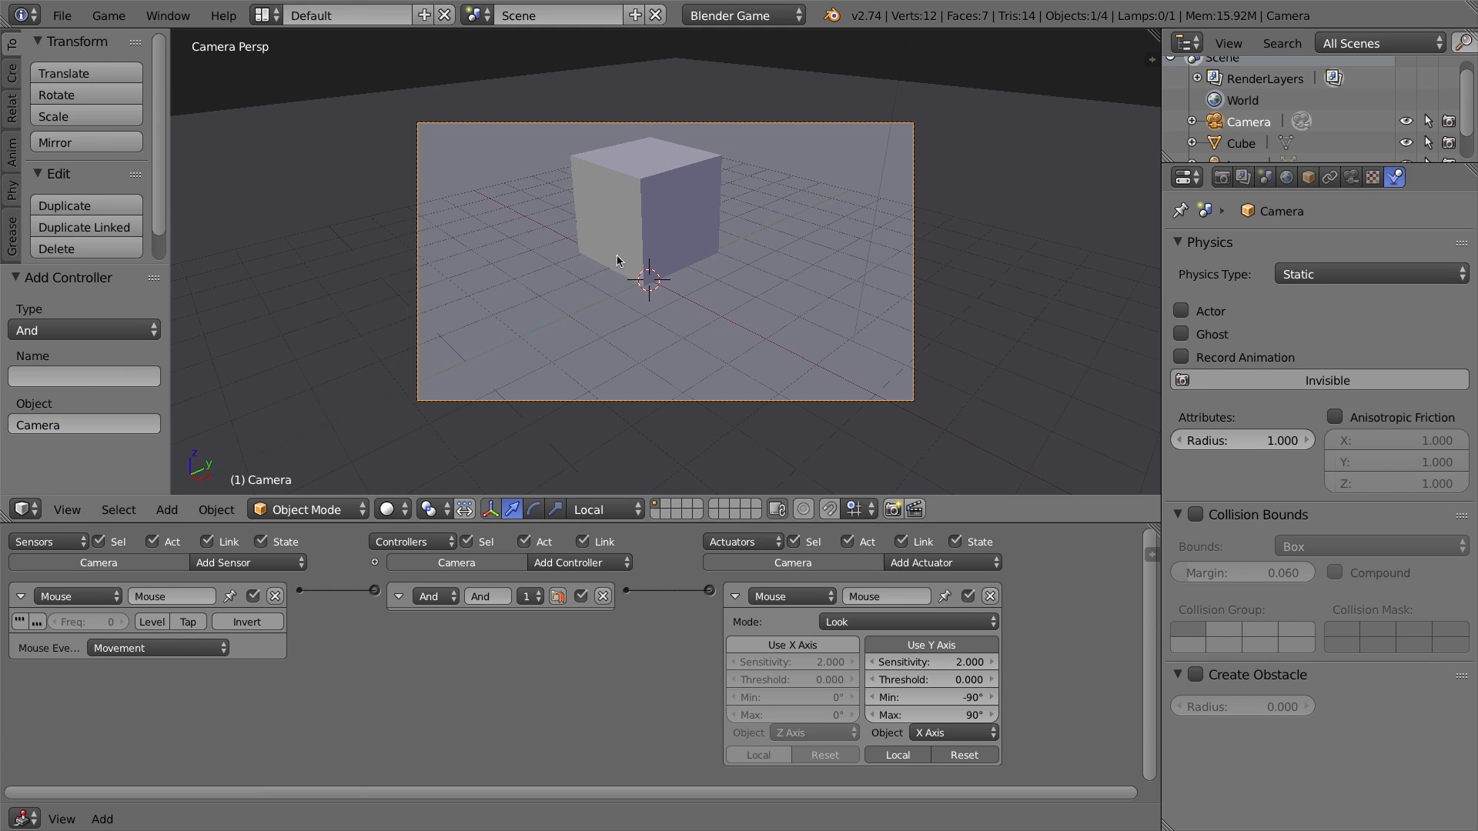
key(p)
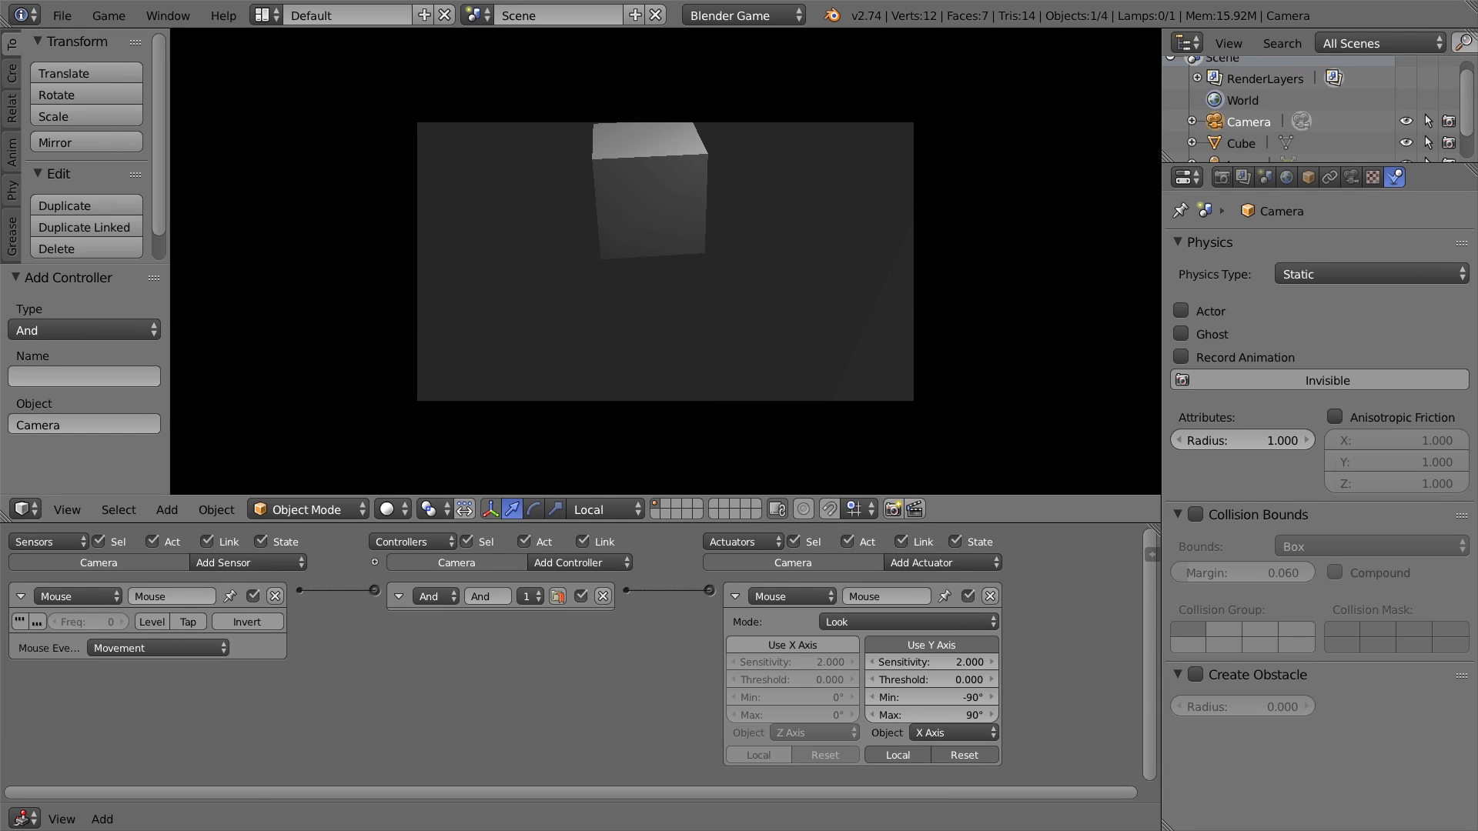
key(Escape)
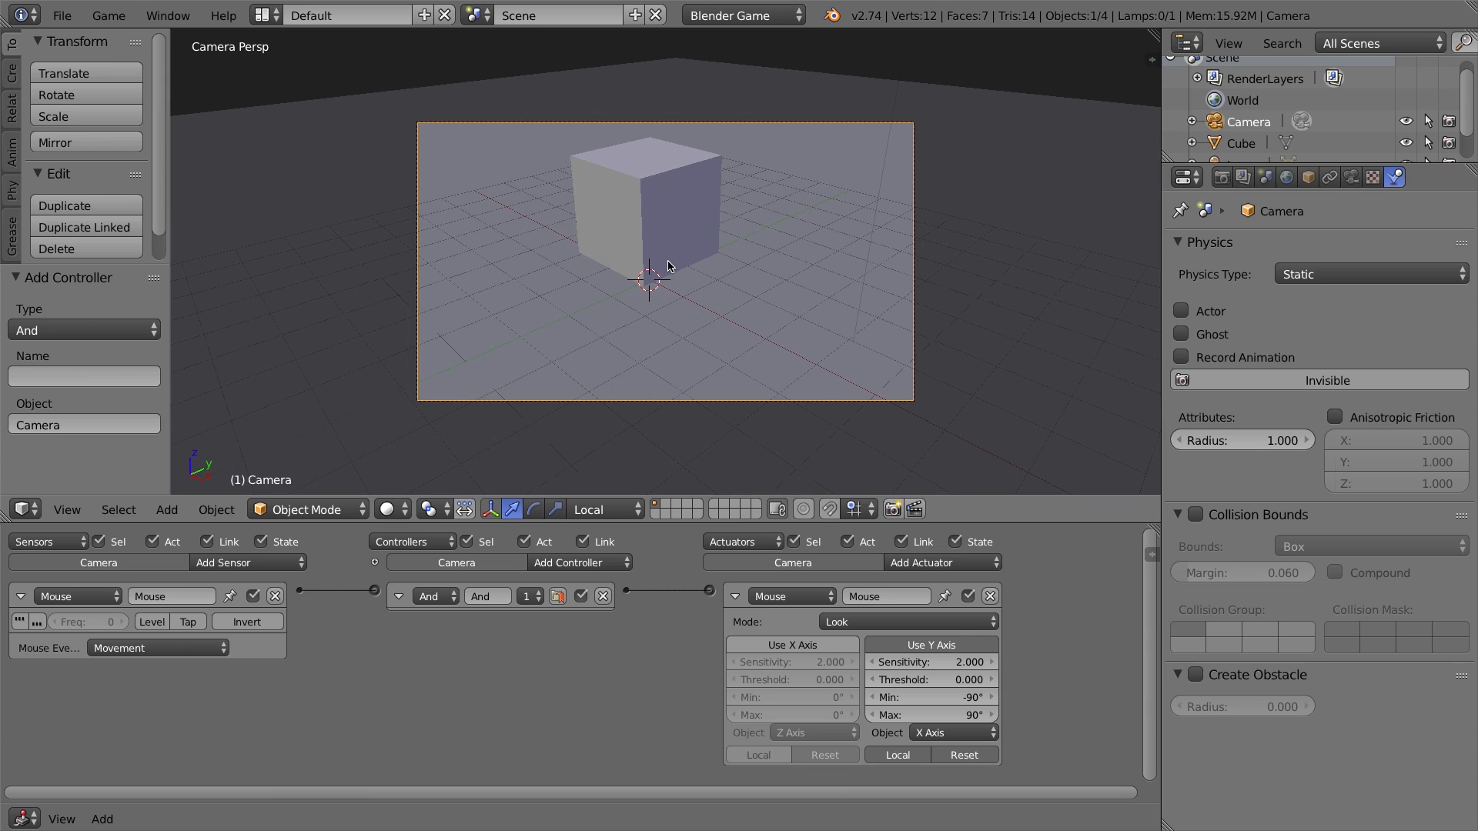
Clear the camera's rotation while looking from the front orthographic view
key(KP_0)
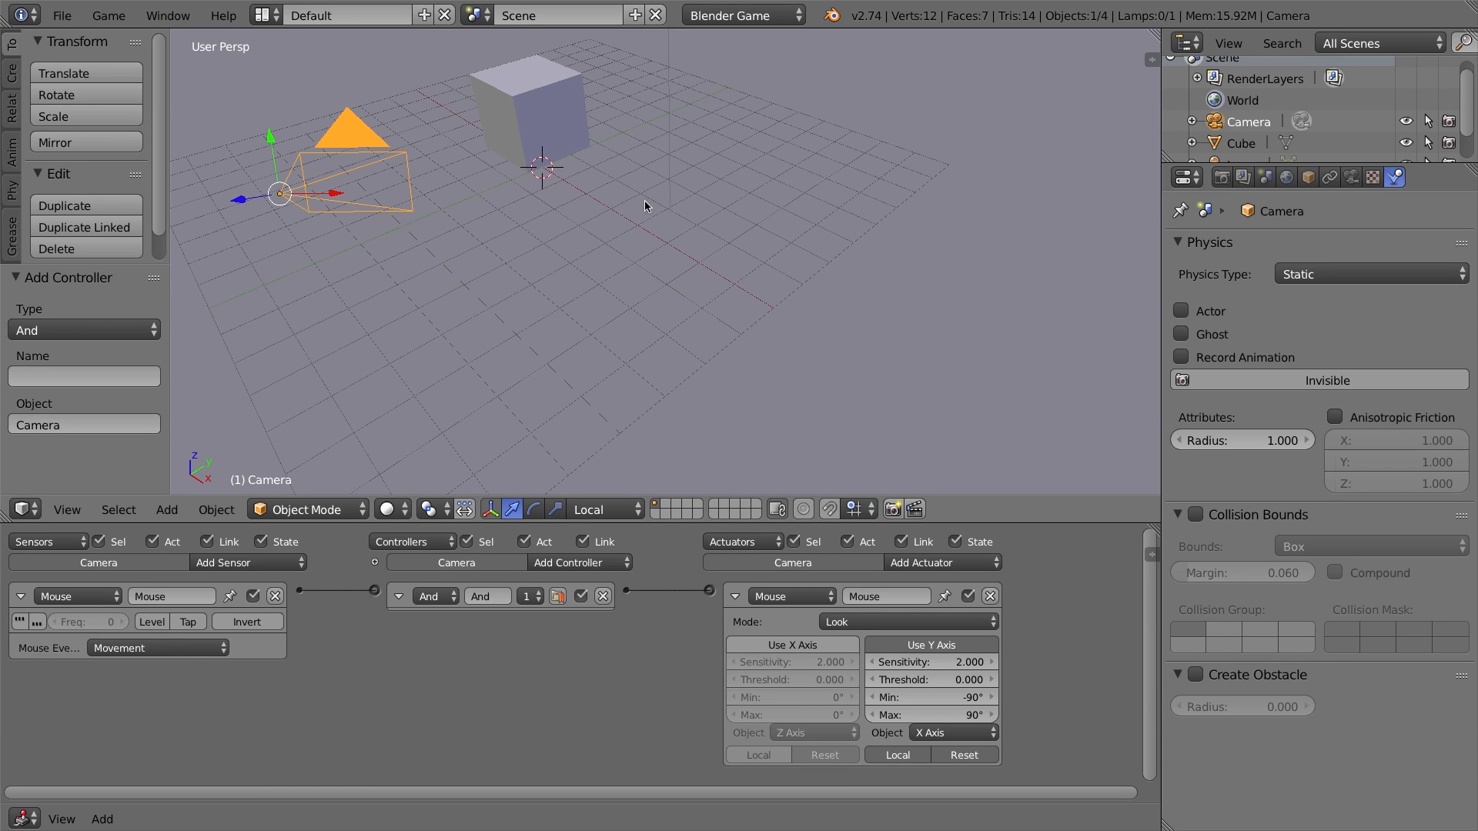
middle_drag(650, 228, 695, 269)
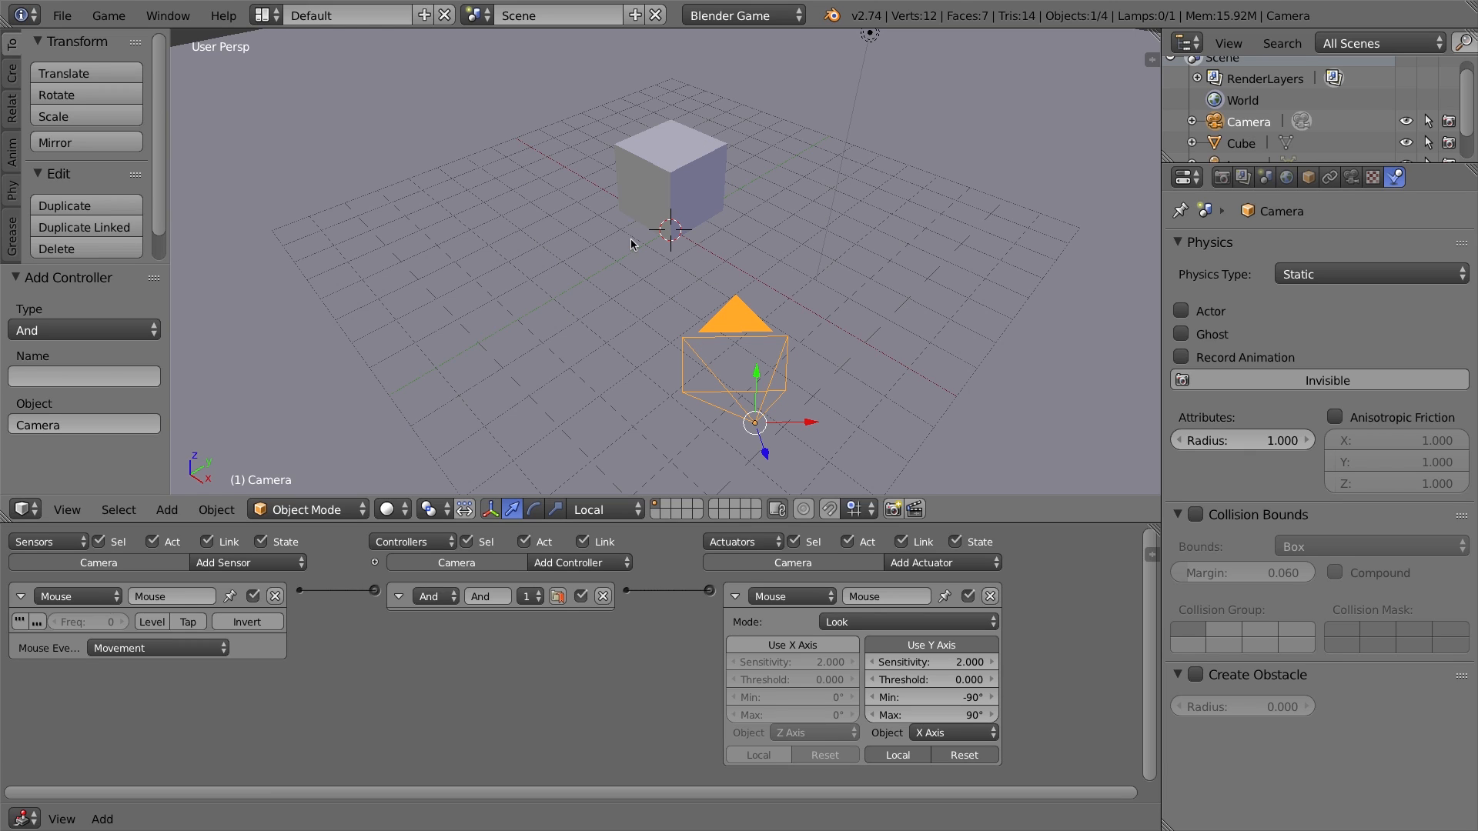
key(KP_1)
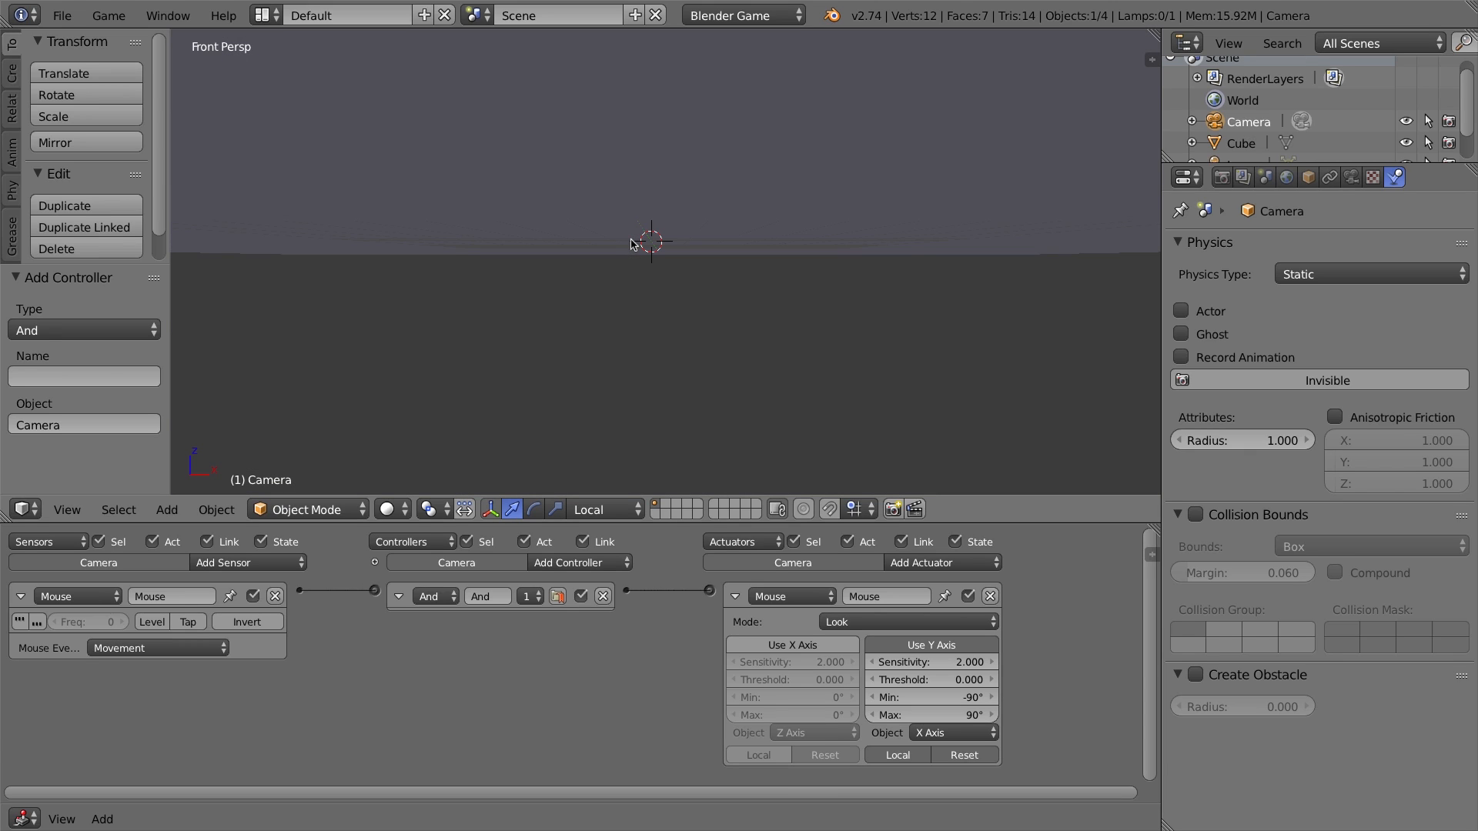
key(KP_5)
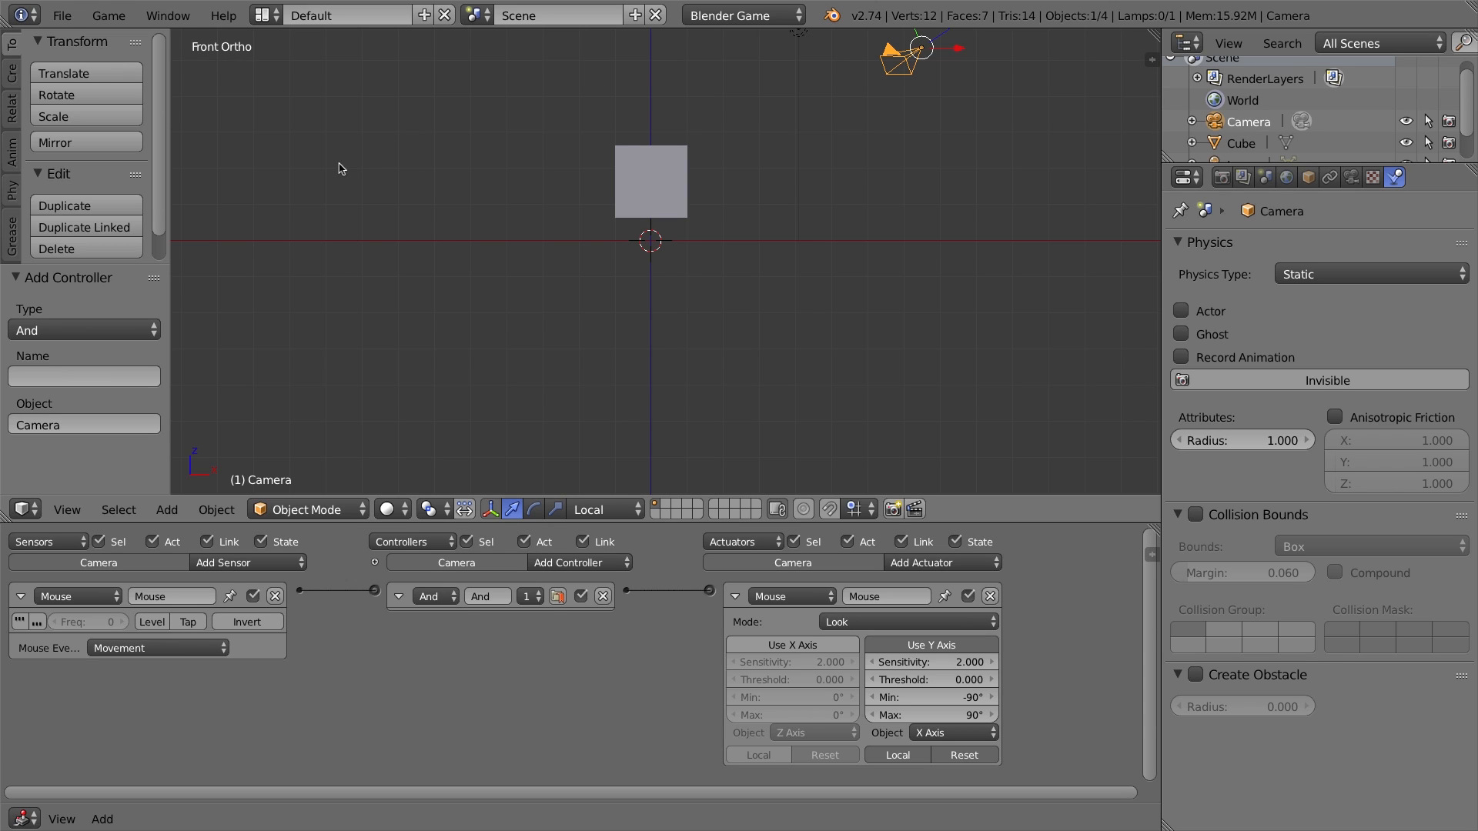
click(67, 509)
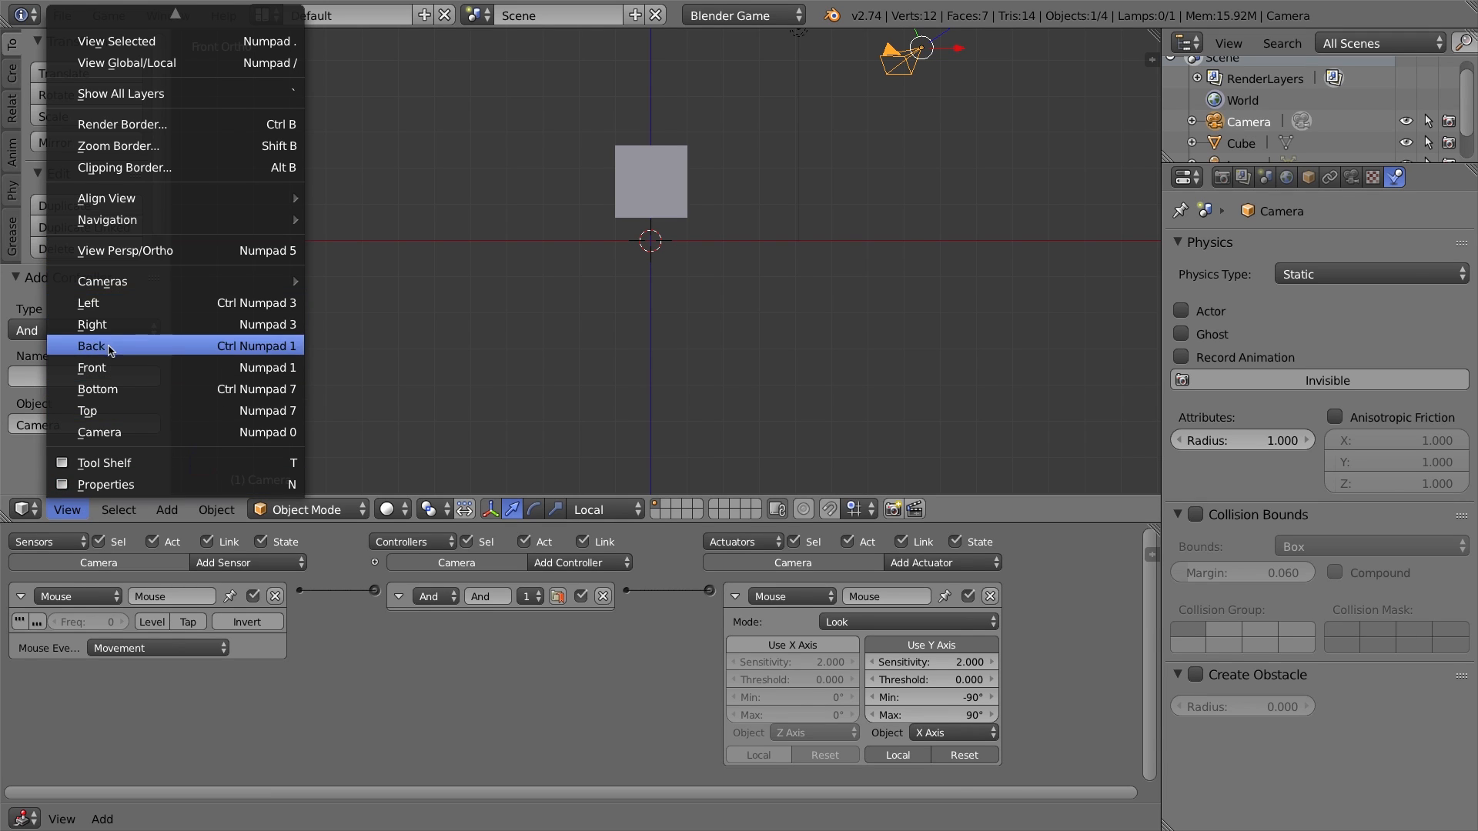
shift+middle_drag(960, 83, 911, 173)
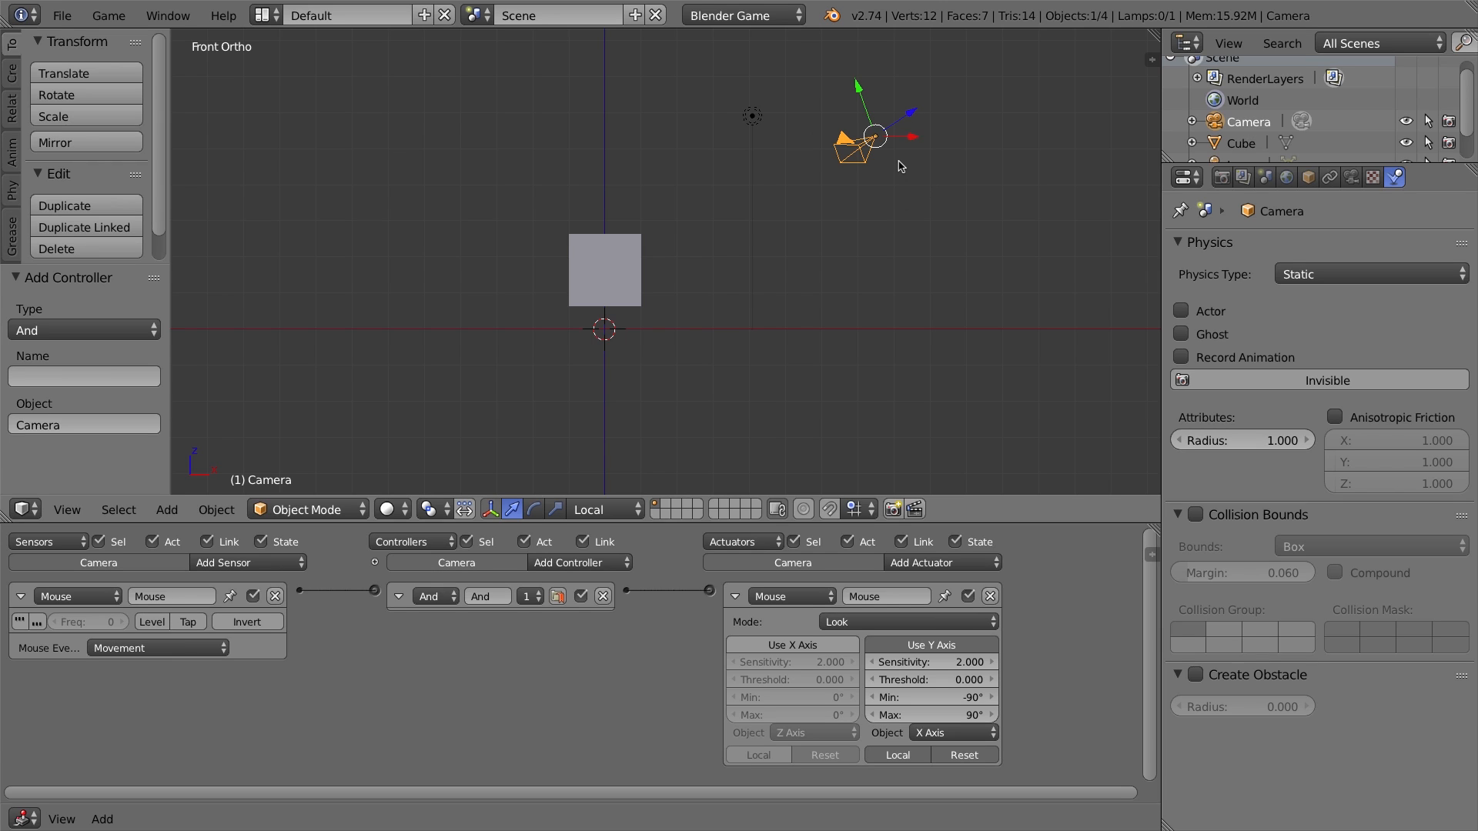
key(alt+r)
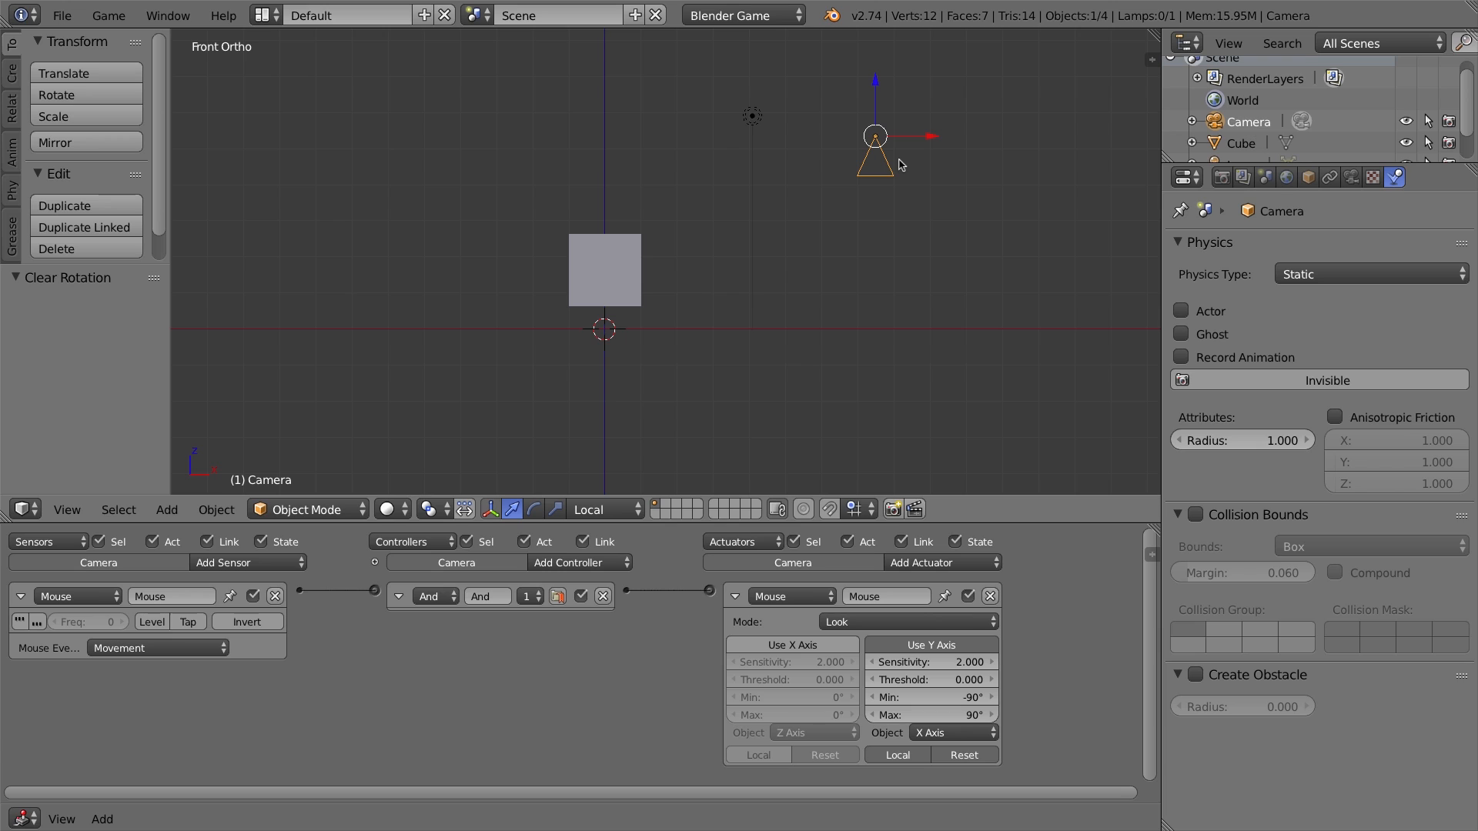
Rotate the camera by -90° in the right orthographic view so it faces along the Y axis
key(KP_3)
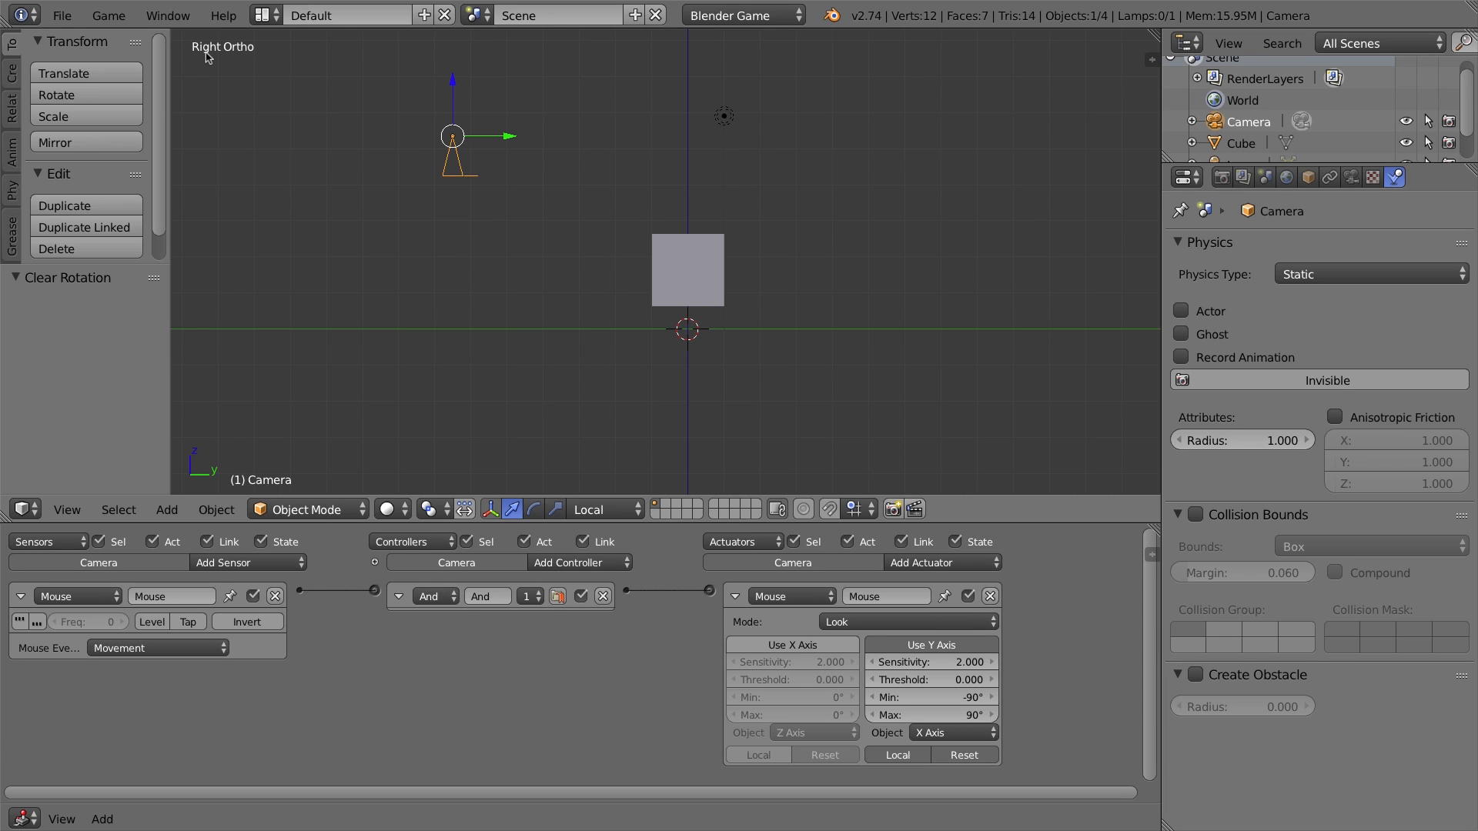
click(67, 509)
middle_drag(554, 201, 548, 167)
scroll(620, 216, down, 1)
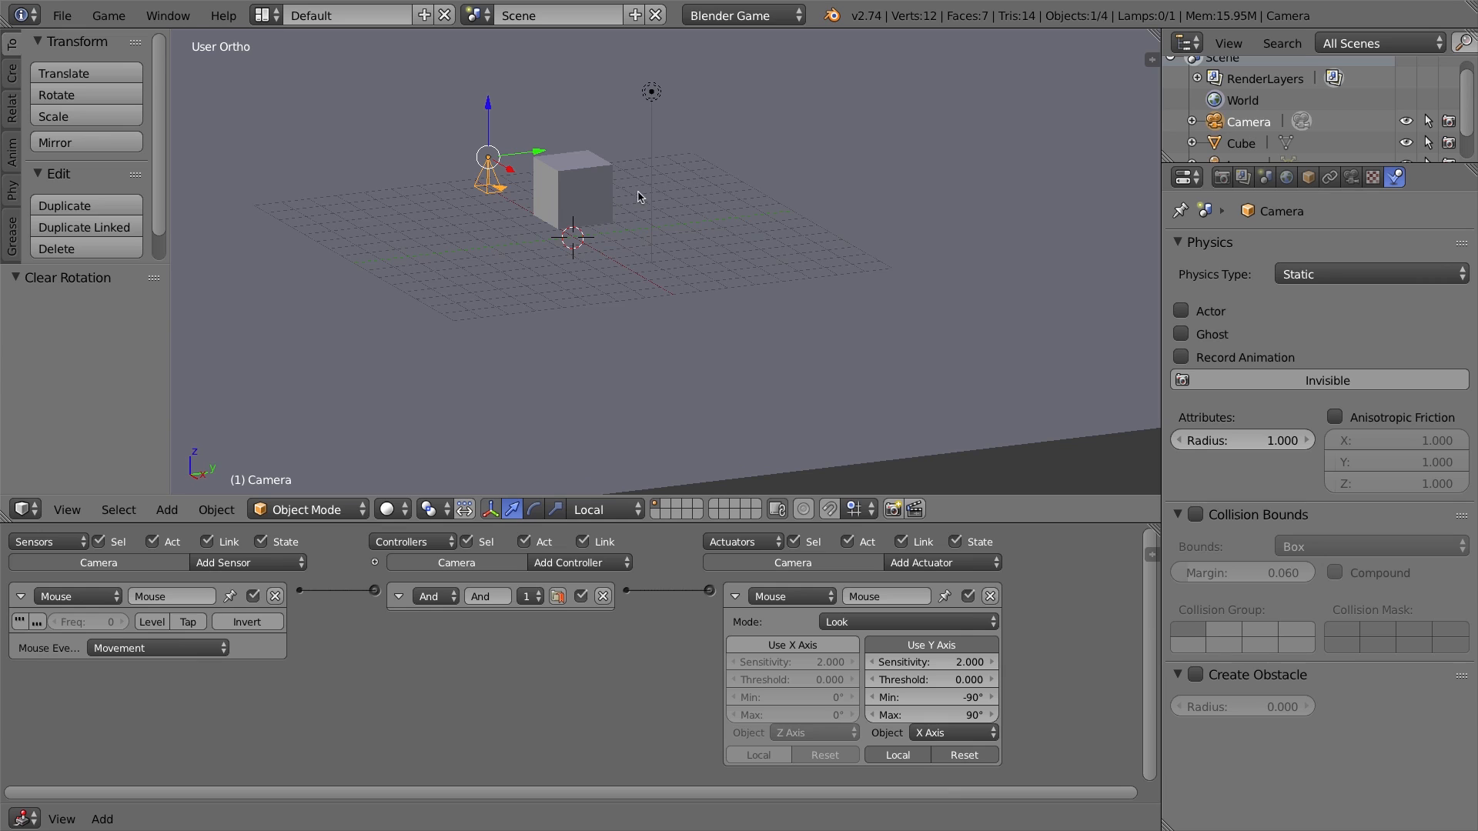
key(KP_3)
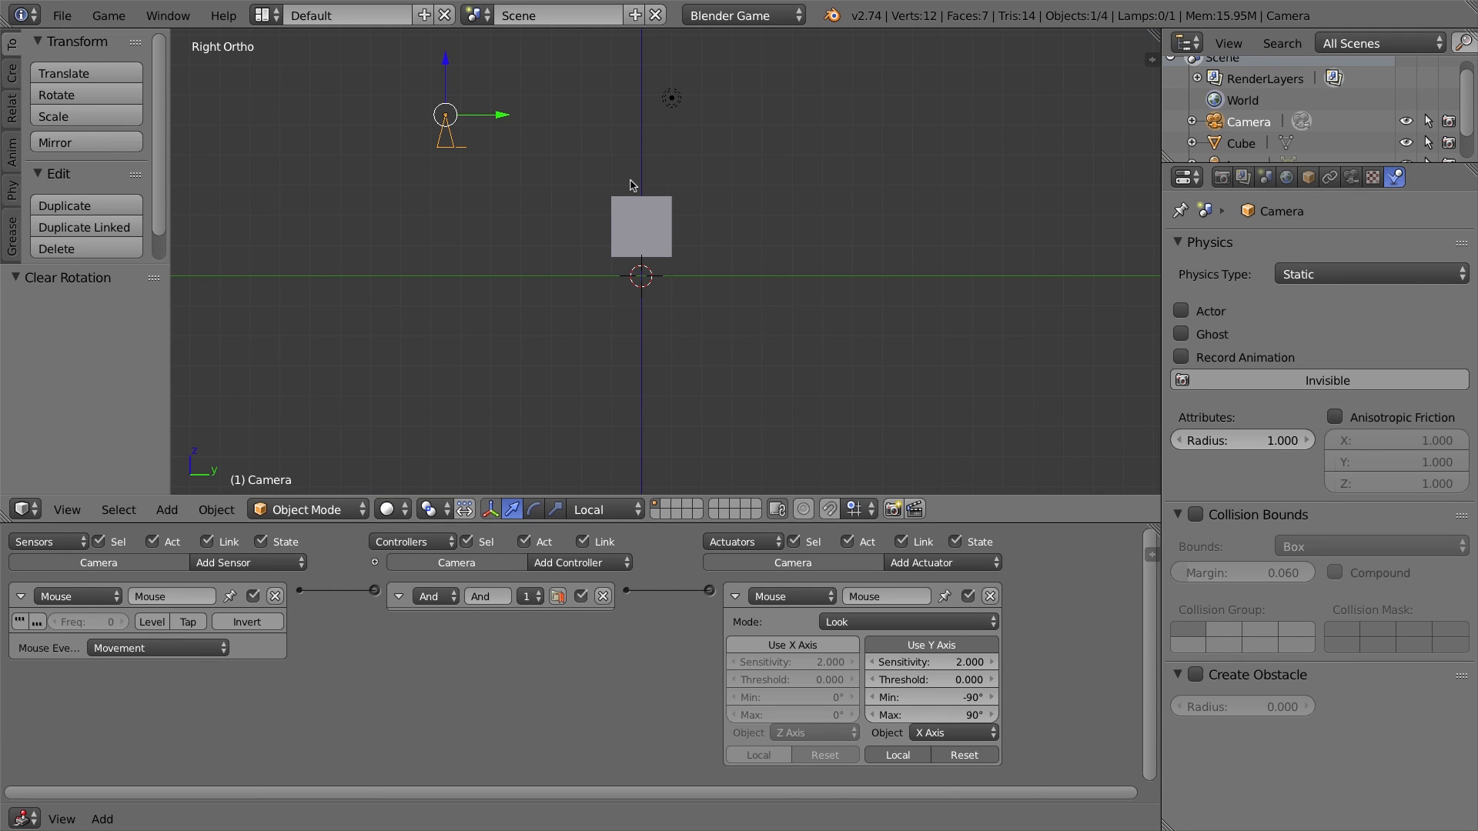
key(r)
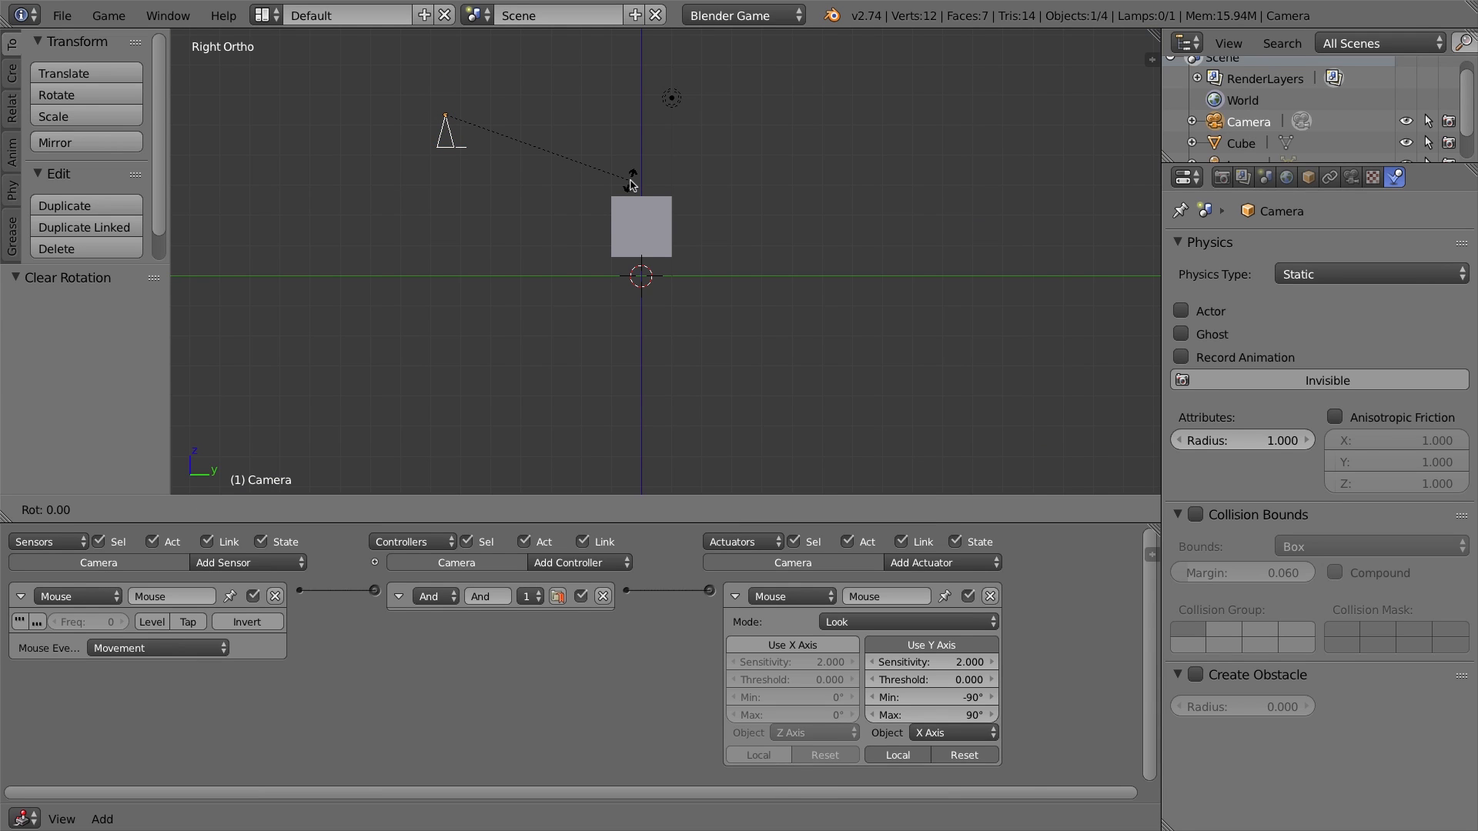
text(-90)
key(Return)
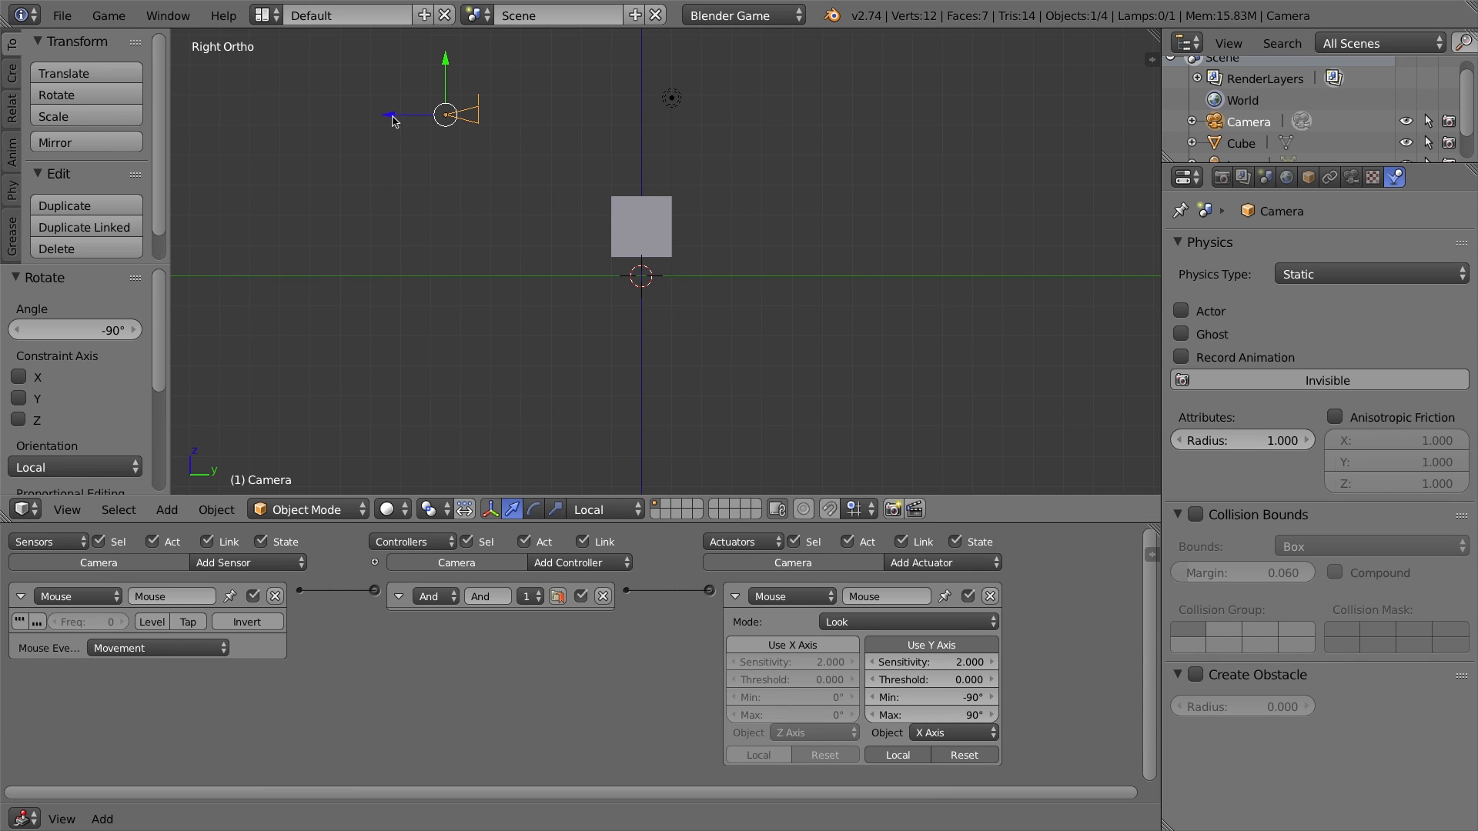
Move the camera over the cube's centre in the top orthographic view, by about -7.470 in X and 6.514 in Y
middle_drag(550, 161, 339, 165)
right_click(320, 125)
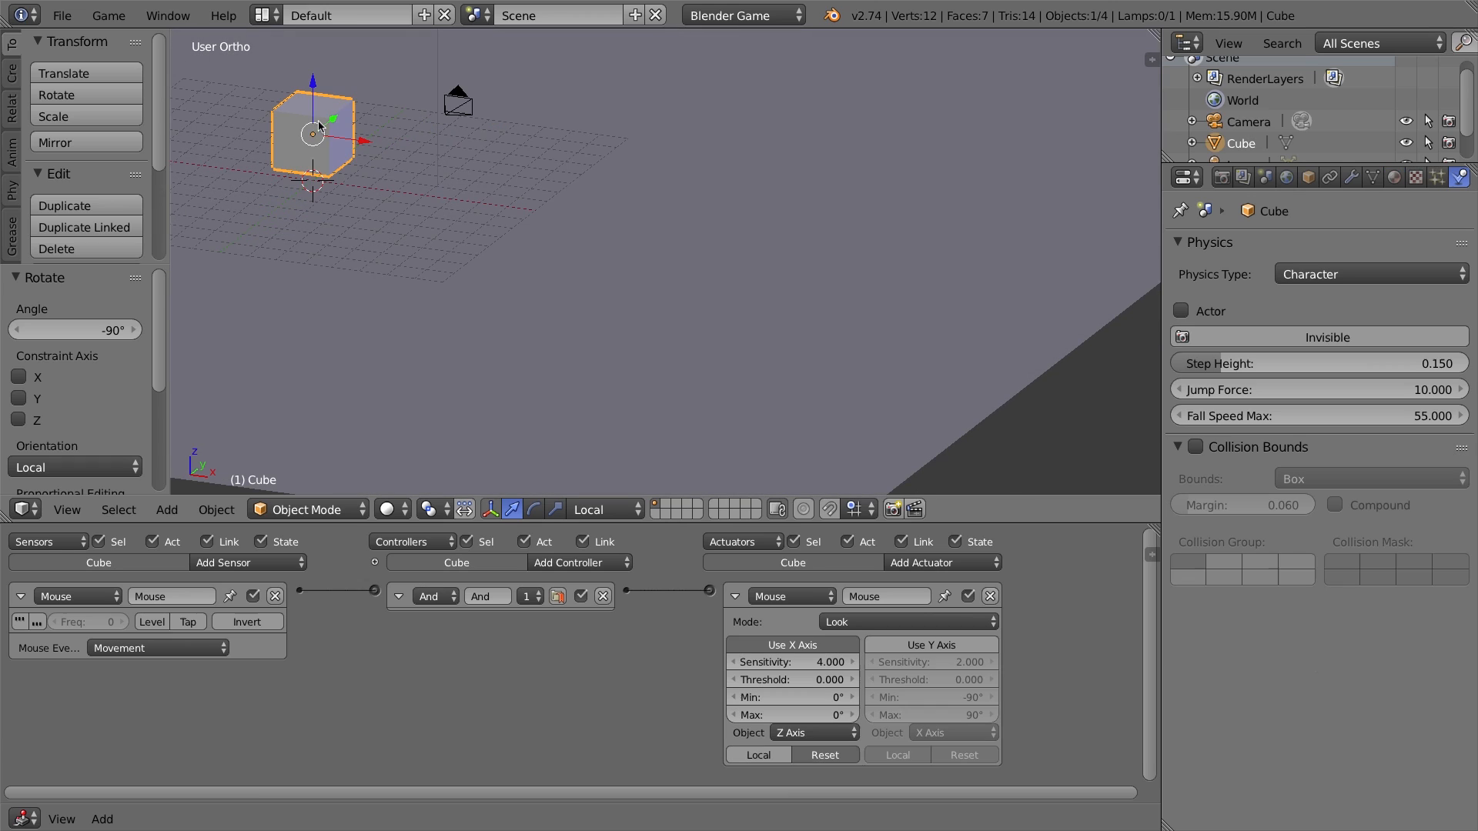
shift+middle_drag(451, 114, 667, 227)
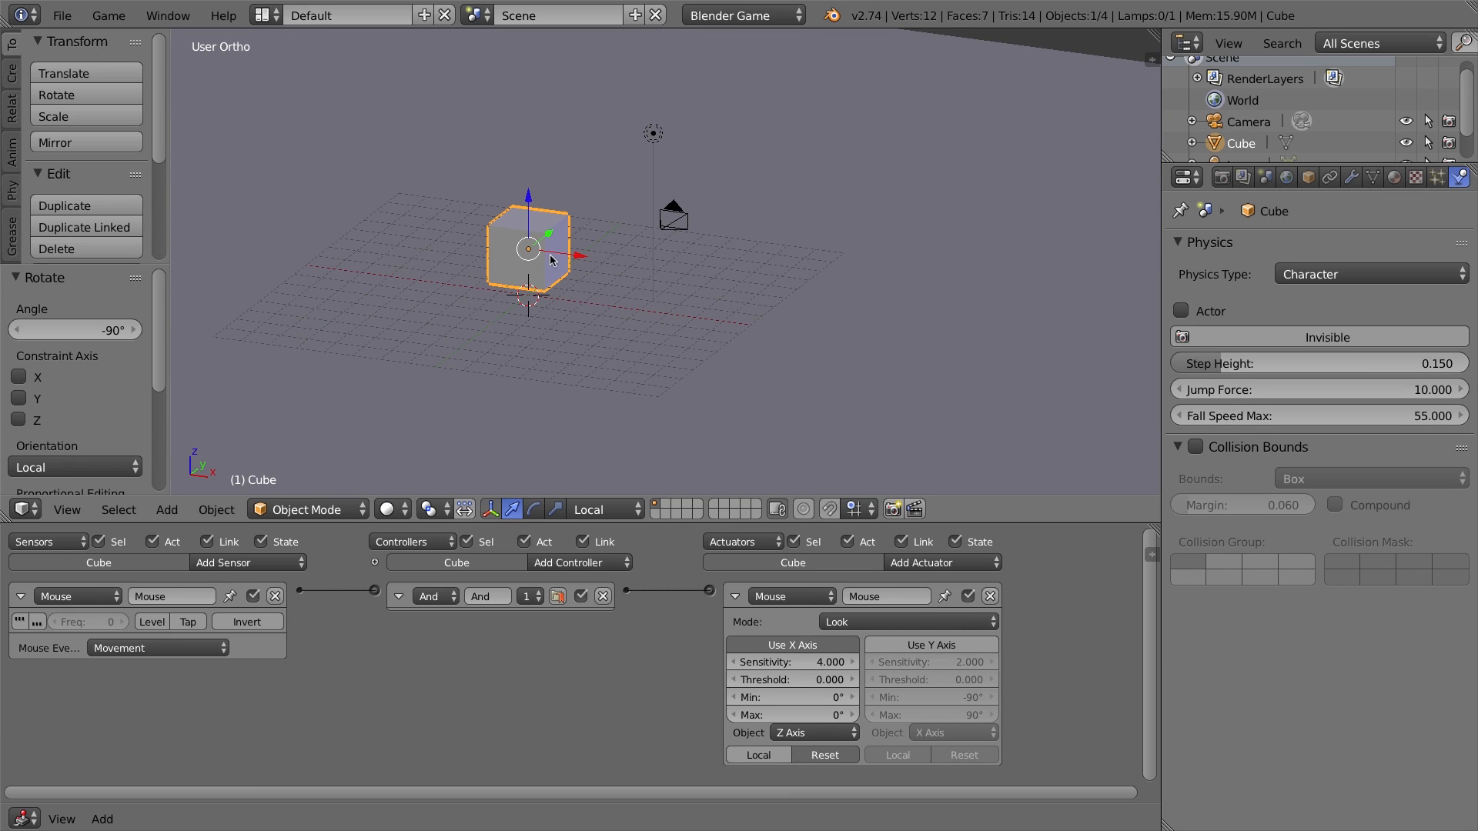
middle_drag(711, 158, 734, 238)
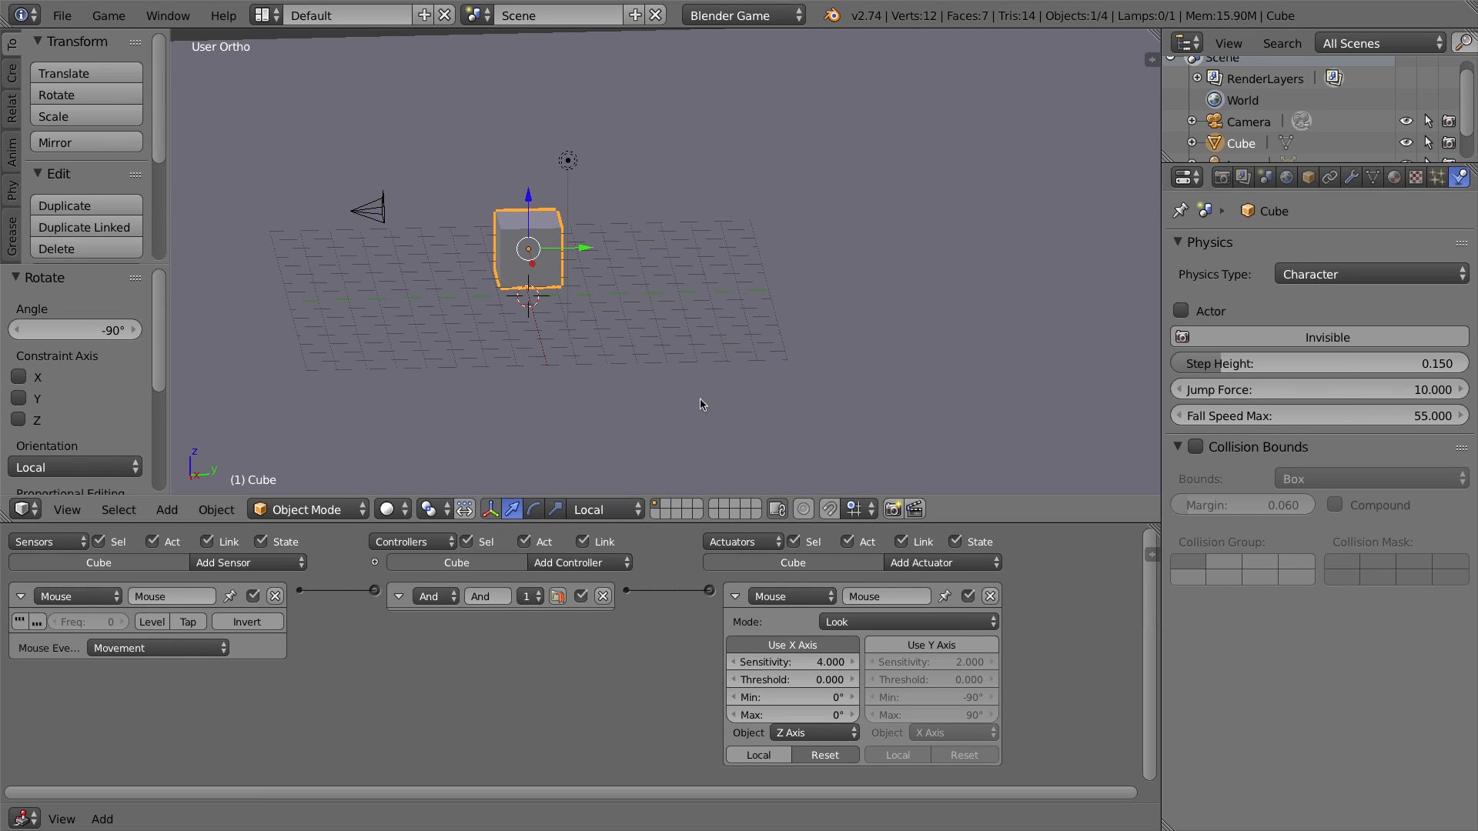
key(KP_7)
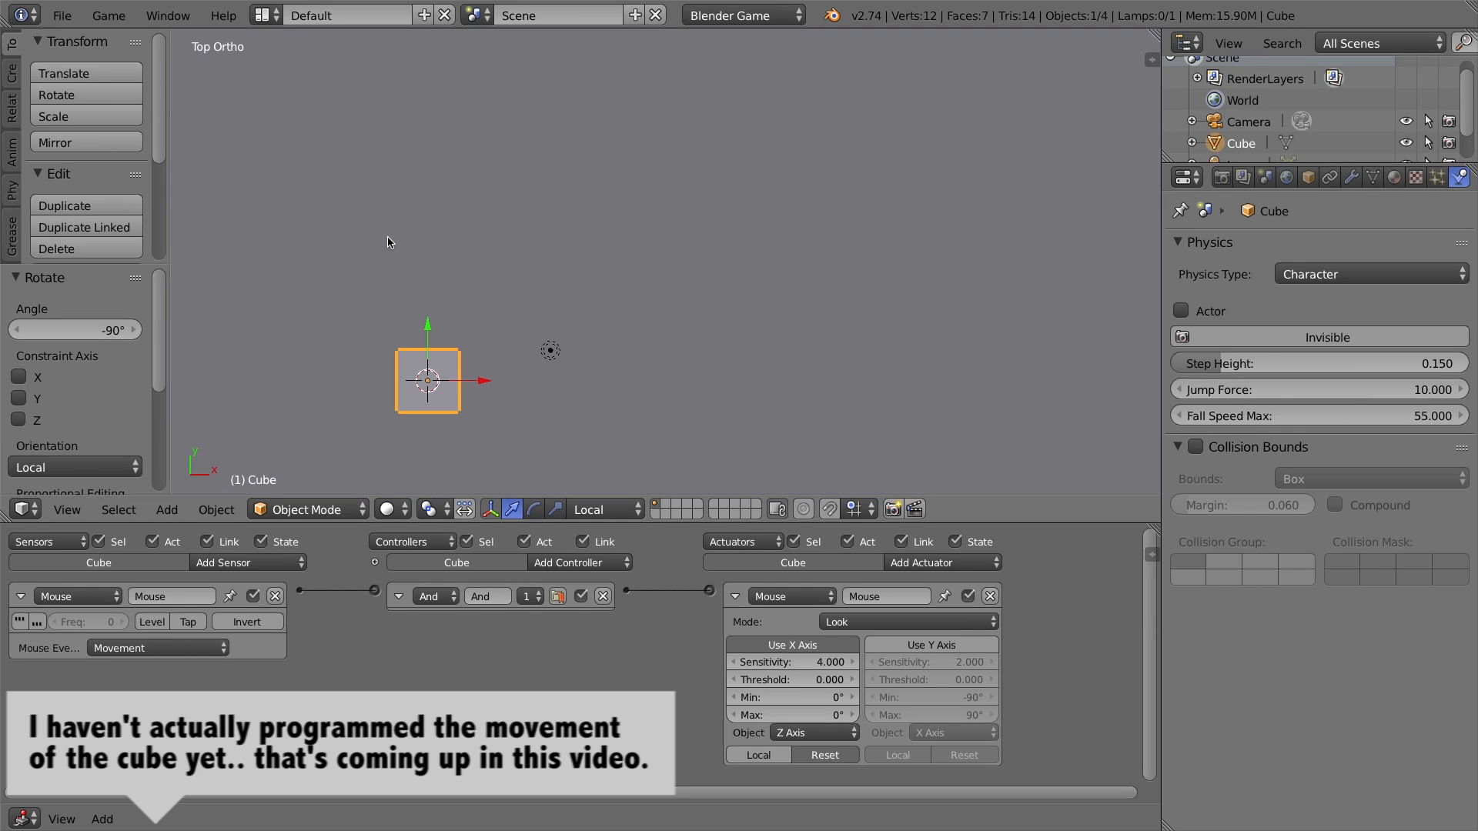
scroll(452, 293, down, 2)
shift+middle_drag(605, 356, 671, 280)
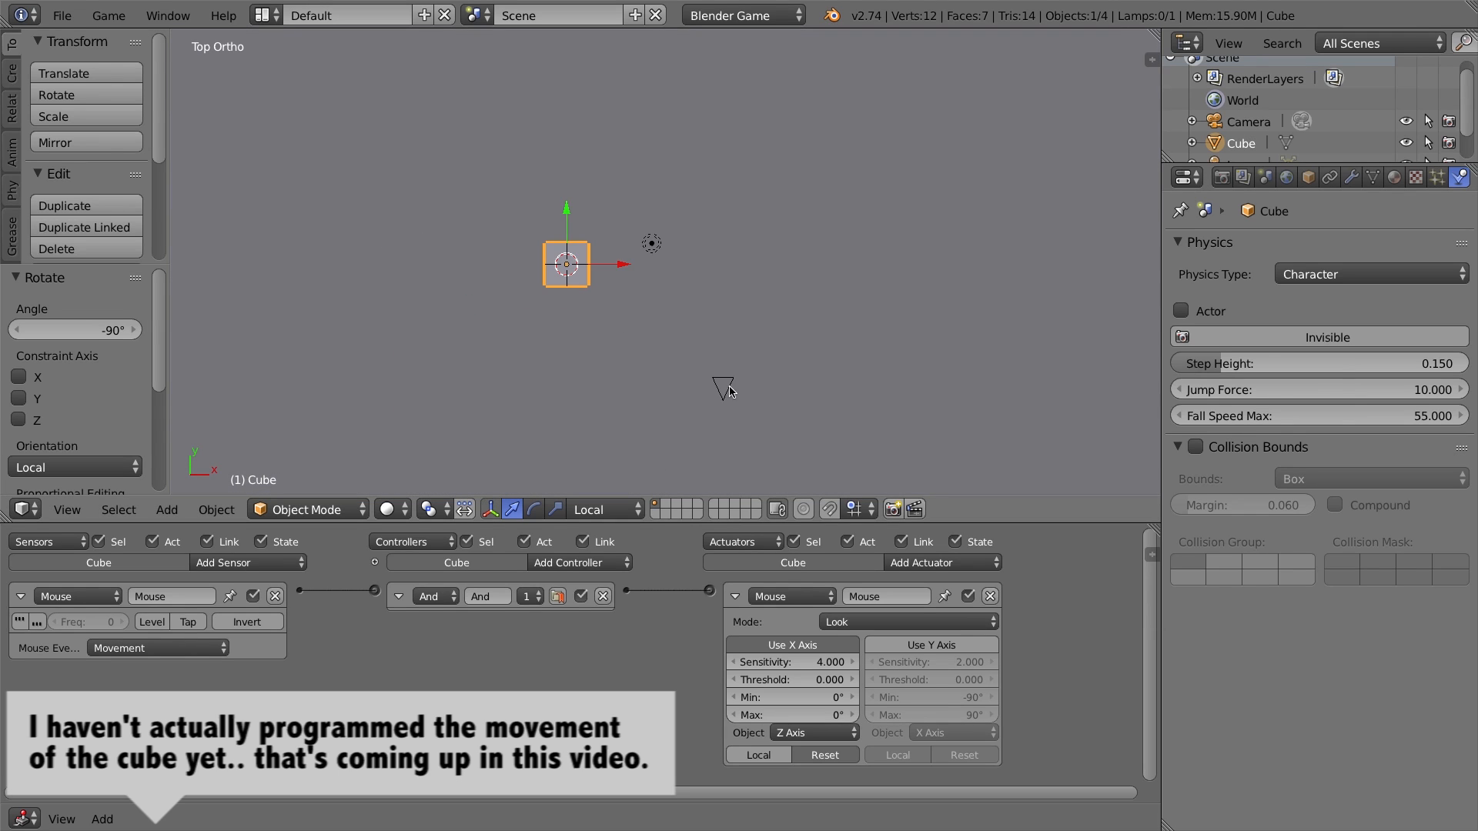
right_click(732, 385)
key(g)
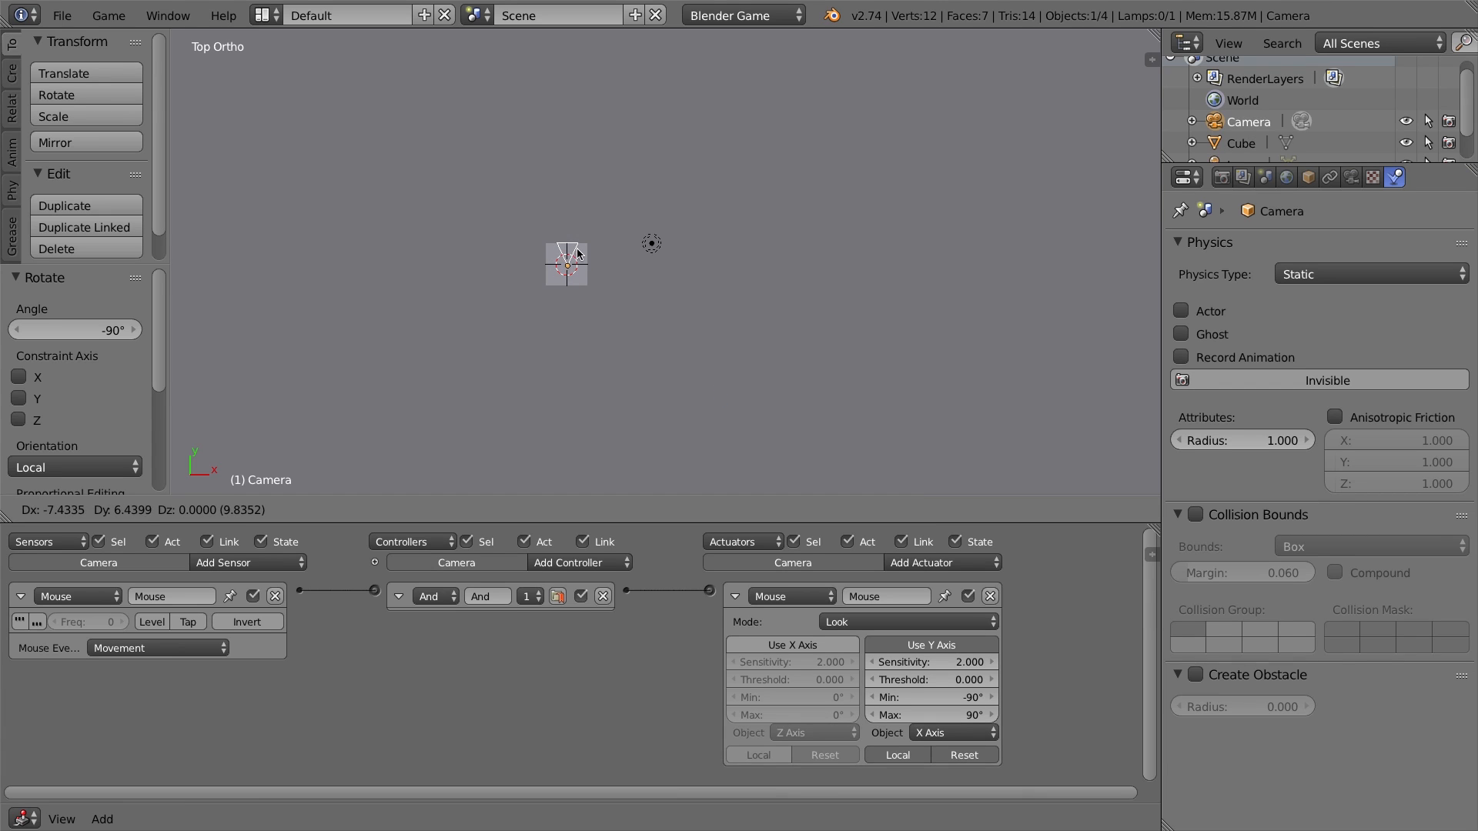
click(577, 251)
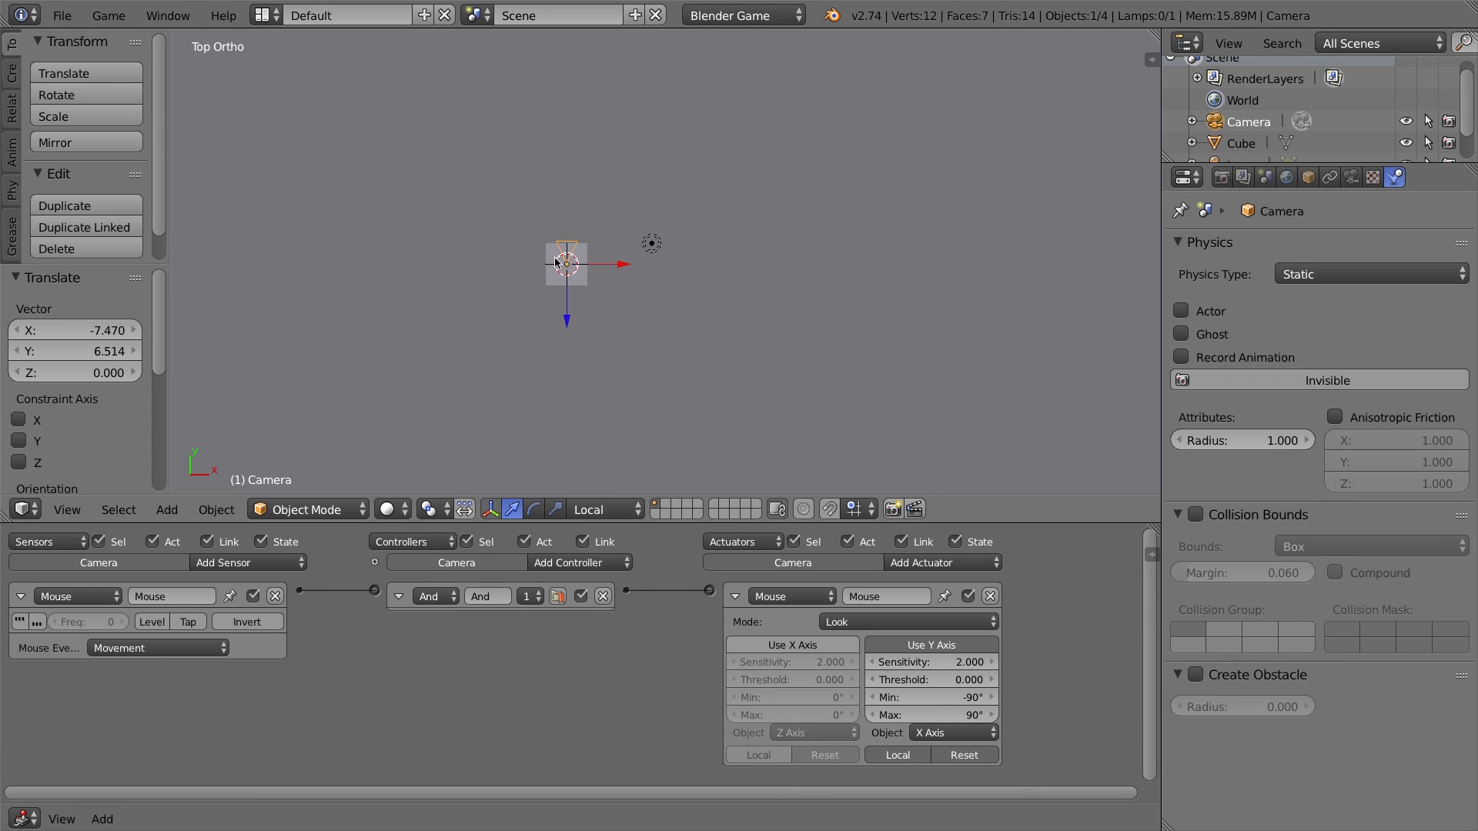
Nudge the camera about -0.136 in Y over the cube, and lower it about 1.898 to just above the cube's top face
scroll(567, 259, up, 6)
shift+middle_drag(387, 264, 624, 275)
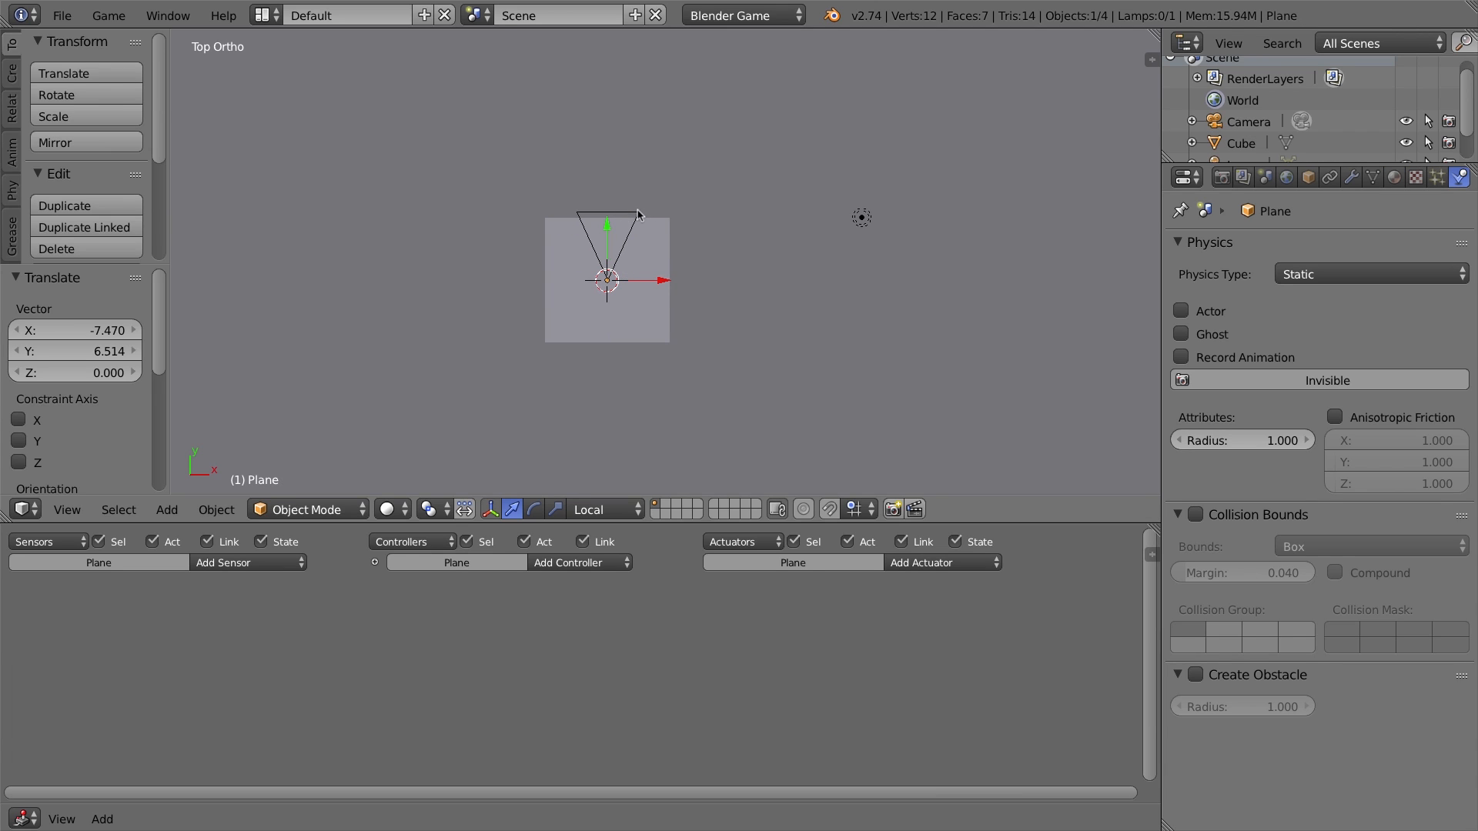
mouse_move(608, 341)
mouse_down()
mouse_move(614, 285)
mouse_move(609, 349)
mouse_up()
middle_drag(745, 312, 620, 207)
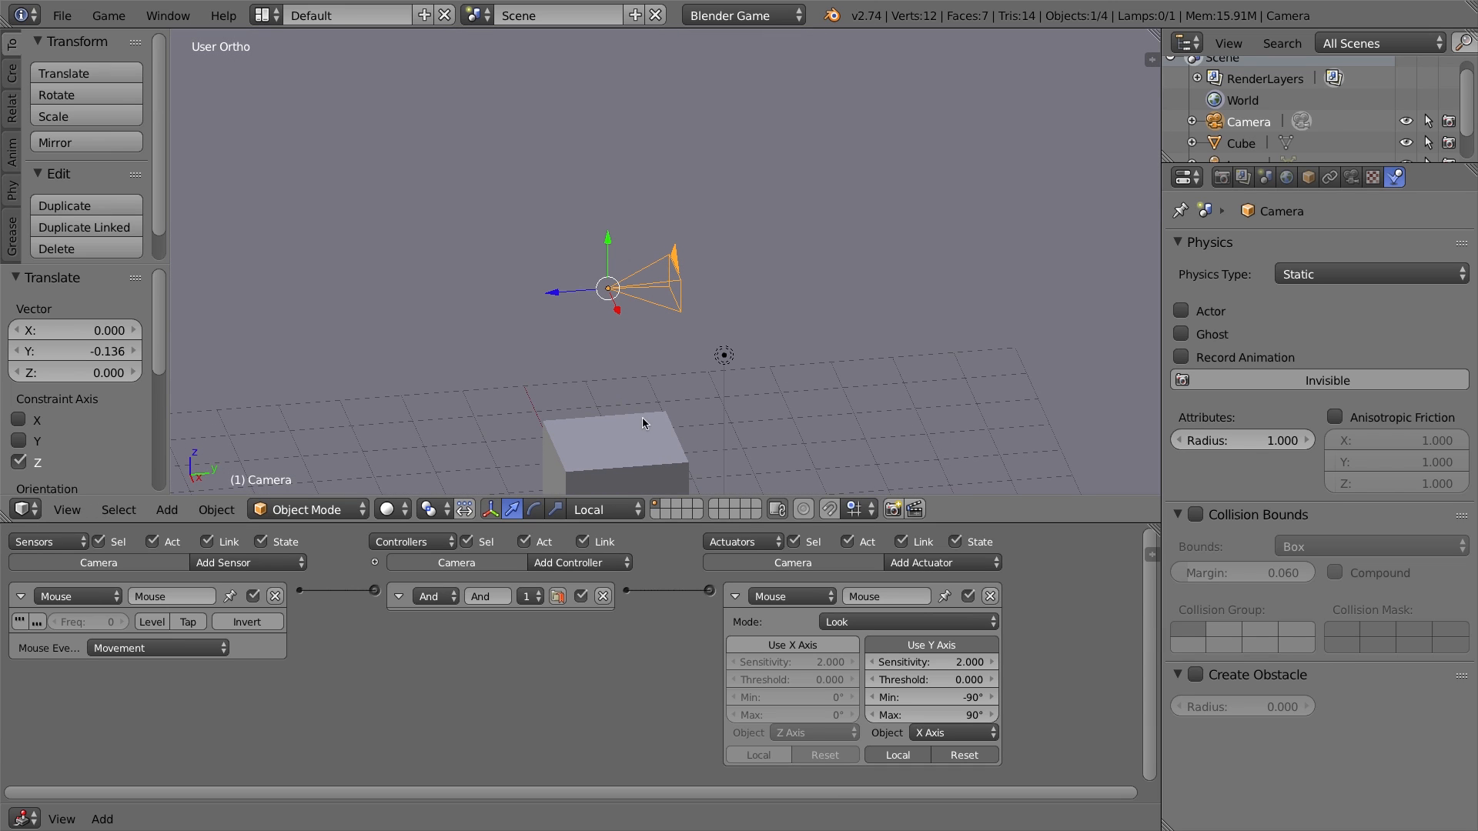
drag(609, 238, 616, 364)
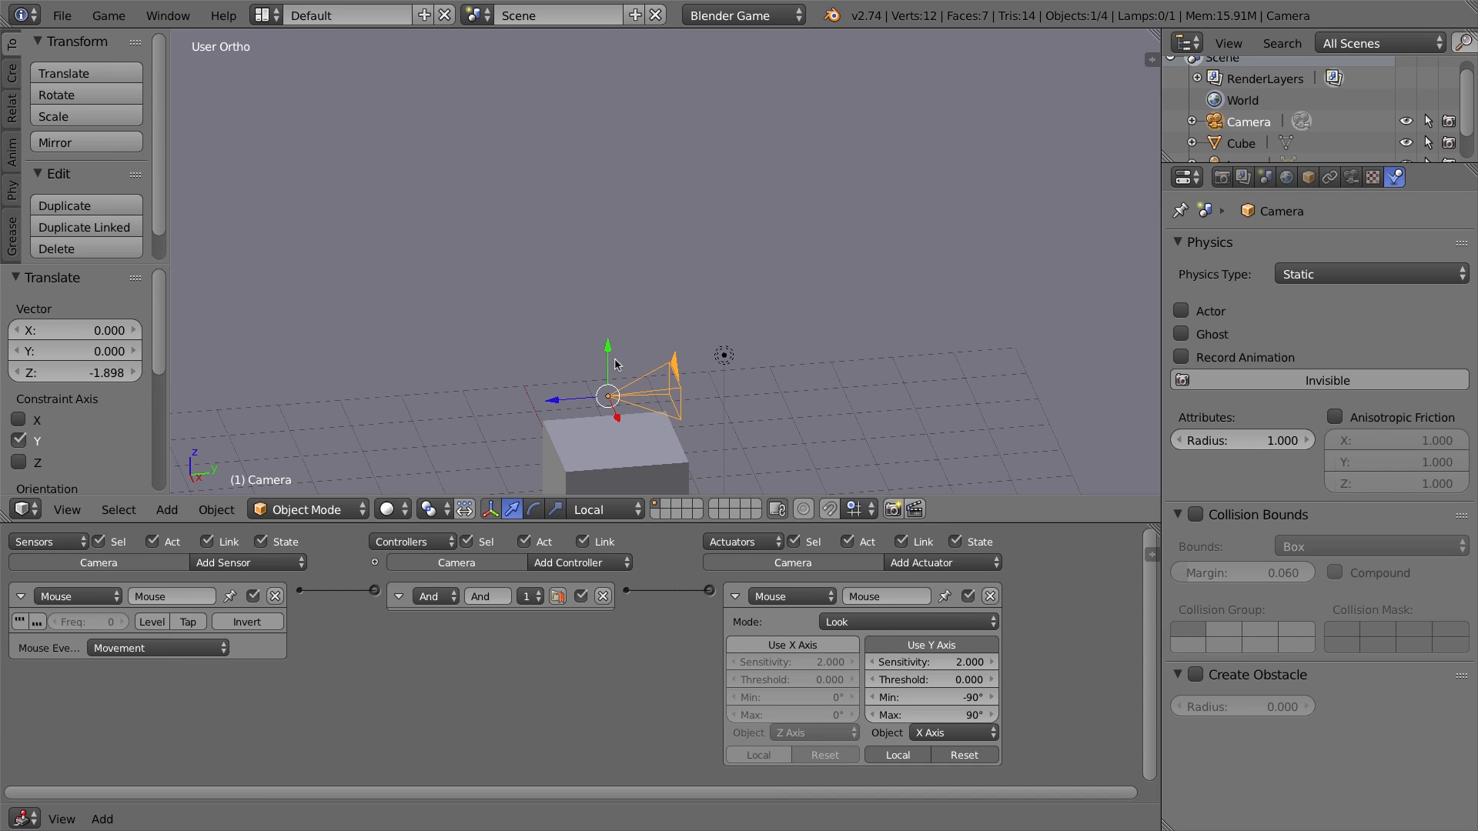
shift+middle_drag(660, 375, 685, 177)
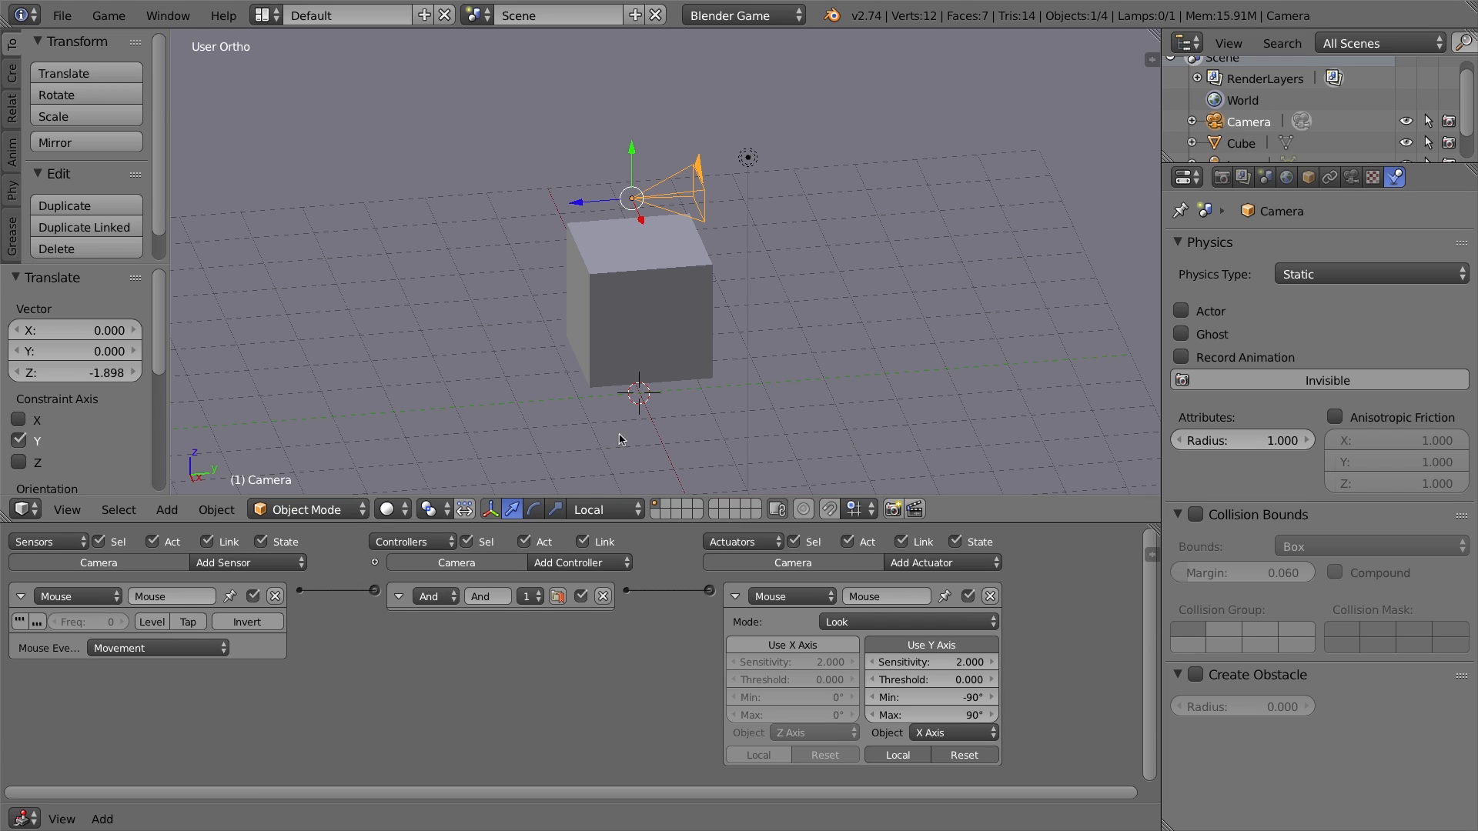
Parent the camera to the cube with the Object parent type
shift+right_click(681, 260)
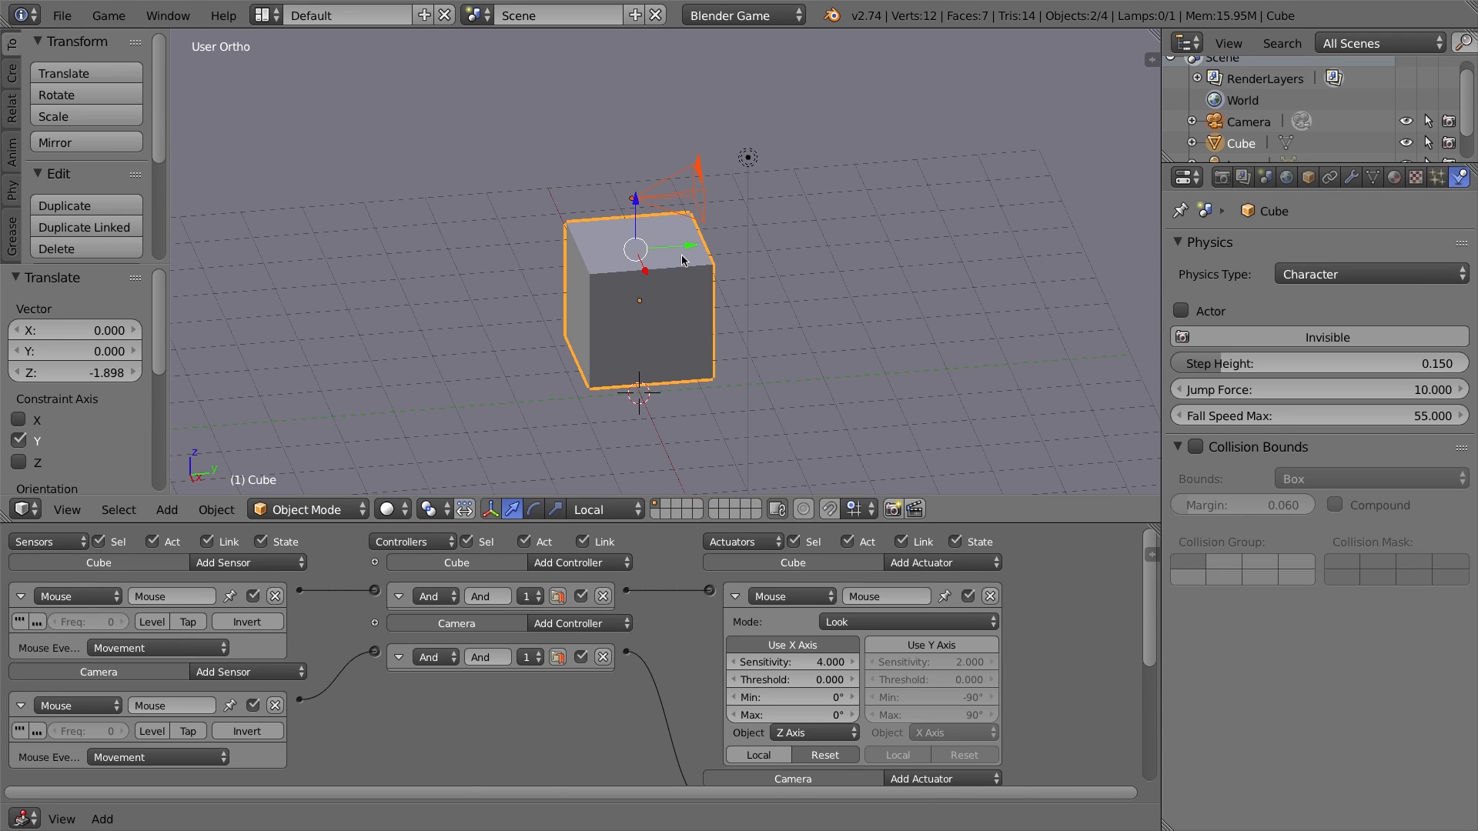
key(ctrl+p)
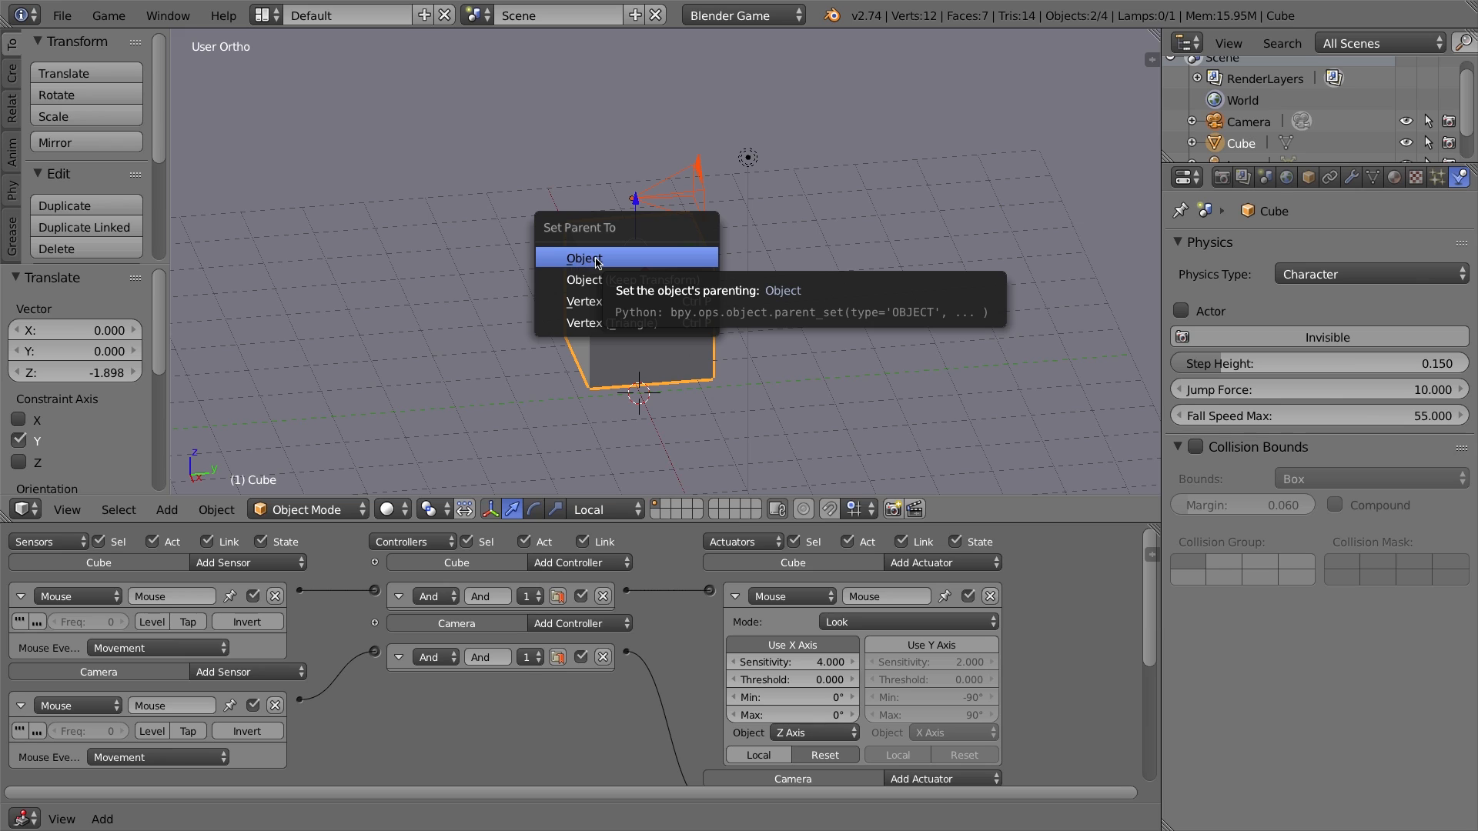
click(597, 262)
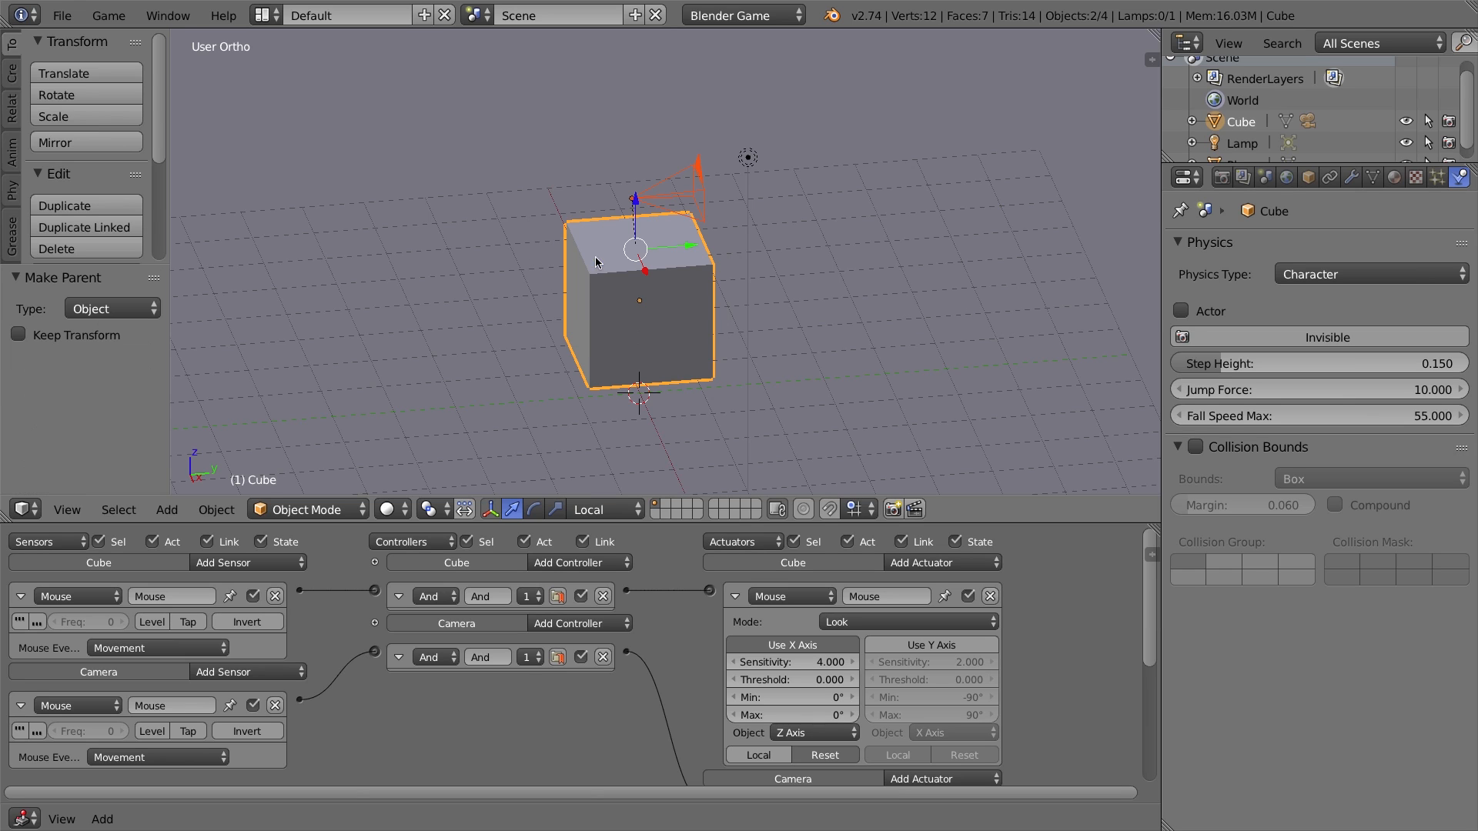
Try moving the cube along the Y axis to check that the parented camera follows it
right_click(695, 175)
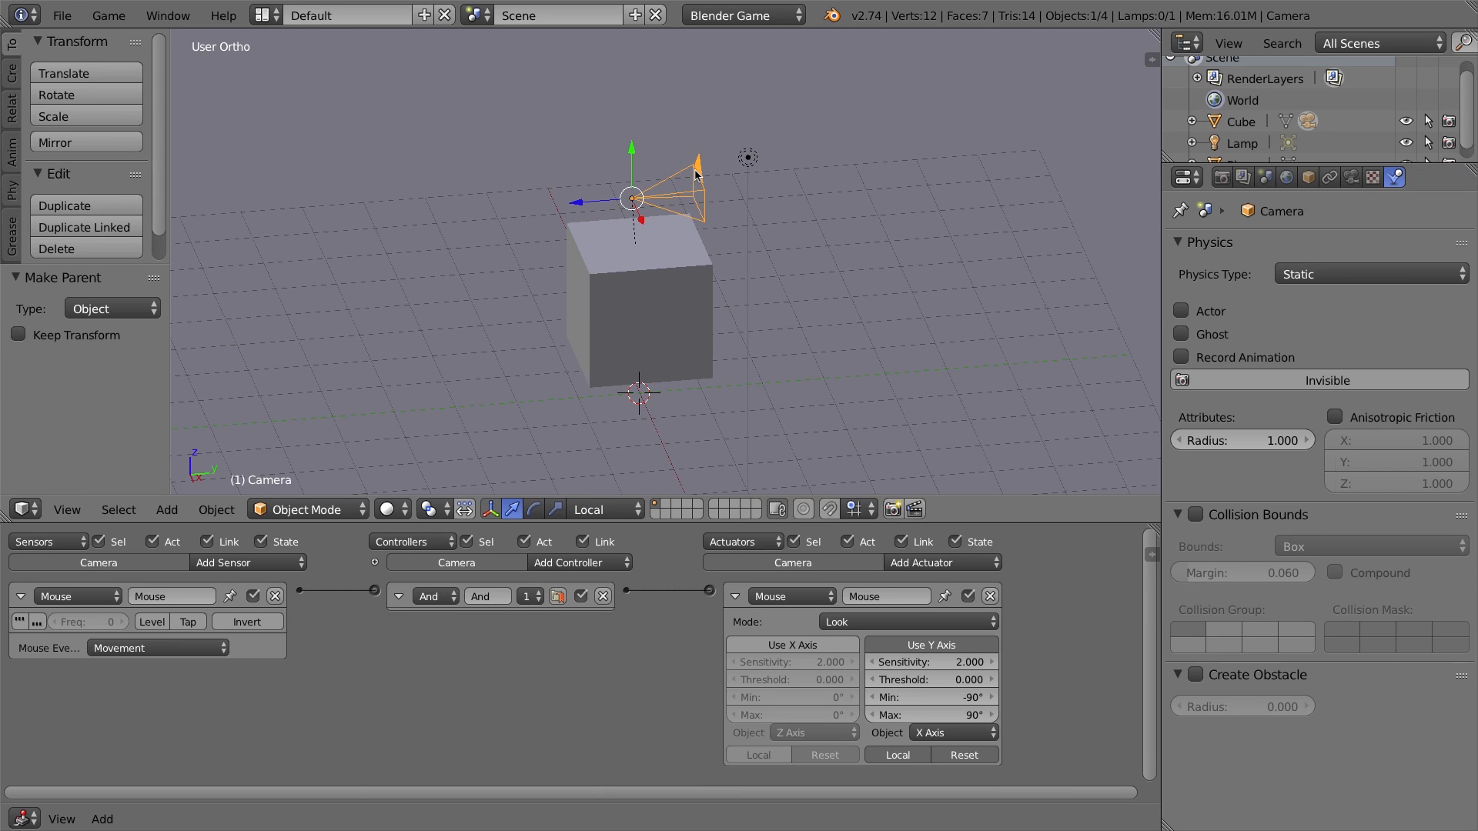
right_click(678, 245)
key(g)
key(y)
key(y)
click(671, 281)
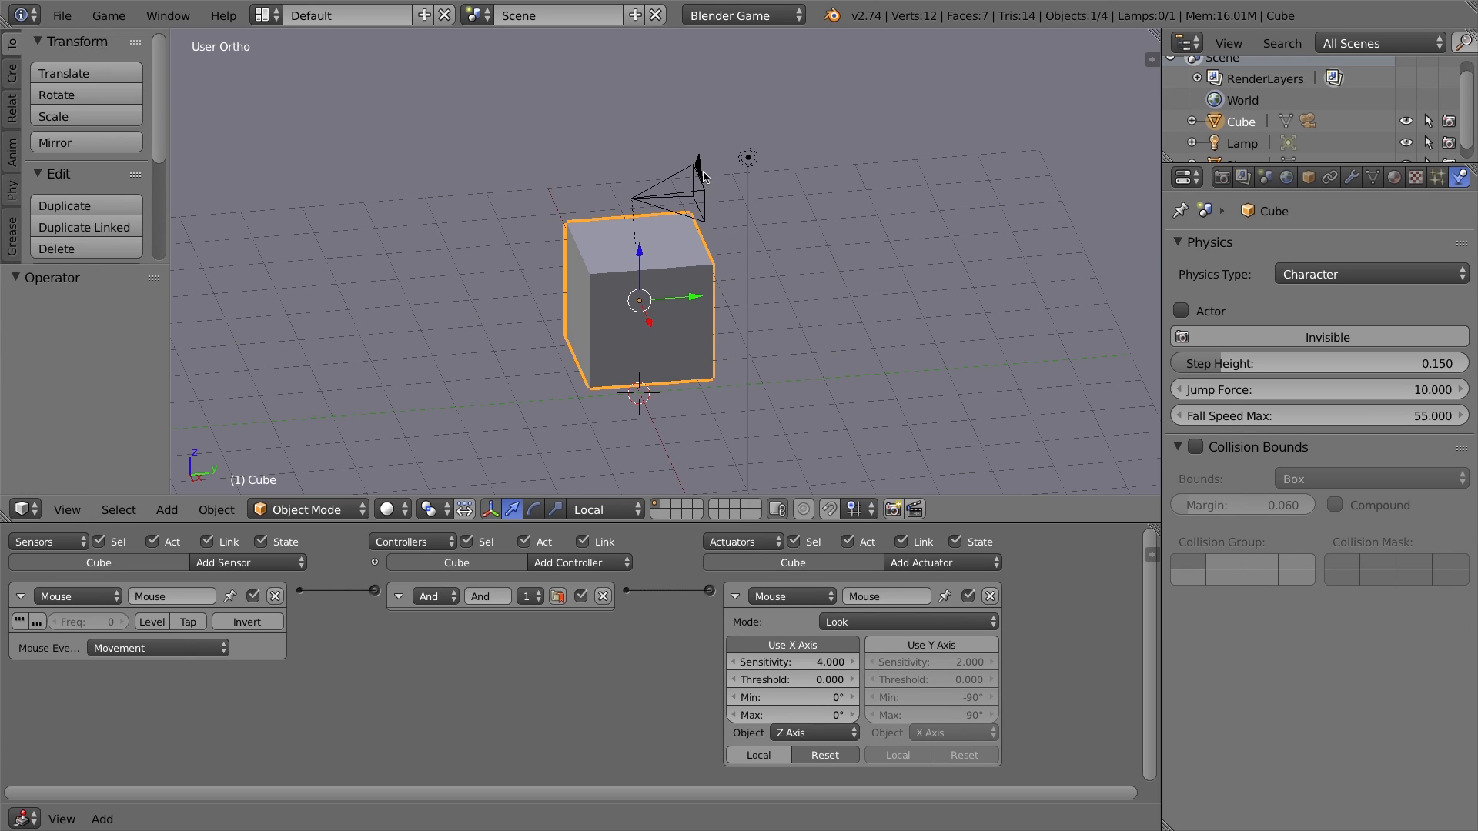
Run the game from the camera view to test the combined mouse look of the cube and its parented camera
right_click(700, 164)
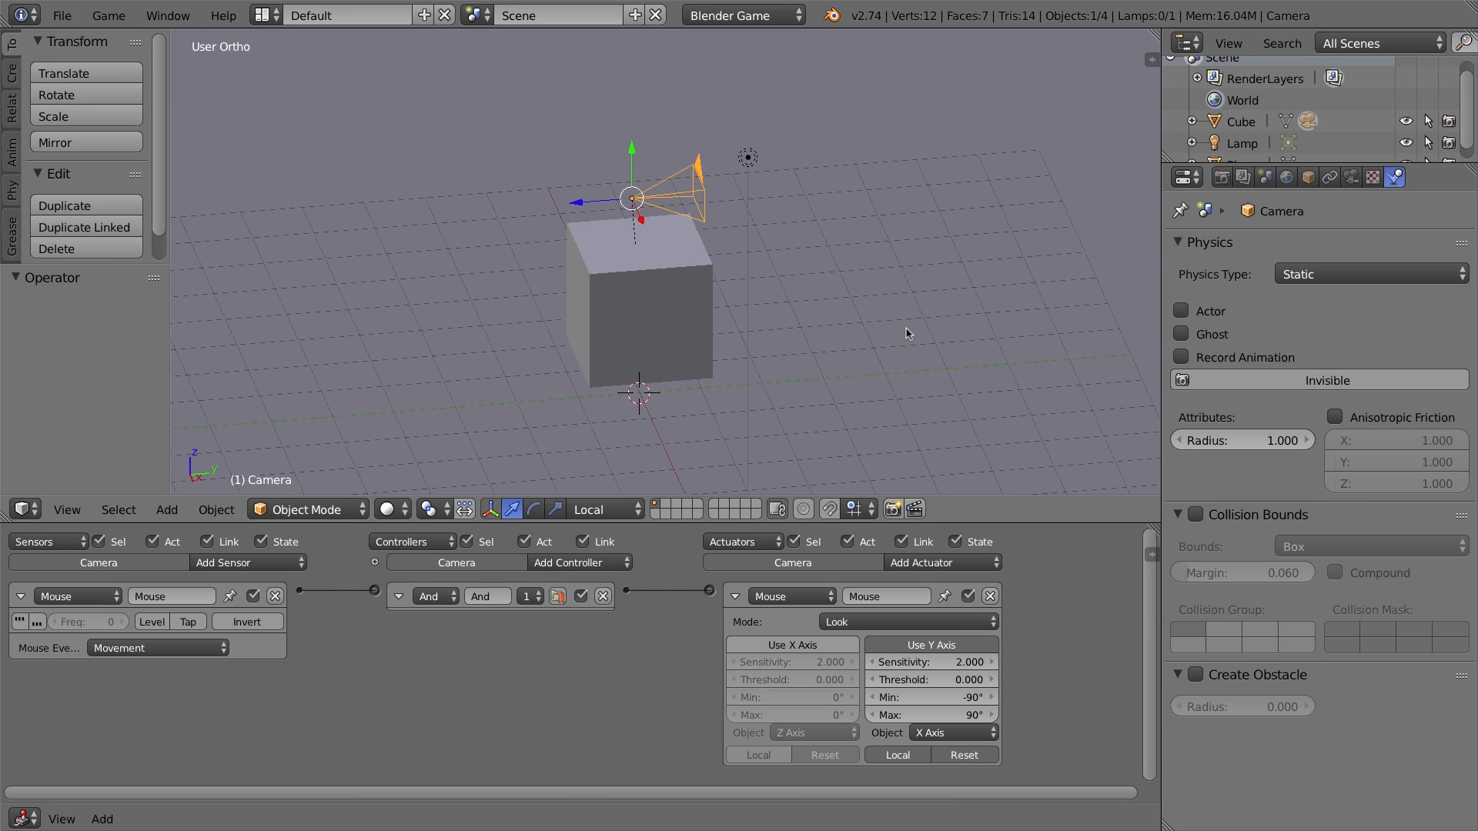
key(KP_0)
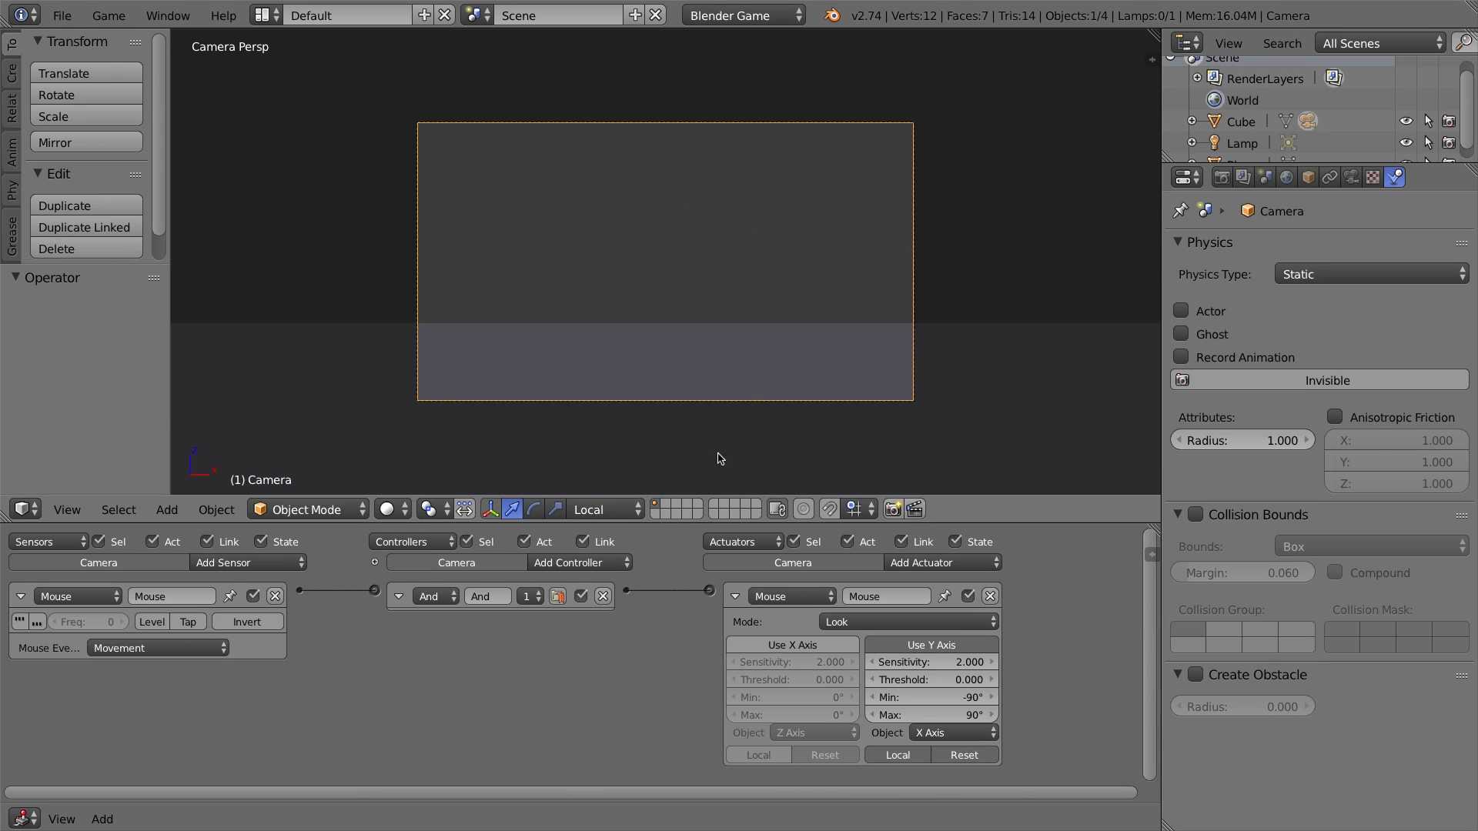
key(p)
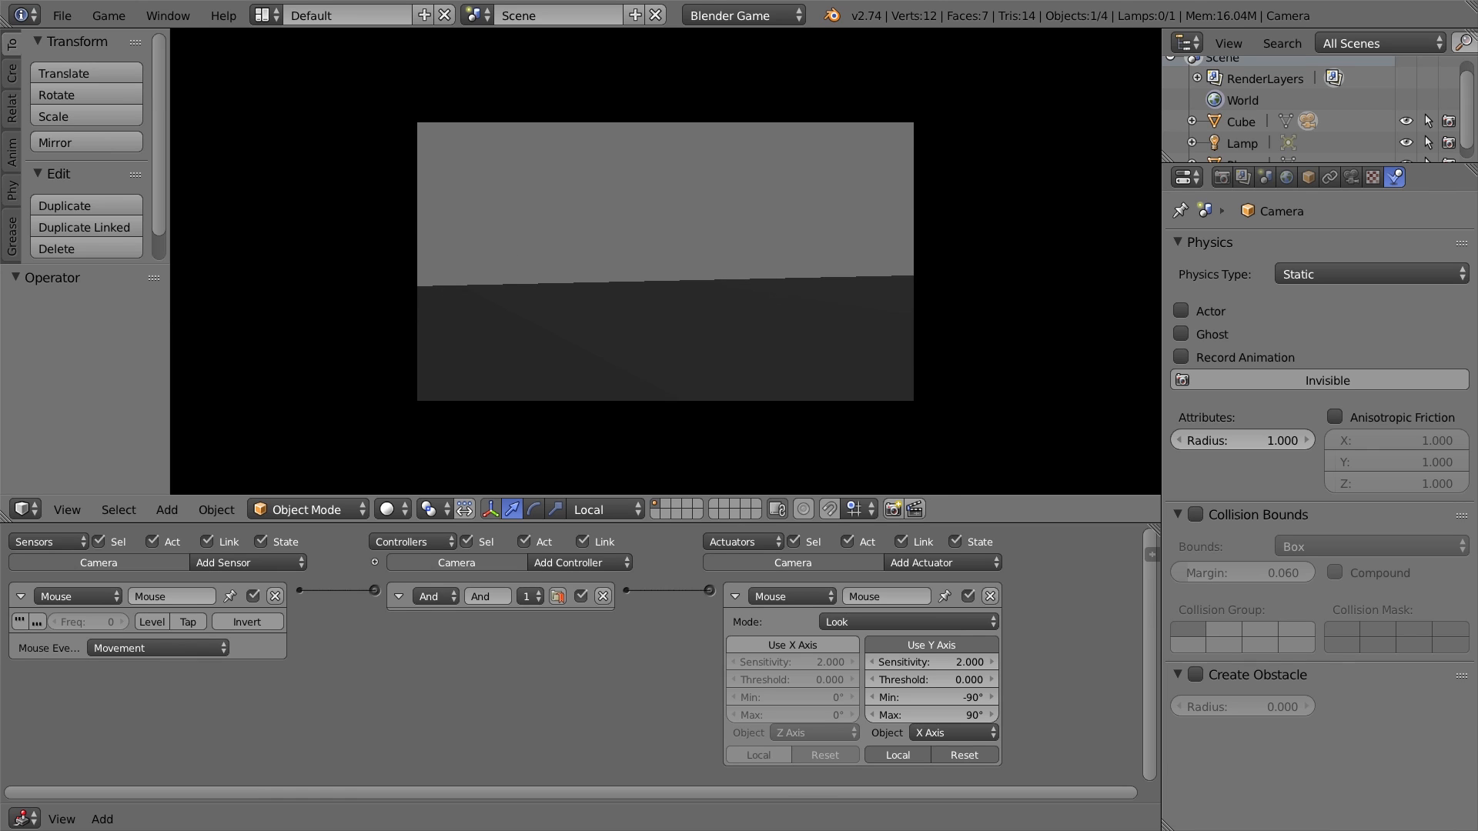
key(Escape)
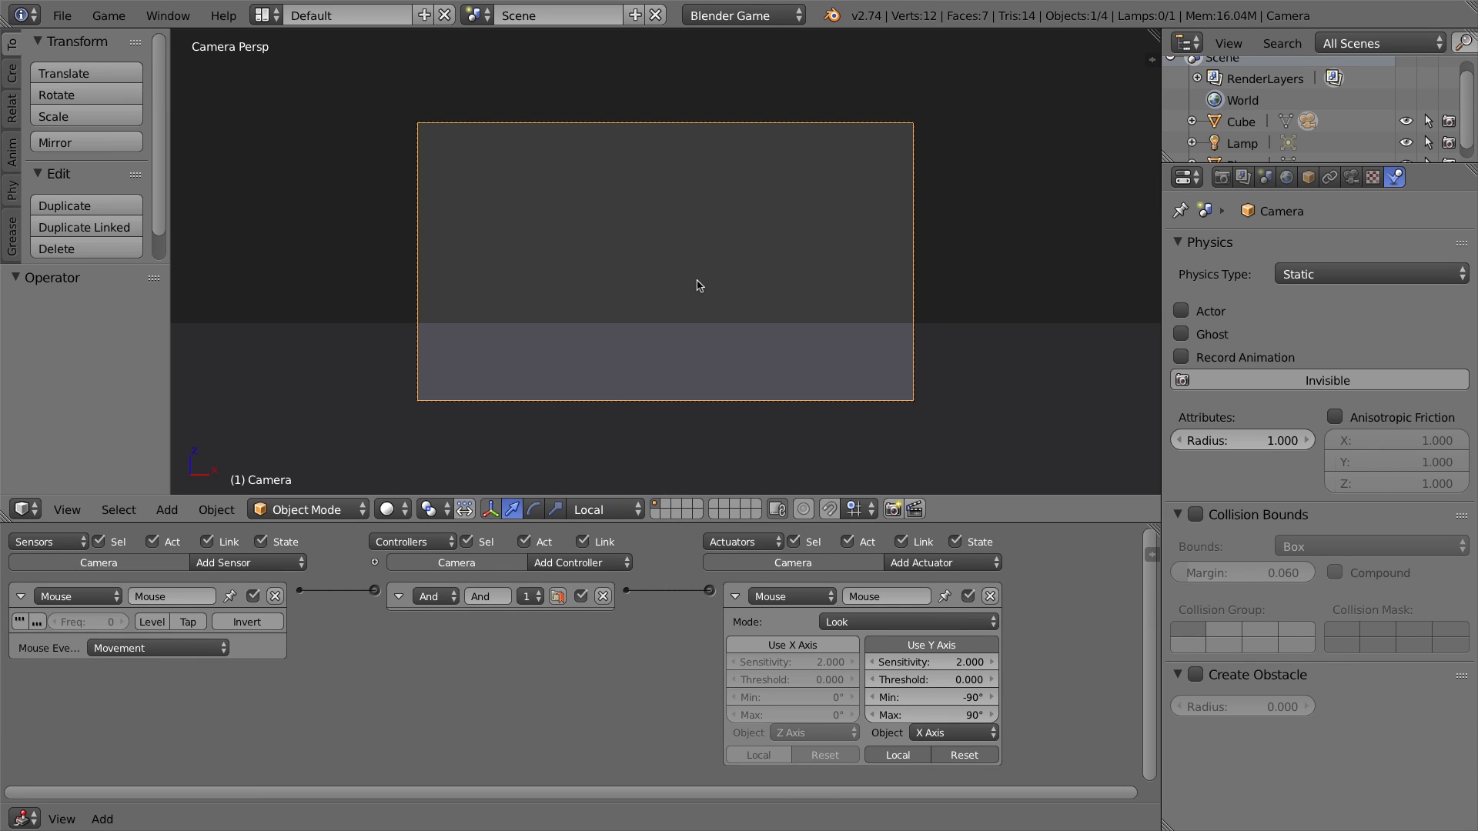
key(KP_0)
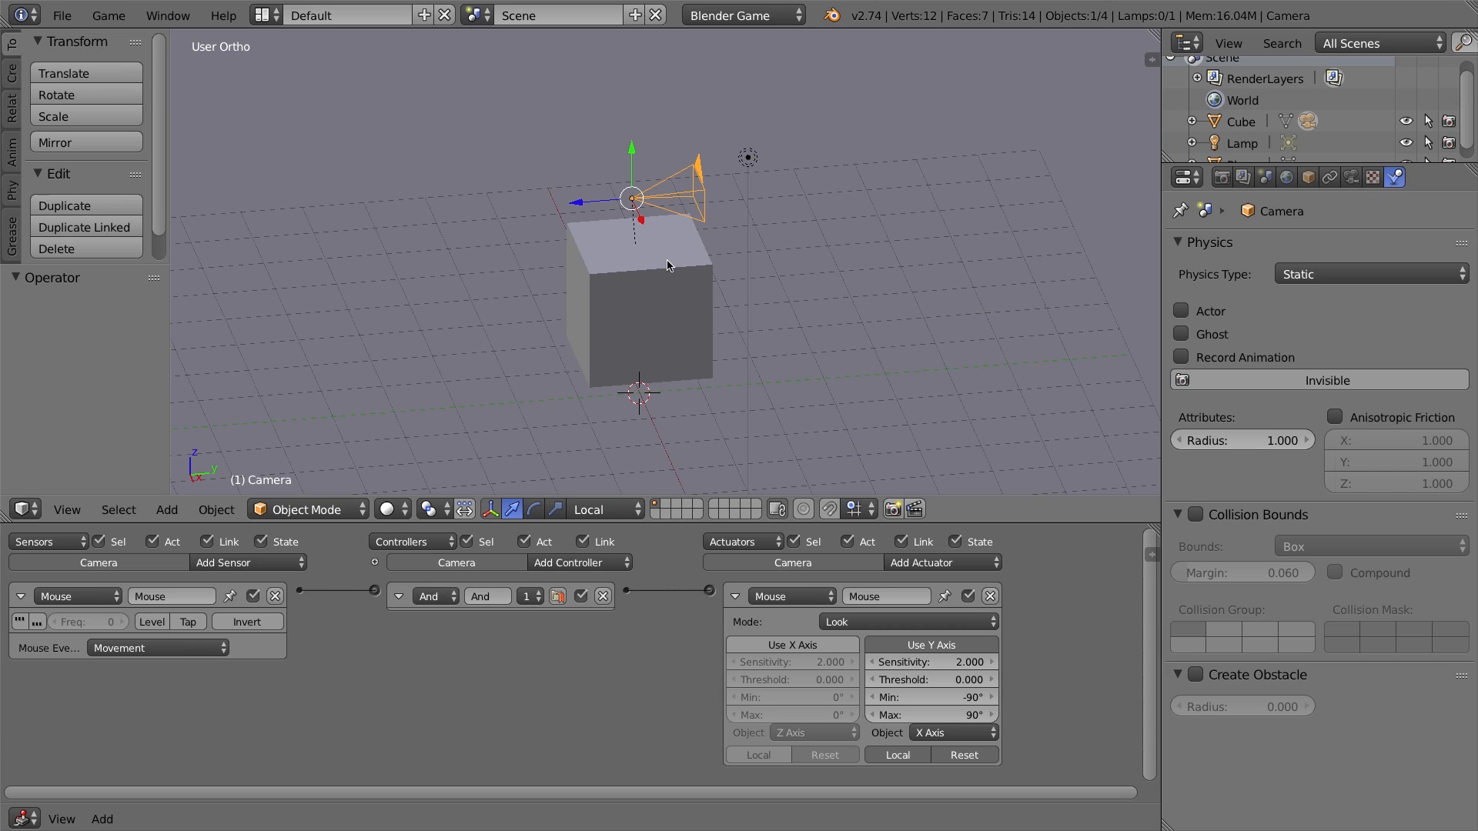
Recheck the cube's horizontal mouse look by running the game once more through the camera
right_click(666, 263)
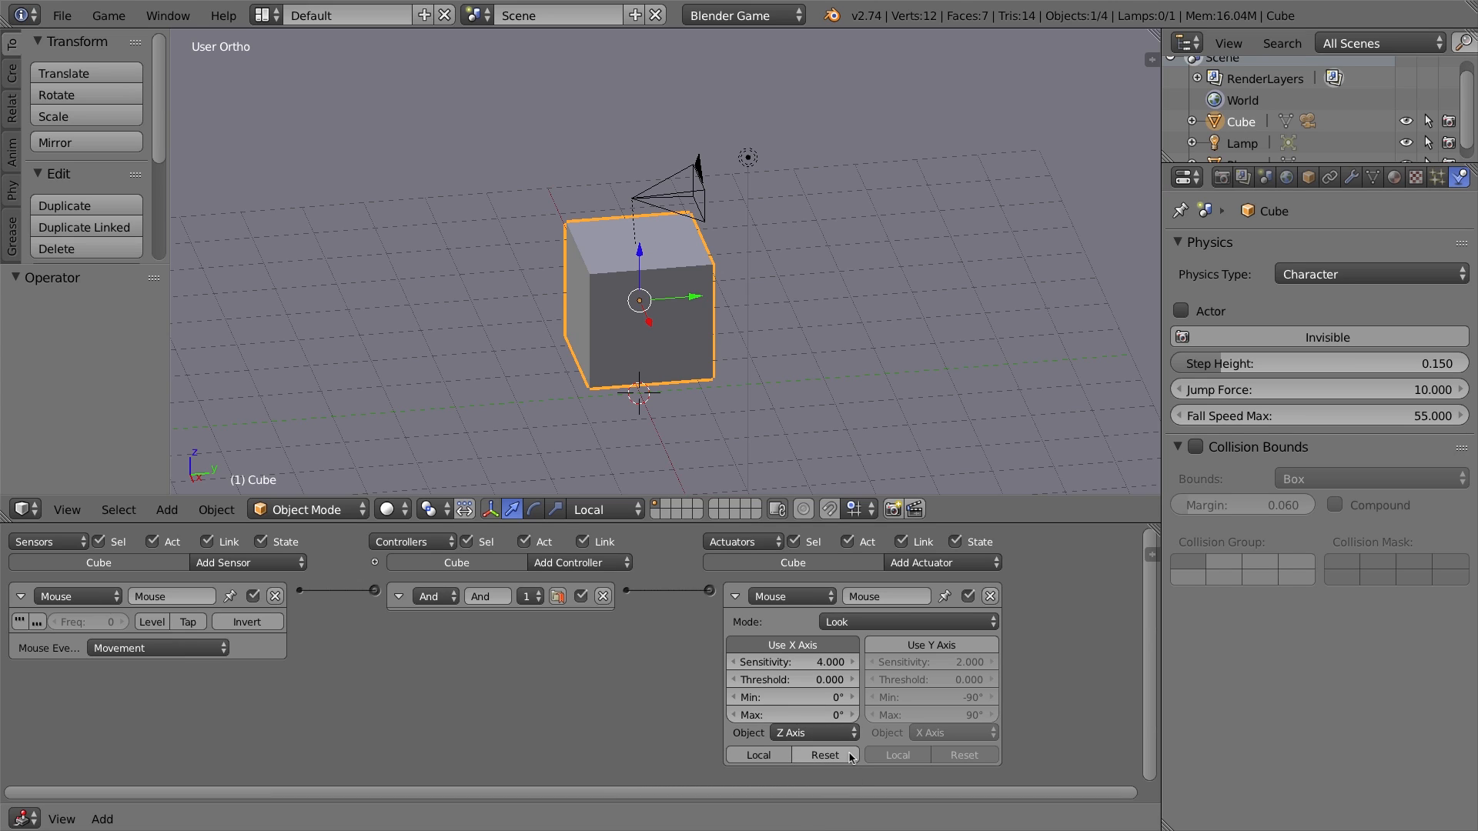
key(KP_0)
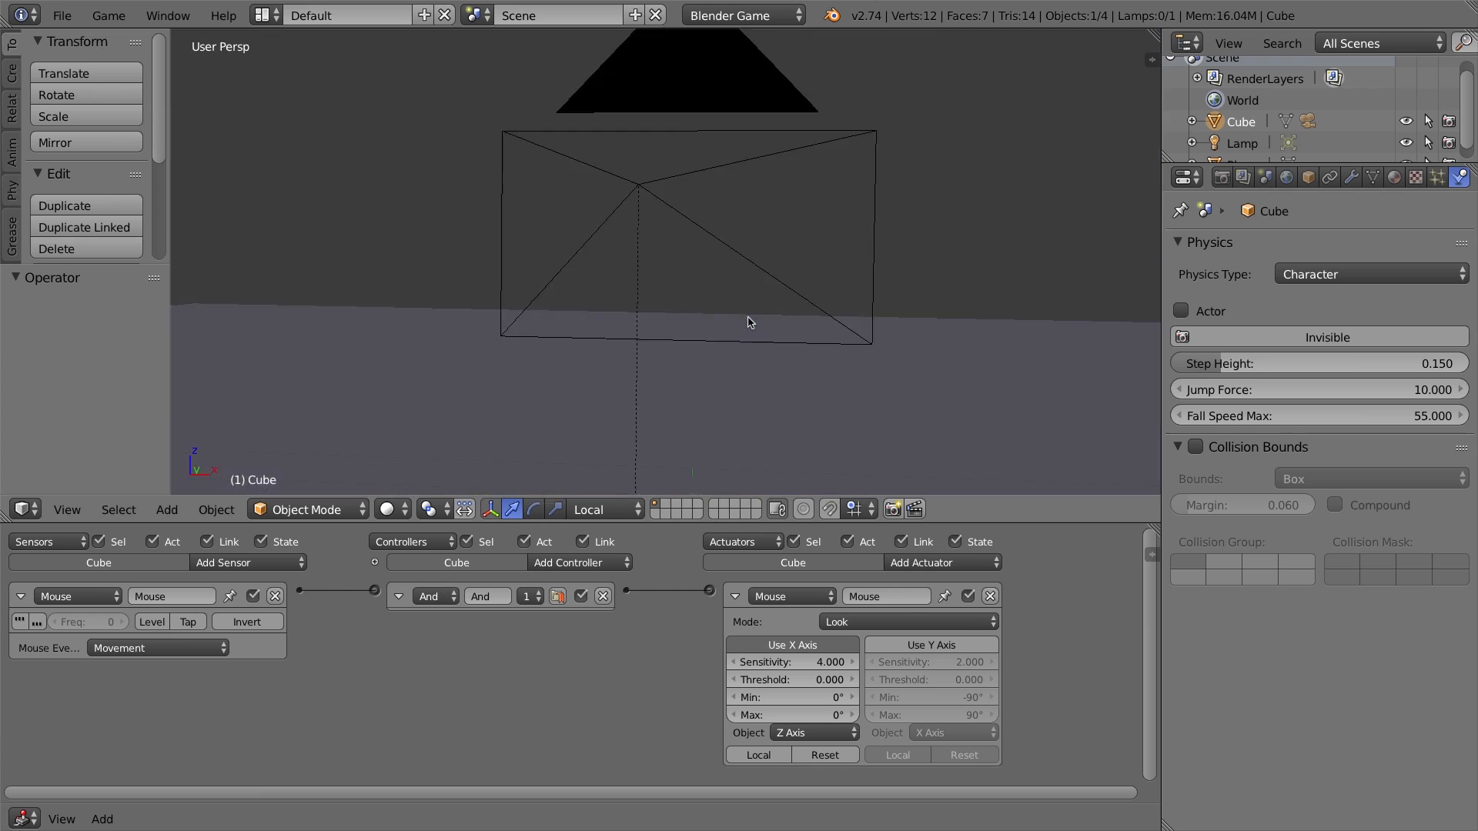
key(p)
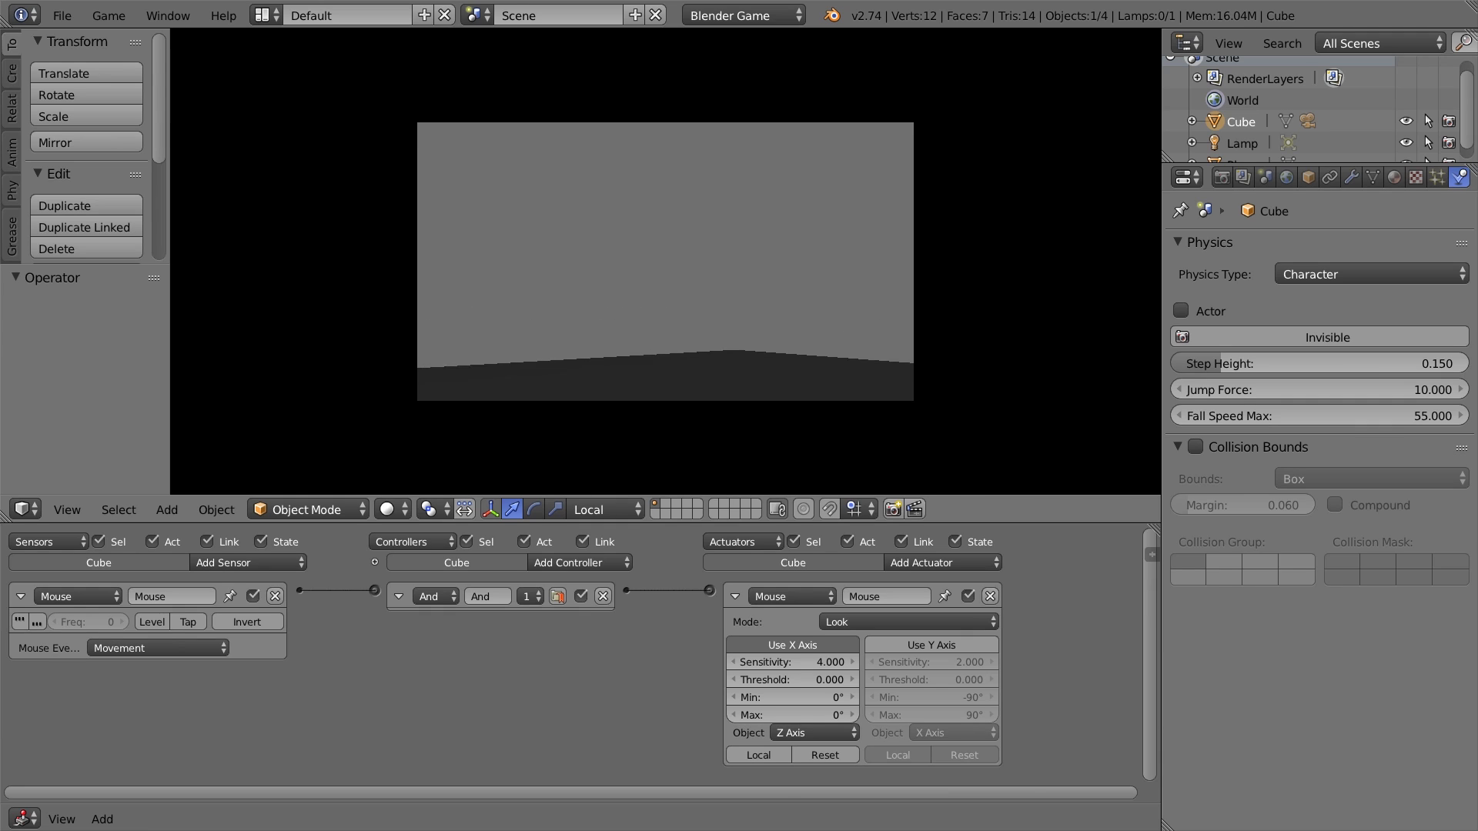
key(Escape)
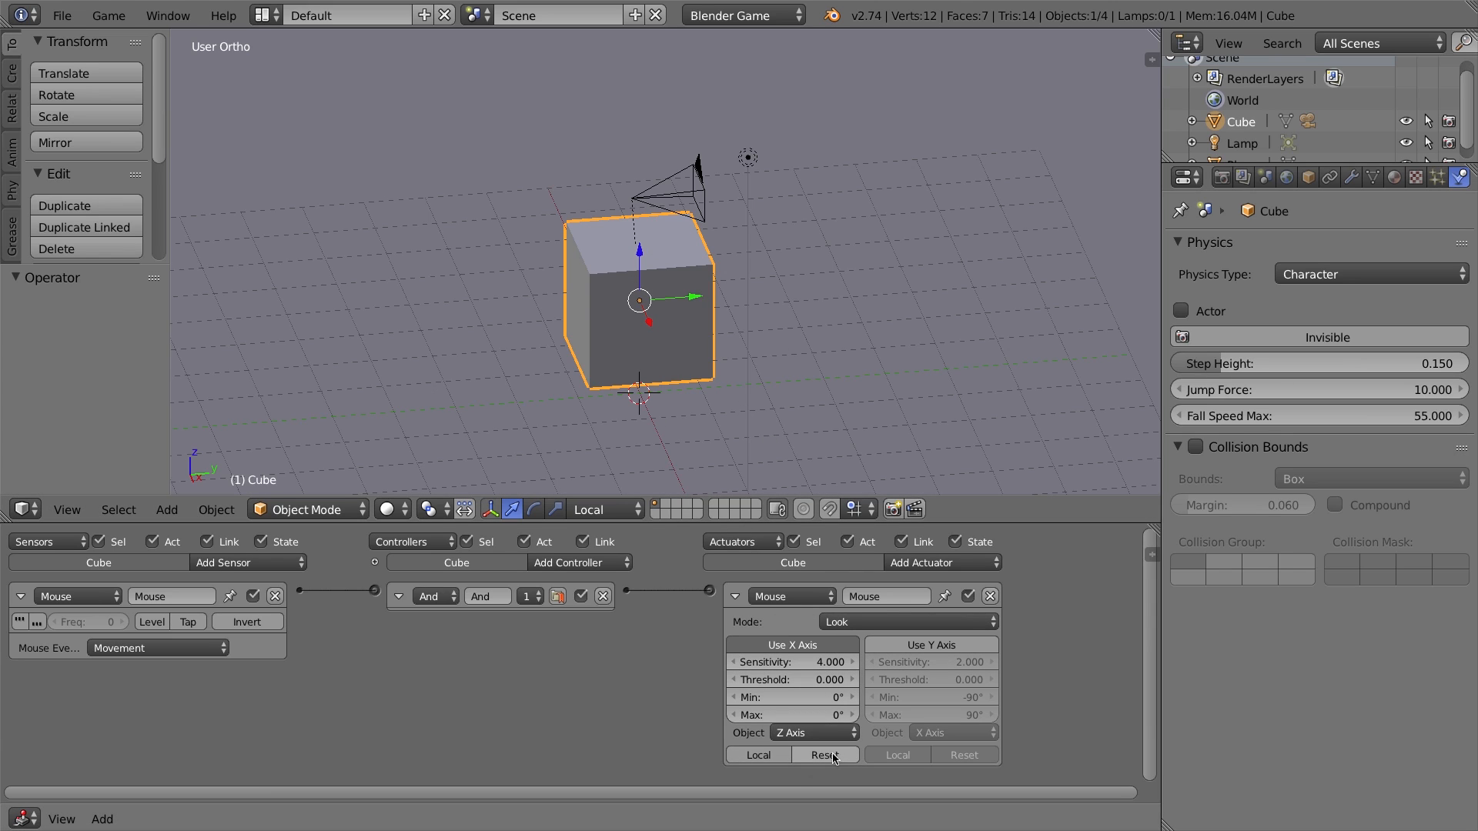
Compare the mouse look logic bricks of the camera with those of the cube
right_click(702, 179)
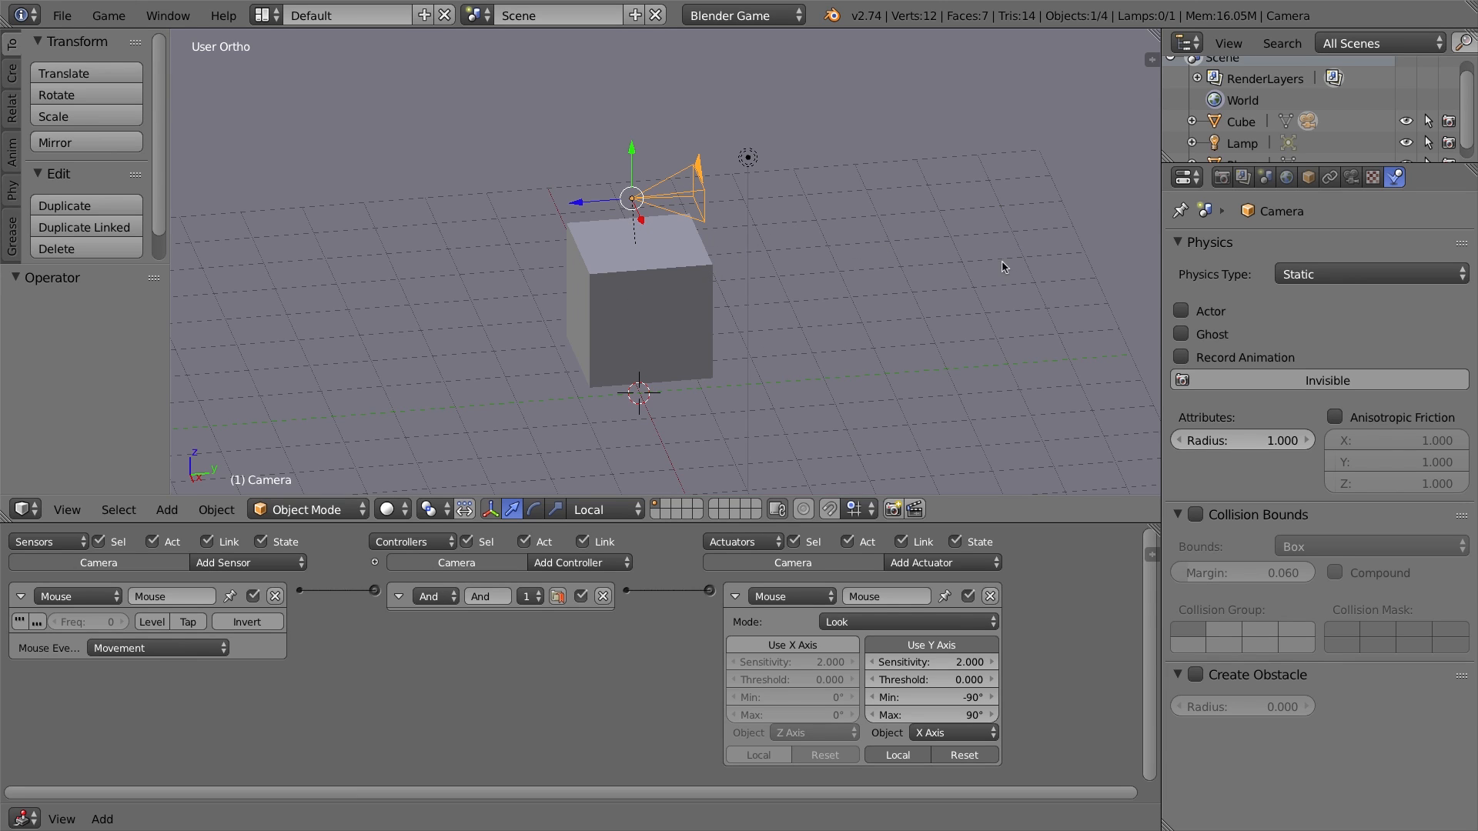
right_click(676, 240)
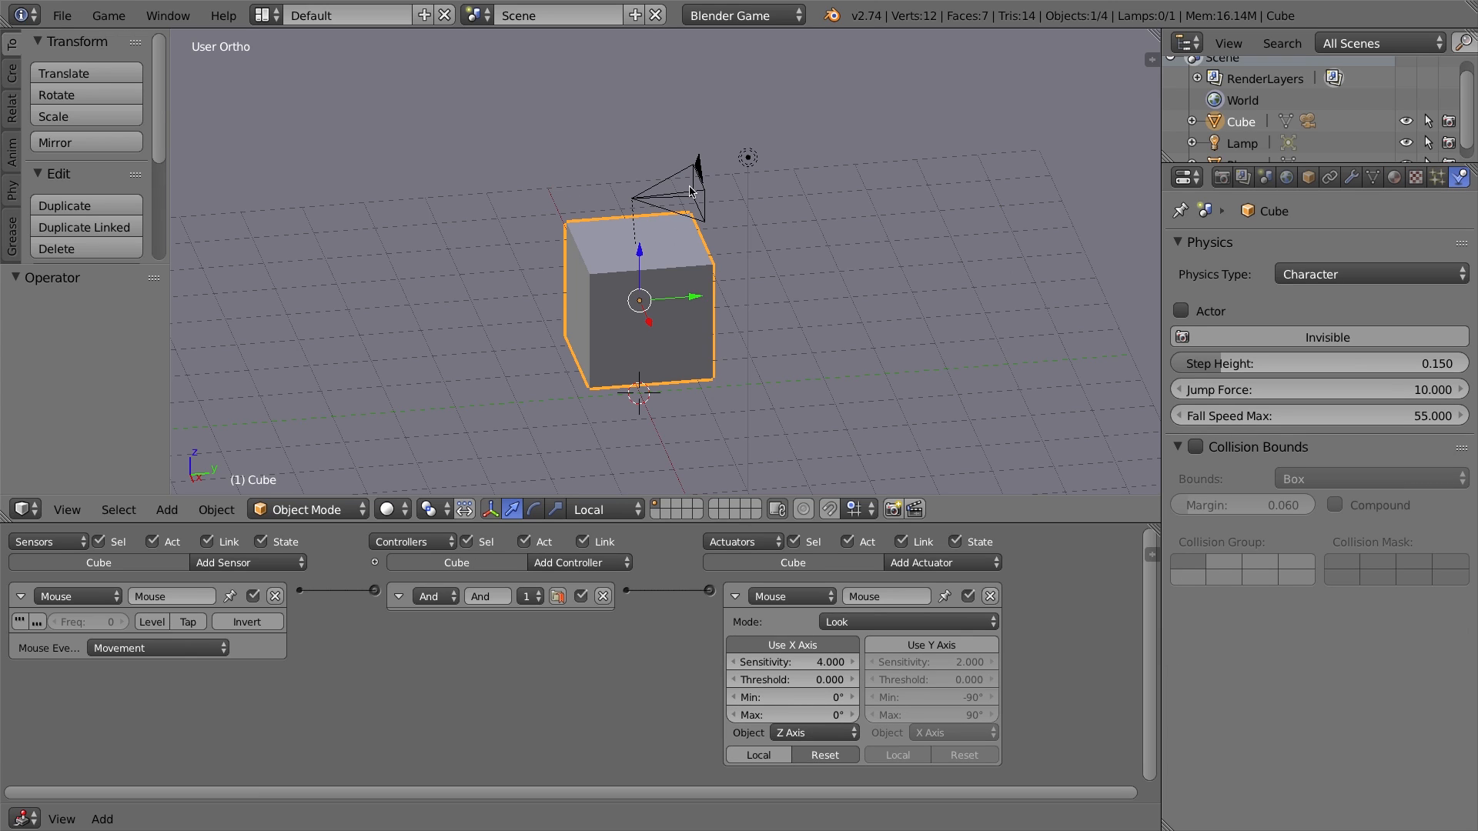
right_click(698, 166)
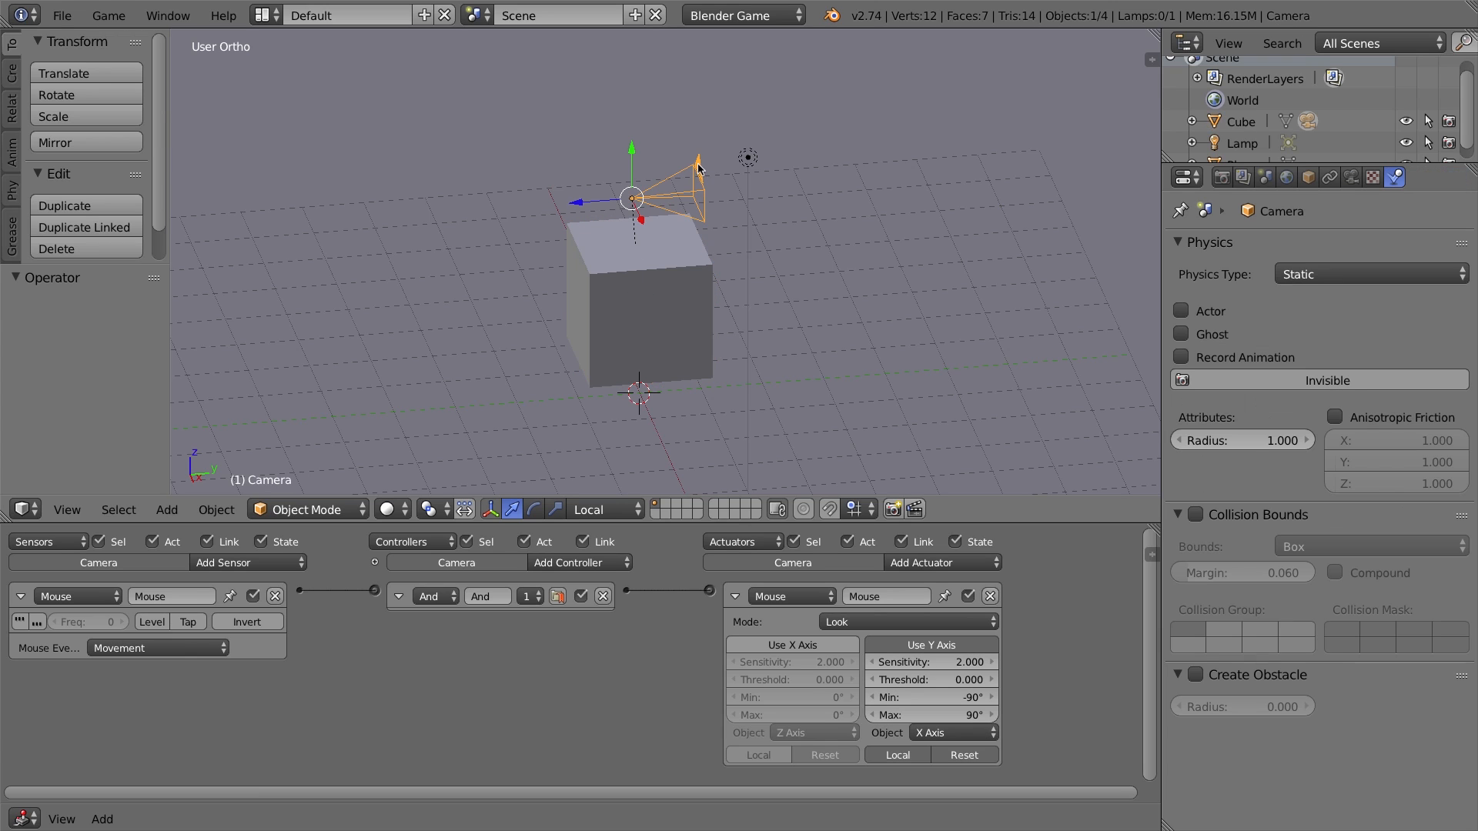
Rename the cube's Mouse sensor to "Mouse movement" and collapse it
right_click(669, 232)
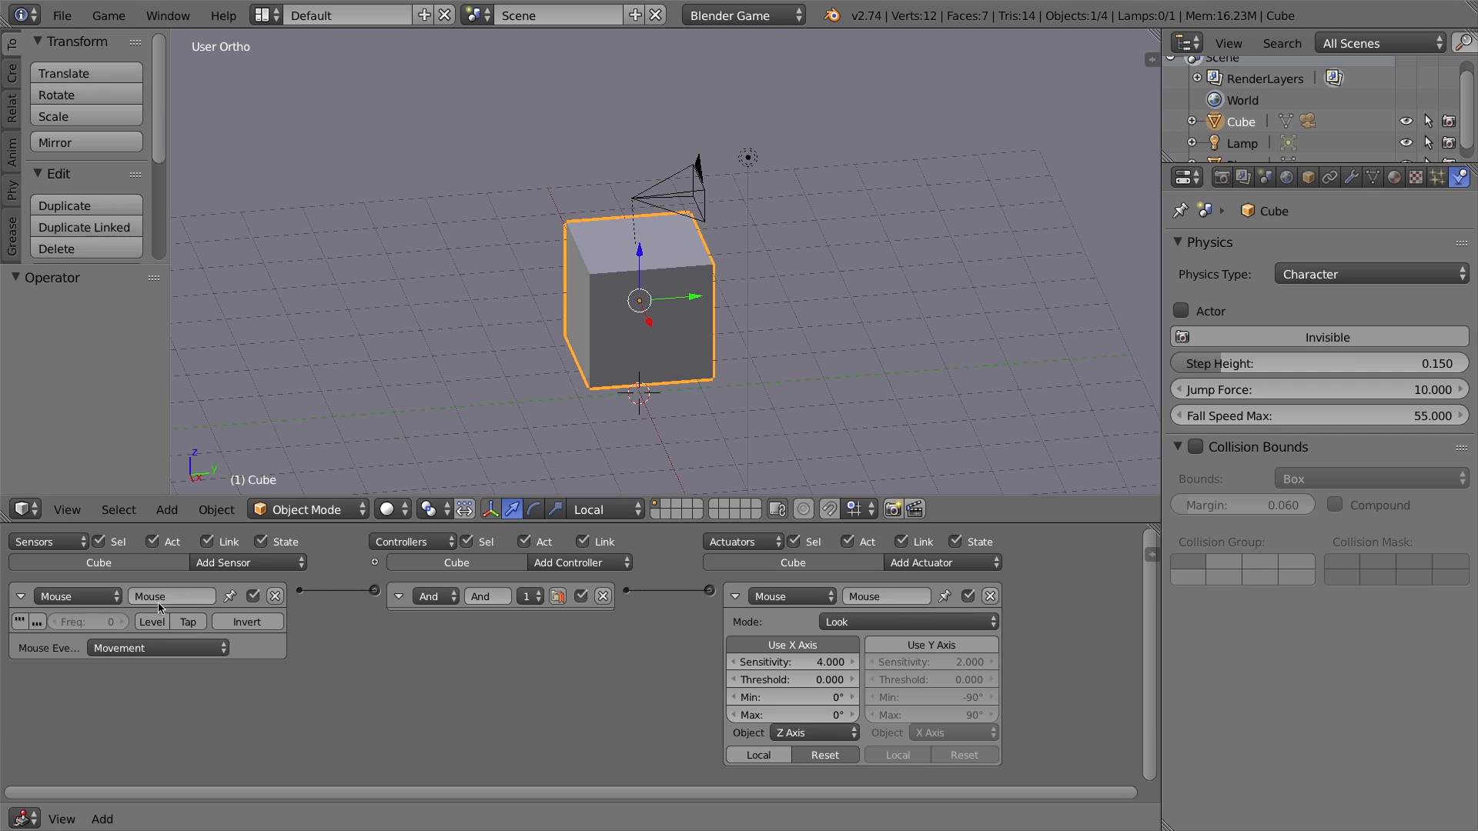
click(31, 598)
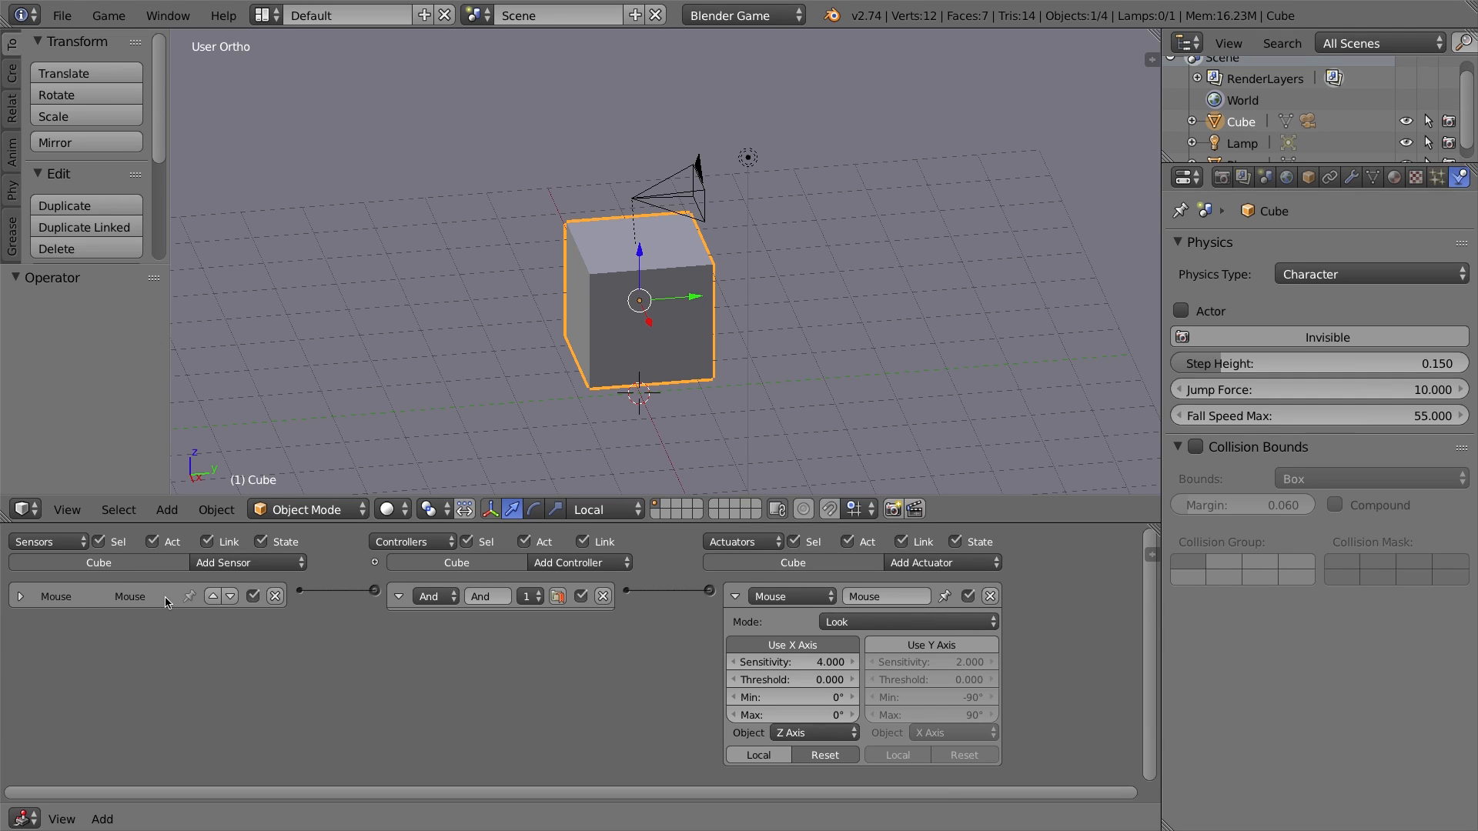
click(31, 598)
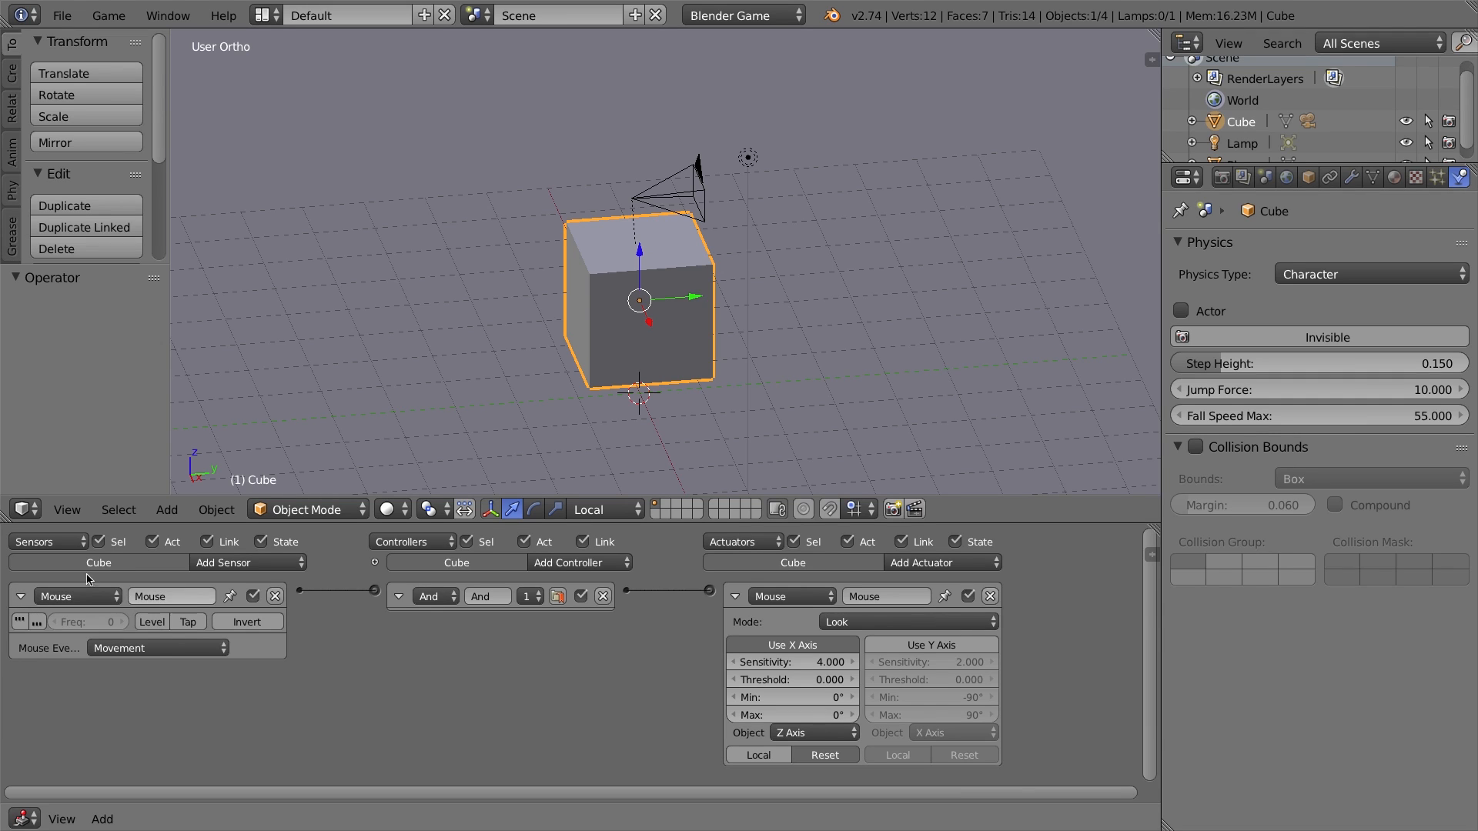
click(181, 597)
text(M)
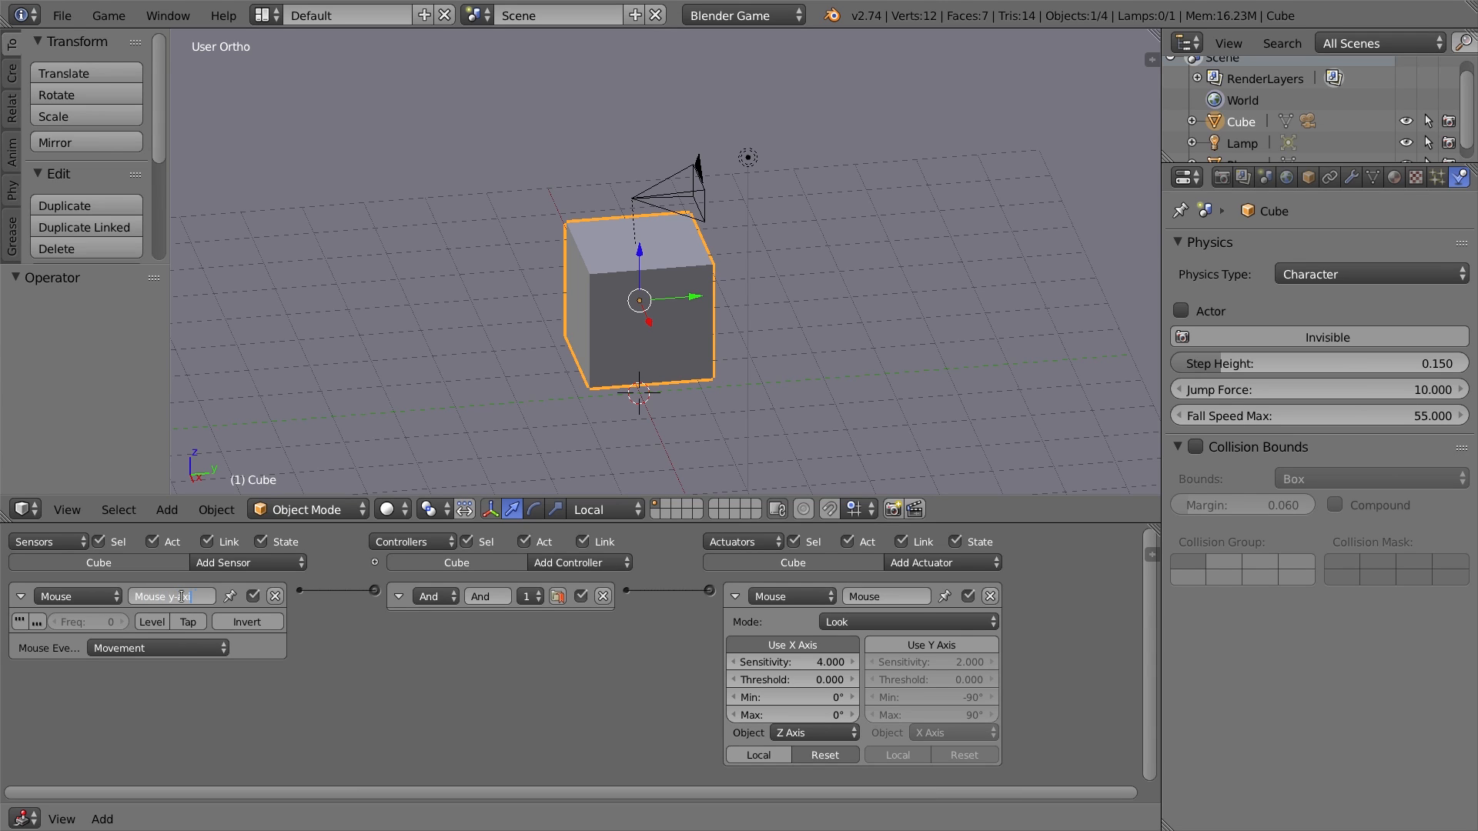
key(Return)
click(176, 600)
drag(196, 596, 177, 596)
text(movement)
key(Return)
click(21, 596)
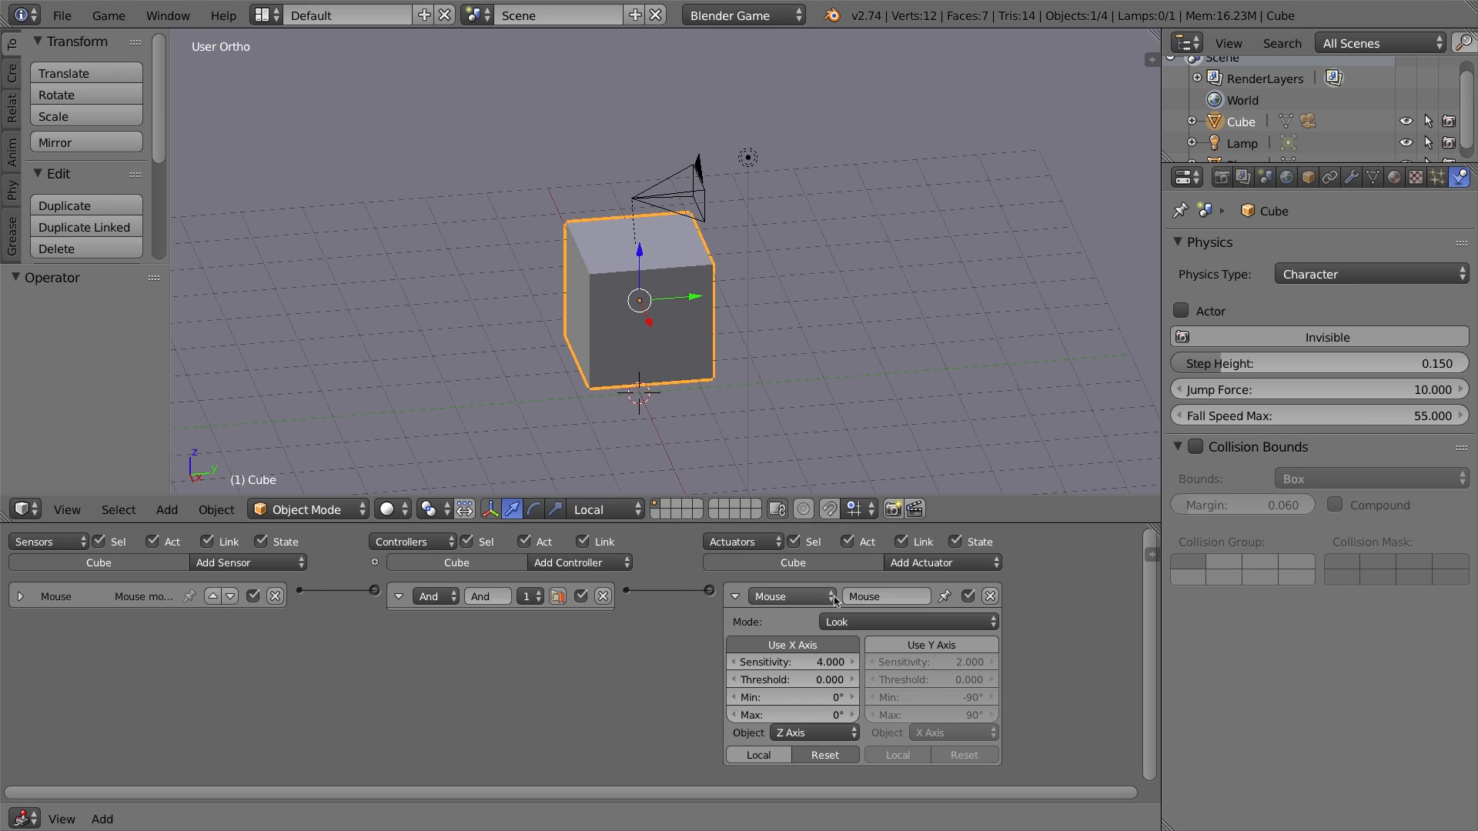
Rename the cube's Mouse actuator to "Look Up-Down" and collapse it
click(904, 598)
text(Look)
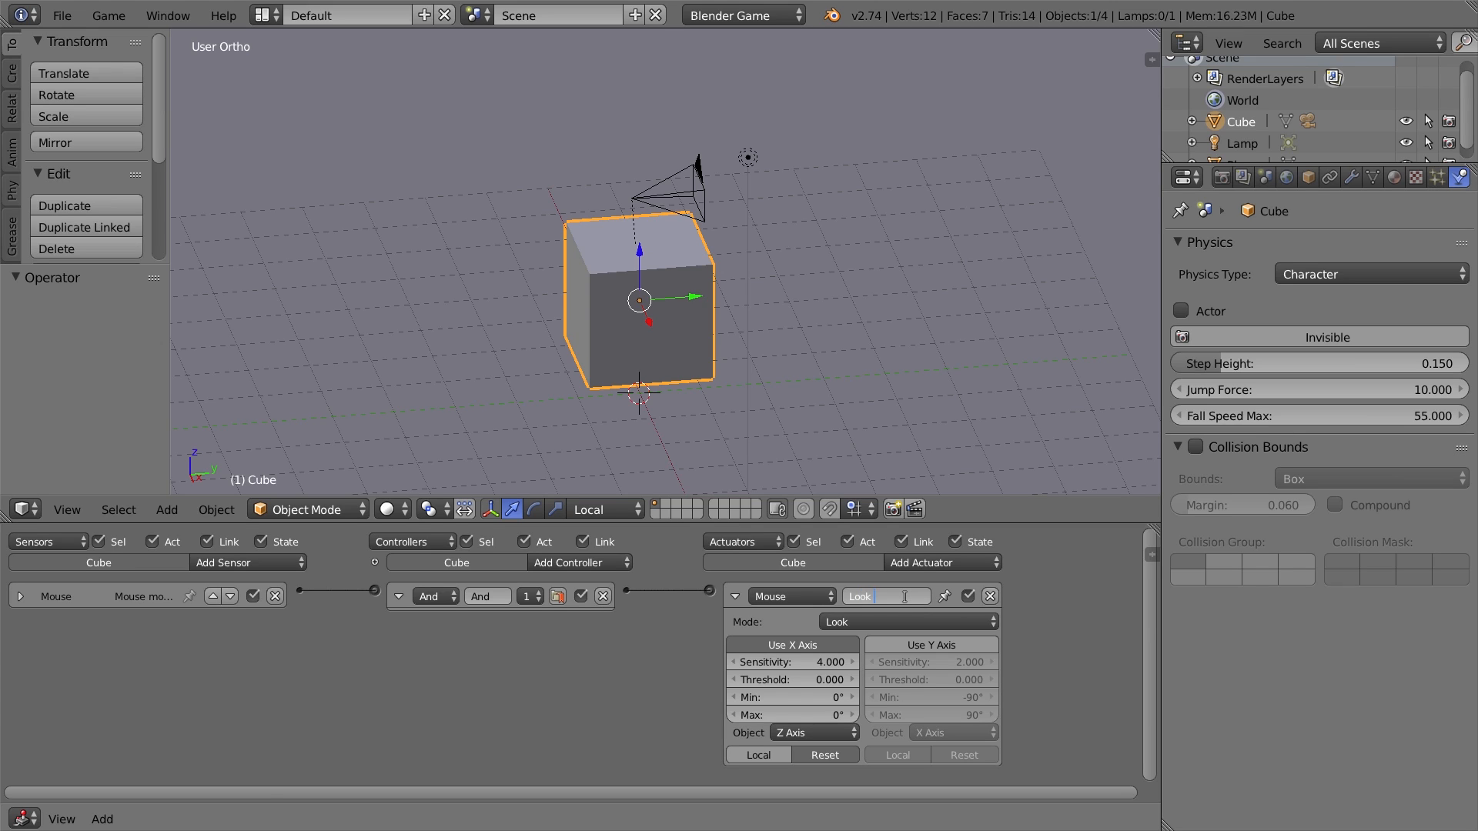
text( Up-Down)
key(Return)
click(733, 597)
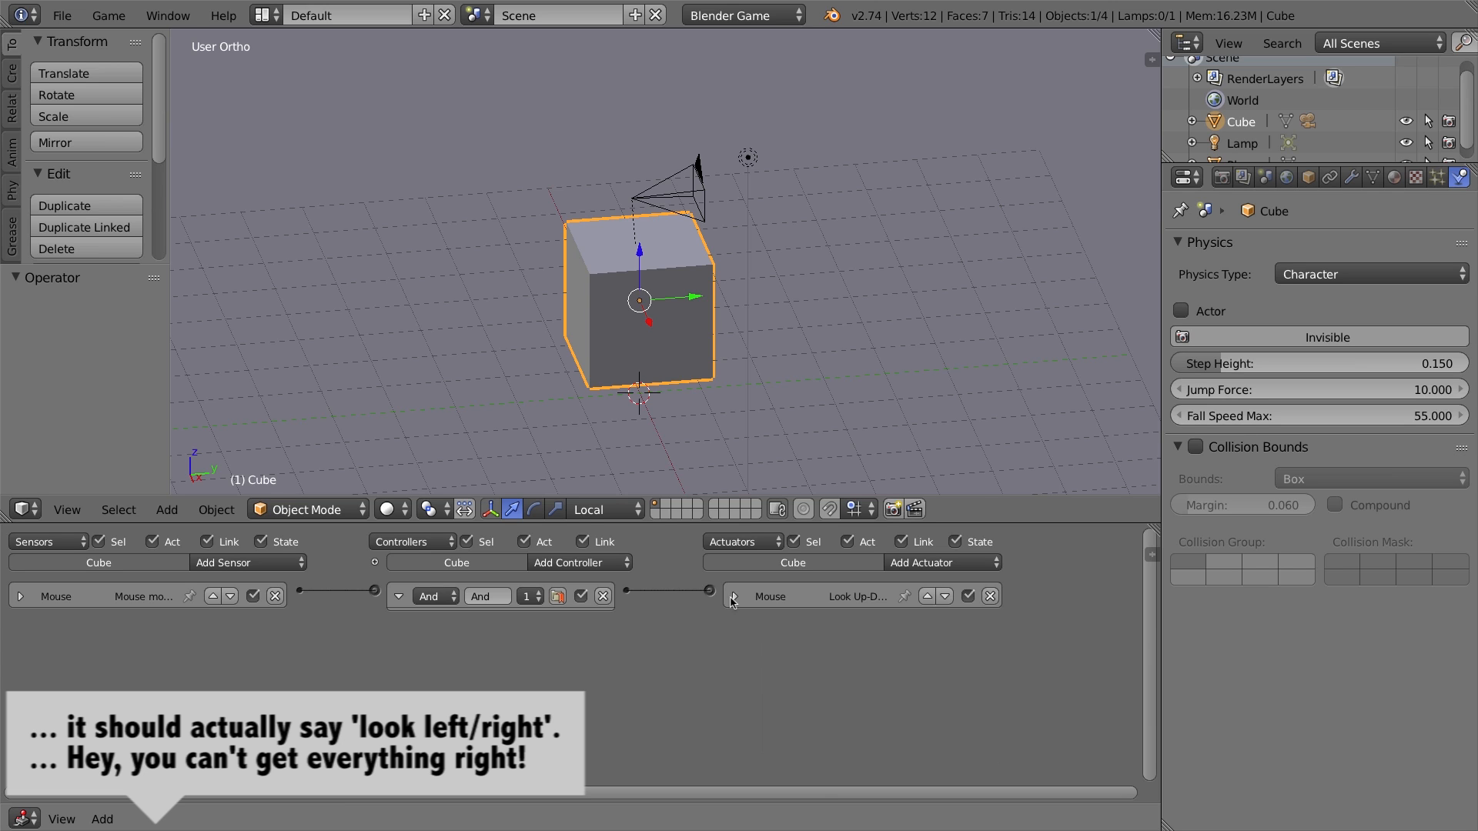
Give the cube a Keyboard sensor for the W key, linked through an And controller to a new Motion actuator
middle_drag(585, 273, 687, 280)
click(261, 563)
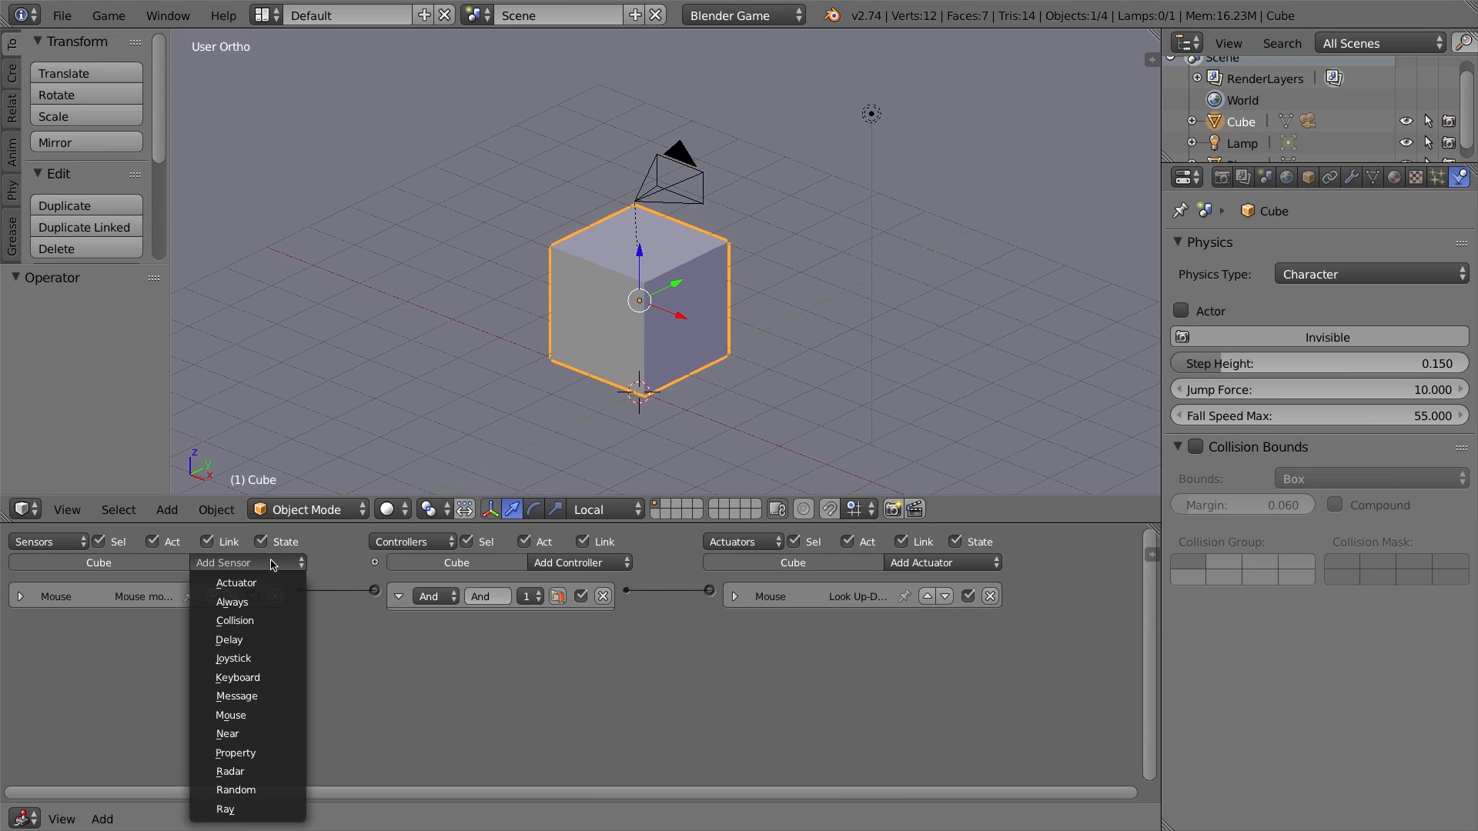
click(262, 678)
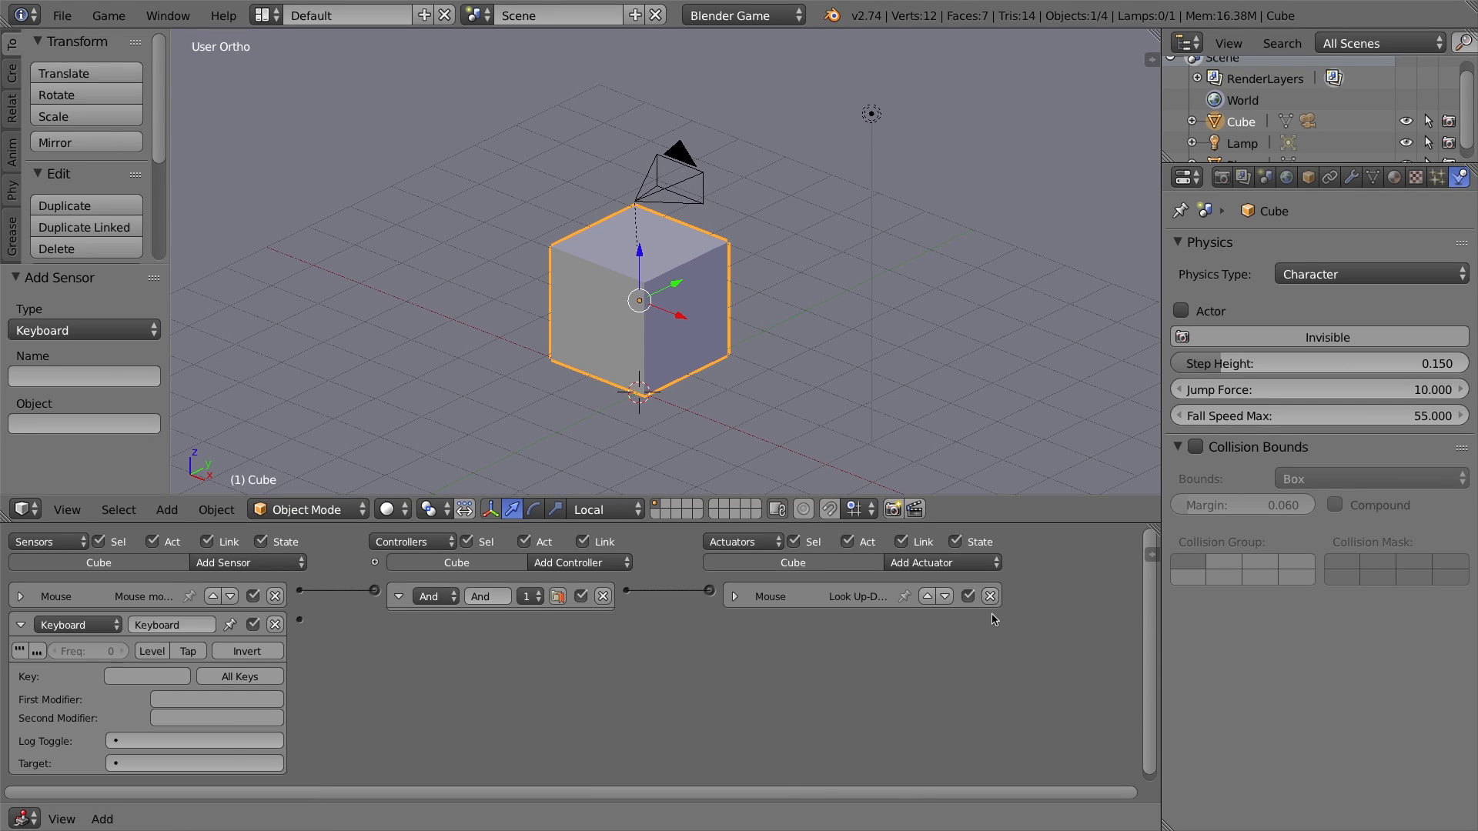
click(971, 568)
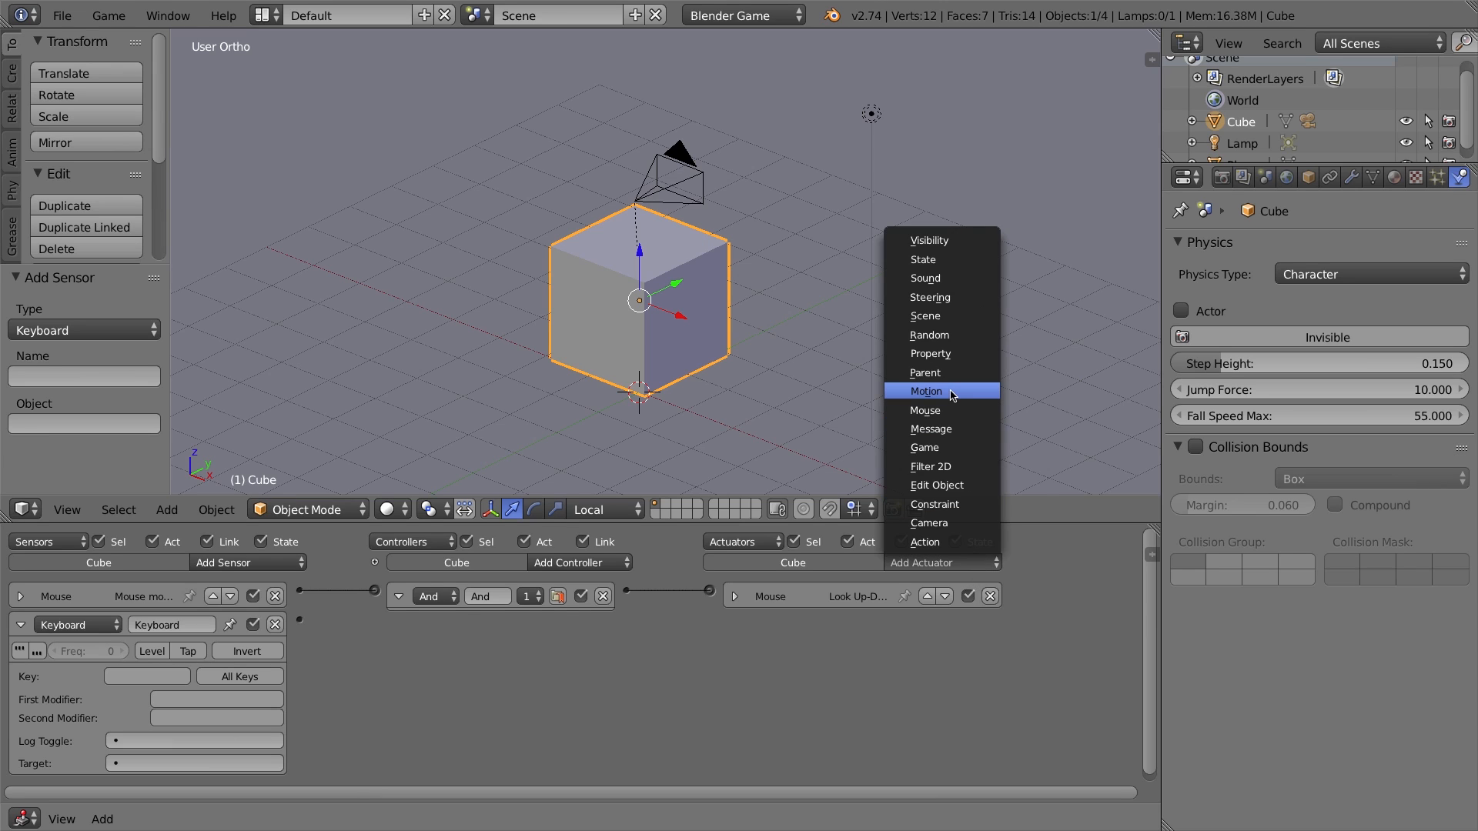
click(925, 391)
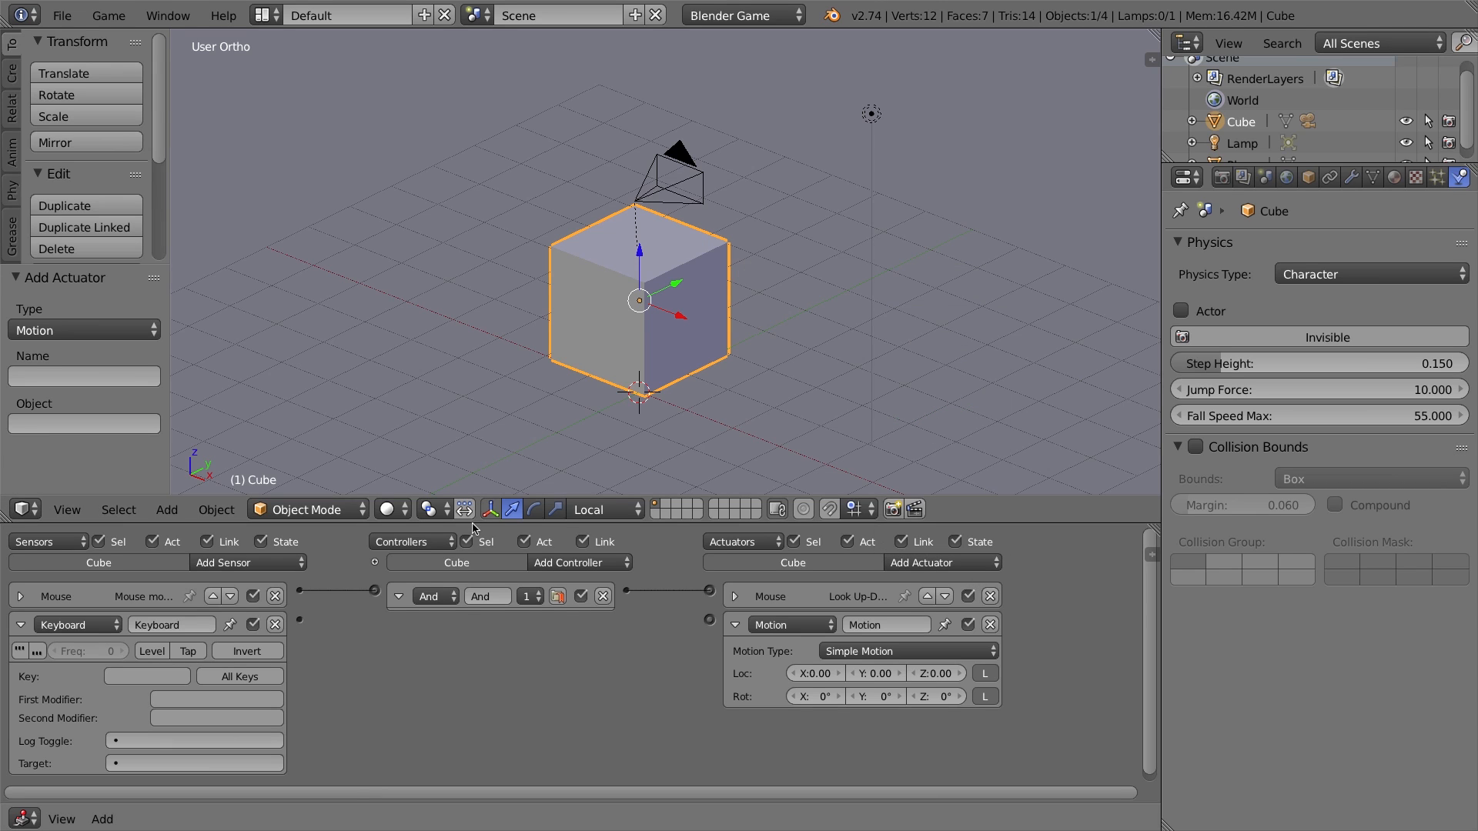
drag(299, 620, 709, 626)
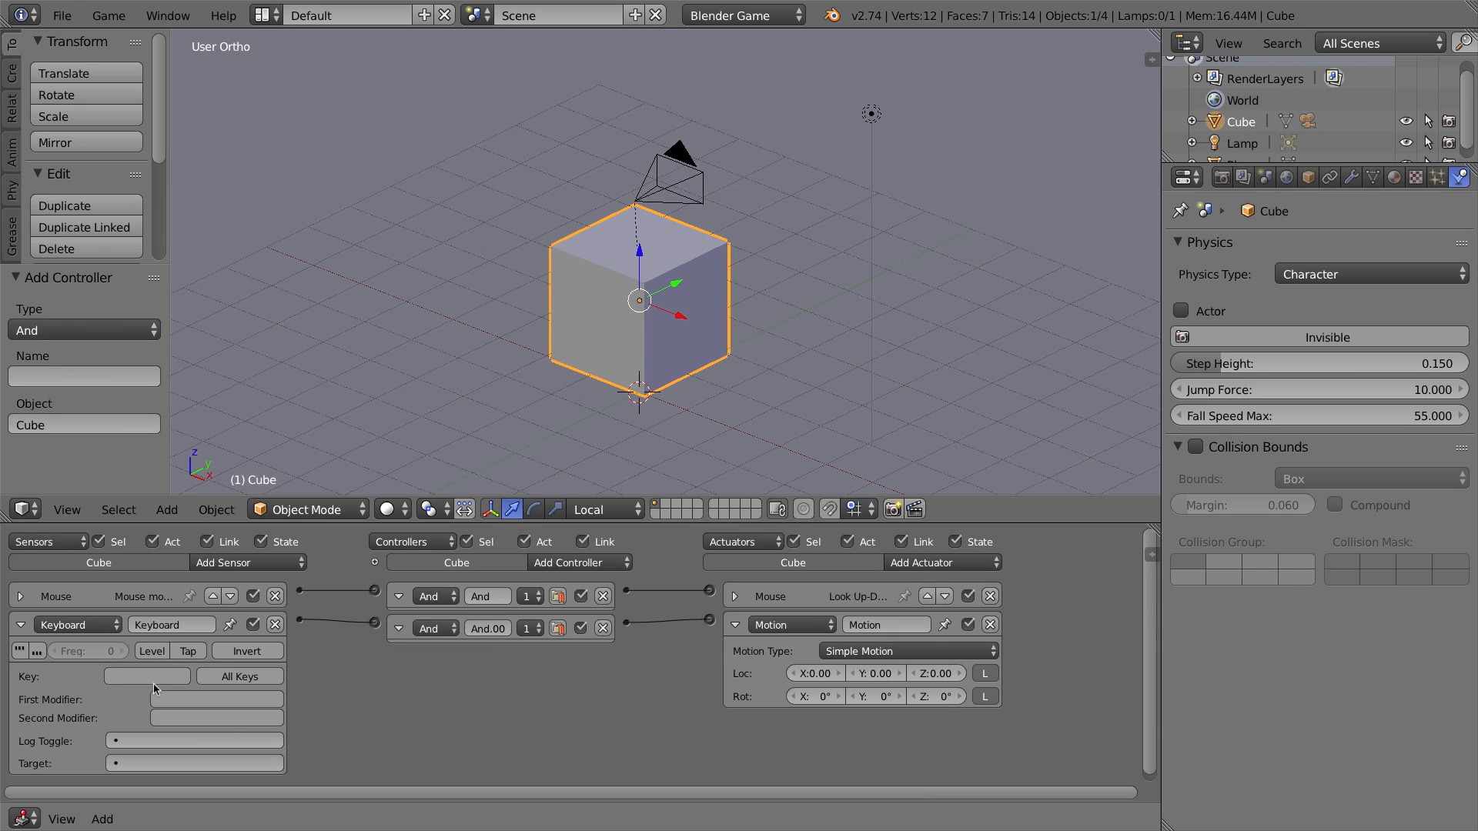
key(w)
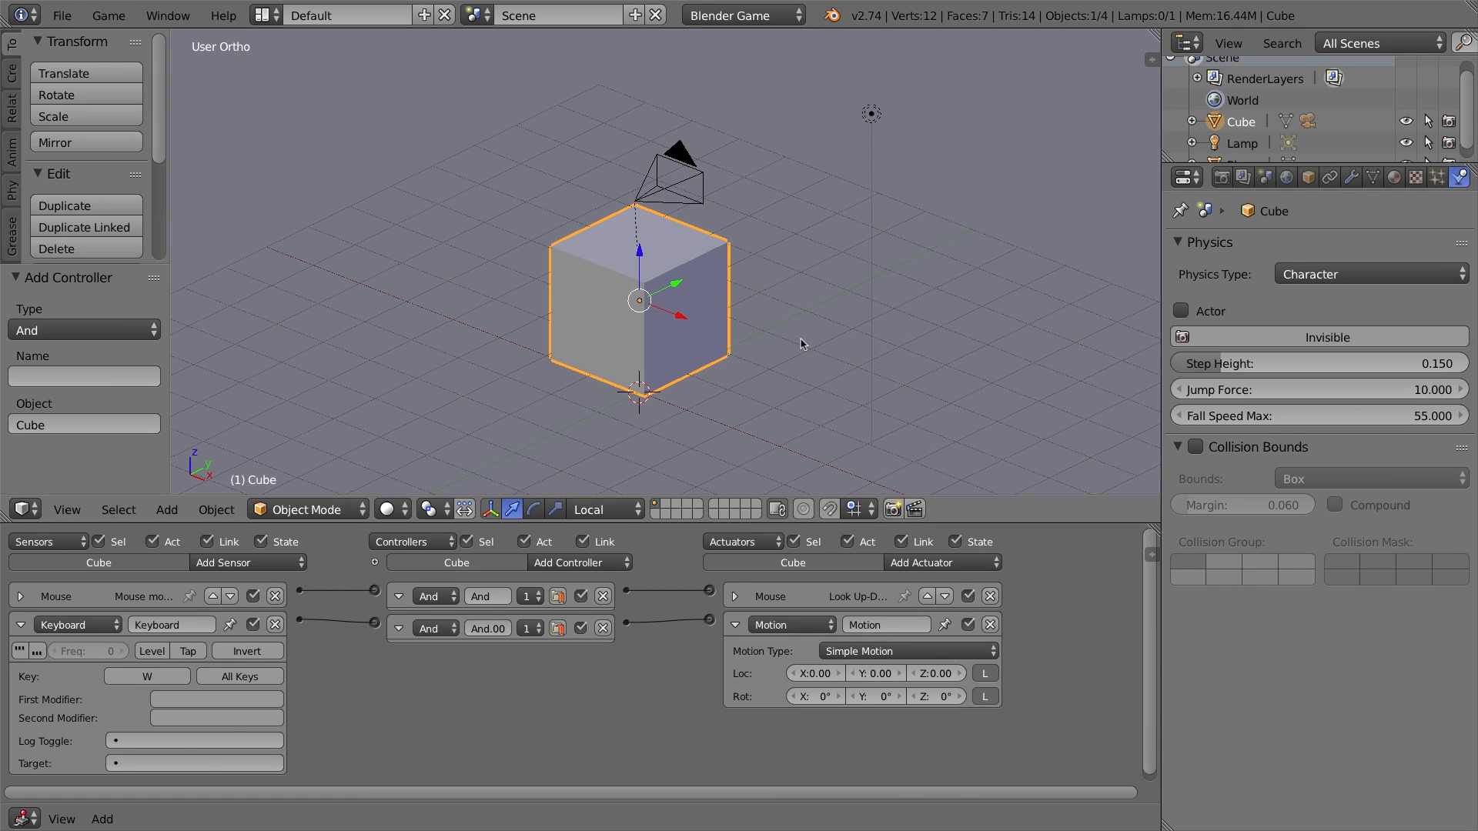
Set the cube's Motion actuator to Character Motion with a Y location of 0.50
click(1313, 285)
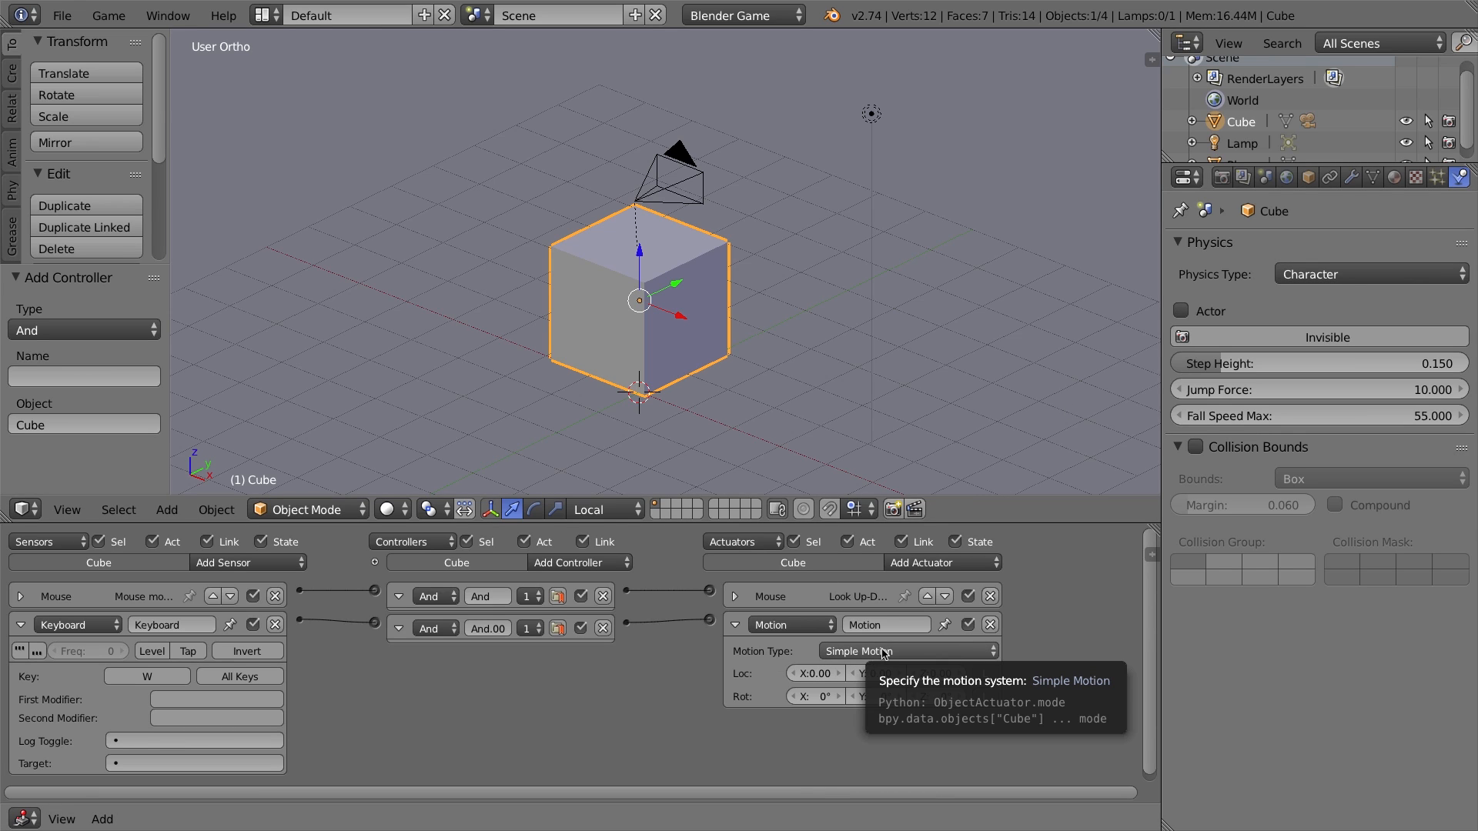
click(889, 652)
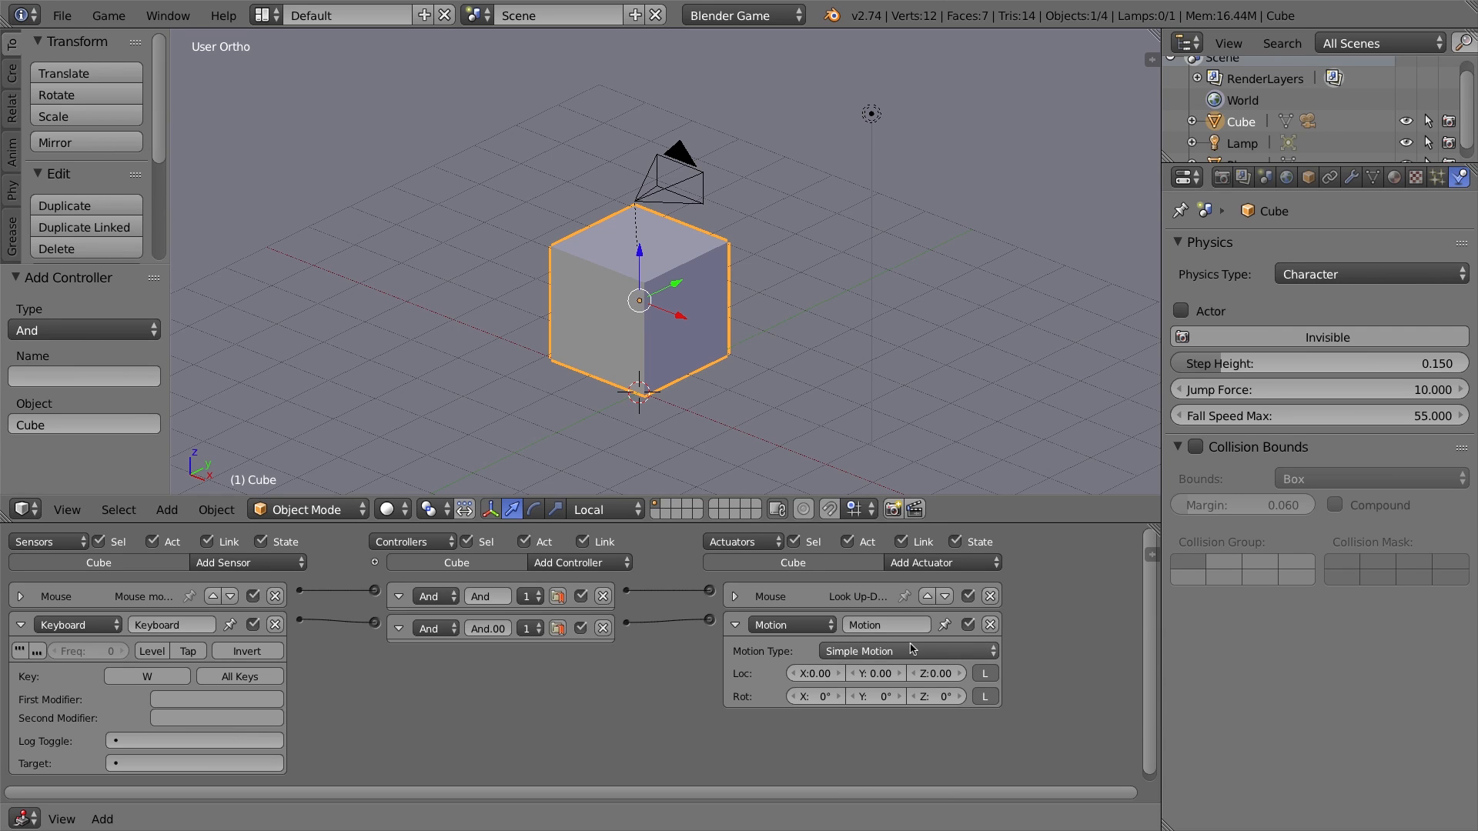
click(871, 652)
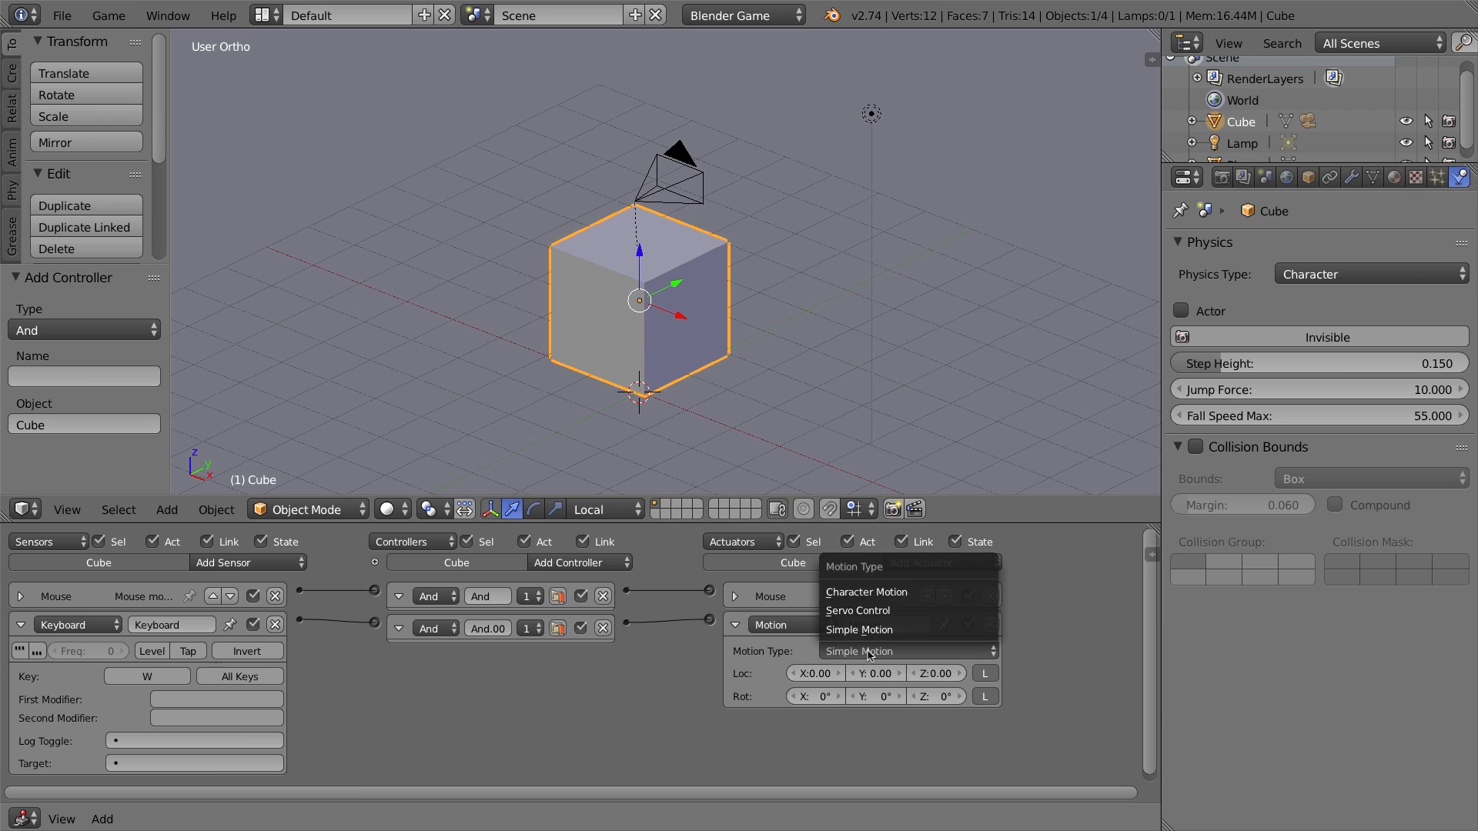
click(873, 597)
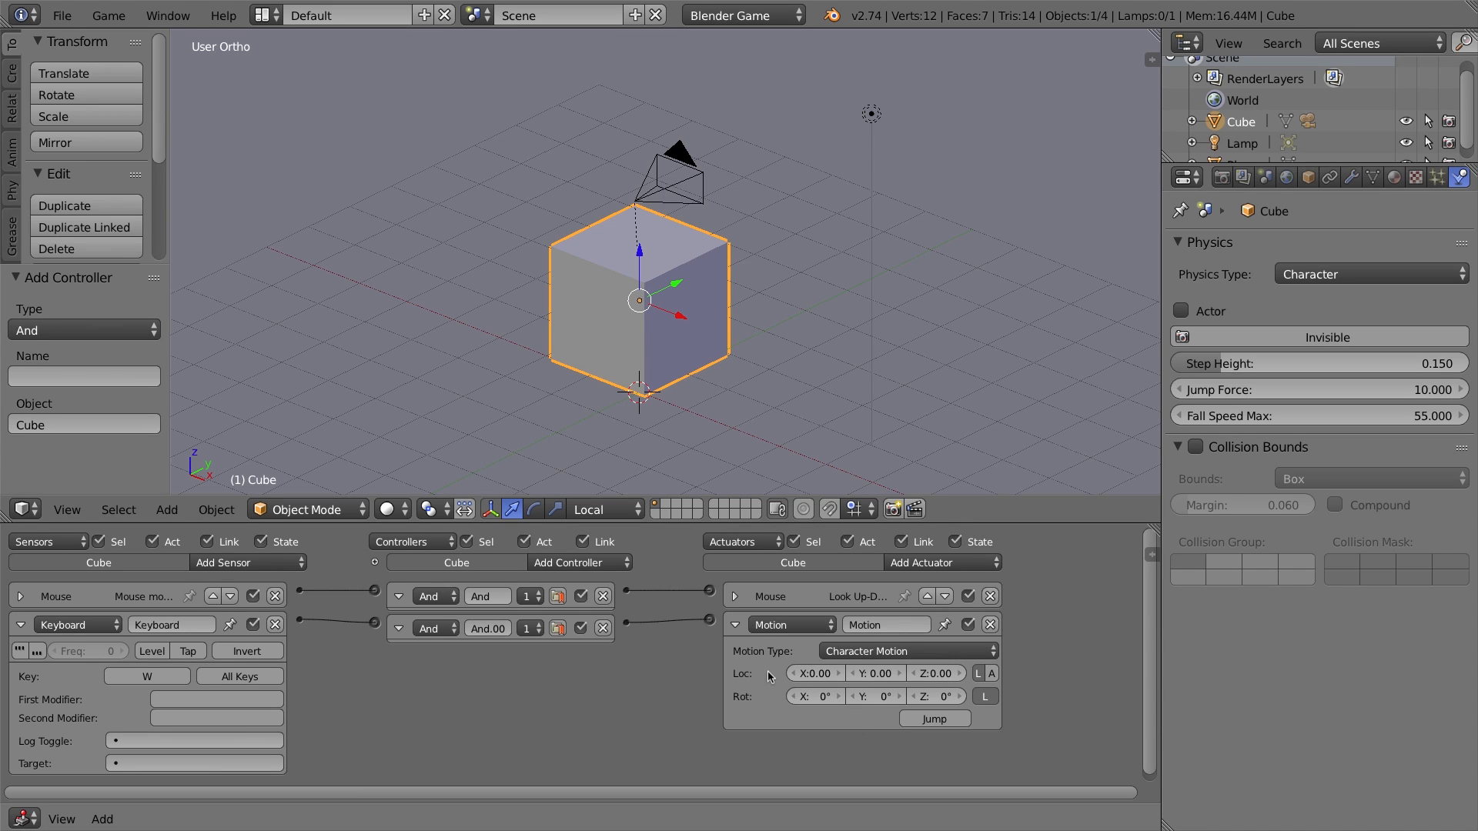
click(874, 675)
text(0)
key(Return)
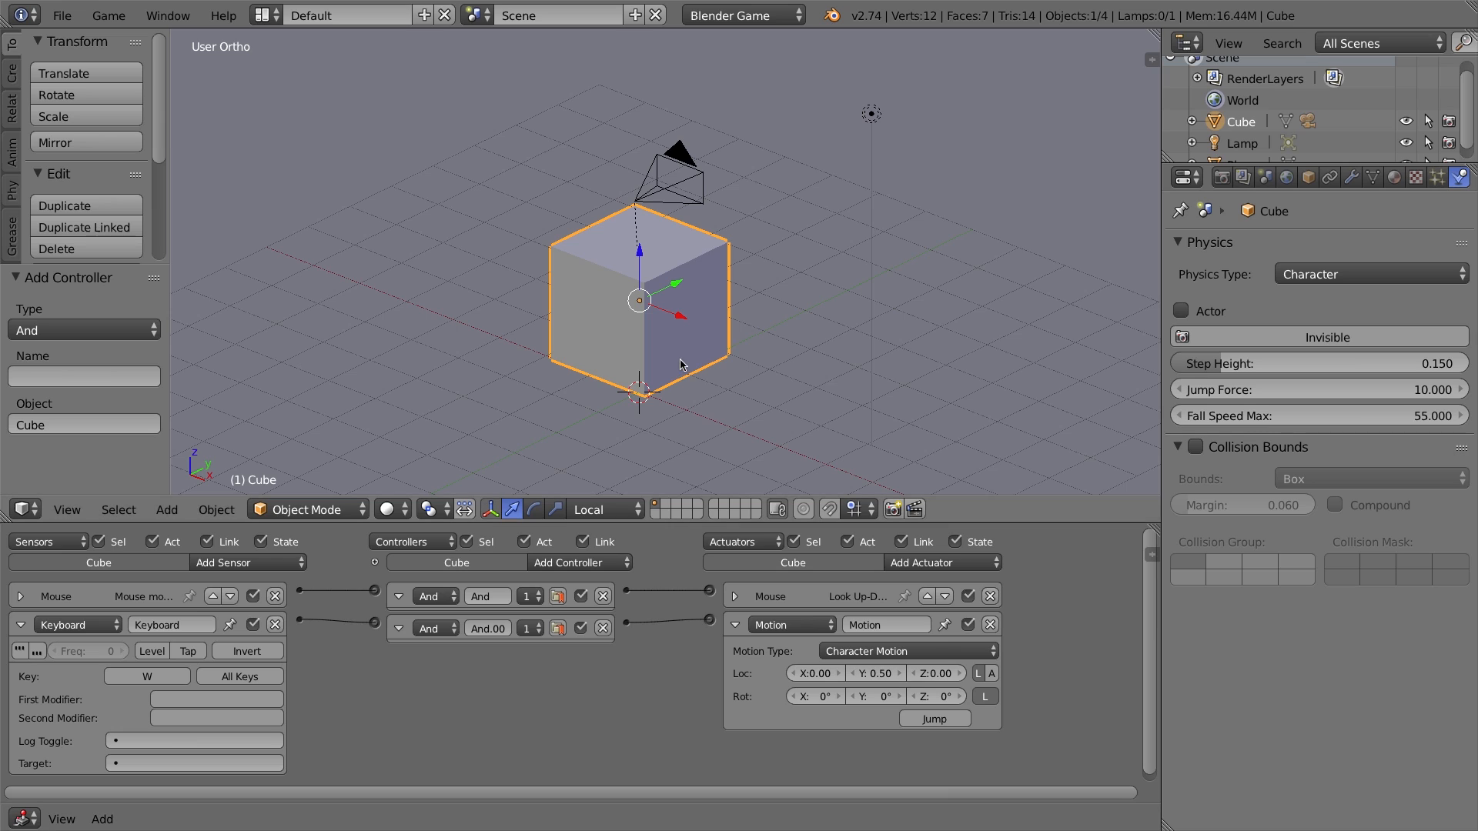
Run the game from the camera view to test the cube's forward movement
key(KP_0)
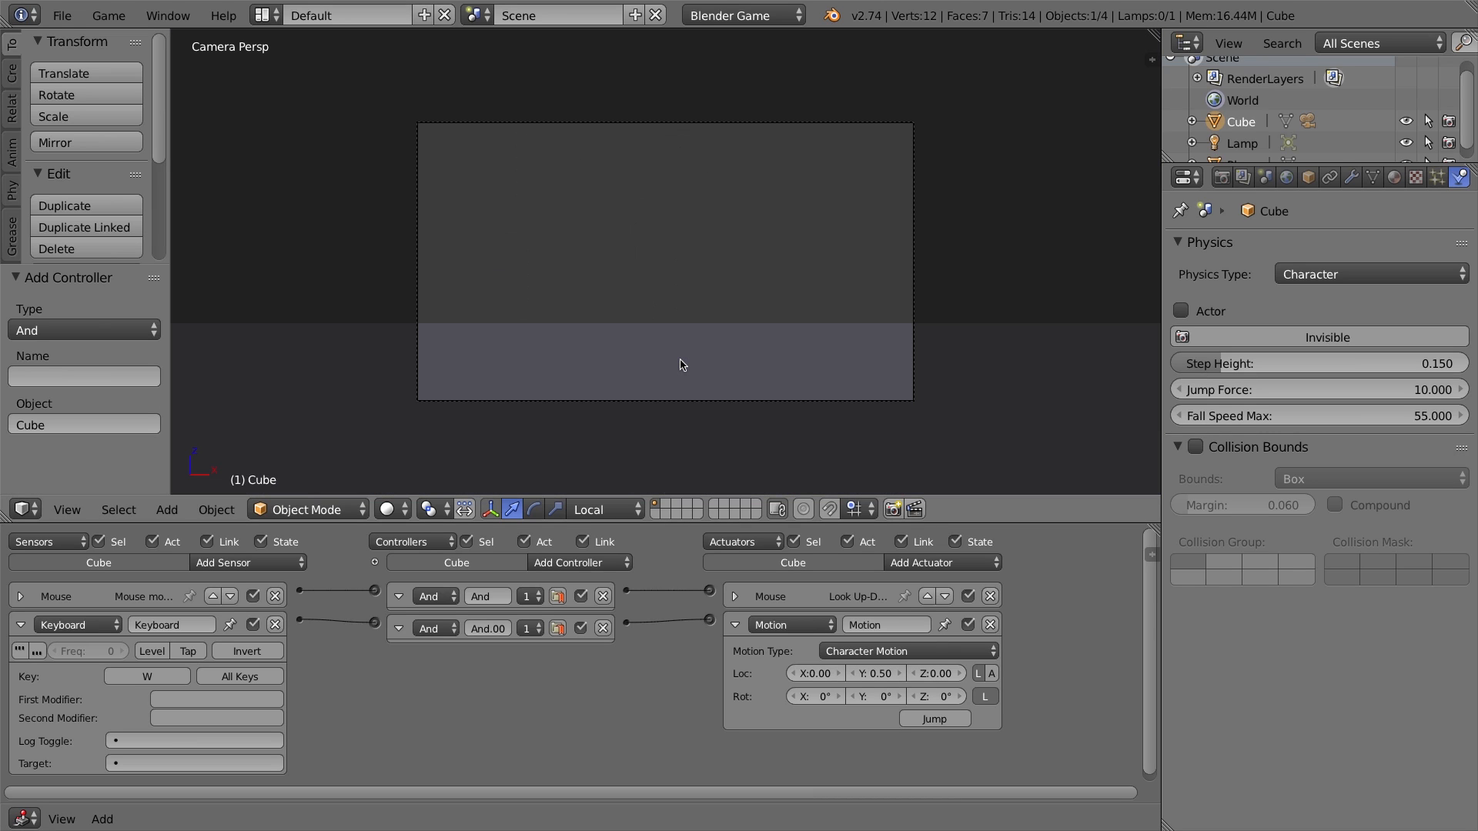
key(p)
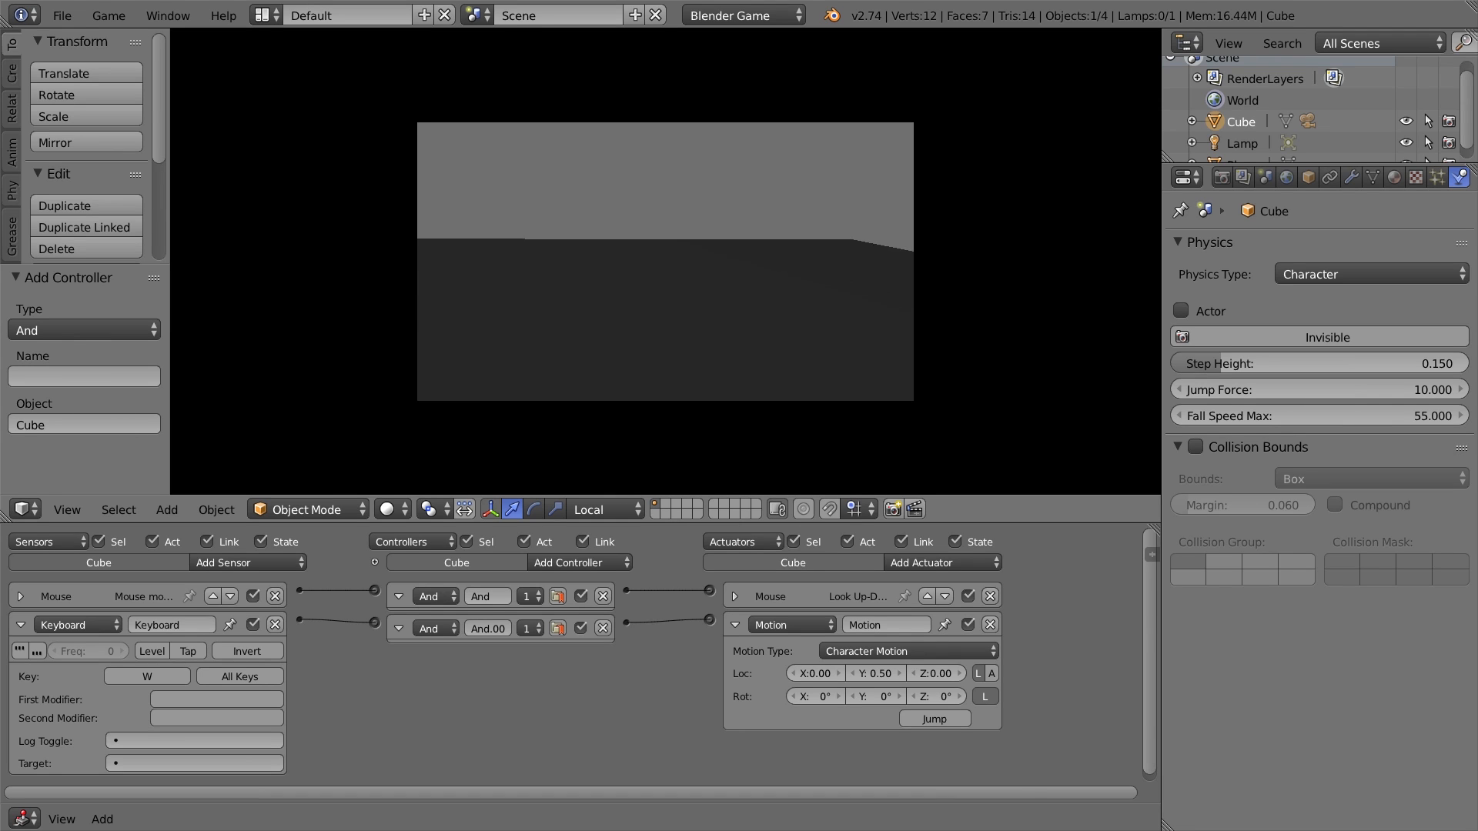
key(Escape)
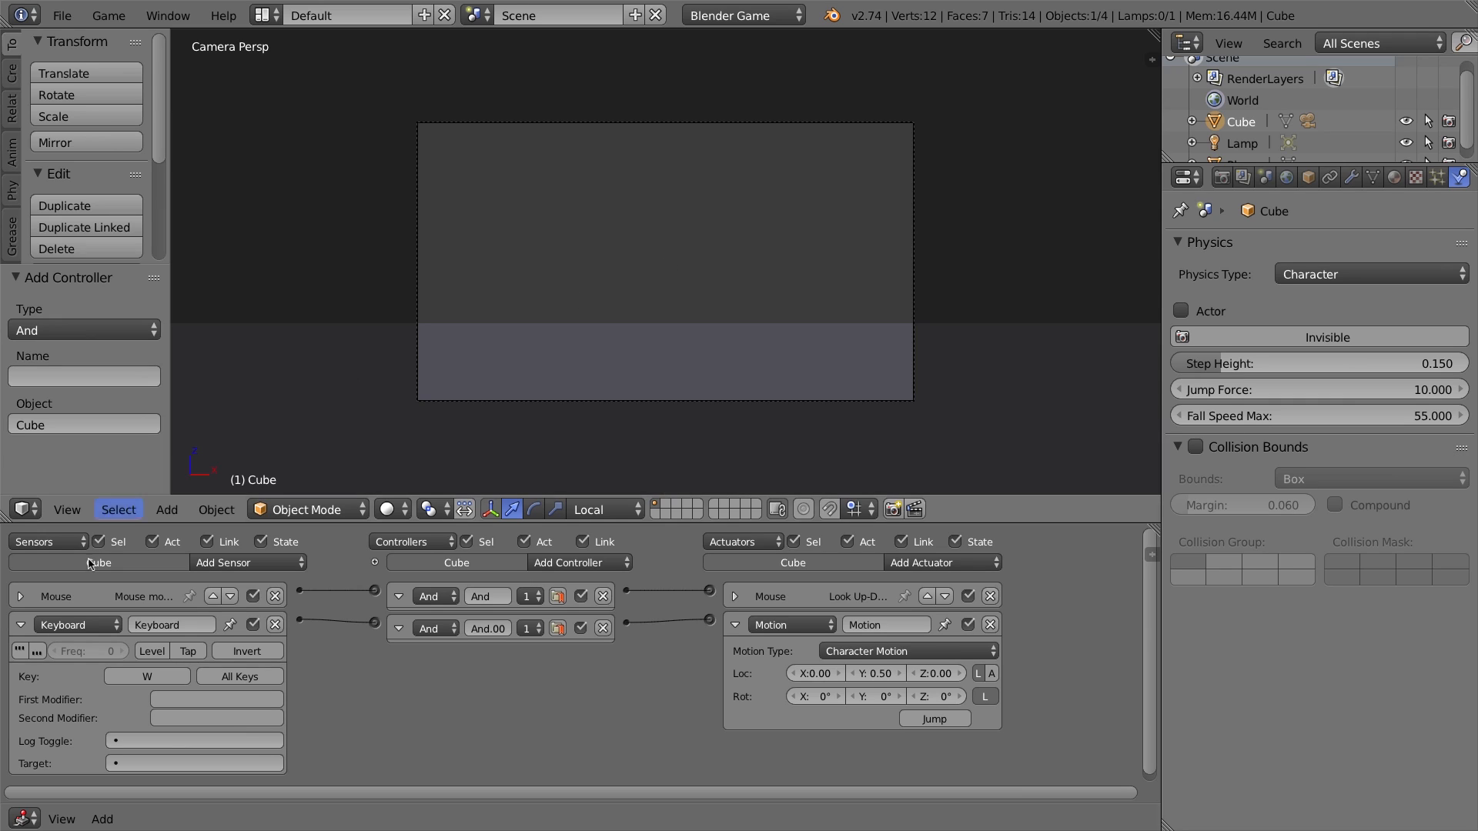
Rename the cube's Keyboard sensor to "W" and collapse it
click(182, 625)
text(W)
key(Return)
click(21, 625)
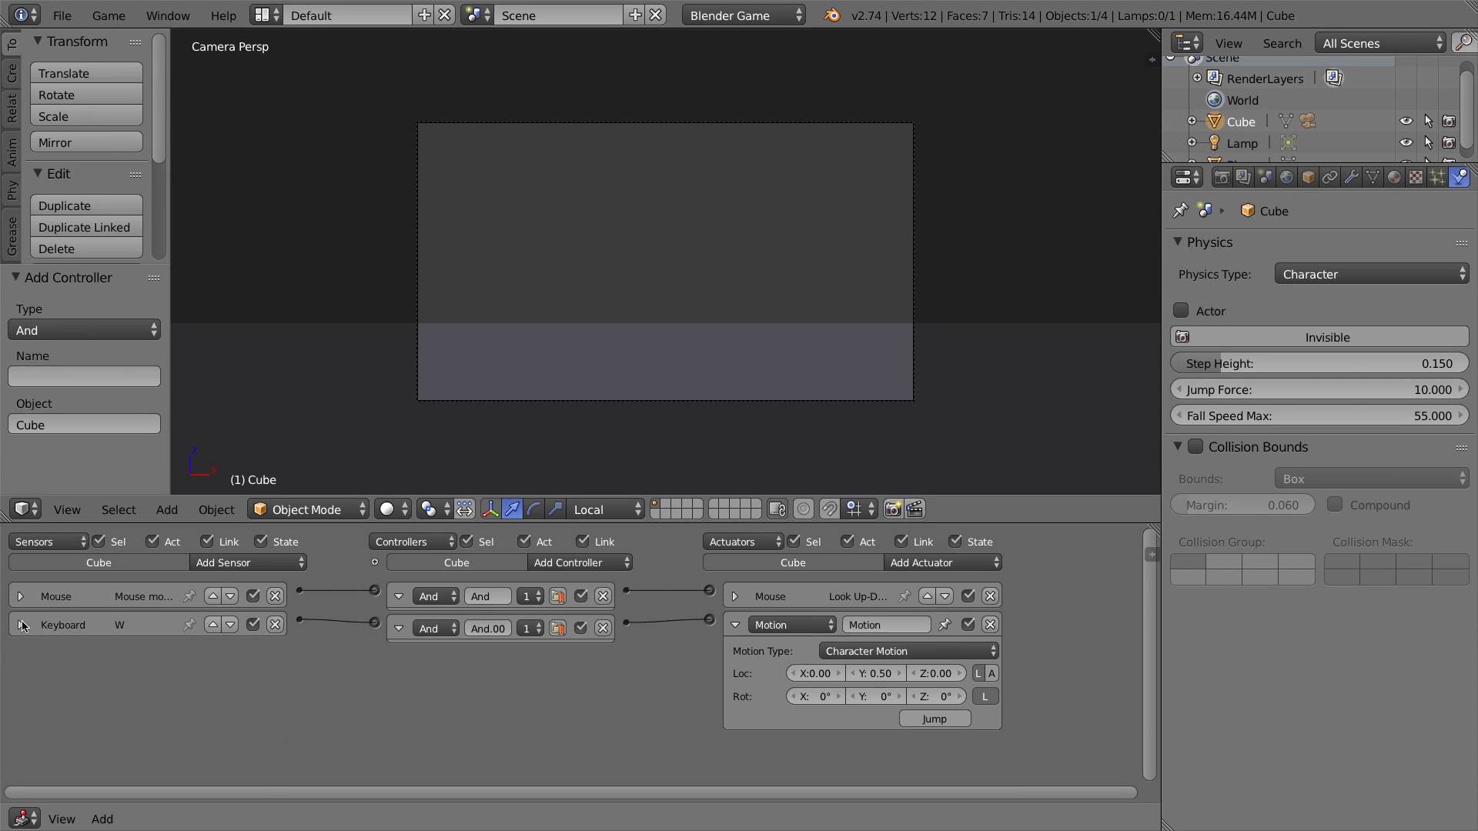
Rename the cube's Motion actuator to "Move Forward" and collapse it
click(895, 624)
text(F)
text(ove Forward)
key(Return)
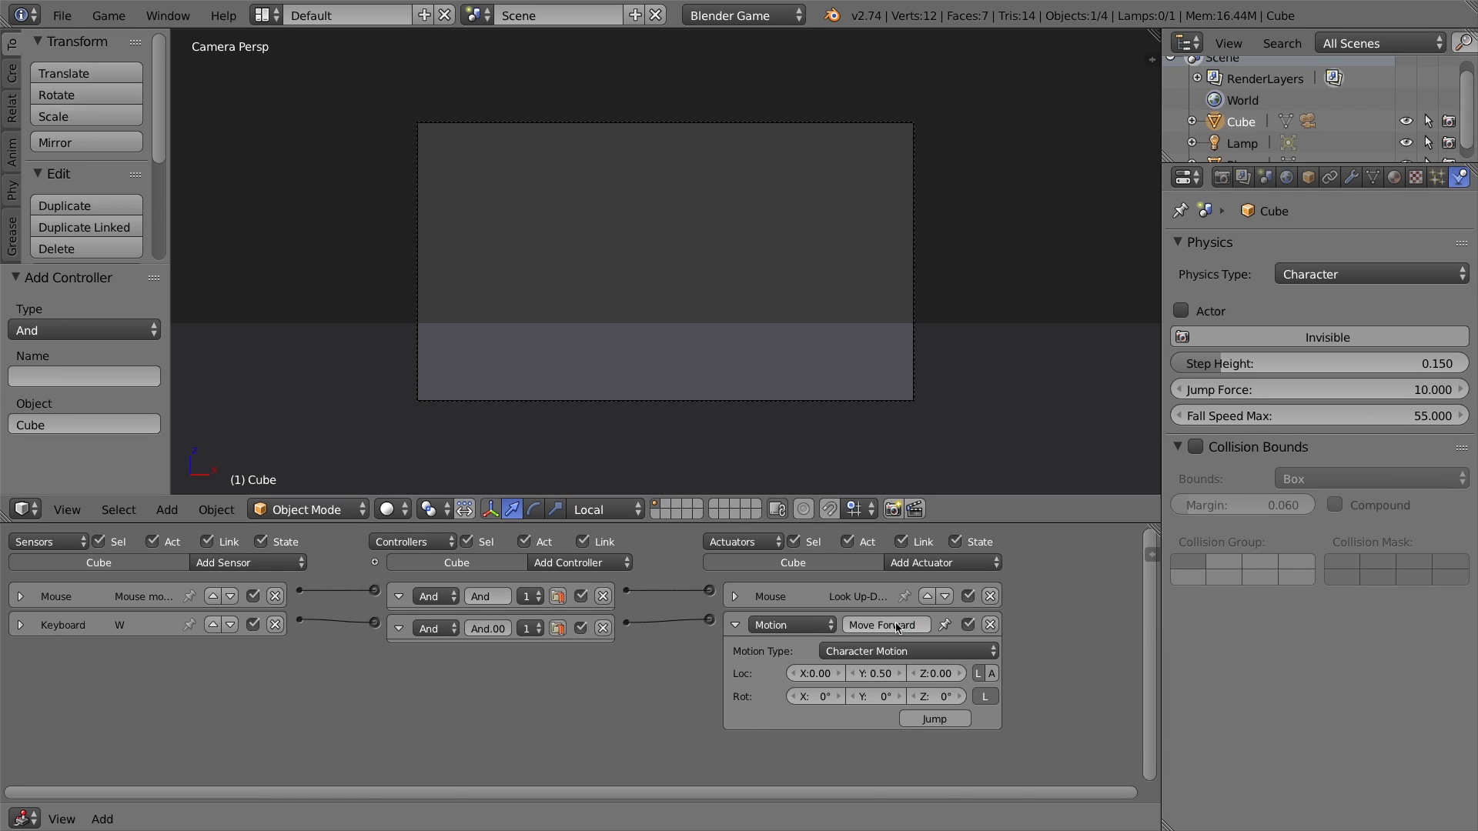
click(735, 625)
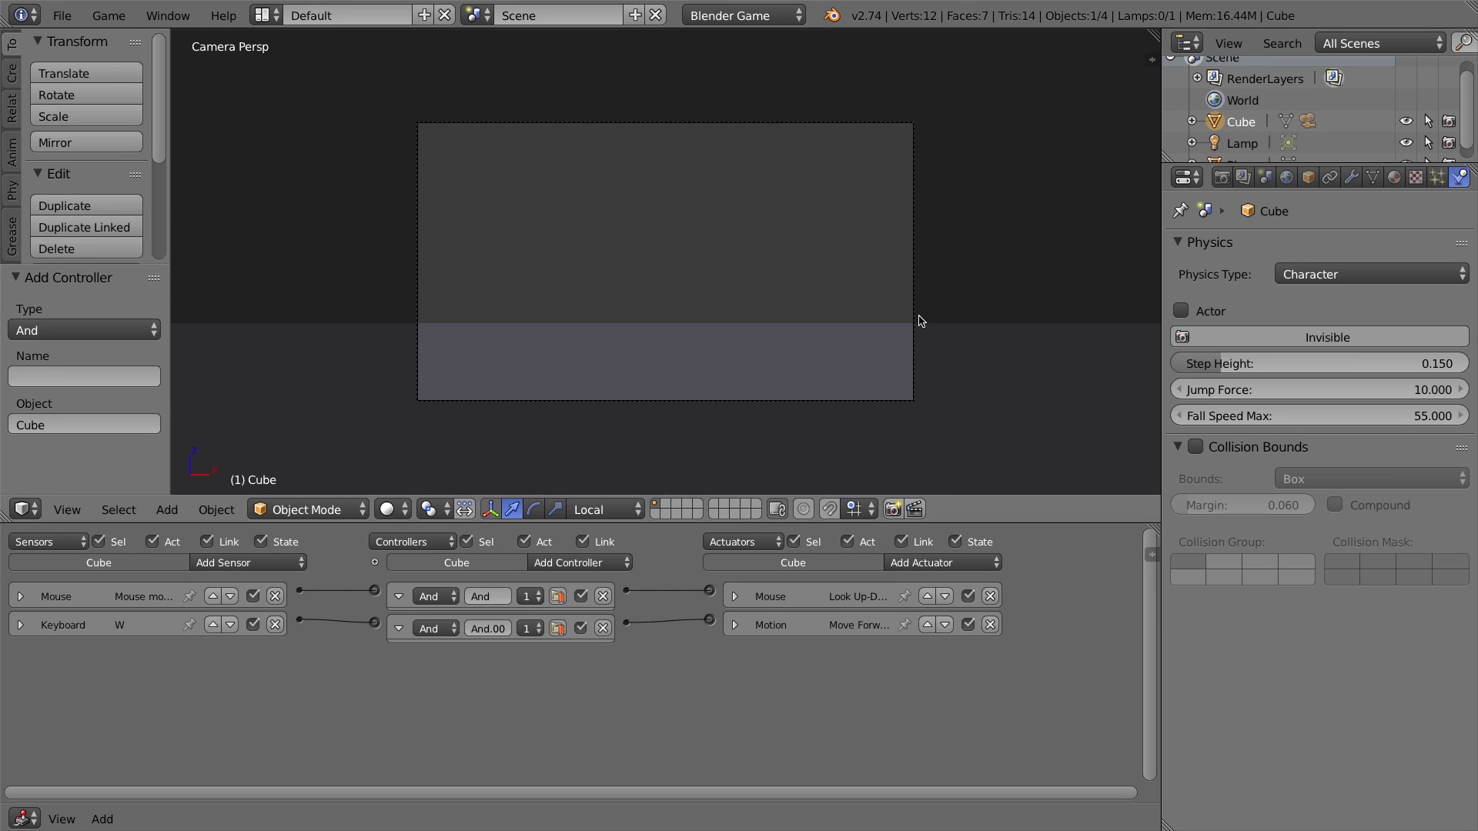
Add a second Keyboard sensor for the A key and a second Motion actuator to the cube
click(247, 568)
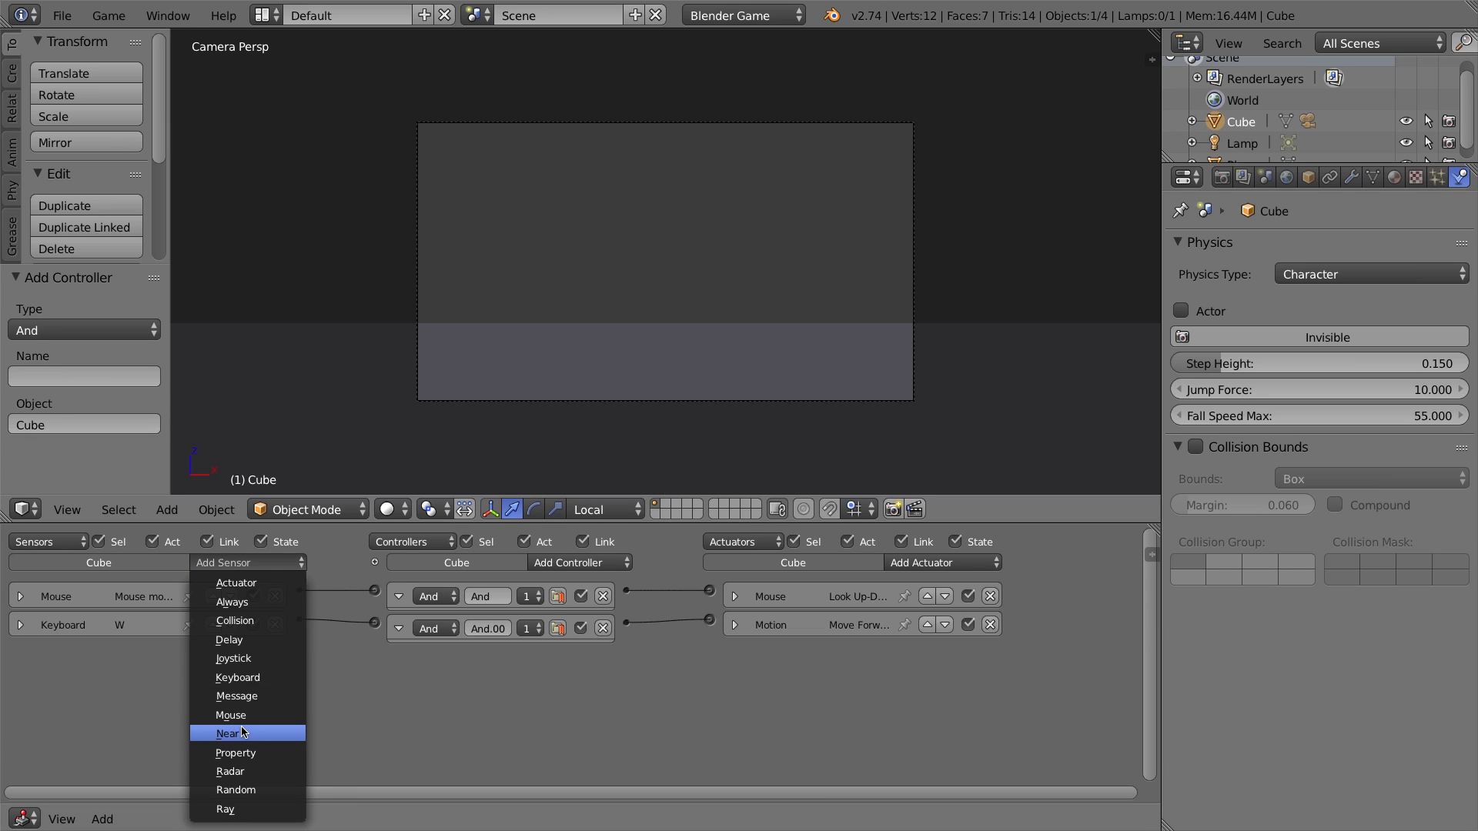
click(237, 677)
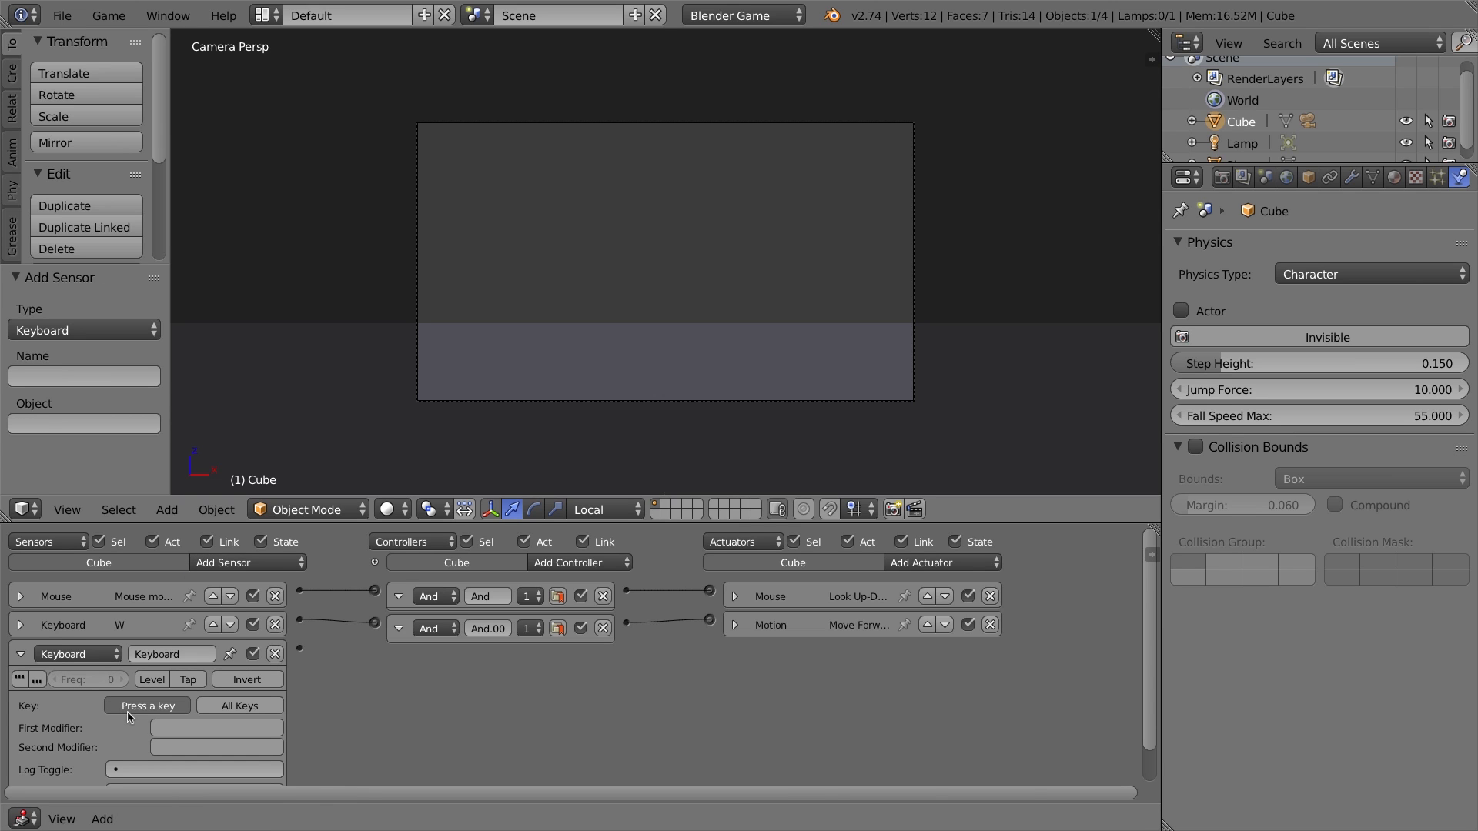
key(a)
click(934, 564)
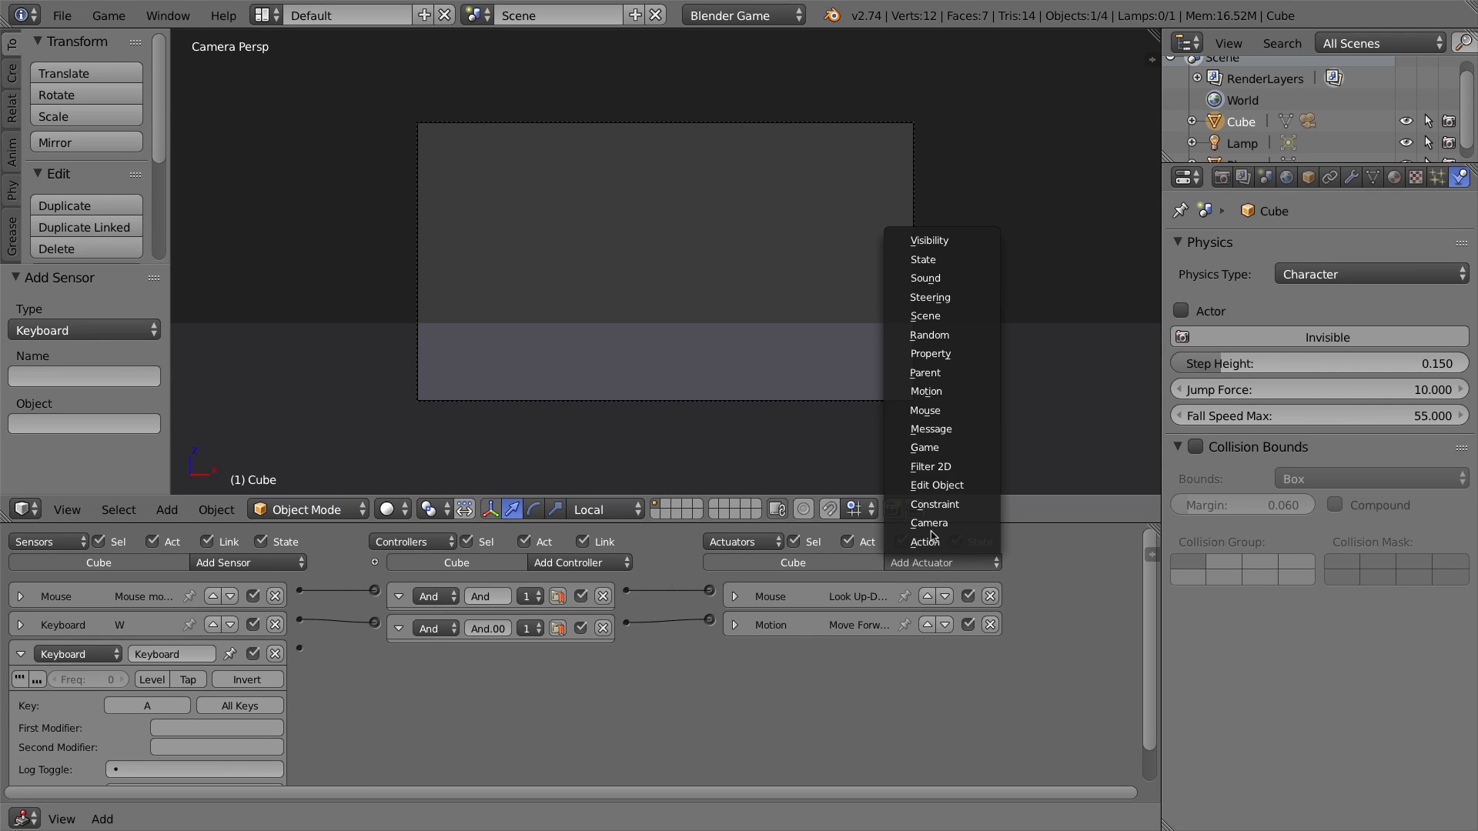
click(940, 392)
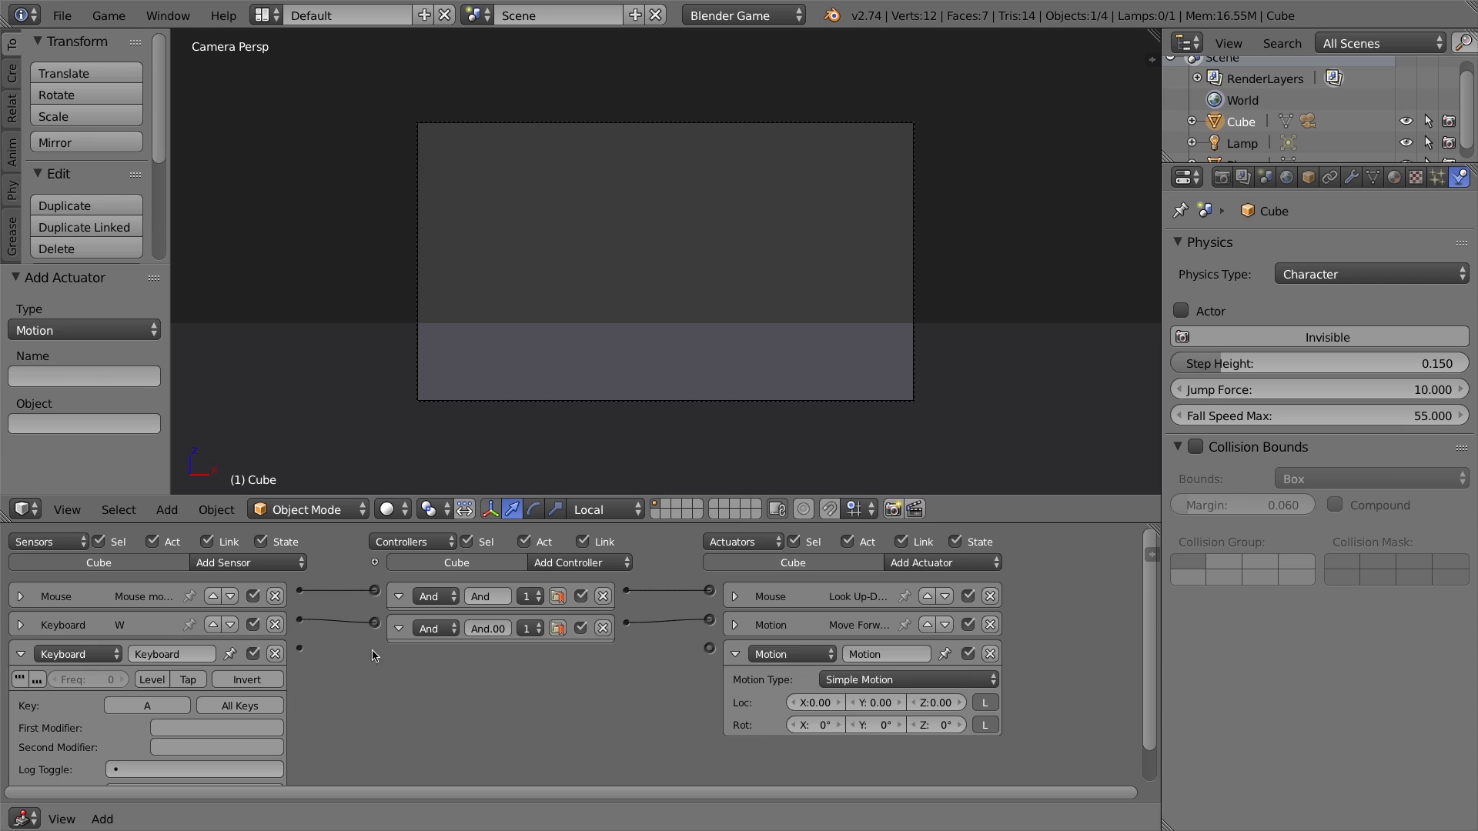
Link the A key's Keyboard sensor to the new Motion actuator and set the actuator's motion type to Character Motion
drag(304, 652, 709, 648)
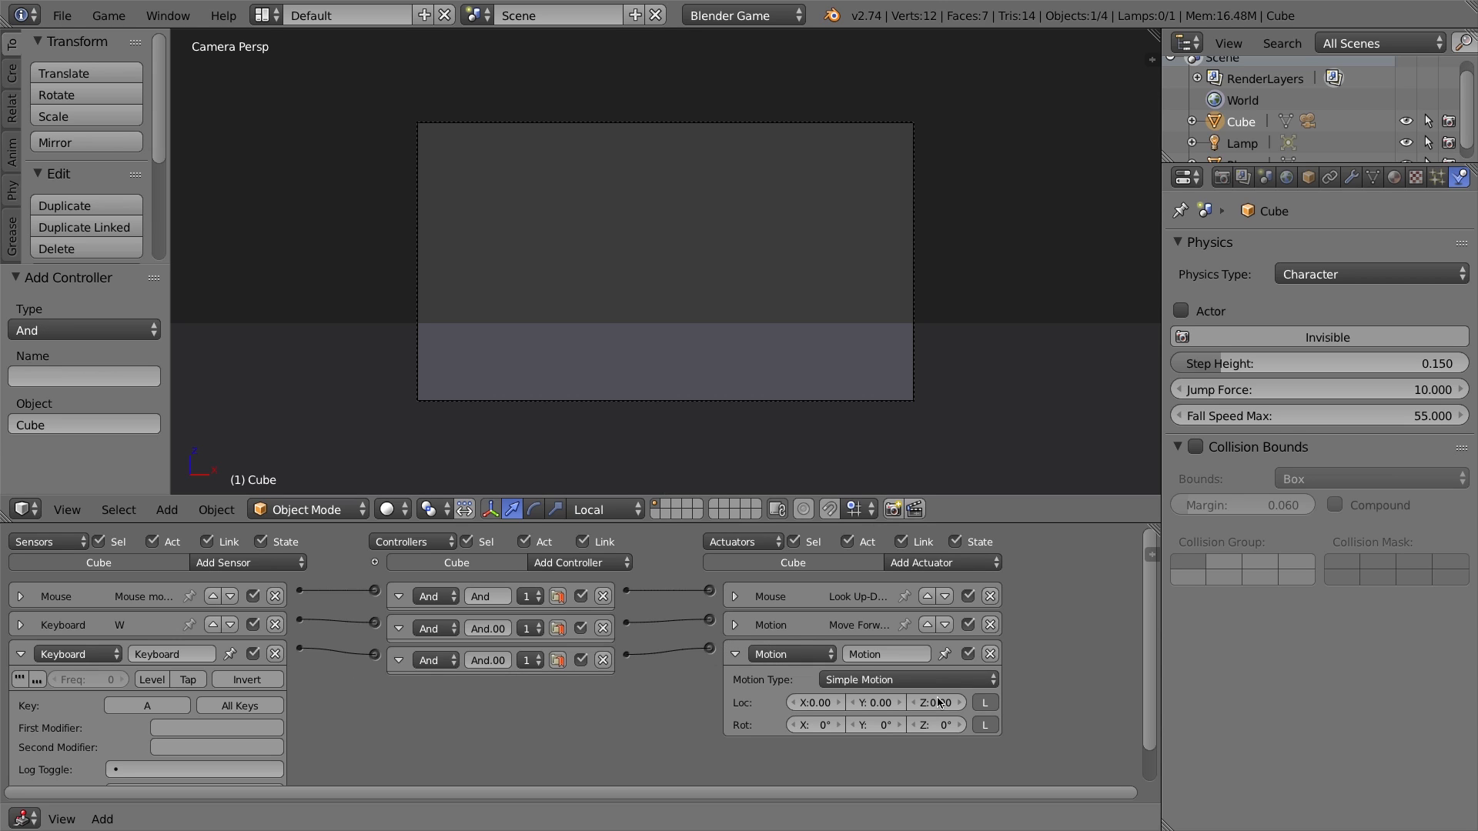
click(929, 679)
click(931, 625)
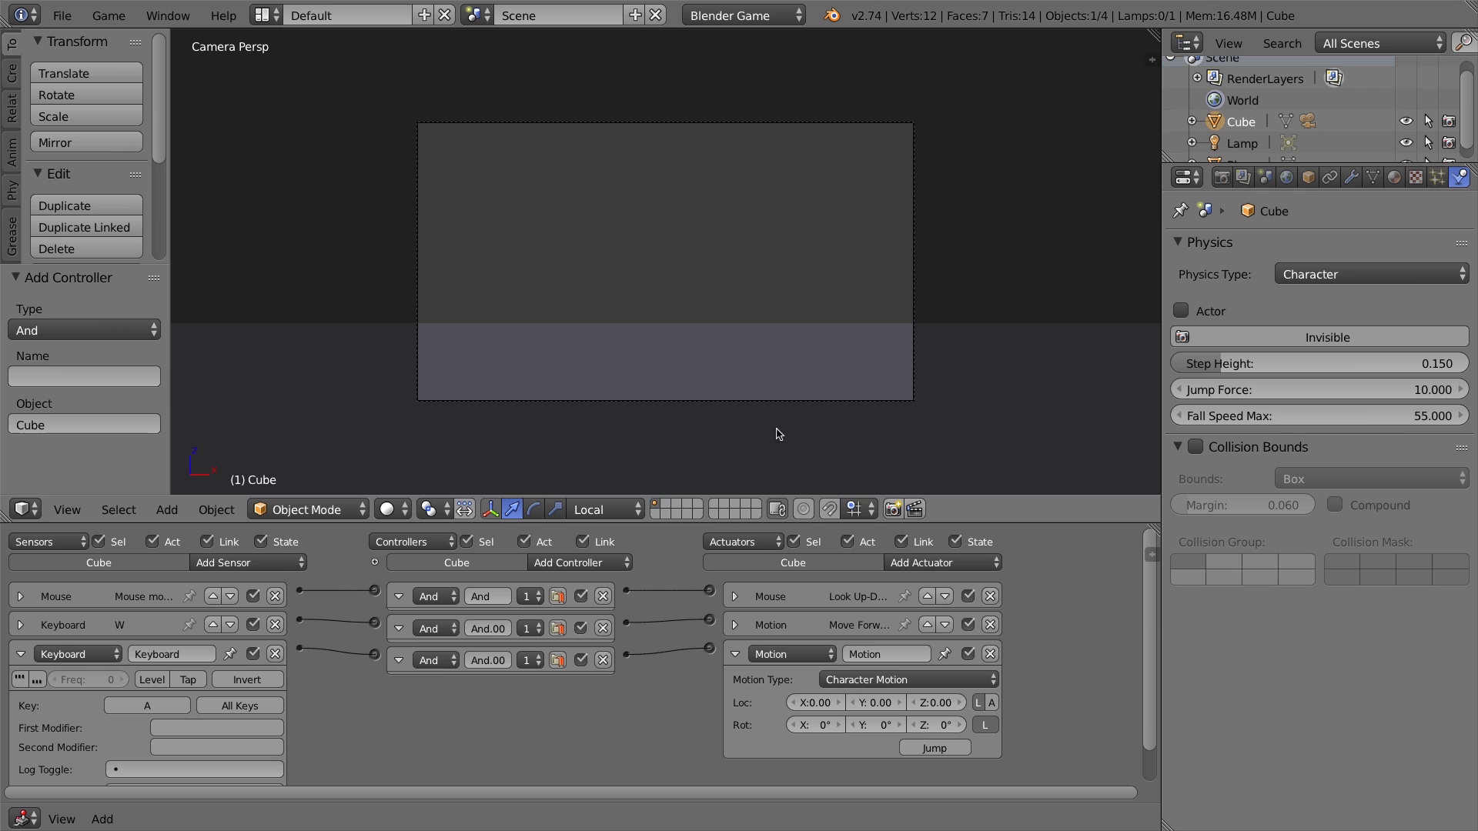
Set the X location of the A key's Motion actuator to -0.50
key(KP_0)
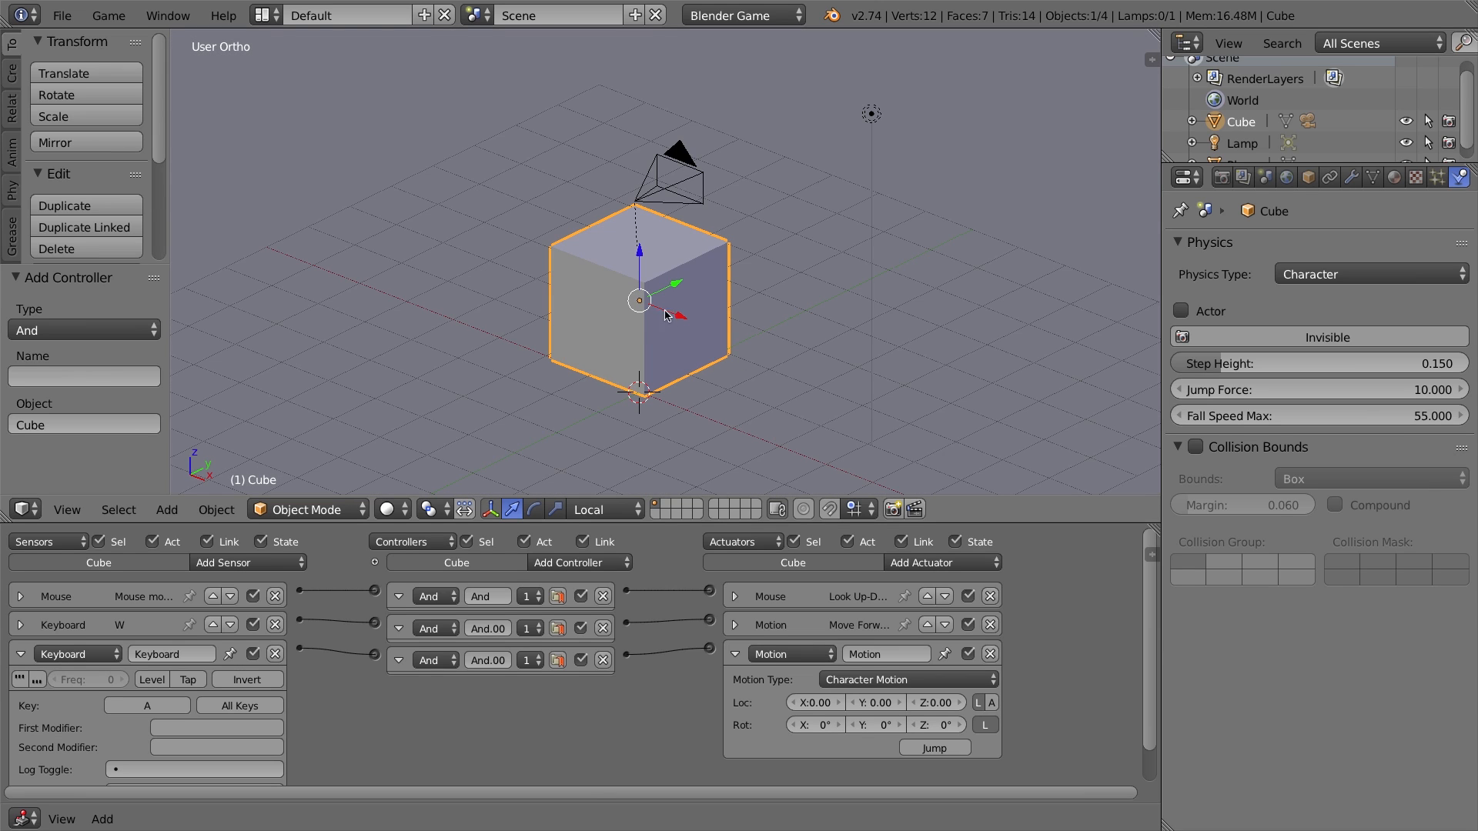
middle_drag(618, 323, 500, 295)
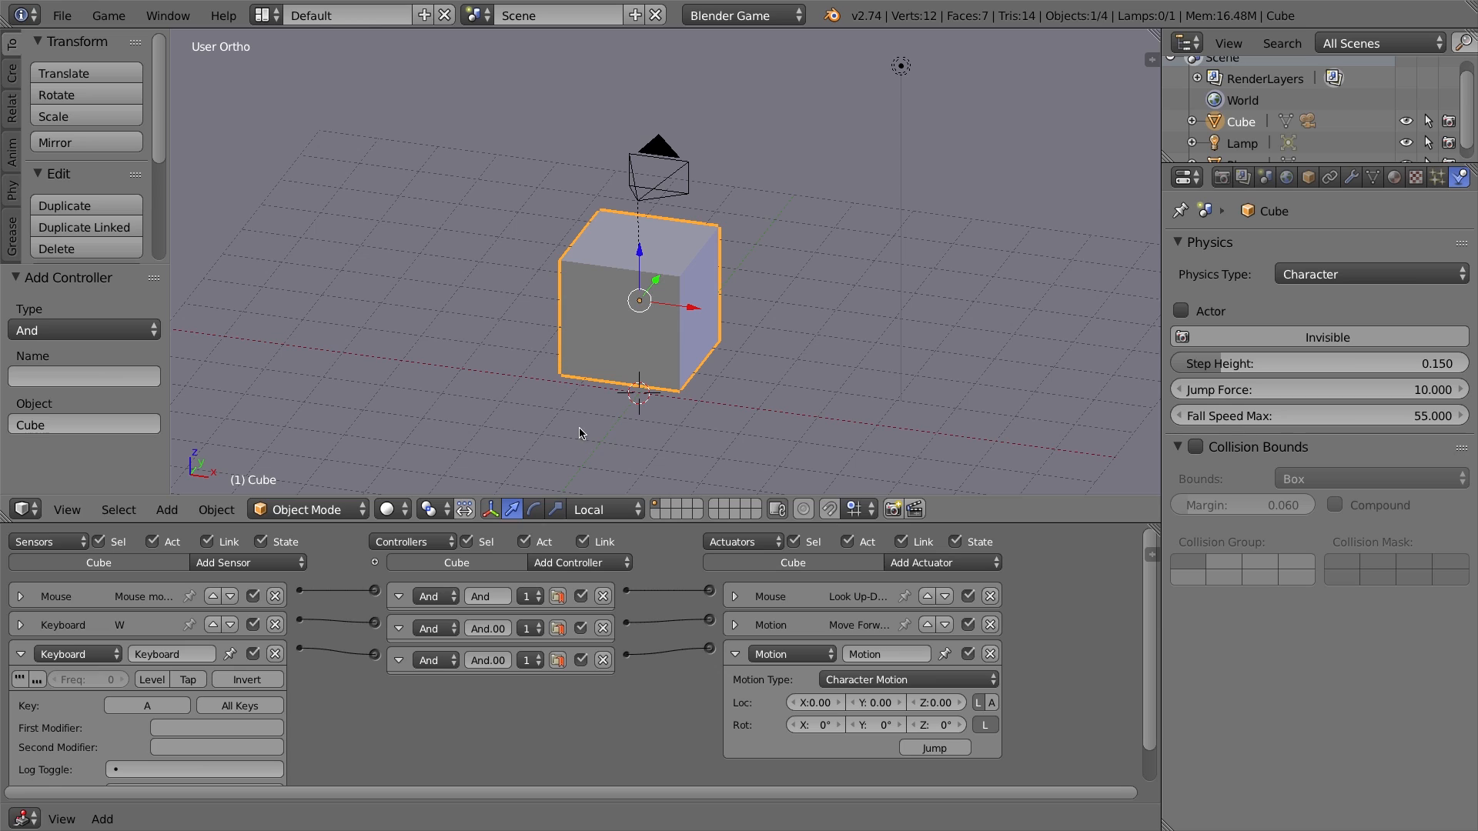
click(824, 703)
text(-)
key(Return)
Run the game from the camera view to test the cube's leftward movement
key(KP_0)
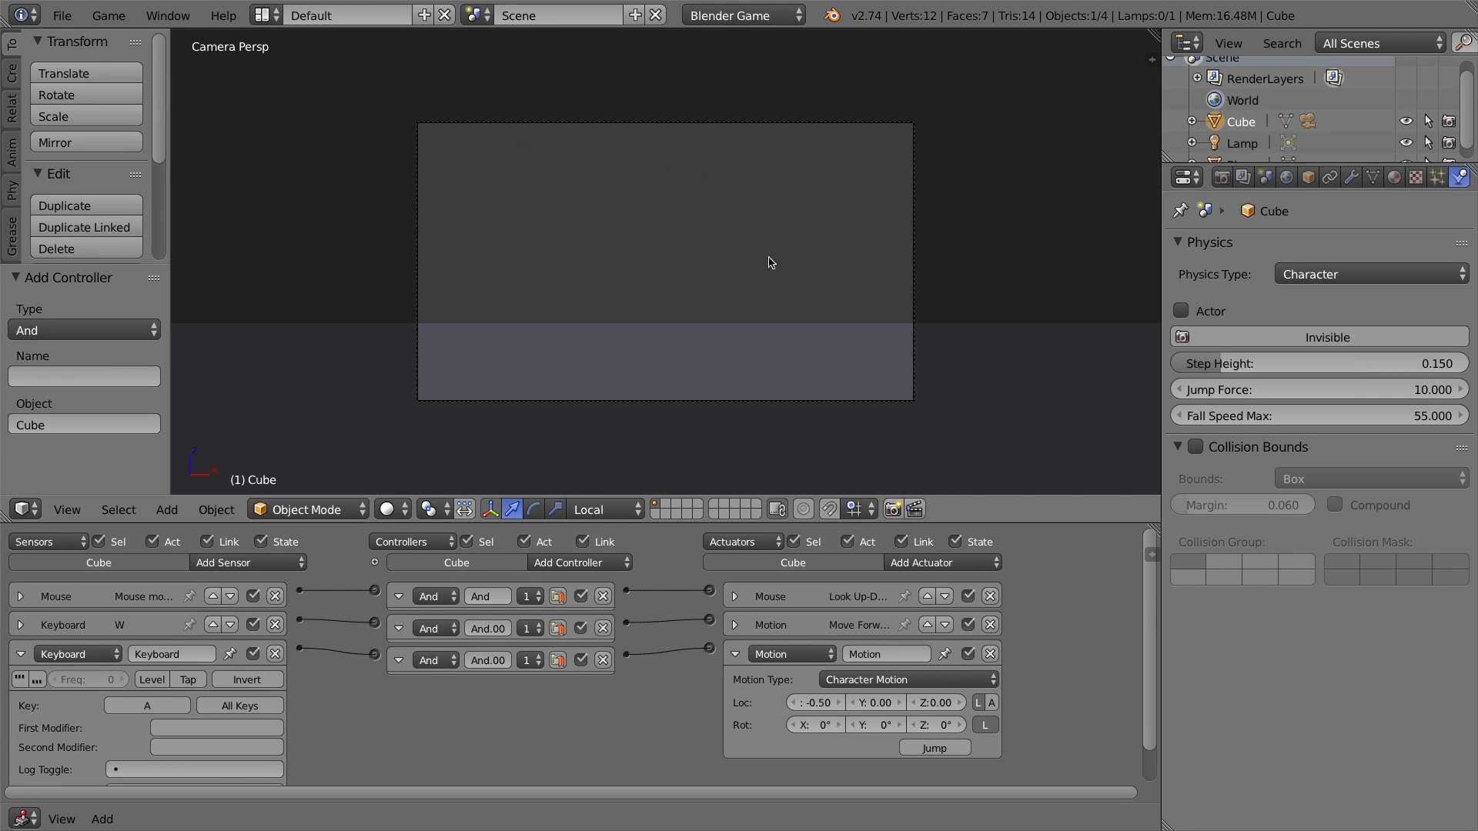
key(p)
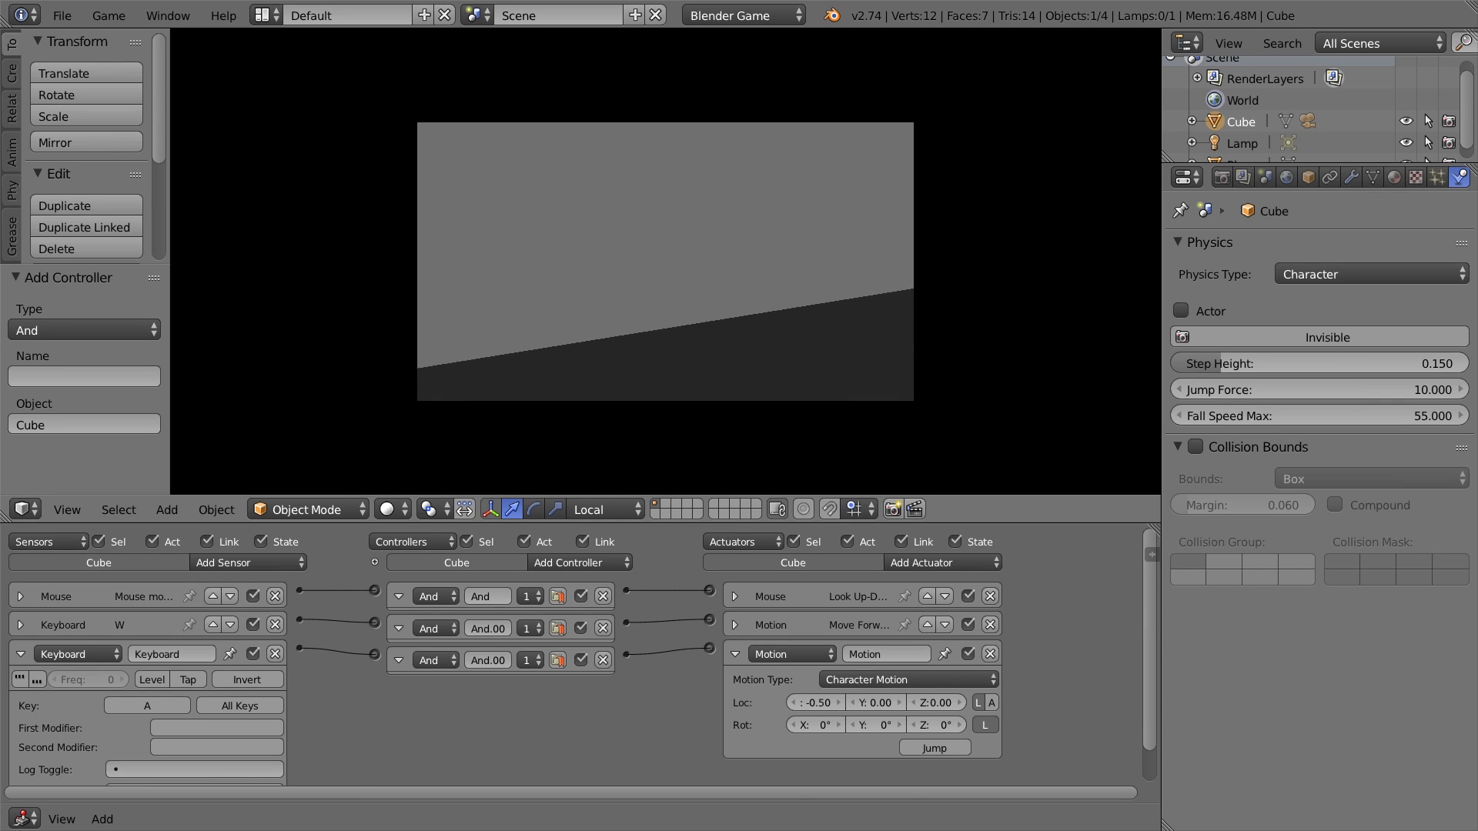
key(Escape)
Rename the A key's Keyboard sensor to "A" and collapse it
click(174, 656)
text(A)
key(Return)
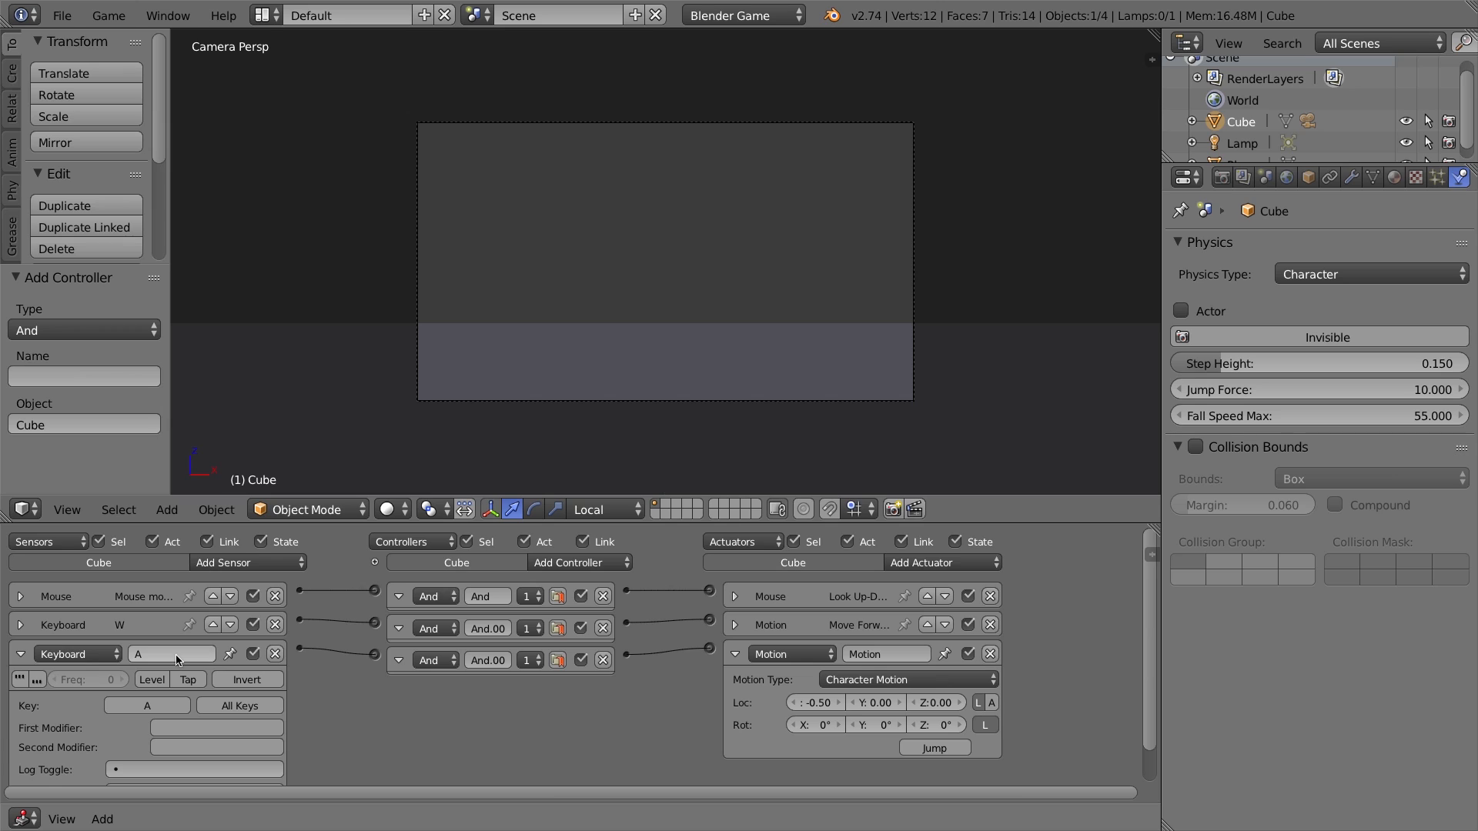
click(21, 655)
Rename the A key's Motion actuator to "Step Left" and collapse it
click(892, 655)
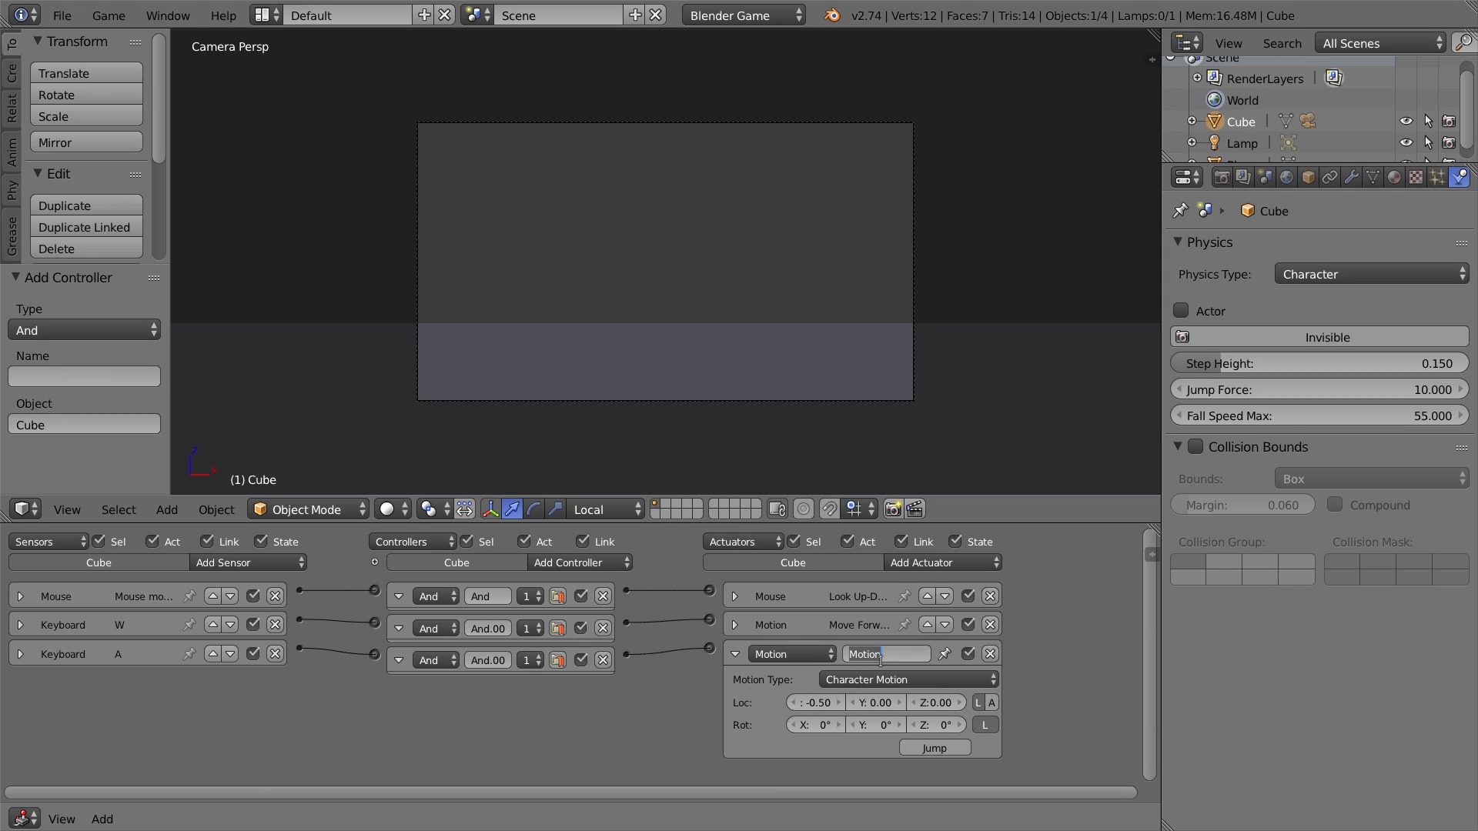
text(Step Left)
key(Return)
click(735, 654)
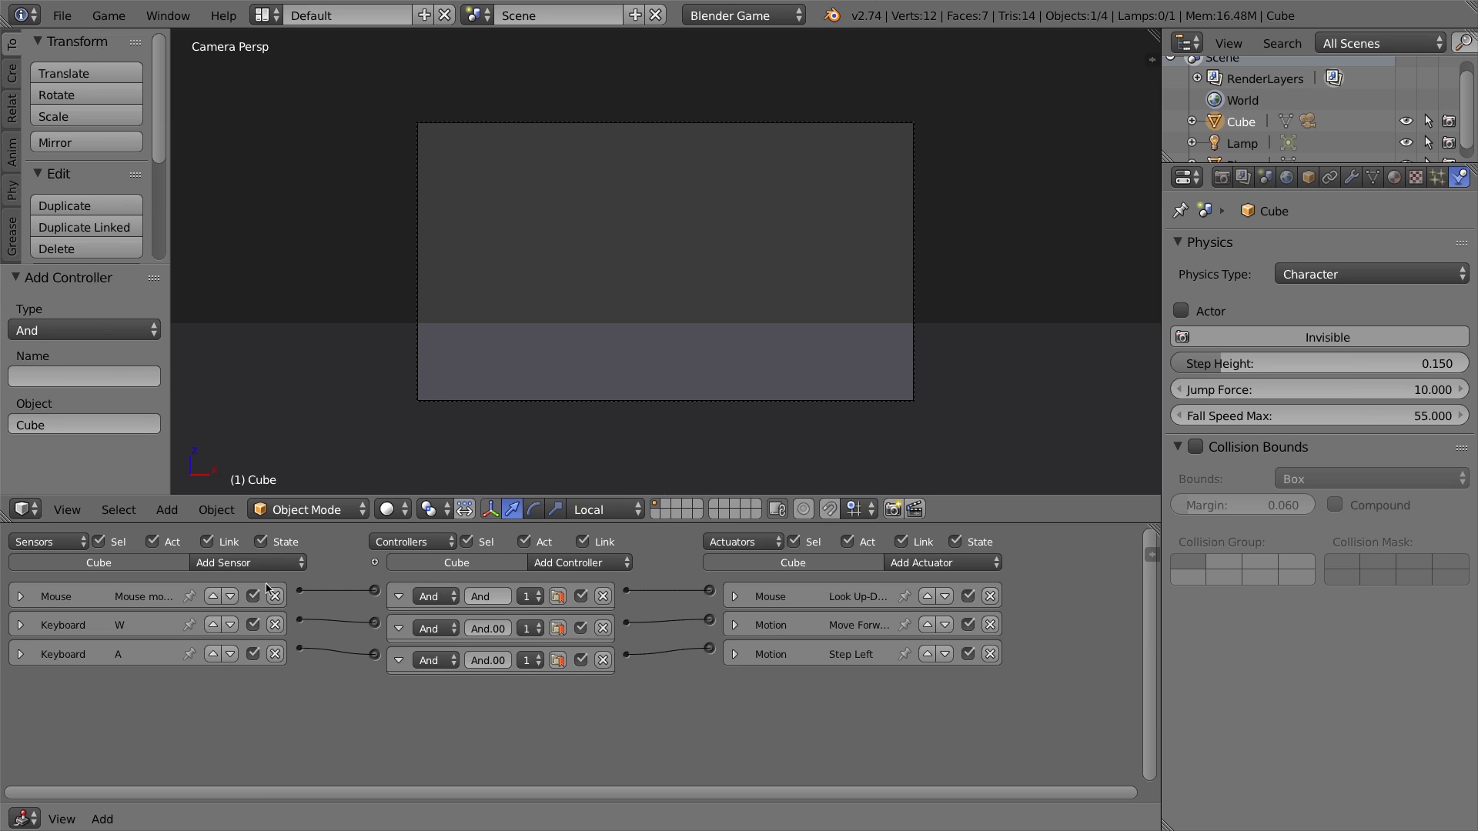
Add a Keyboard sensor named "D" to the cube and assign it the D key
click(271, 566)
click(254, 679)
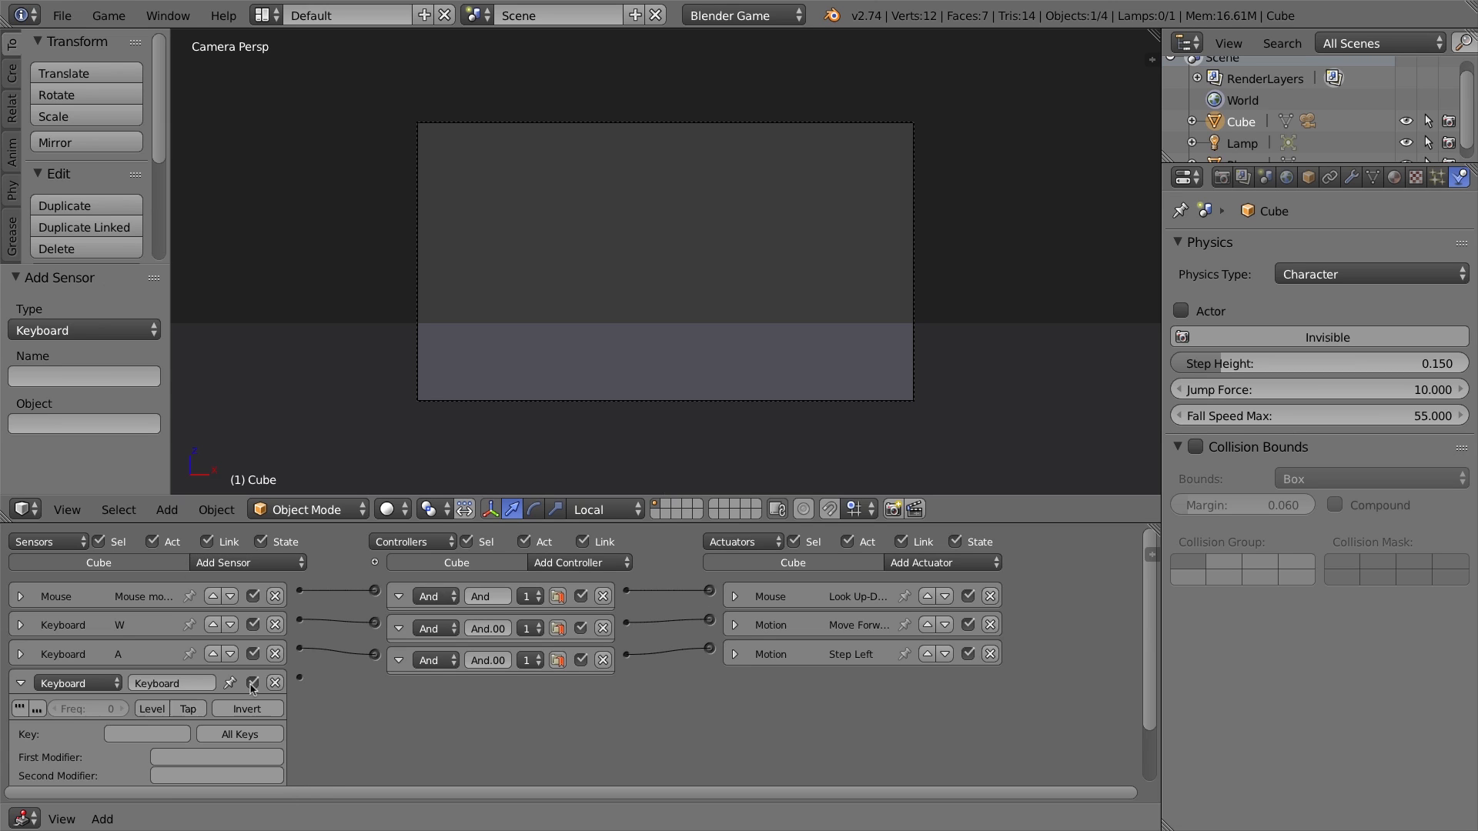
click(158, 684)
text(D)
click(185, 733)
key(d)
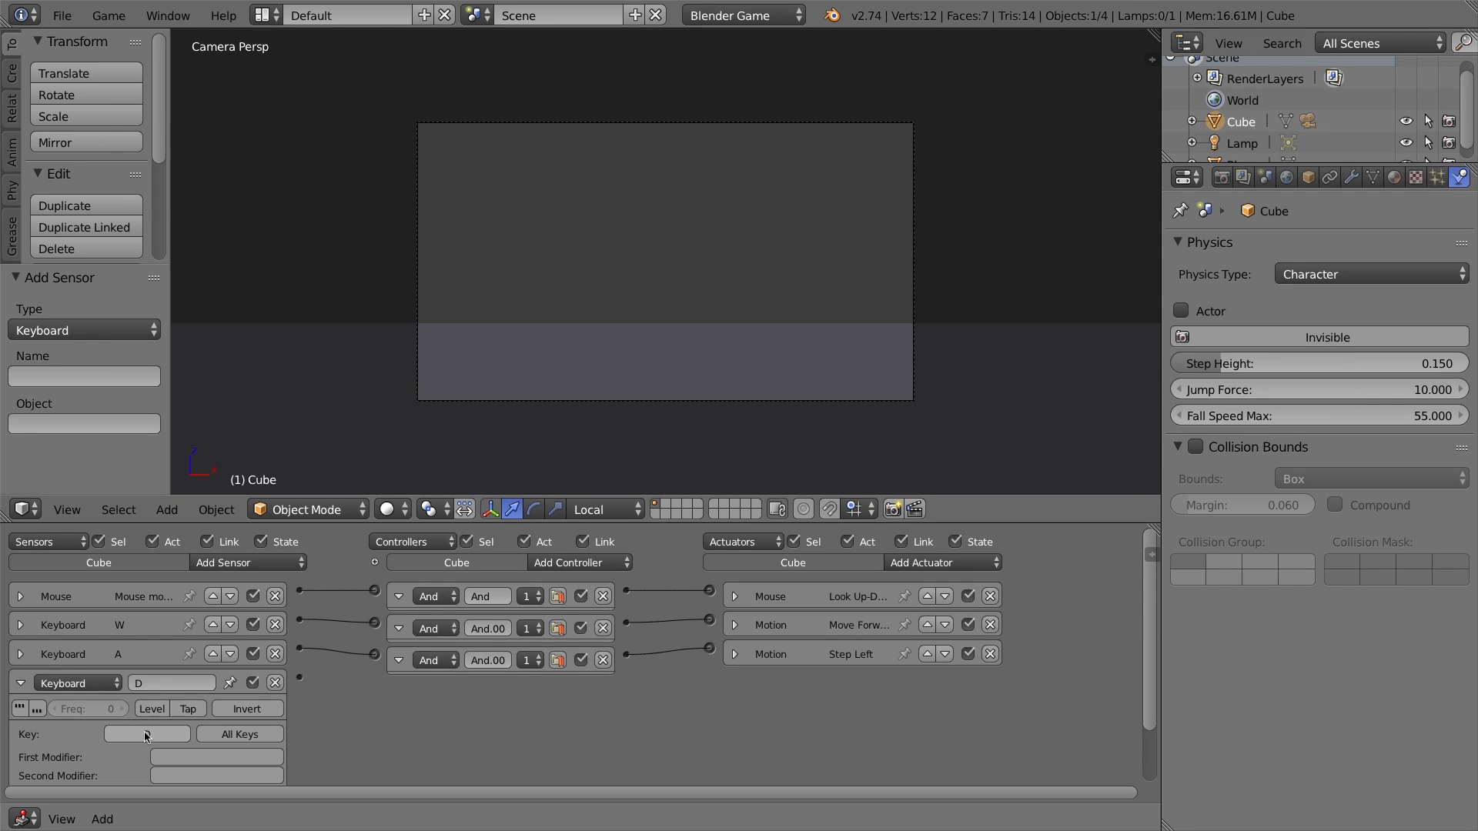
Add a Motion actuator to the cube, set to Character Motion with an X location of 0.50
click(924, 560)
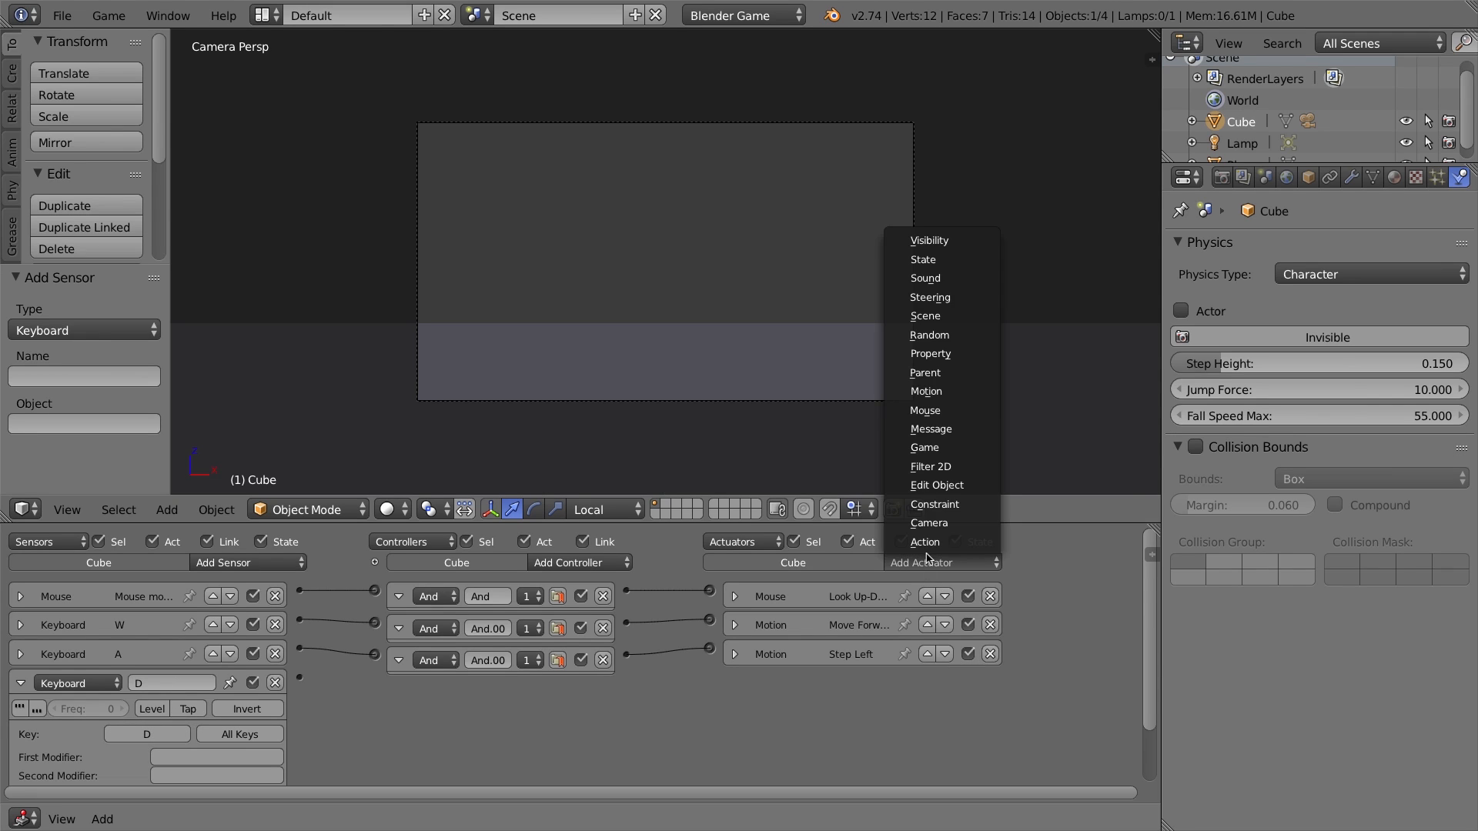
click(974, 391)
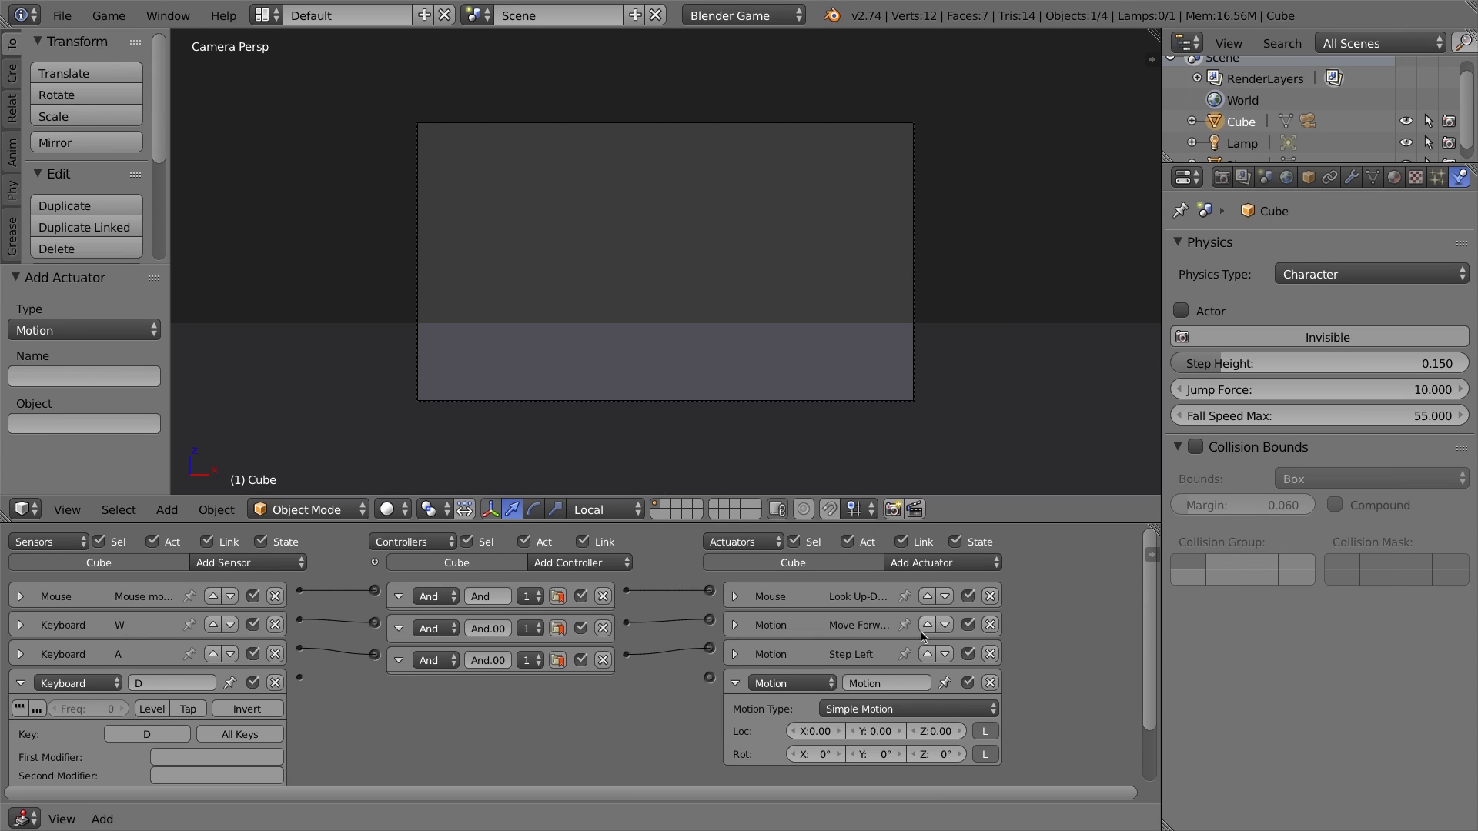
click(885, 708)
click(889, 650)
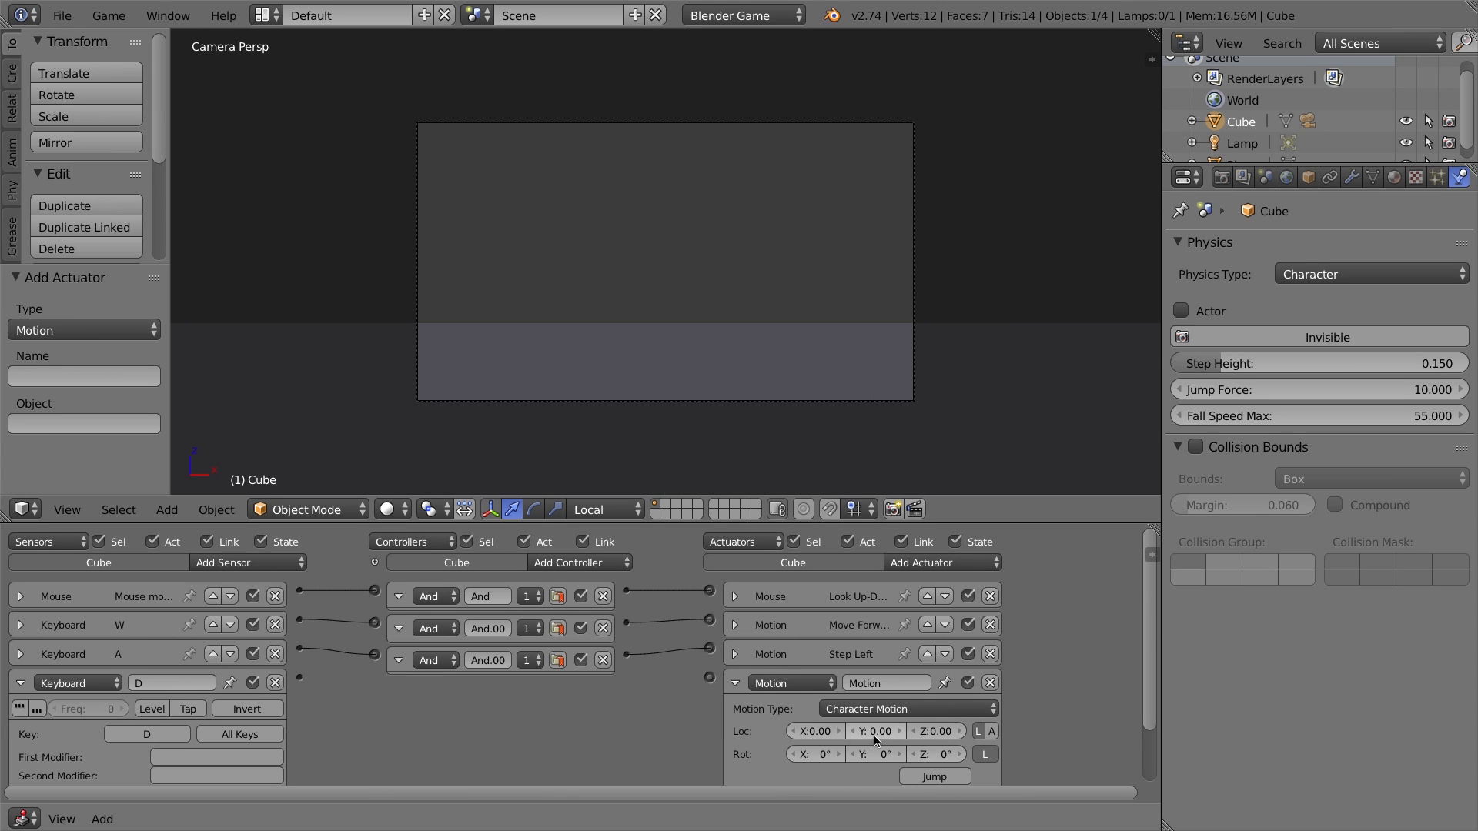
click(822, 733)
key(BackSpace)
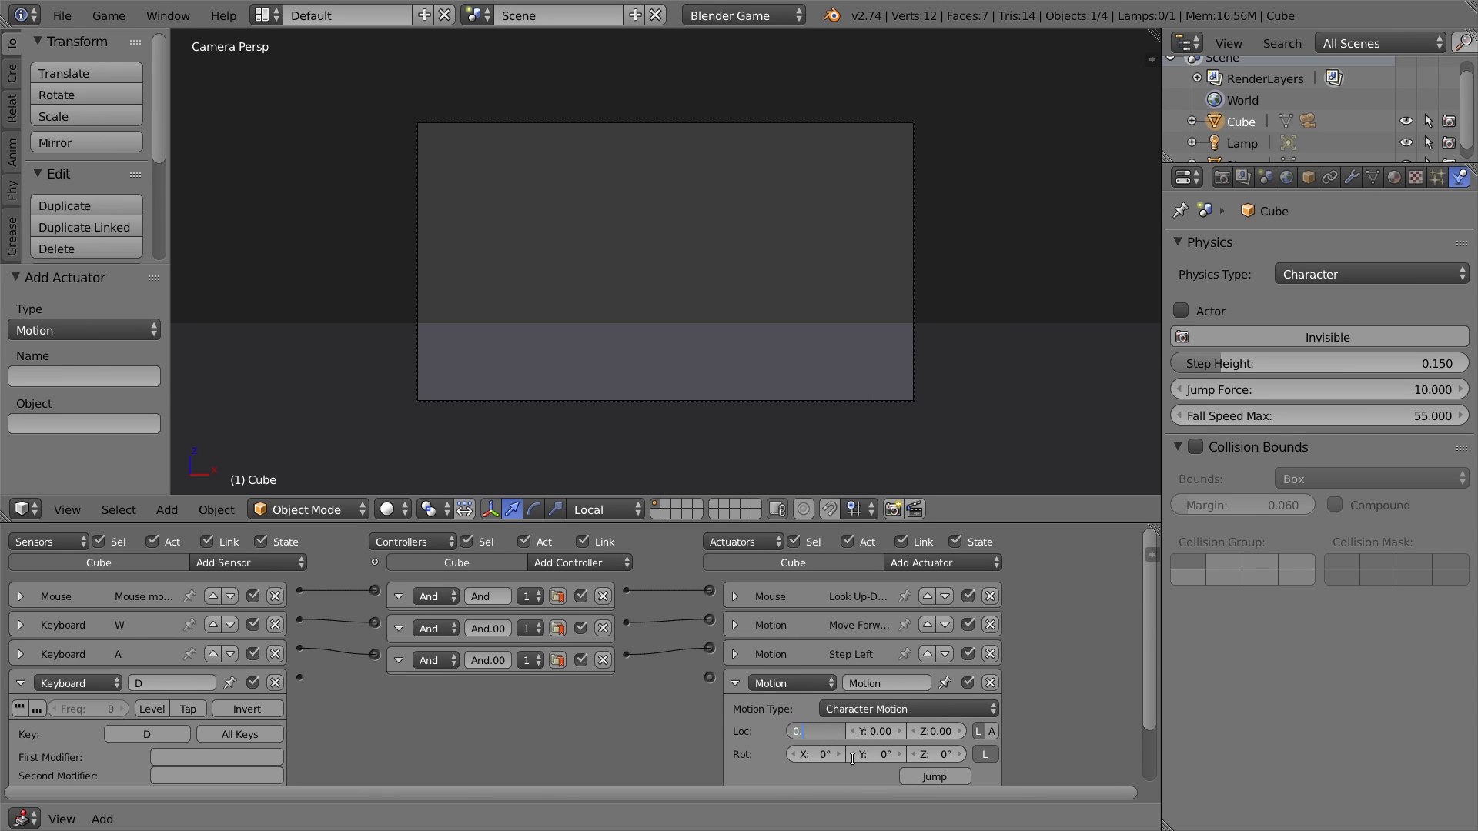
text(5)
key(Return)
Enlarge the logic editor, then link the D sensor to the new Motion actuator and collapse the sensor
drag(659, 524, 661, 364)
drag(299, 517, 708, 516)
click(20, 524)
Rename the D key's Motion actuator to "Step Right" and collapse it
click(883, 523)
text(Step)
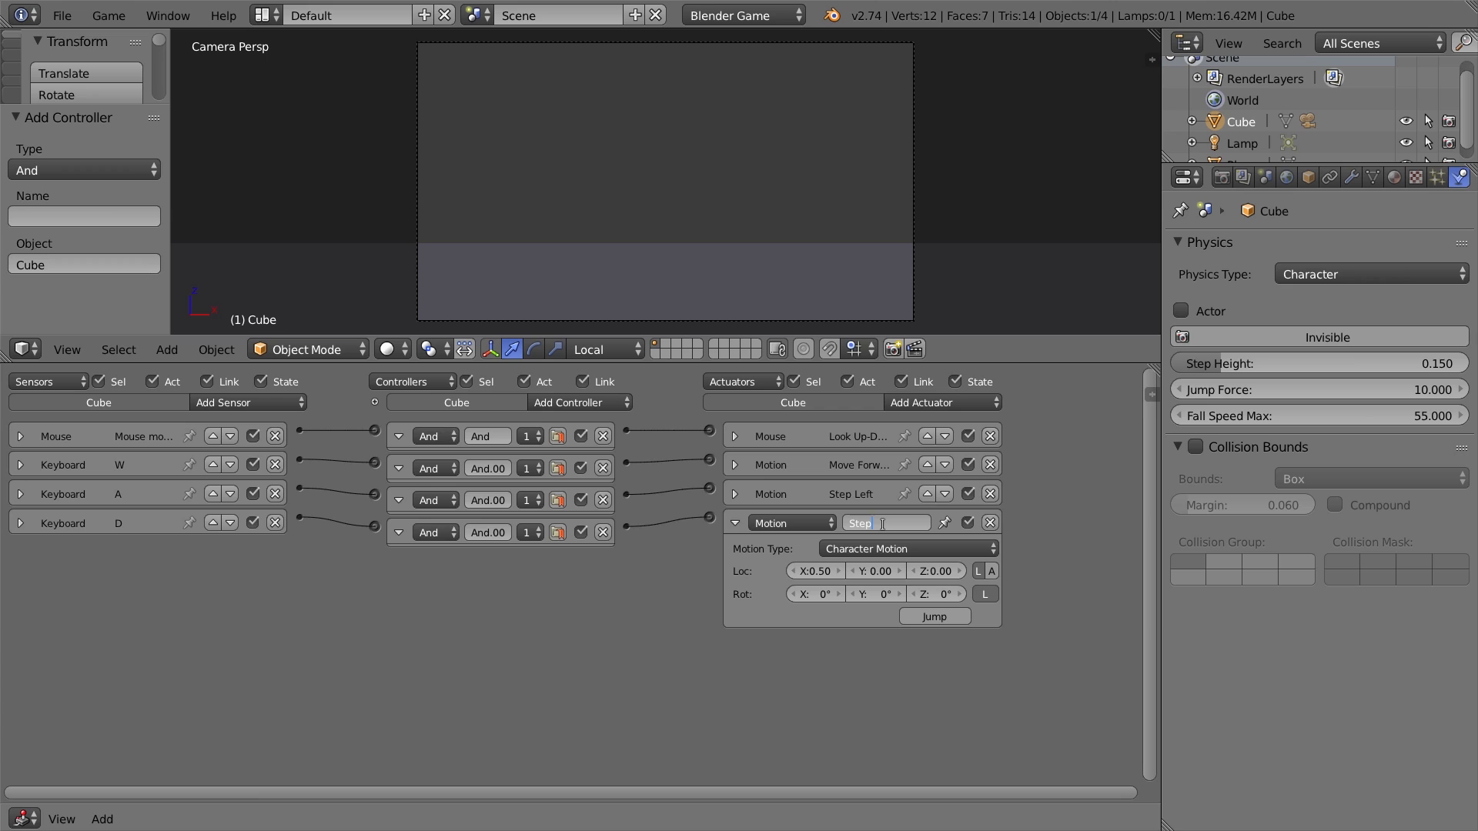
text( Right)
key(Return)
click(736, 524)
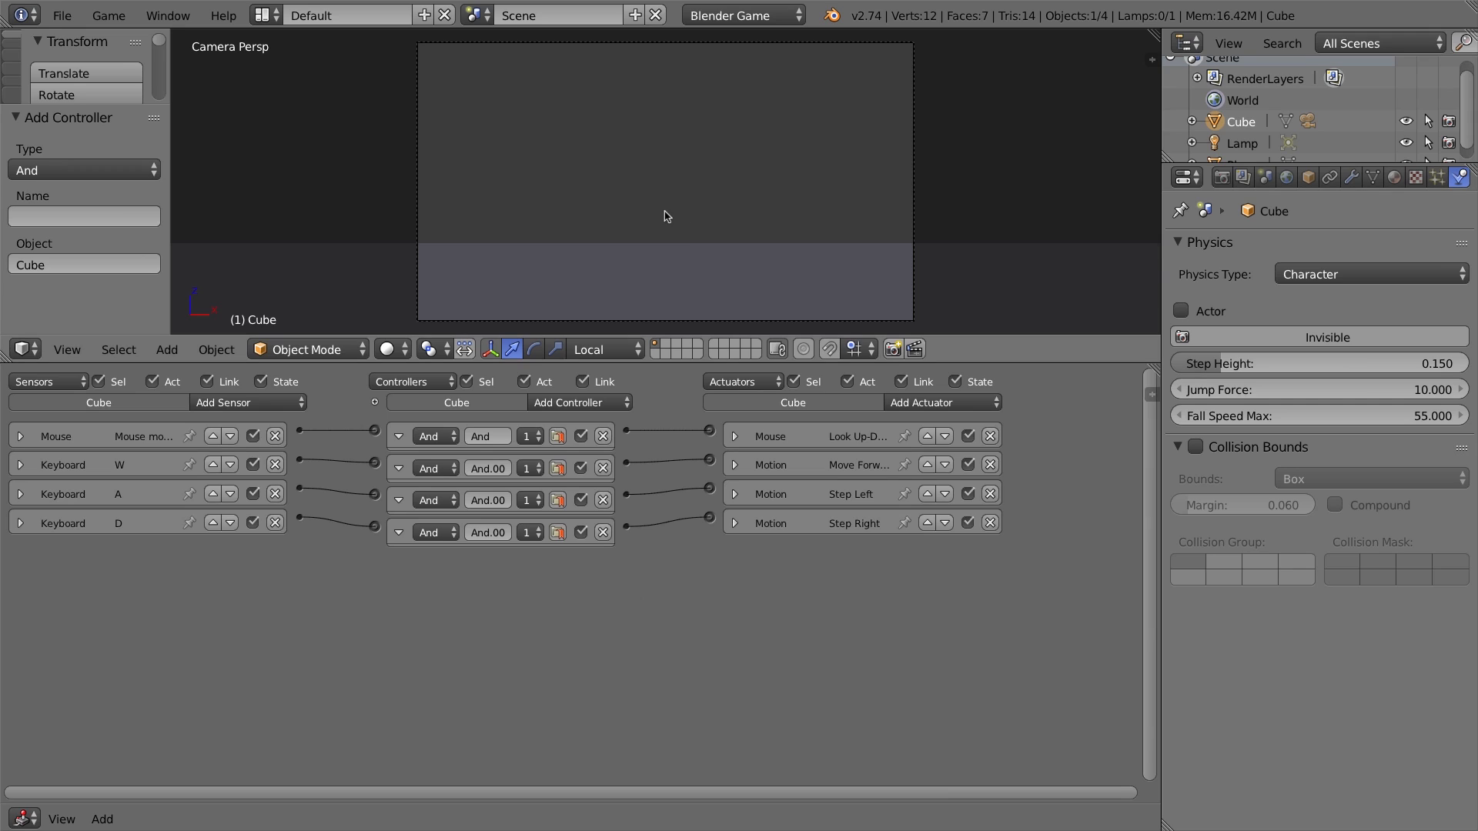
Run the game to test the cube's sideways movement
key(p)
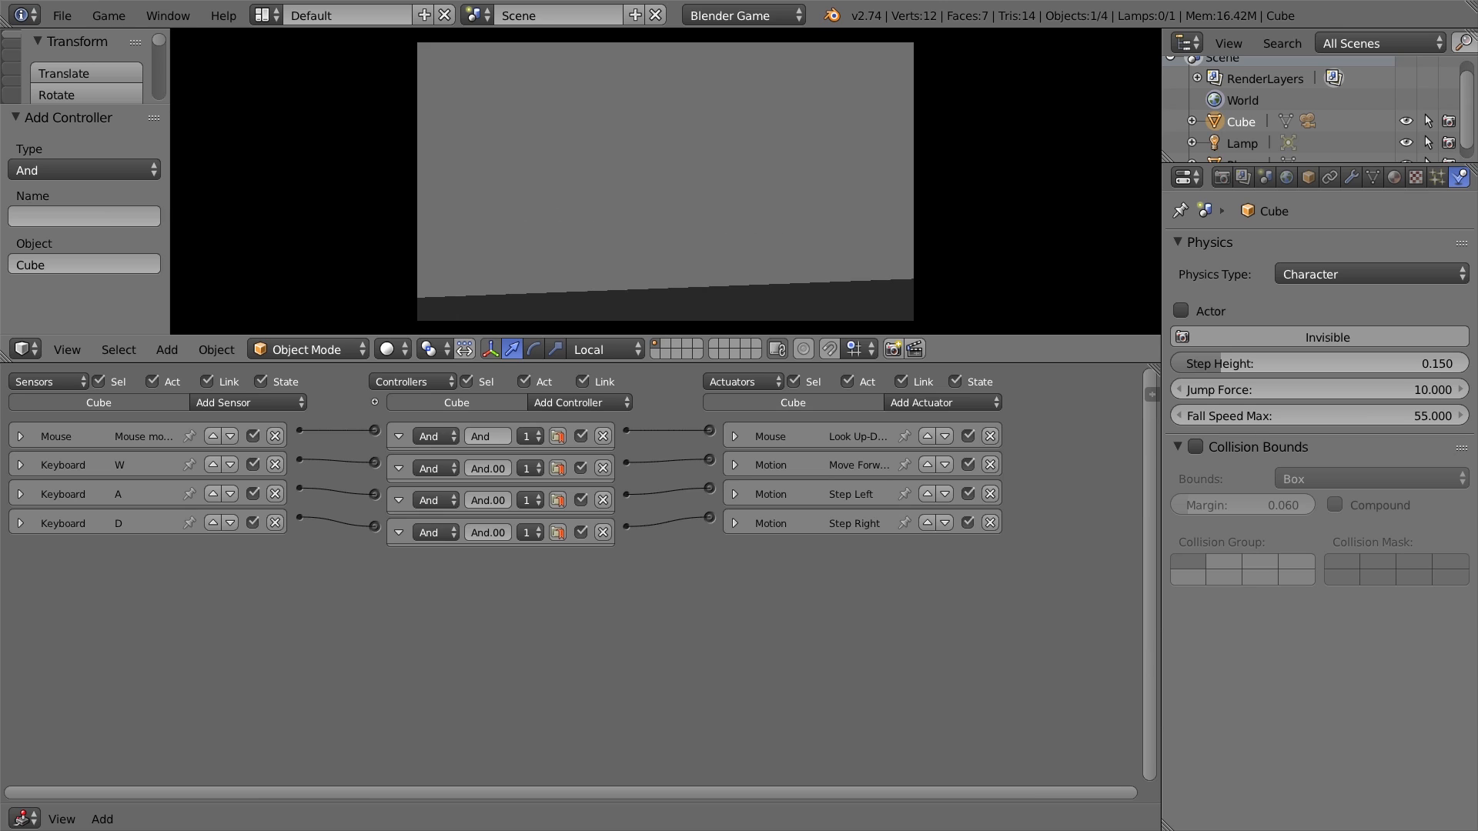
key(Escape)
Add another Keyboard sensor to the cube and assign it the S key
click(267, 403)
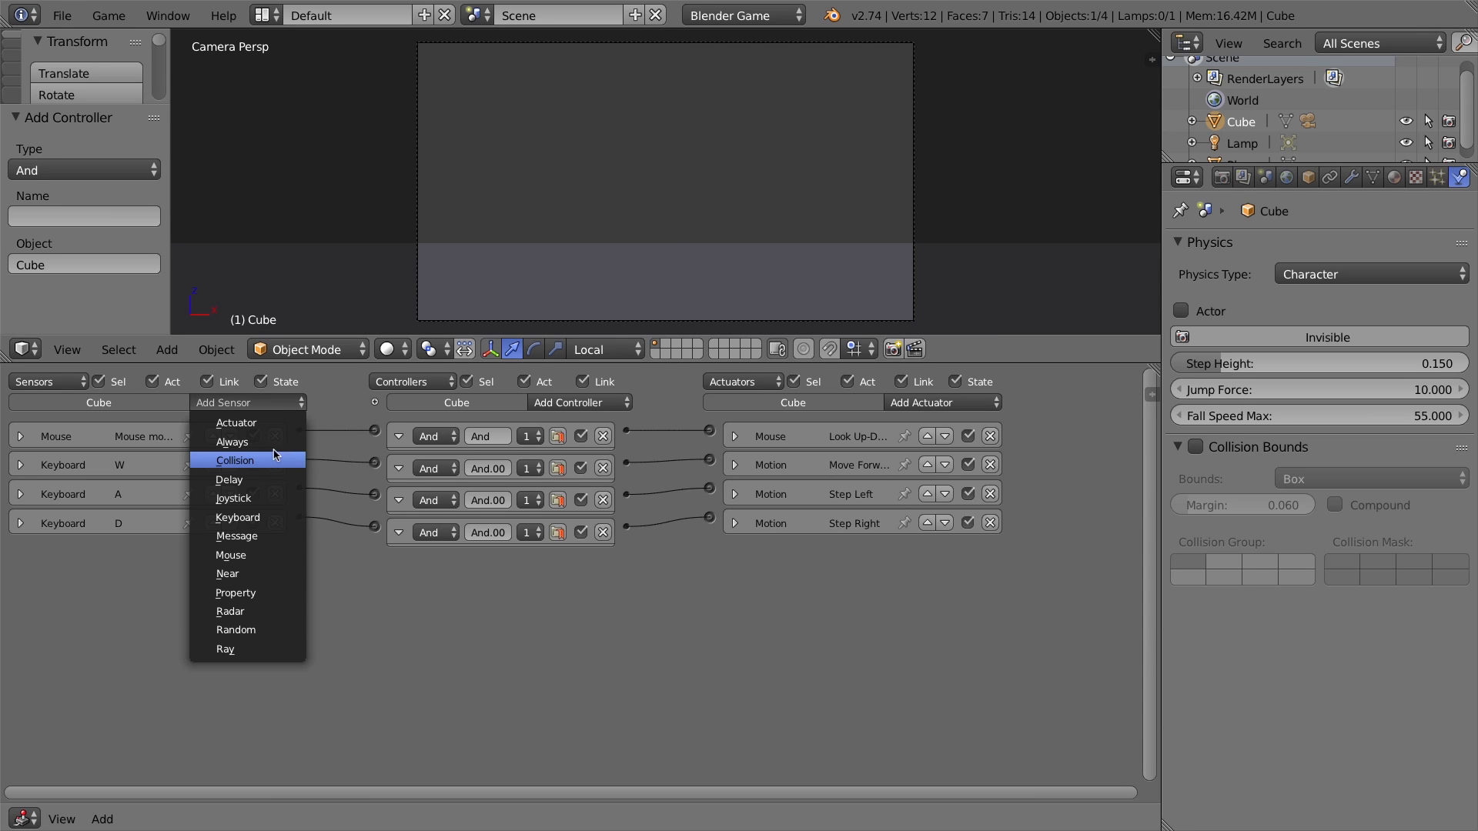
click(239, 517)
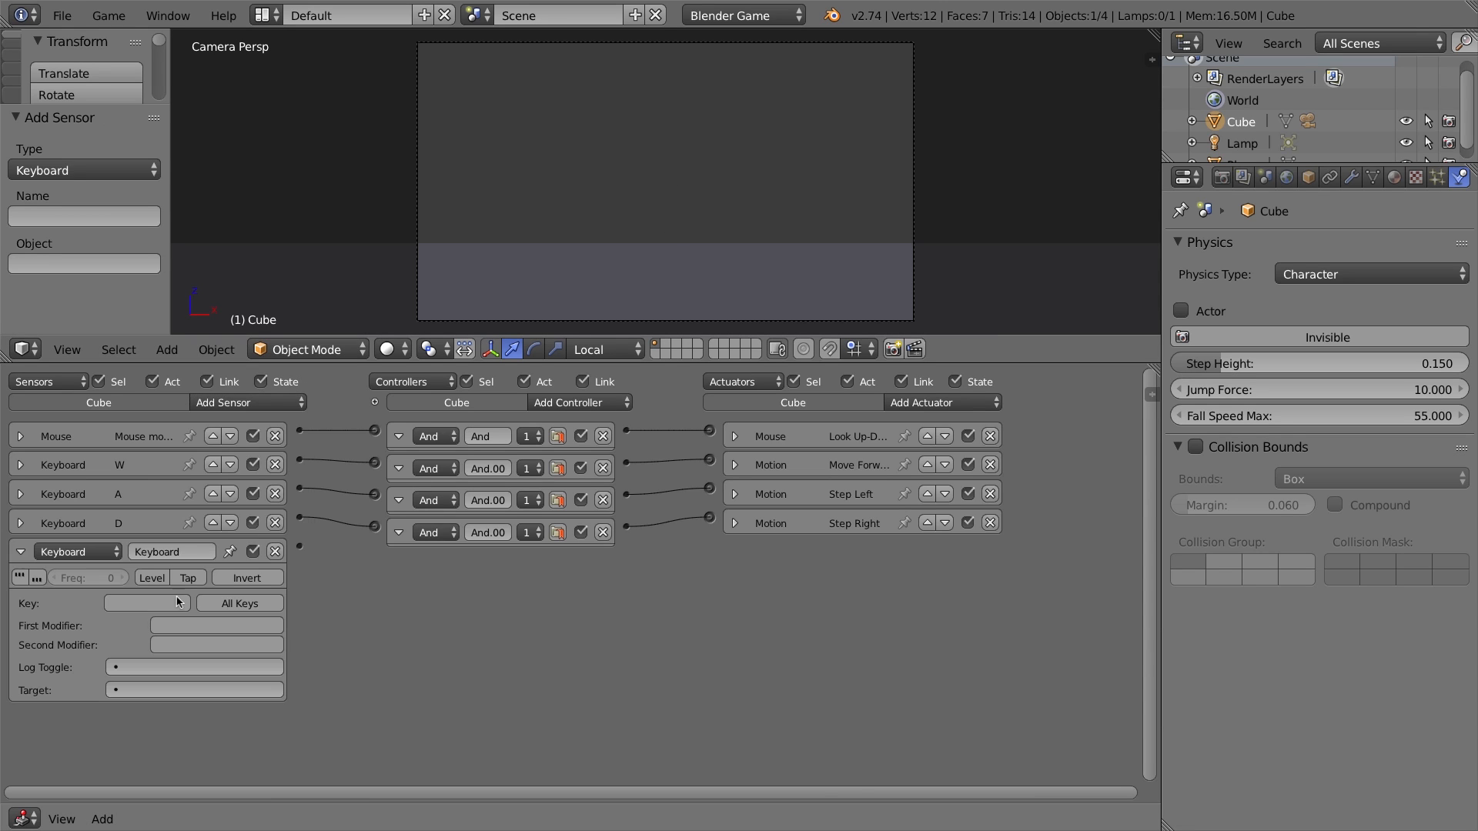
key(s)
Add a Motion actuator linked to the S key's sensor and set its motion type to Character Motion
click(911, 405)
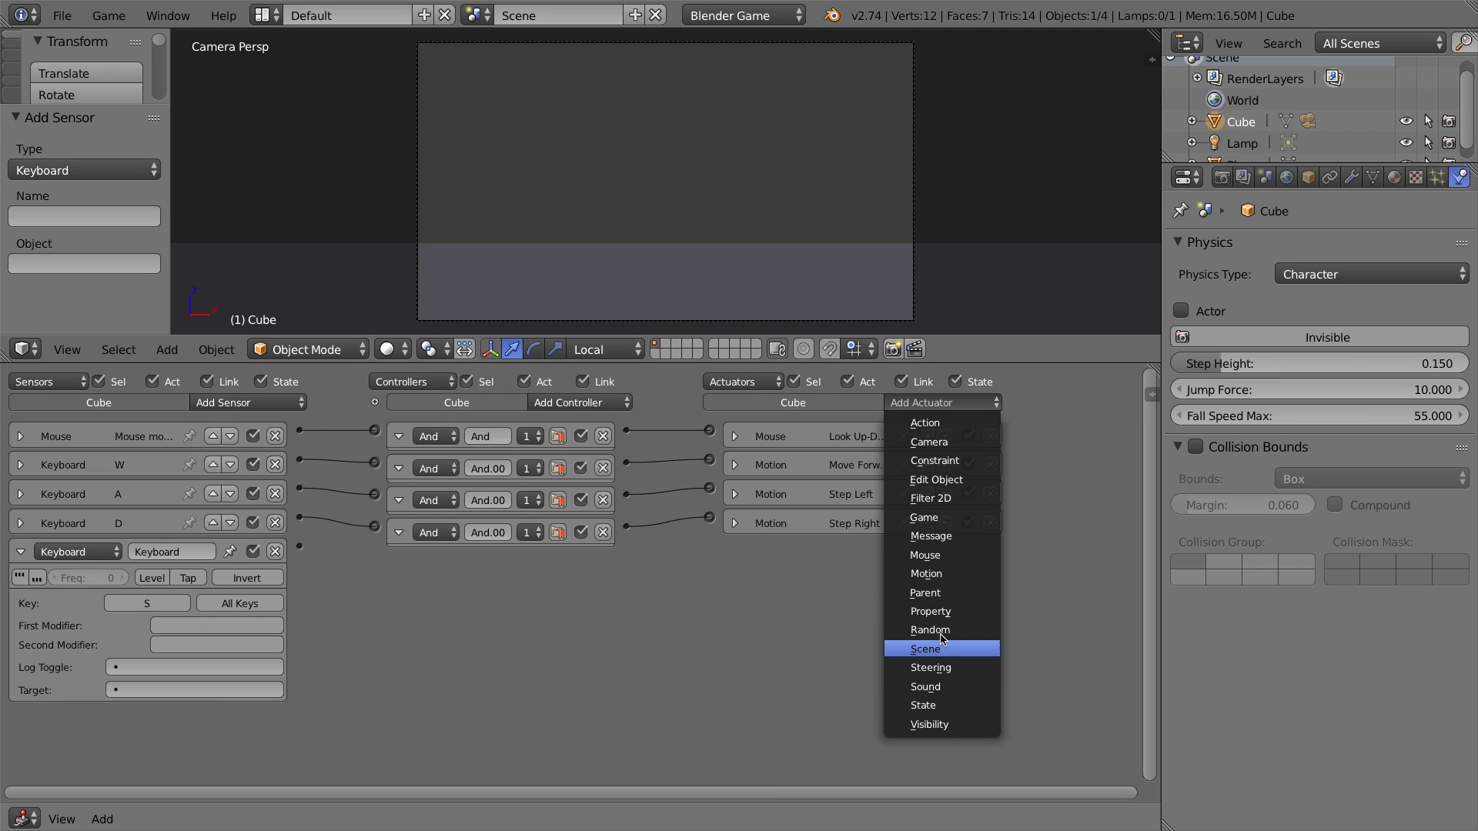
click(928, 573)
drag(301, 546, 709, 546)
click(899, 578)
click(899, 520)
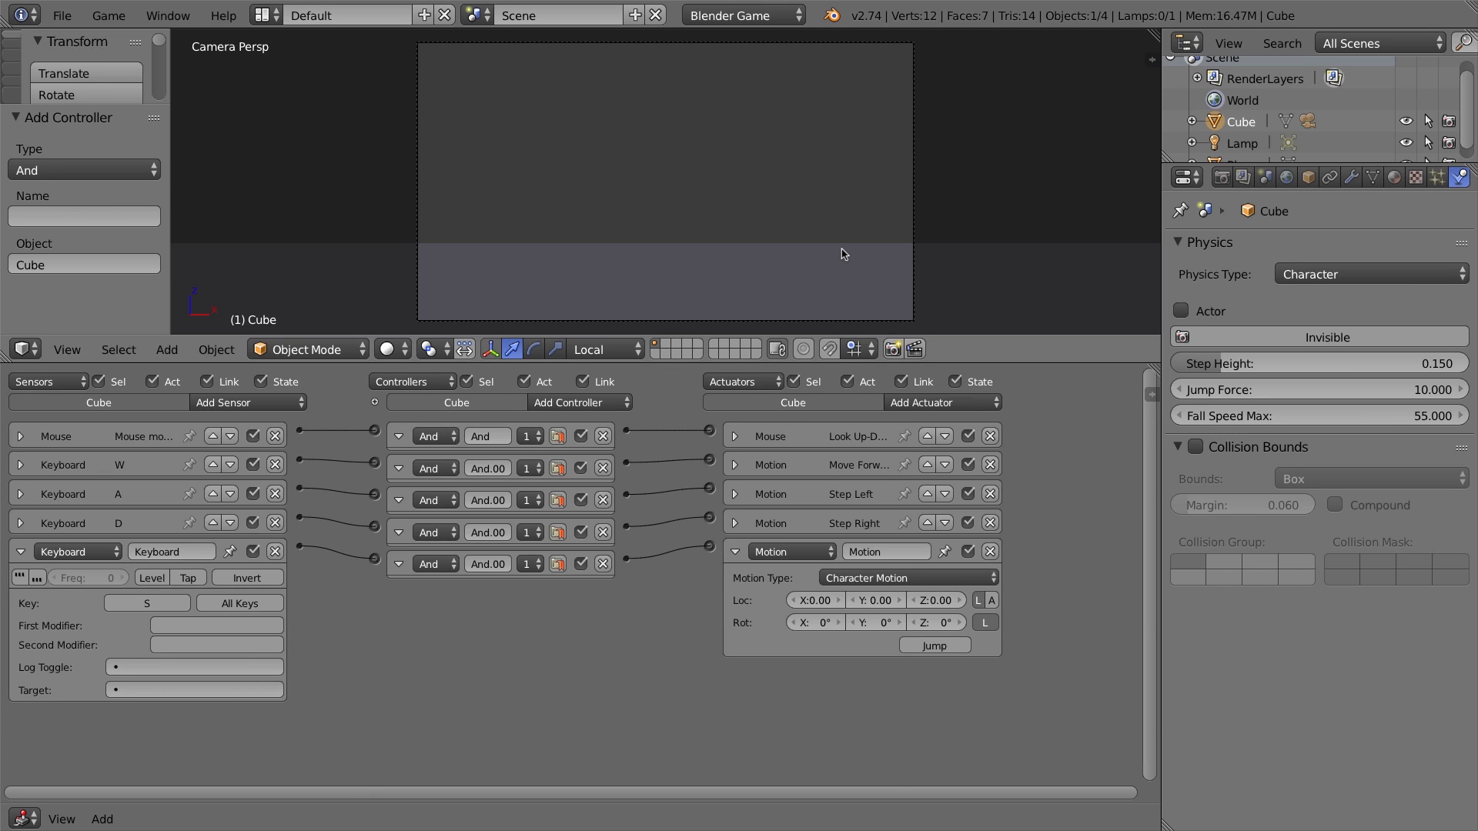
Check the Move Forward actuator's values and set the S key actuator's Y location to -0.50
key(KP_0)
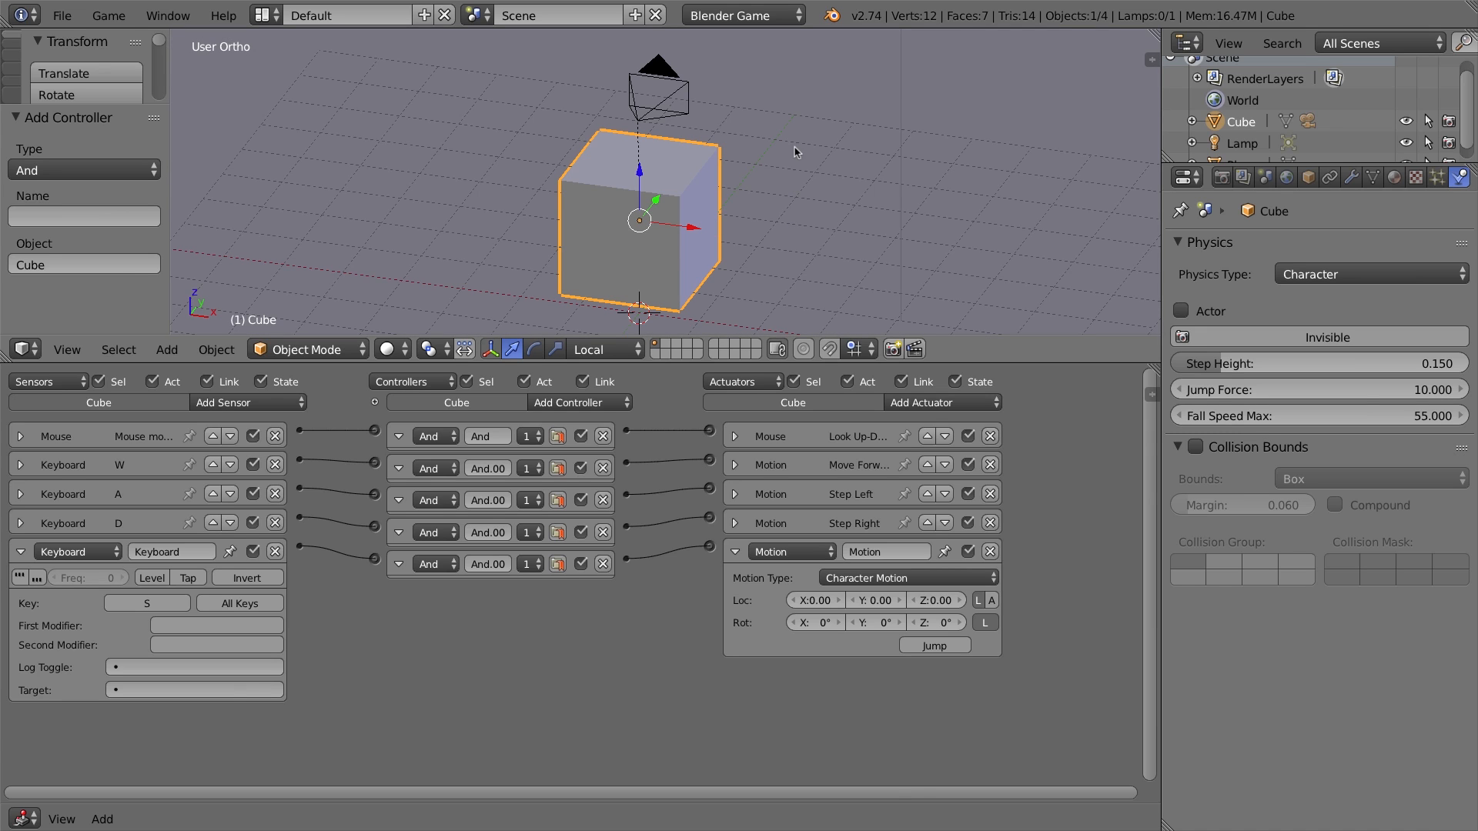
middle_drag(686, 208, 614, 207)
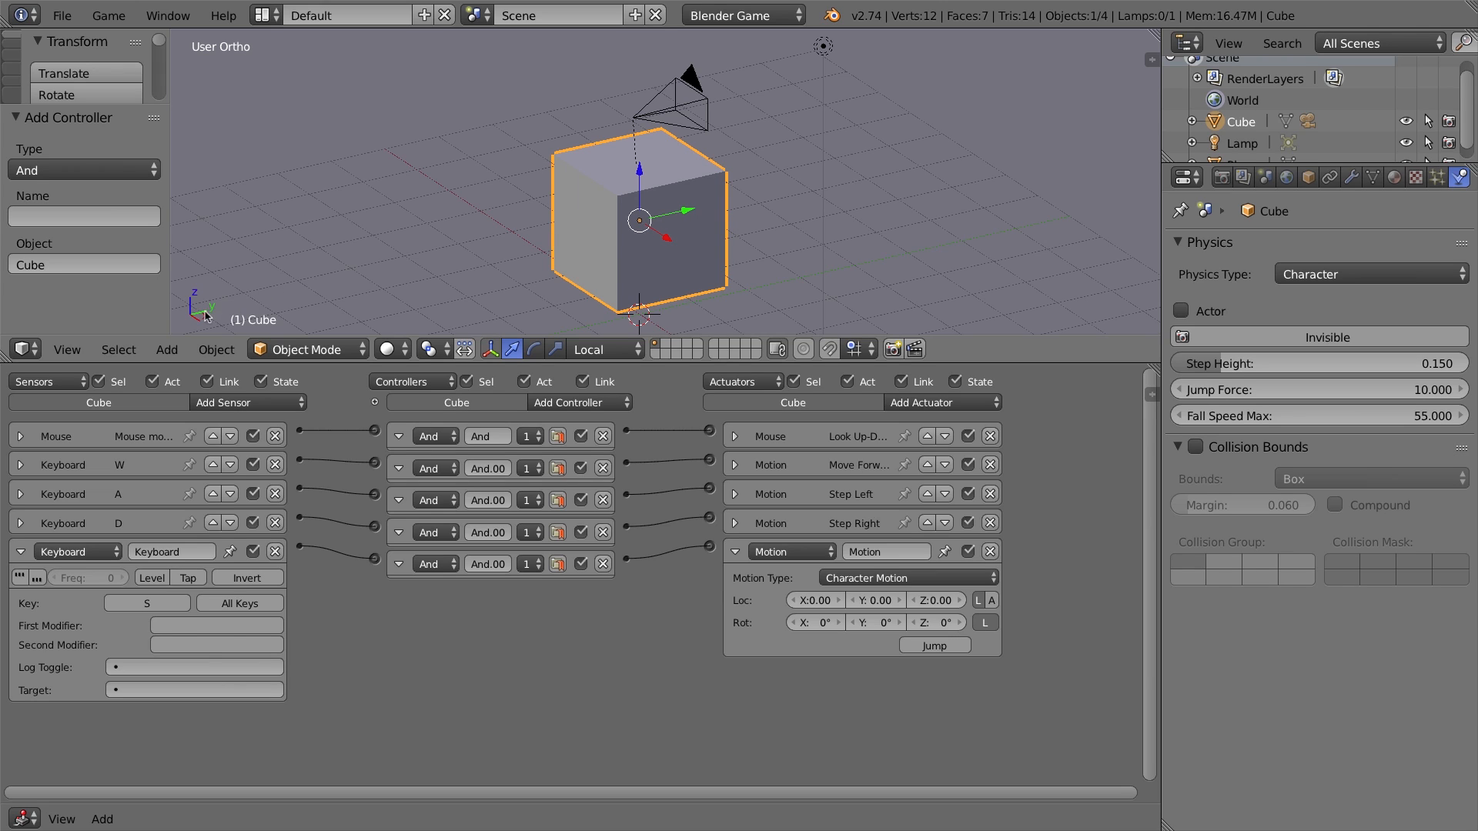
click(879, 604)
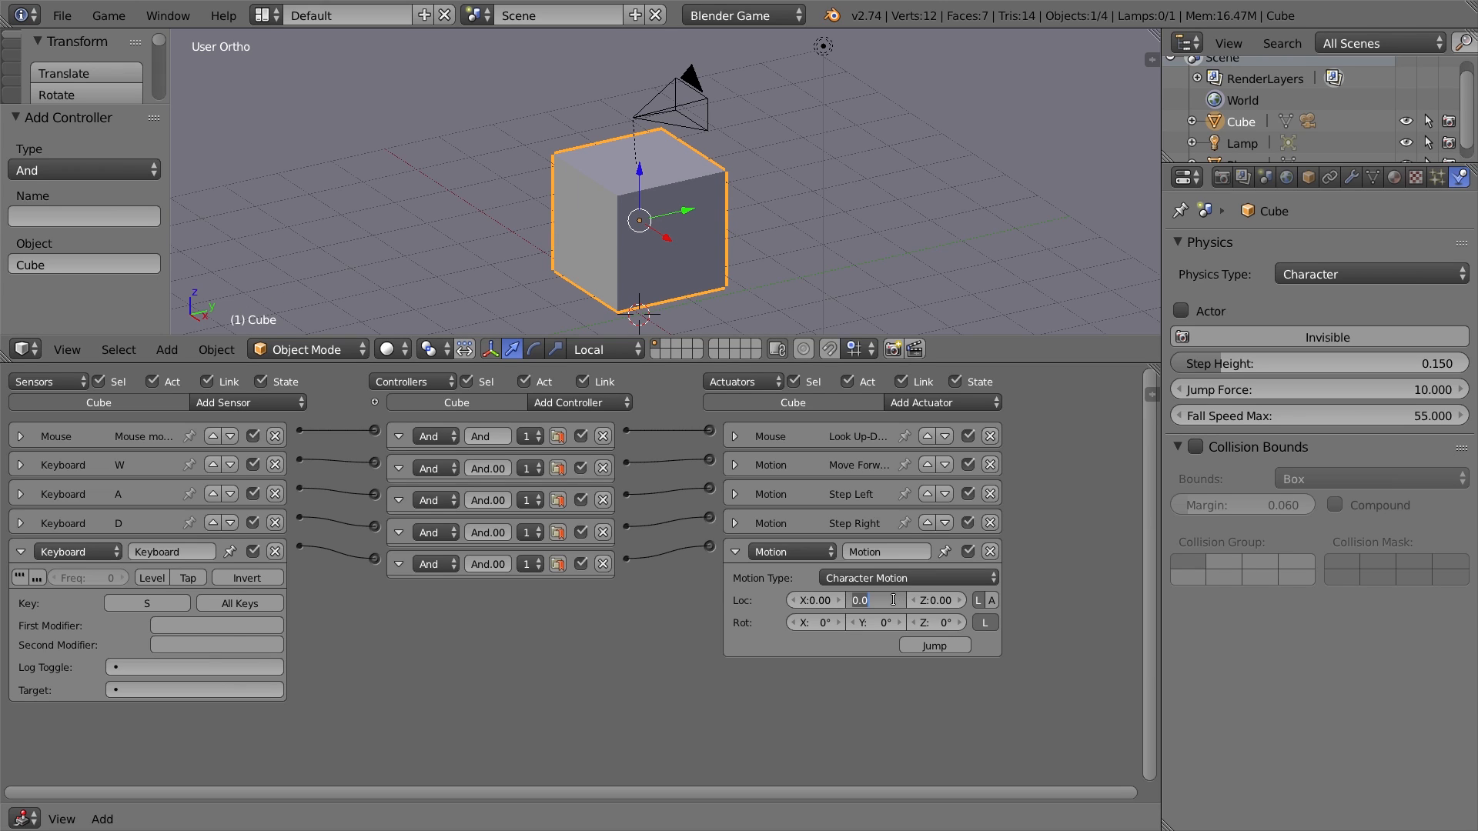
click(734, 465)
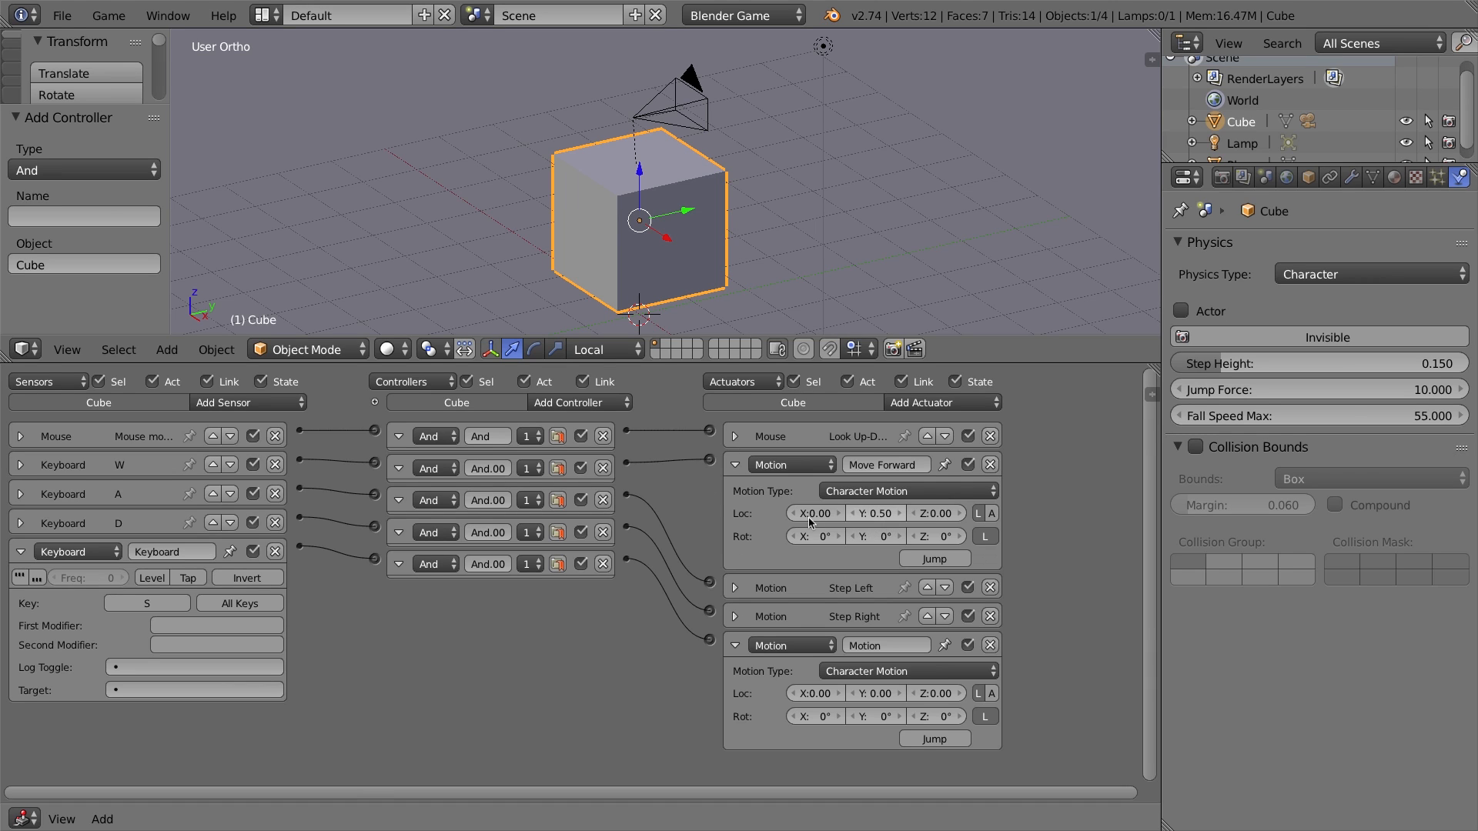
click(735, 466)
click(880, 606)
text(-)
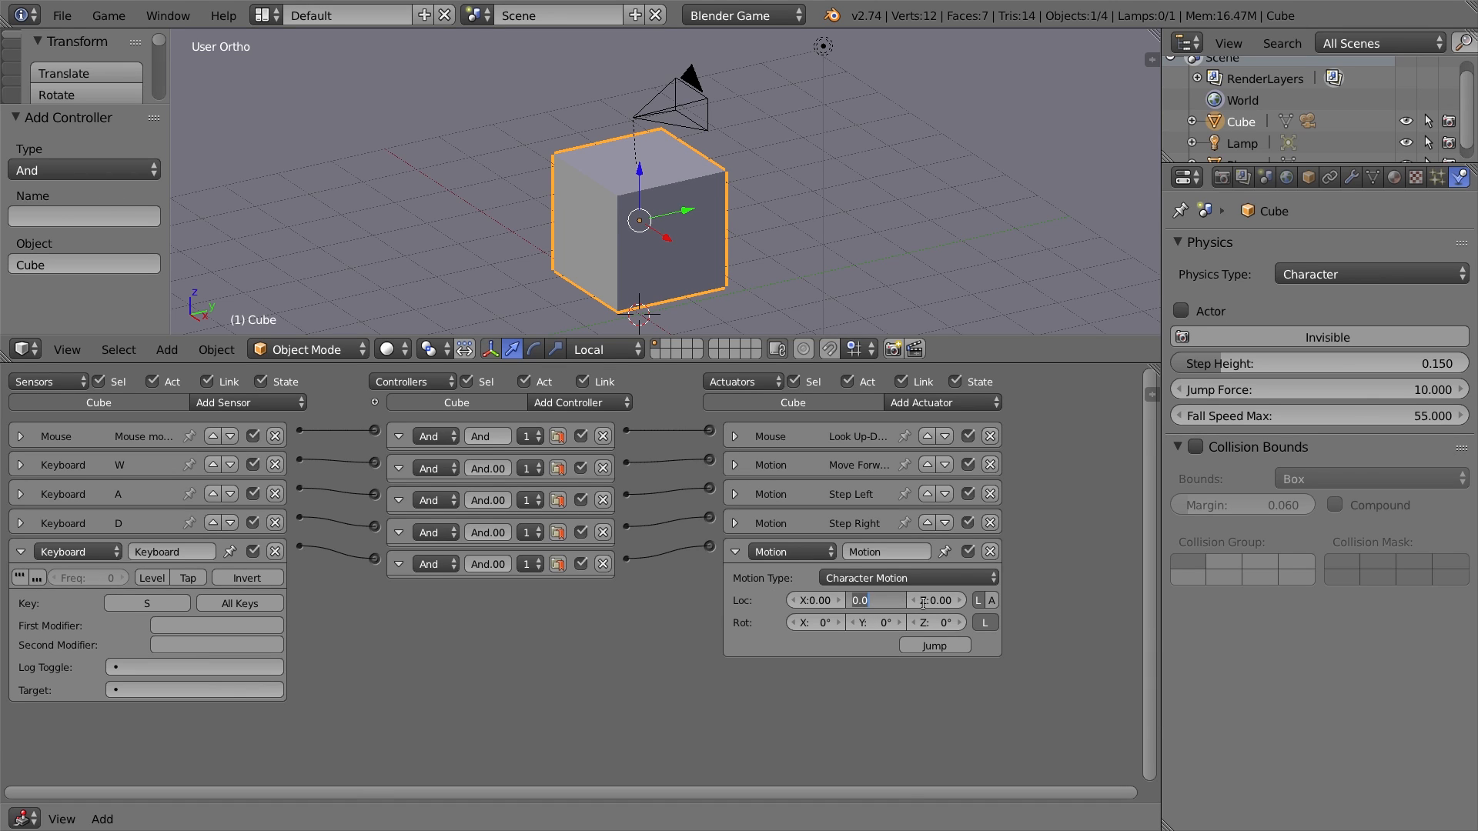
text(0.5)
key(Return)
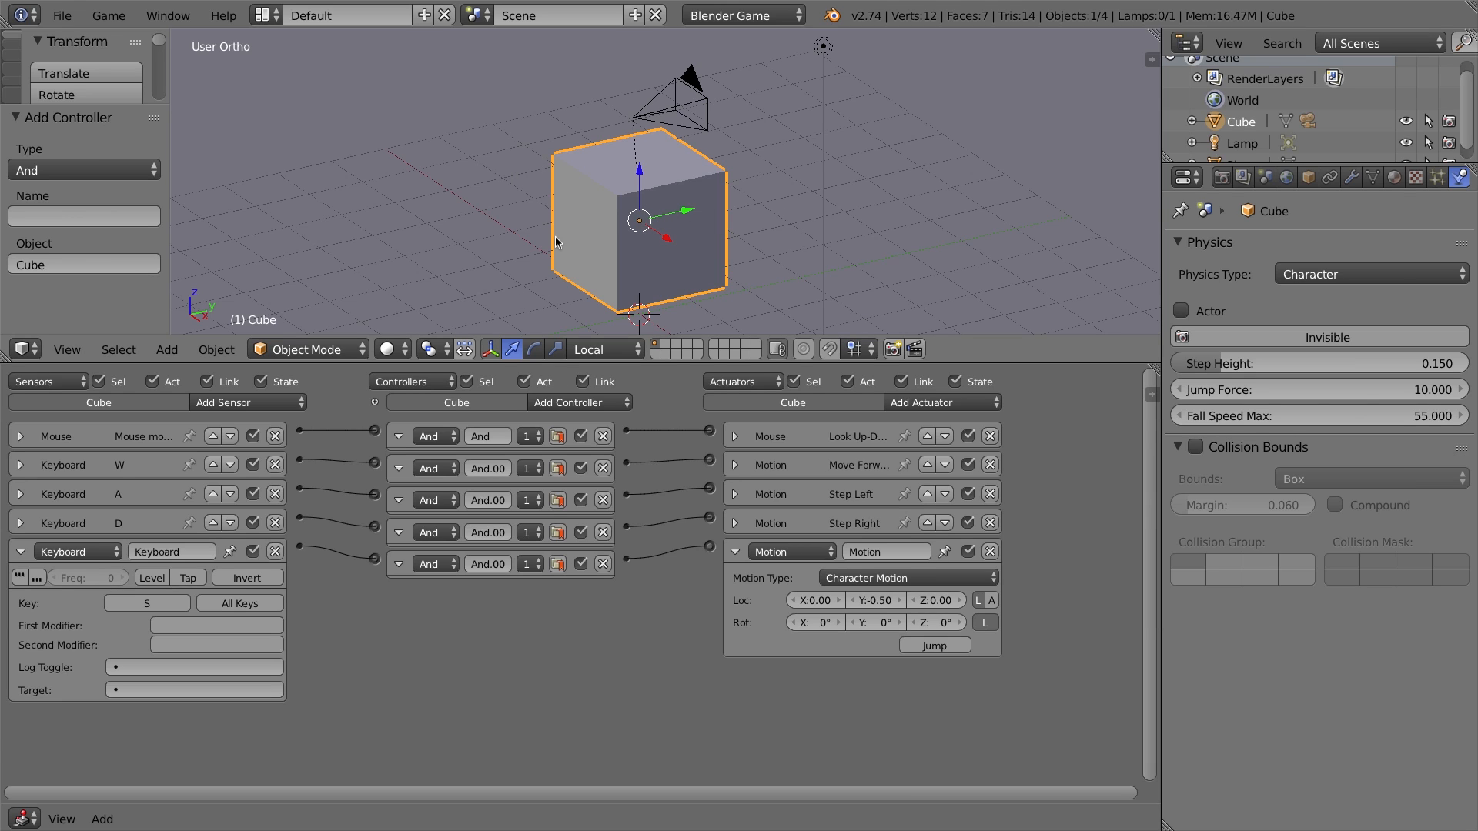
Run the game from the camera view to test the cube's backward movement
key(KP_0)
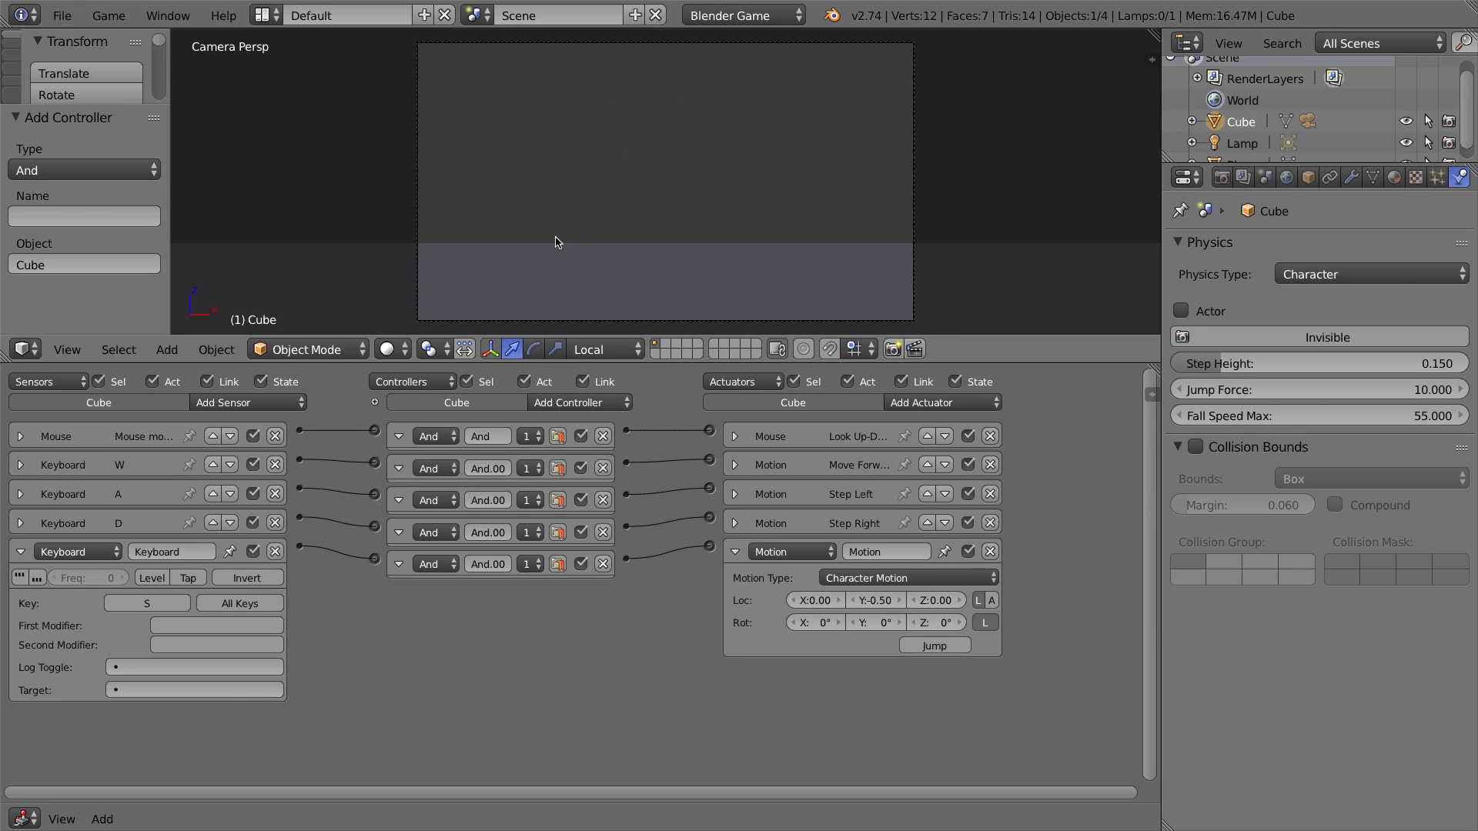
key(p)
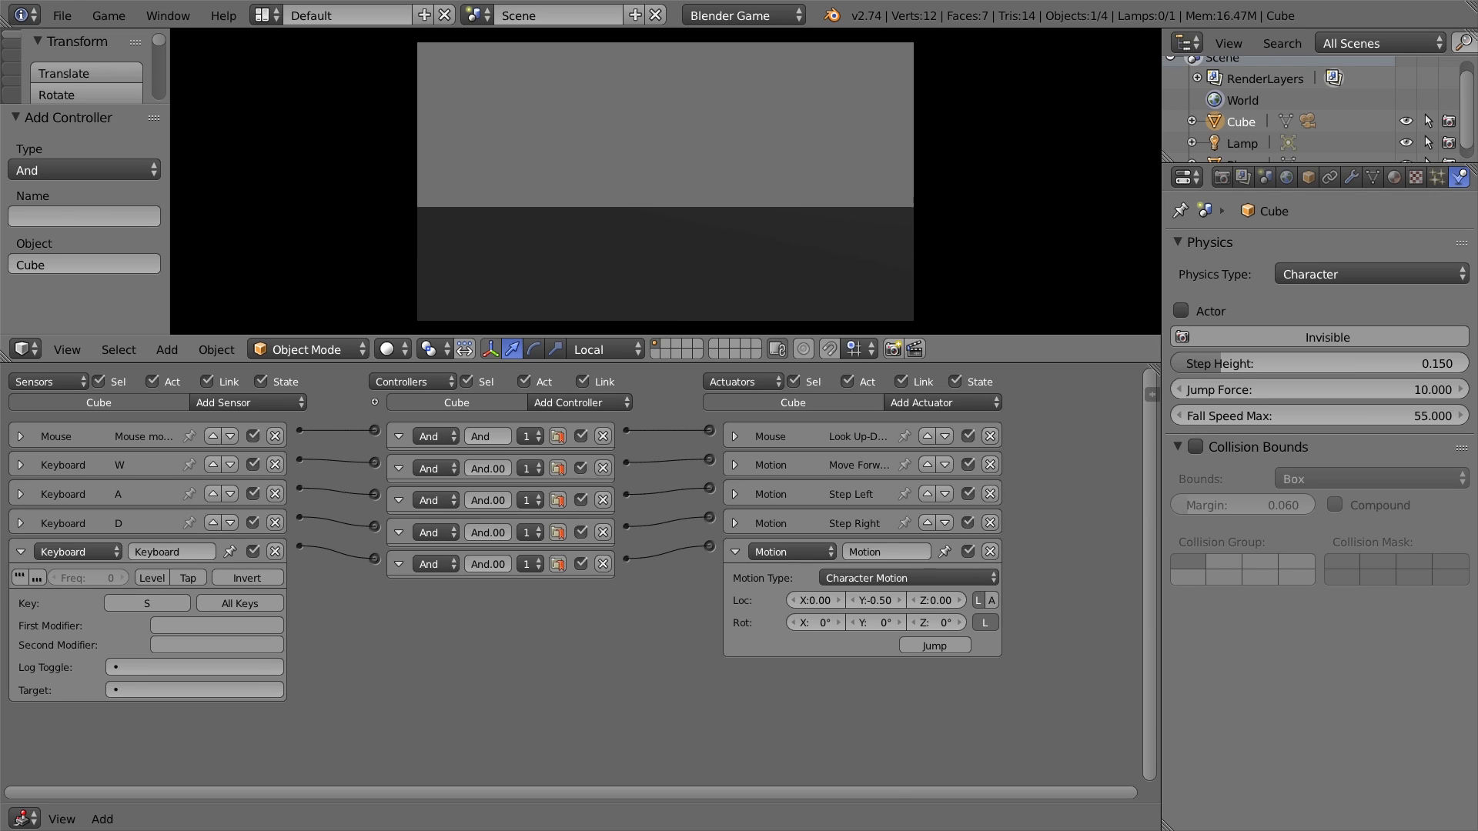
key(Escape)
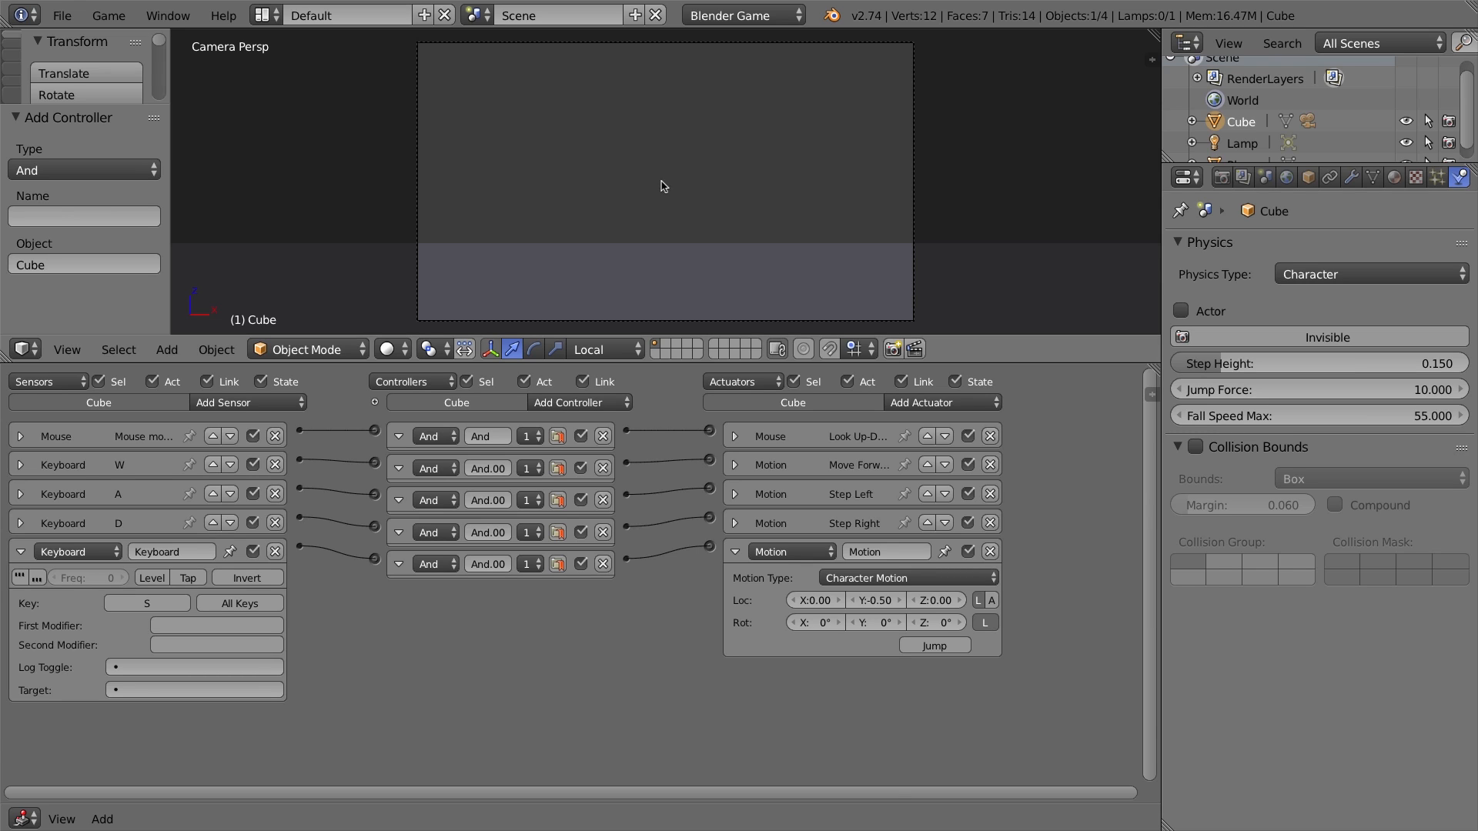
Scale the ground plane up by a factor of 2
key(KP_0)
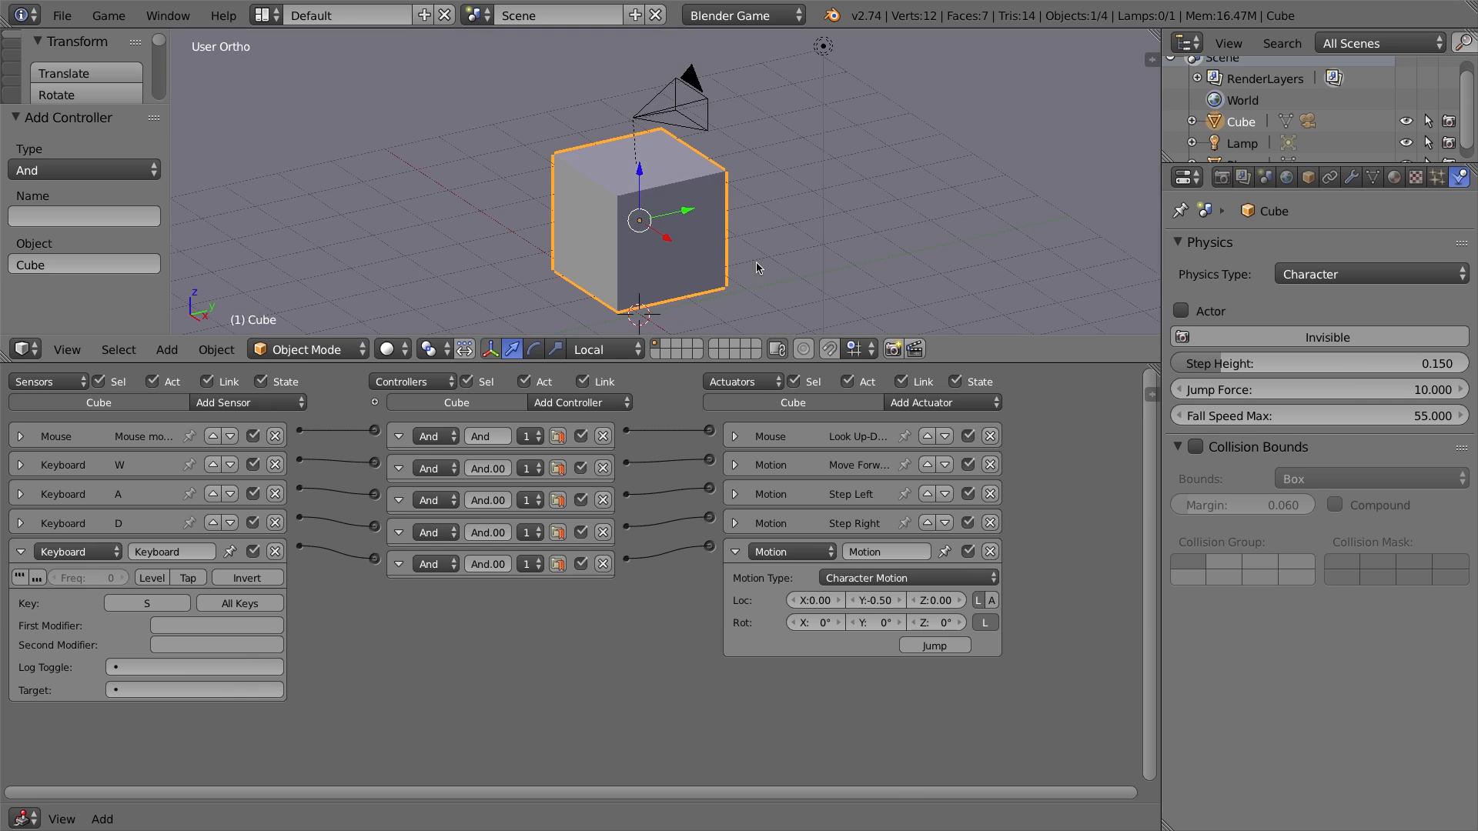
scroll(757, 224, down, 11)
right_click(775, 158)
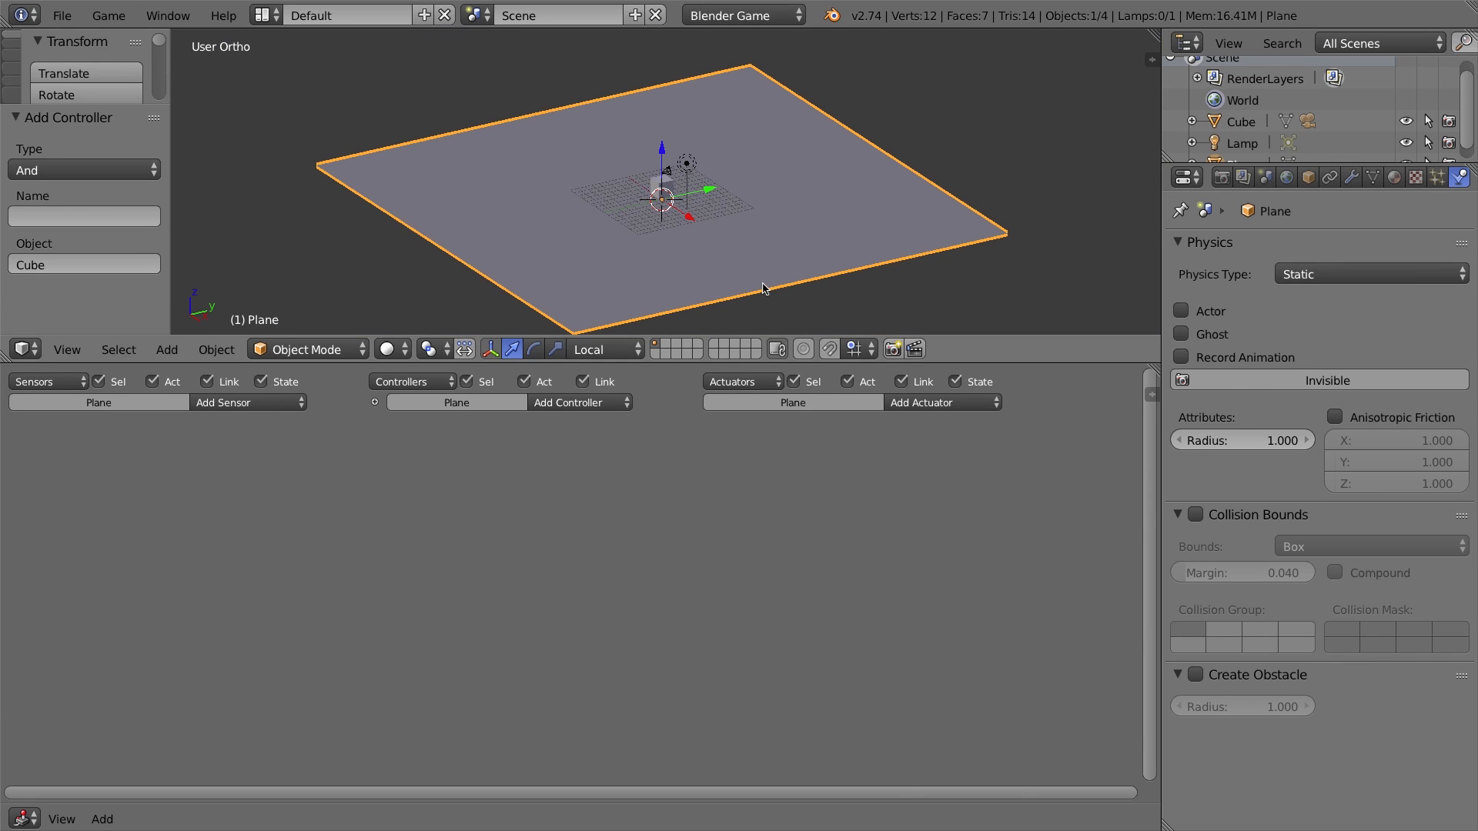
key(s)
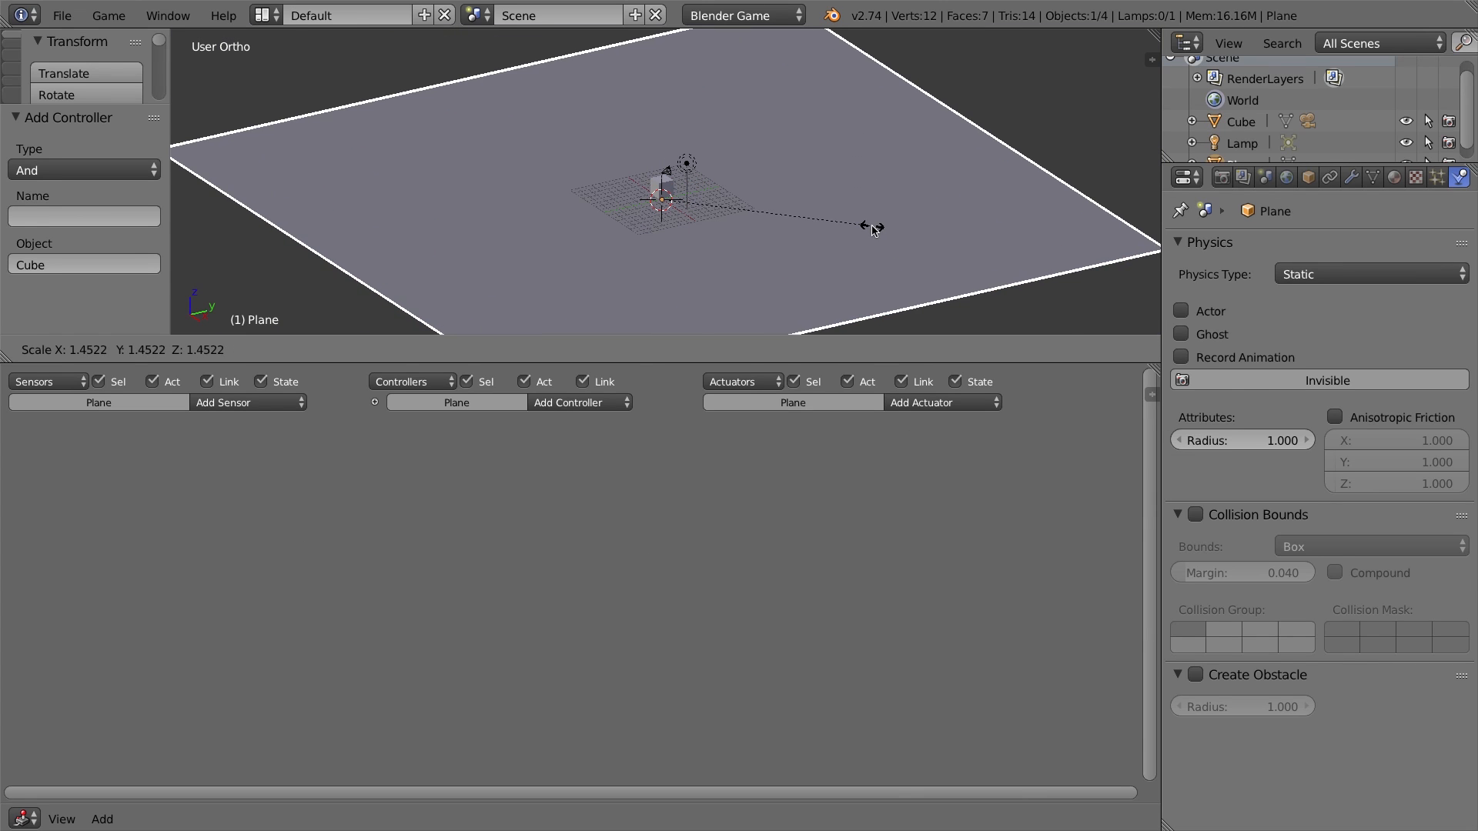
key(2)
key(Return)
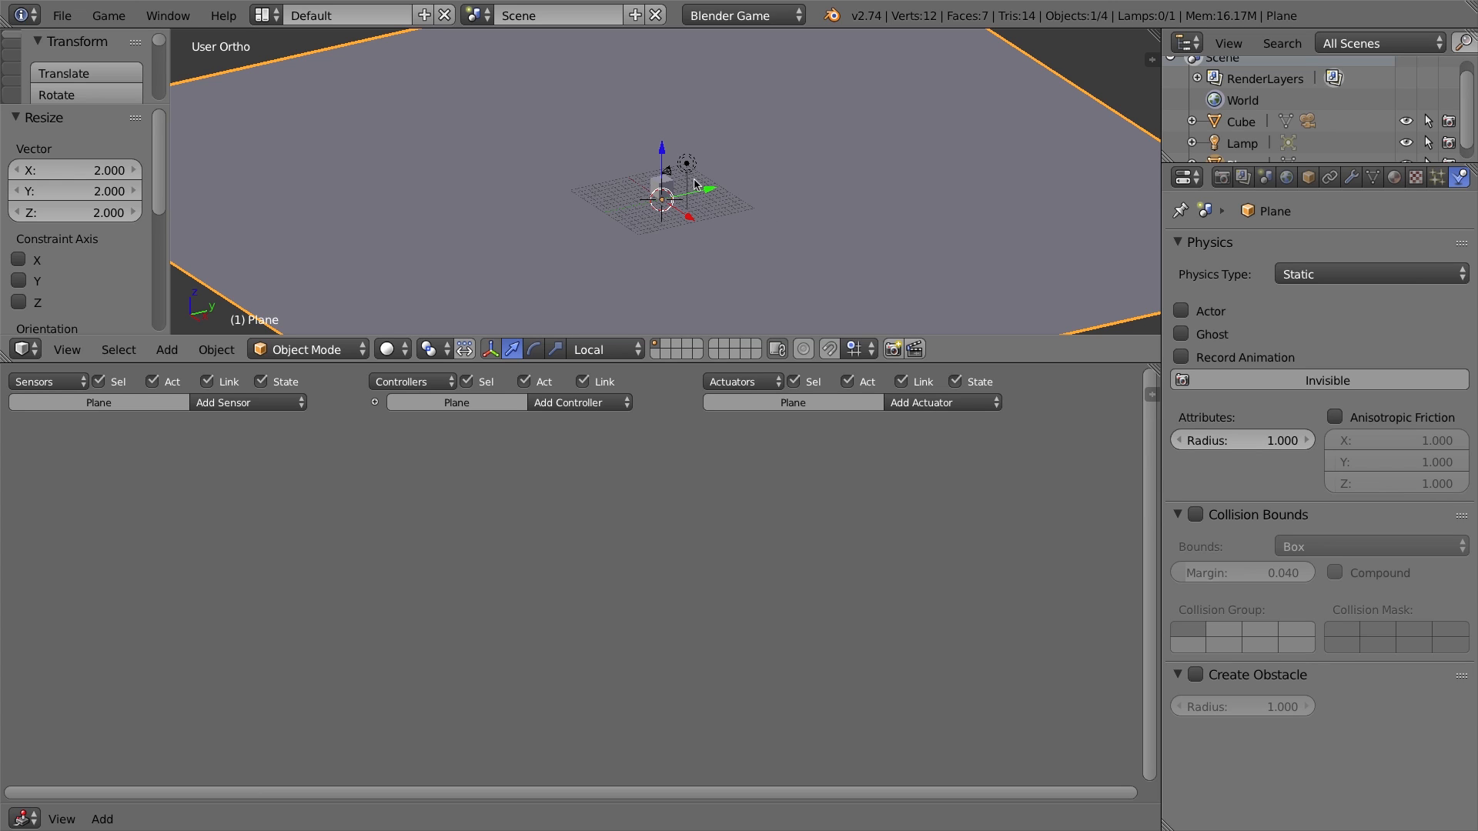
Rename the cube's expanded keyboard sensor as S and collapse it
right_click(659, 185)
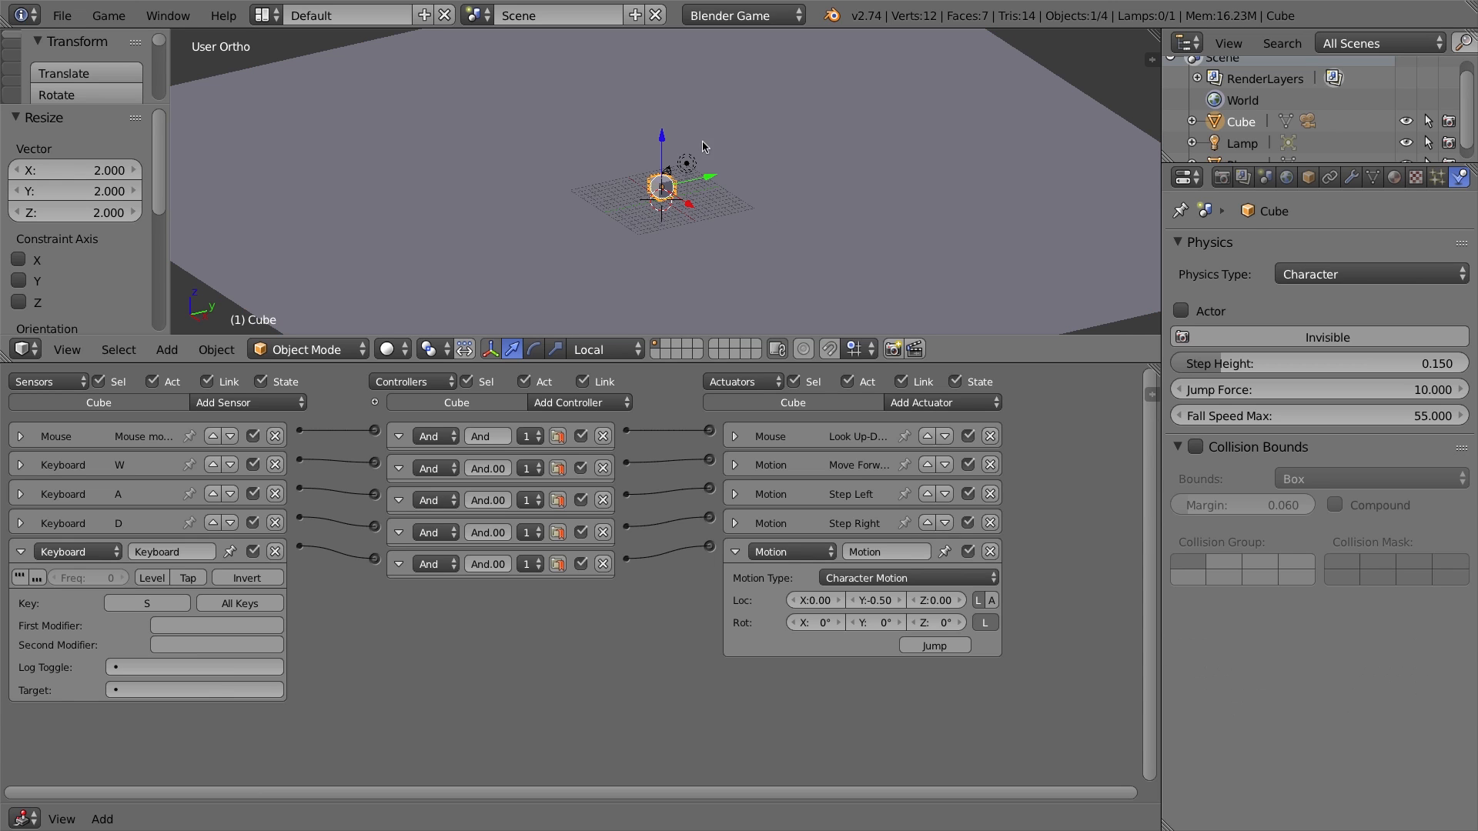
click(154, 551)
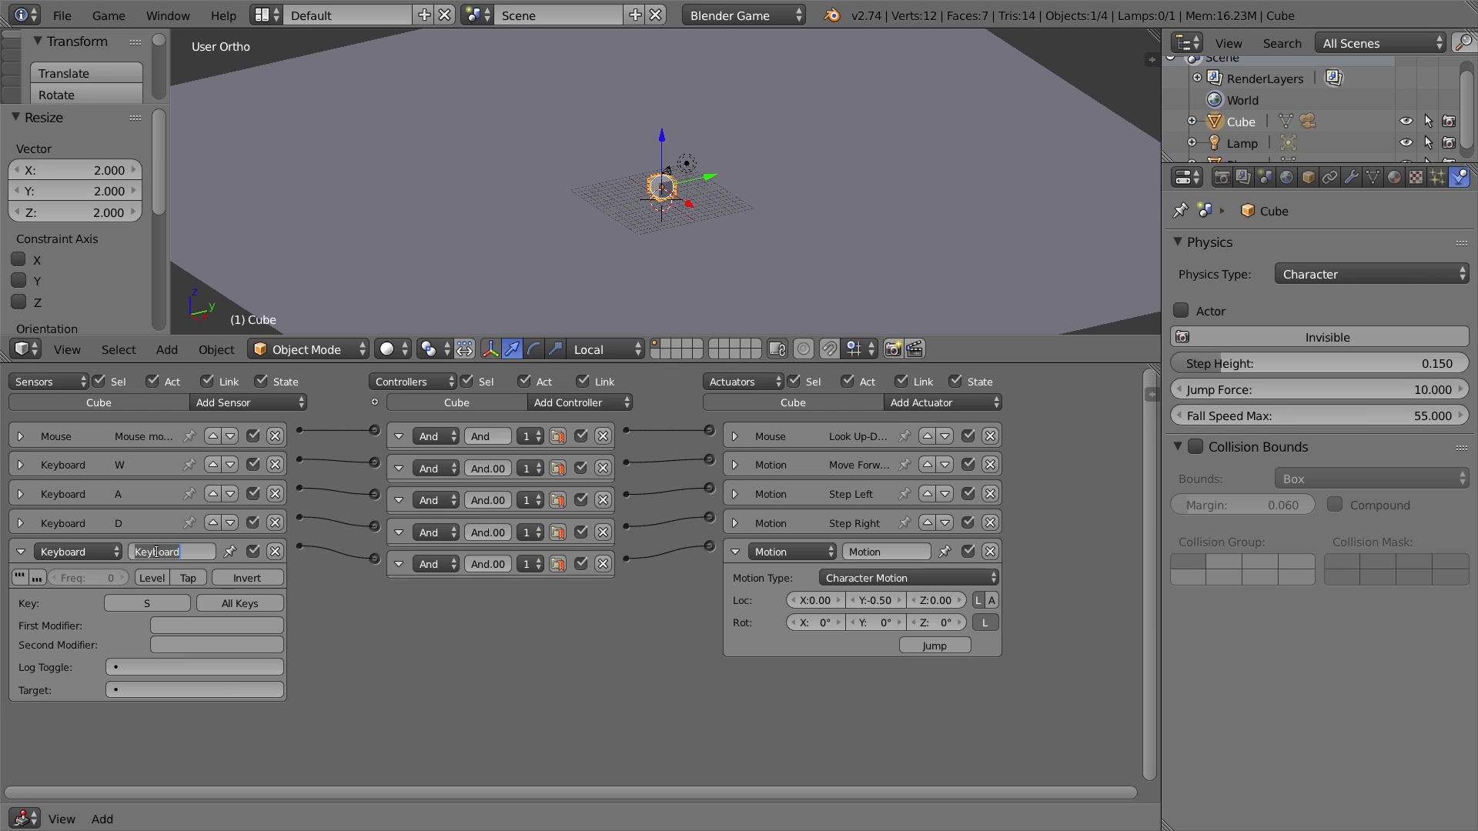
text(S)
key(Return)
click(21, 552)
Rename the S key's Motion actuator as Backwards and collapse it
click(883, 552)
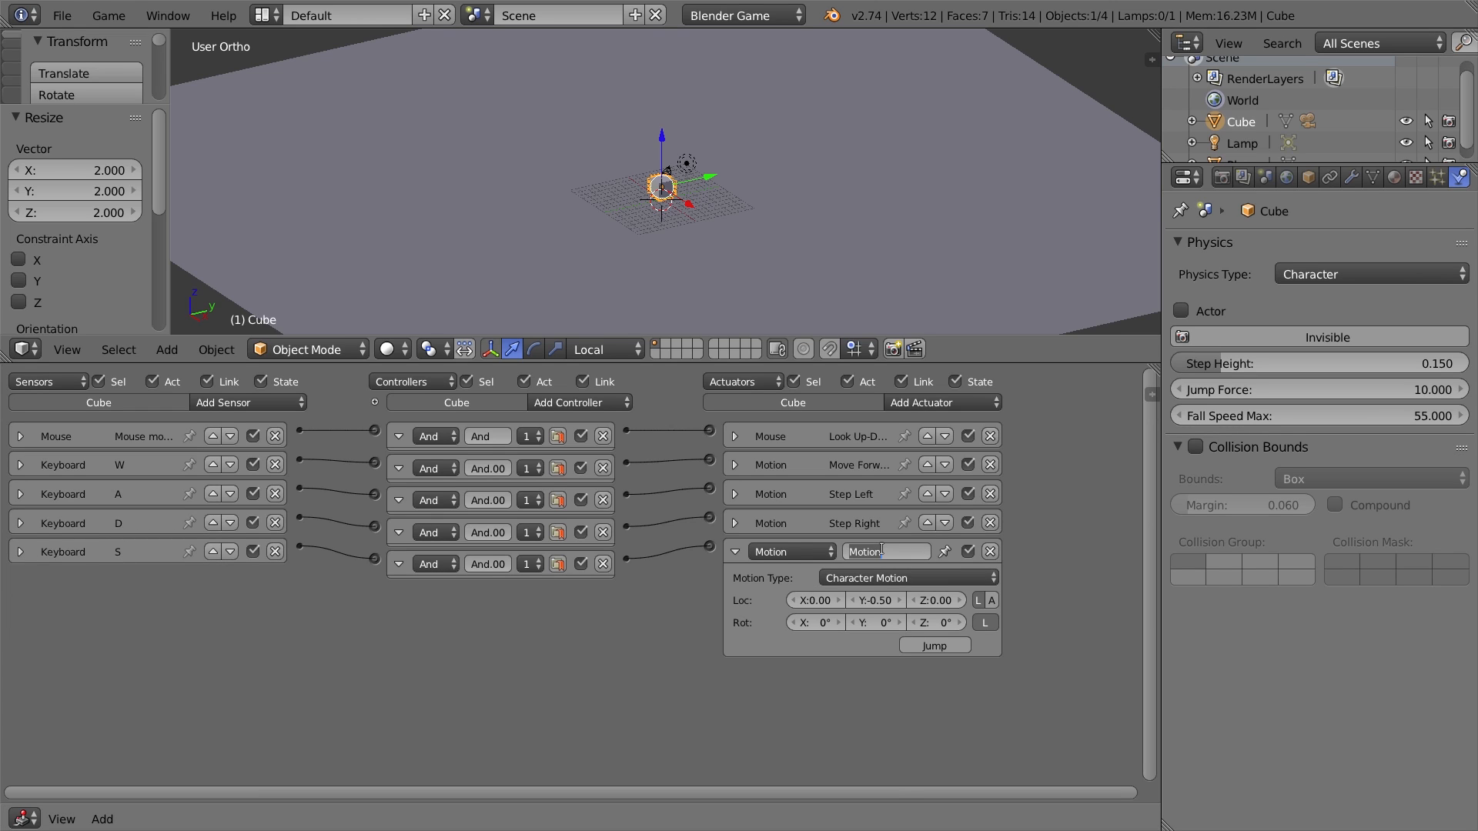
text(Backwards)
key(Return)
click(735, 552)
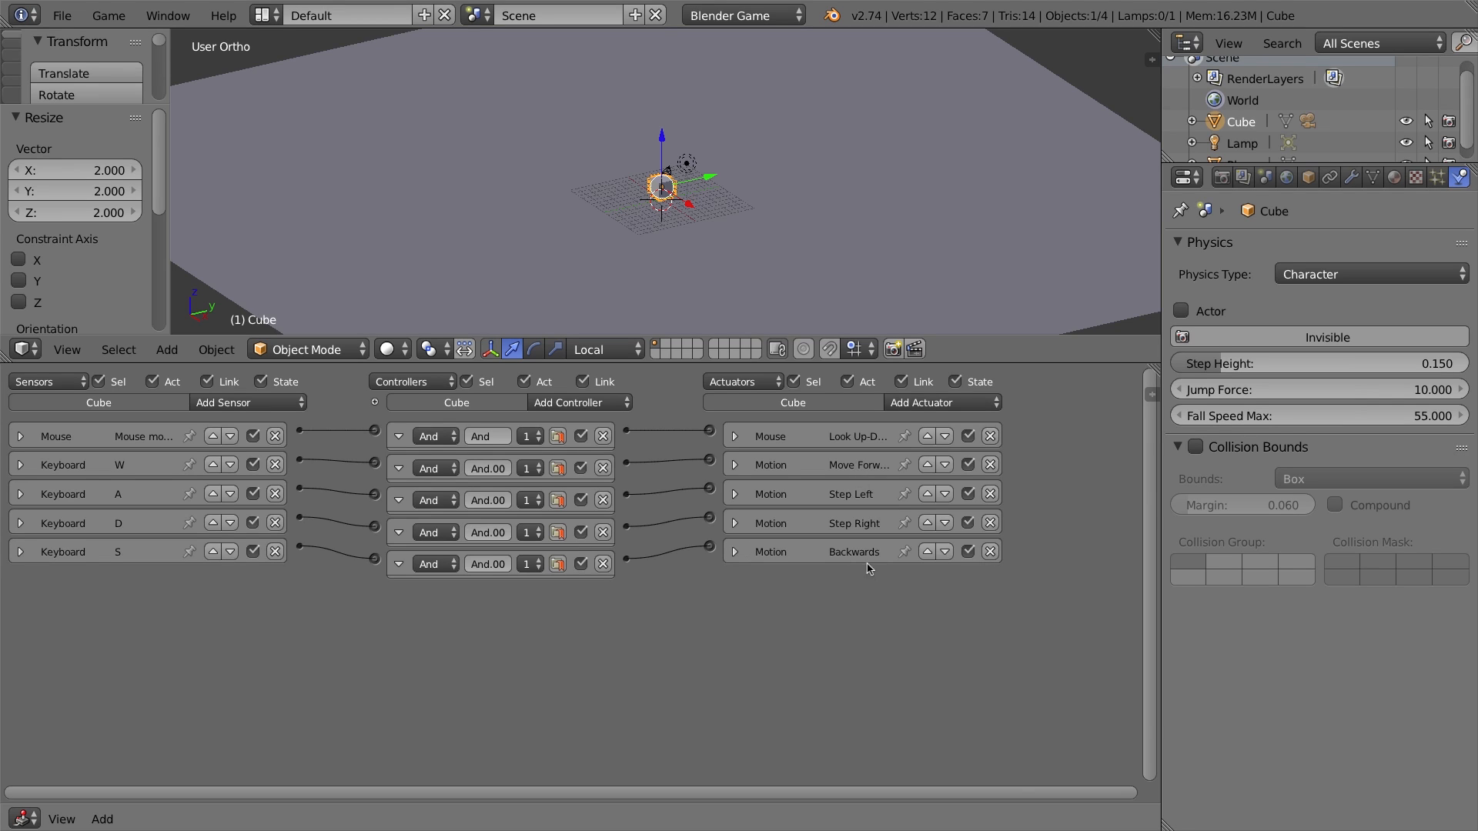
Add a Keyboard sensor to the cube with its key set to Spacebar, name it Space and collapse it
click(208, 404)
click(271, 518)
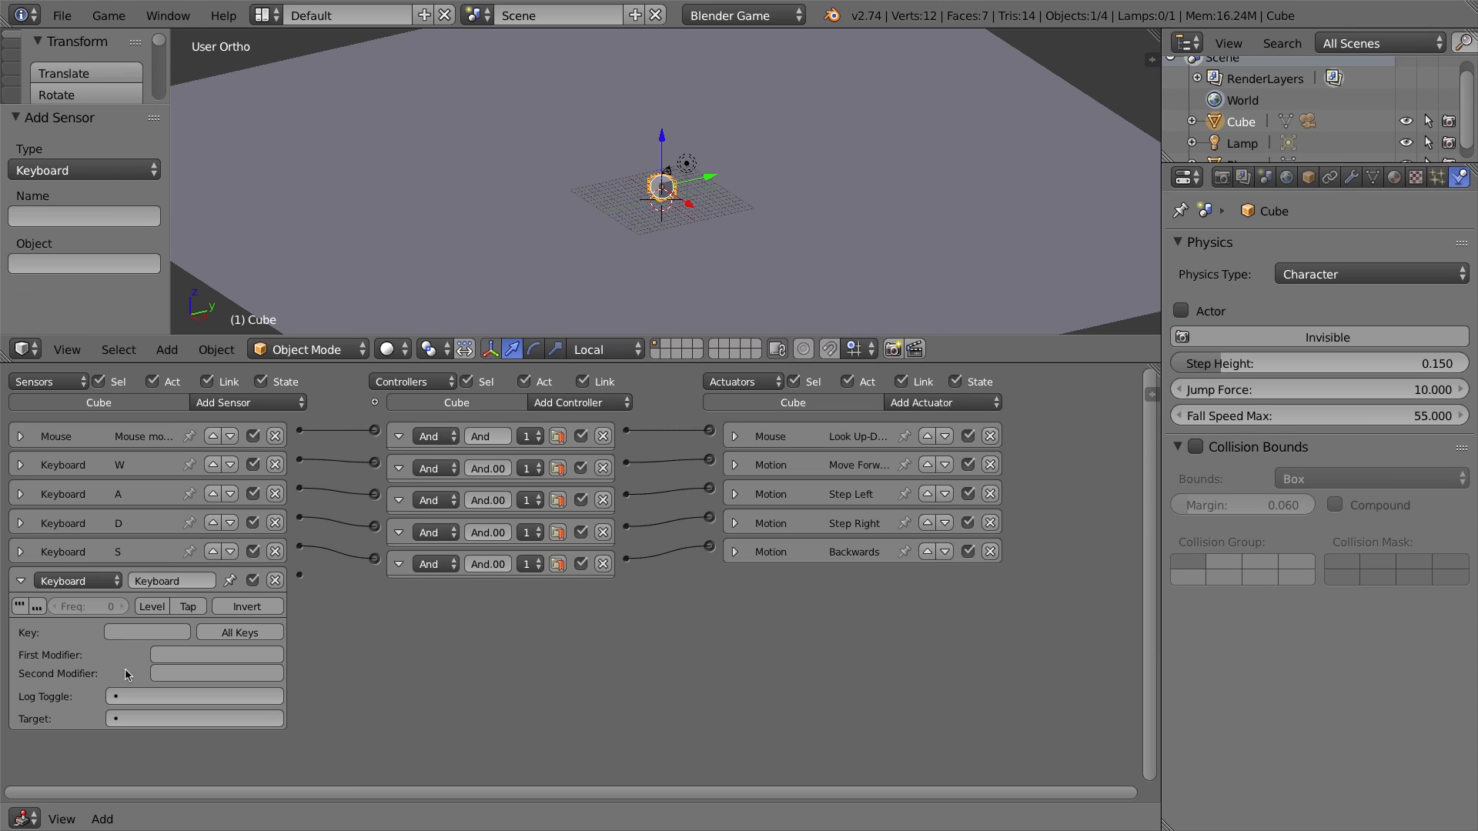
key(space)
click(186, 581)
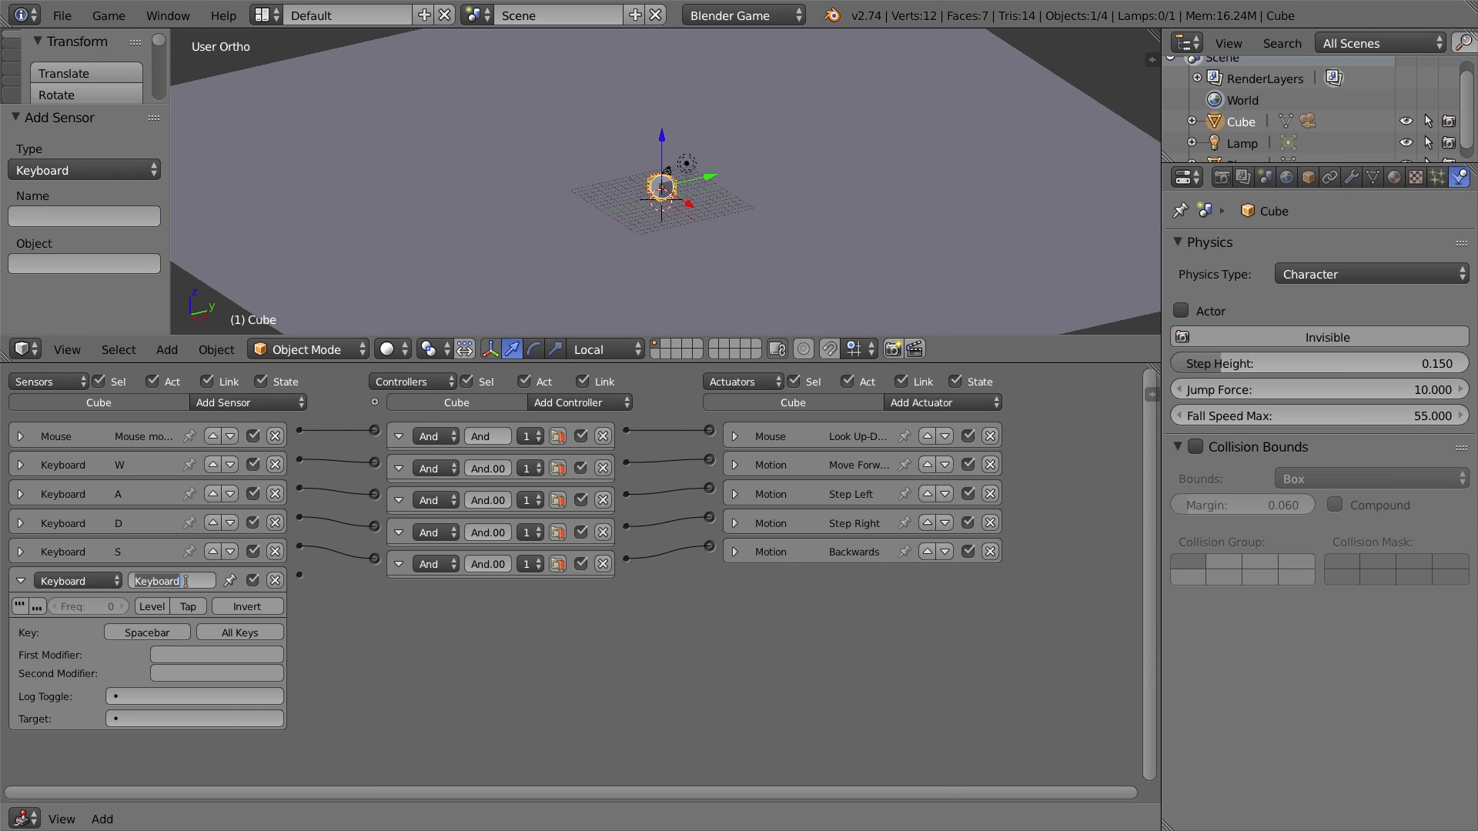
text(Space)
key(Return)
click(20, 581)
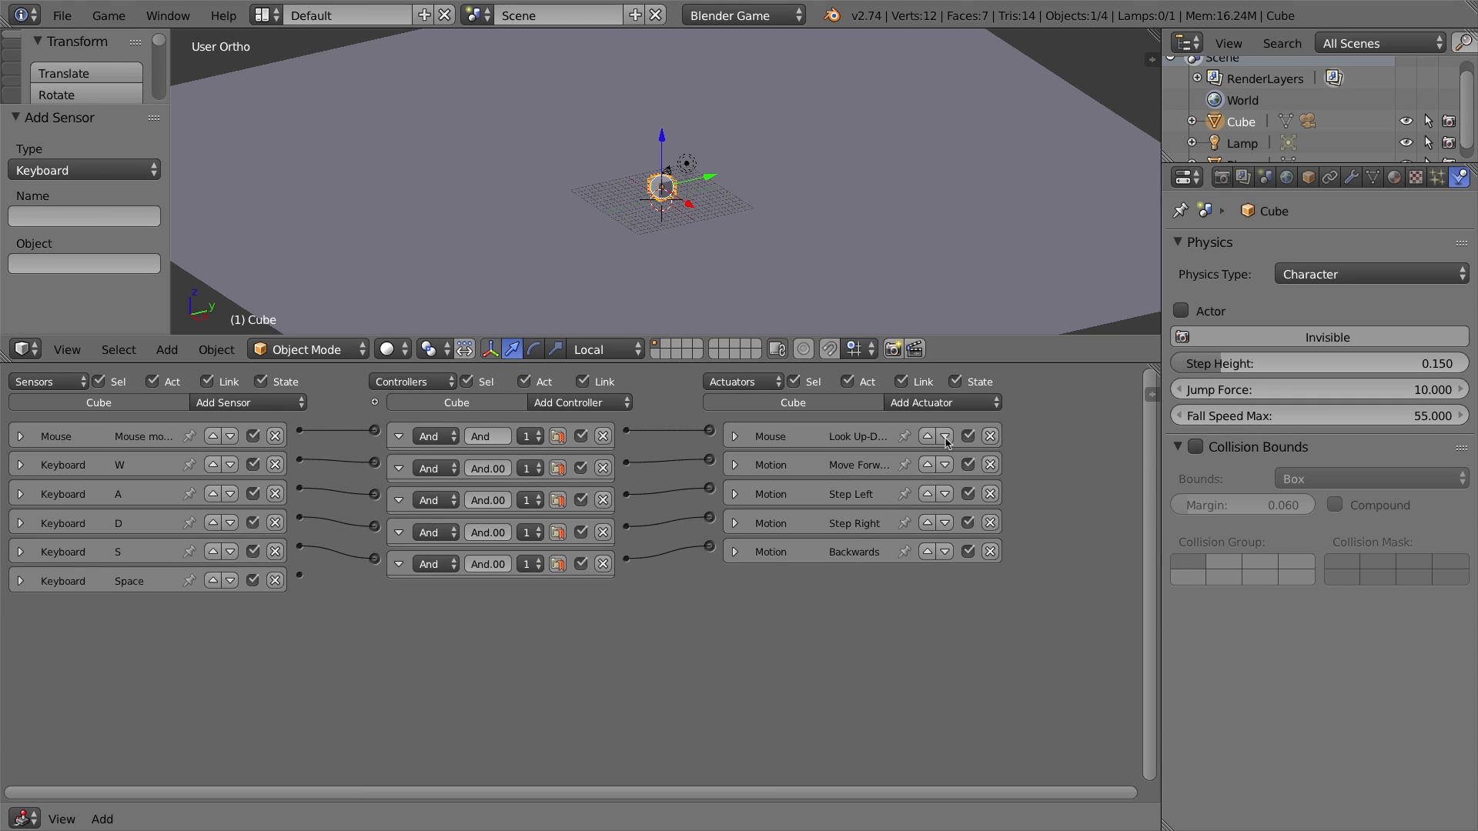
Add a Motion actuator with motion type Character Motion and link the Space sensor to it
click(942, 402)
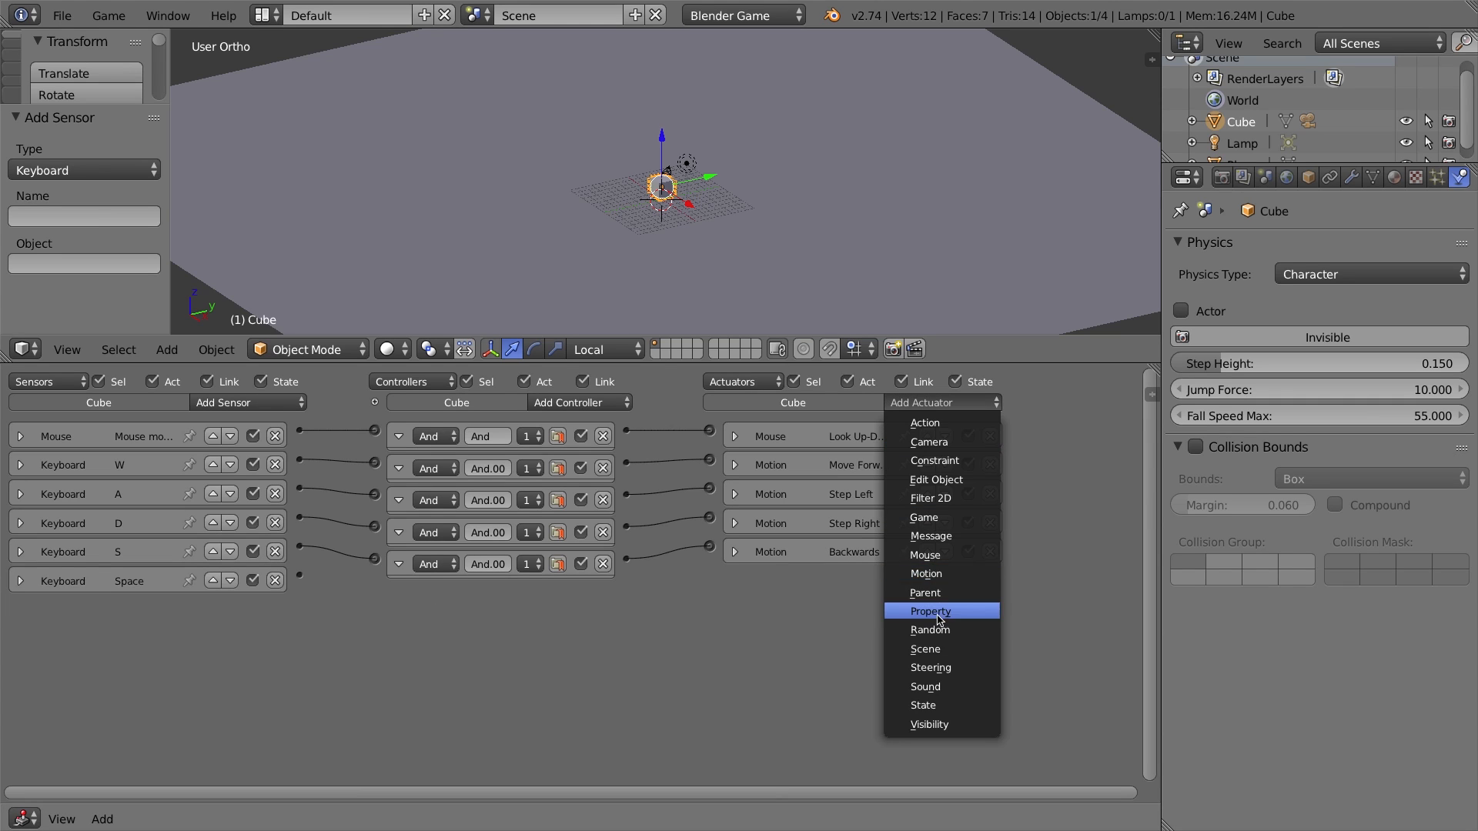
click(927, 573)
click(879, 607)
click(899, 546)
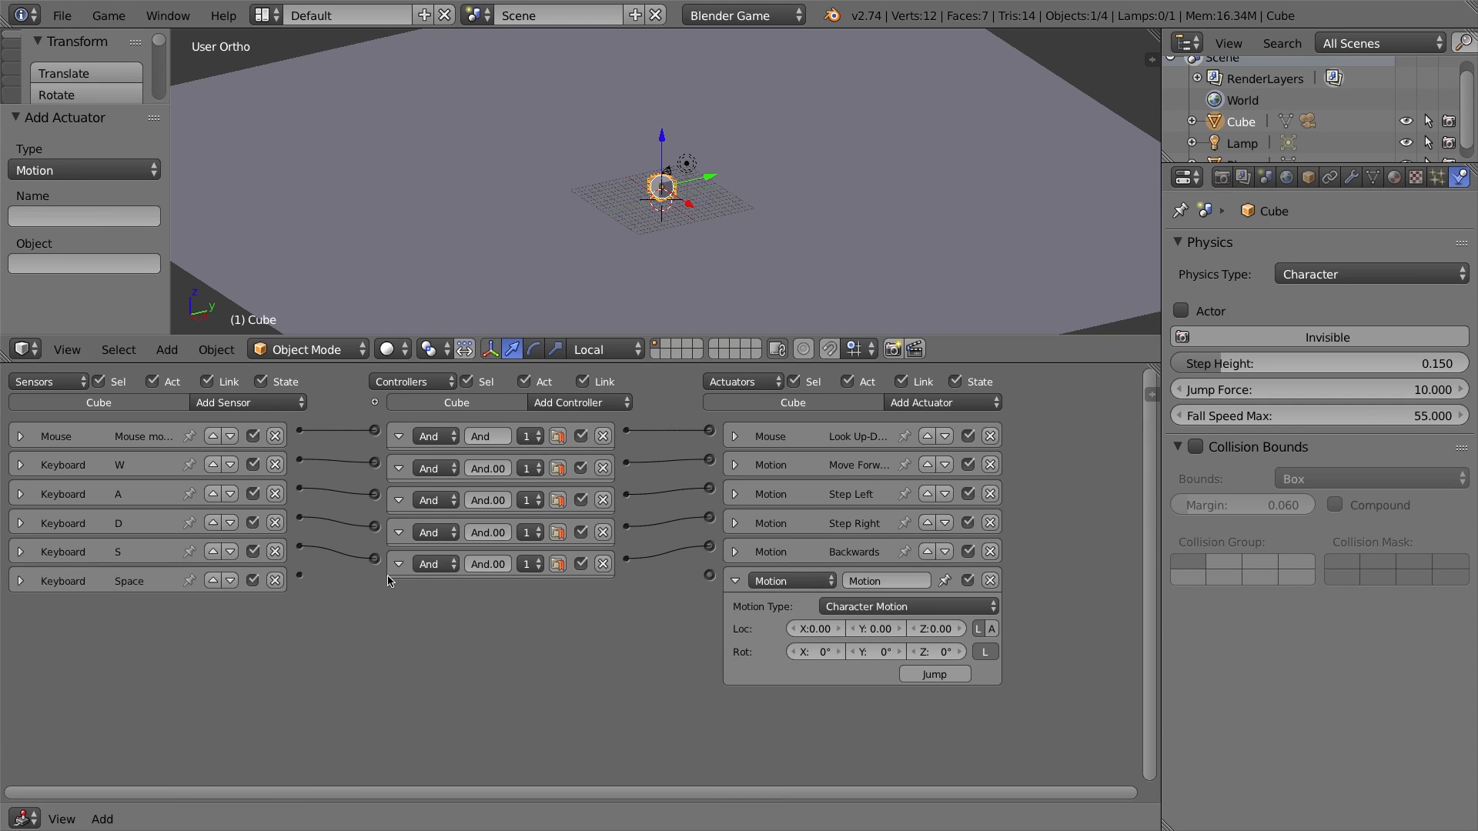
drag(300, 575, 708, 575)
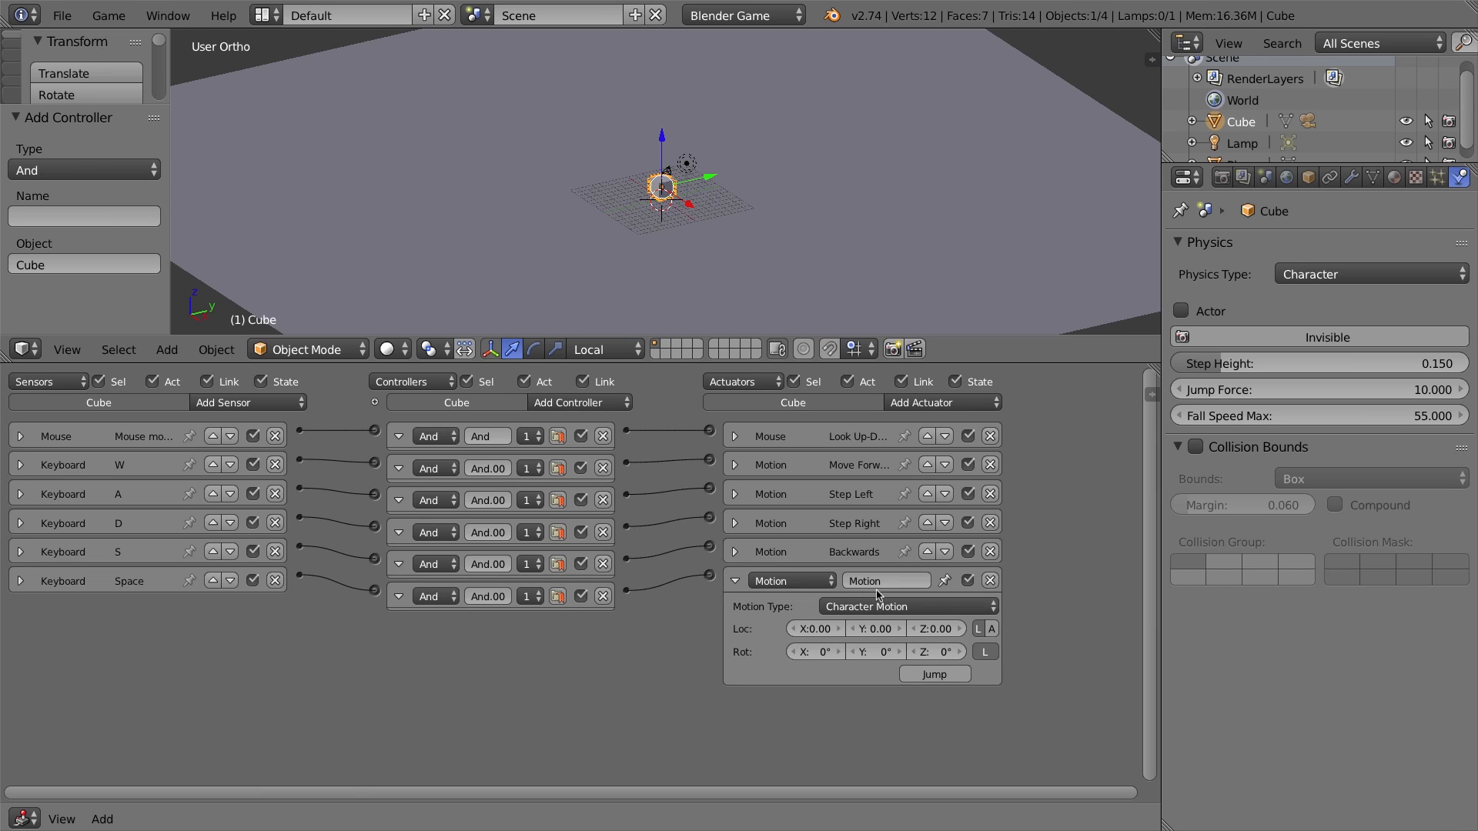
Rename the Space key's Motion actuator as JUMP!
click(883, 584)
text(JUMP!)
key(Return)
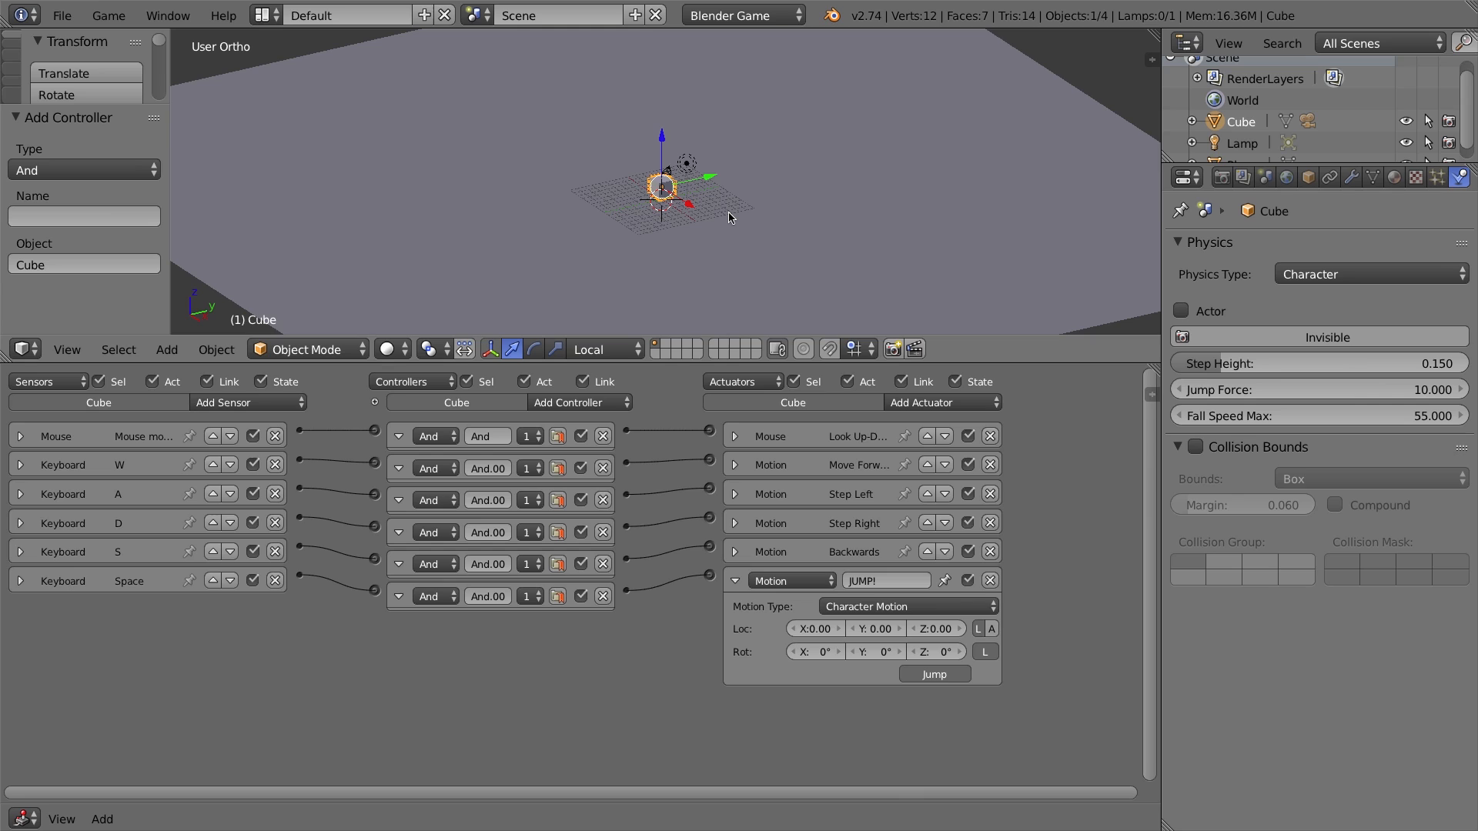
Run the game from the camera view to test the cube's jump with the spacebar
key(KP_0)
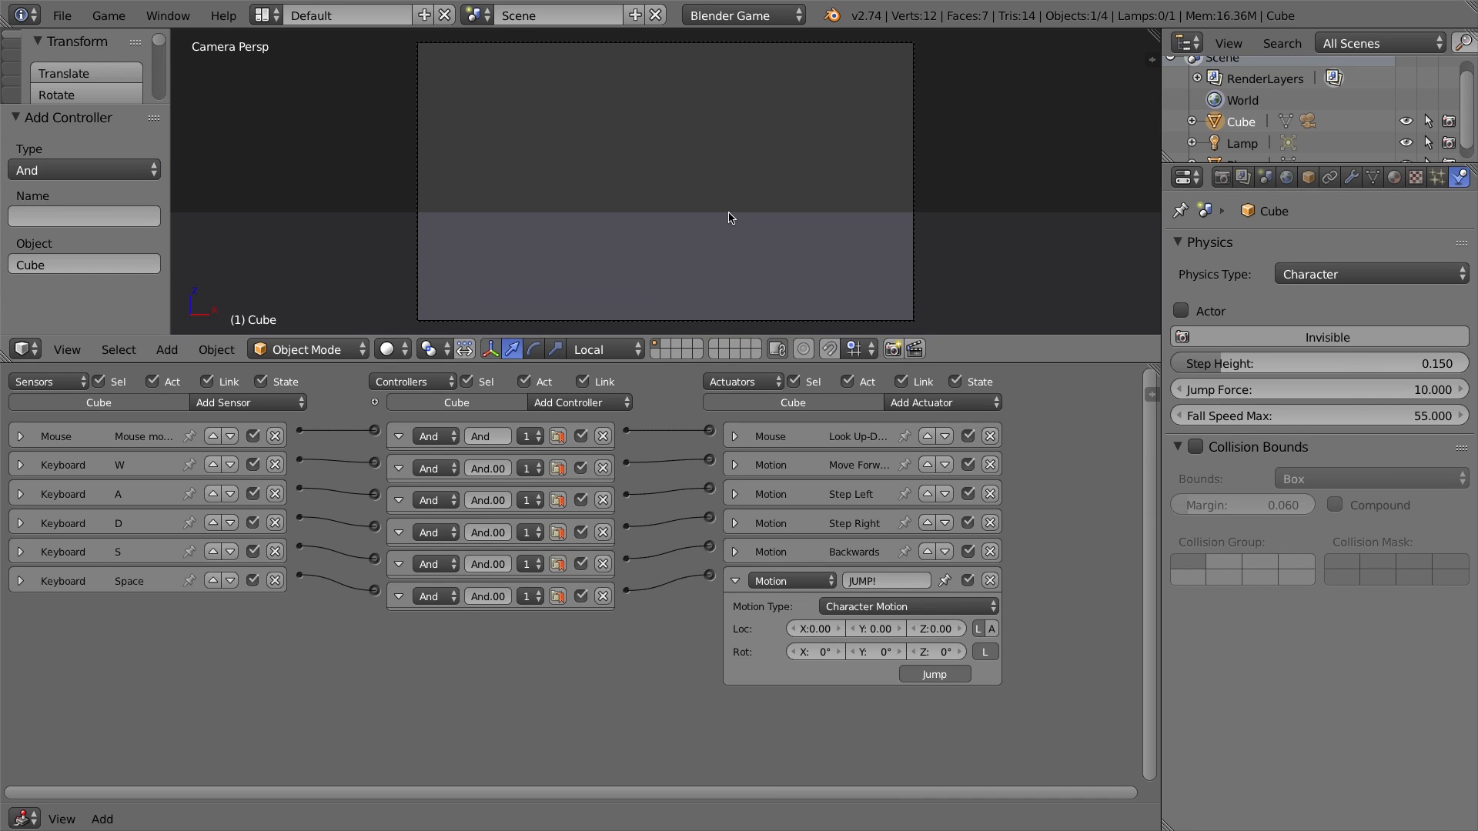
key(p)
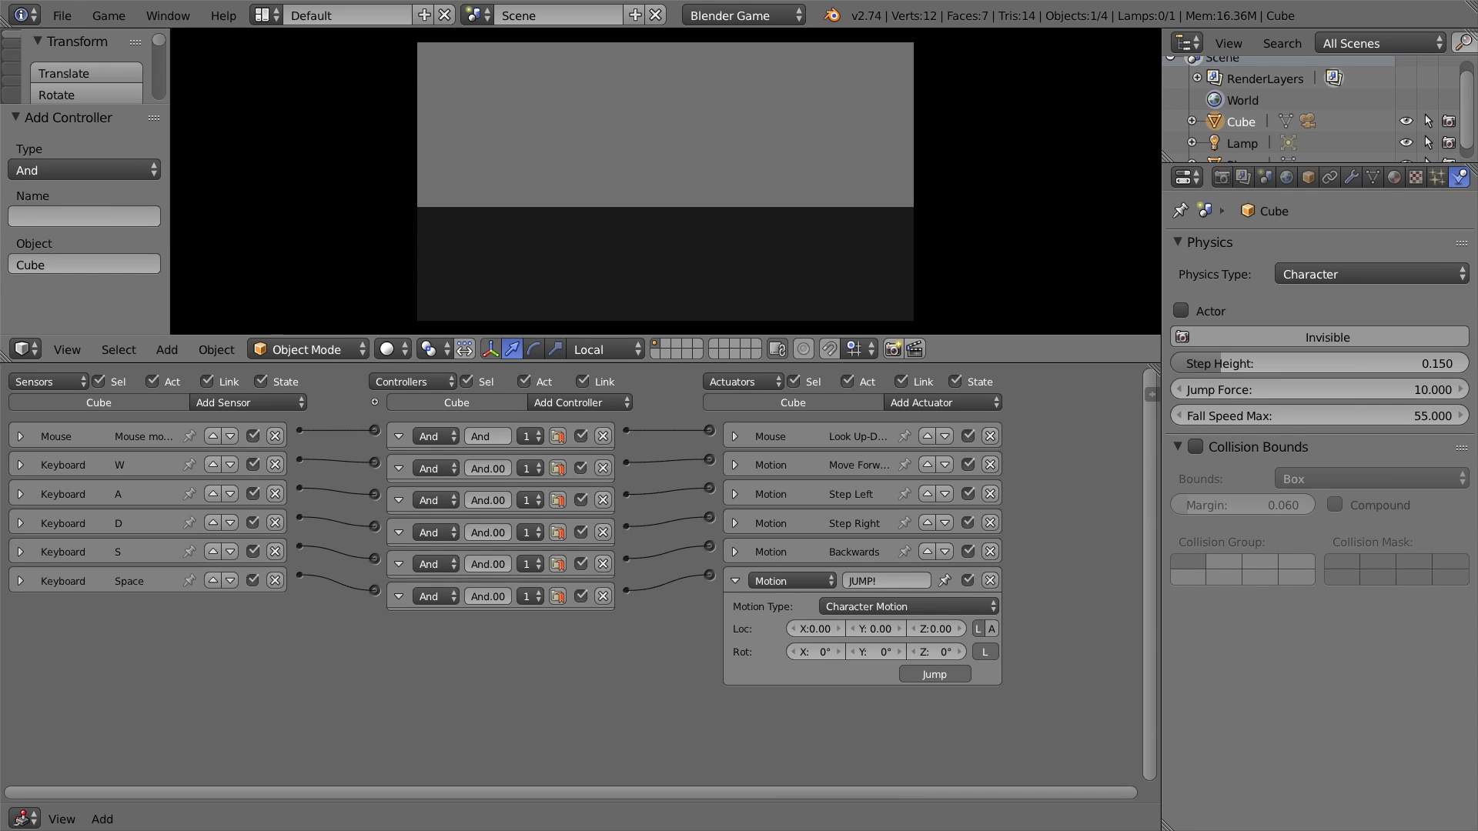
key(space)
key(space)
key(Escape)
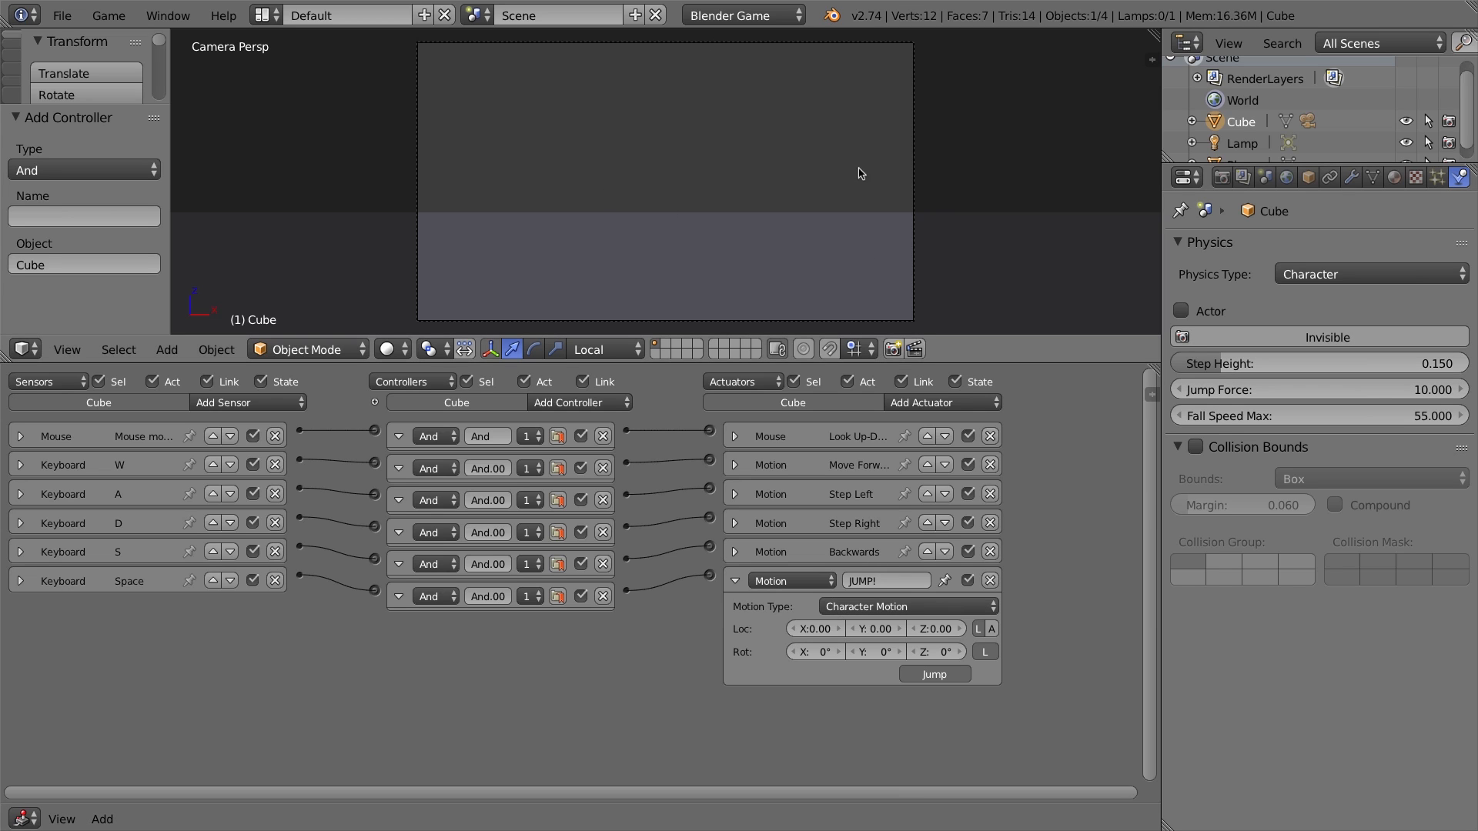
Set the cube's Jump Force to 30 in its Character physics settings
key(KP_0)
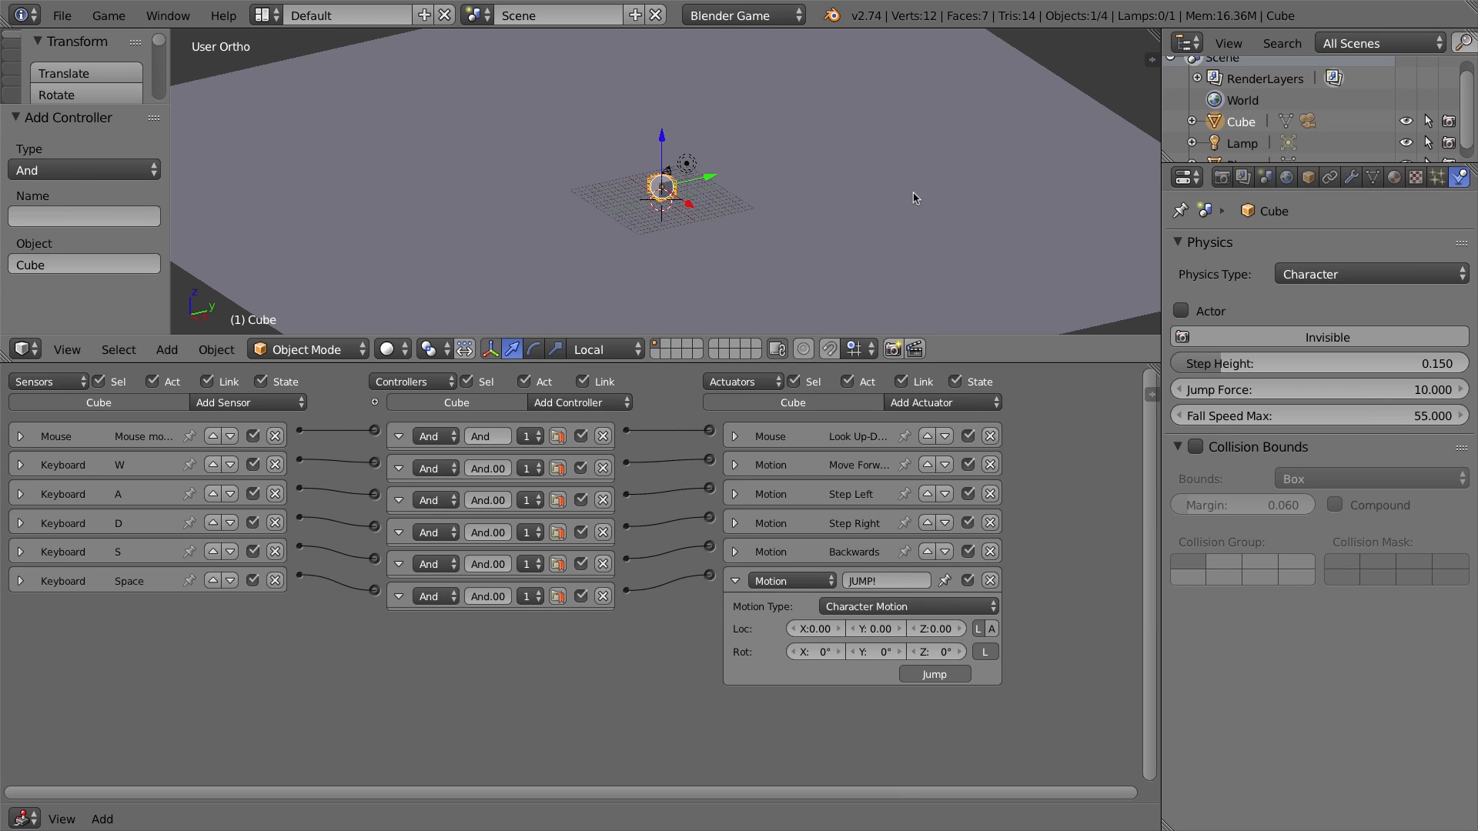
scroll(662, 162, up, 7)
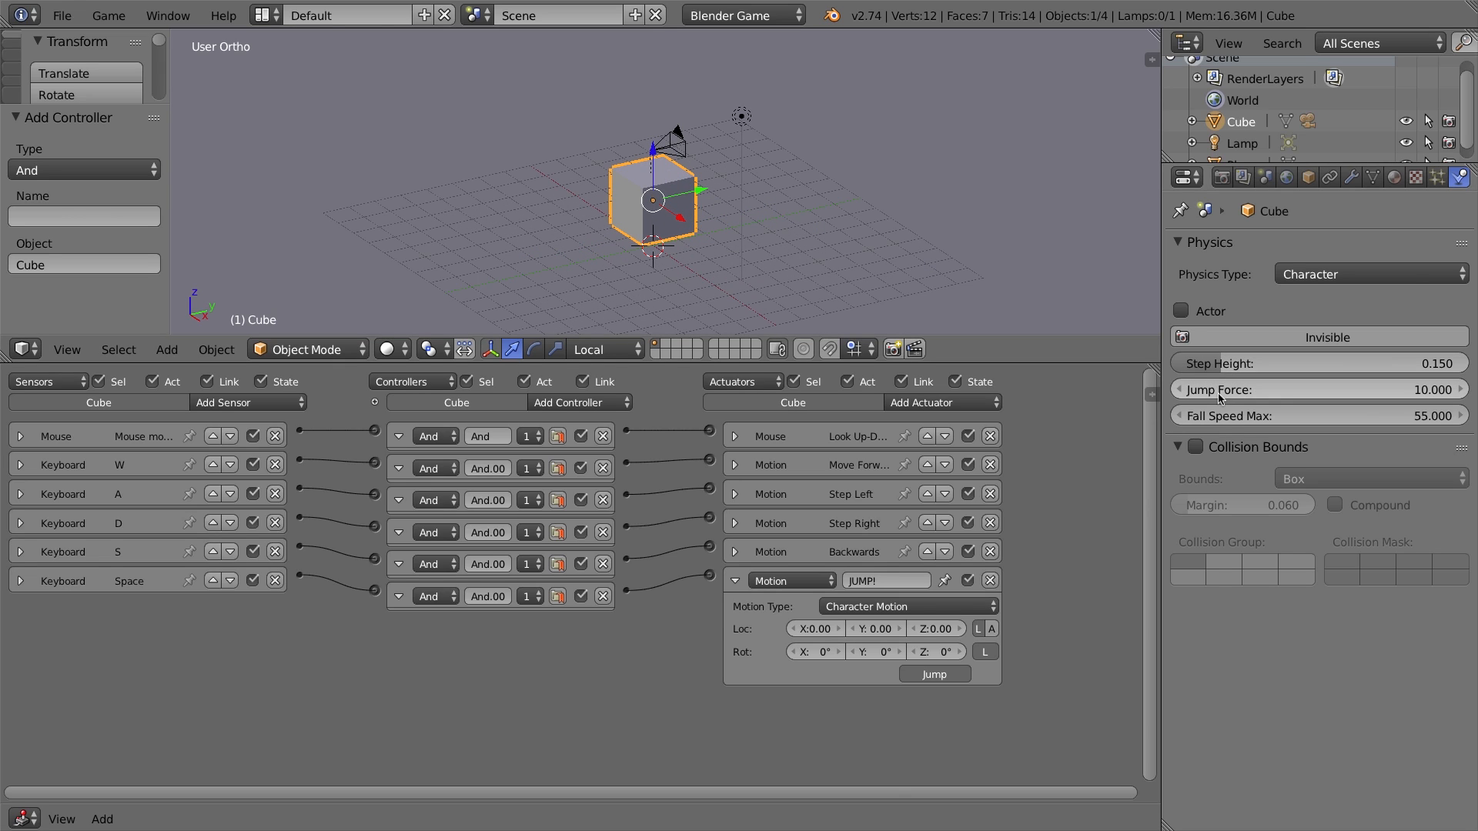
click(1308, 390)
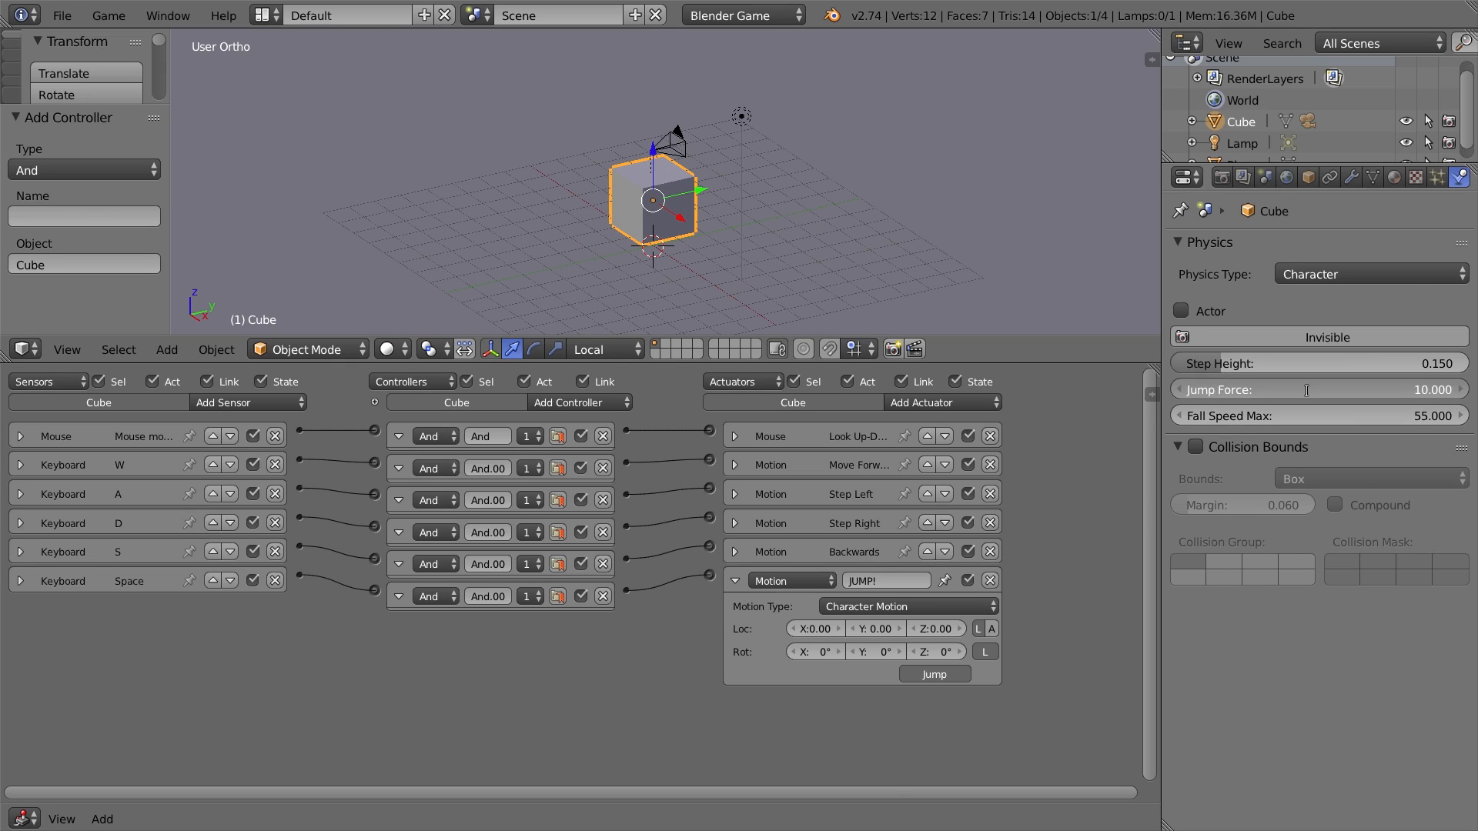
text(30)
key(Return)
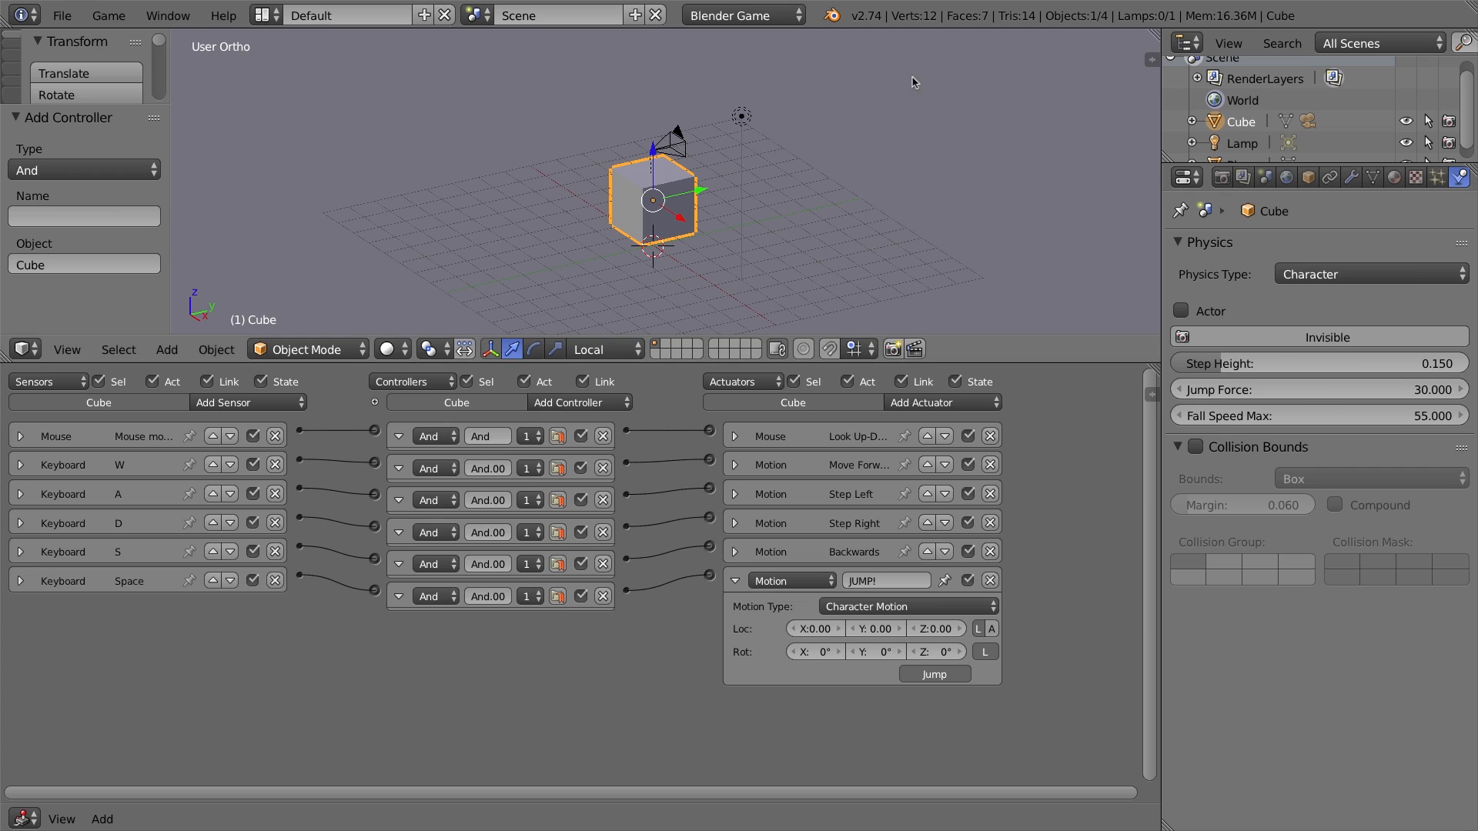
Run the game from the camera view to test the jump with the increased force
key(KP_0)
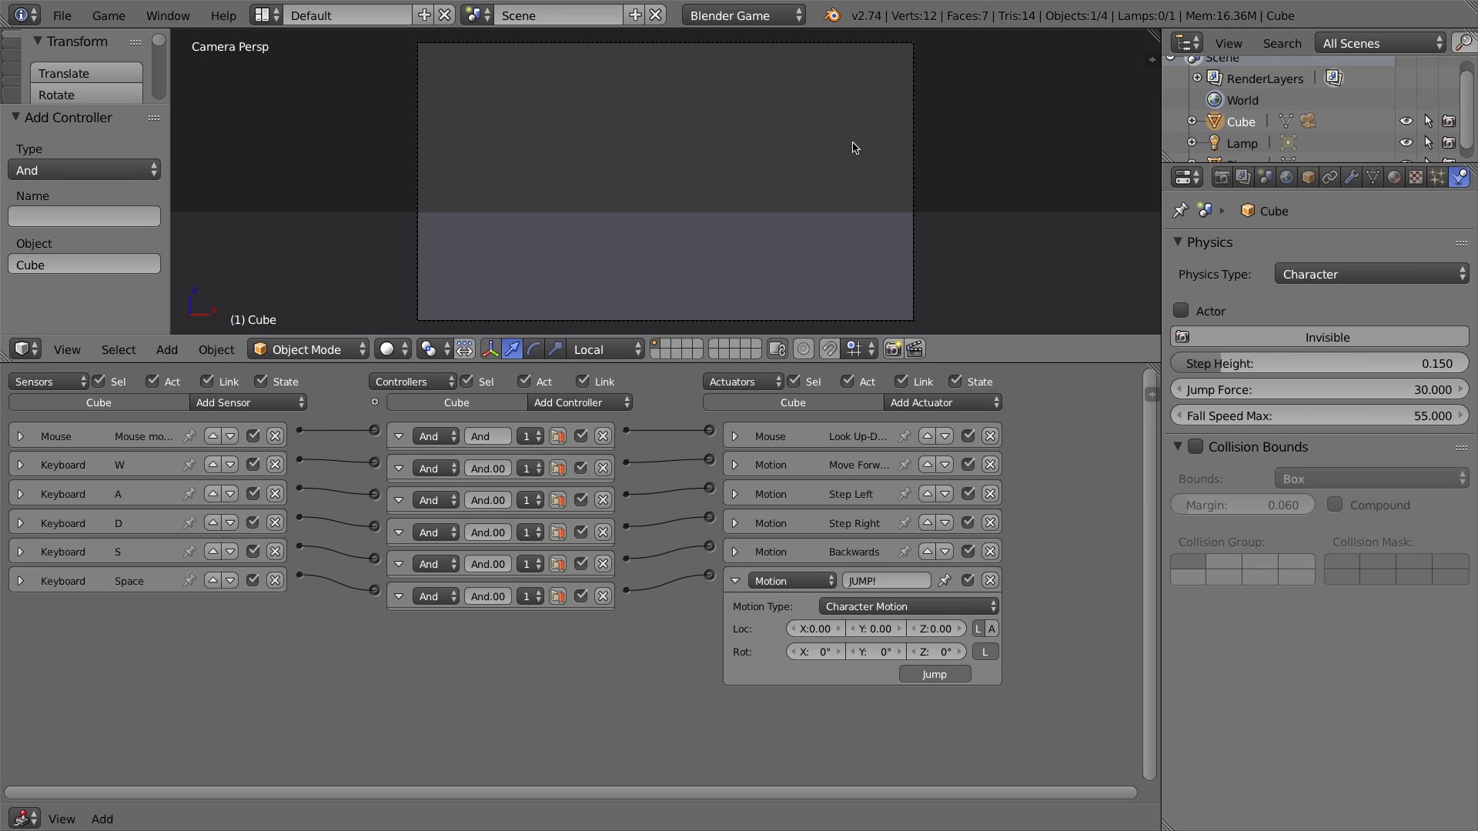
key(p)
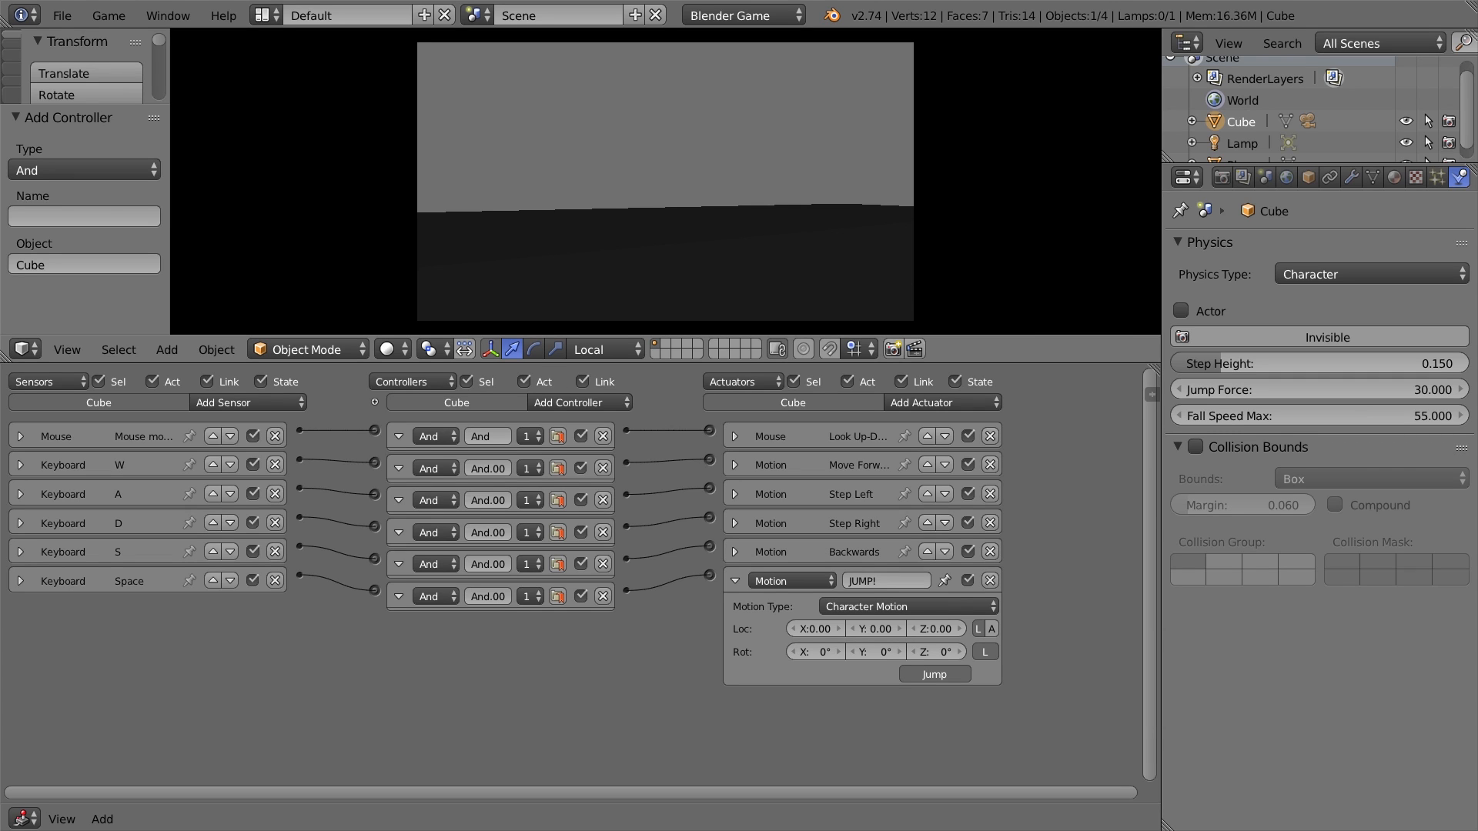
key(space)
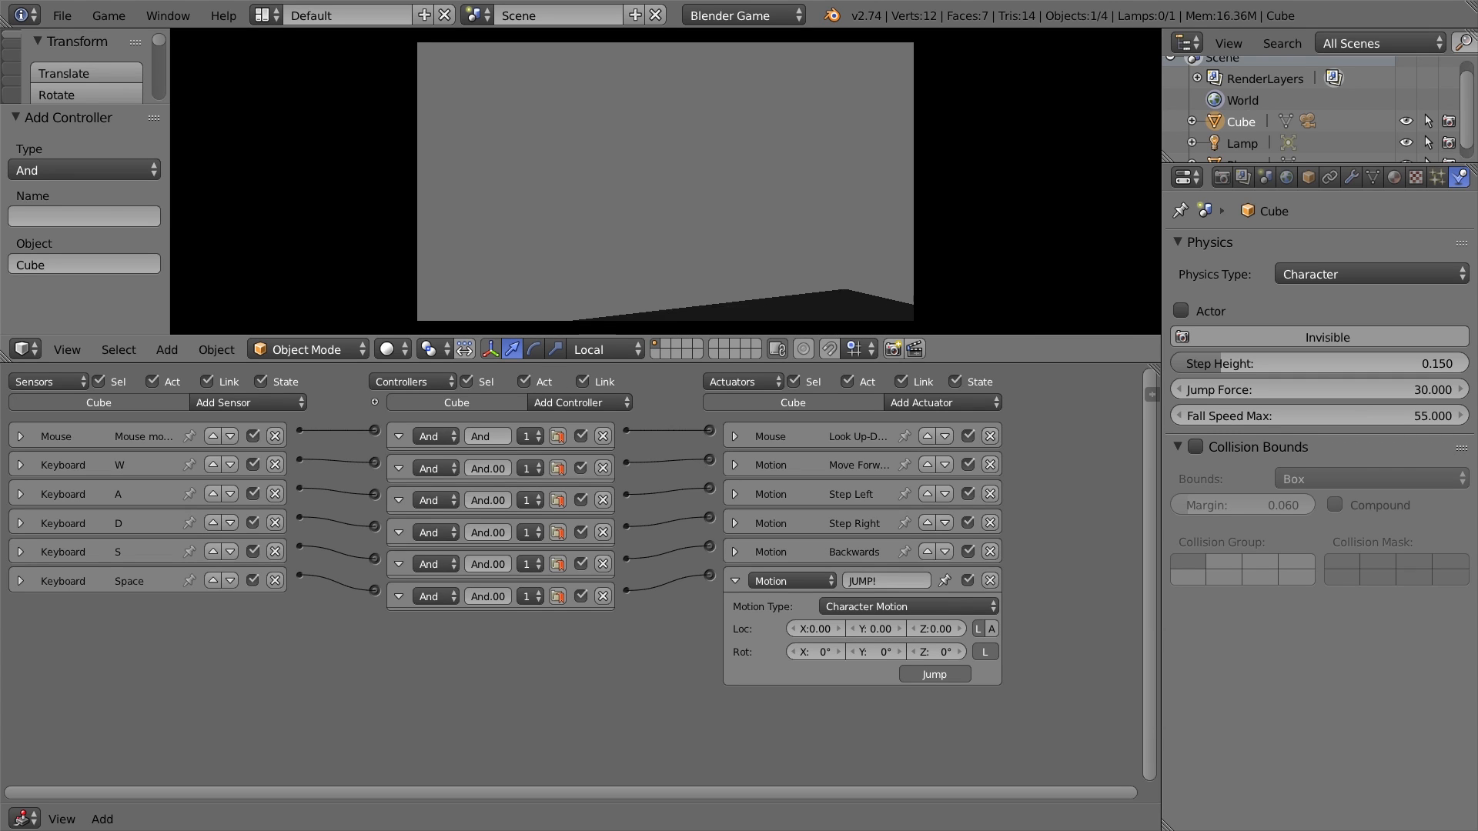
key(Escape)
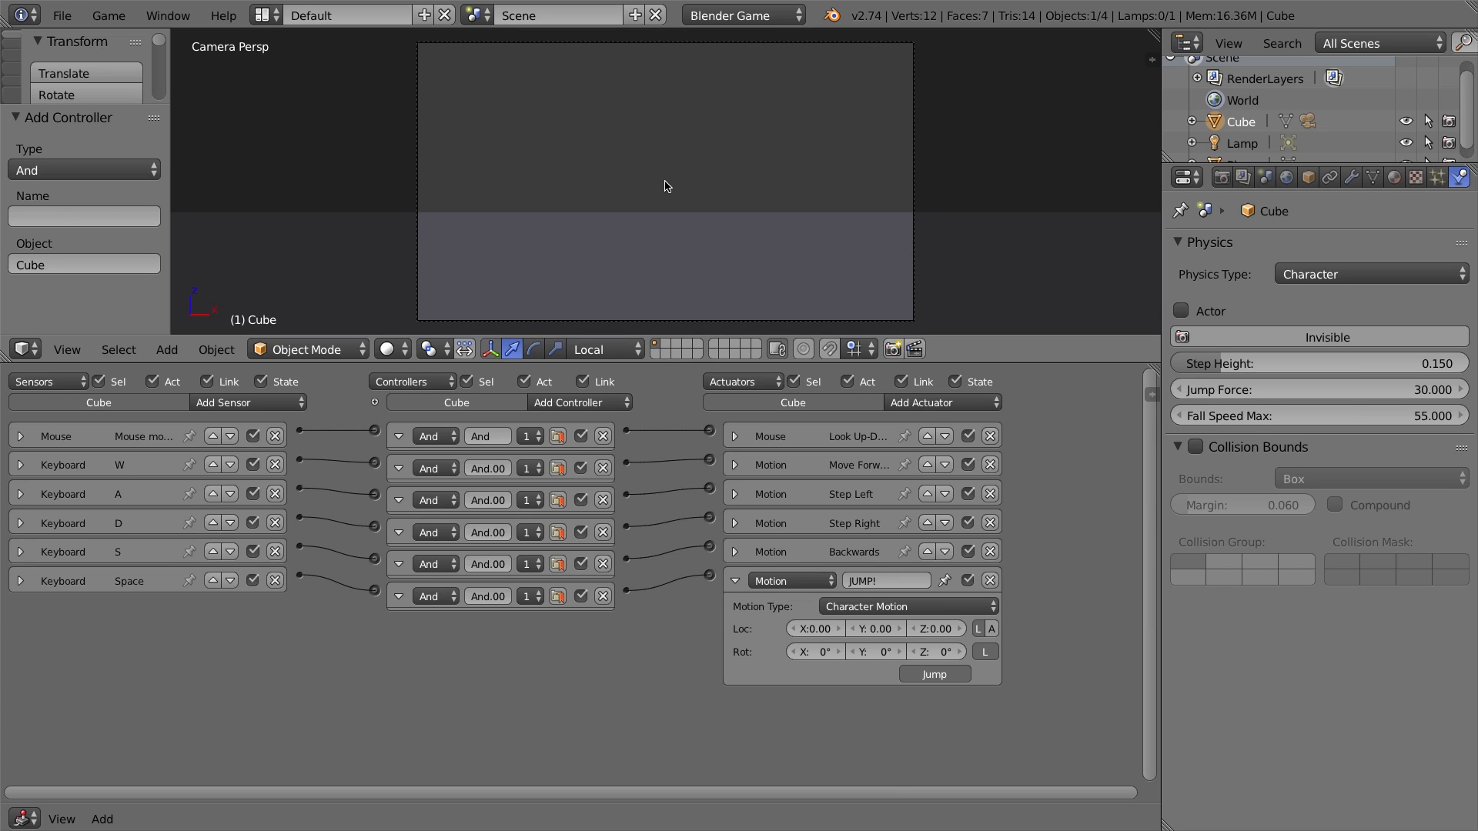
Set the world's physics gravity to 15 and run the game to test it
click(1287, 179)
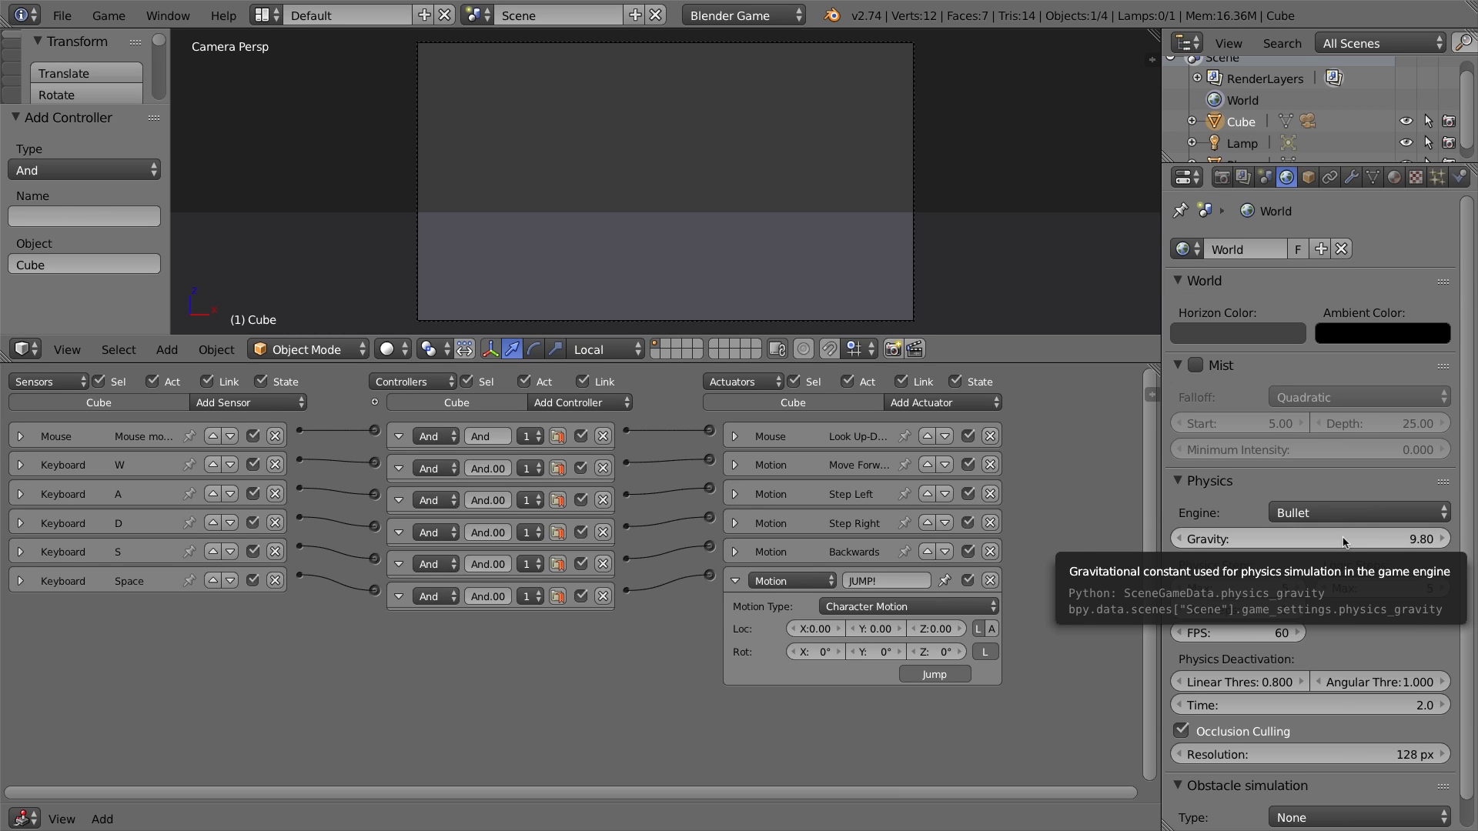
click(1394, 538)
text(15)
key(Return)
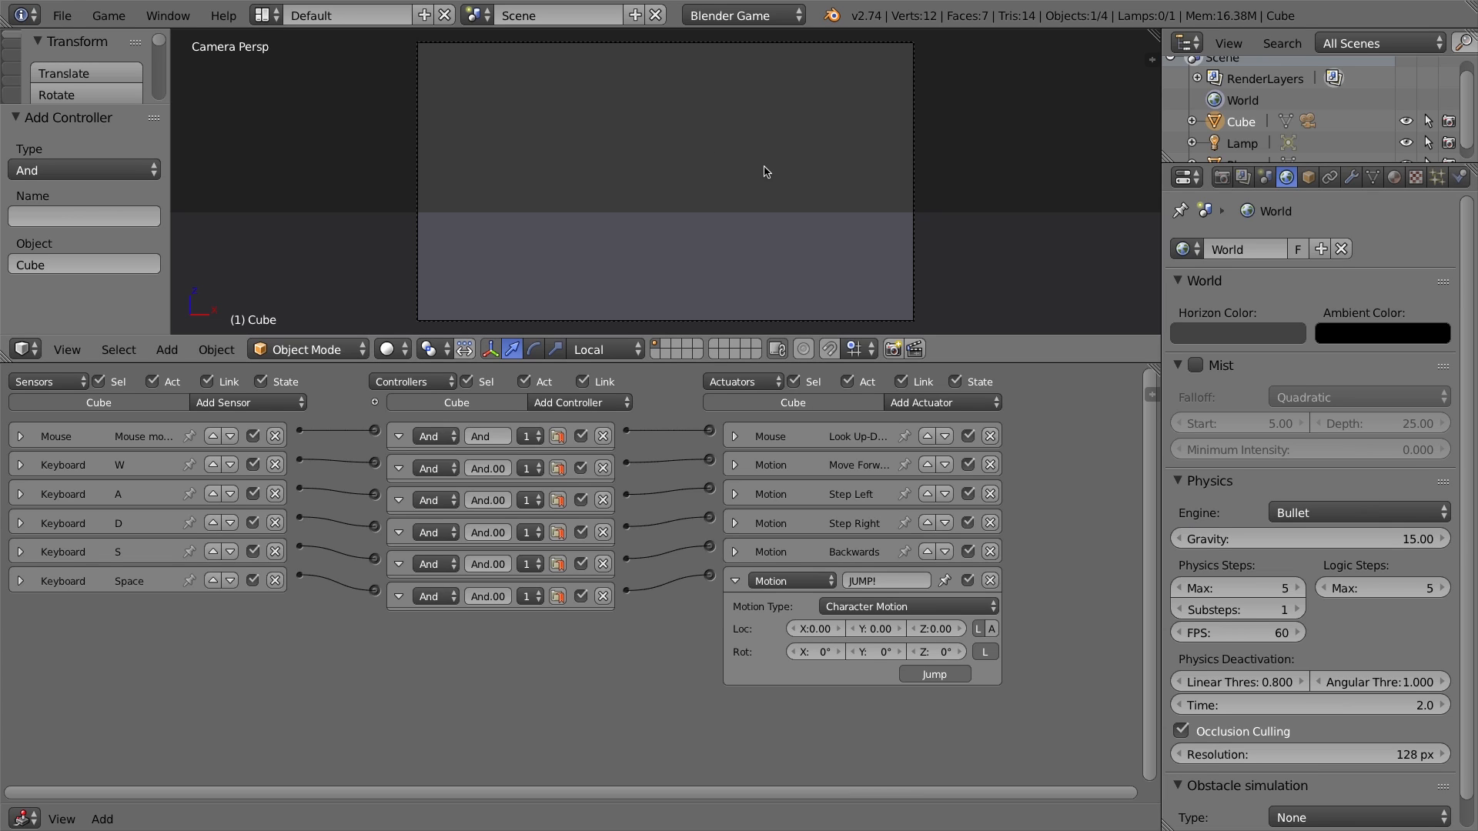
key(p)
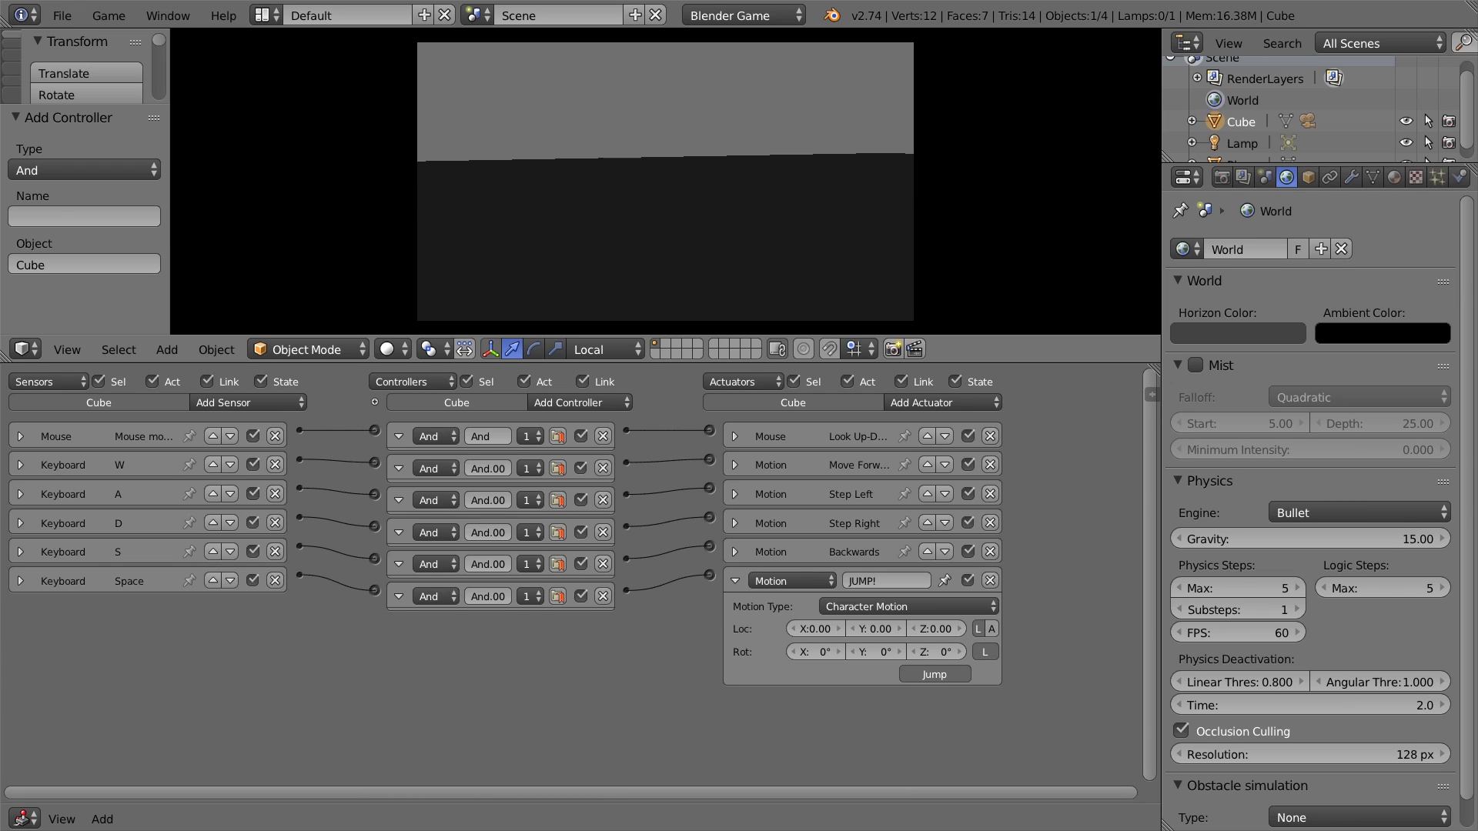
key(Escape)
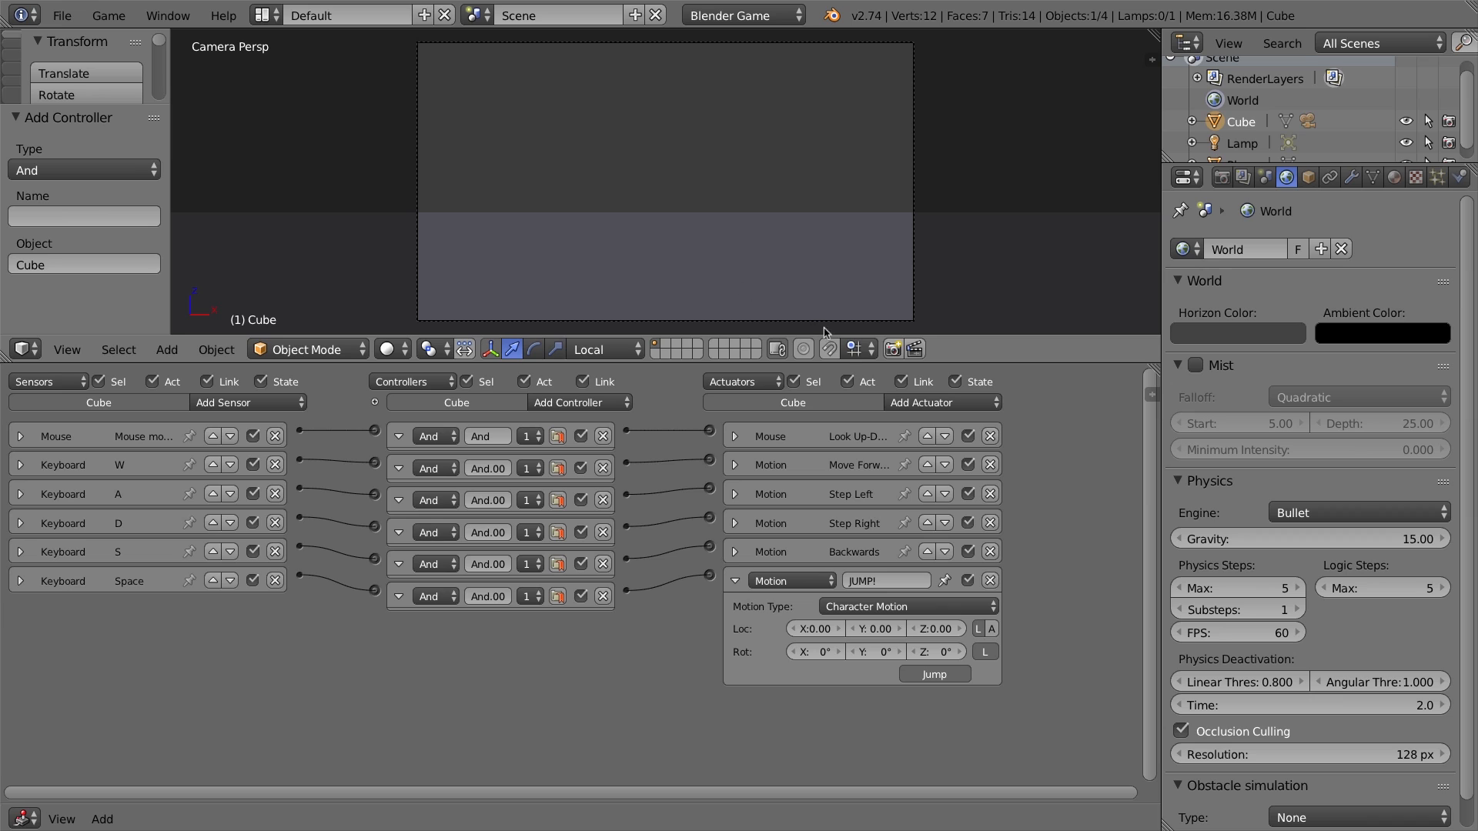
Enlarge the 3D viewport over the logic editor, leave the camera view and select the ground plane
drag(864, 364, 856, 518)
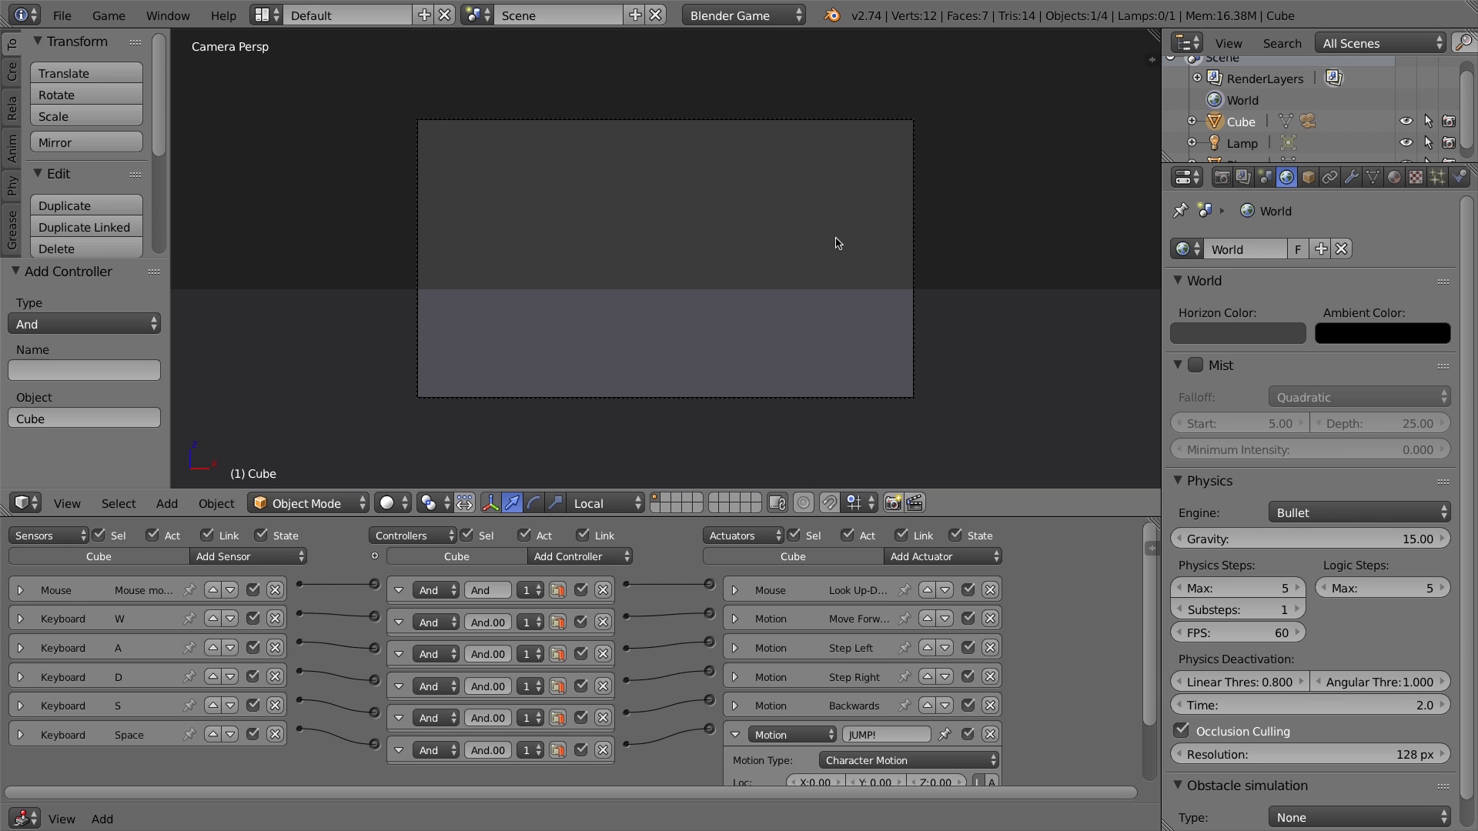
key(KP_0)
scroll(837, 244, down, 5)
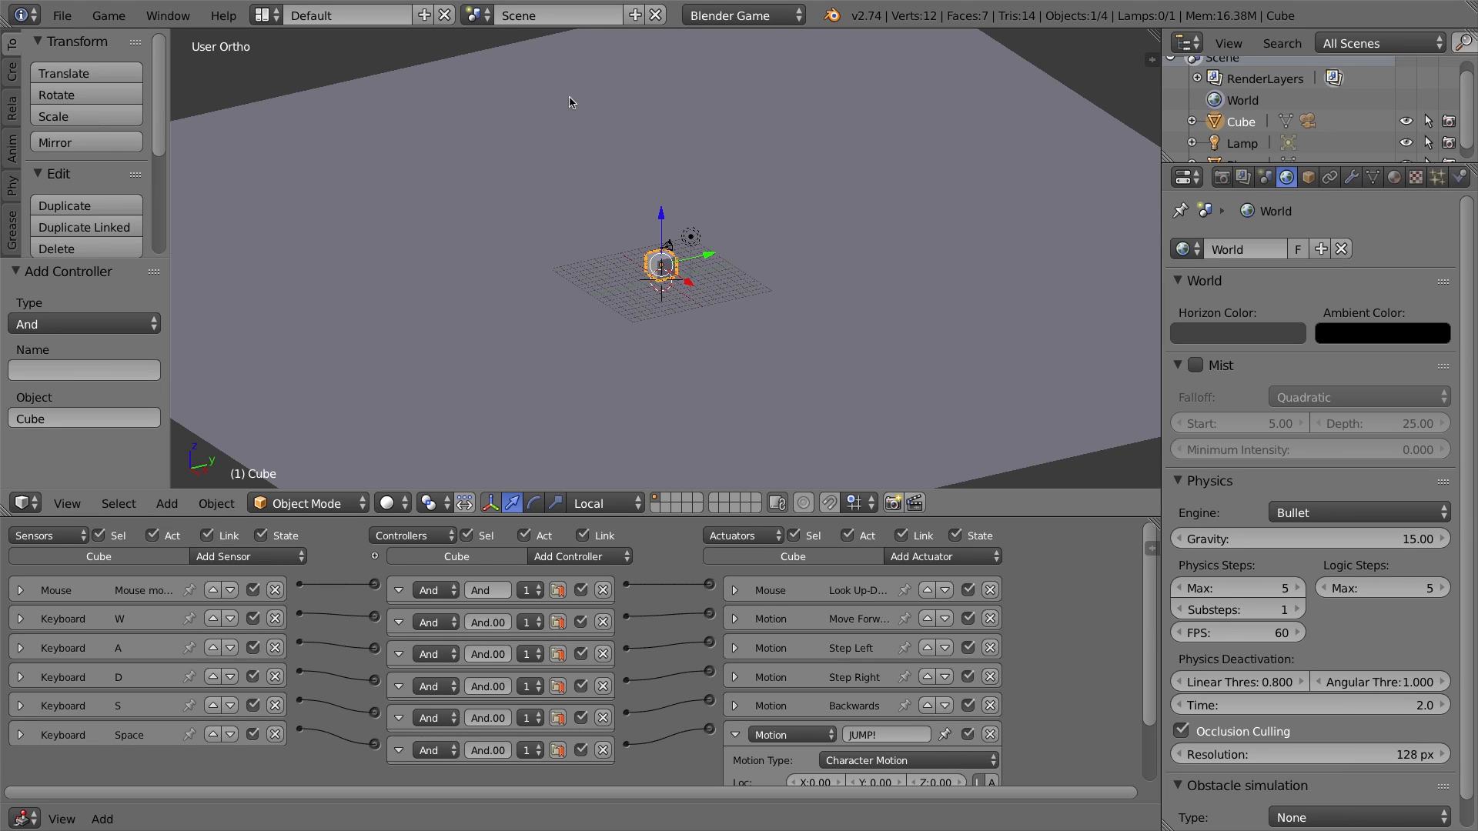
right_click(514, 96)
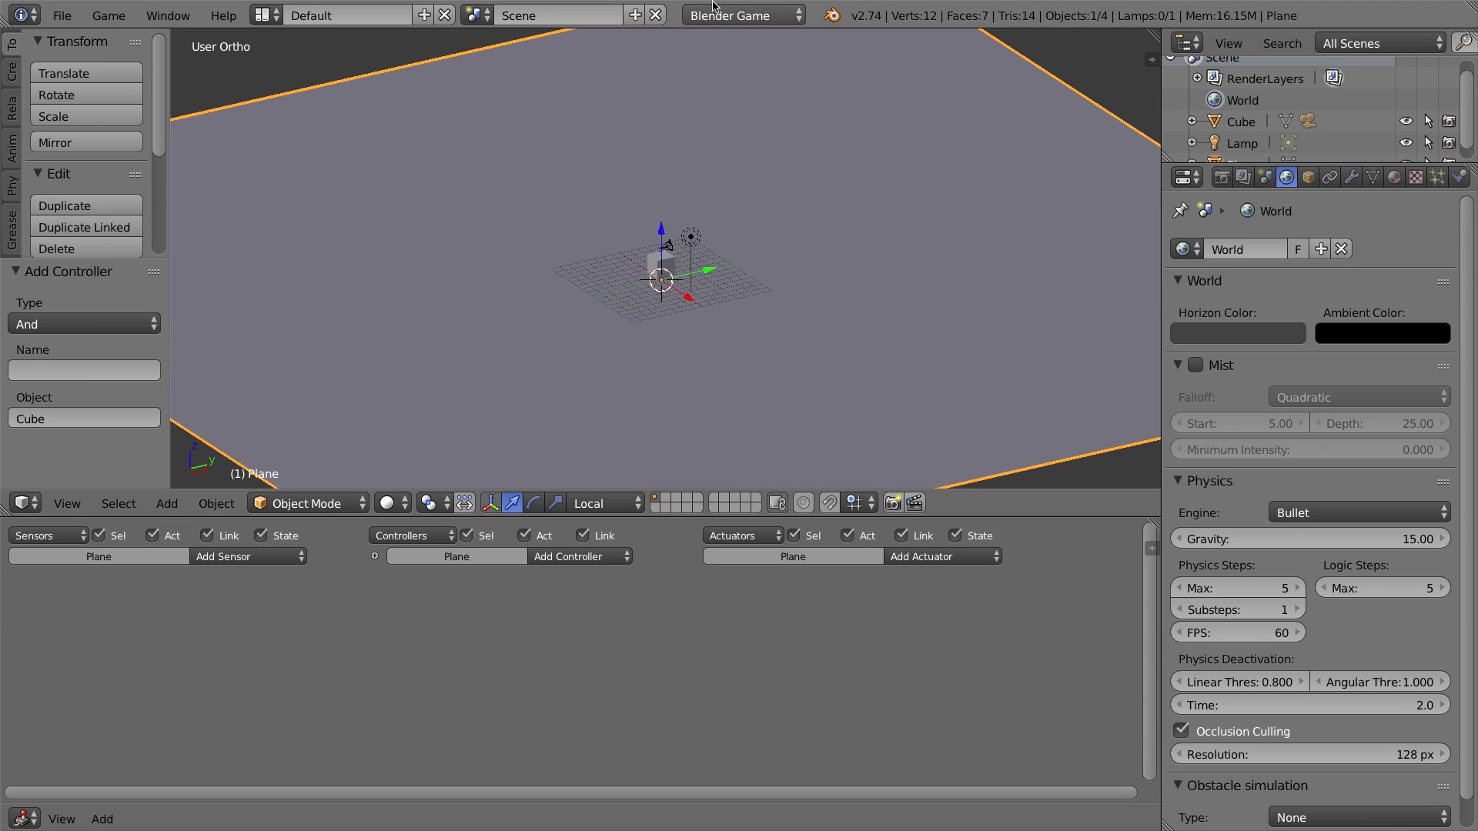
click(724, 15)
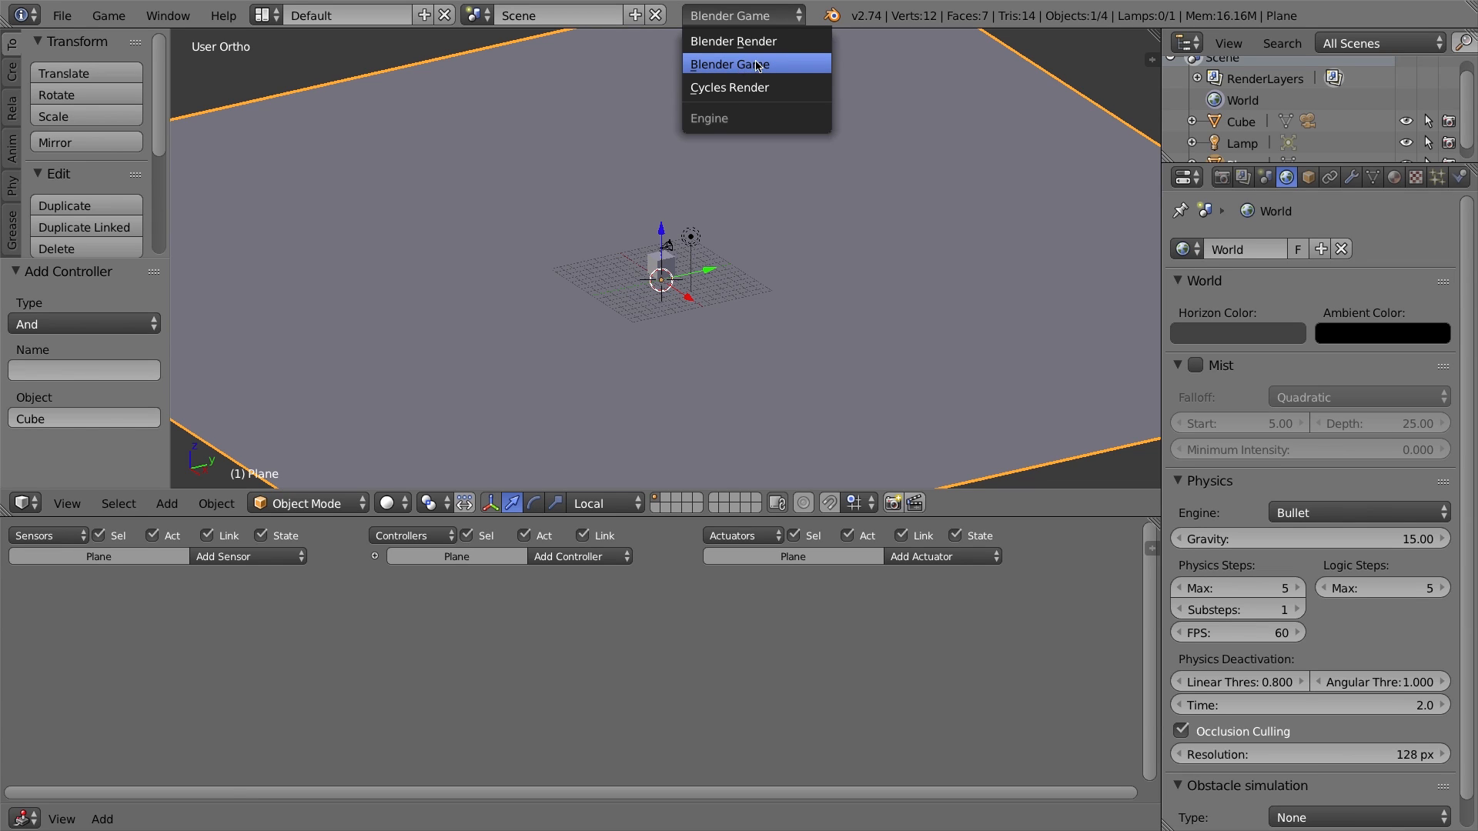
click(754, 65)
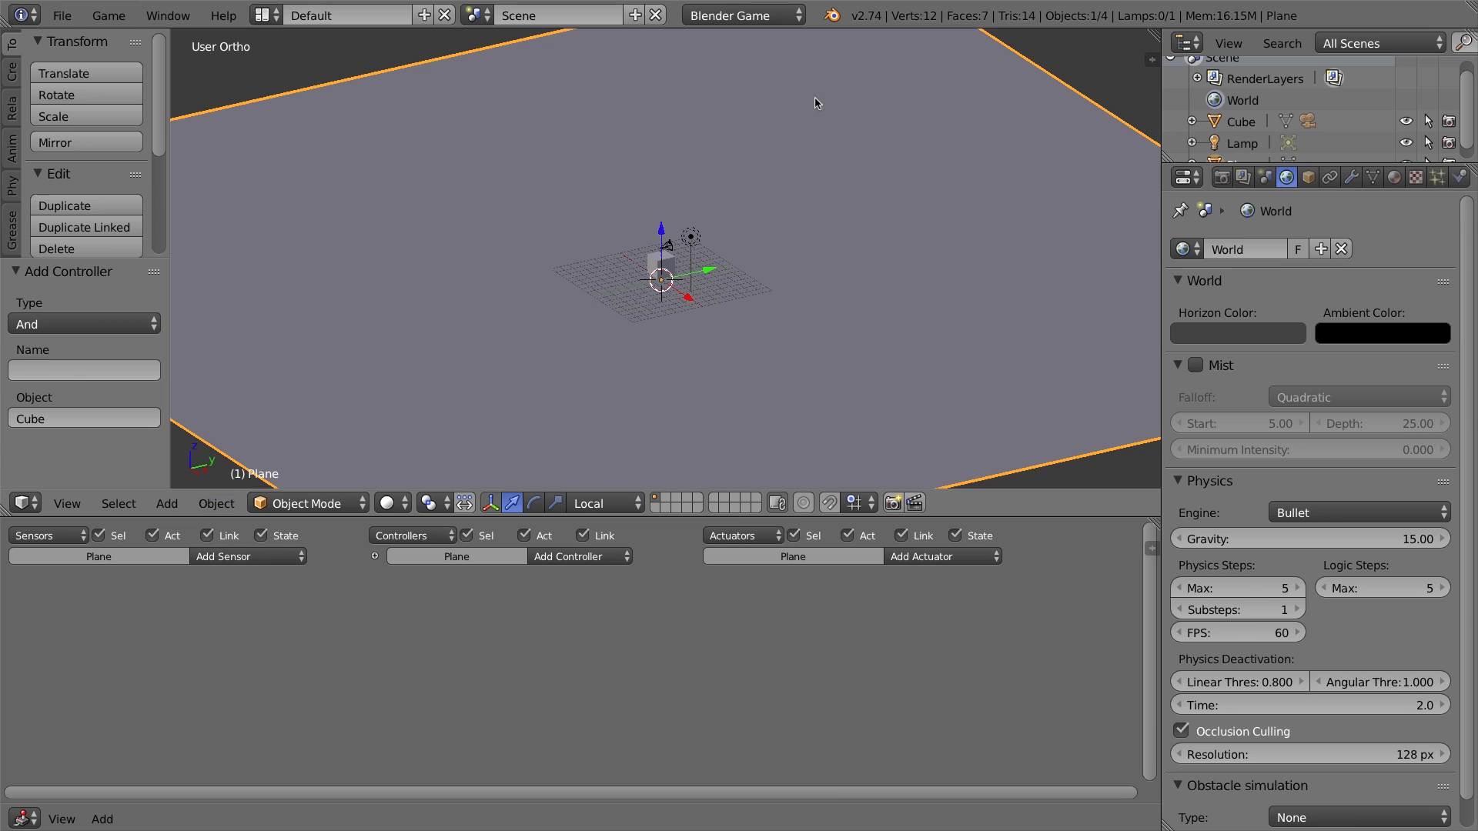
Apply the scale of the ground plane
click(242, 503)
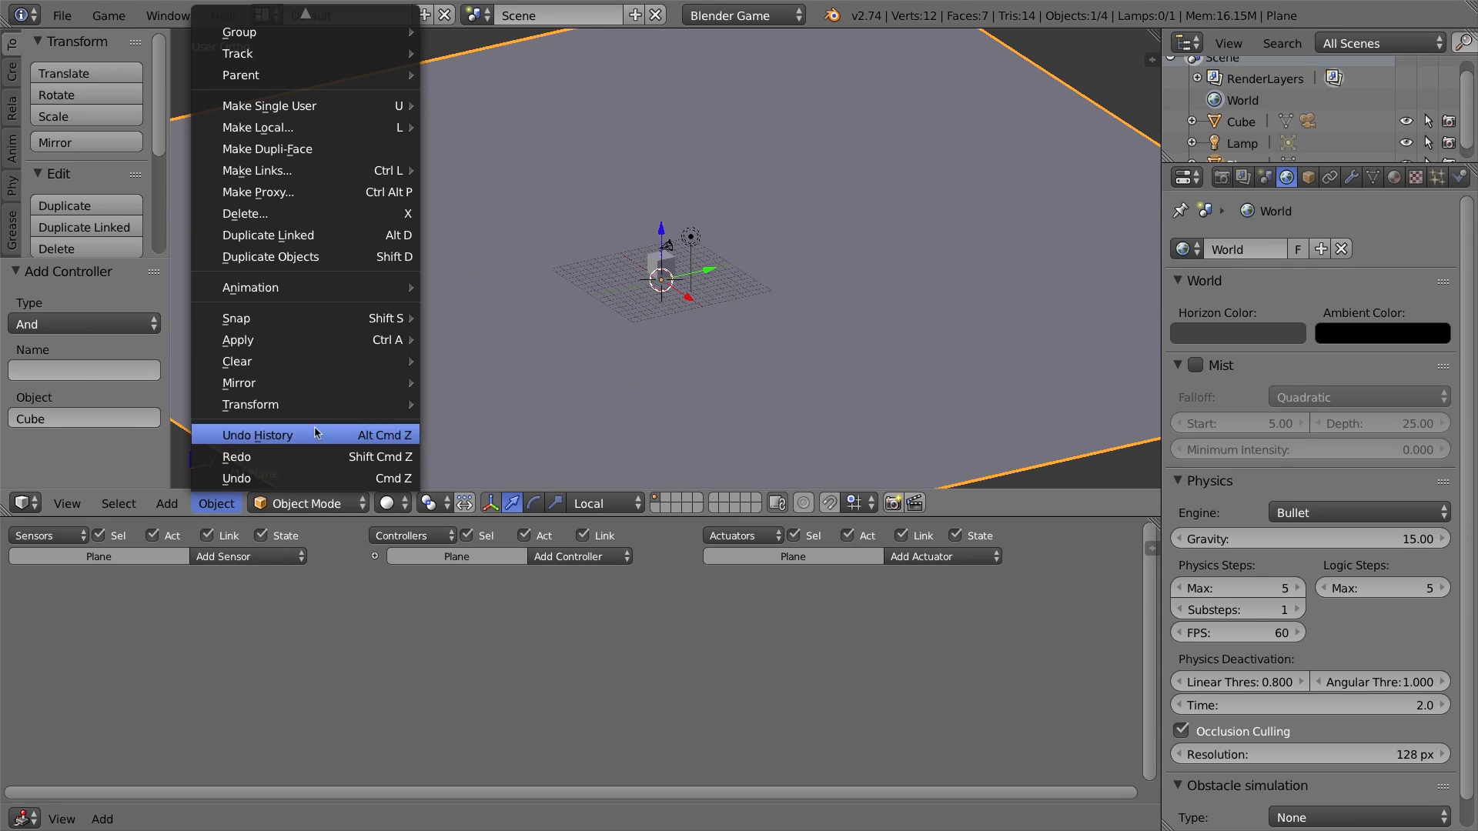
mouse_move(331, 343)
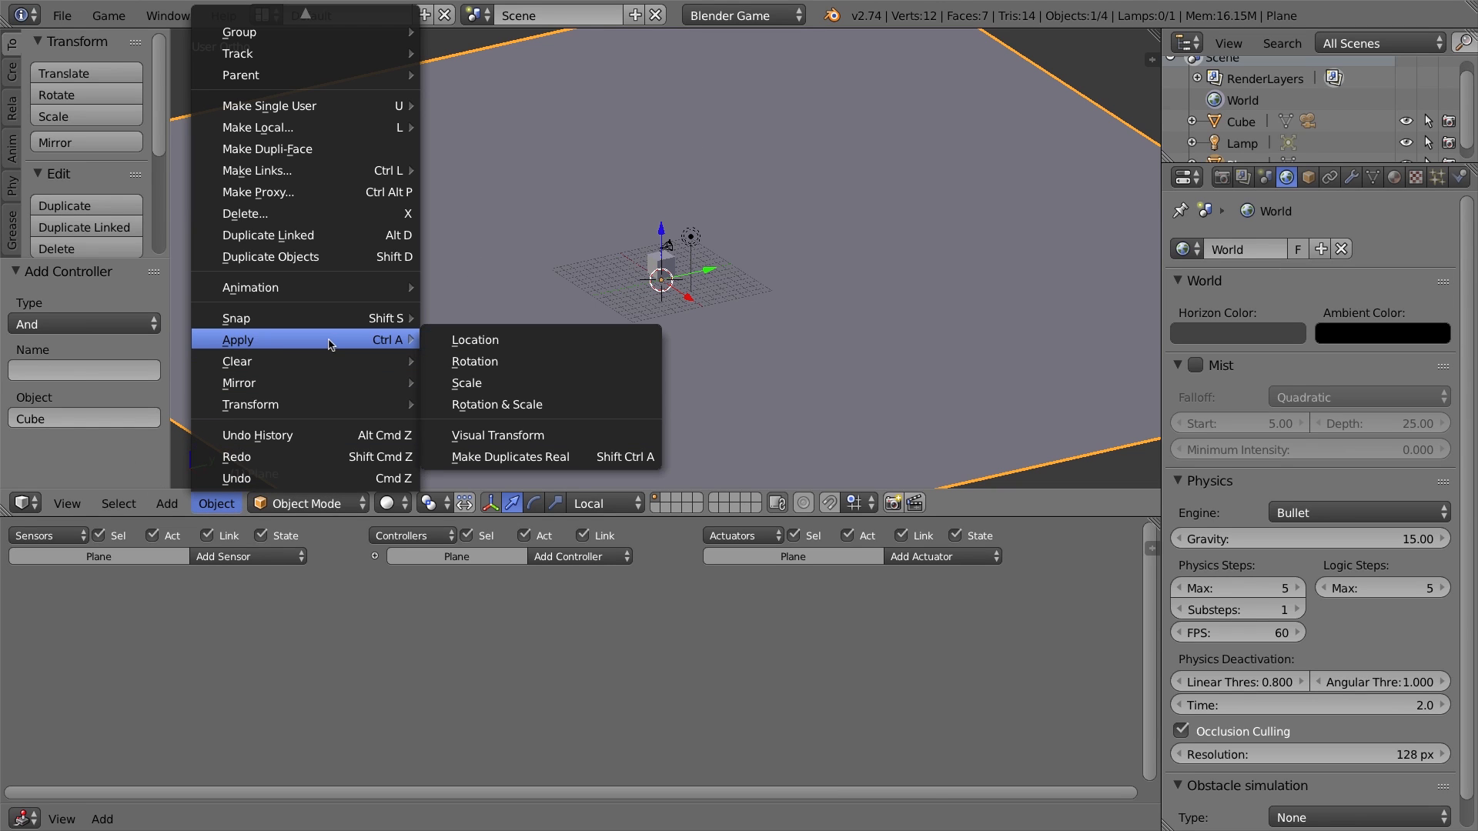
click(502, 383)
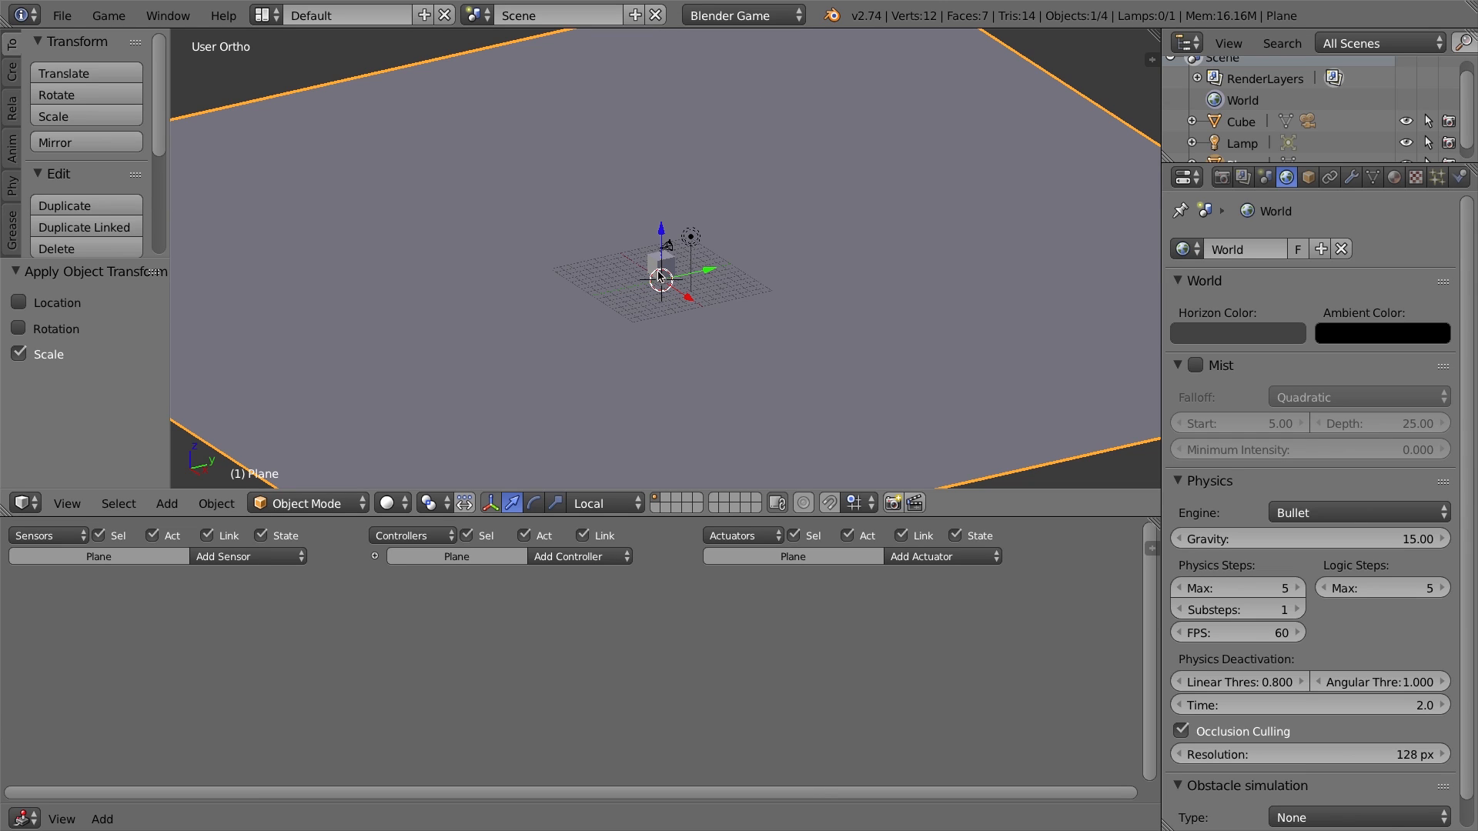
Enter Edit Mode on the ground plane, switch to face selection and unwrap its face with the standard Unwrap
key(Tab)
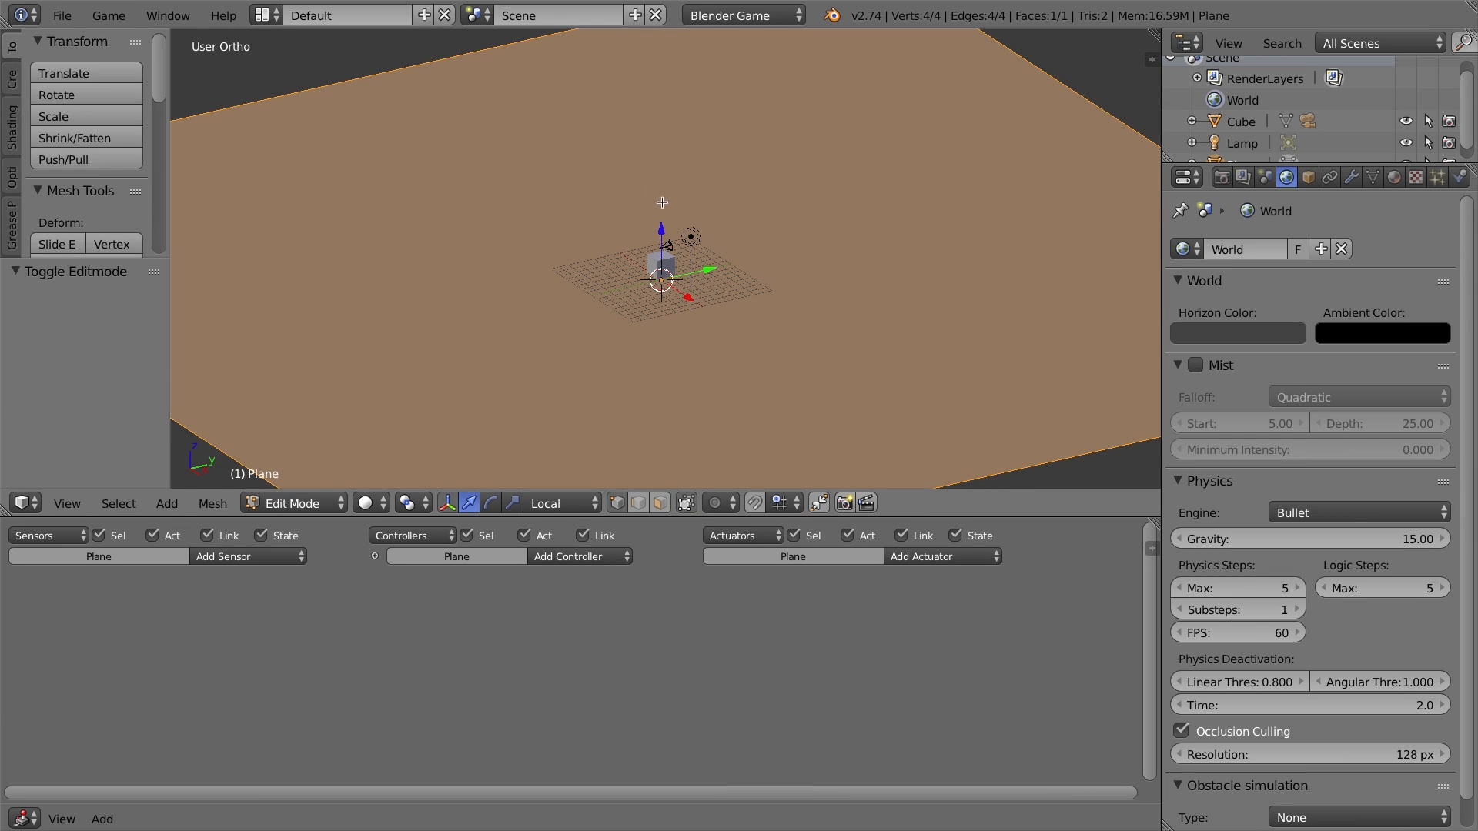
scroll(727, 178, down, 3)
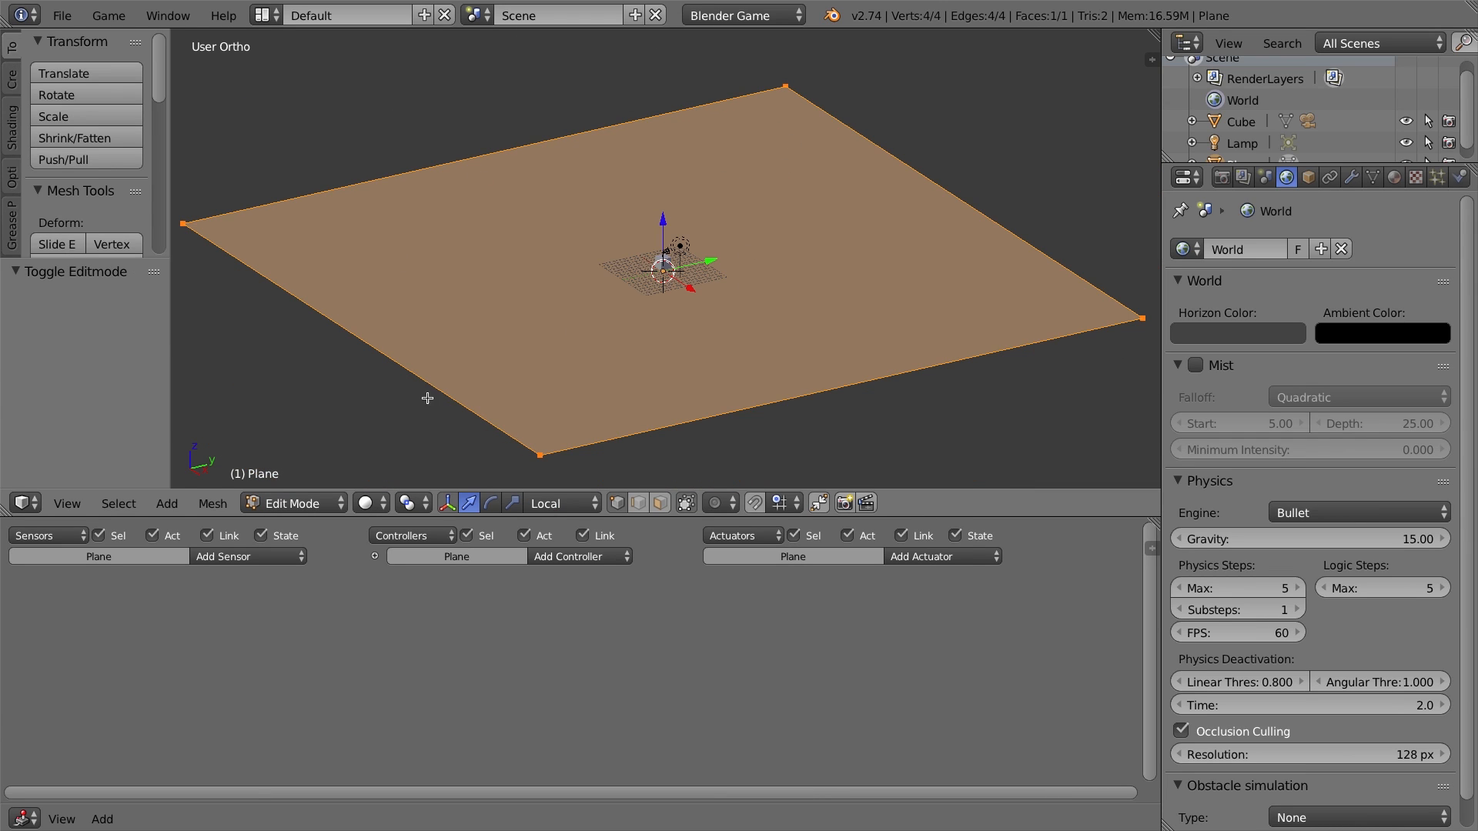
click(665, 508)
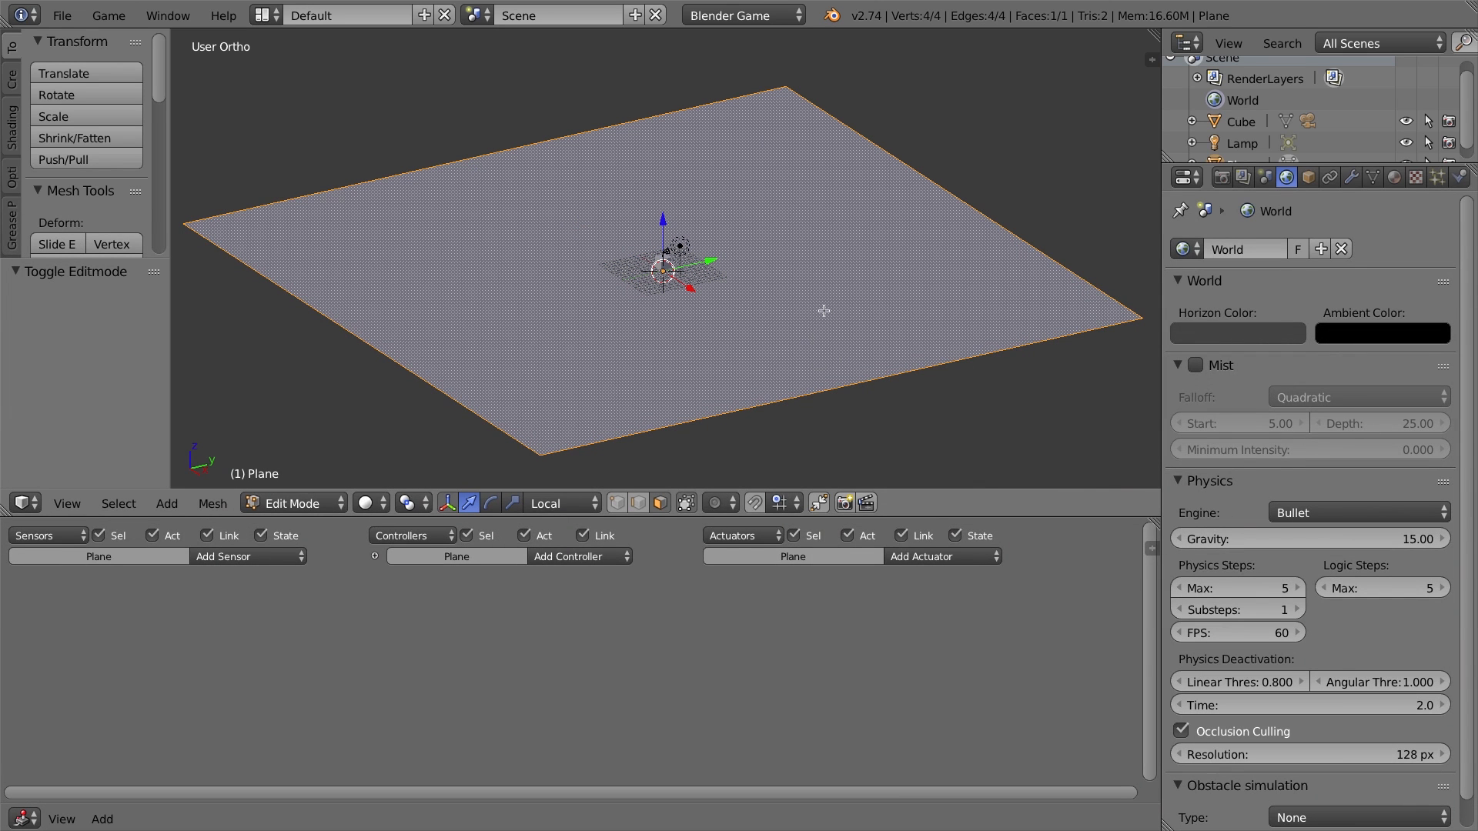
key(u)
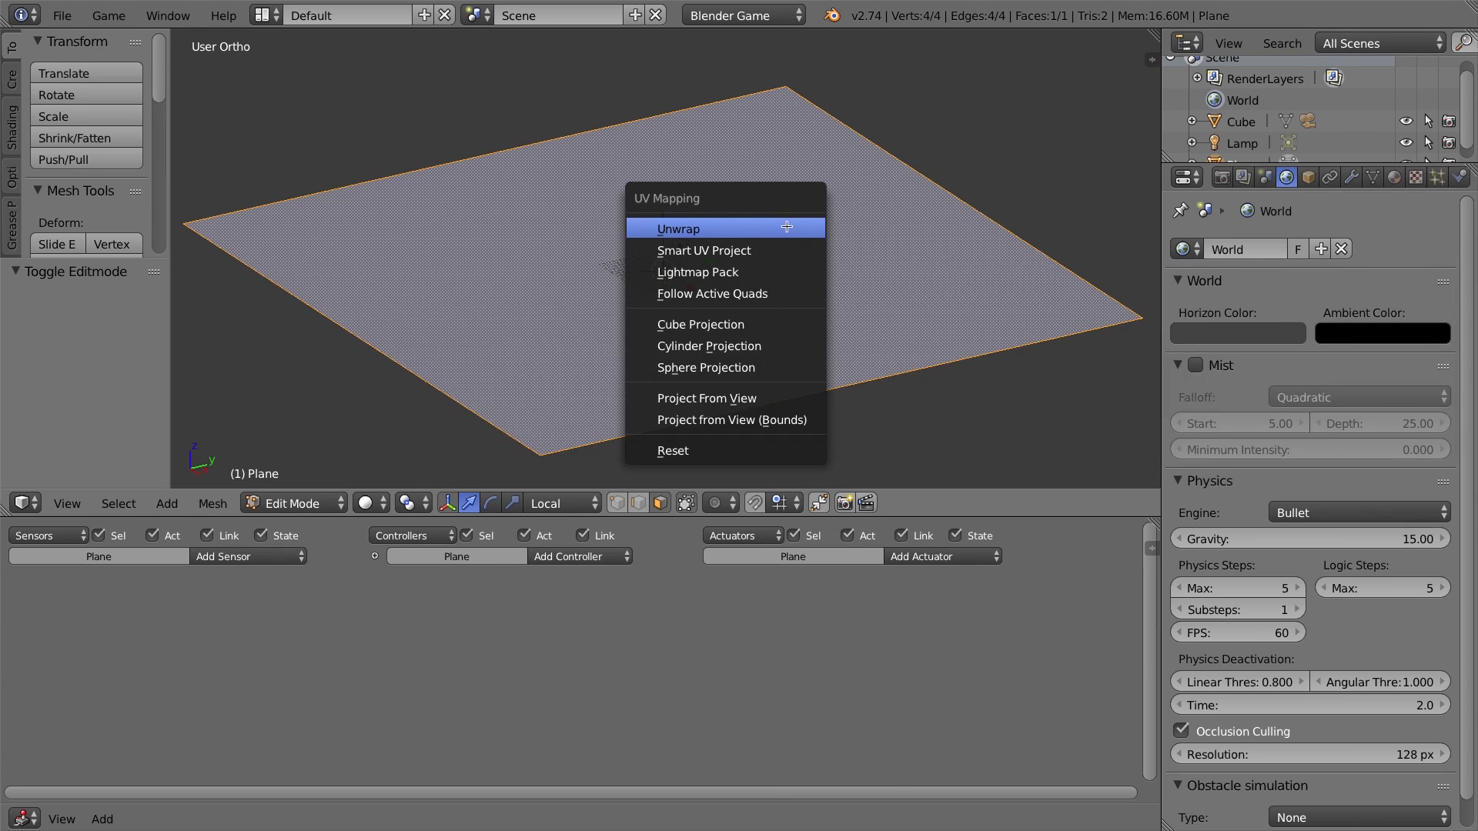
click(715, 229)
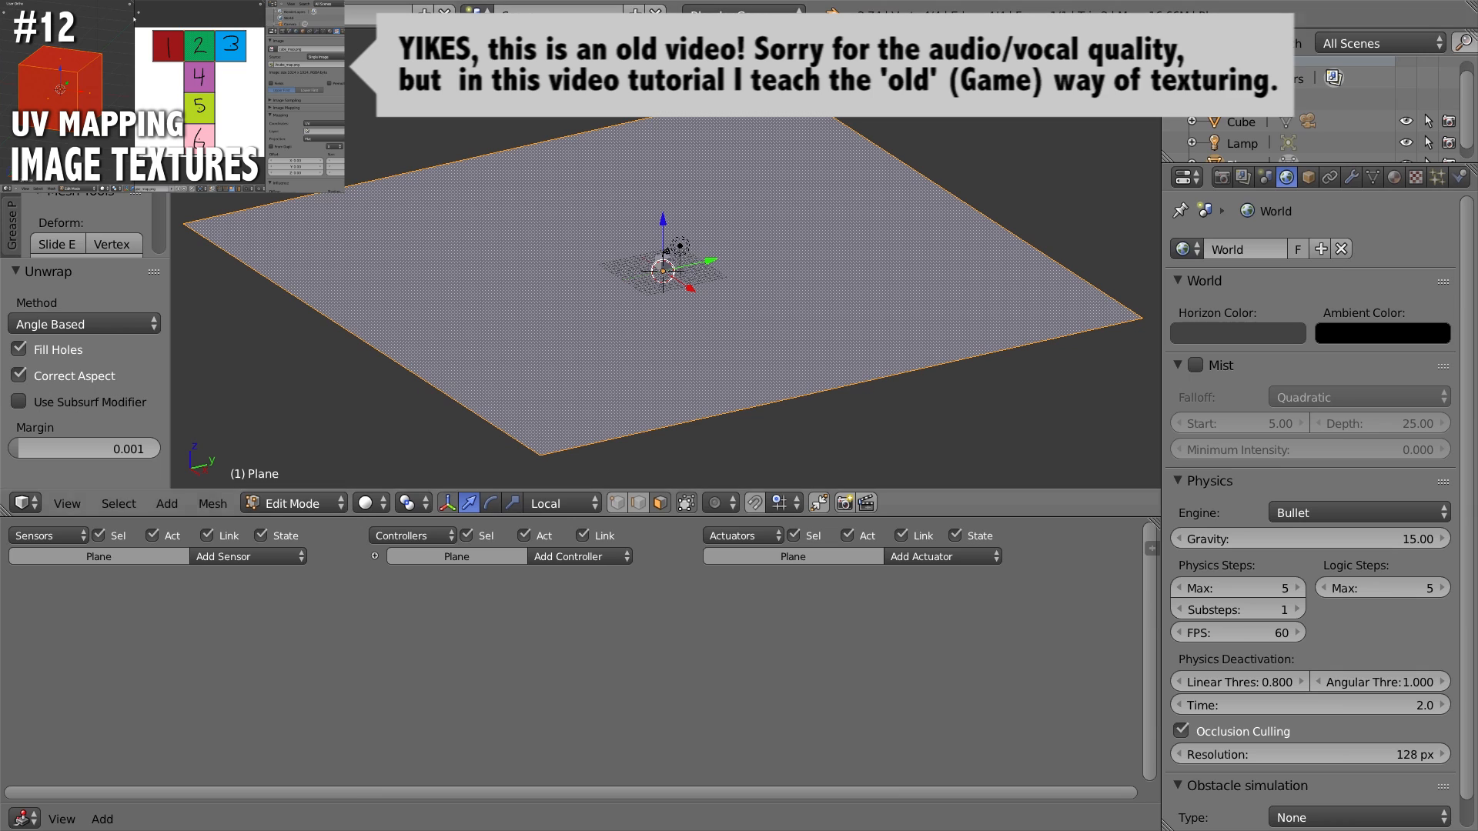
Split the 3D viewport side by side and turn the new area into a UV/Image Editor
drag(1156, 34, 604, 221)
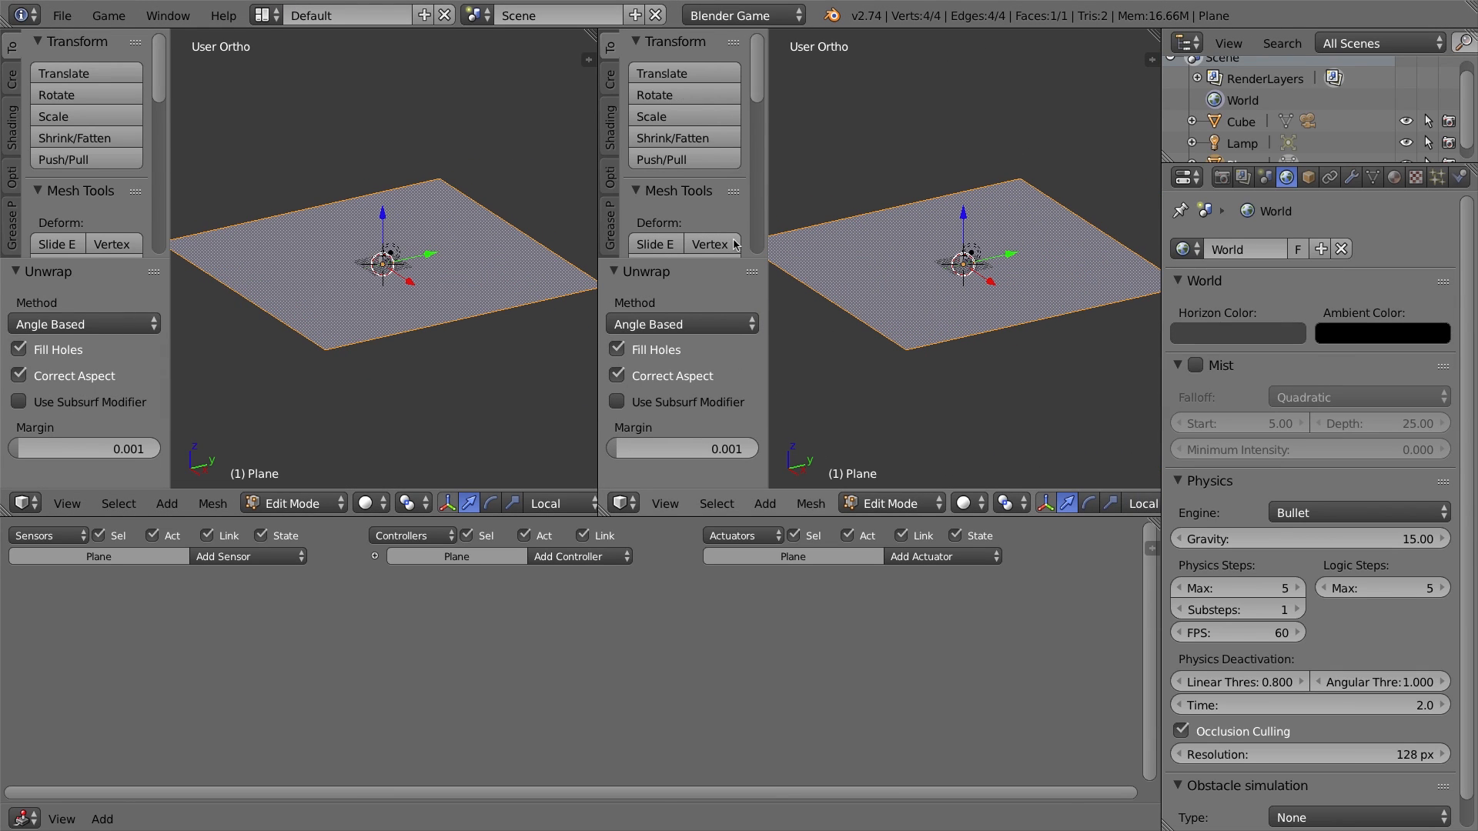
click(623, 504)
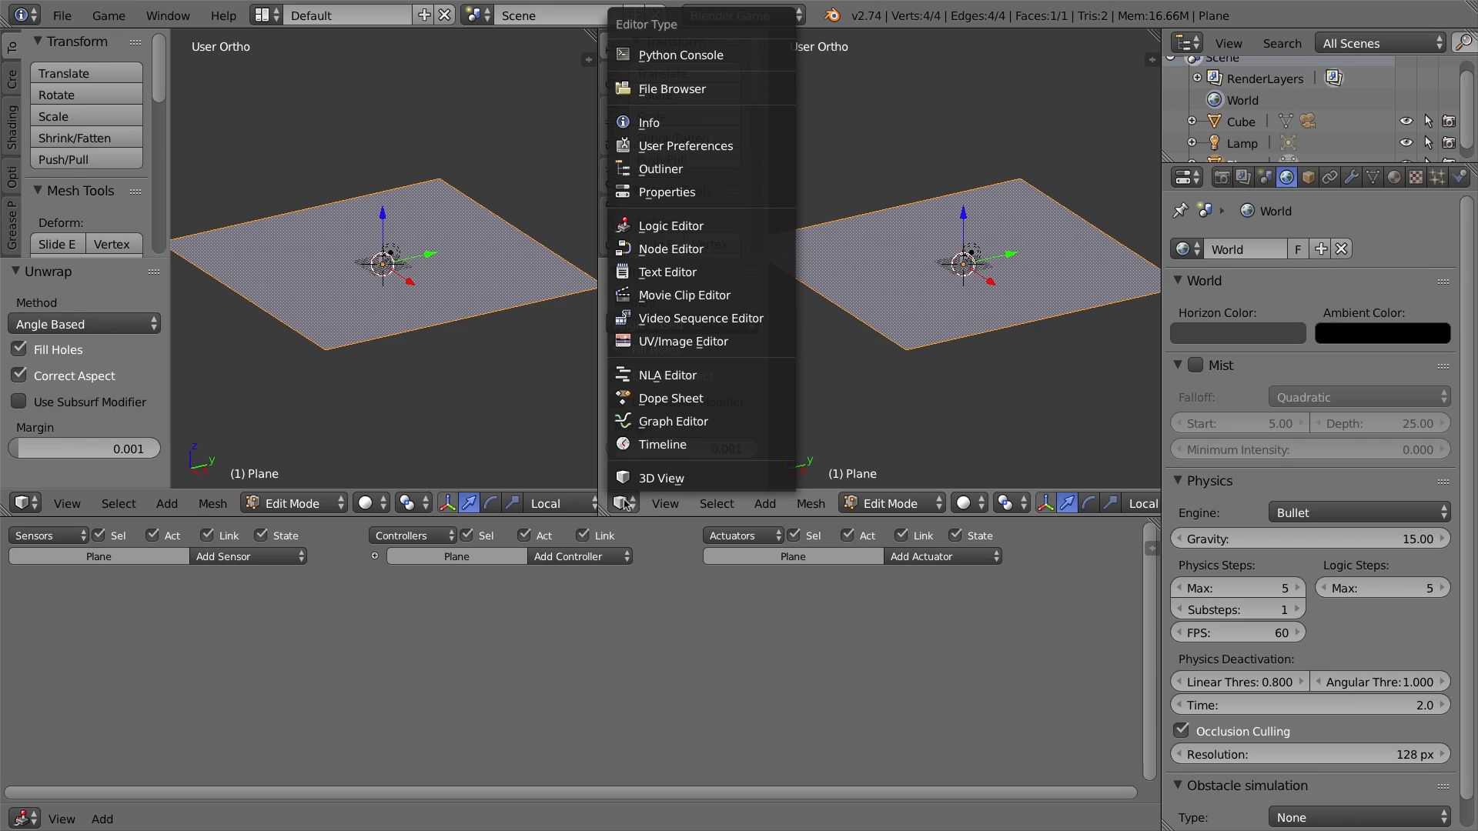
click(686, 343)
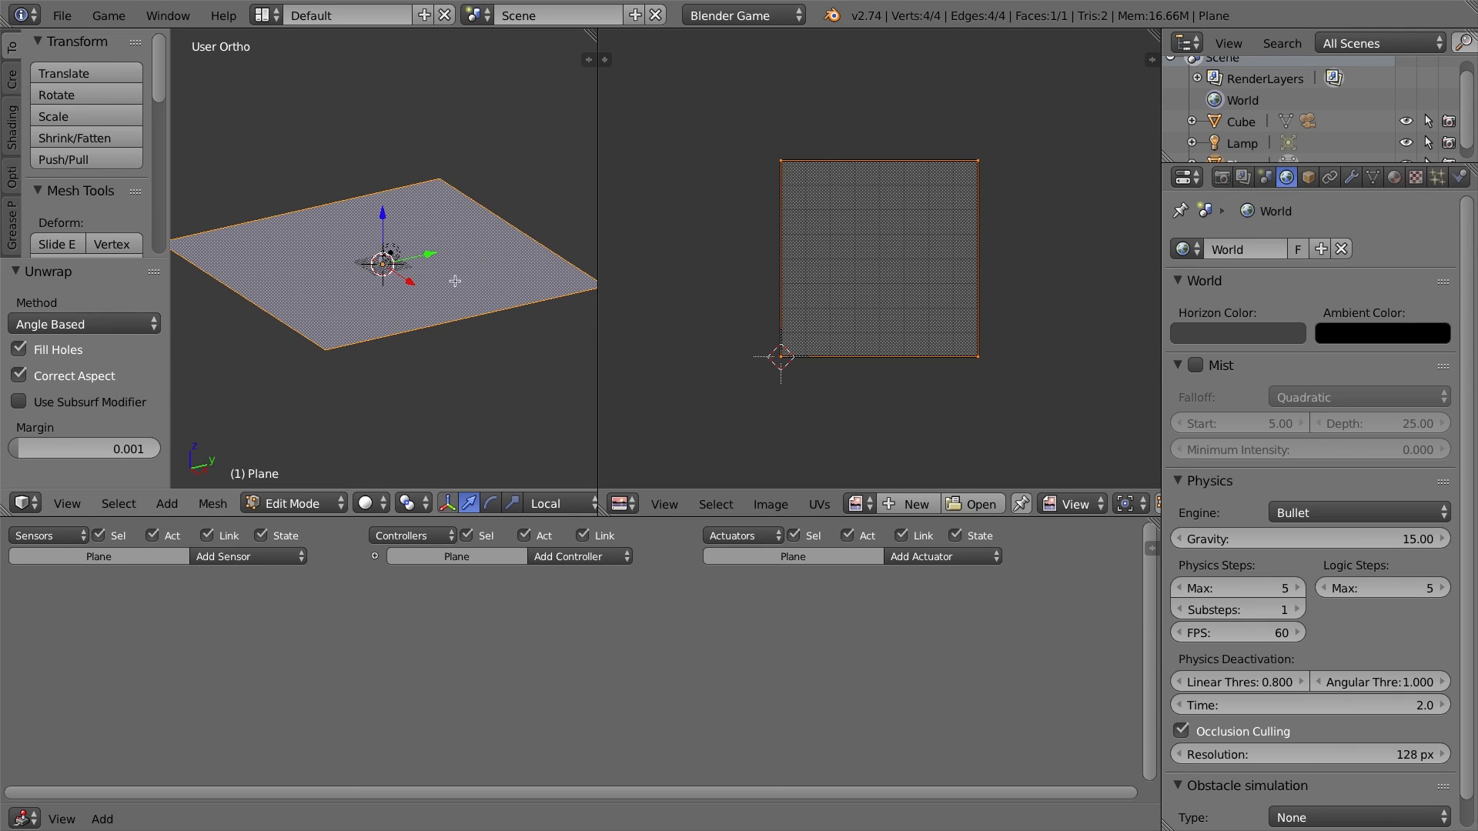
key(u)
key(u)
middle_drag(485, 233, 428, 127)
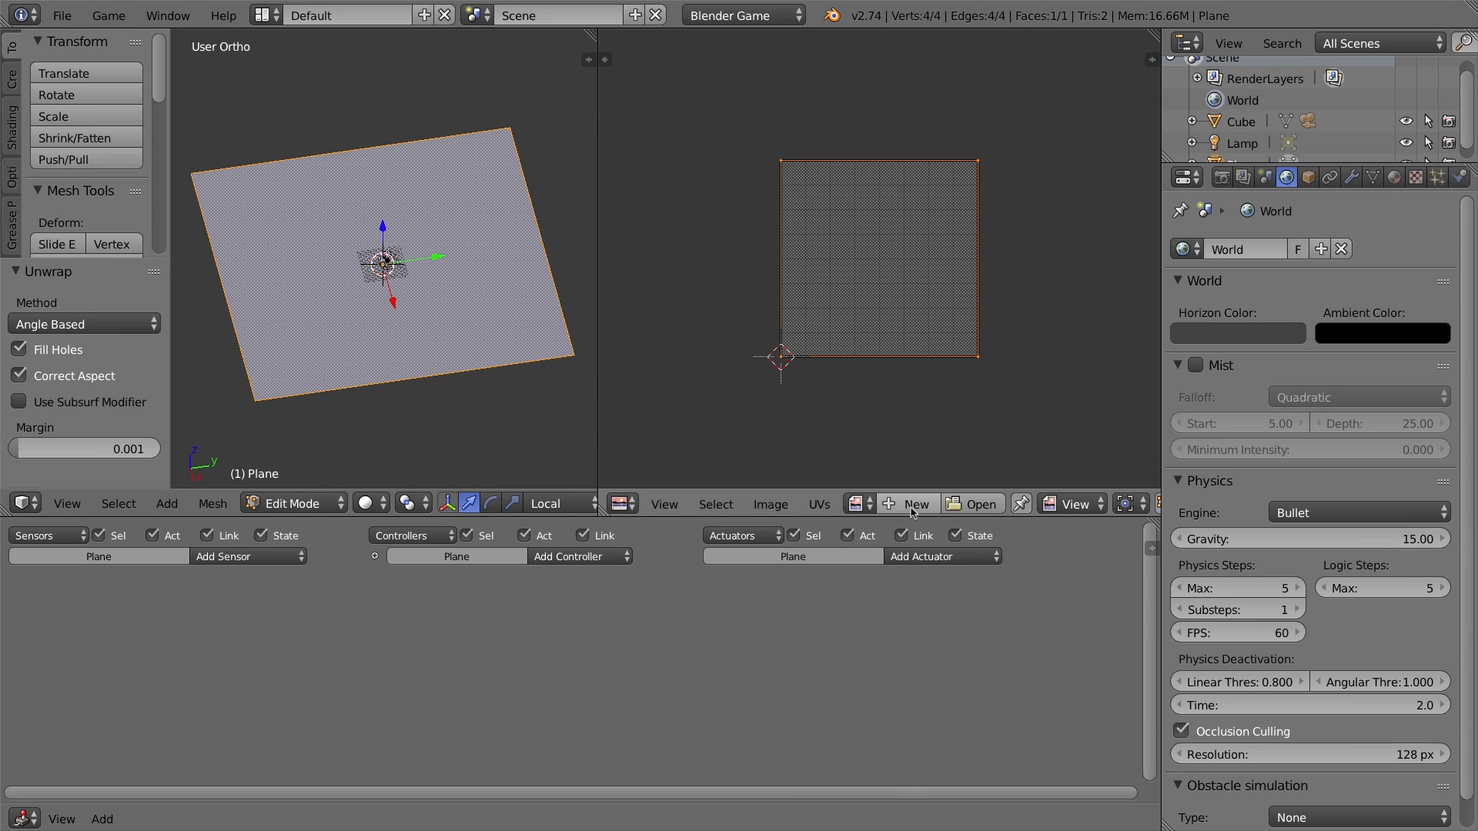
Create a new 1024 x 1024 px image of generated type UV Grid for the unwrapped plane
click(912, 508)
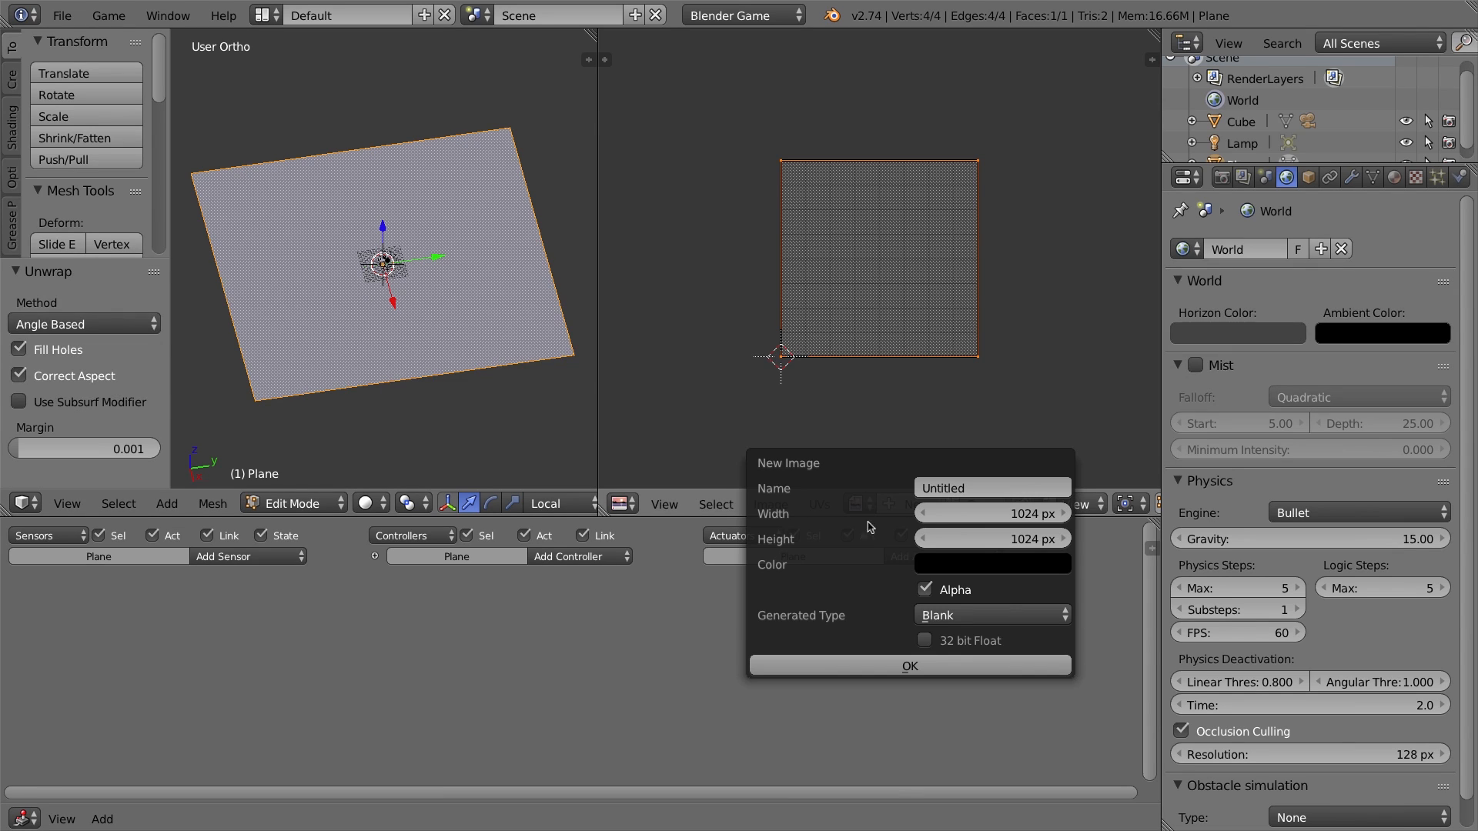
click(993, 616)
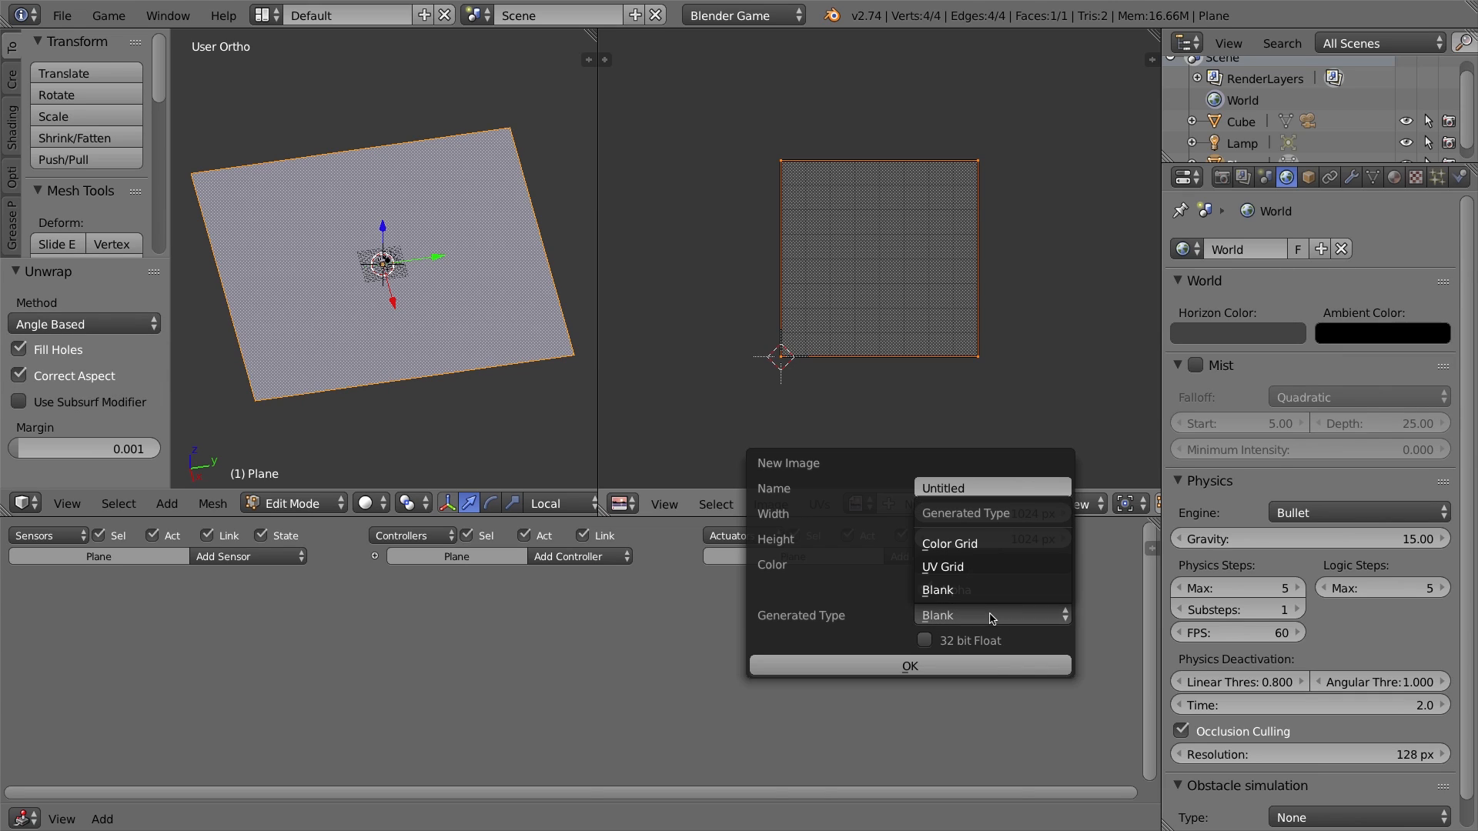
click(959, 568)
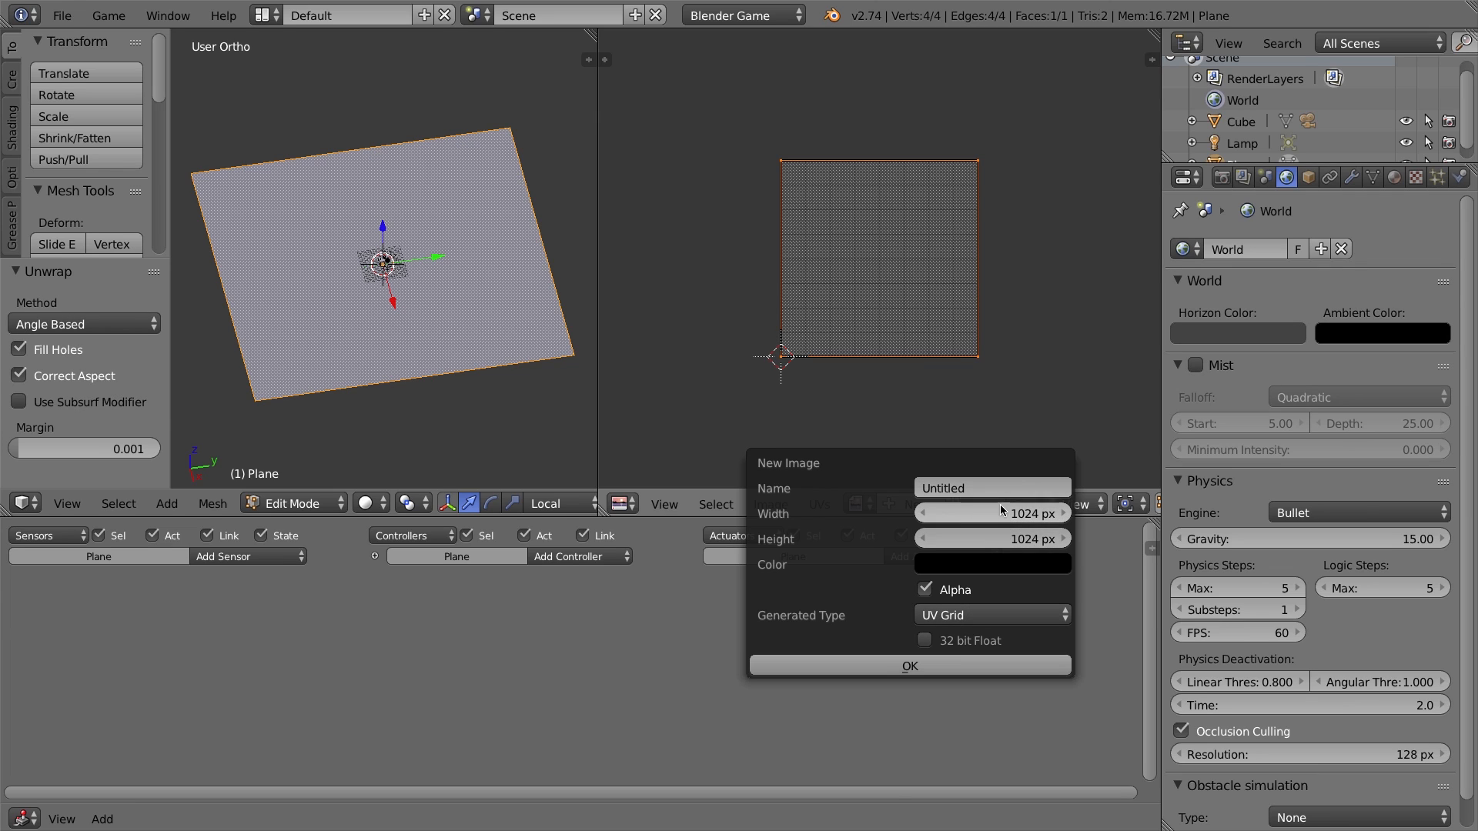
click(910, 665)
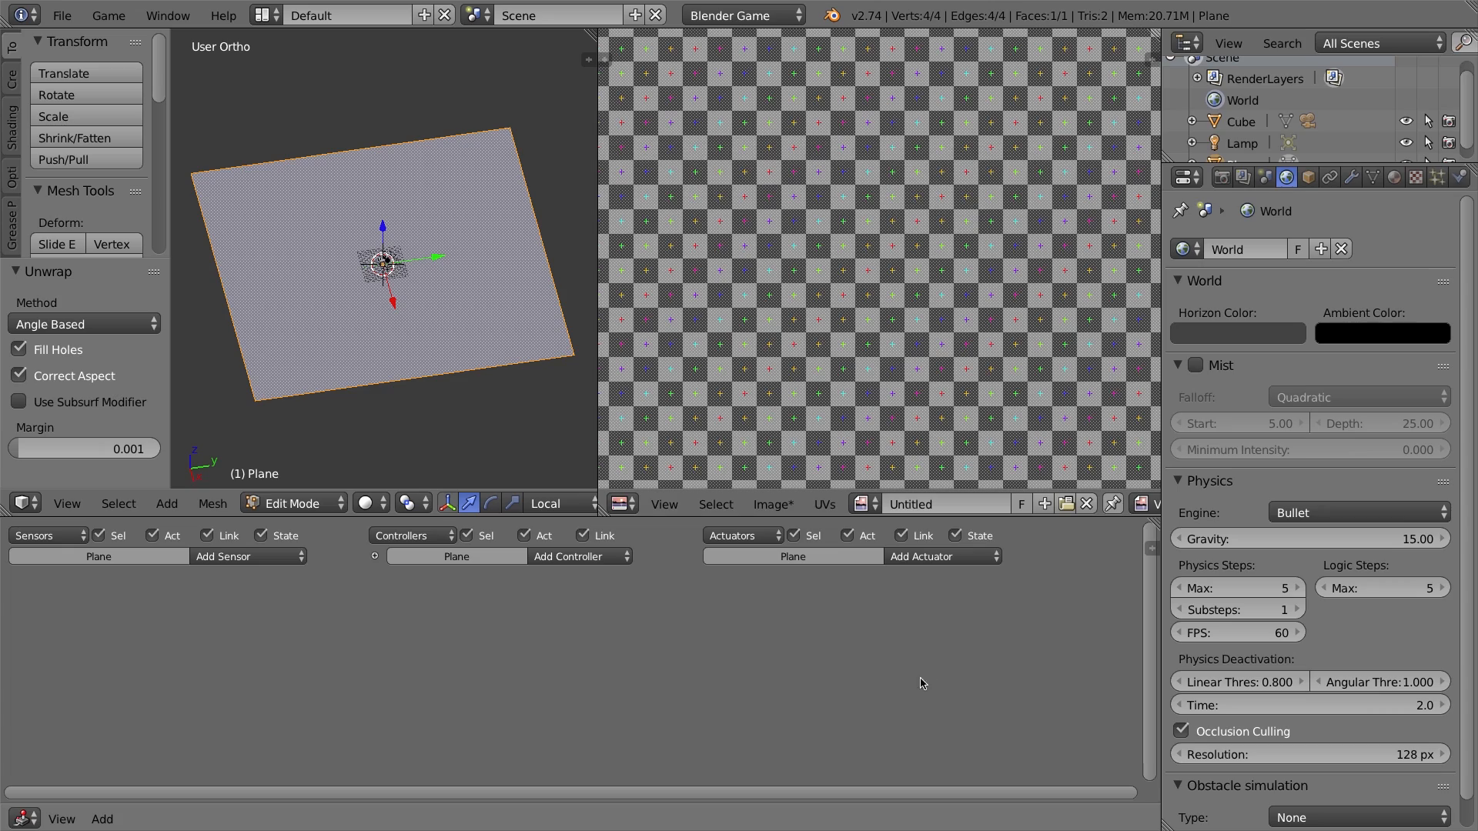
scroll(846, 265, down, 4)
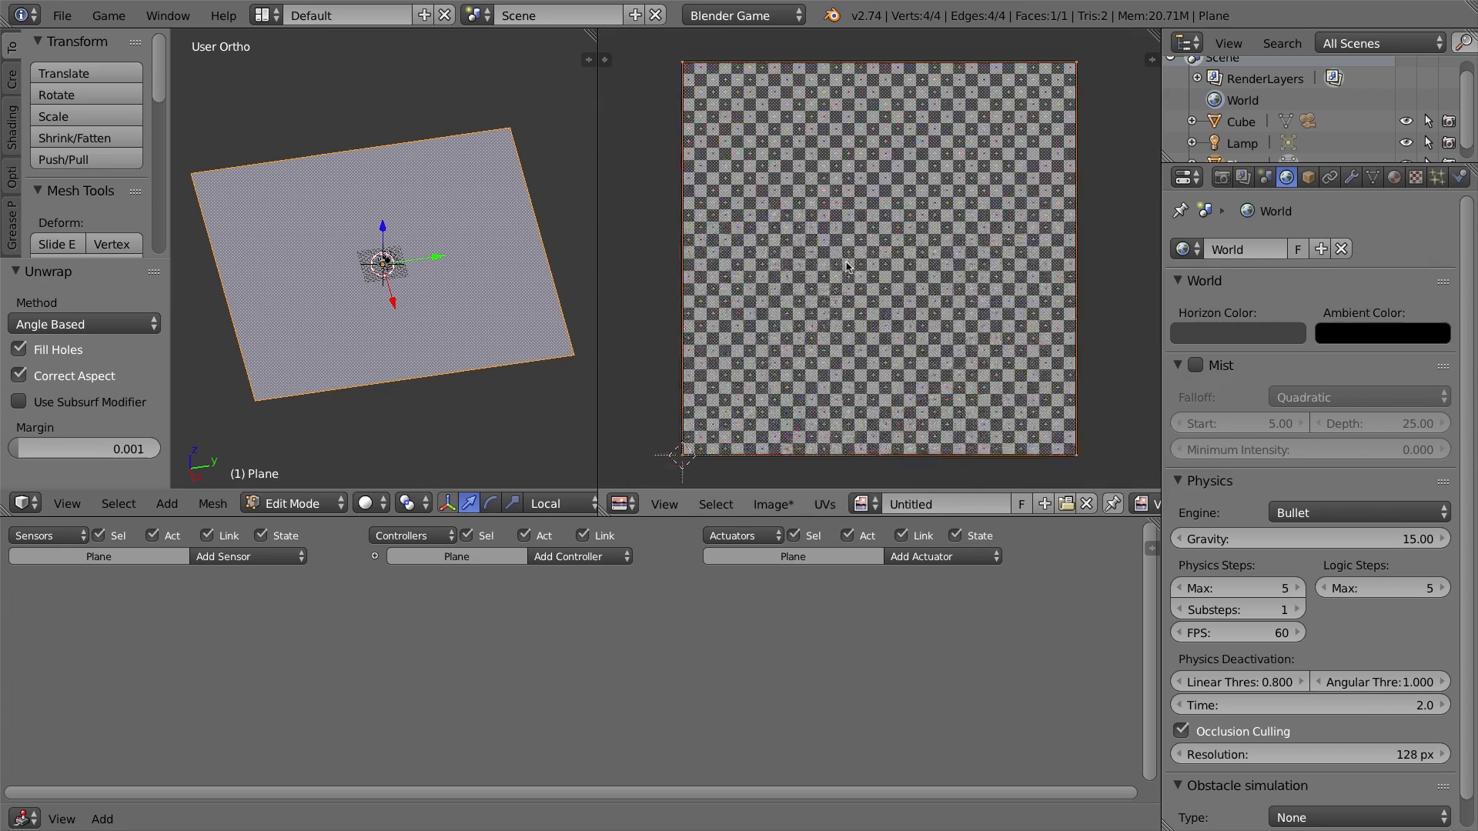
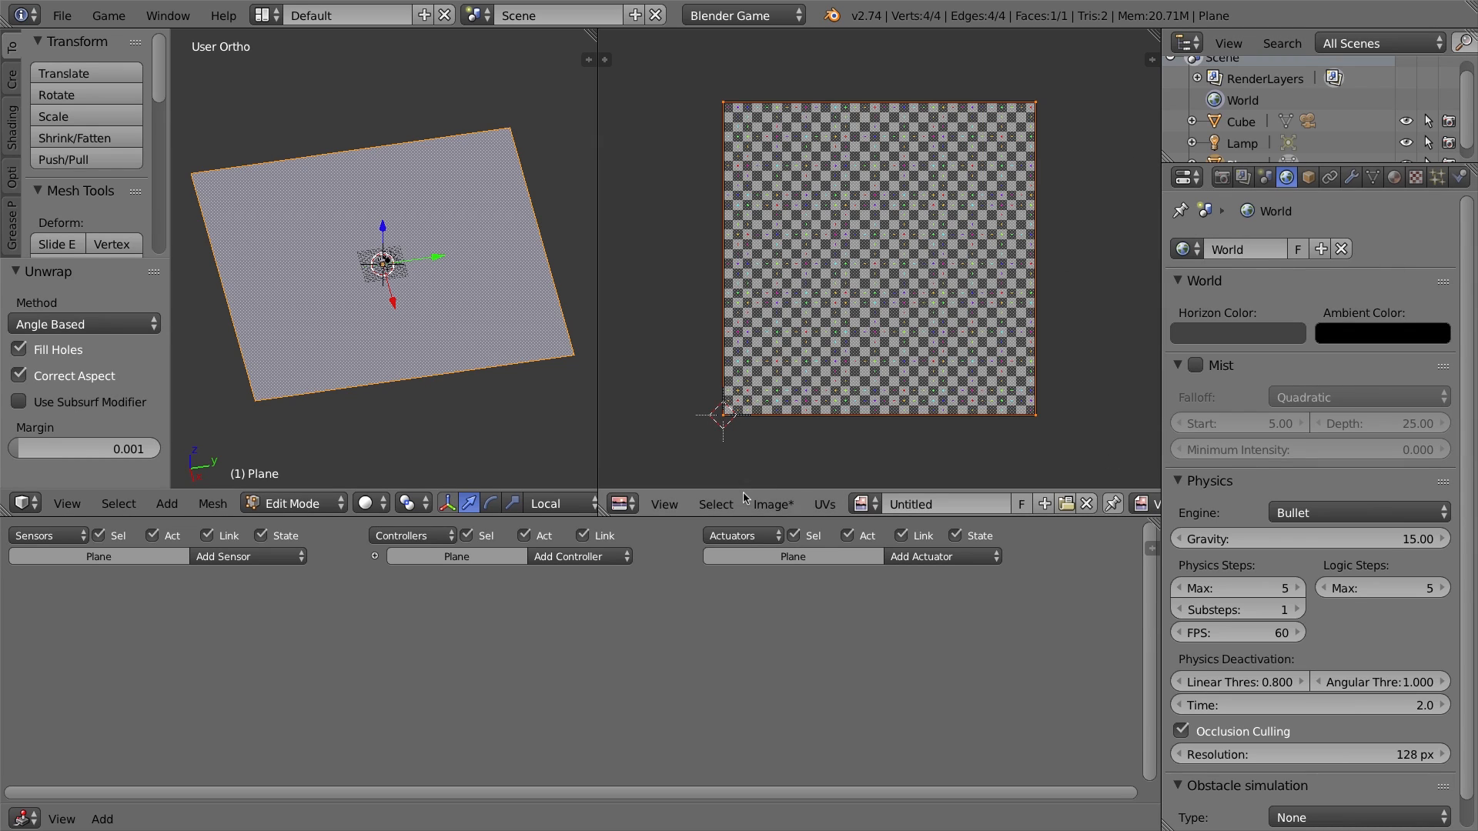
Pack the generated image into the blend file as PNG and rename it "grid"
click(780, 508)
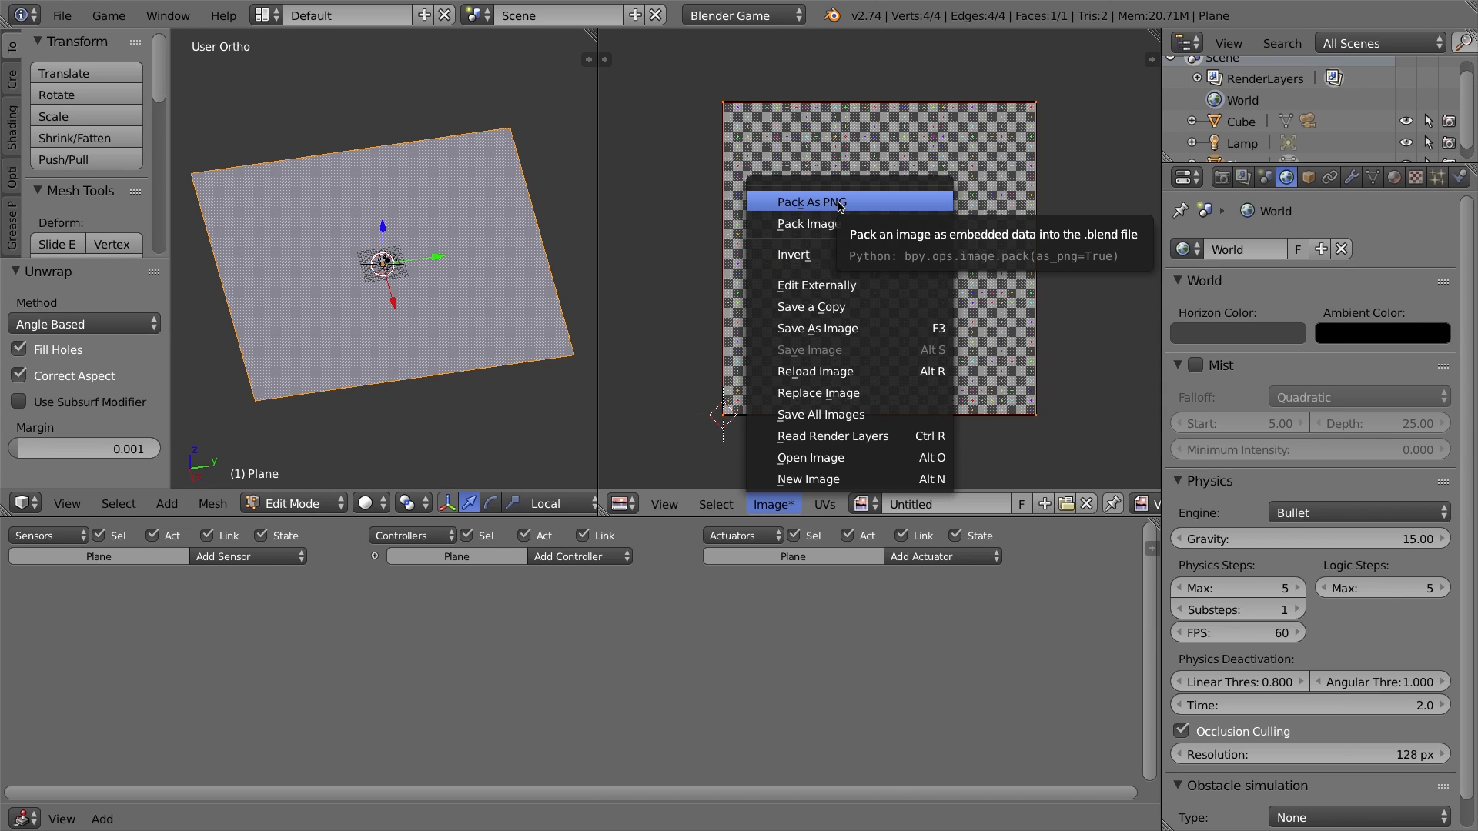
click(843, 207)
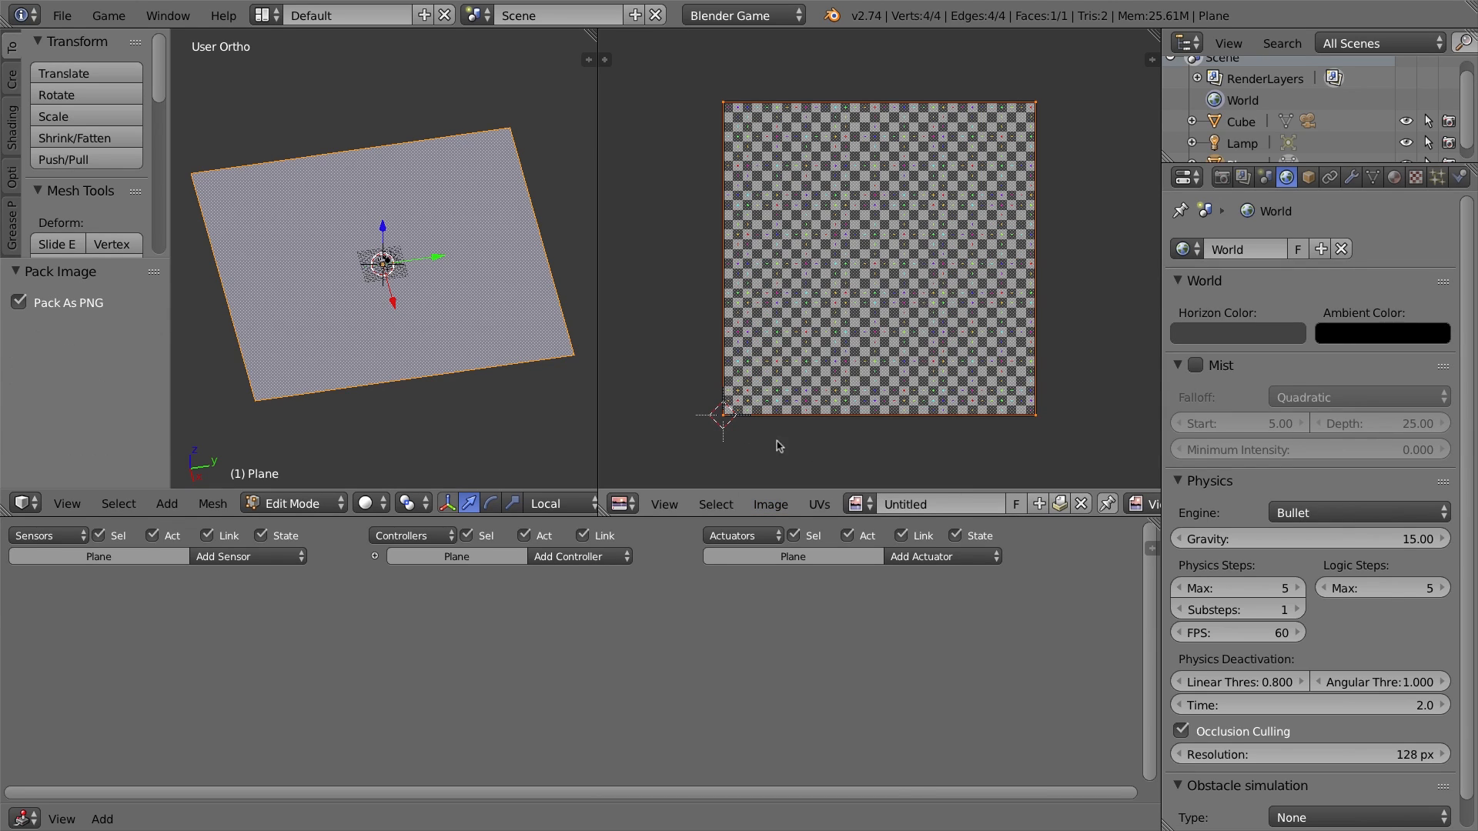
click(933, 505)
text(grid)
key(Return)
click(785, 506)
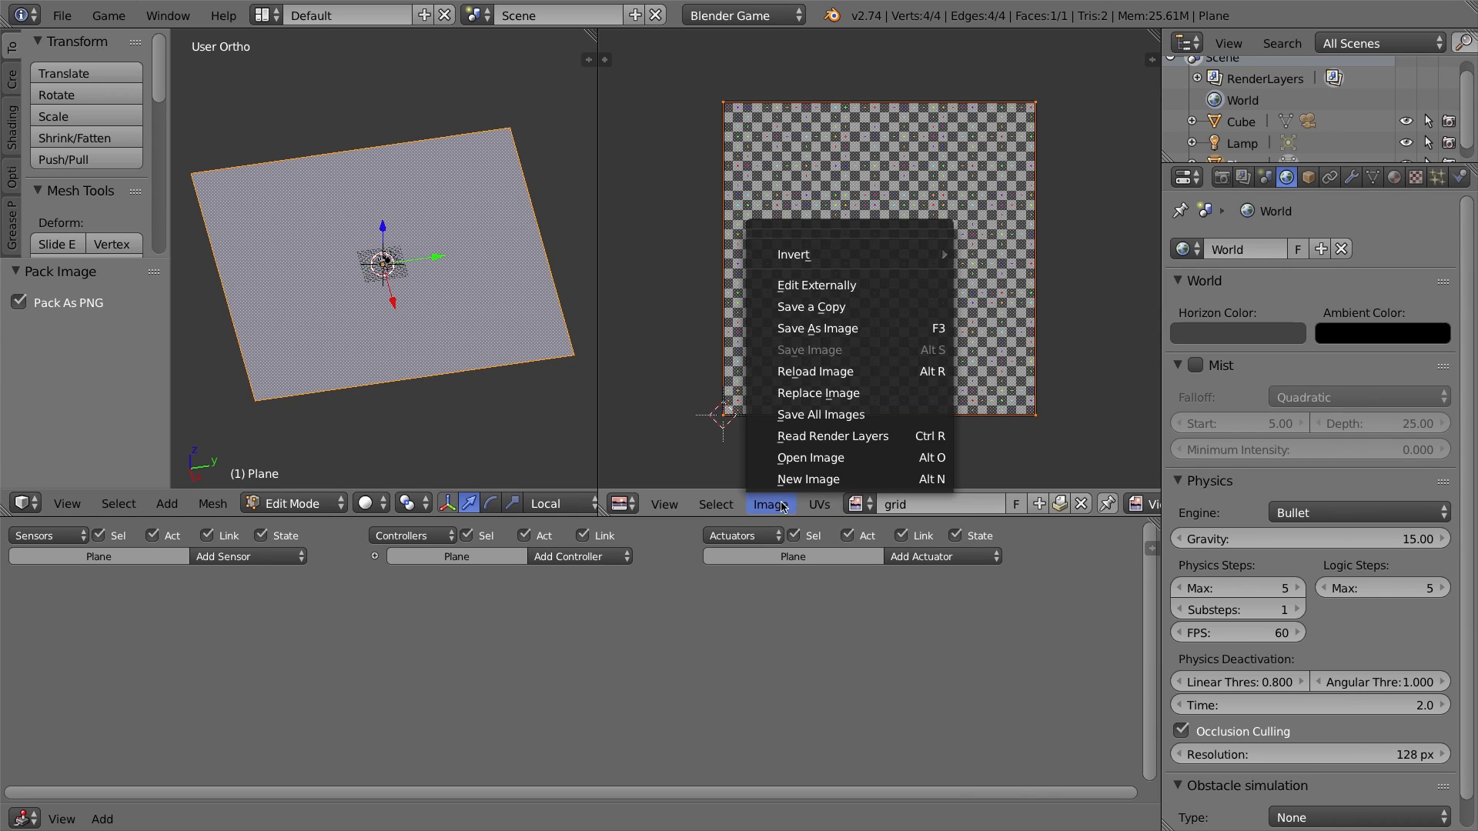
click(856, 337)
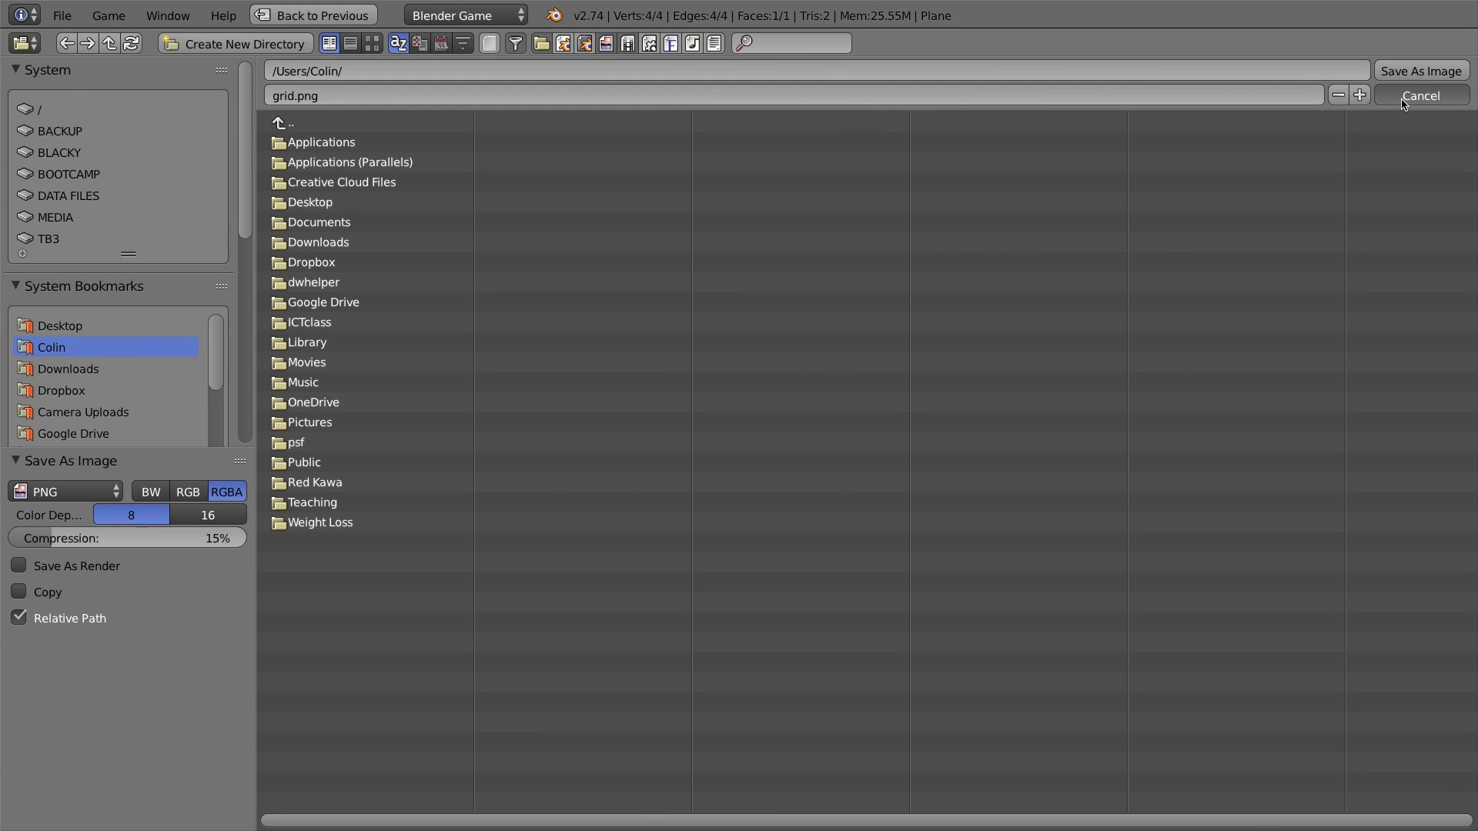
click(1420, 95)
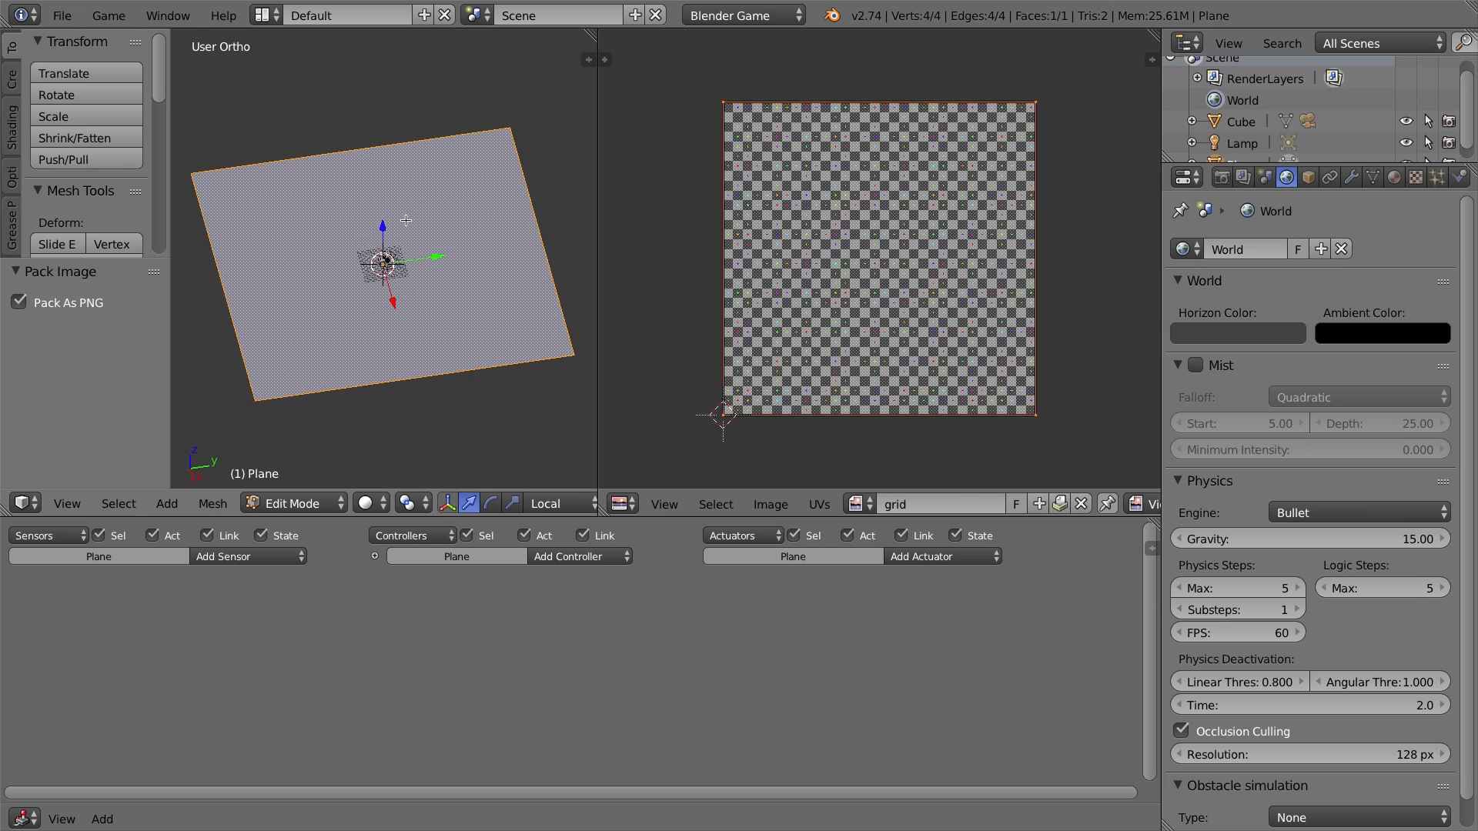
Return to Object Mode, add a new material to the plane and set its diffuse colour to red
key(Tab)
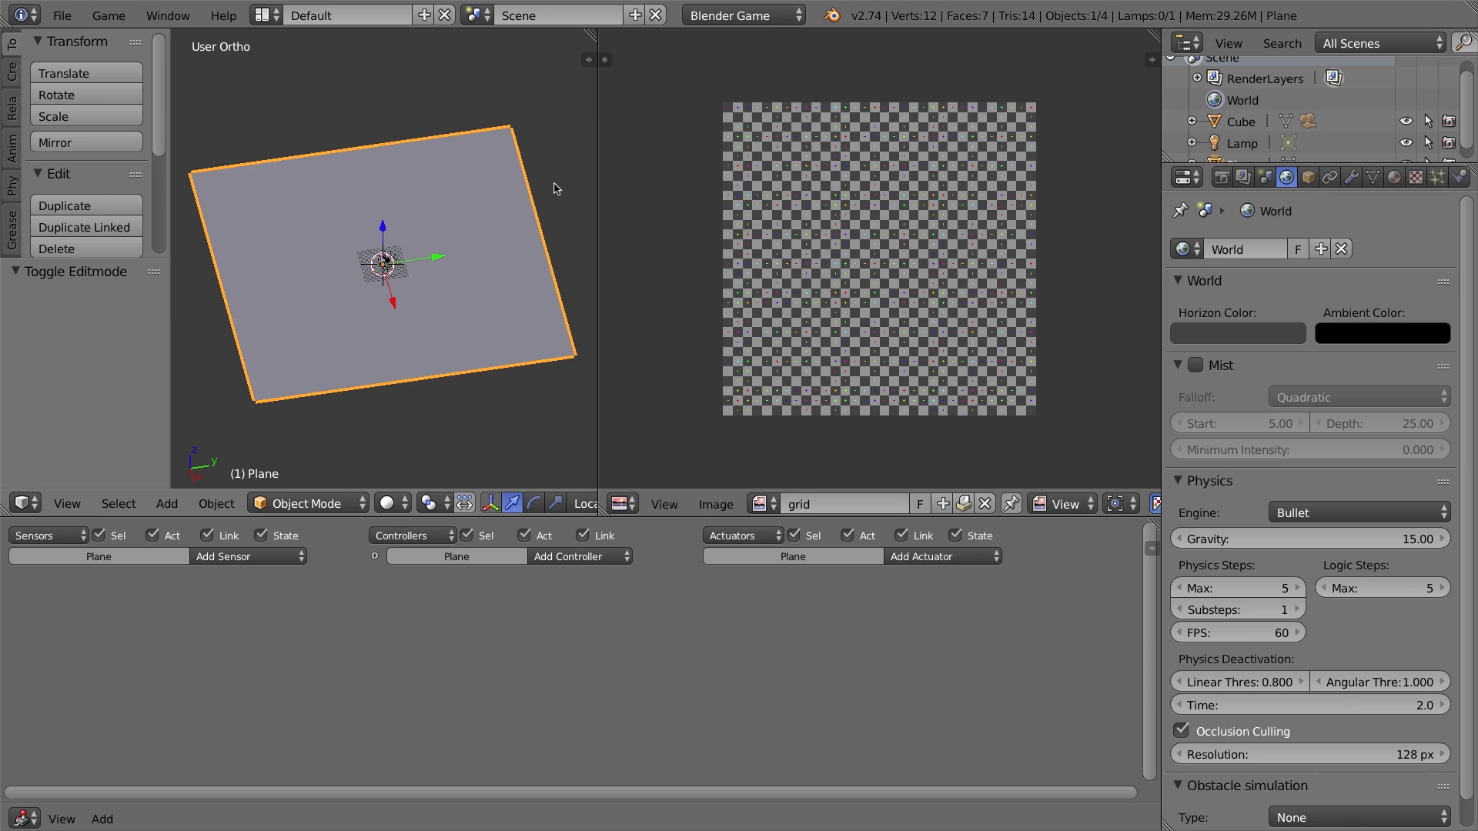
click(1395, 178)
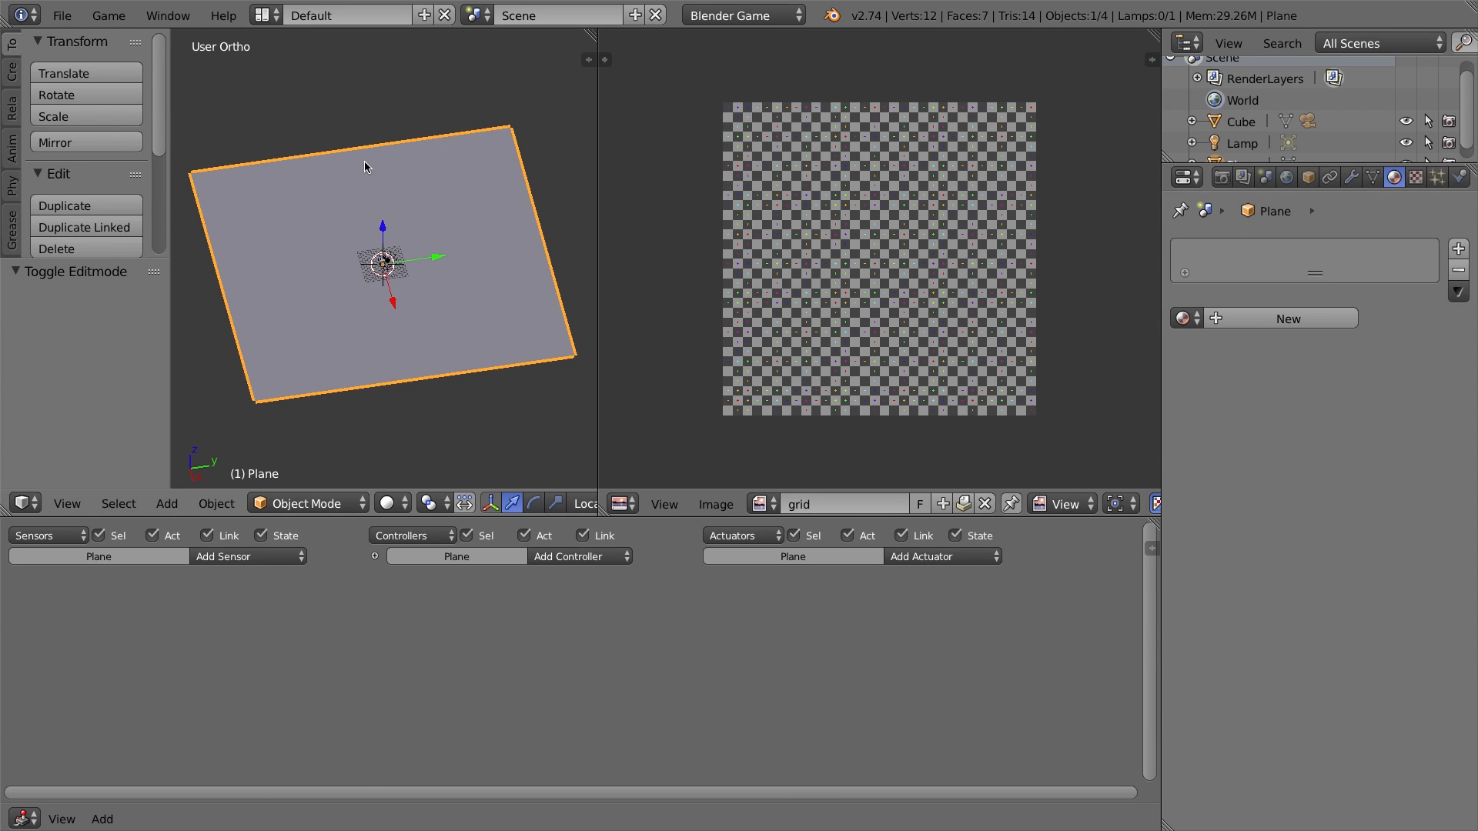
click(1274, 323)
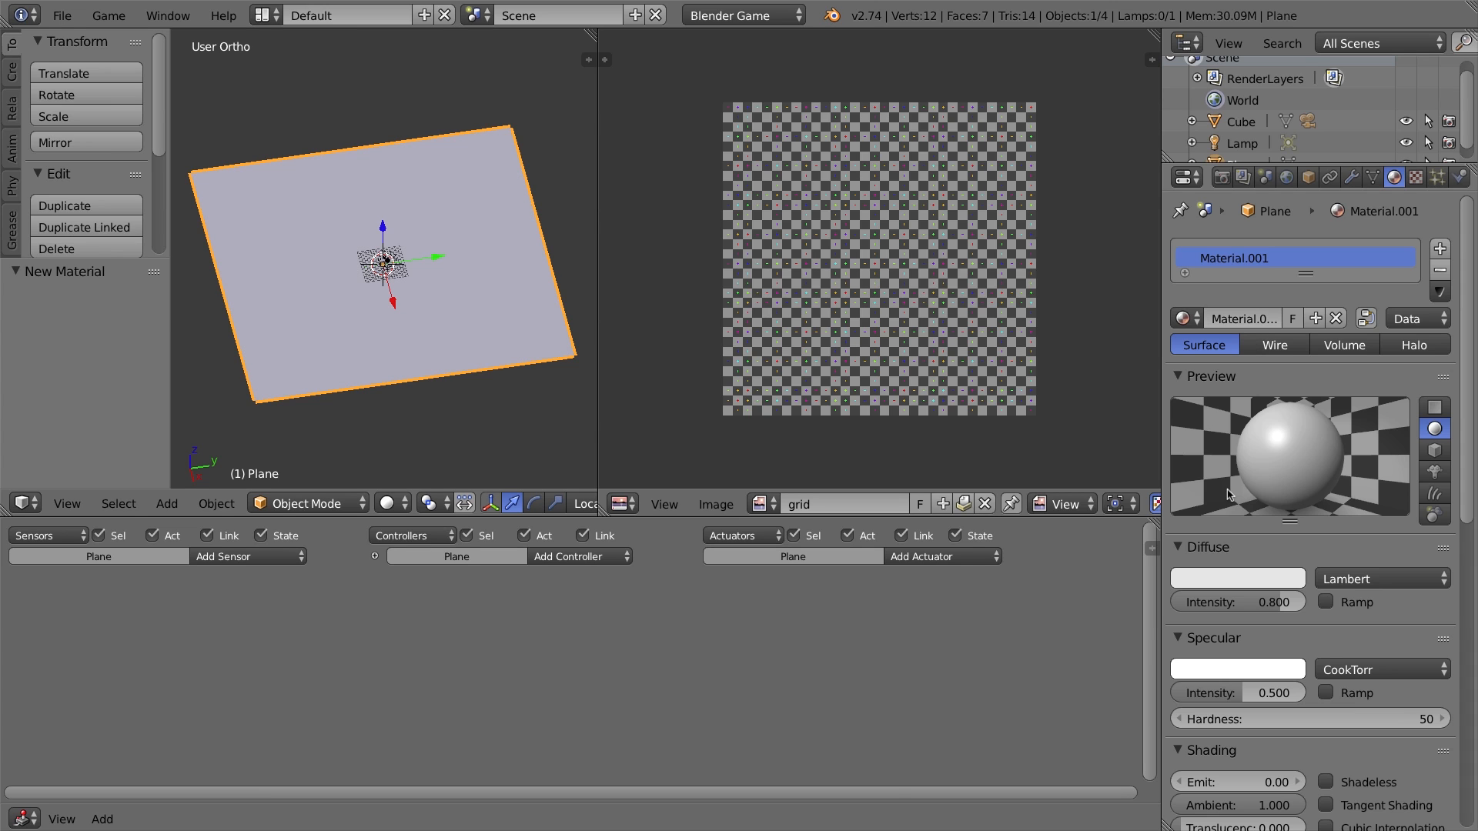
click(1282, 575)
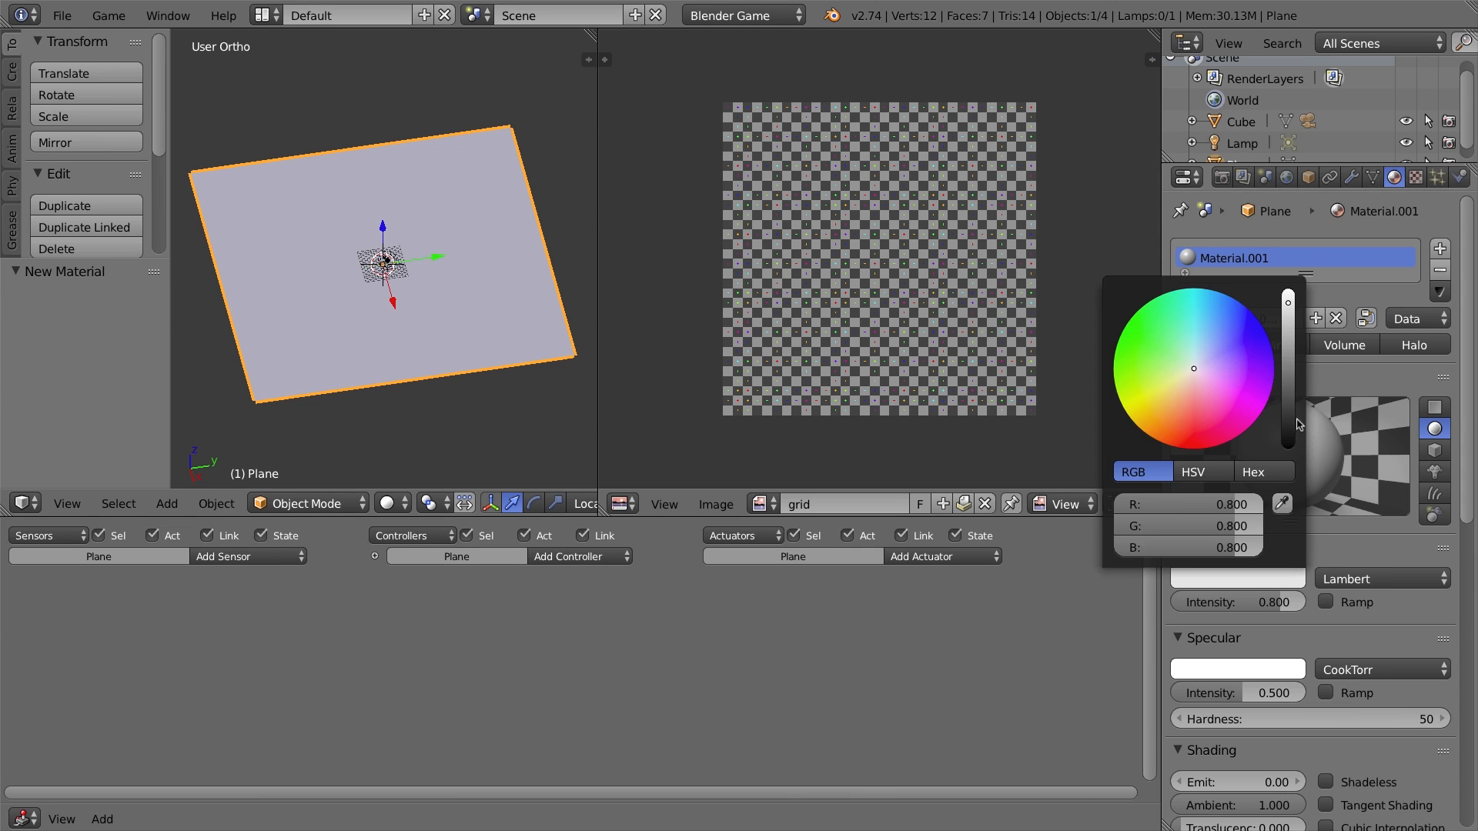
click(1254, 573)
click(1176, 426)
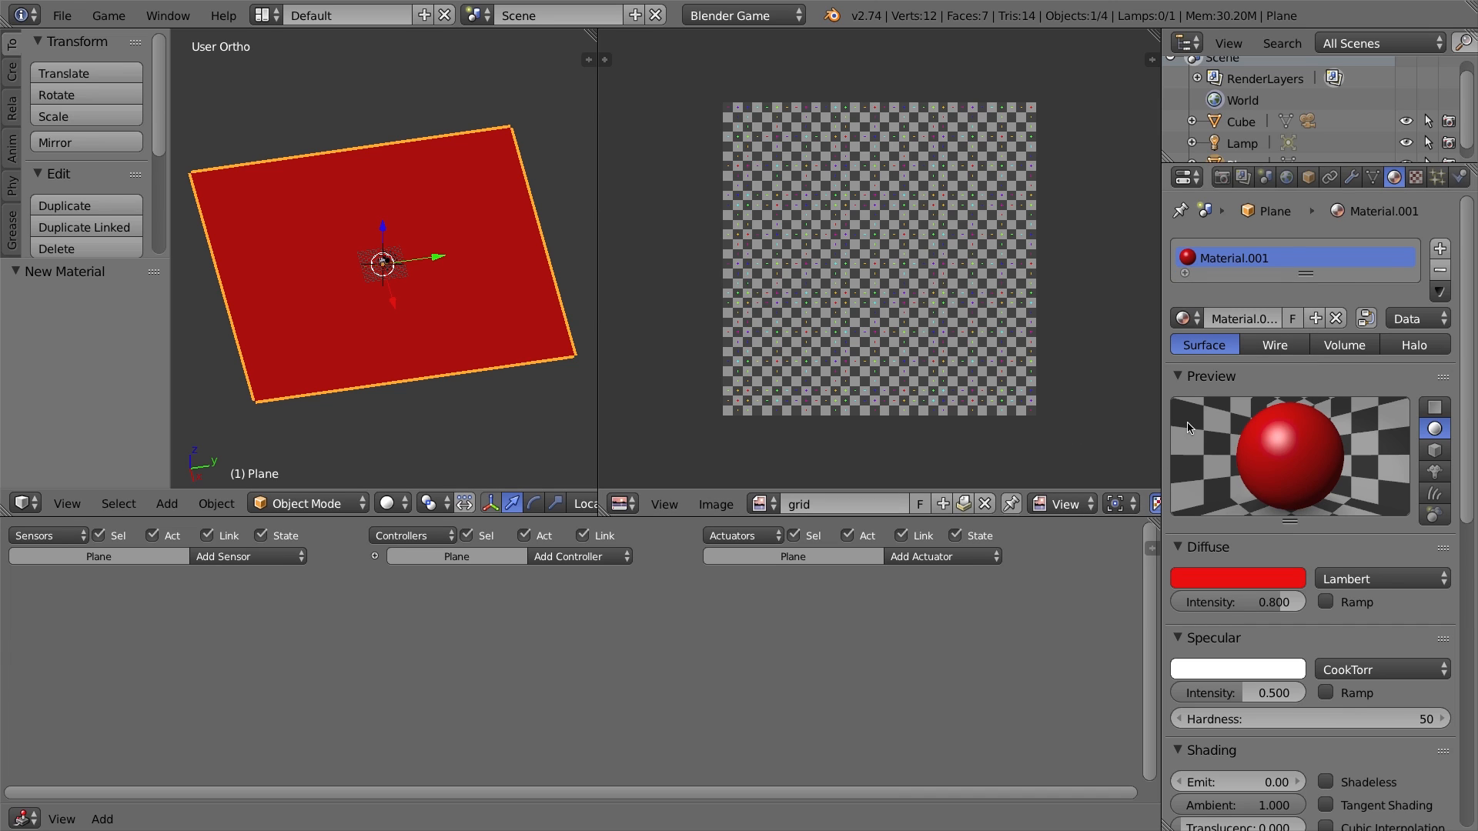
Rename the plane's material "ground" and enlarge the material slot list
mouse_move(1467, 347)
mouse_down()
mouse_move(1463, 625)
mouse_move(1459, 345)
mouse_up()
click(1265, 318)
text(ground)
key(Return)
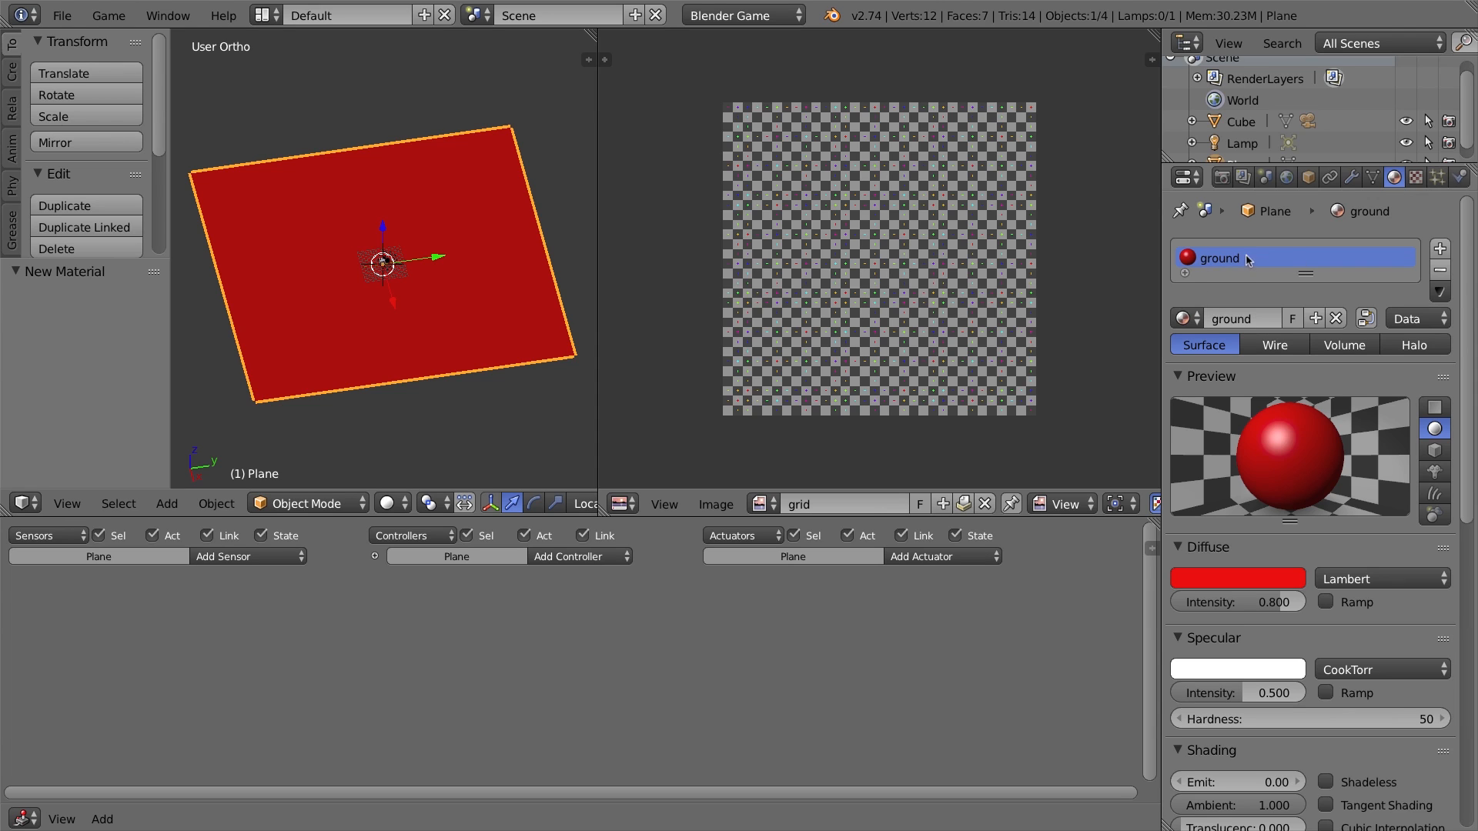
drag(1307, 275, 1308, 299)
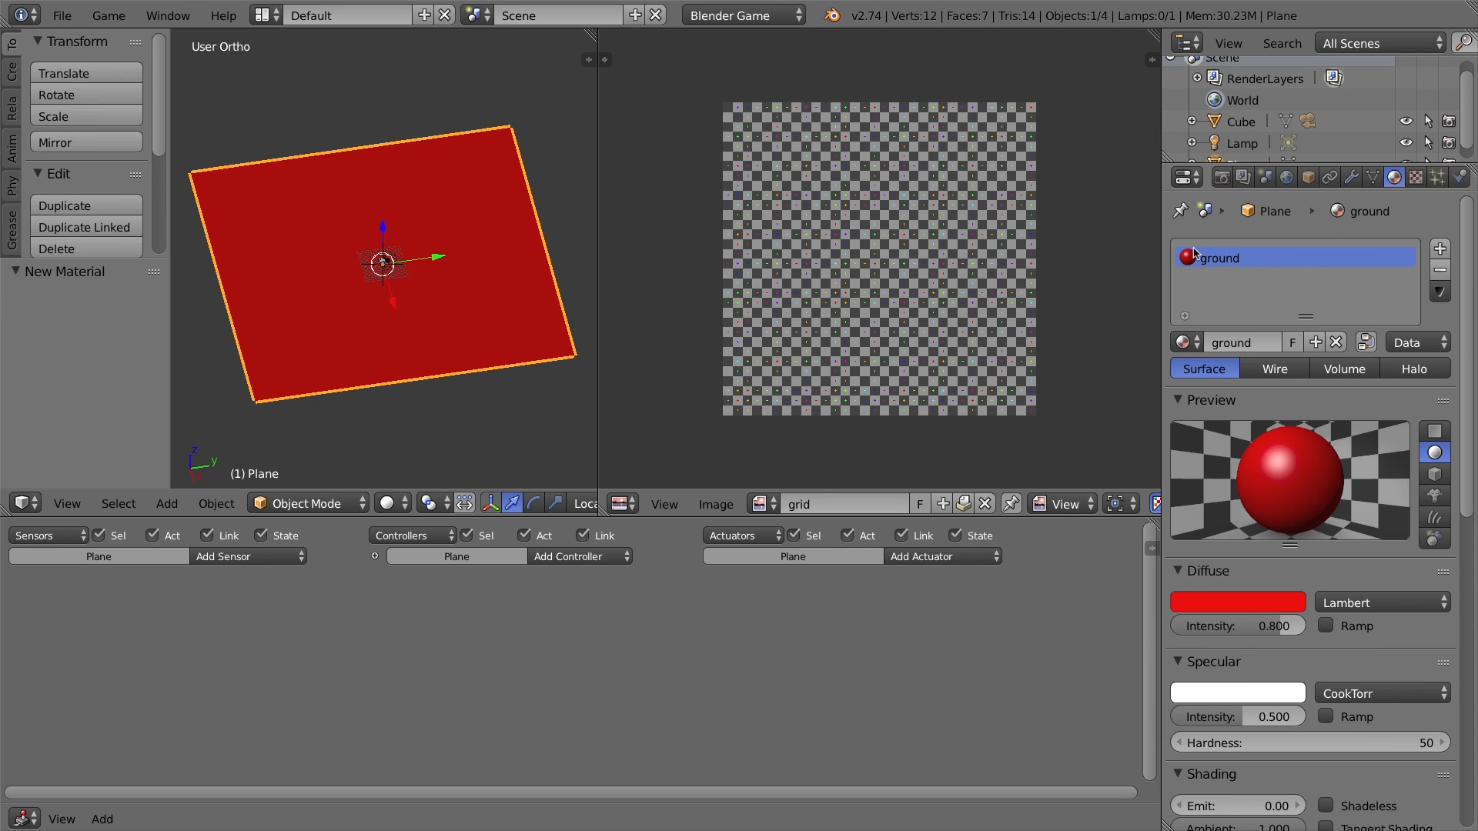
click(1416, 178)
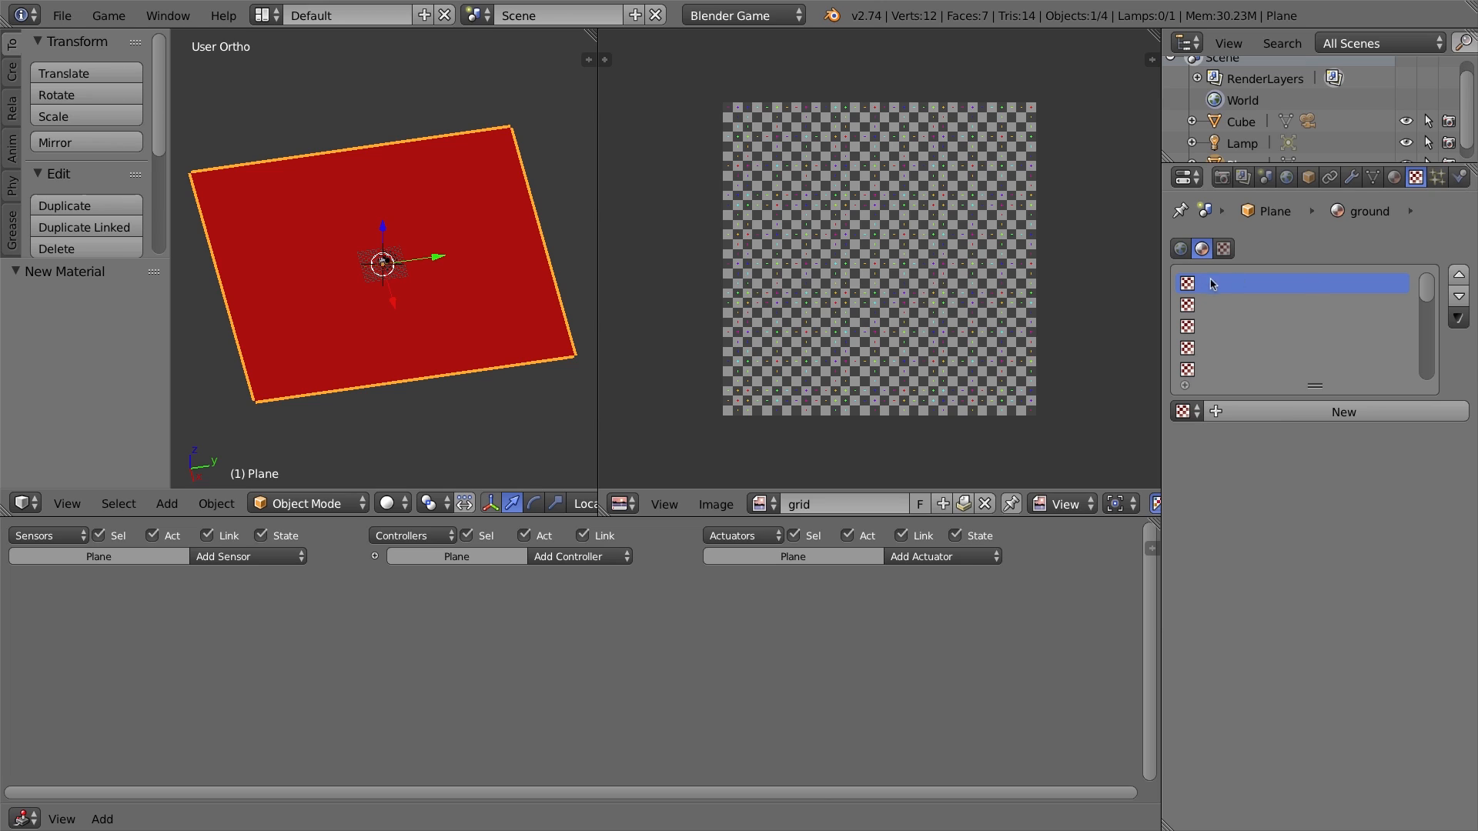
click(1394, 178)
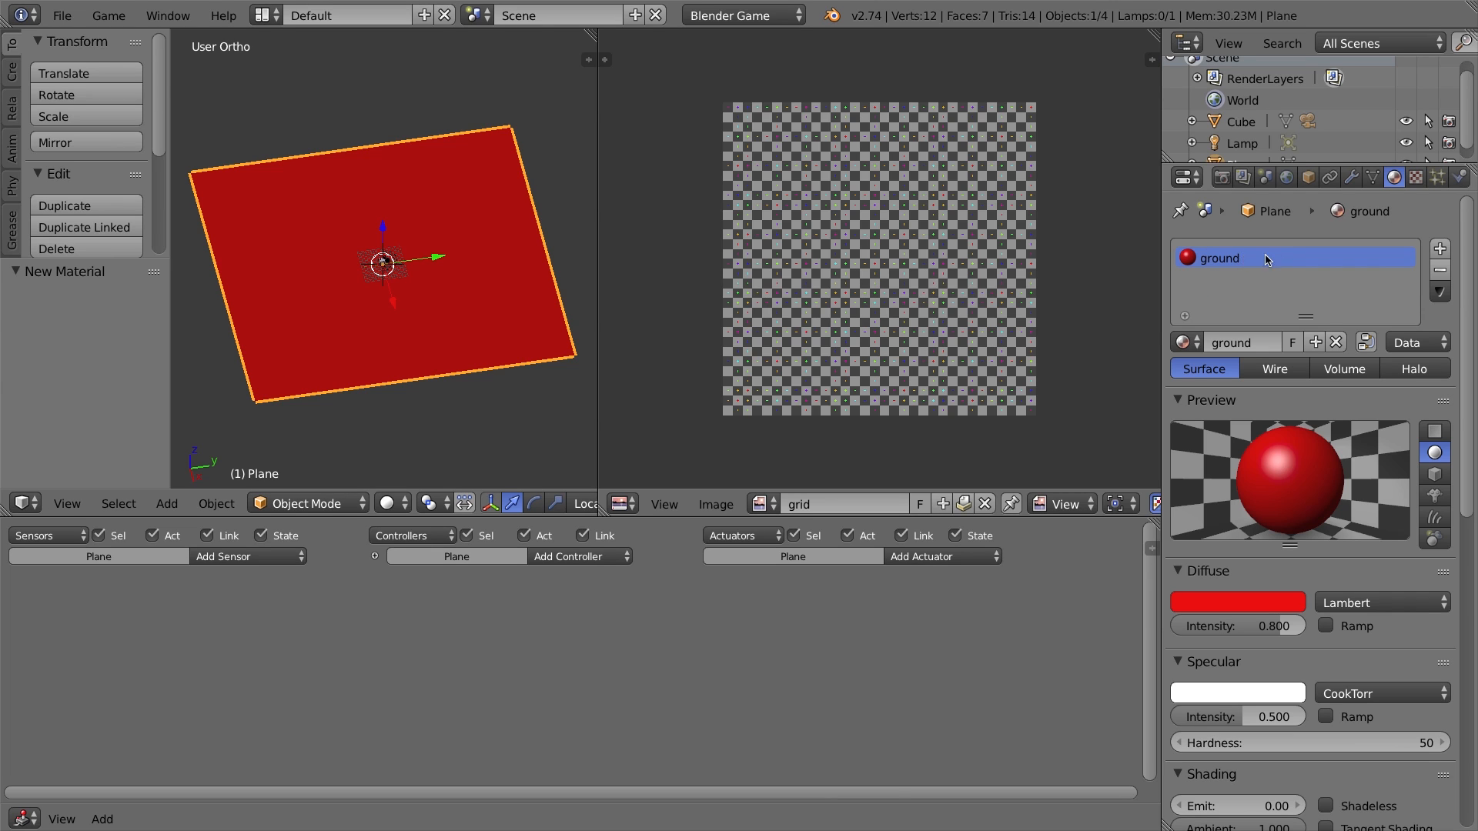
click(1416, 178)
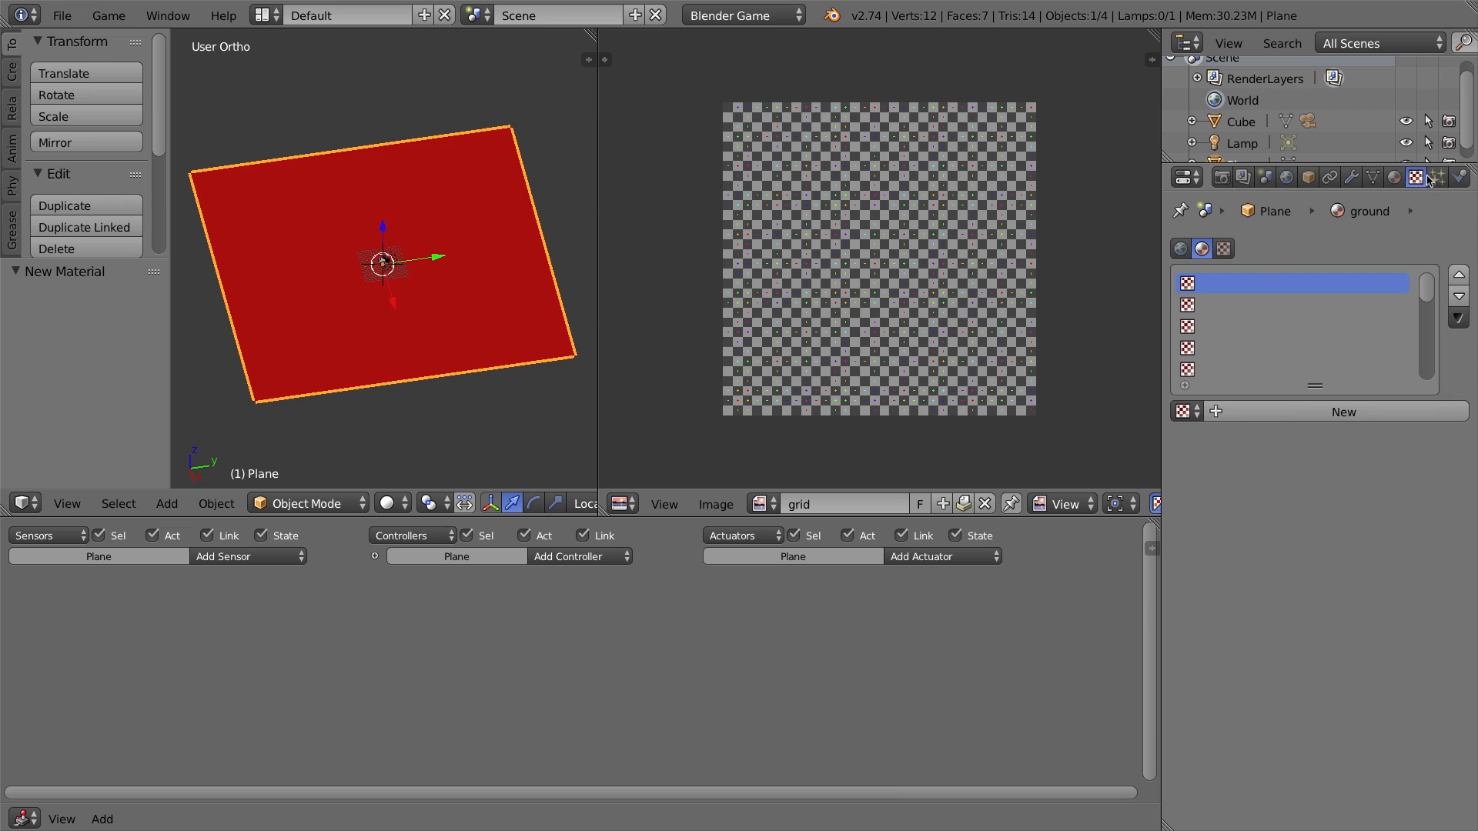
click(1397, 181)
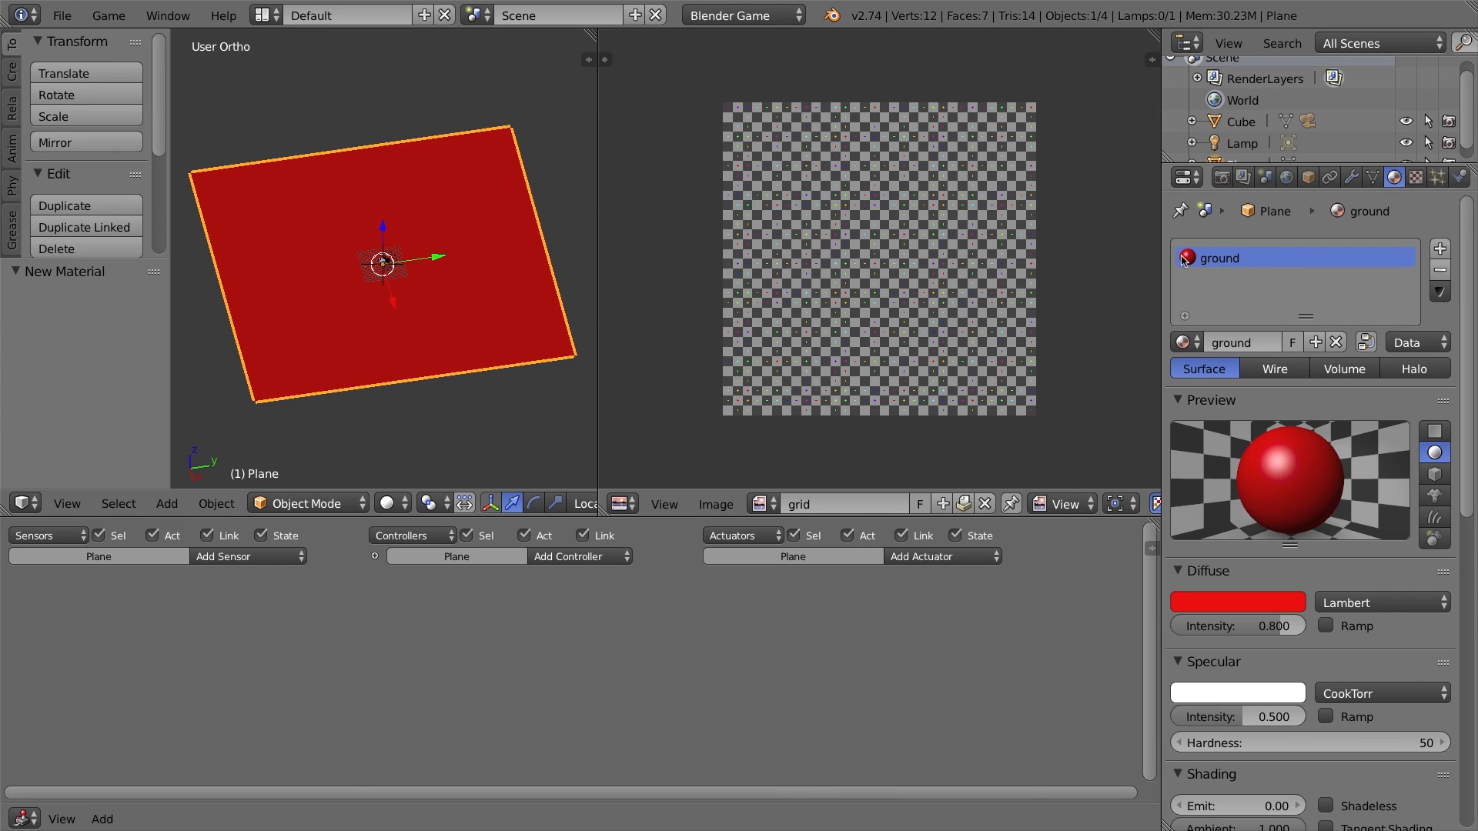
Add a new image texture to the ground material and assign the "grid" image to it
click(1415, 178)
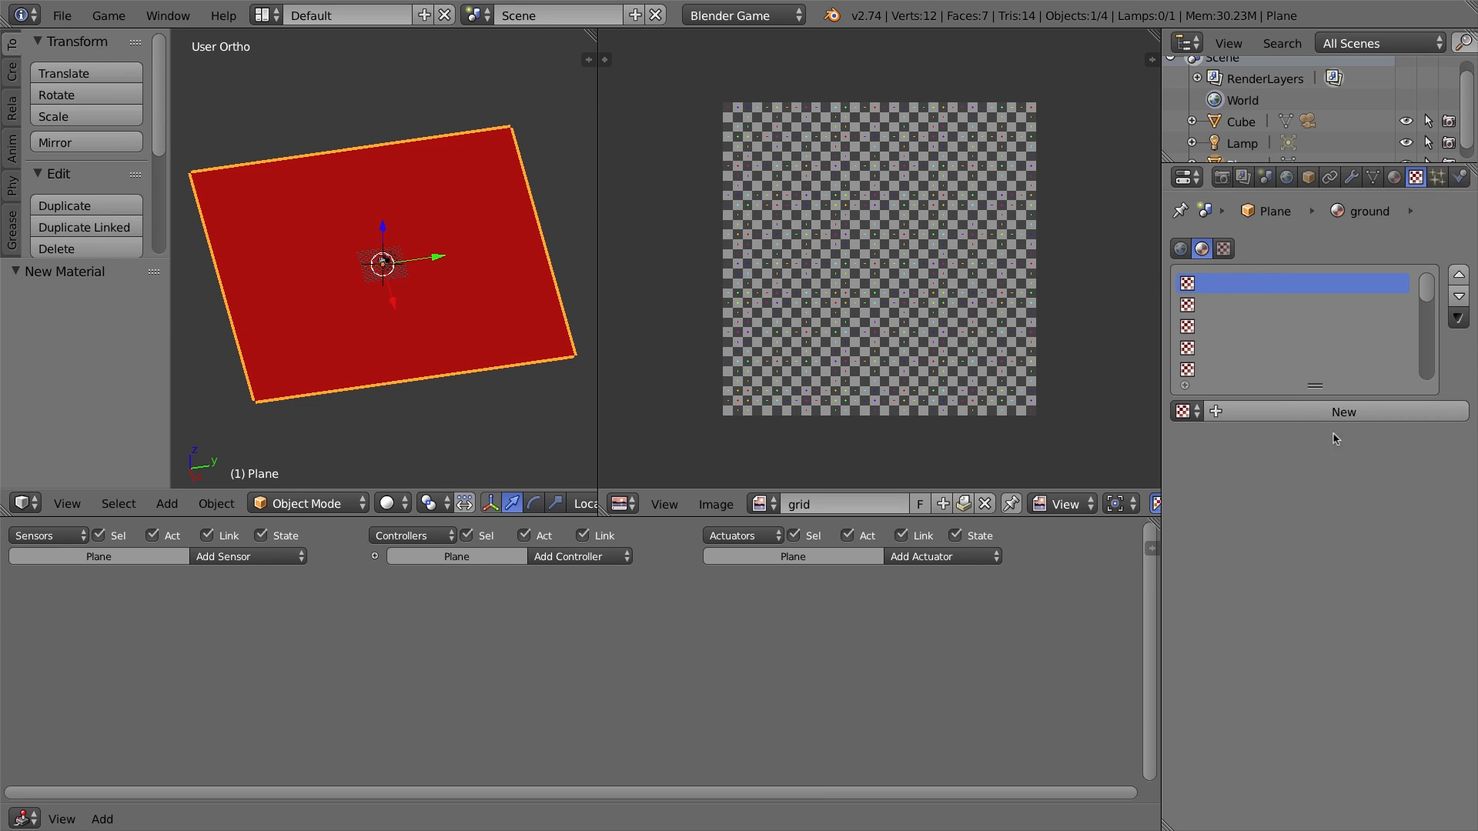
click(1355, 412)
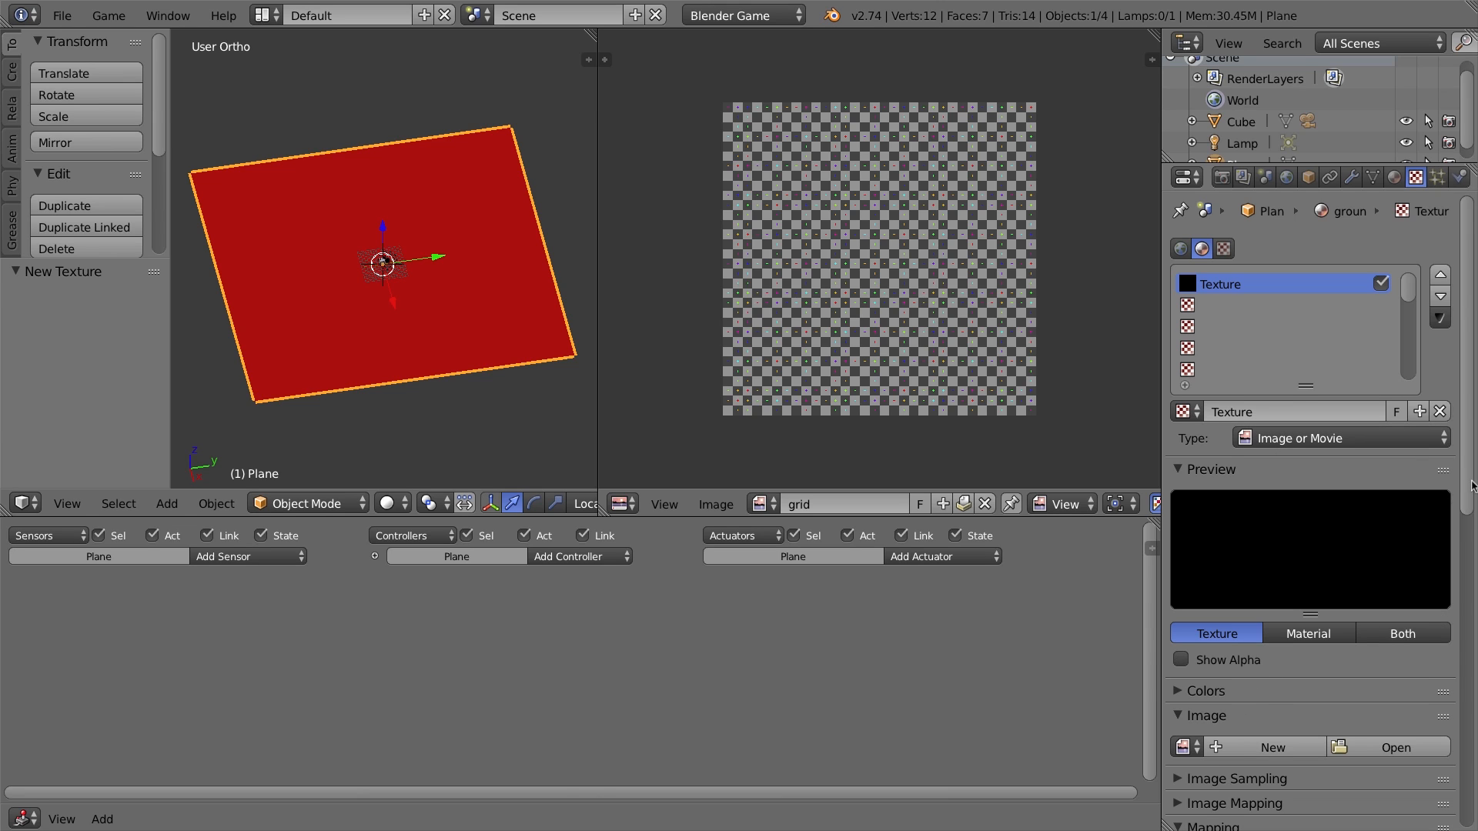
scroll(1190, 431, down, 8)
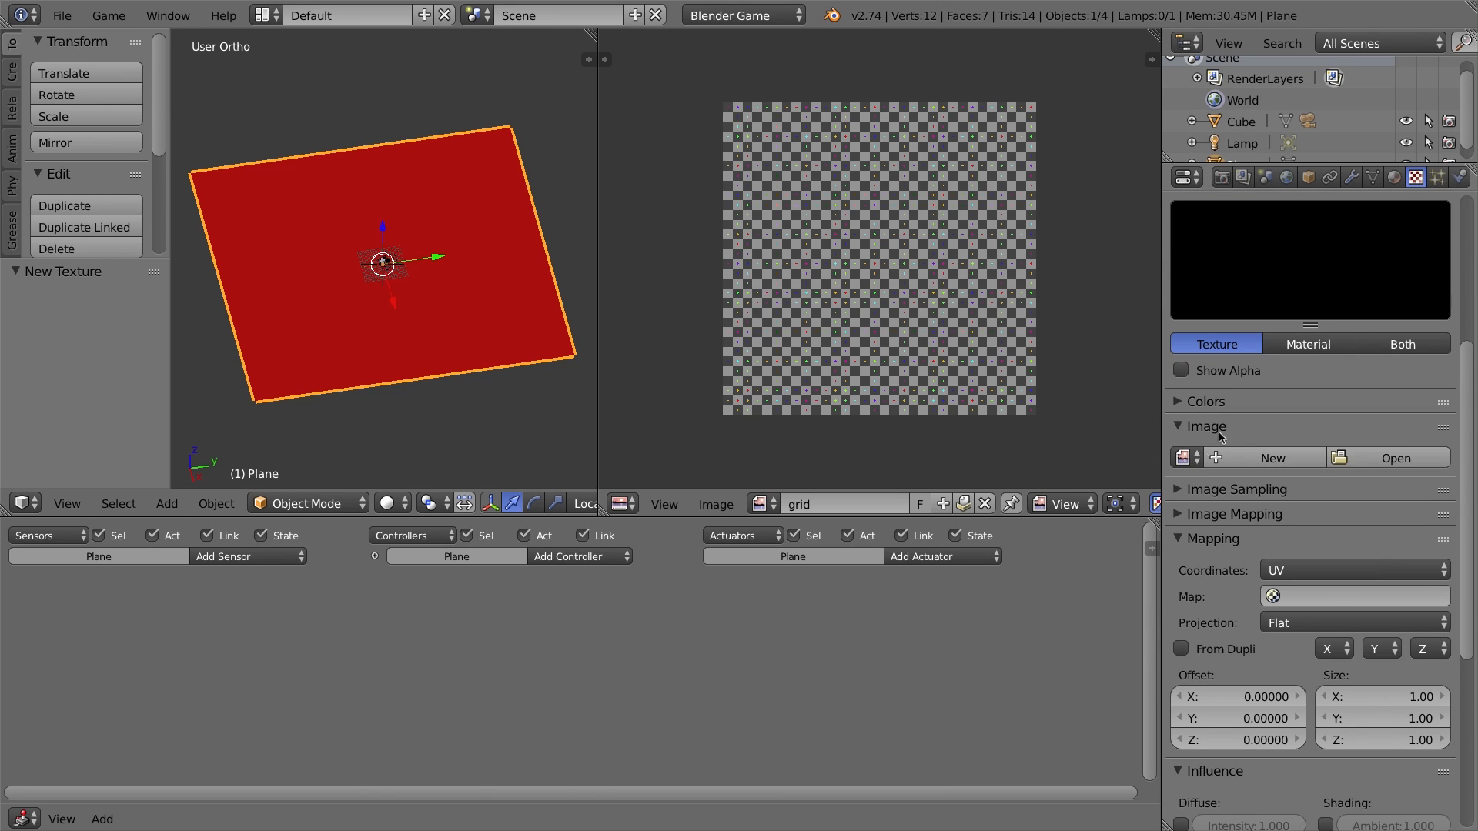
click(1195, 457)
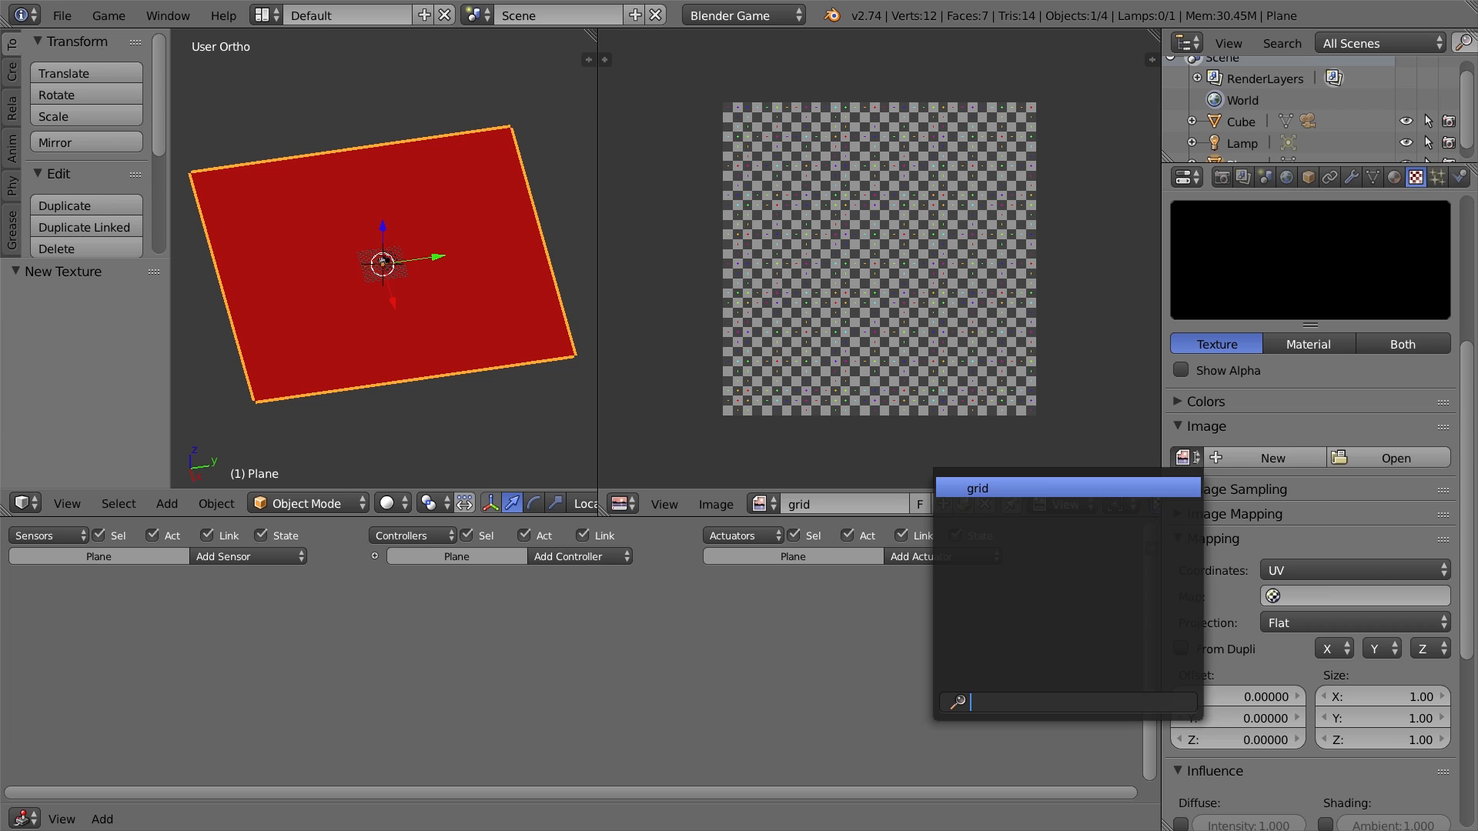
click(973, 488)
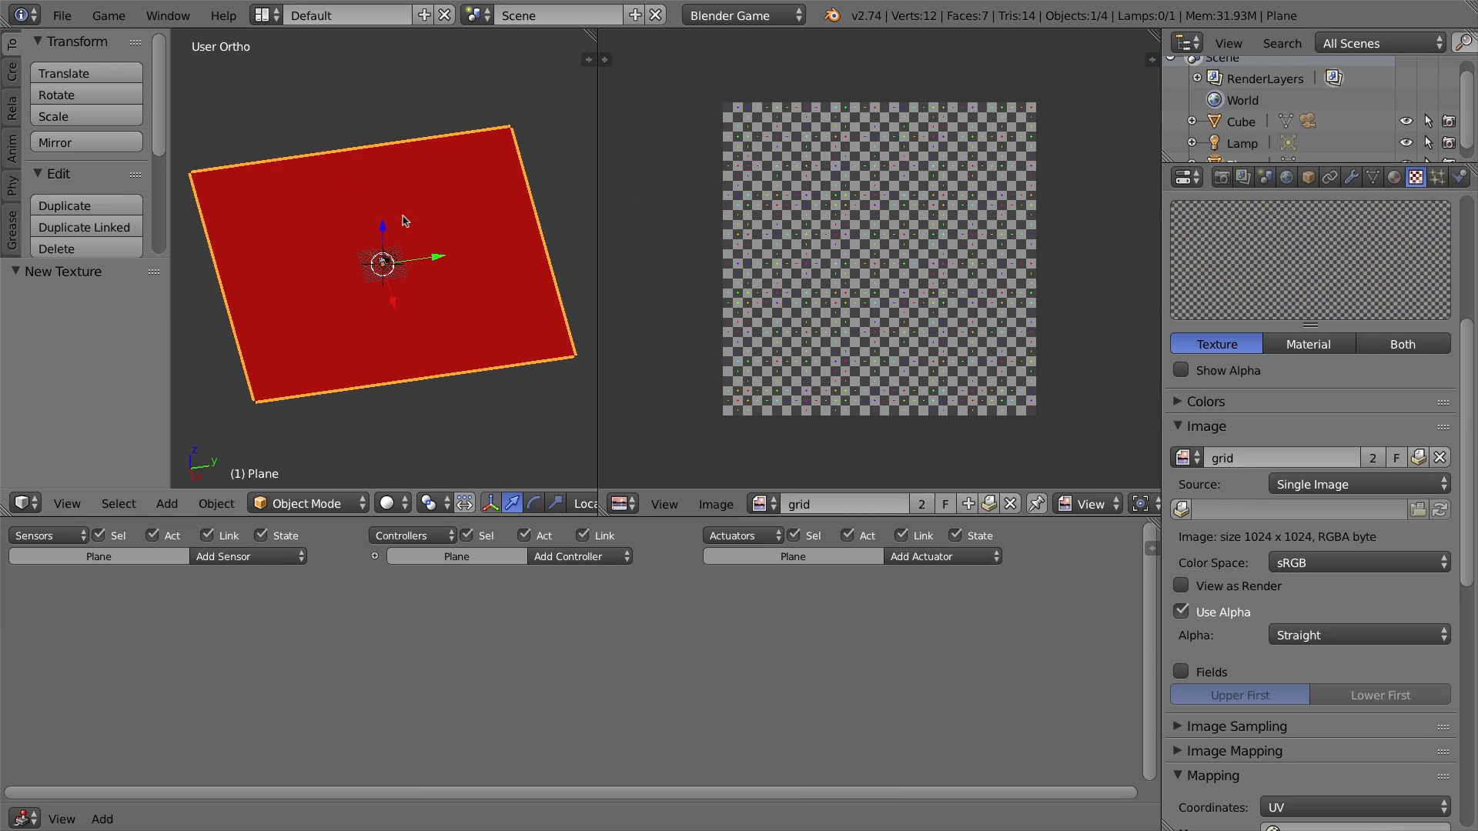
Examine the ground texture's image and mapping settings, including the UV coordinates option, alongside the plane's UV layout in Edit Mode
key(Tab)
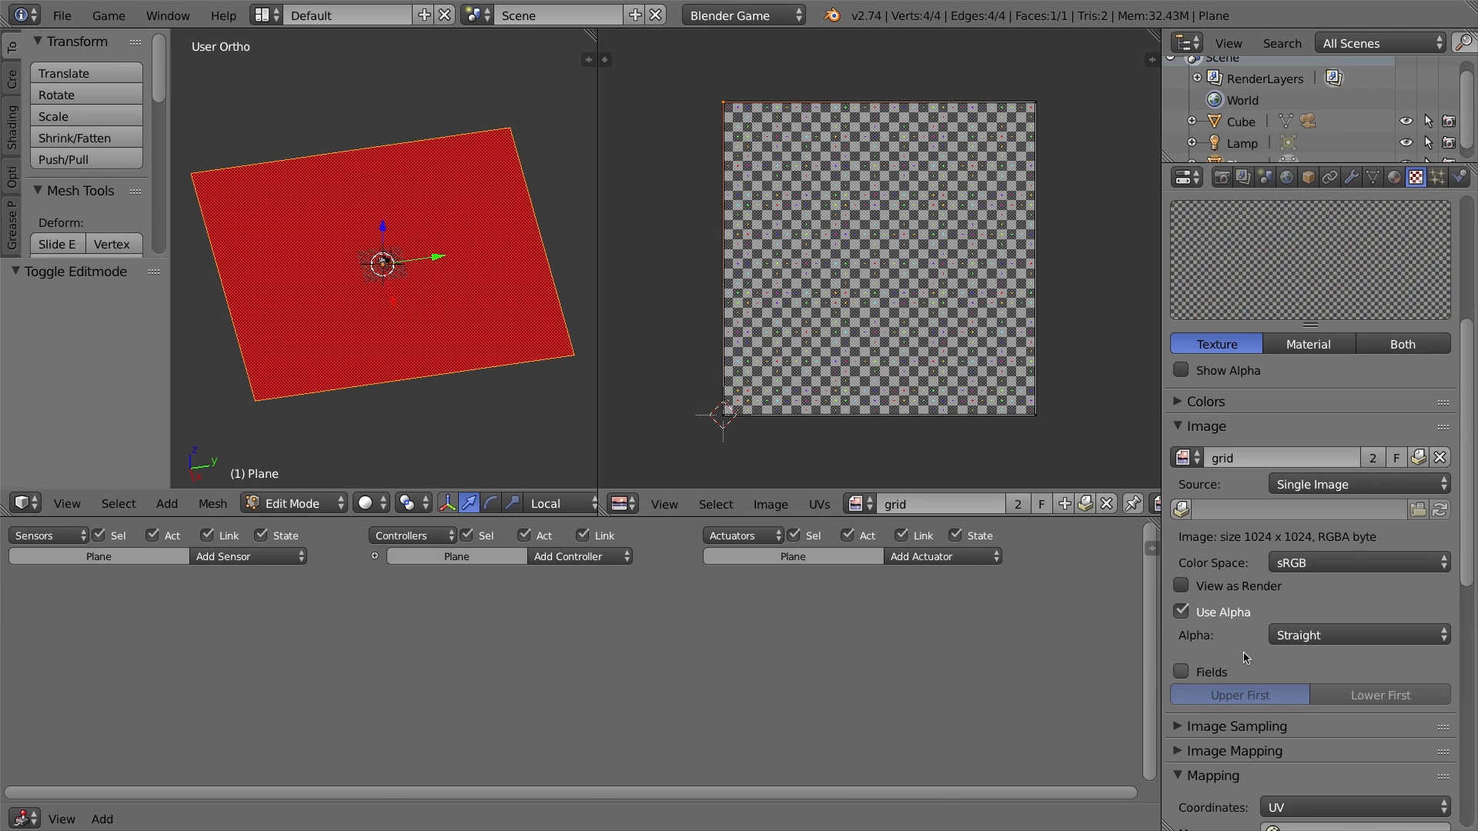
scroll(1292, 623, down, 3)
scroll(1292, 624, down, 3)
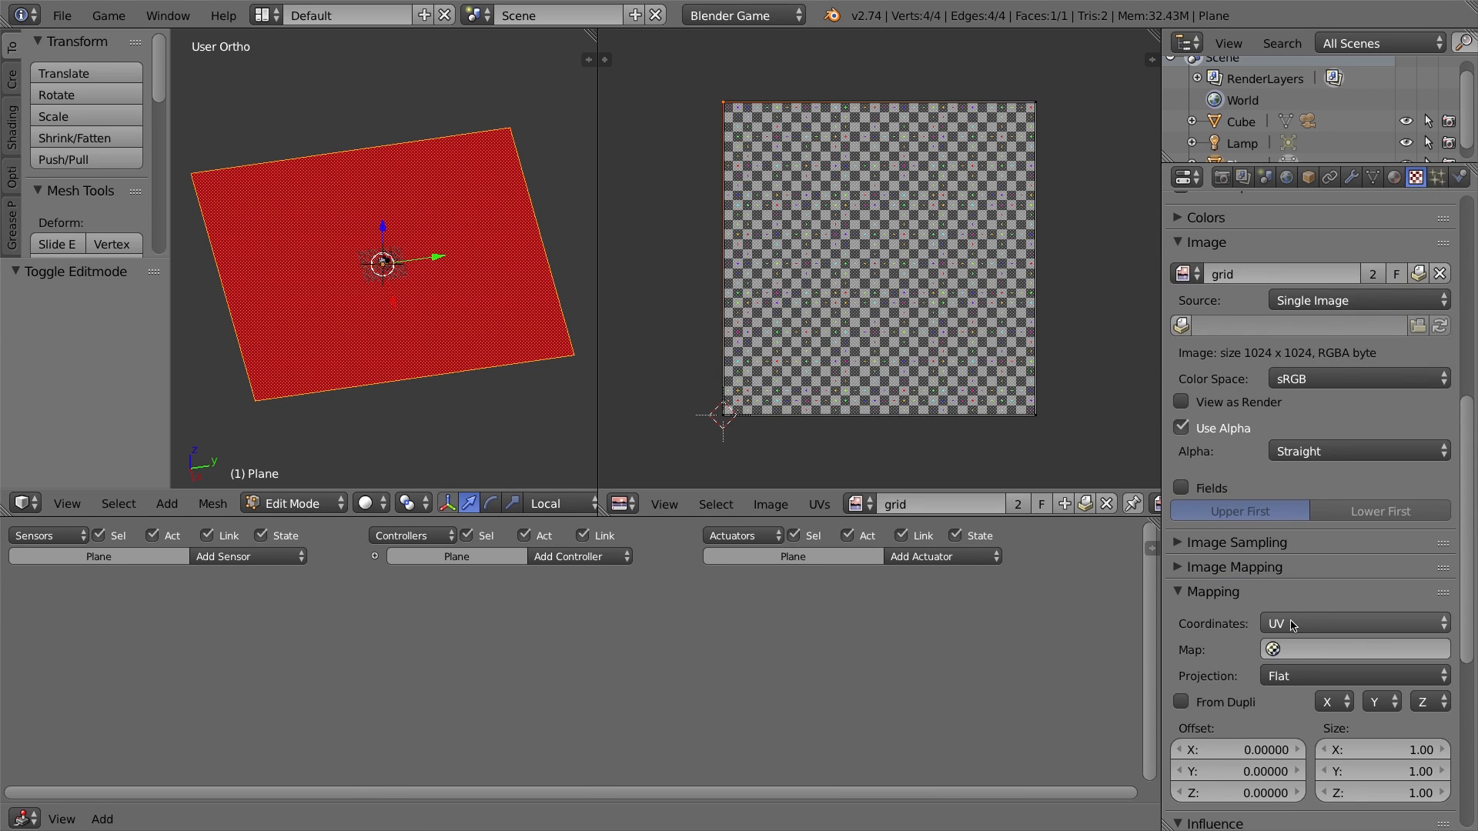
click(1332, 624)
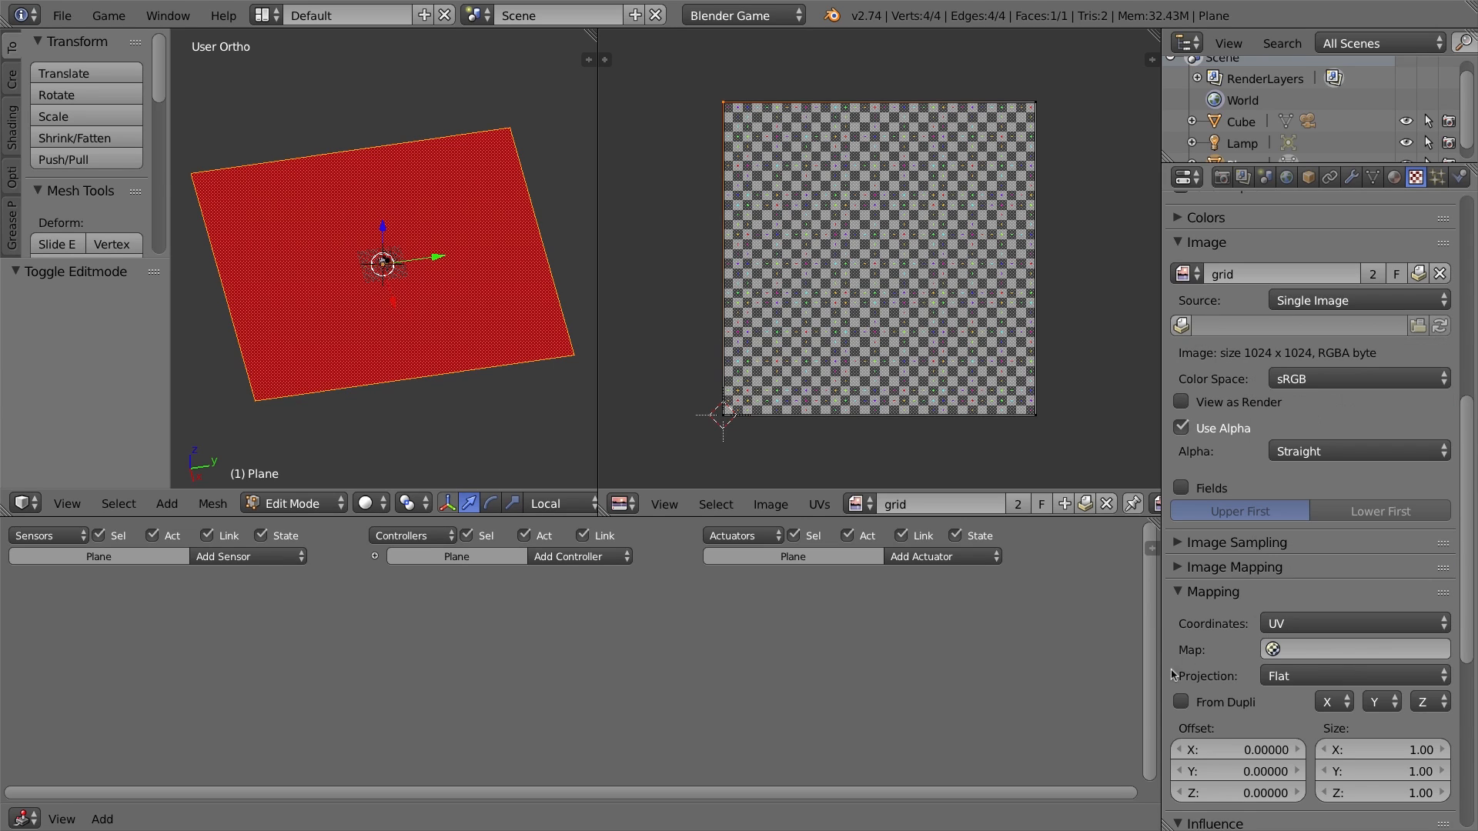
drag(1471, 438, 1471, 185)
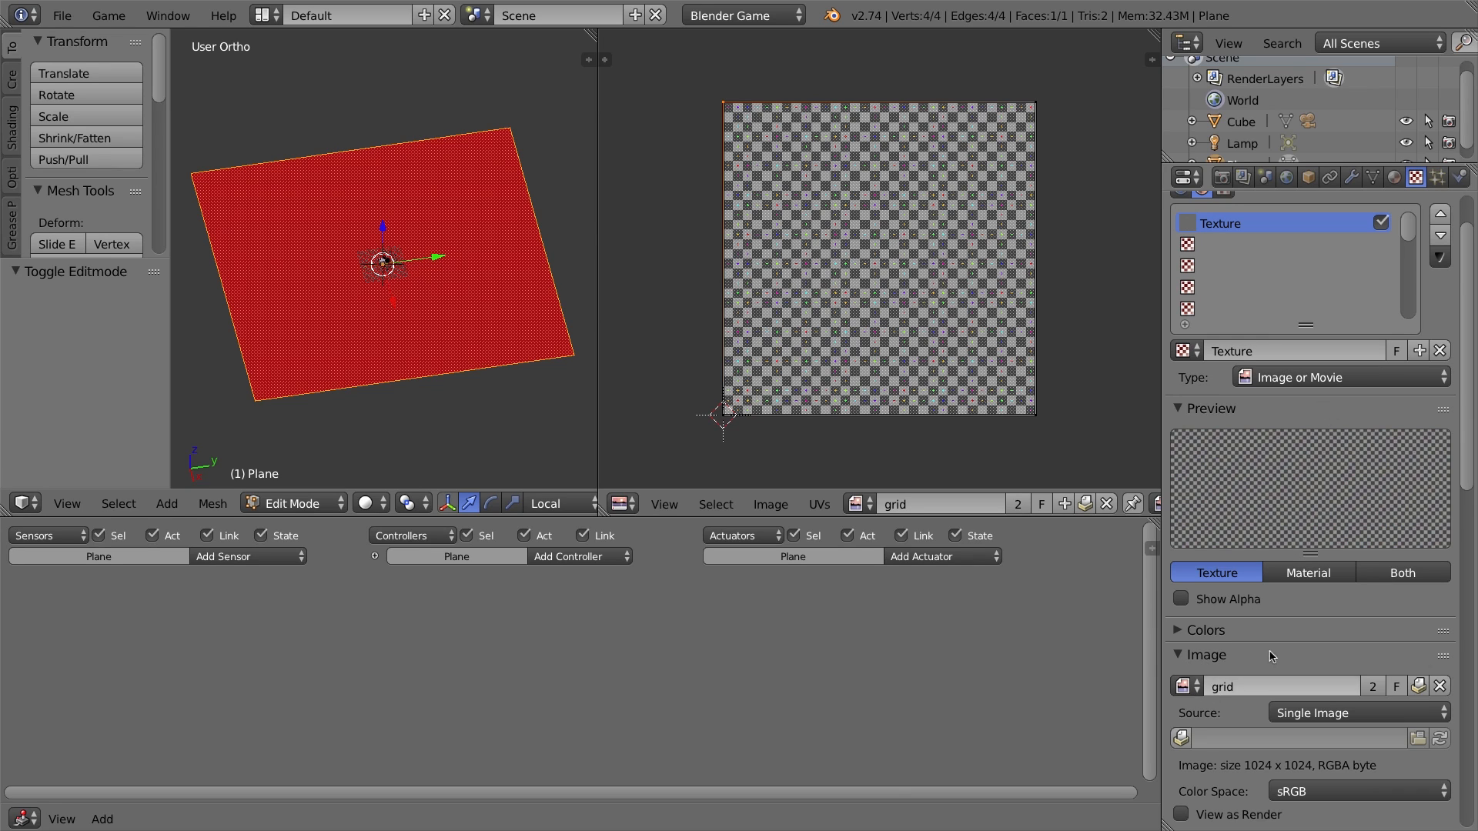
mouse_move(1469, 441)
mouse_down()
mouse_move(1468, 490)
mouse_move(1467, 429)
mouse_up()
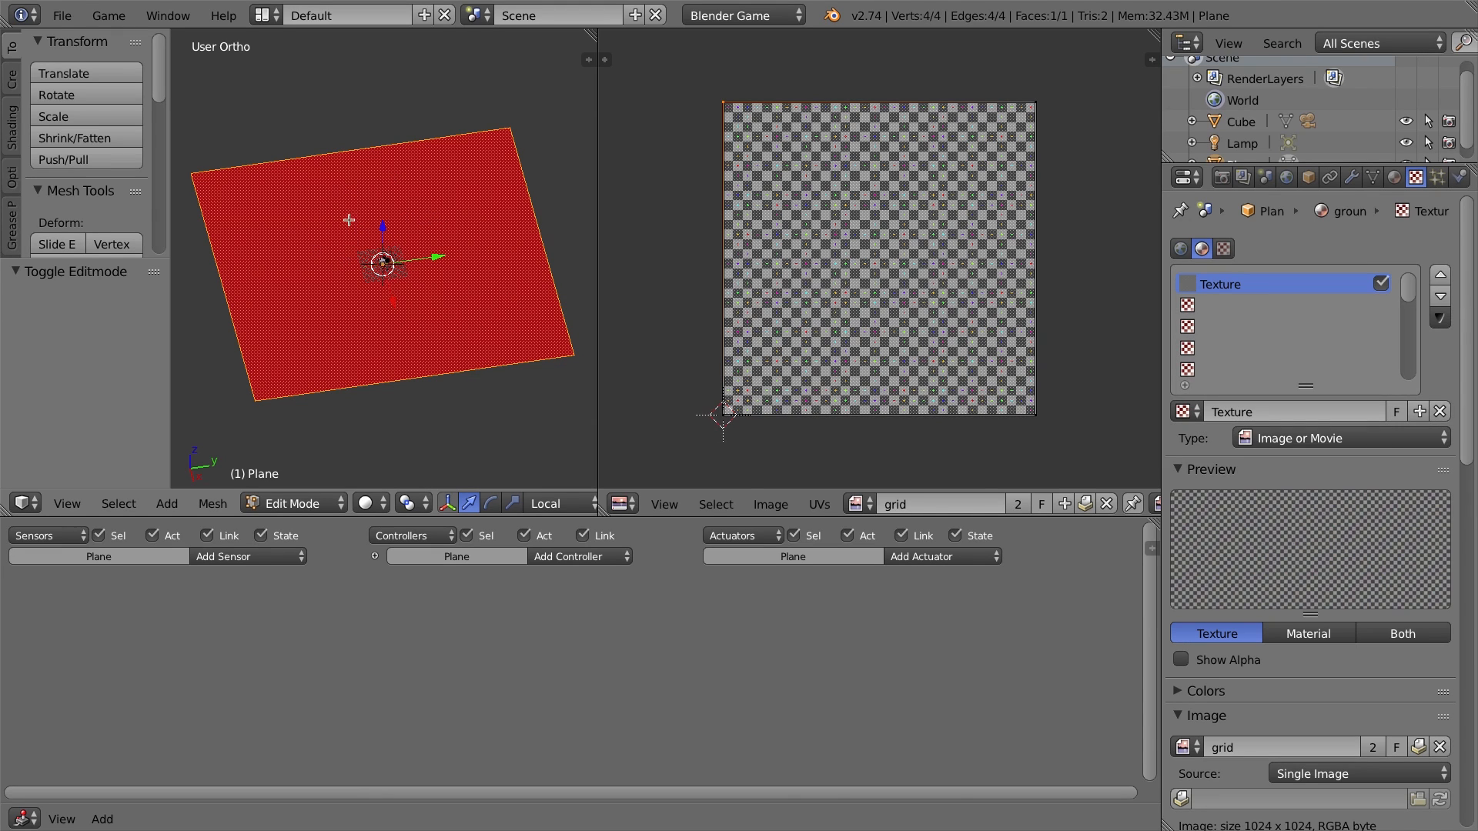
key(Tab)
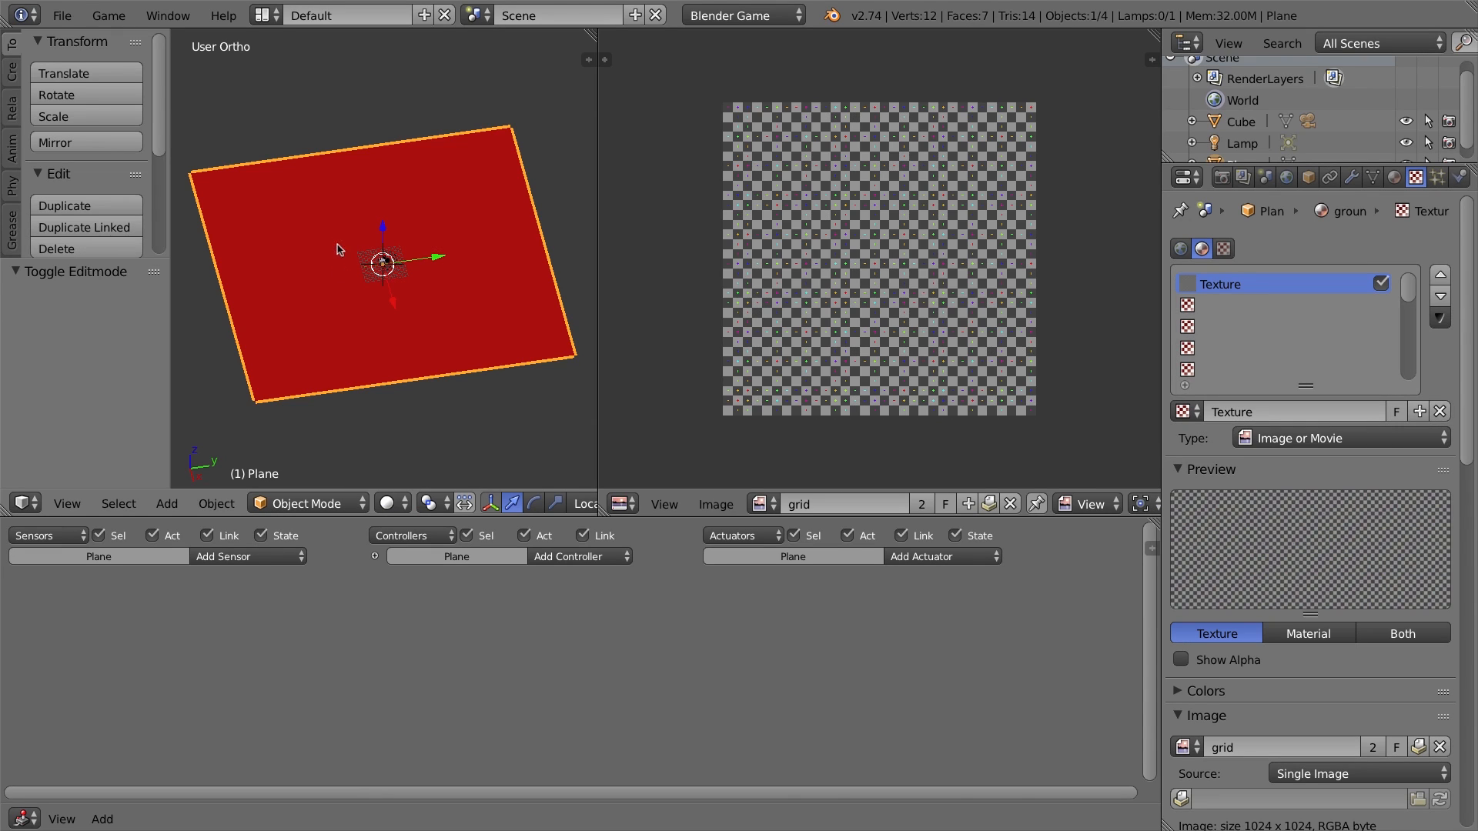
Set the 3D viewport shading to Texture and inspect the ground plane
click(398, 507)
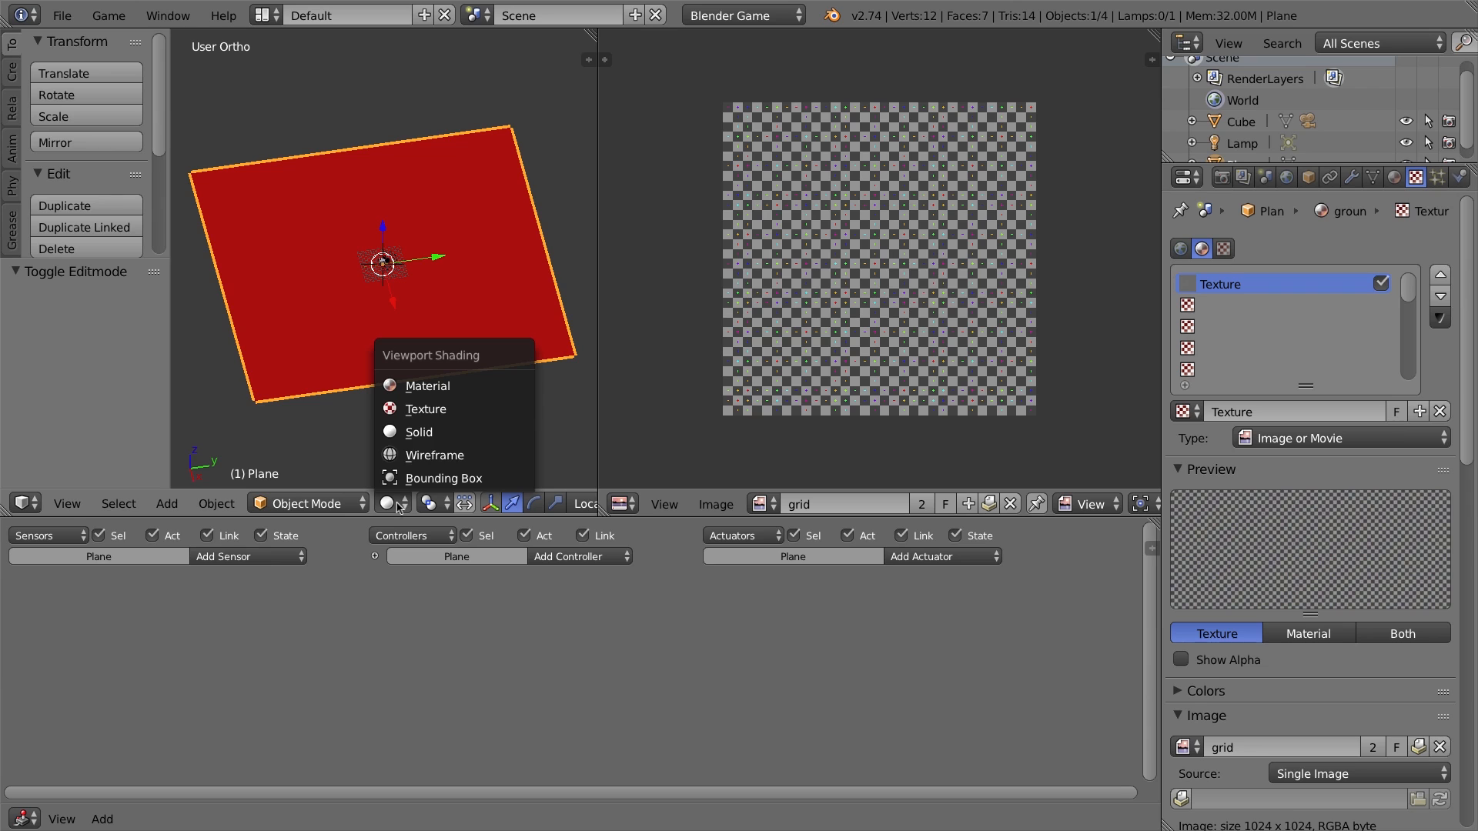
click(416, 411)
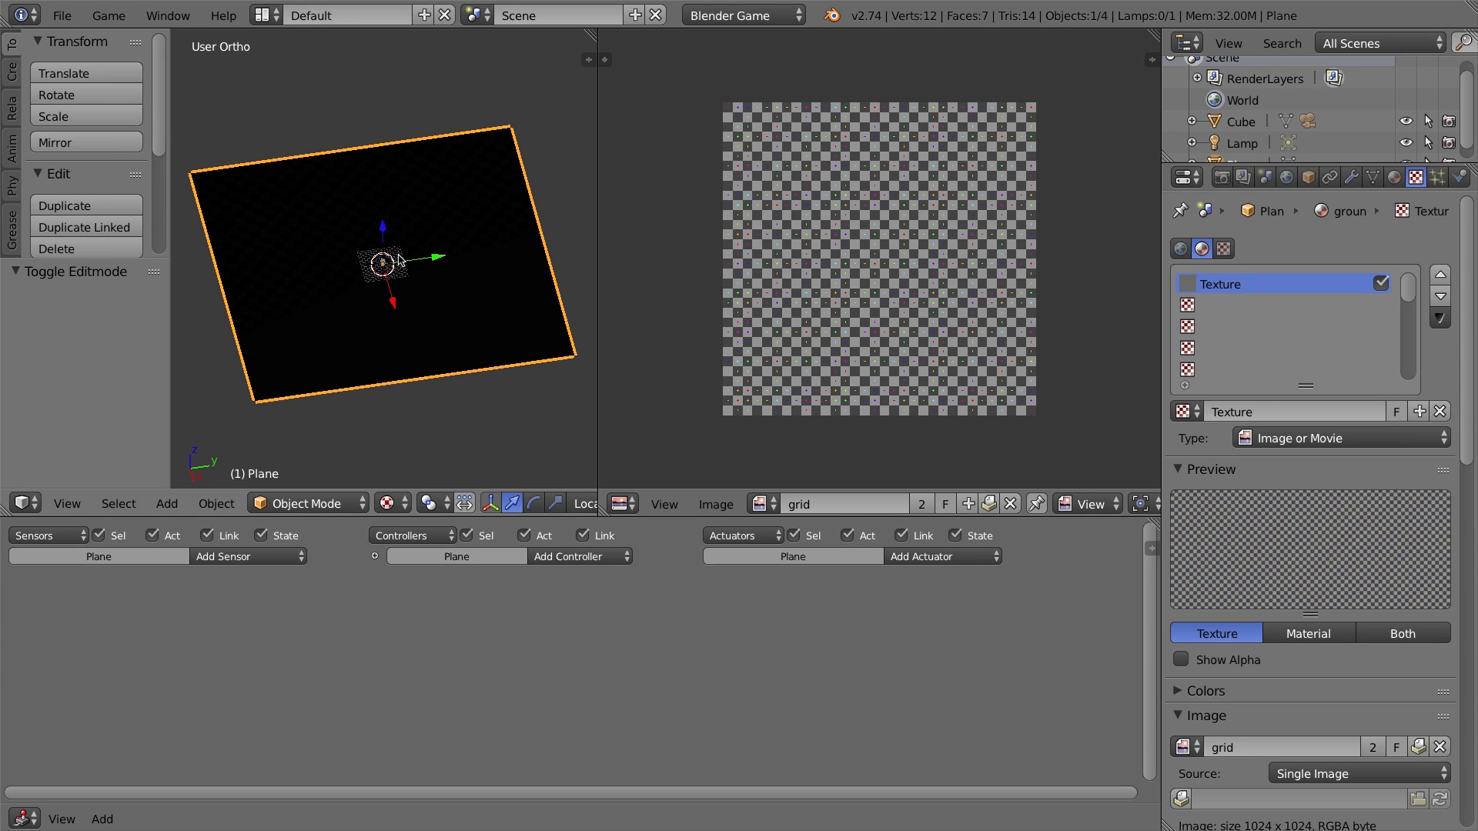
scroll(398, 257, up, 13)
scroll(402, 270, down, 6)
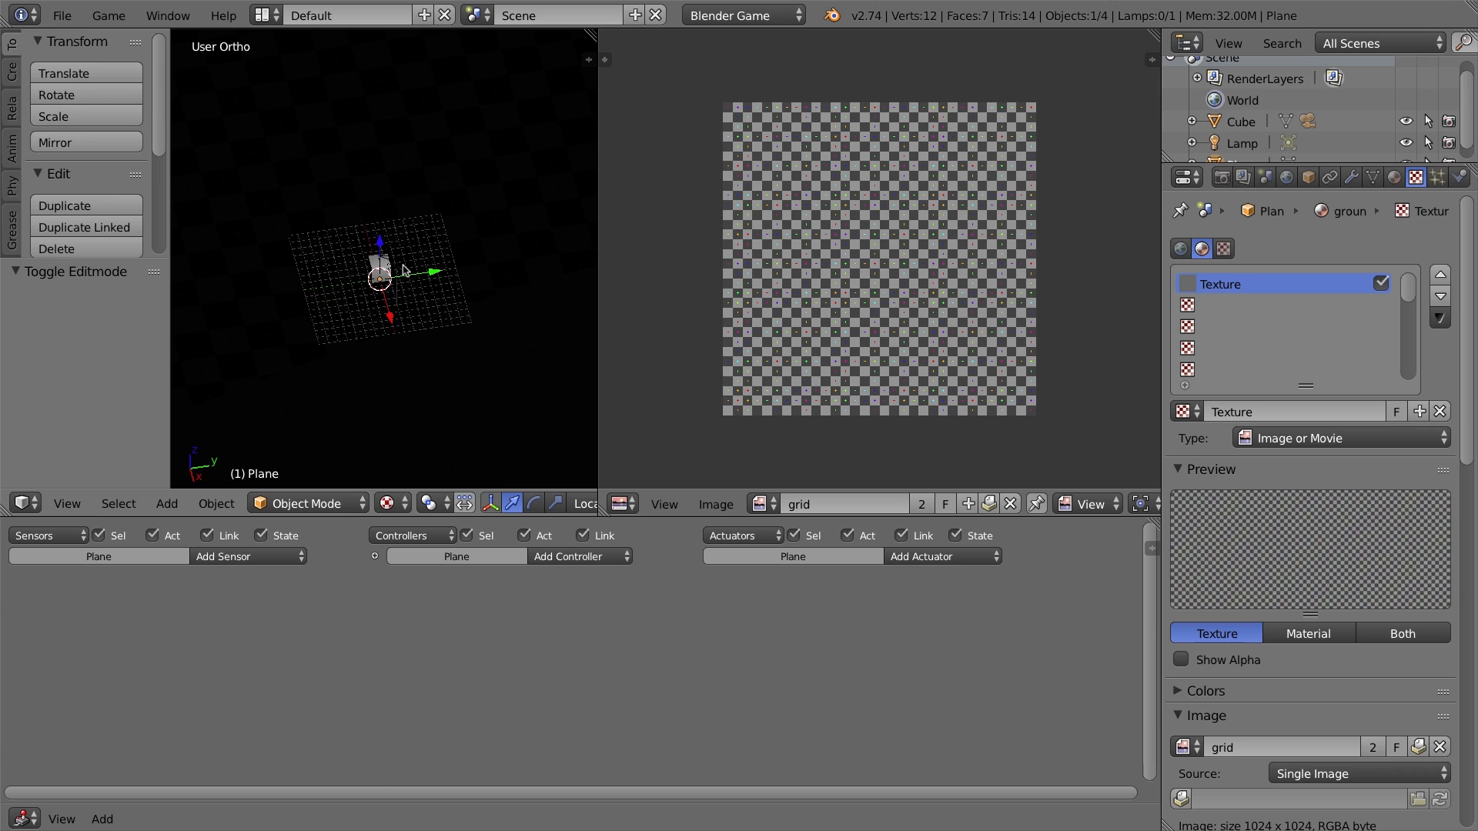
Test-run the game from the camera view to check the textured ground, and exit back to the user view
middle_drag(404, 270, 370, 246)
key(KP_0)
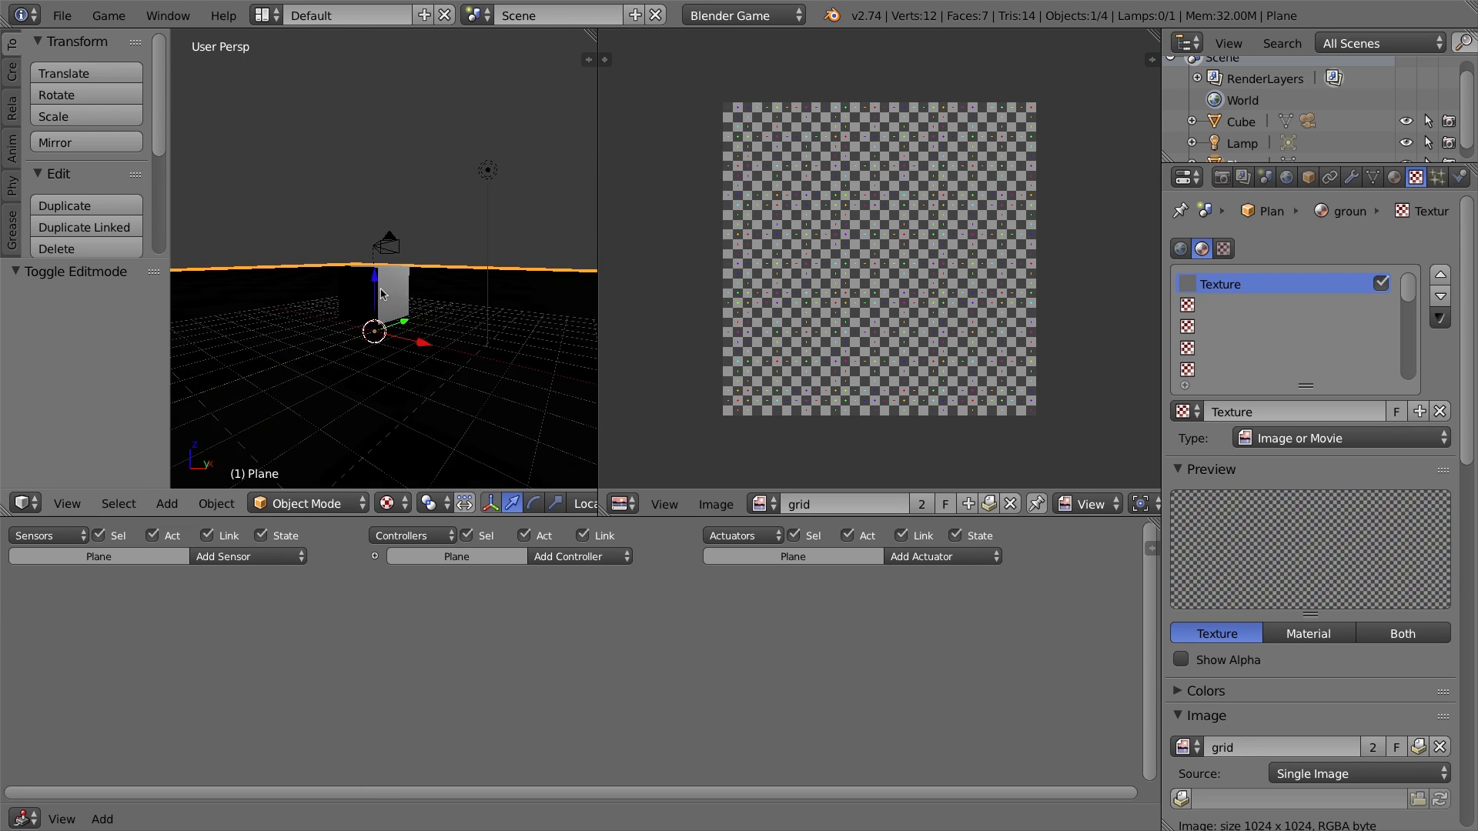
key(p)
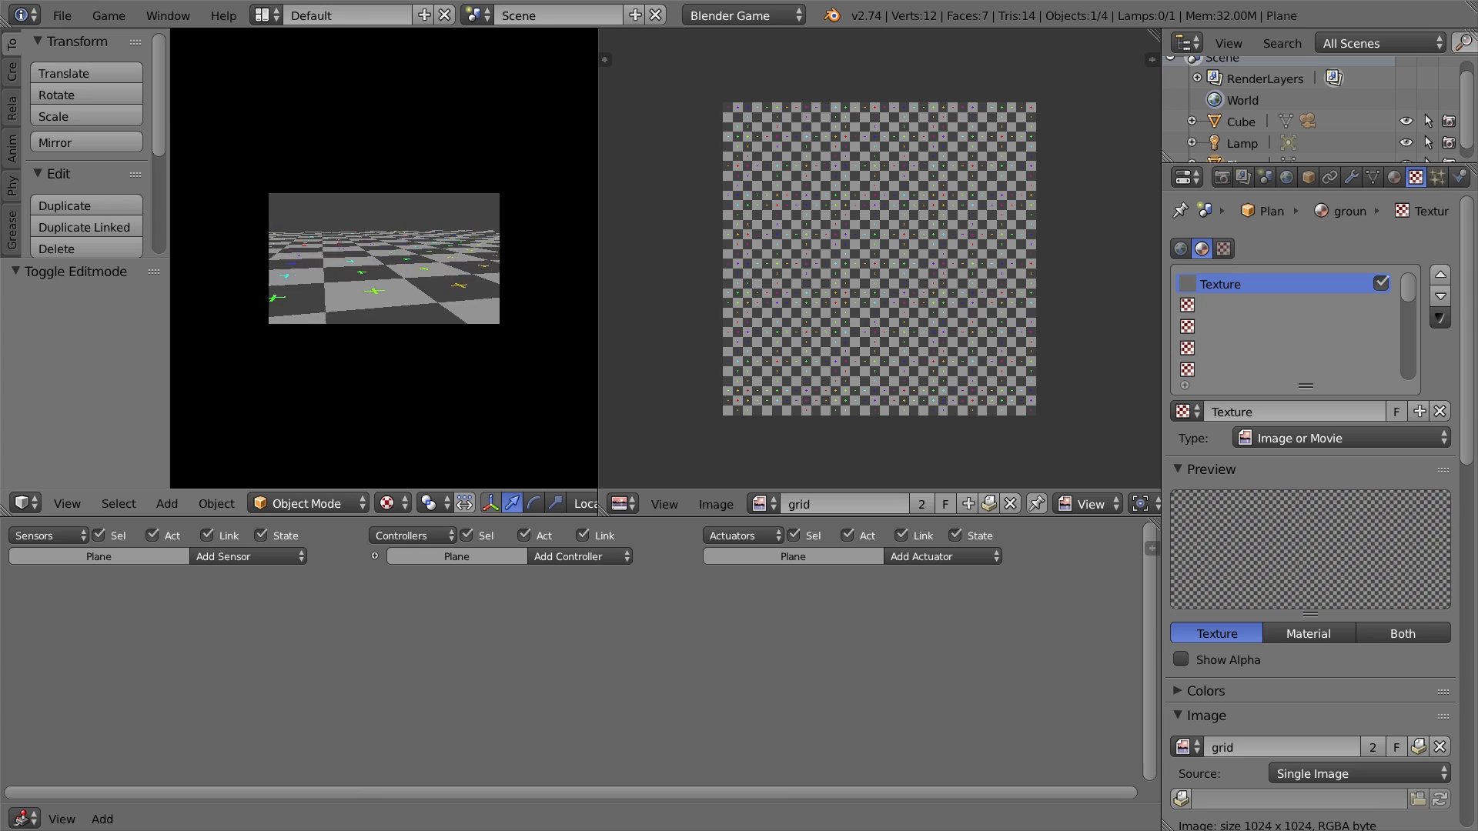
key(Escape)
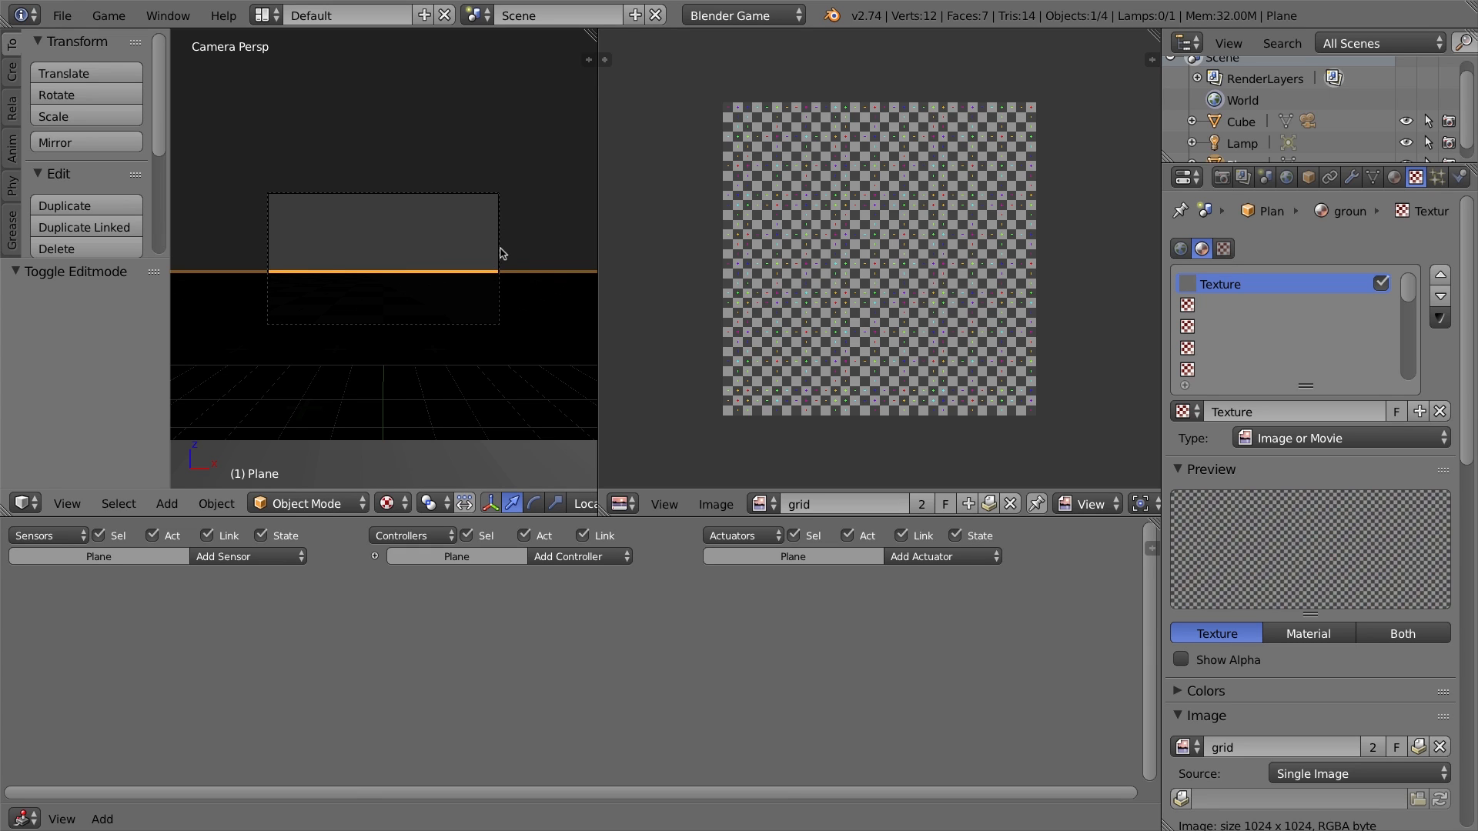
key(KP_0)
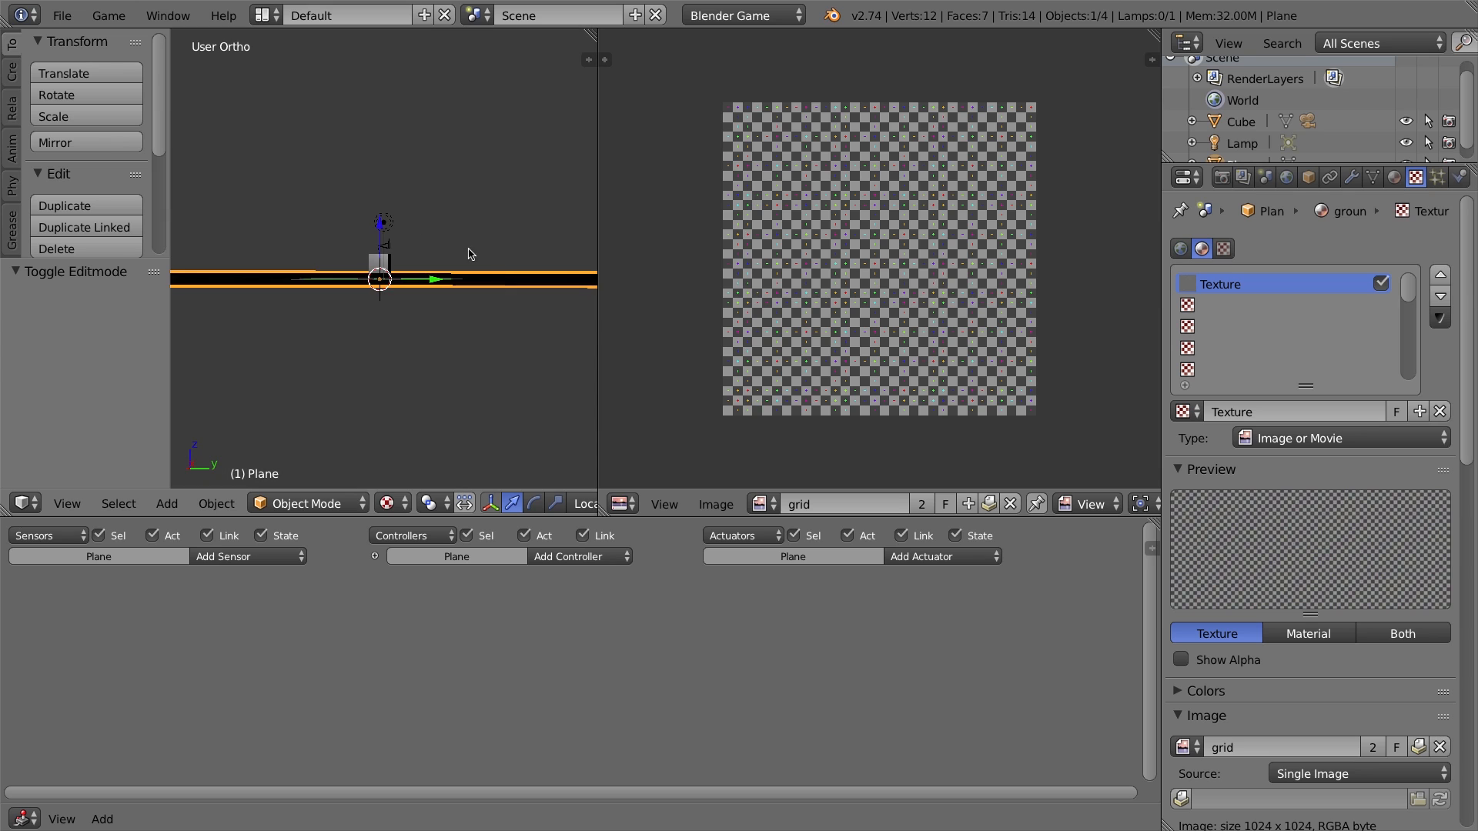
Delete the lamp above the cube and inspect the ground plane from above
right_click(384, 216)
key(Delete)
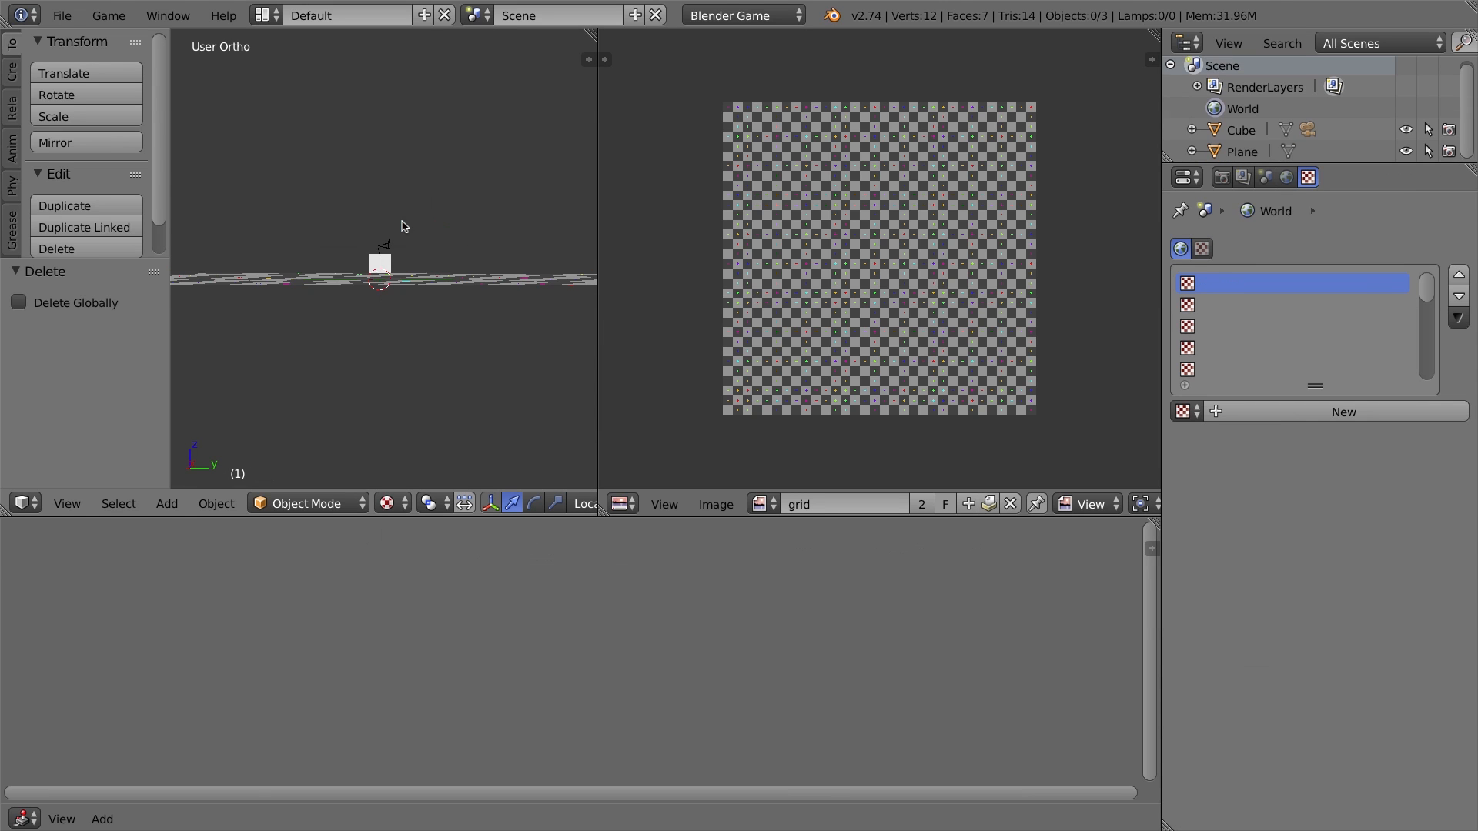
middle_drag(416, 238, 390, 428)
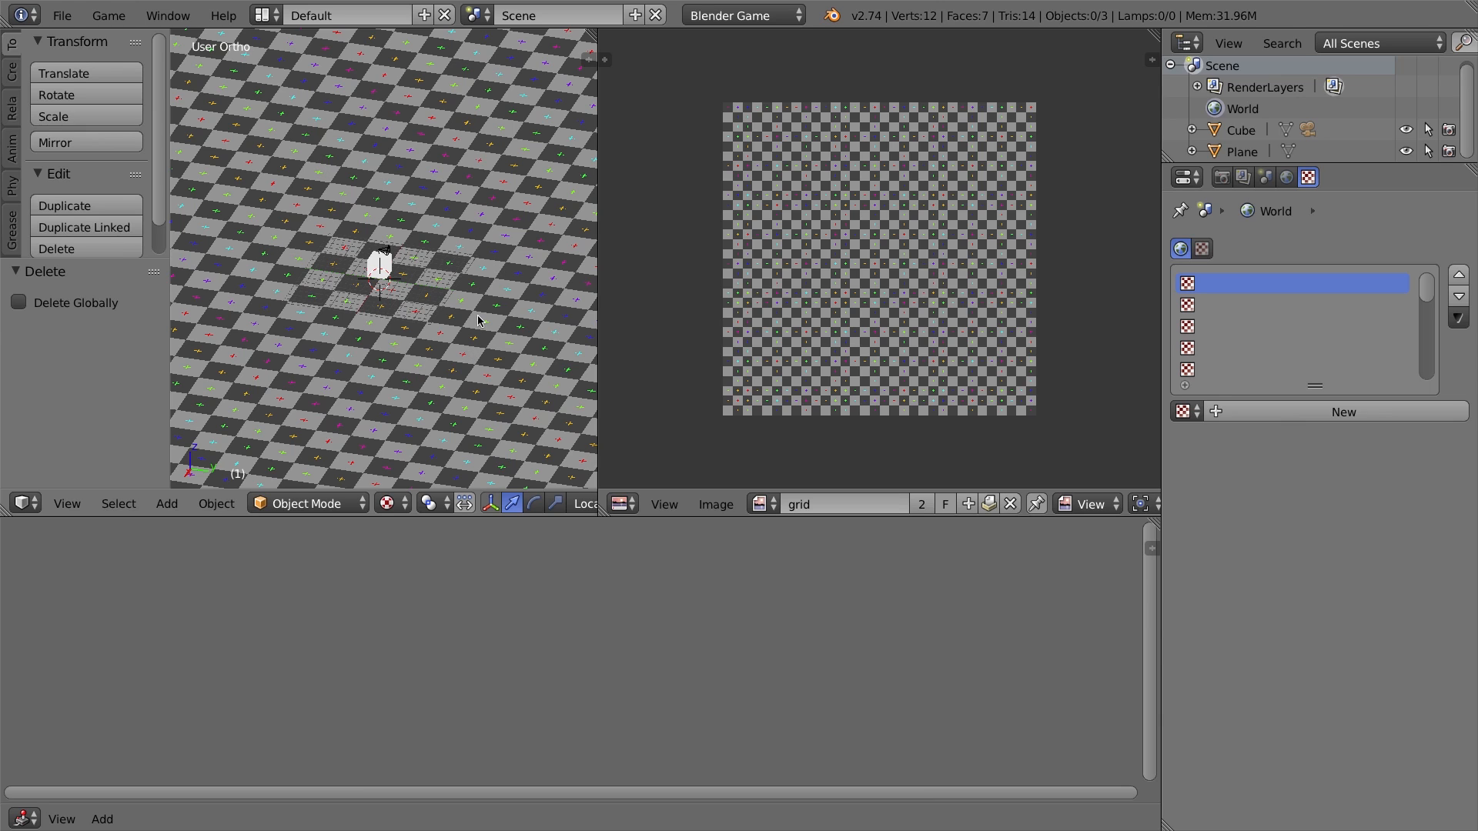
middle_drag(445, 287, 446, 277)
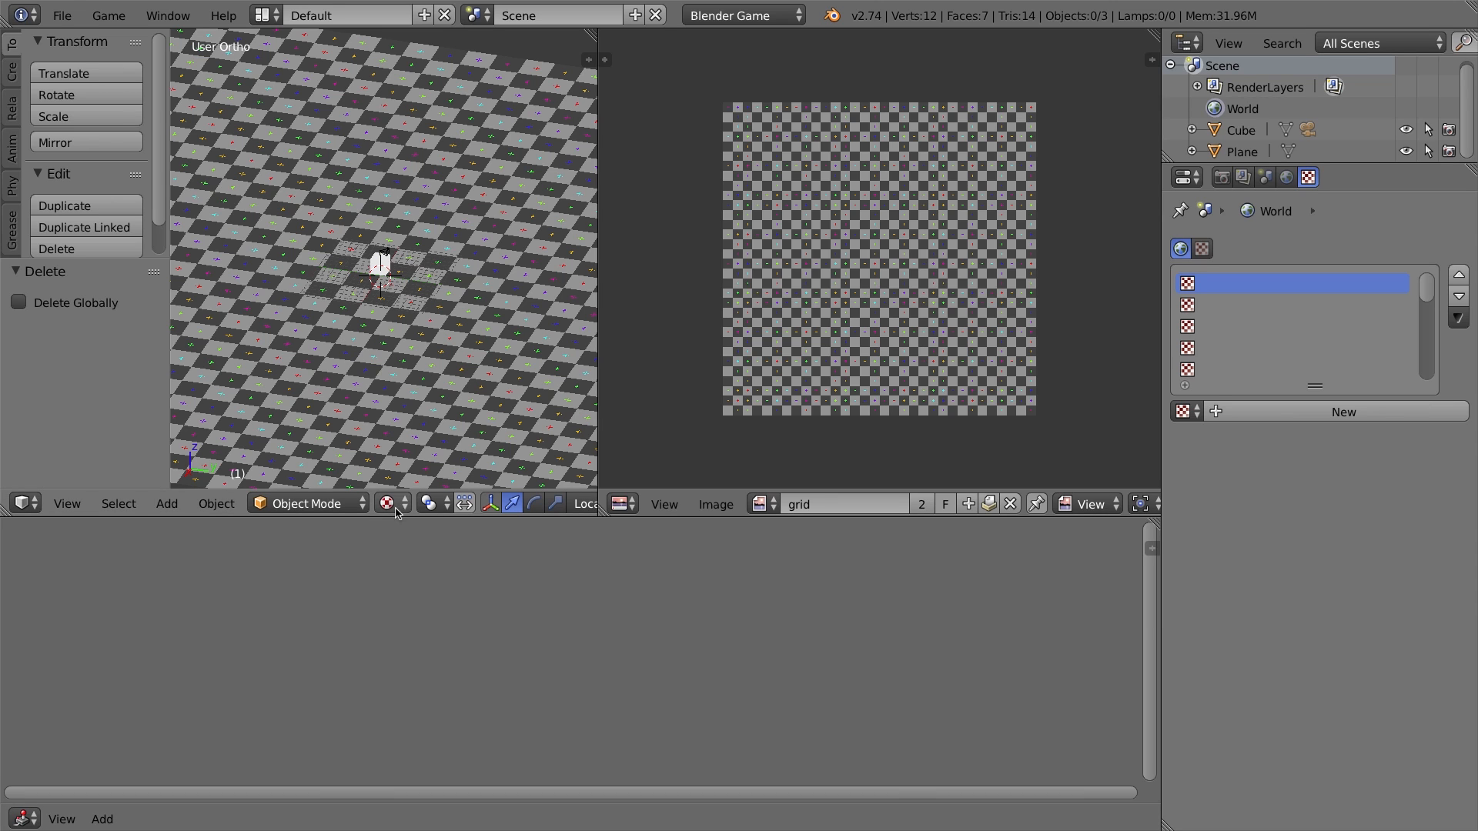
Select the ground plane and unlink the "grid" image from its UV layout in Edit Mode
right_click(461, 164)
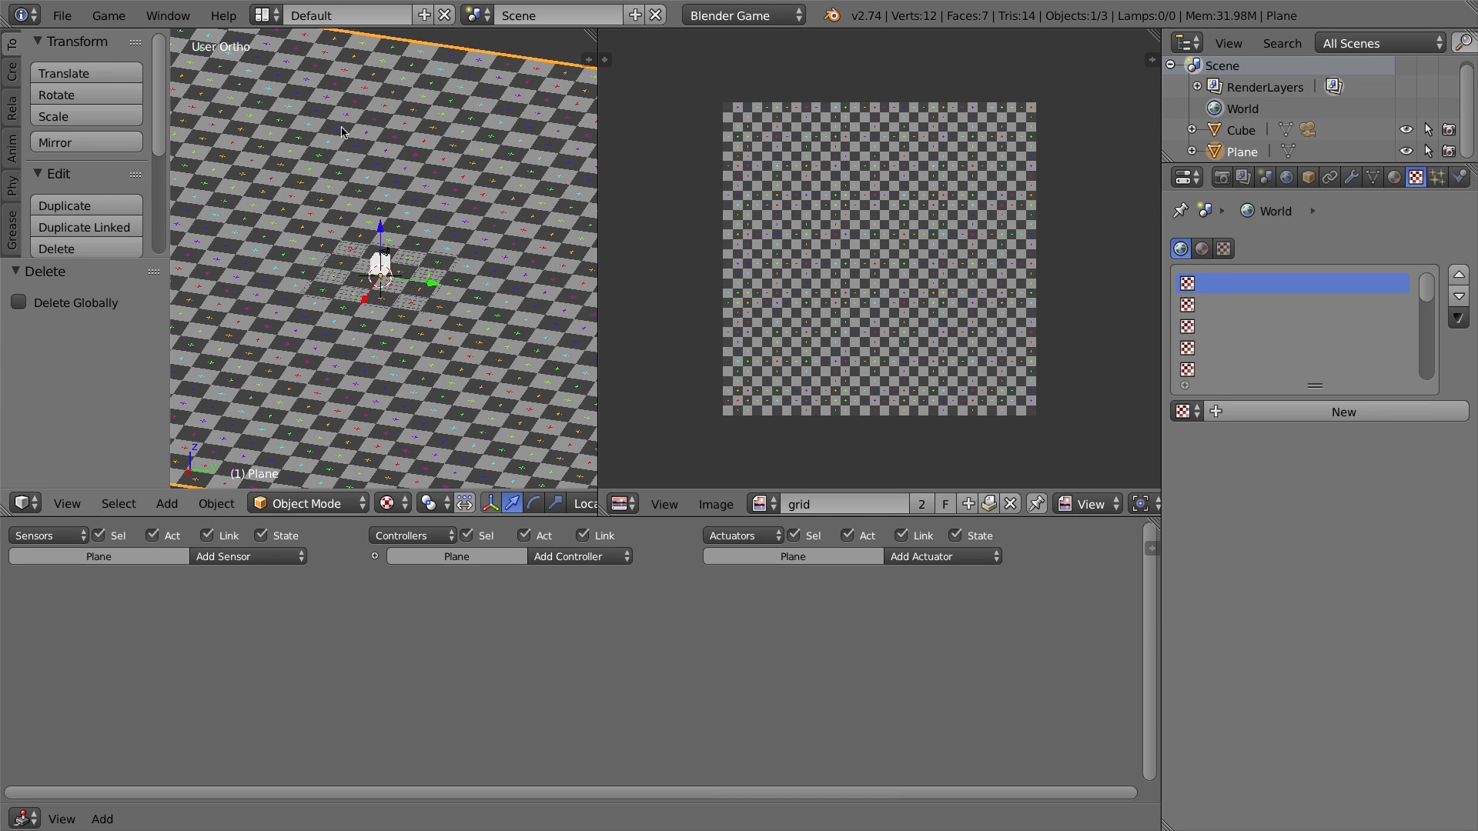
key(Tab)
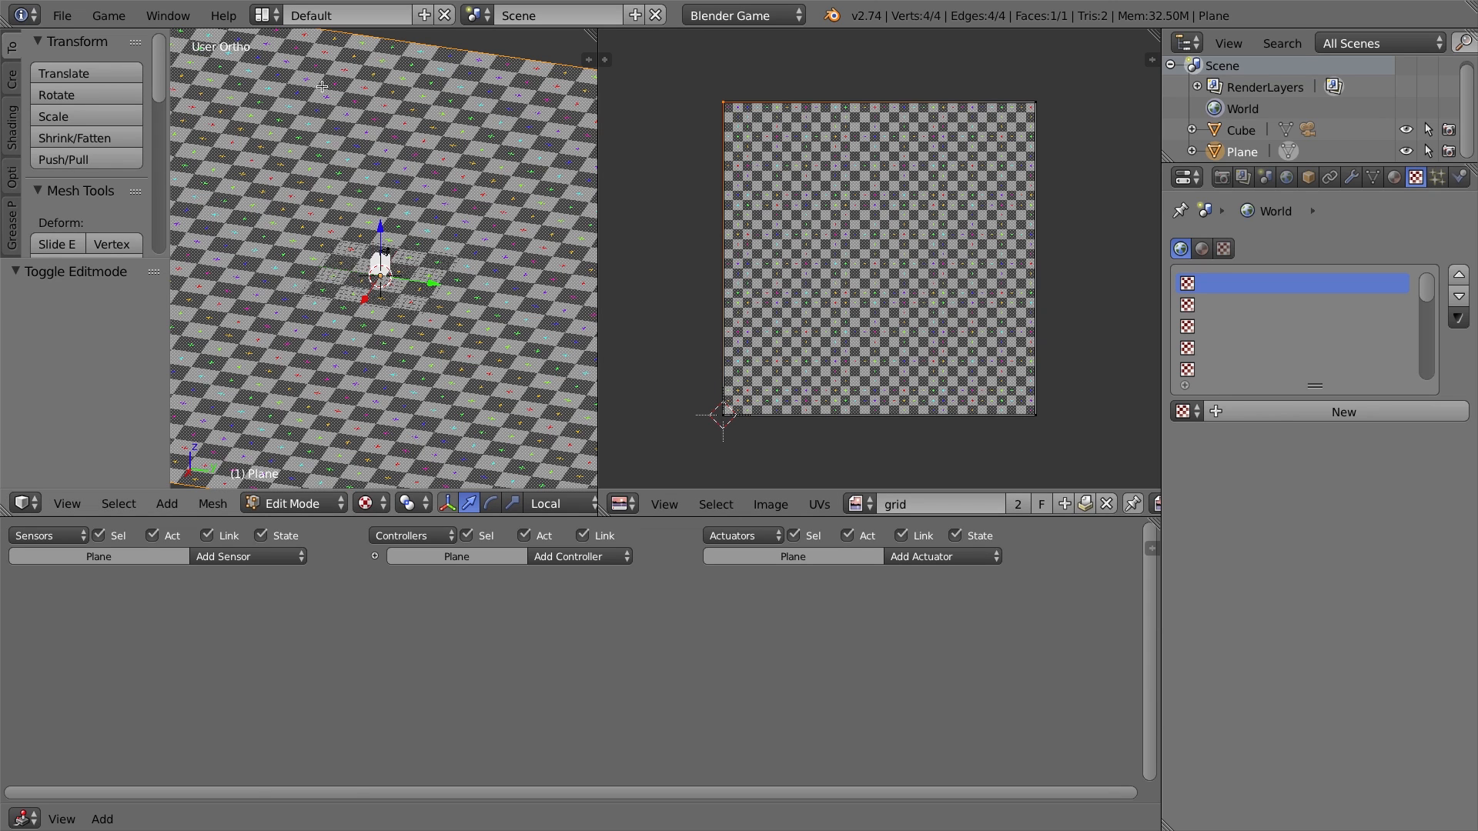
scroll(488, 258, down, 5)
key(Tab)
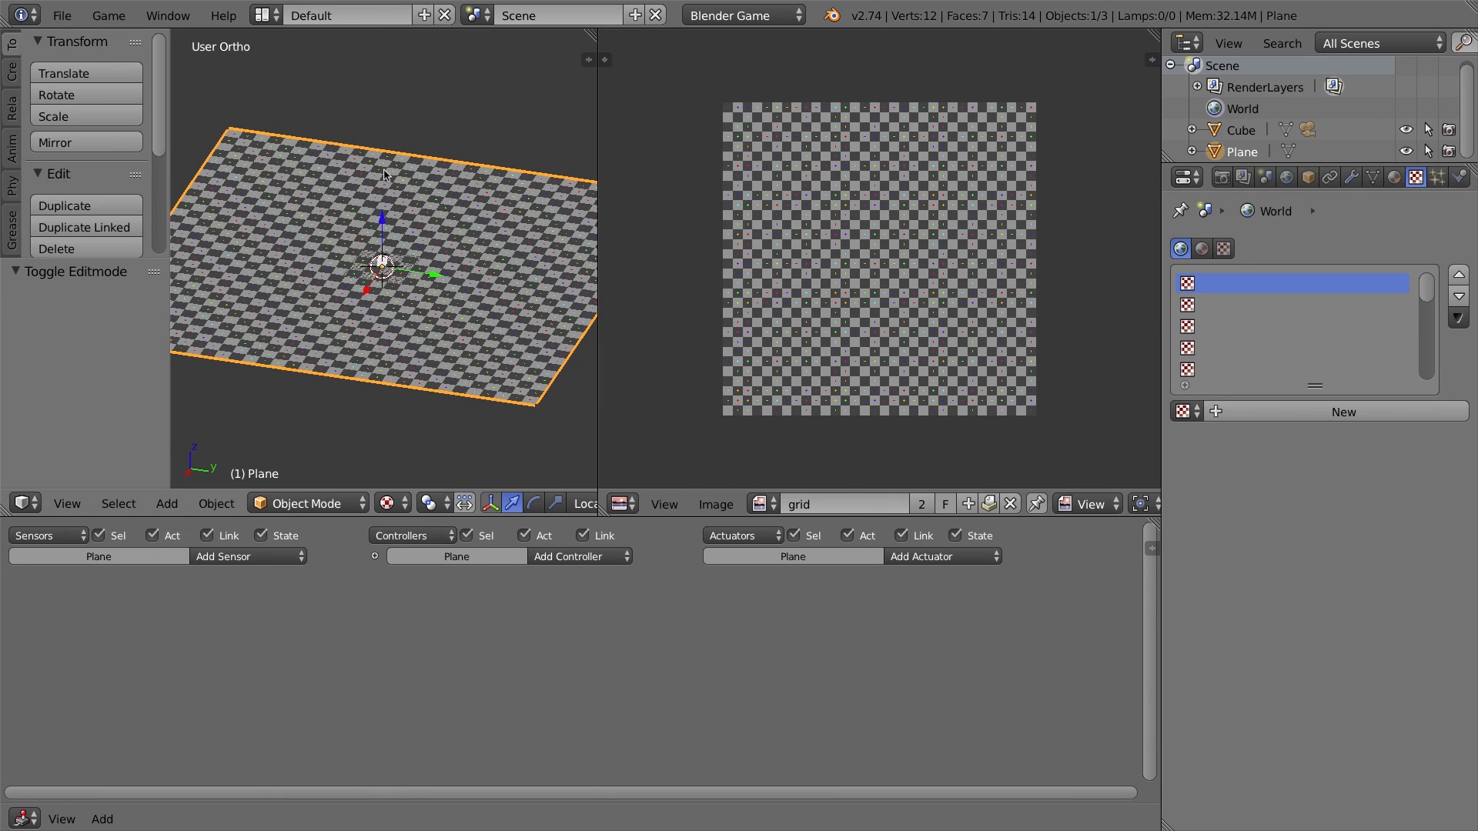
key(Tab)
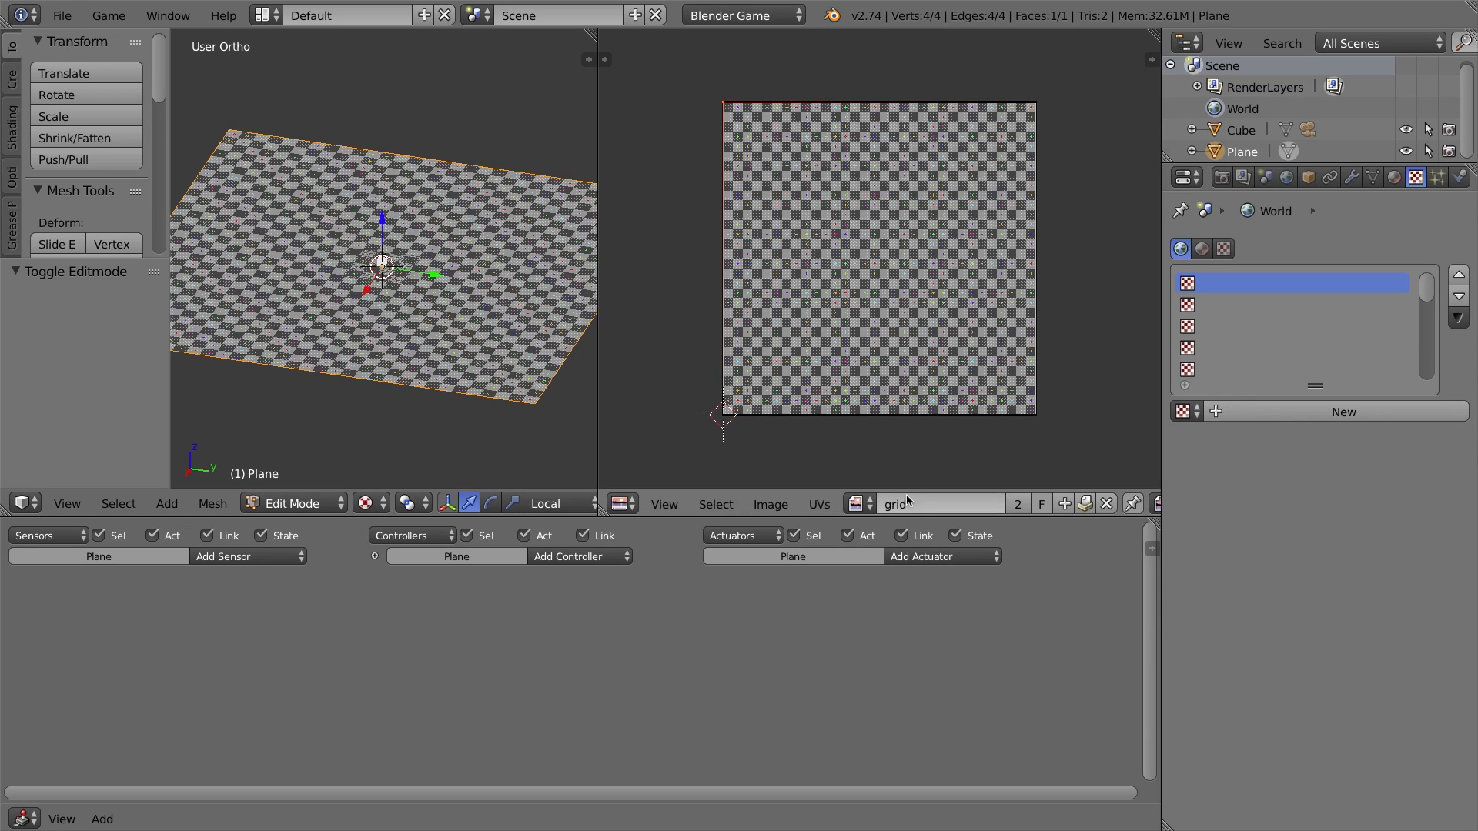
click(1106, 503)
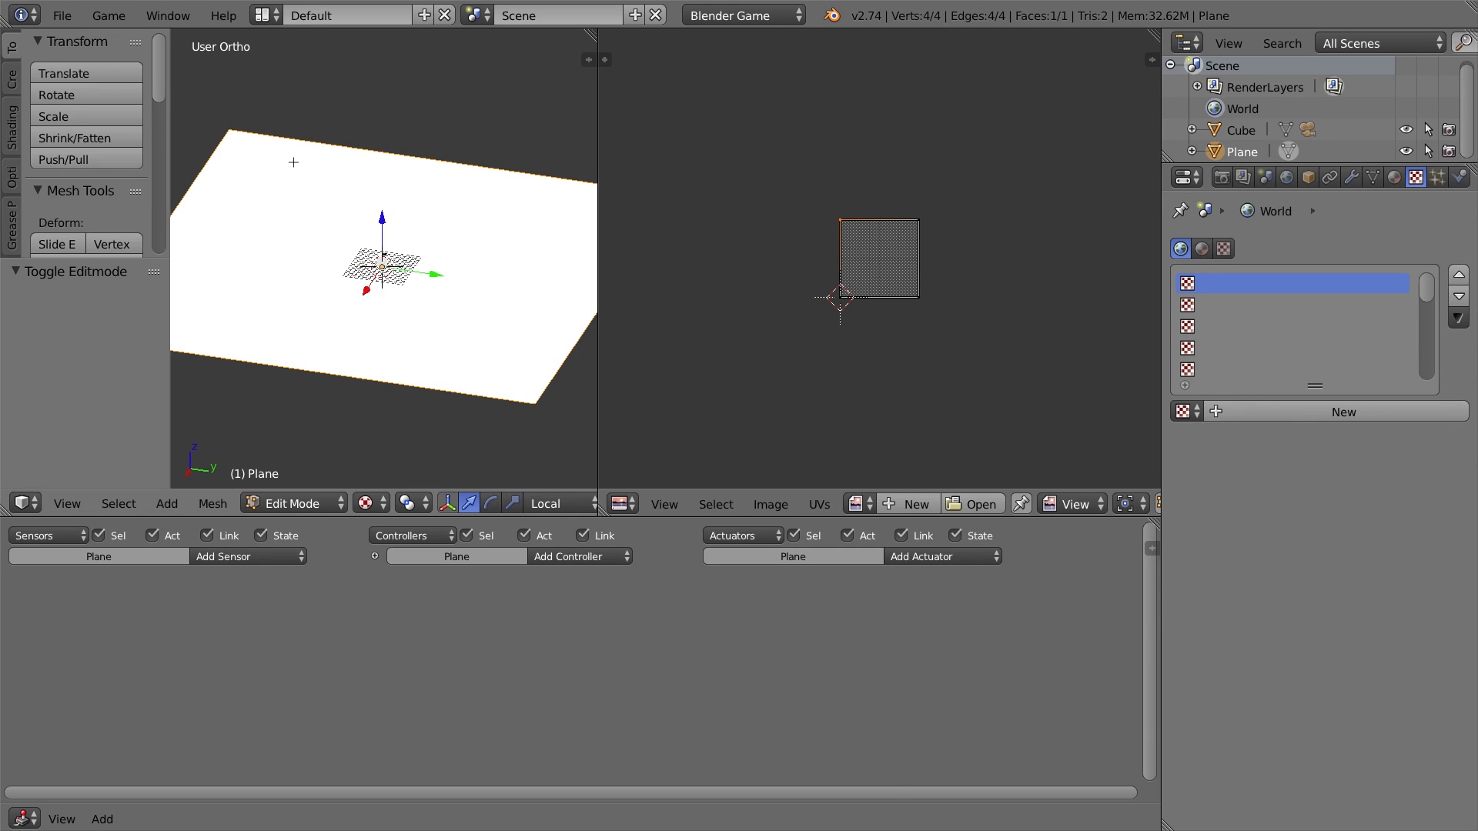
Select all of the plane's geometry, assign the "grid" image to its UV layout again and return to Object Mode
key(Tab)
key(Tab)
key(a)
key(a)
key(a)
key(a)
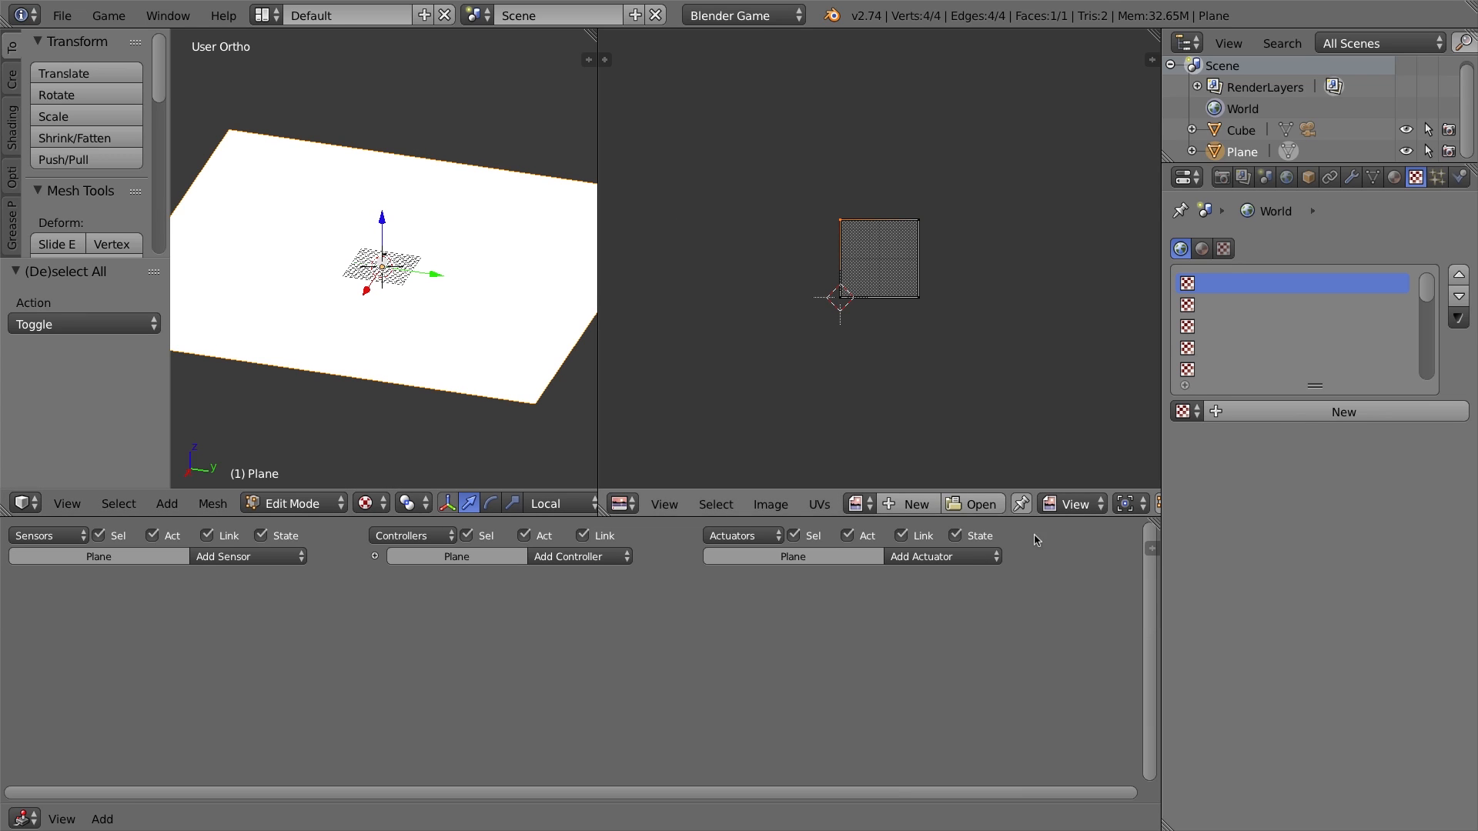
click(858, 504)
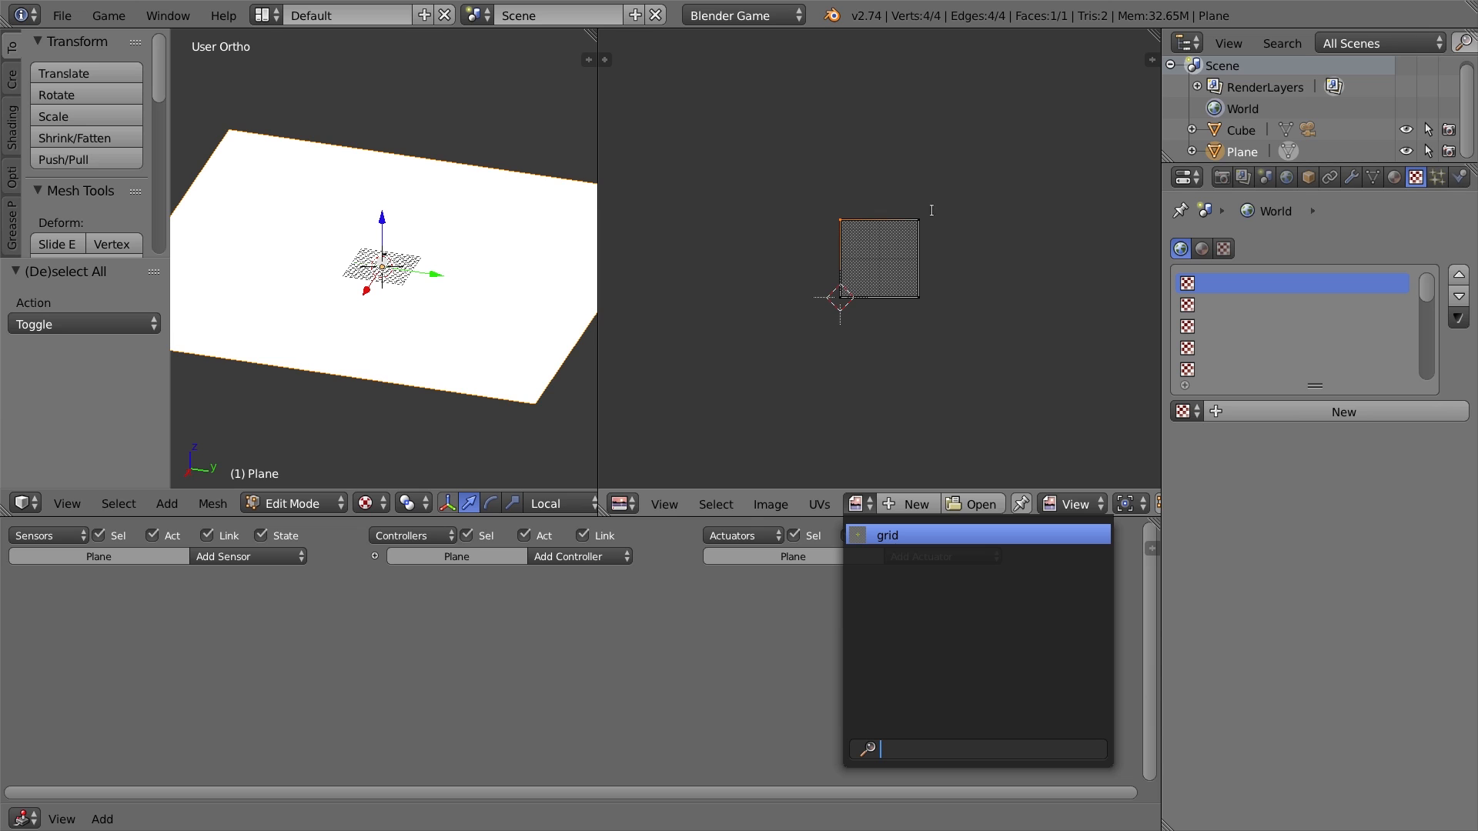
click(897, 537)
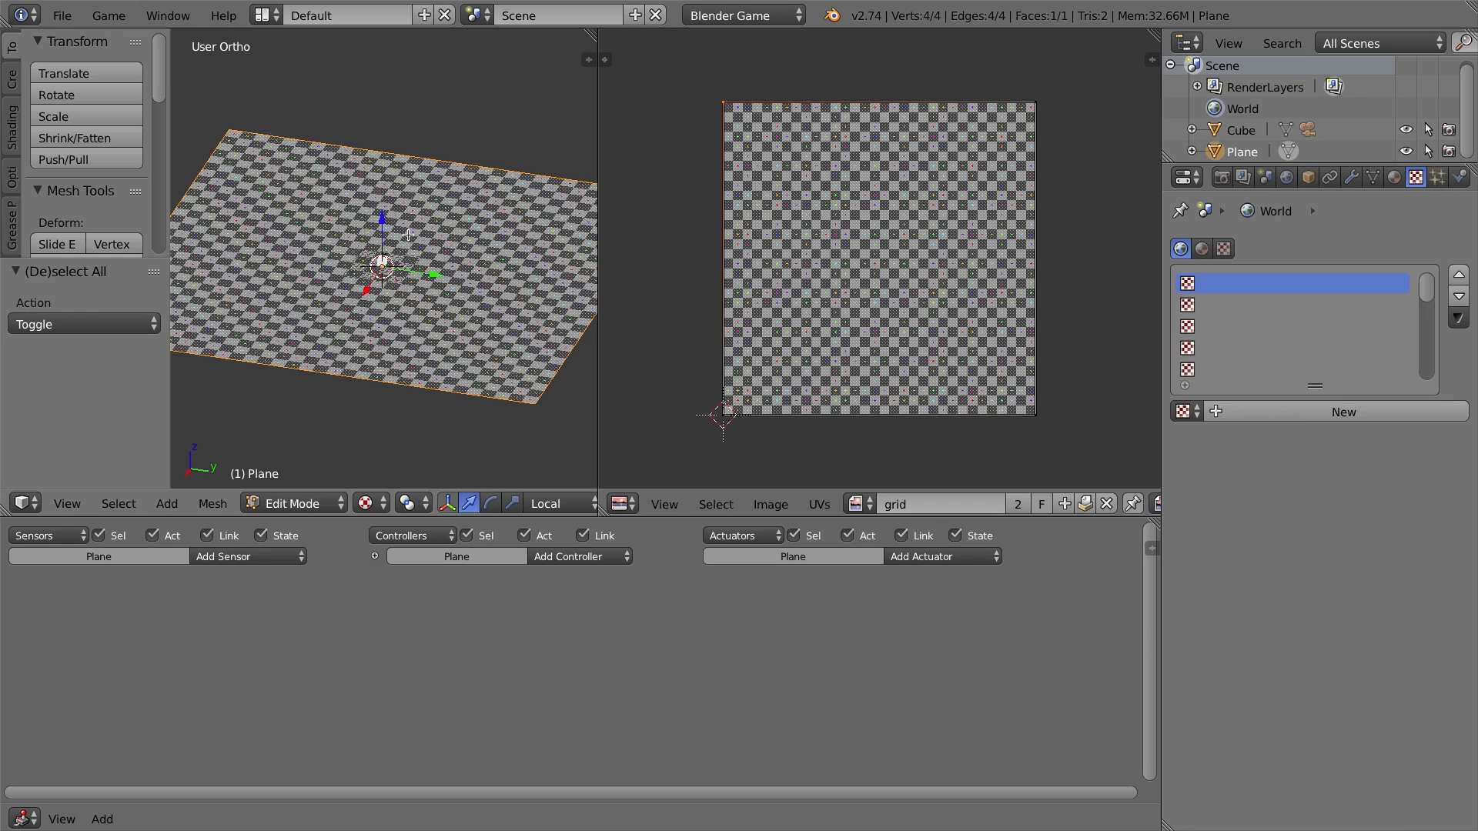
key(Tab)
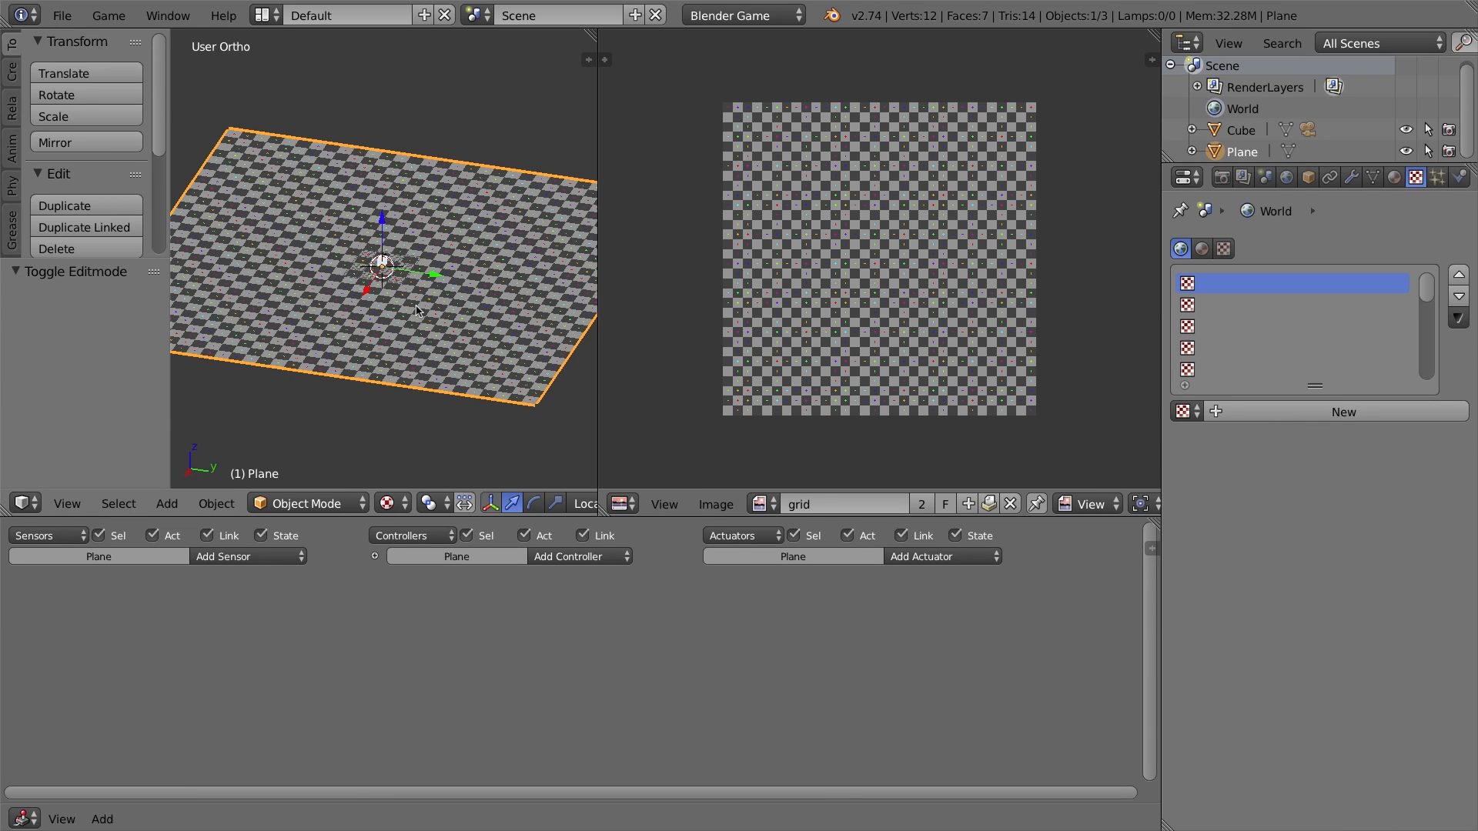
Run the game from the camera view again to check the grid texture without the lamp, and stop it
key(KP_0)
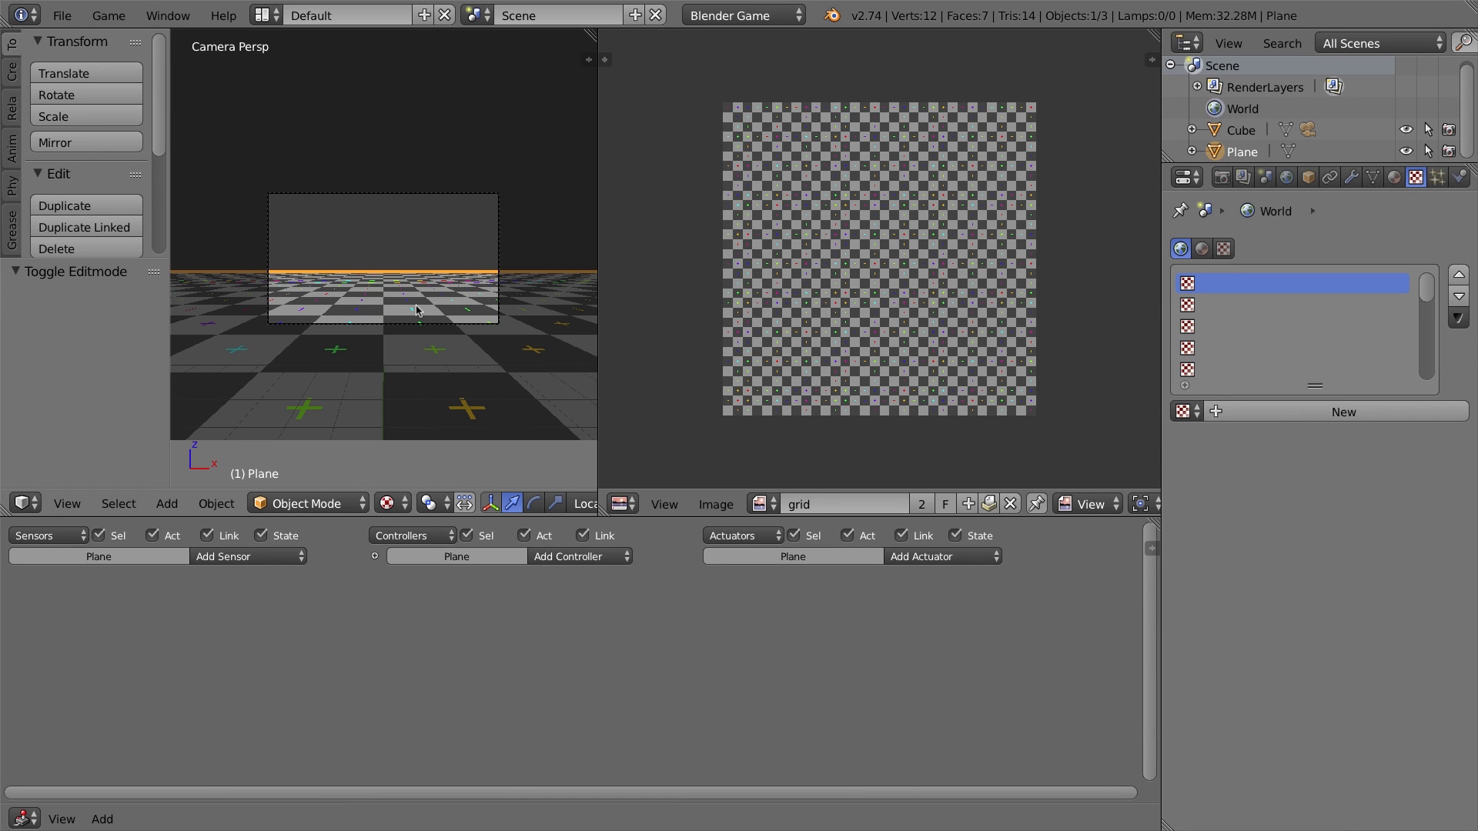
key(p)
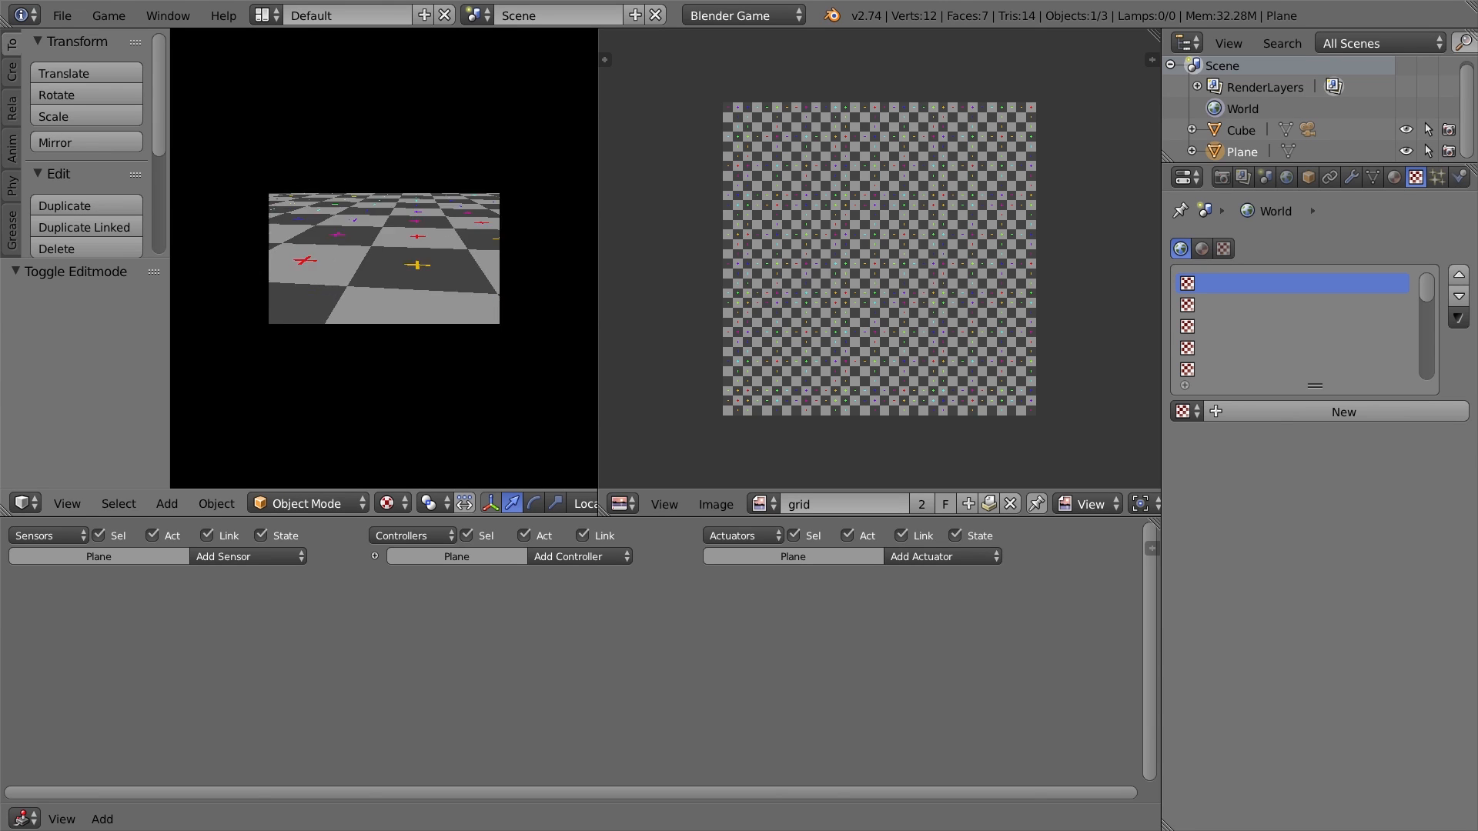
key(Escape)
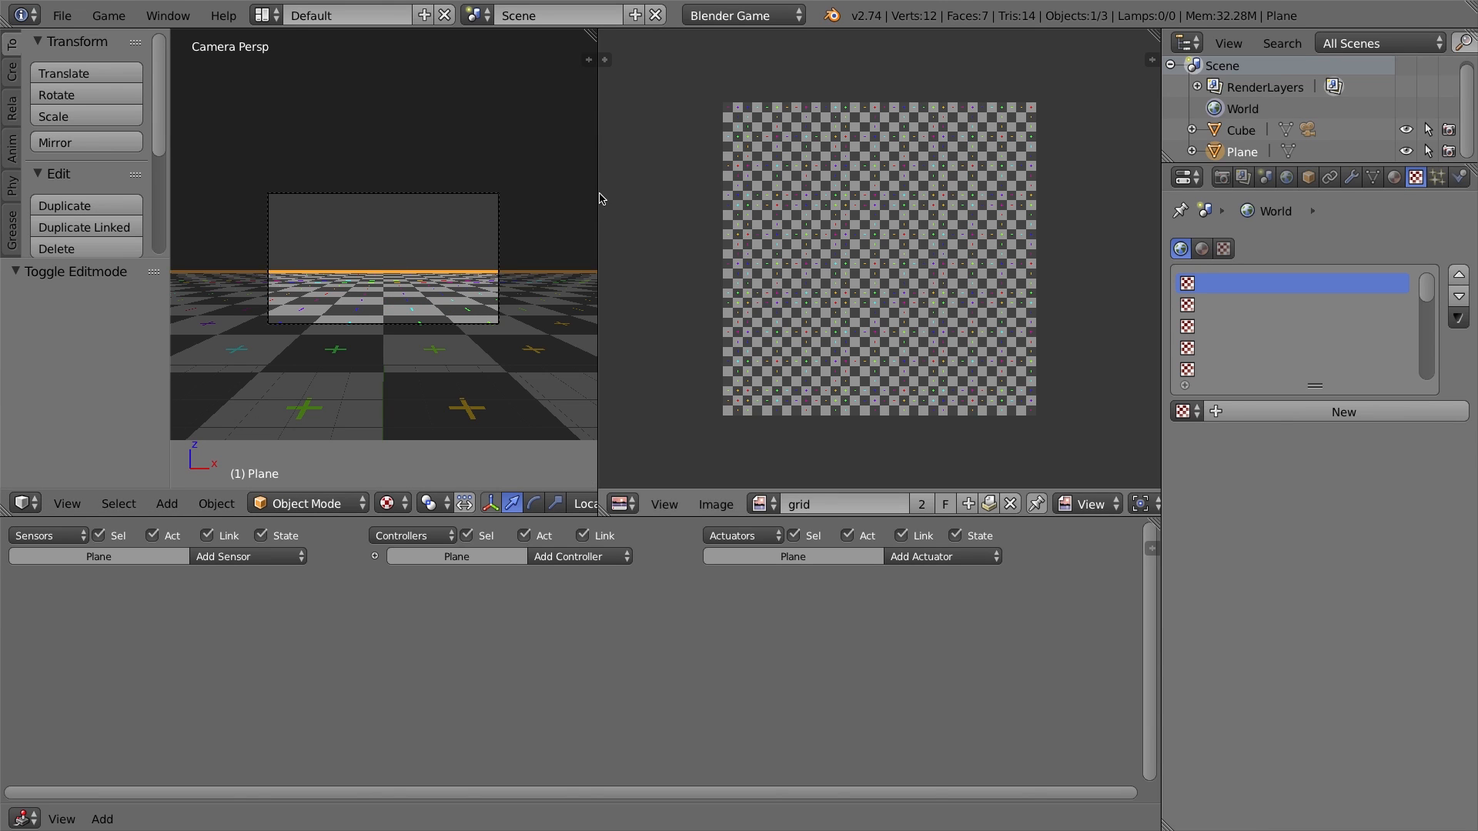
Widen the 3D viewport at the expense of the image editor and leave the camera view
drag(597, 194, 835, 224)
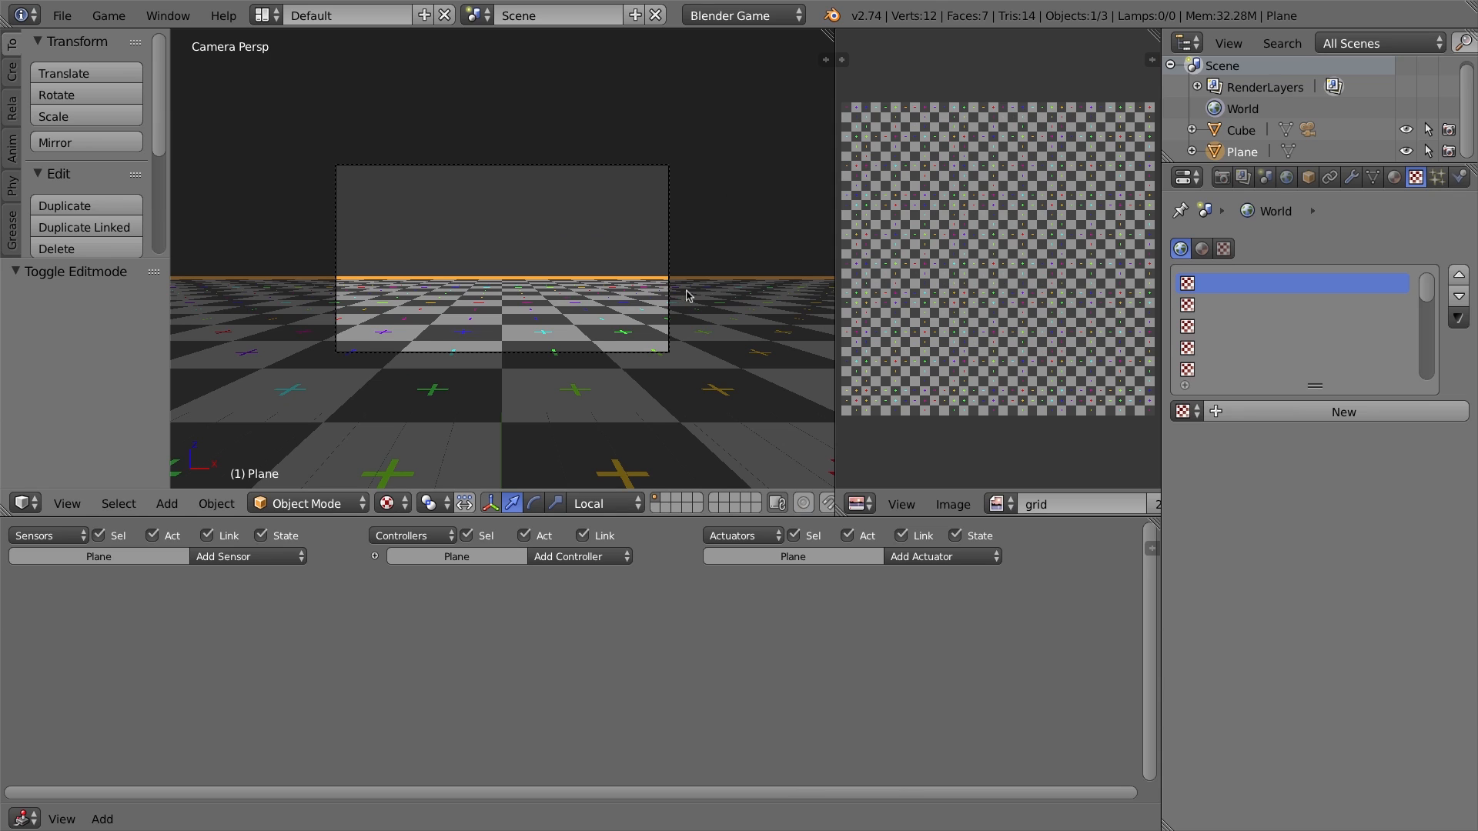
key(KP_0)
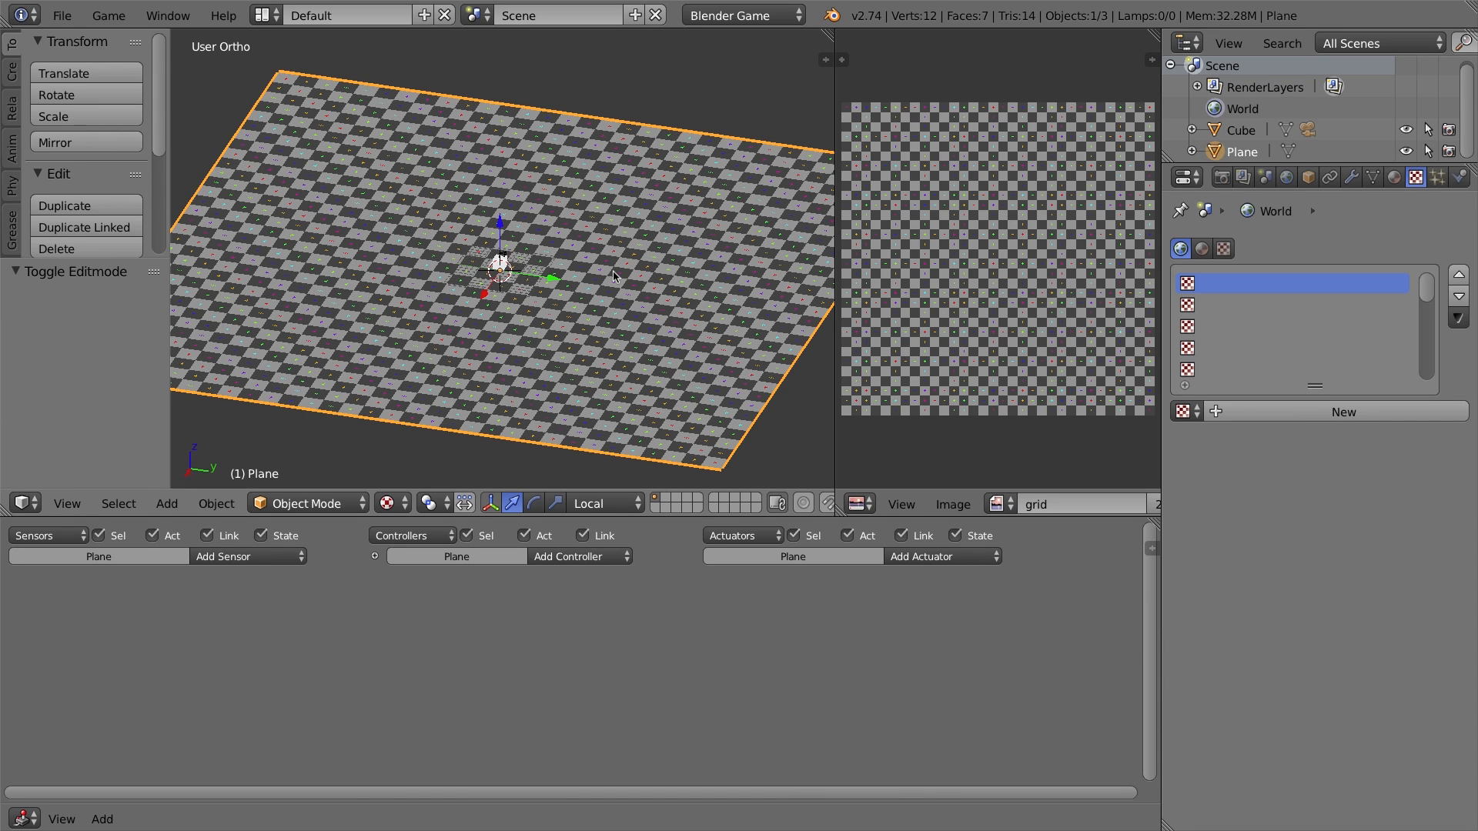
Add a monkey mesh at the centre of the ground plane
key(KP_0)
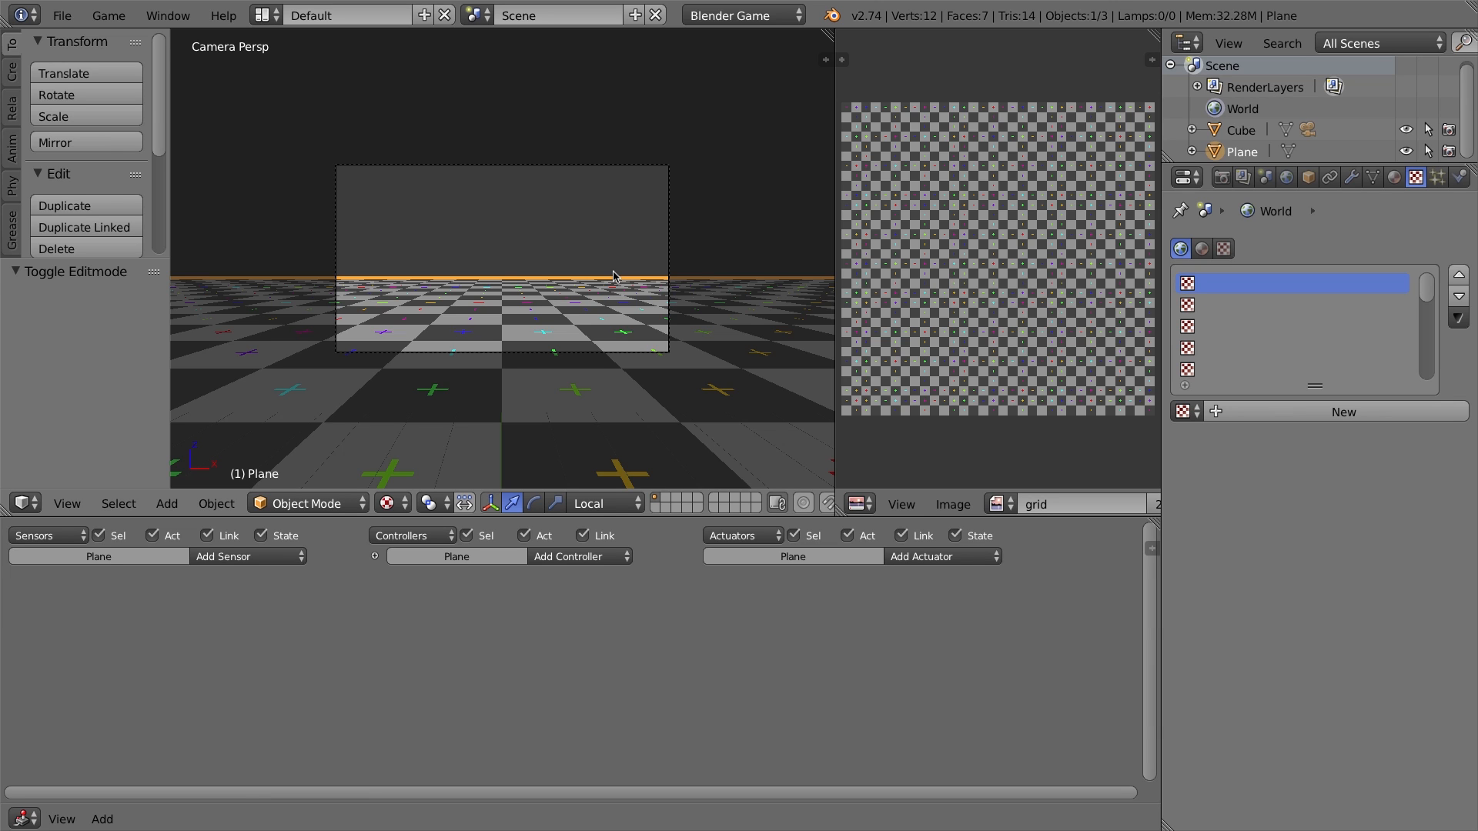
key(KP_Decimal)
middle_drag(613, 277, 523, 267)
scroll(524, 267, up, 6)
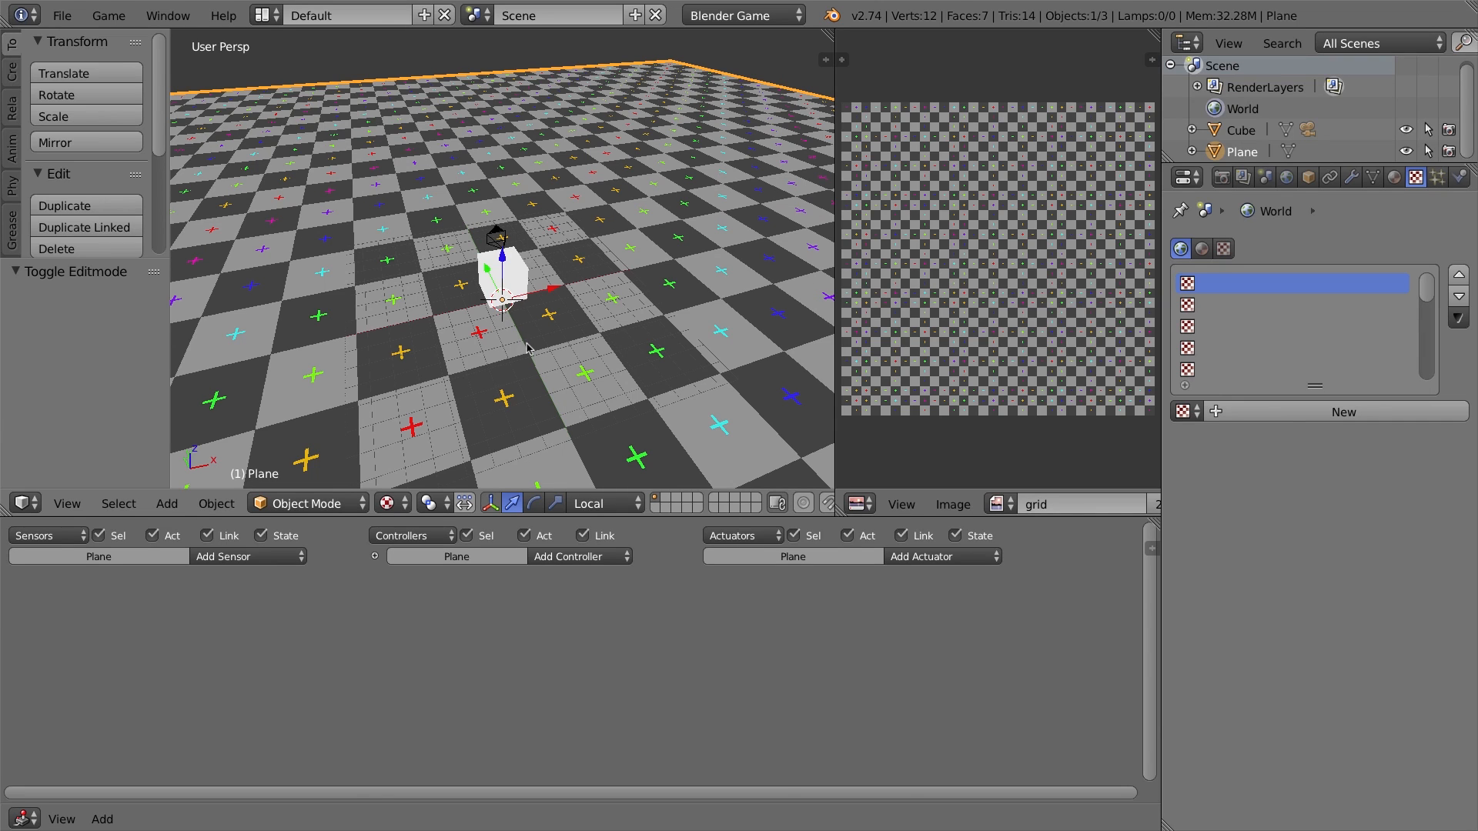
key(shift+a)
mouse_move(510, 303)
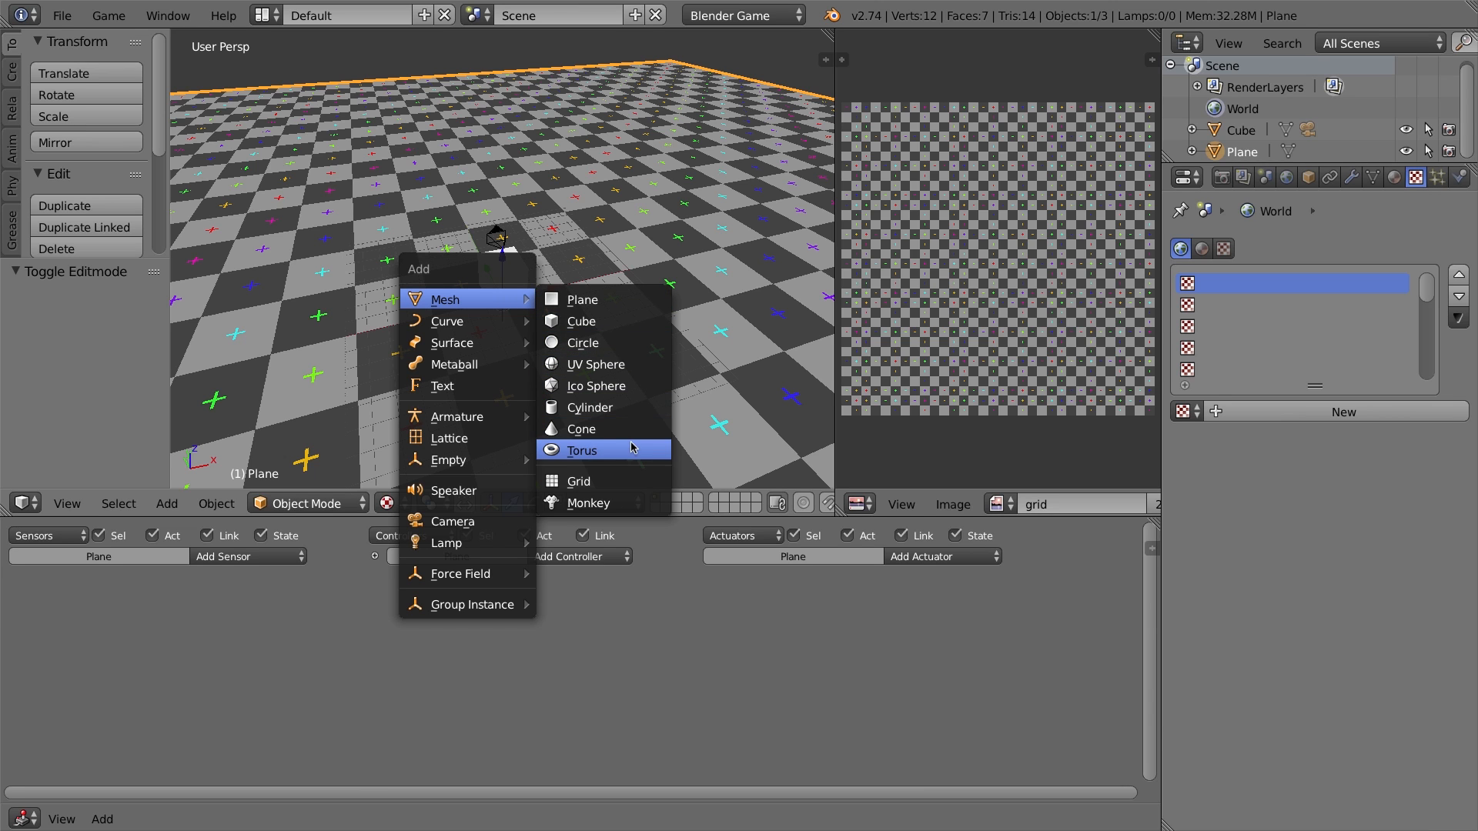
click(616, 502)
Move the player cube about 11.7 units along negative Y, away from the monkey
scroll(522, 275, down, 1)
middle_drag(522, 275, 627, 227)
right_click(523, 266)
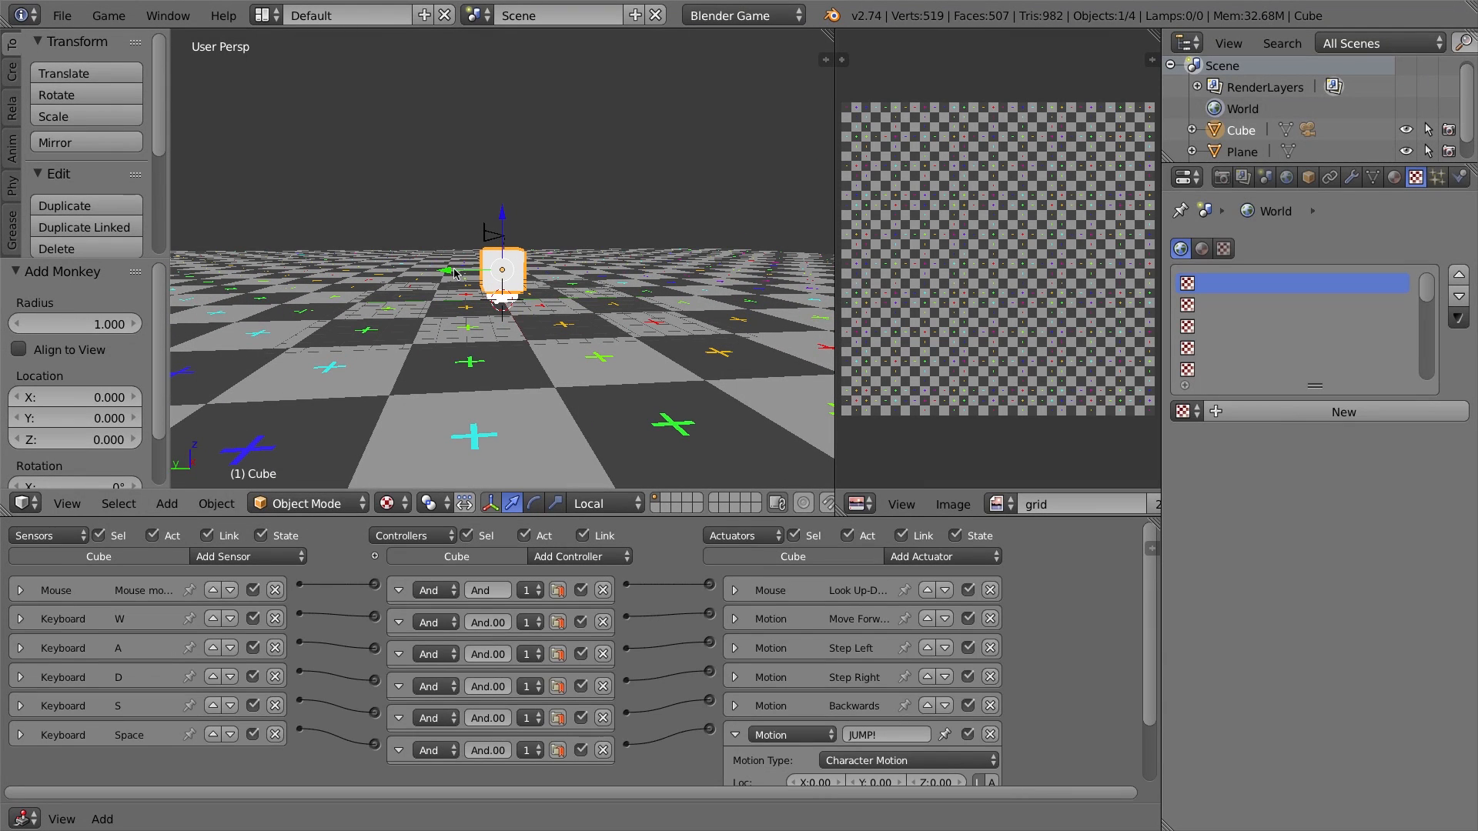
key(g)
key(y)
click(514, 294)
Select the monkey and rotate it about 34.5° in the right orthographic view
right_click(514, 293)
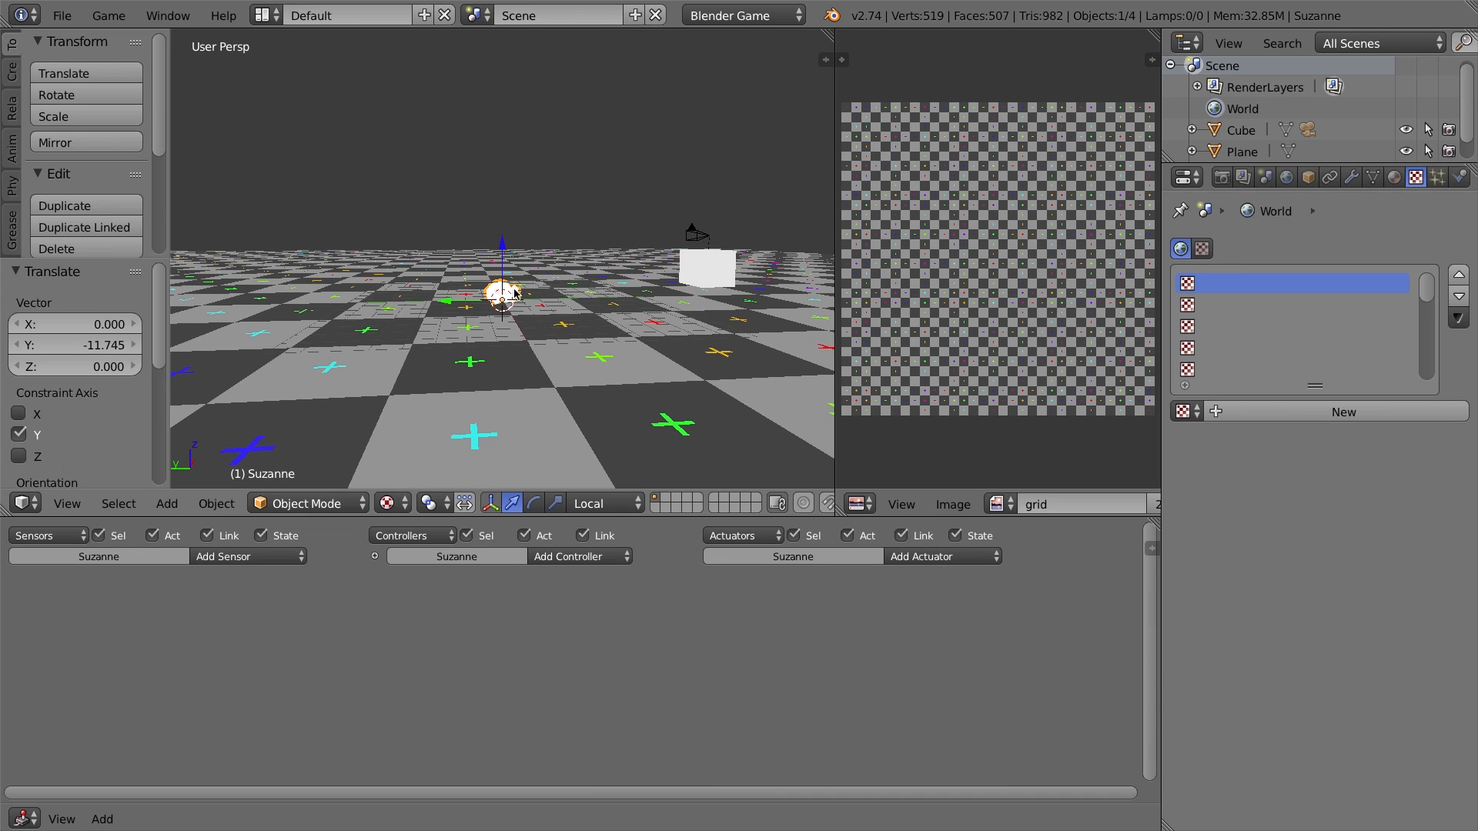
key(KP_1)
key(KP_3)
key(KP_5)
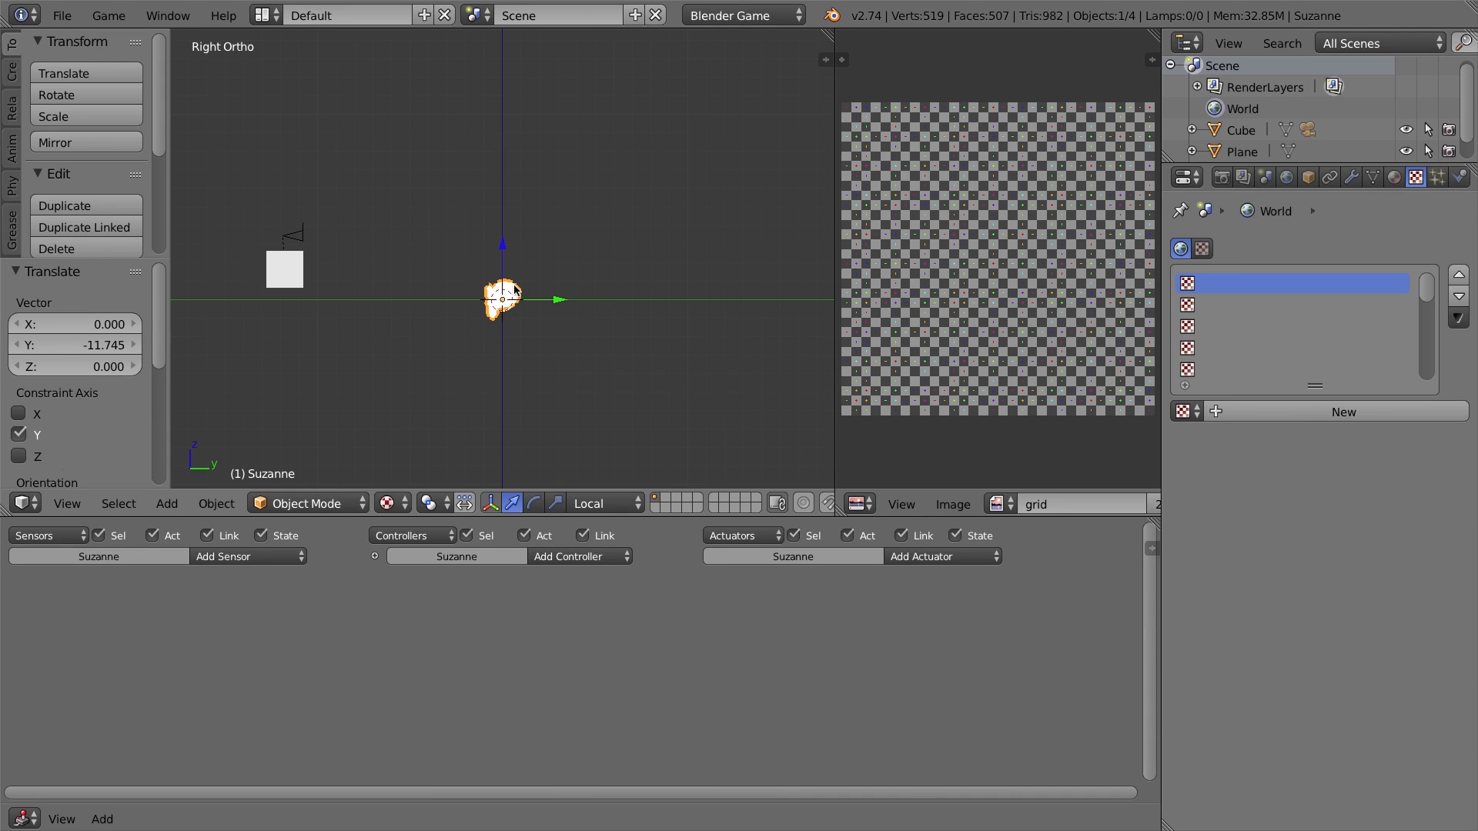
scroll(514, 294, up, 5)
middle_drag(505, 415, 497, 362)
key(KP_3)
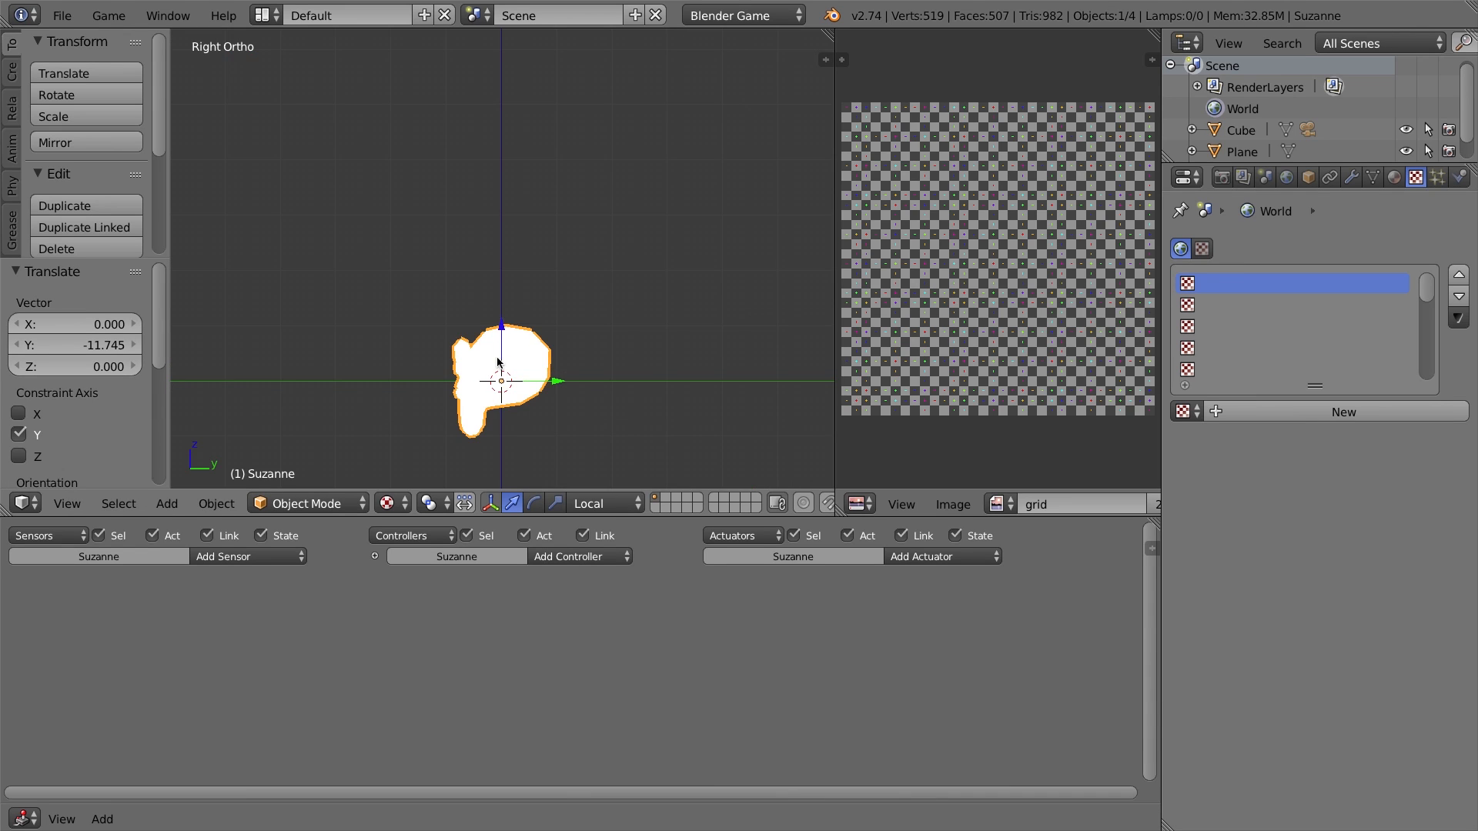
key(r)
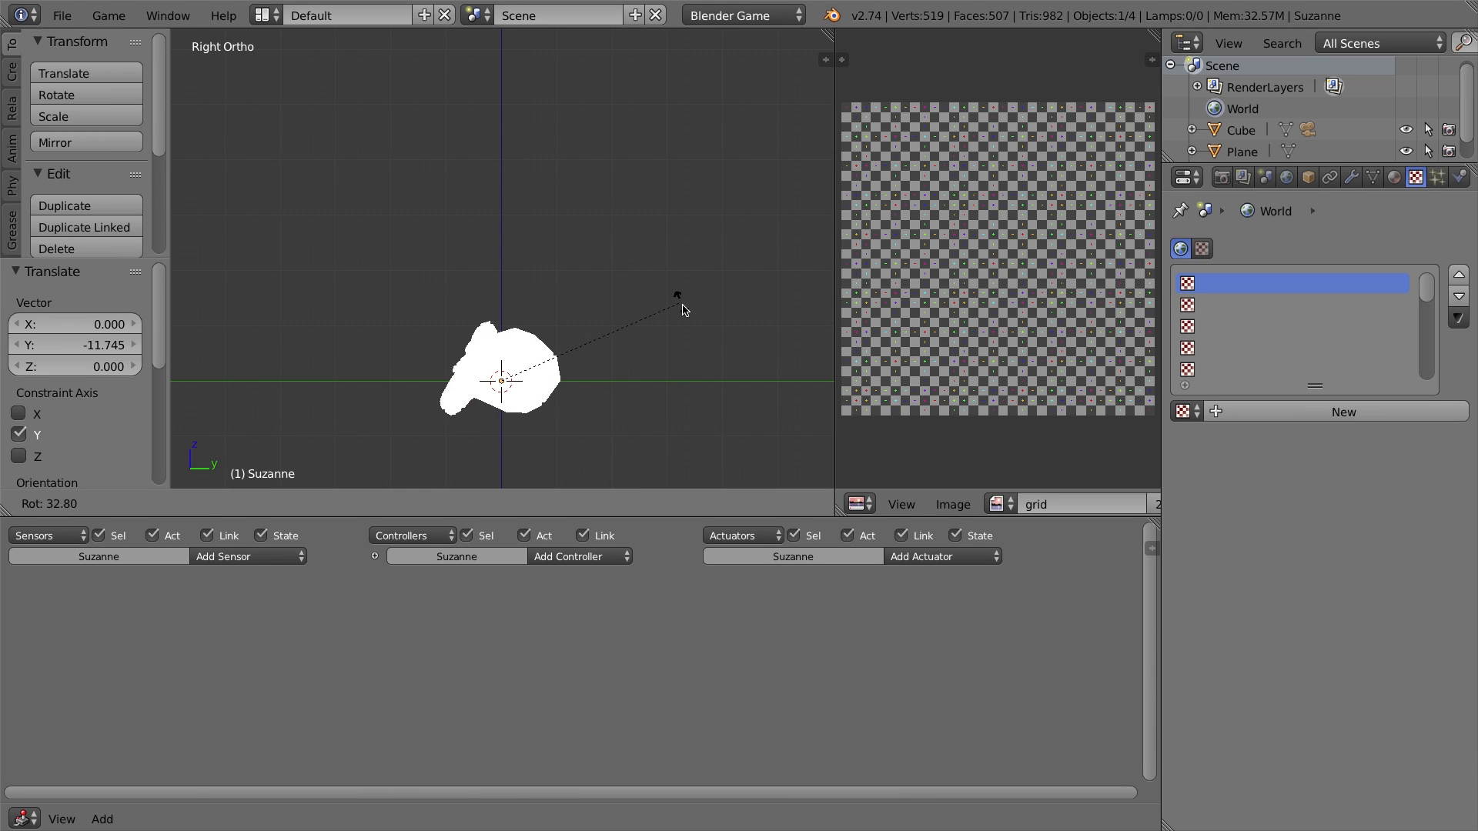
click(684, 307)
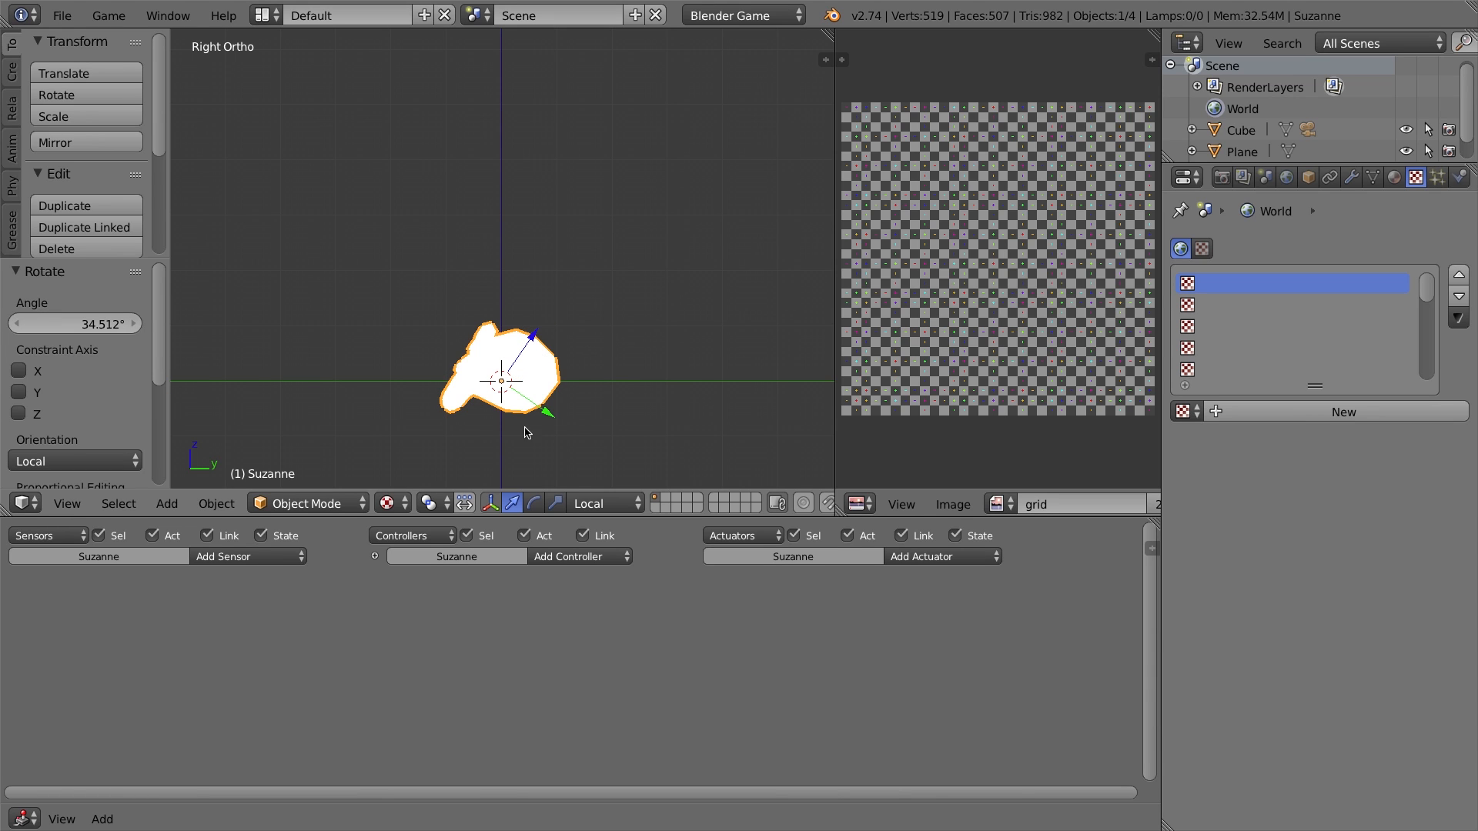
Switch the transform orientation to Global and raise the monkey about 2.45 units along Z
click(606, 503)
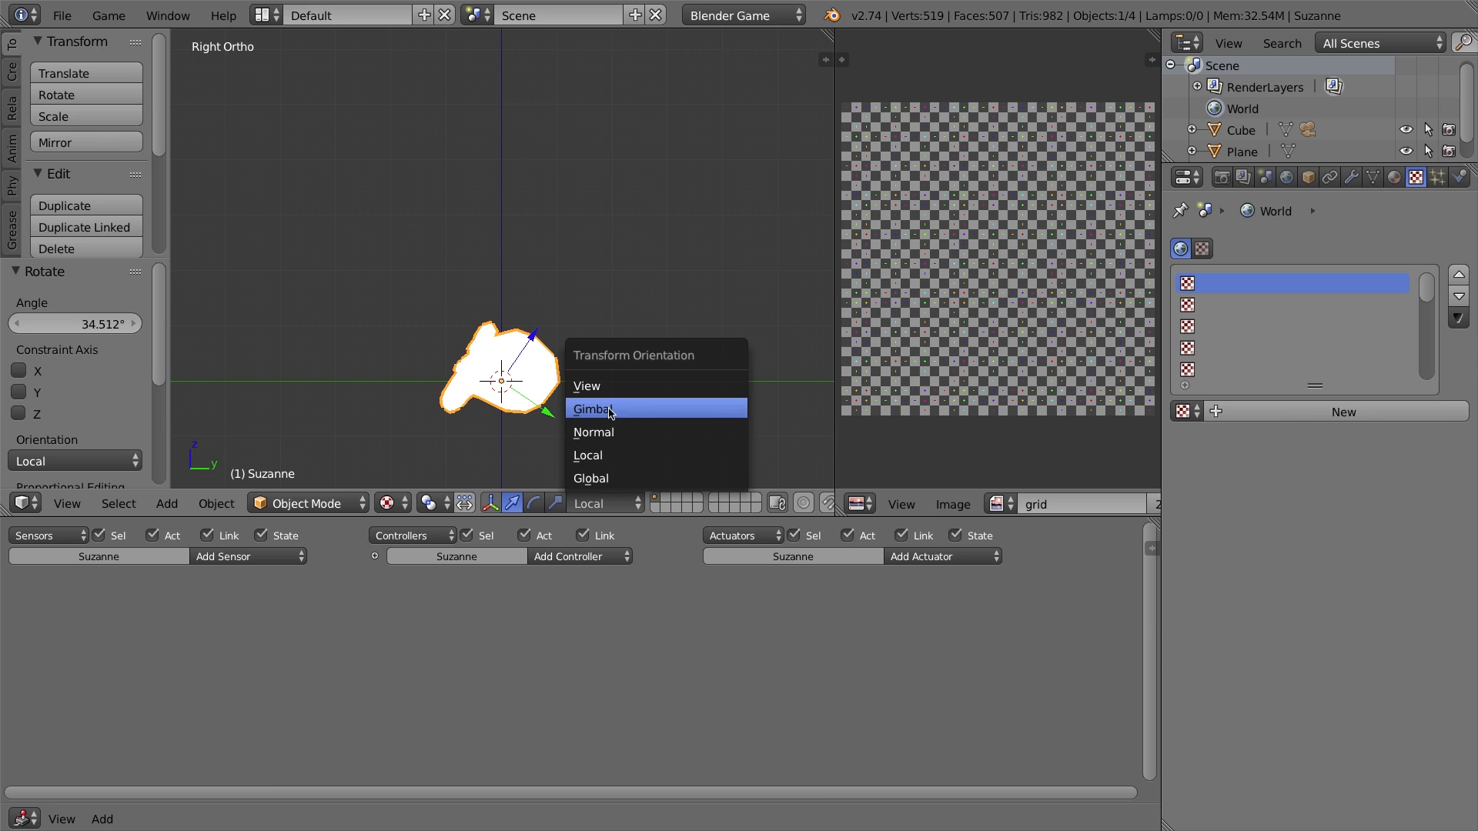
click(608, 478)
drag(502, 327, 517, 273)
click(620, 221)
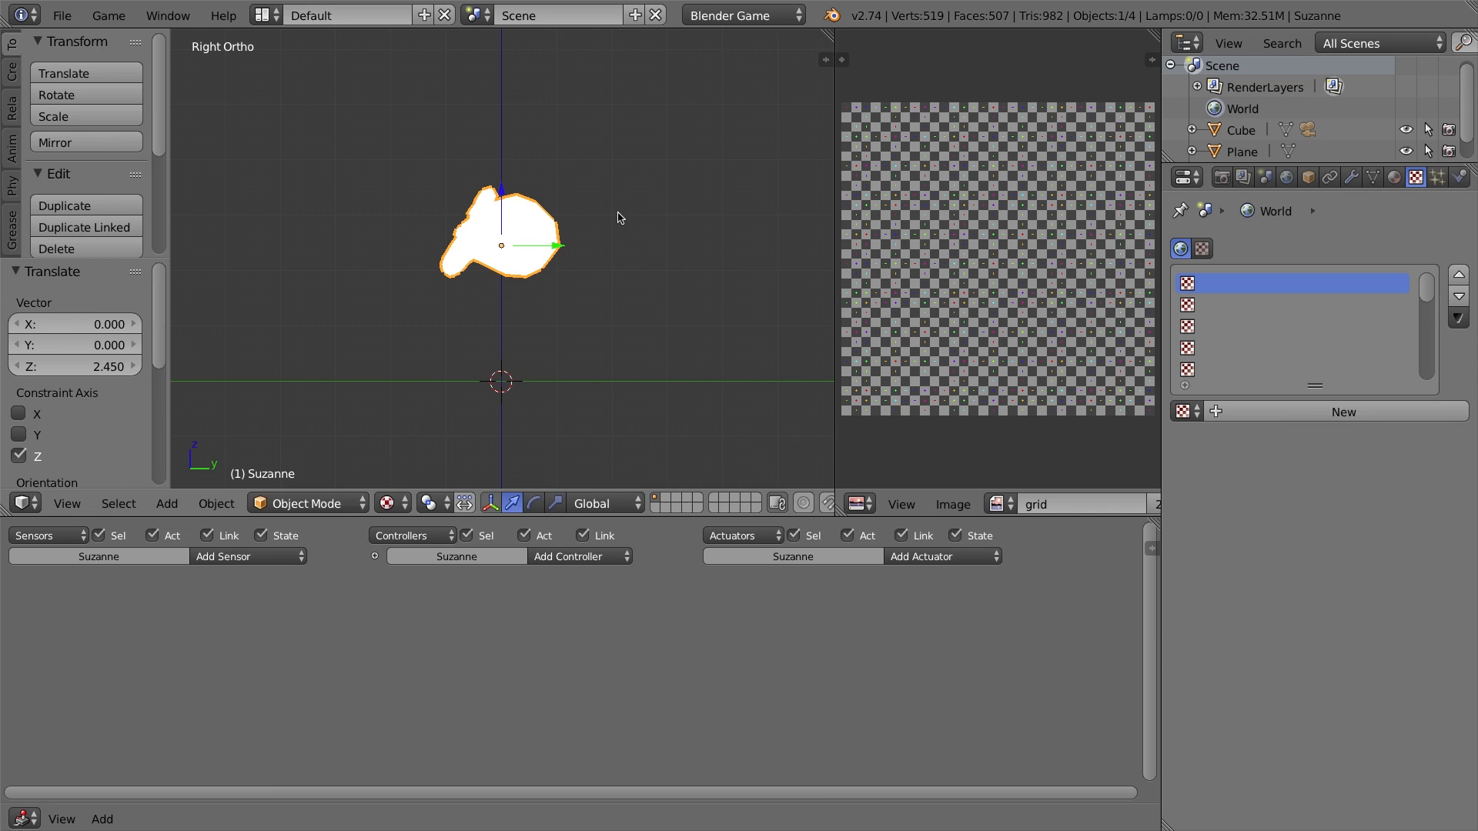
Scale the monkey up uniformly so it towers over the cube and raise it about 0.66 units along Z
key(s)
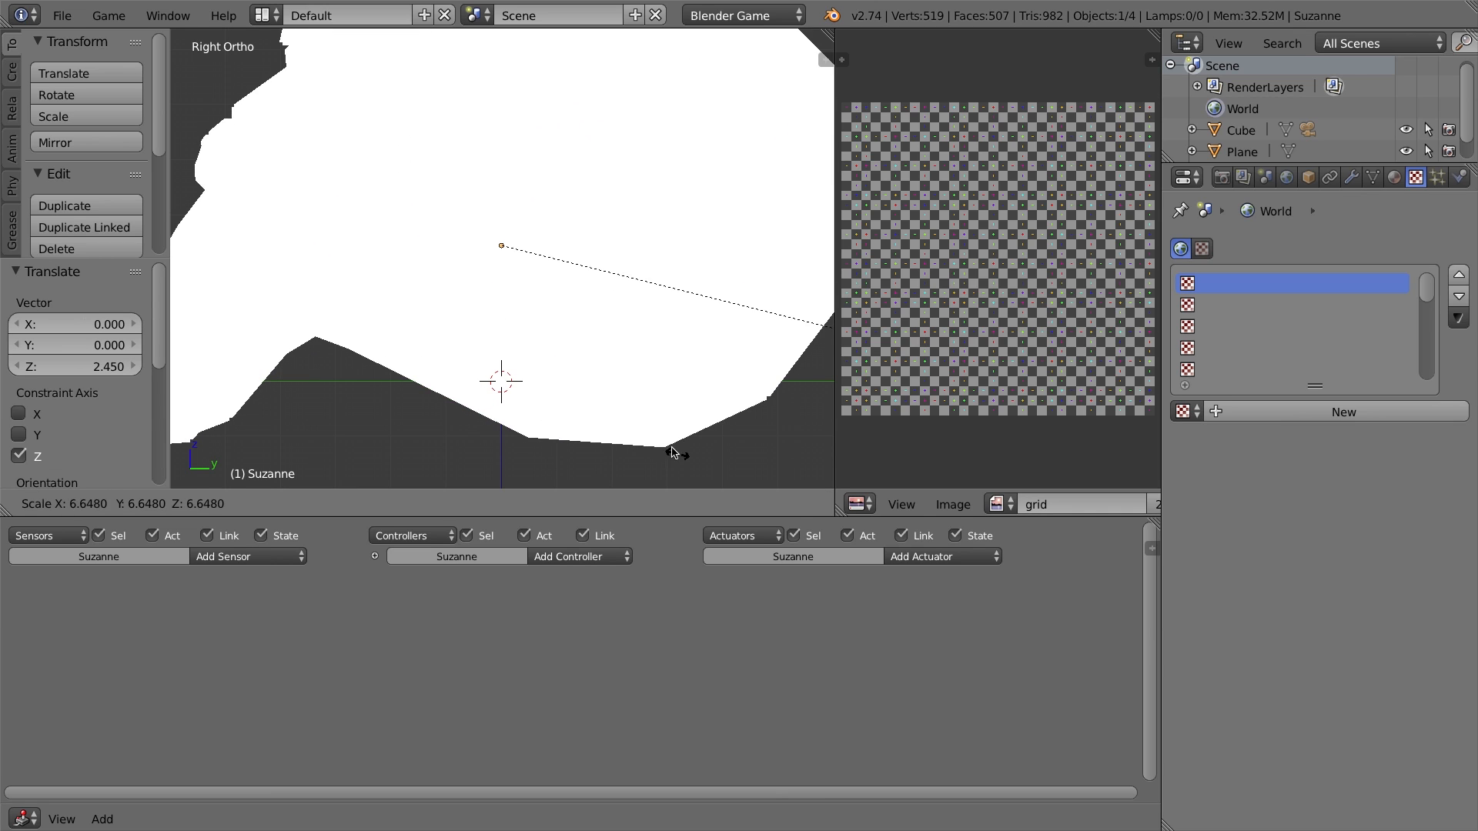
click(549, 368)
drag(502, 196, 502, 181)
middle_drag(346, 248, 562, 302)
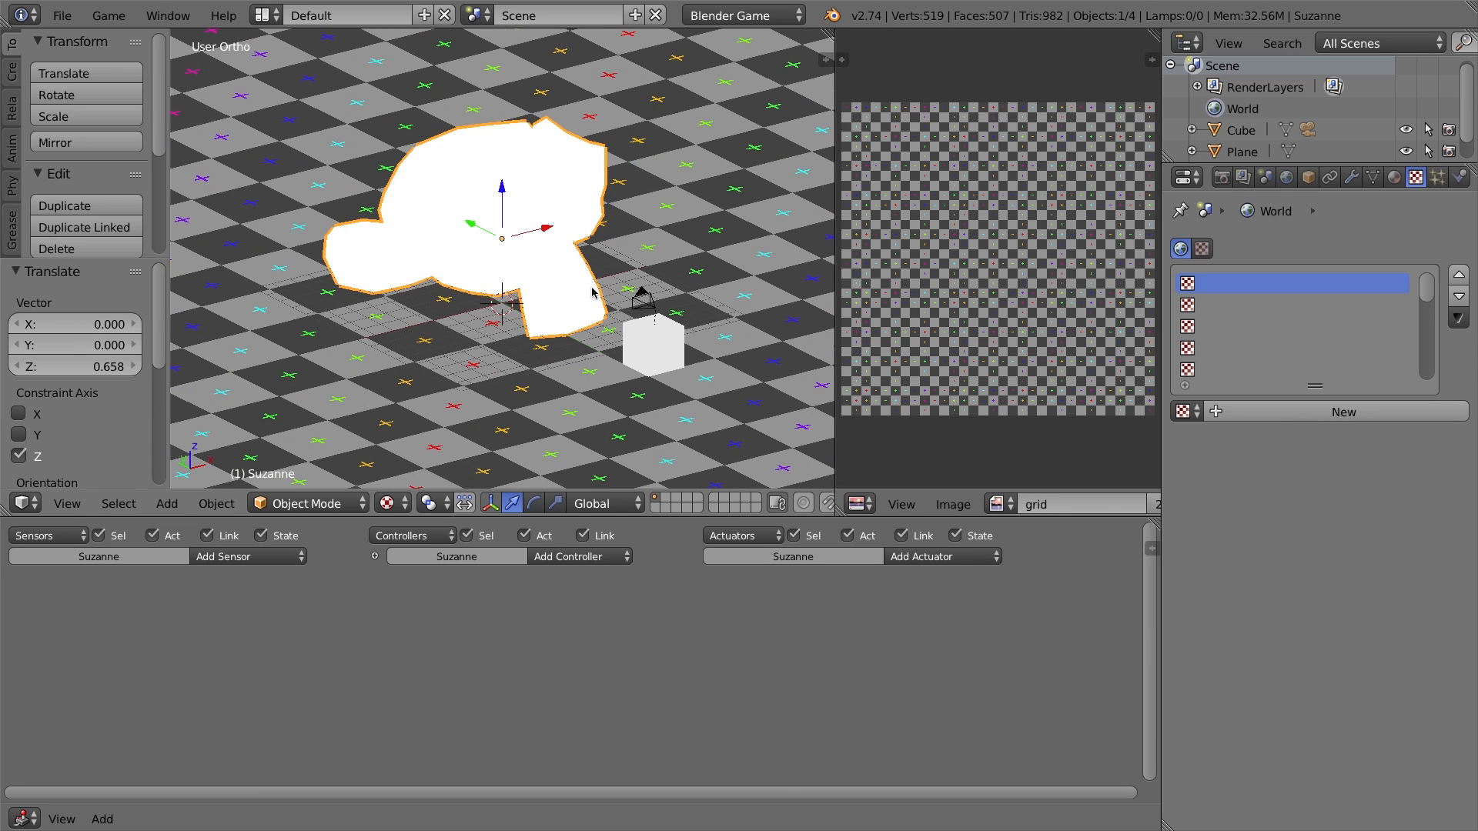
Create a new material for the monkey with an orange diffuse colour
click(1394, 177)
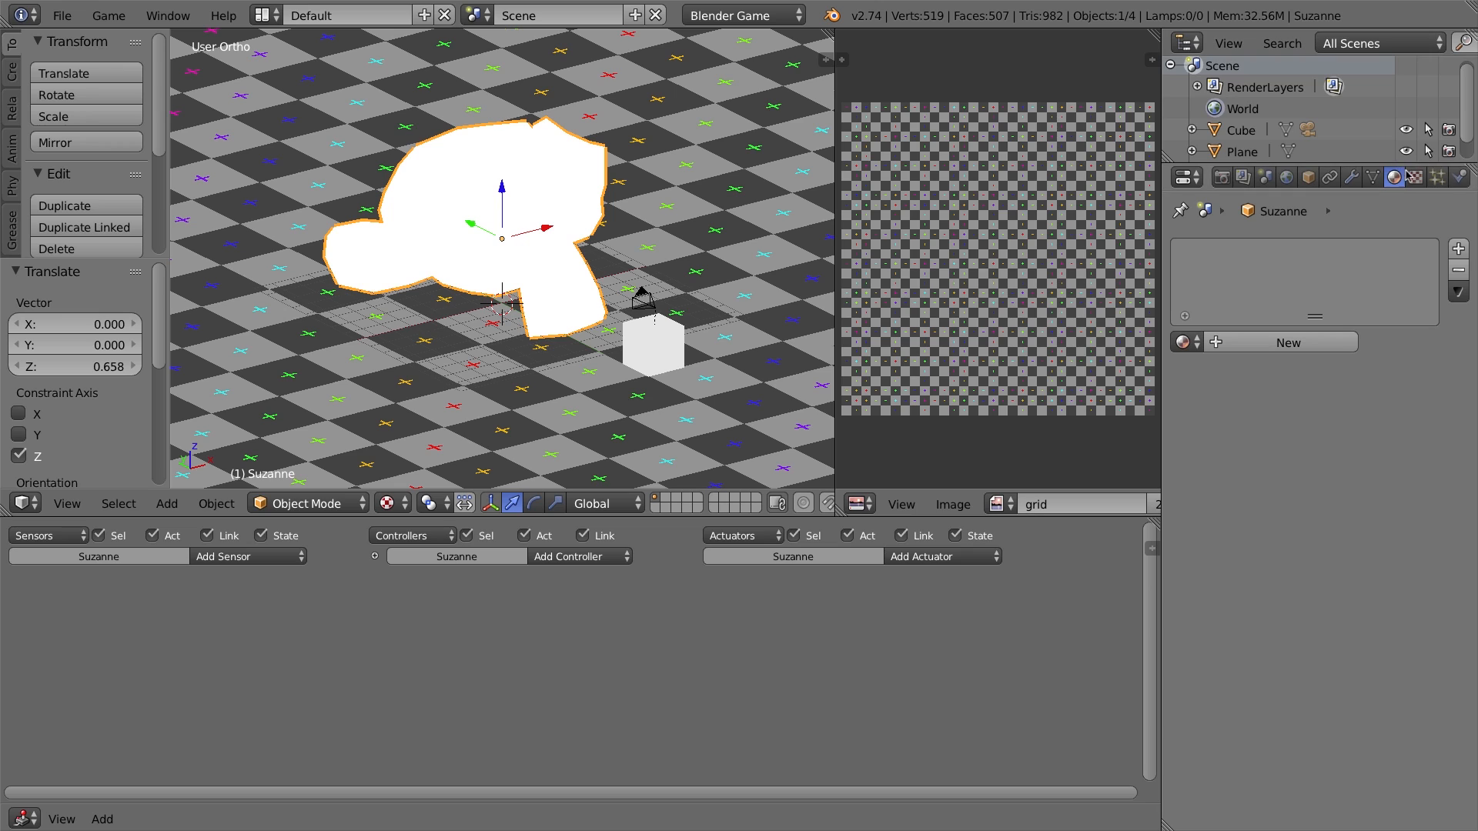
click(1271, 343)
click(1230, 608)
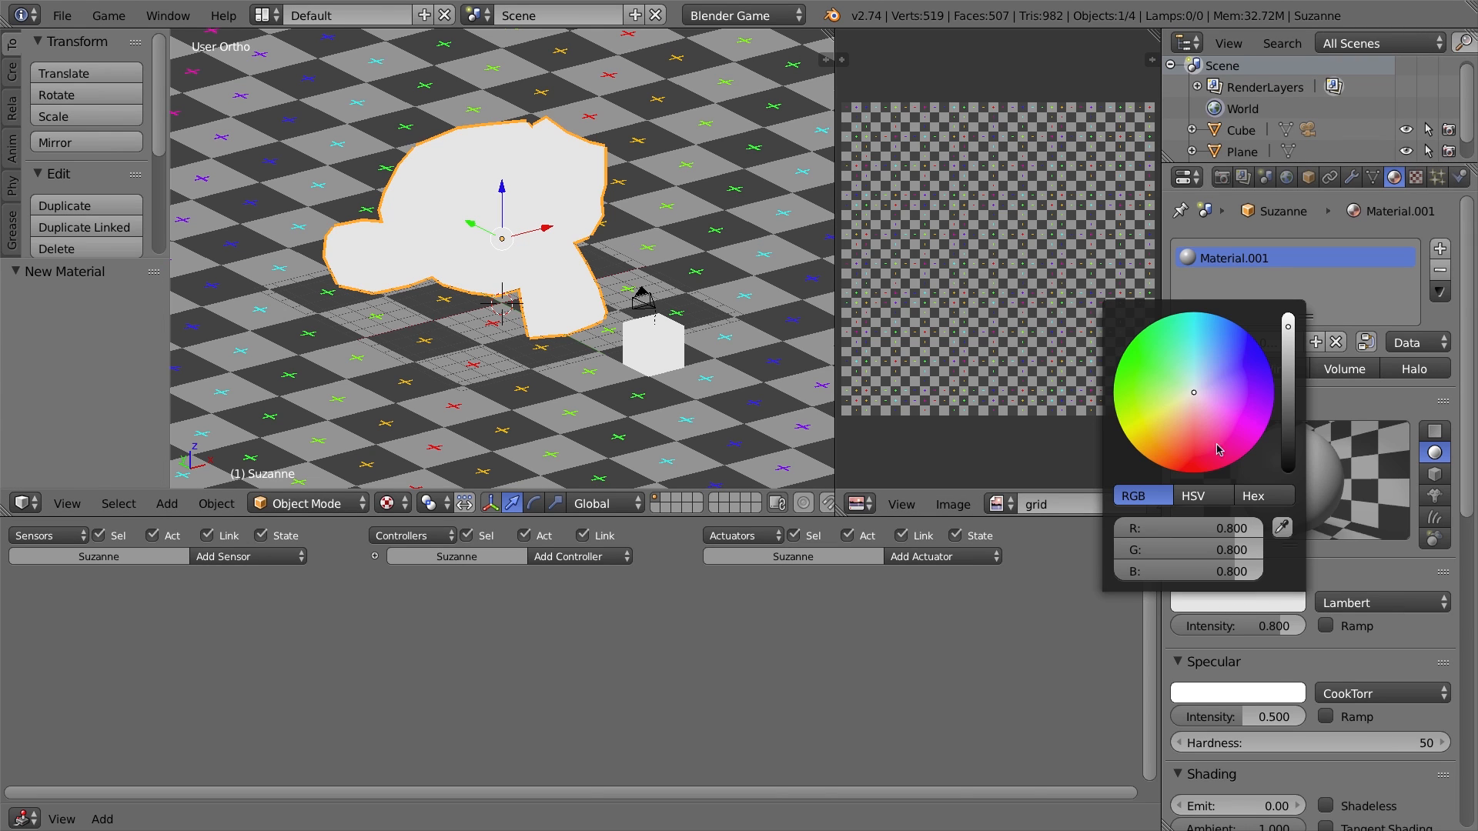
drag(1139, 435, 1150, 461)
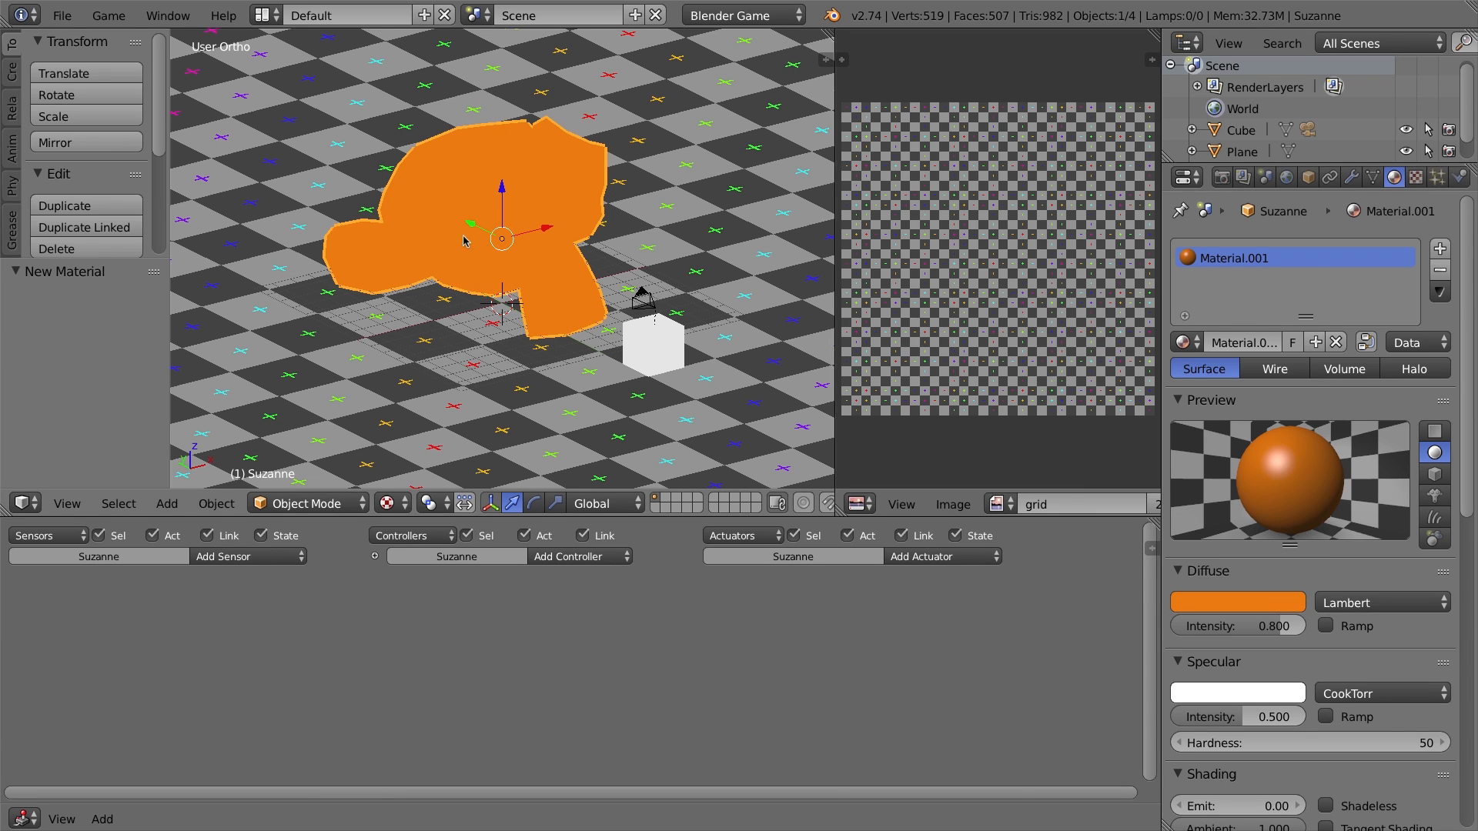
Add a Subdivision Surface modifier to the monkey with View and Render subdivisions set to 1
click(1350, 177)
click(1333, 249)
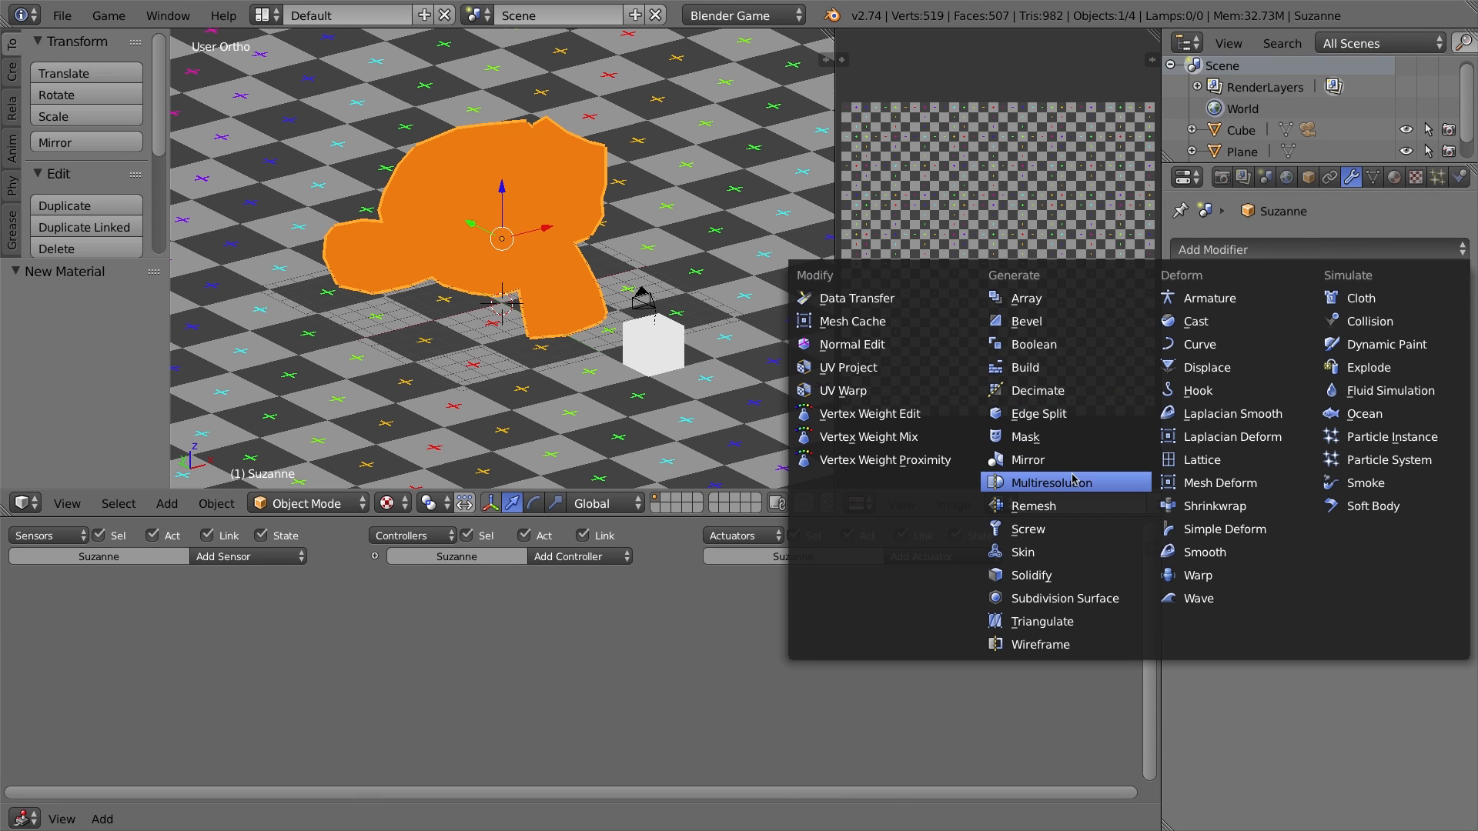
click(1100, 600)
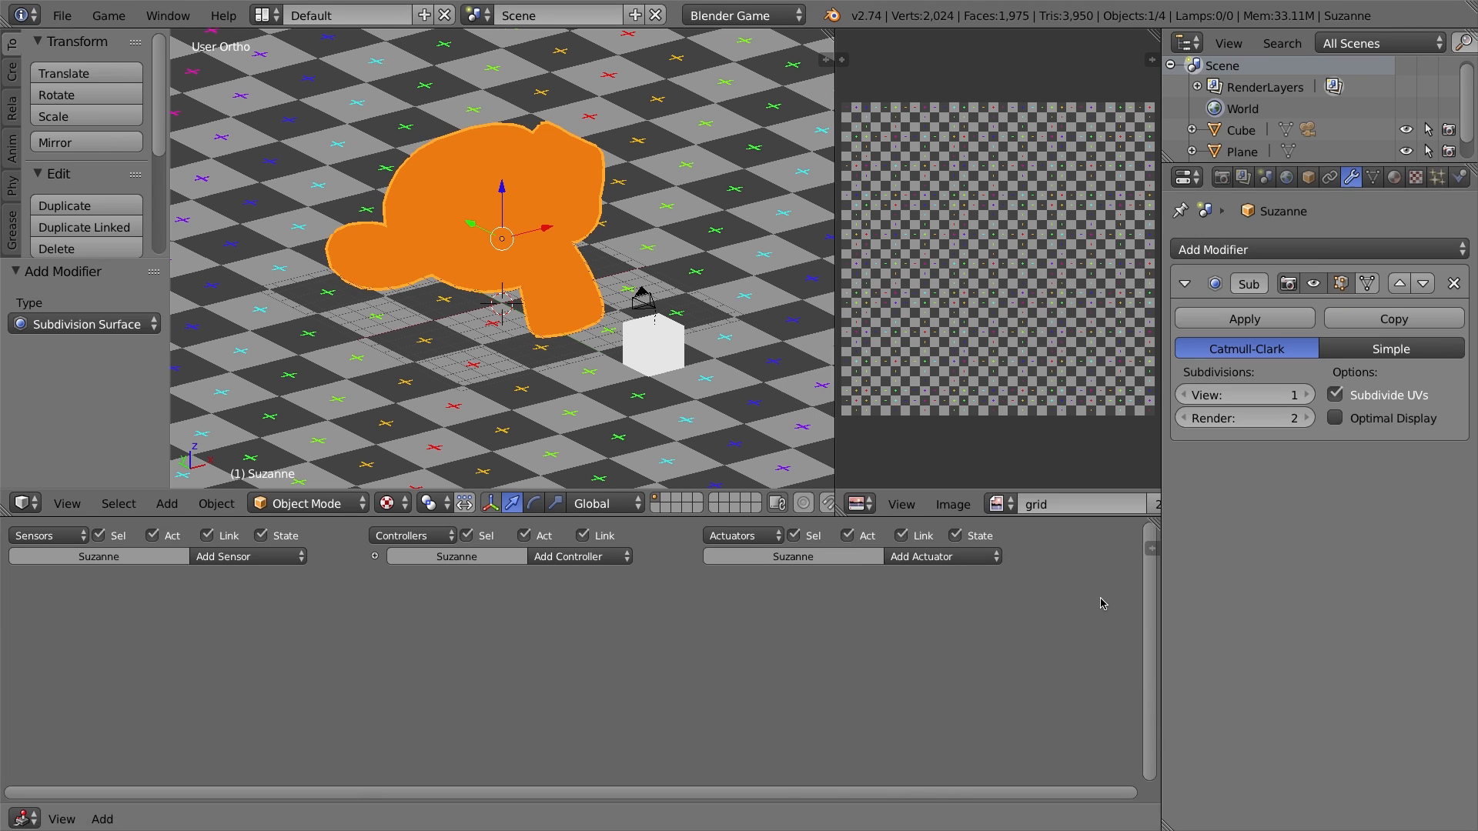
middle_drag(429, 174, 492, 146)
click(1306, 396)
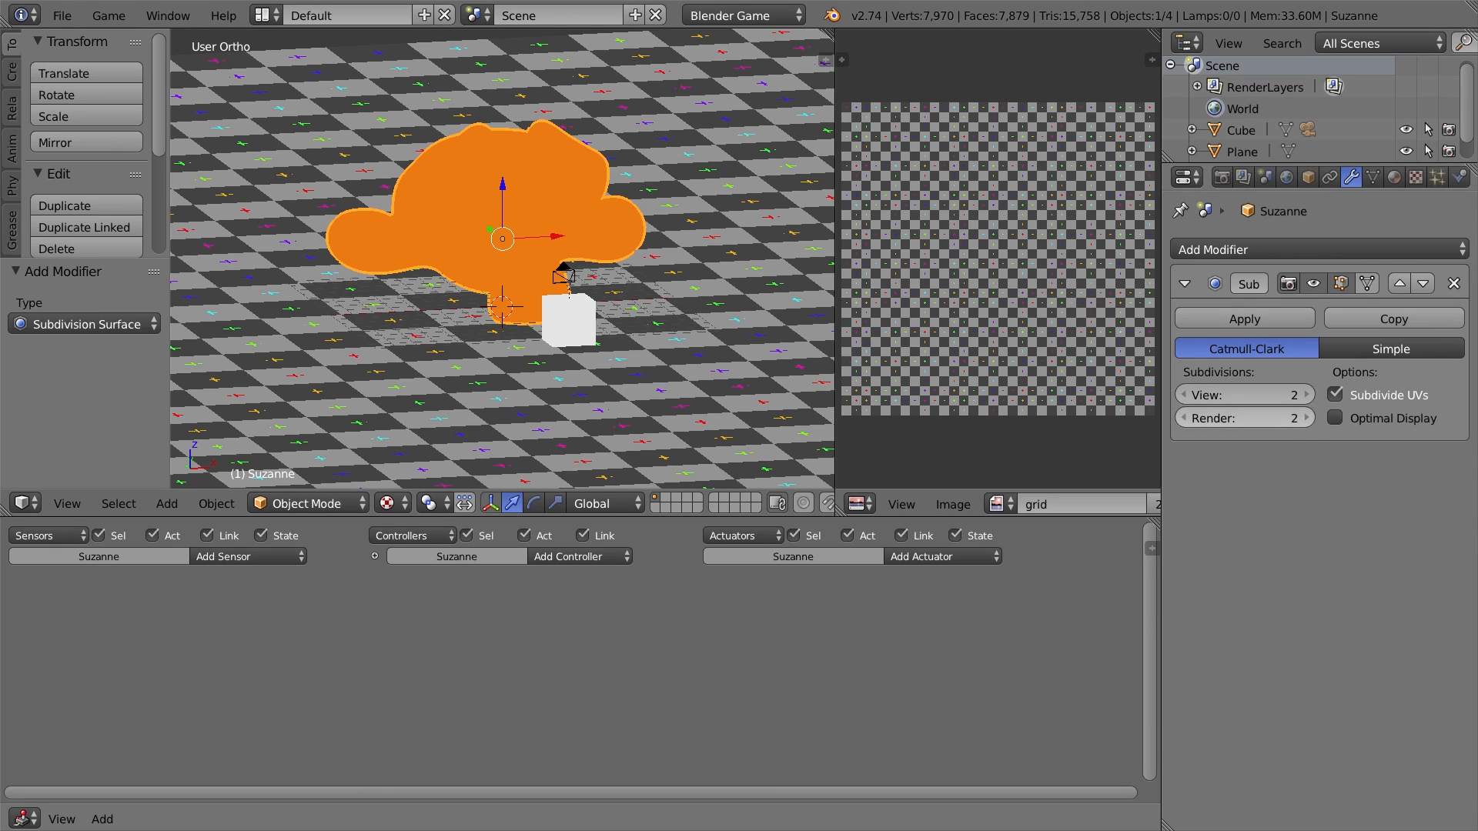
click(1183, 419)
click(1180, 419)
click(1182, 396)
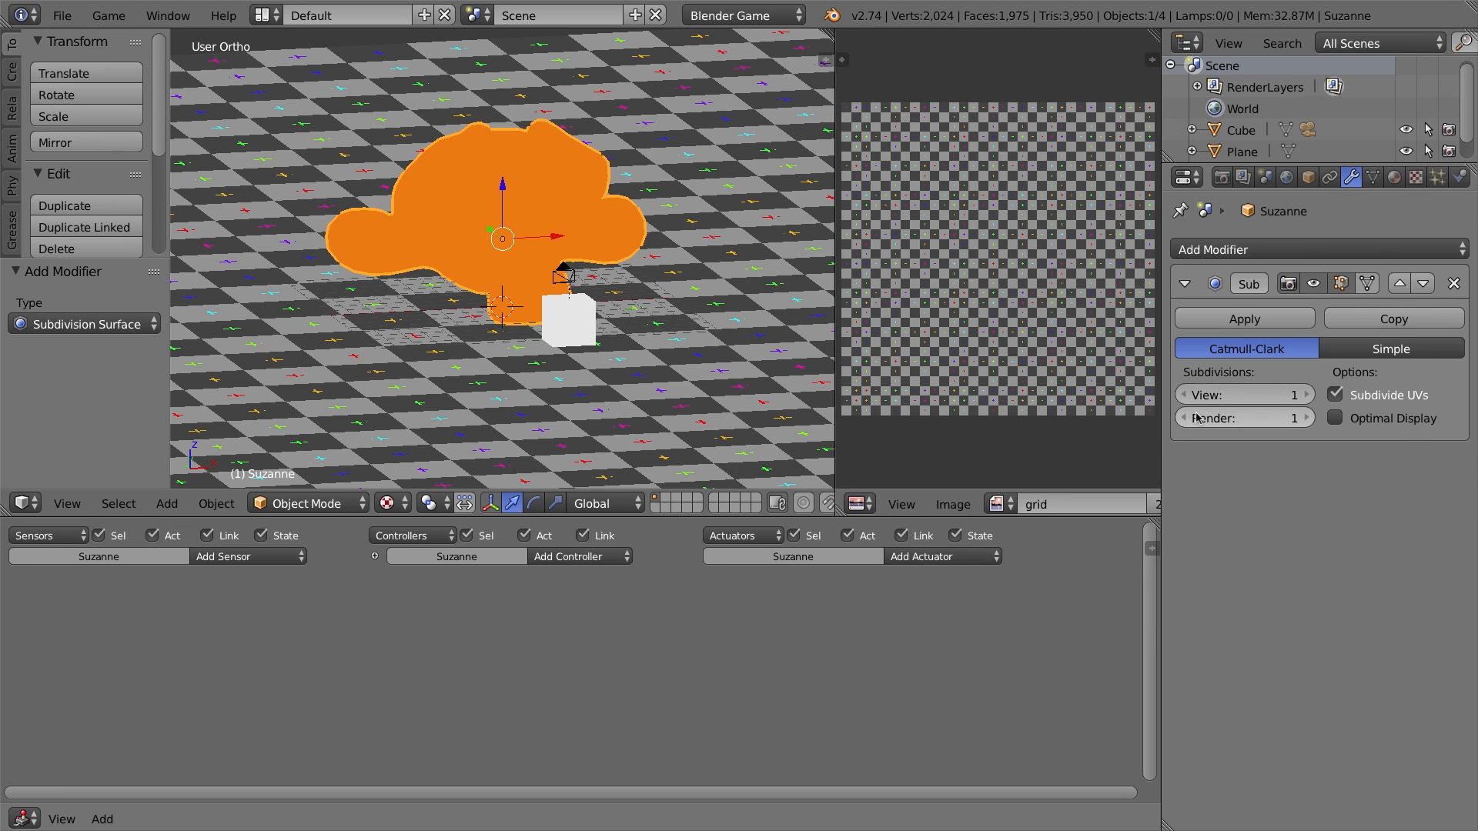
Run the game from the camera view to check the orange monkey, and stop it
middle_drag(486, 217, 552, 241)
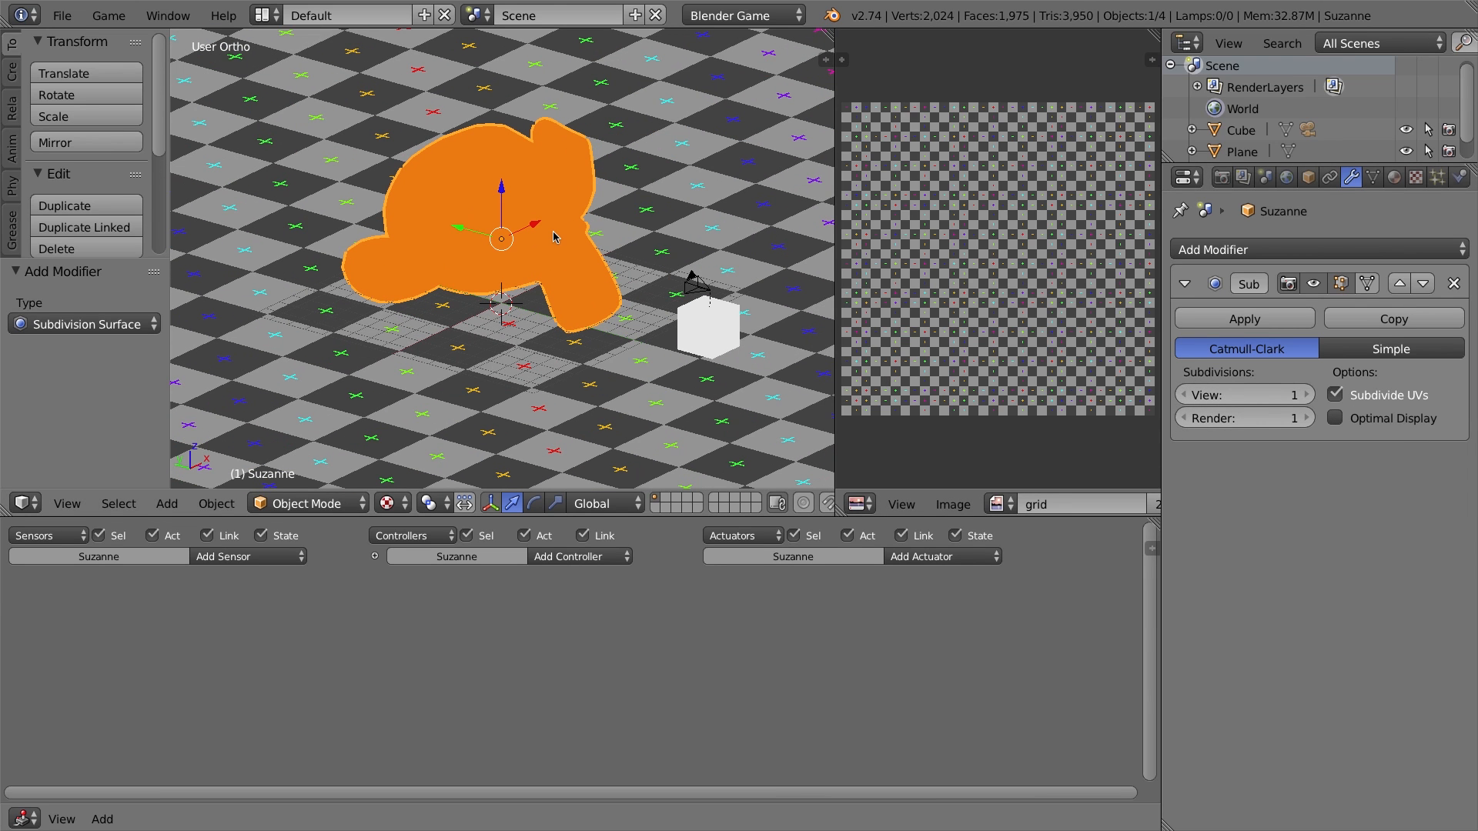
key(KP_0)
key(p)
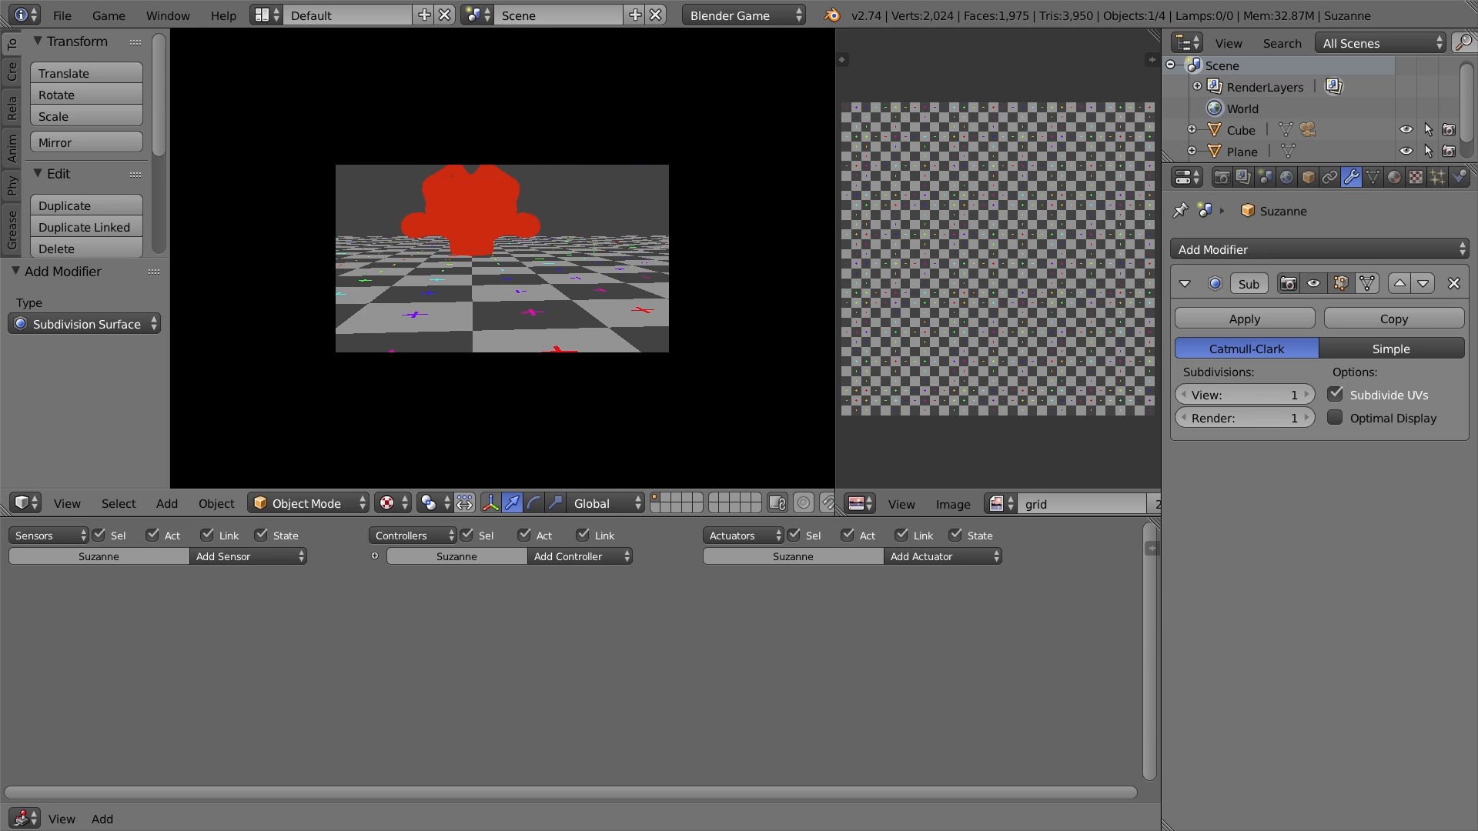
key(Escape)
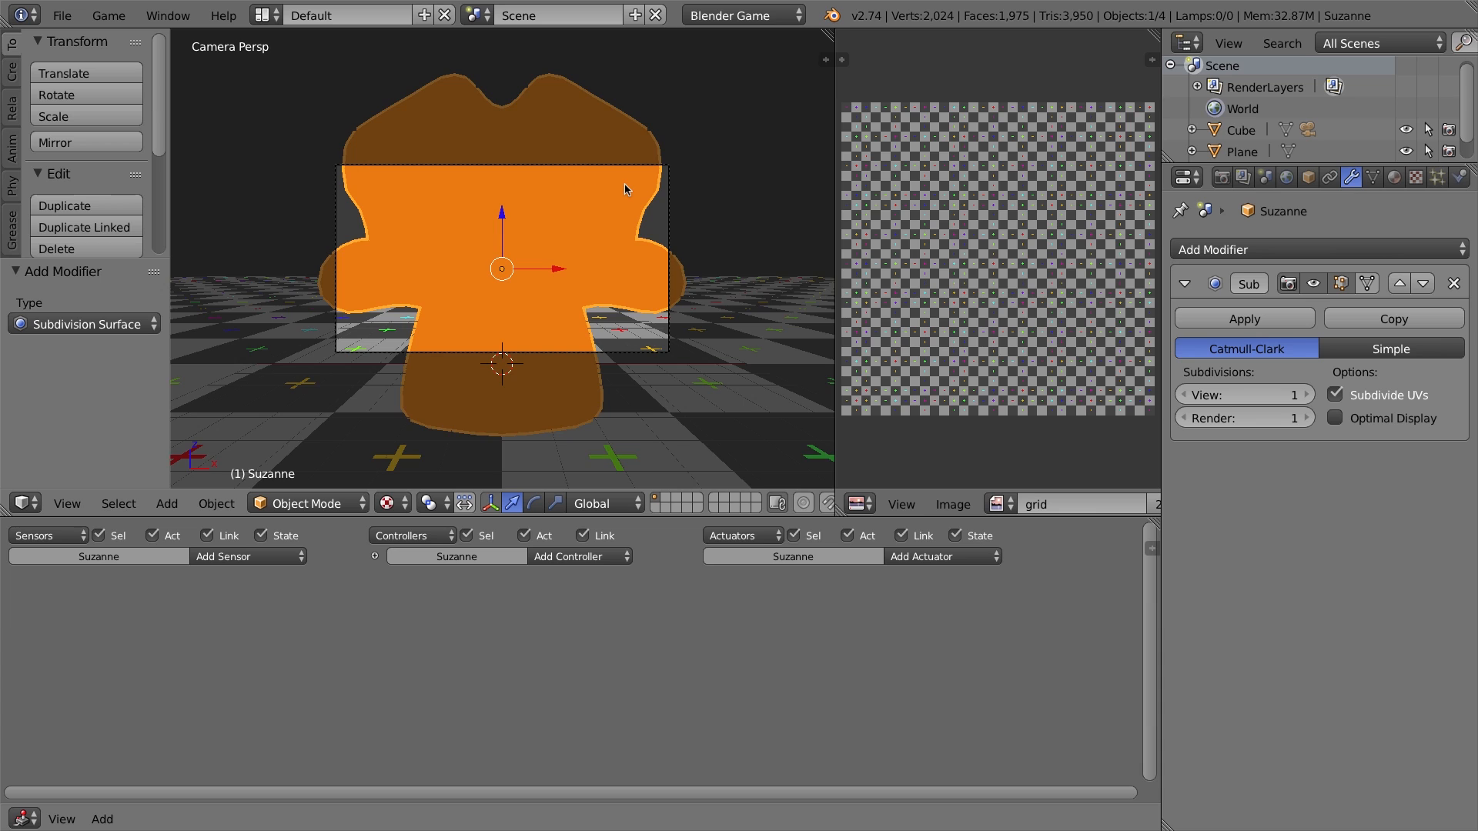
Leave the camera view, add a Sun lamp and raise it to about 30.8 units on Z above the monkey
key(KP_0)
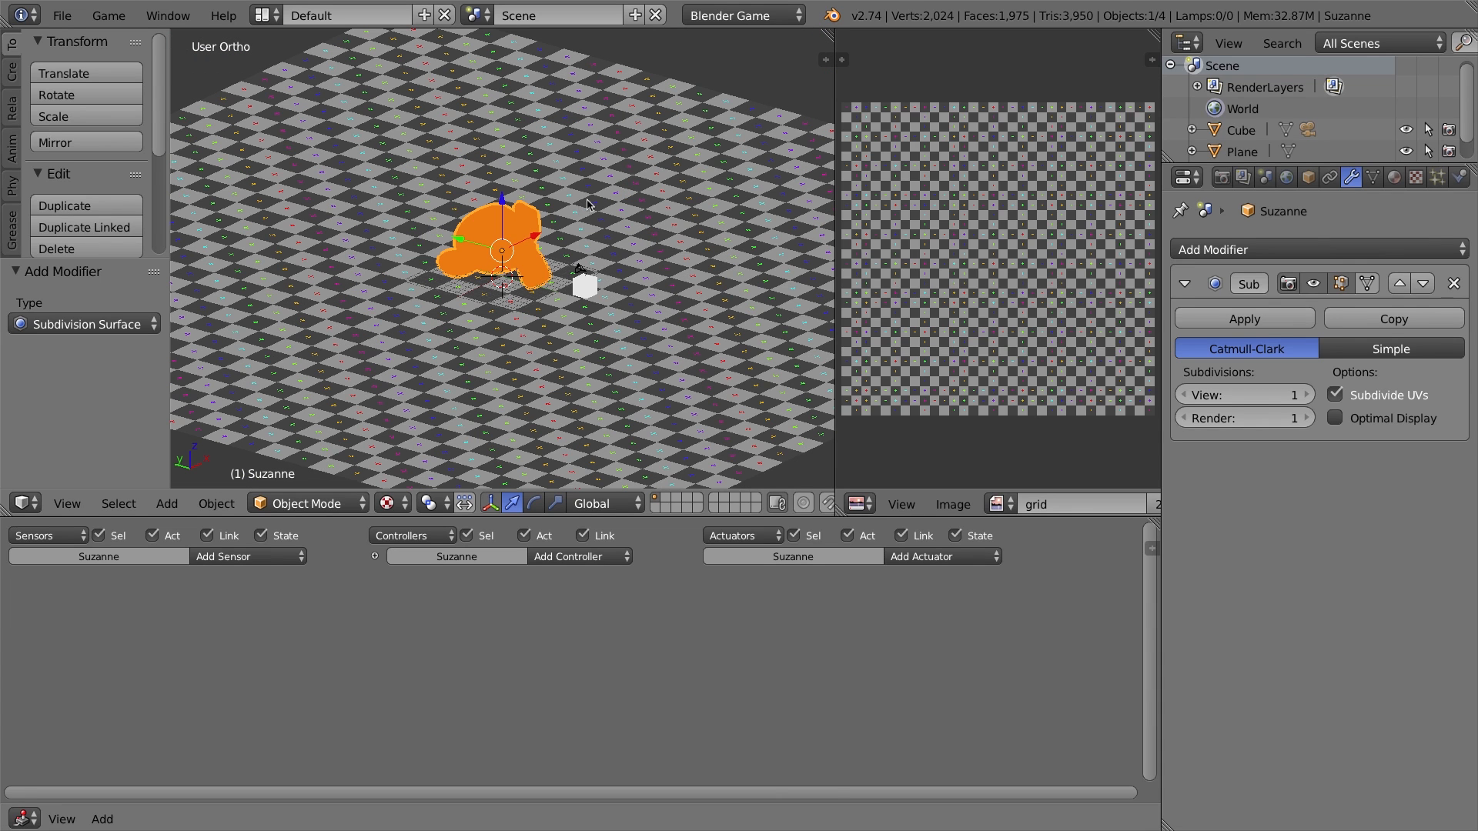
key(shift+a)
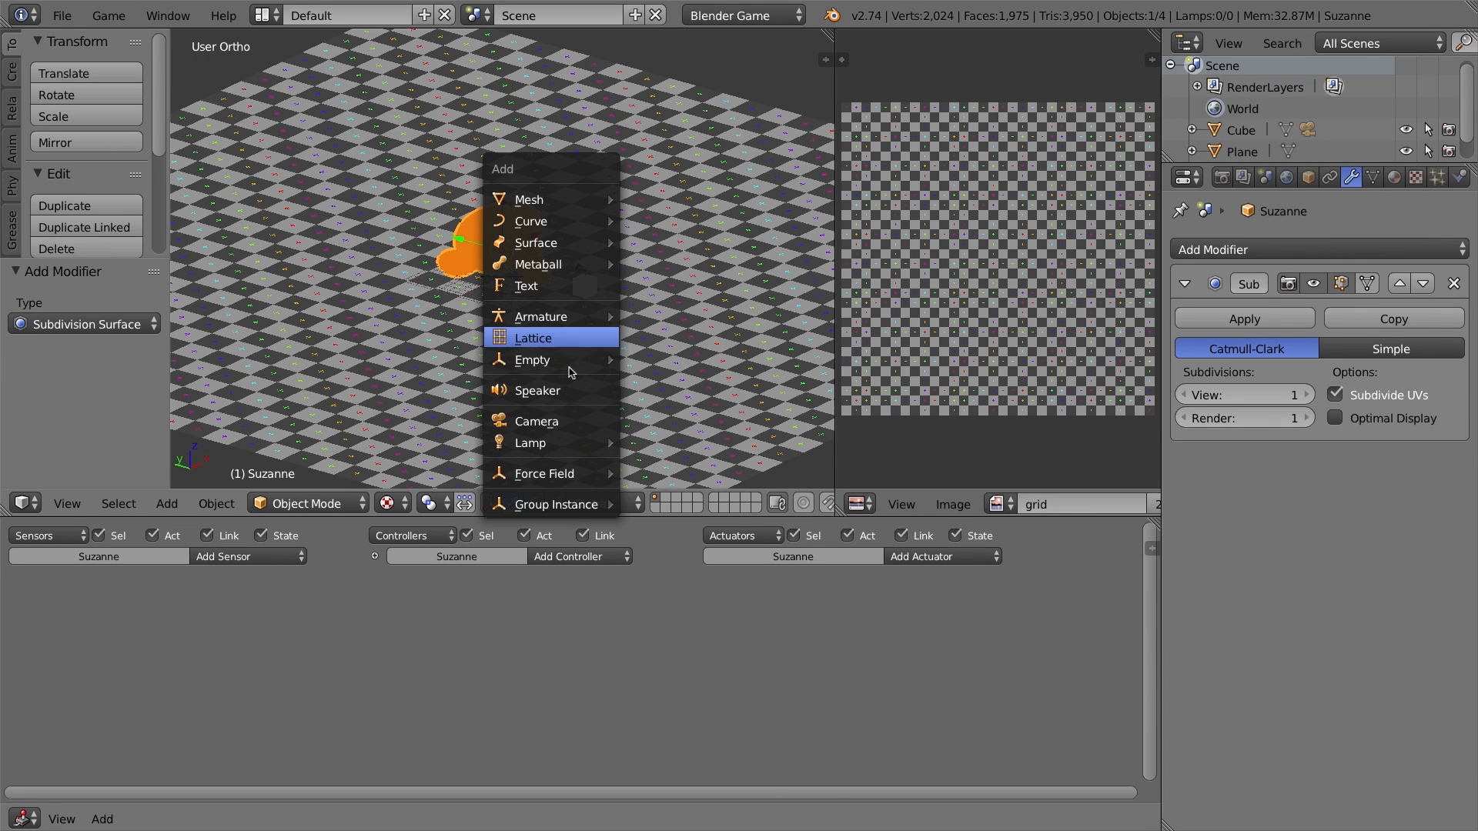
mouse_move(579, 444)
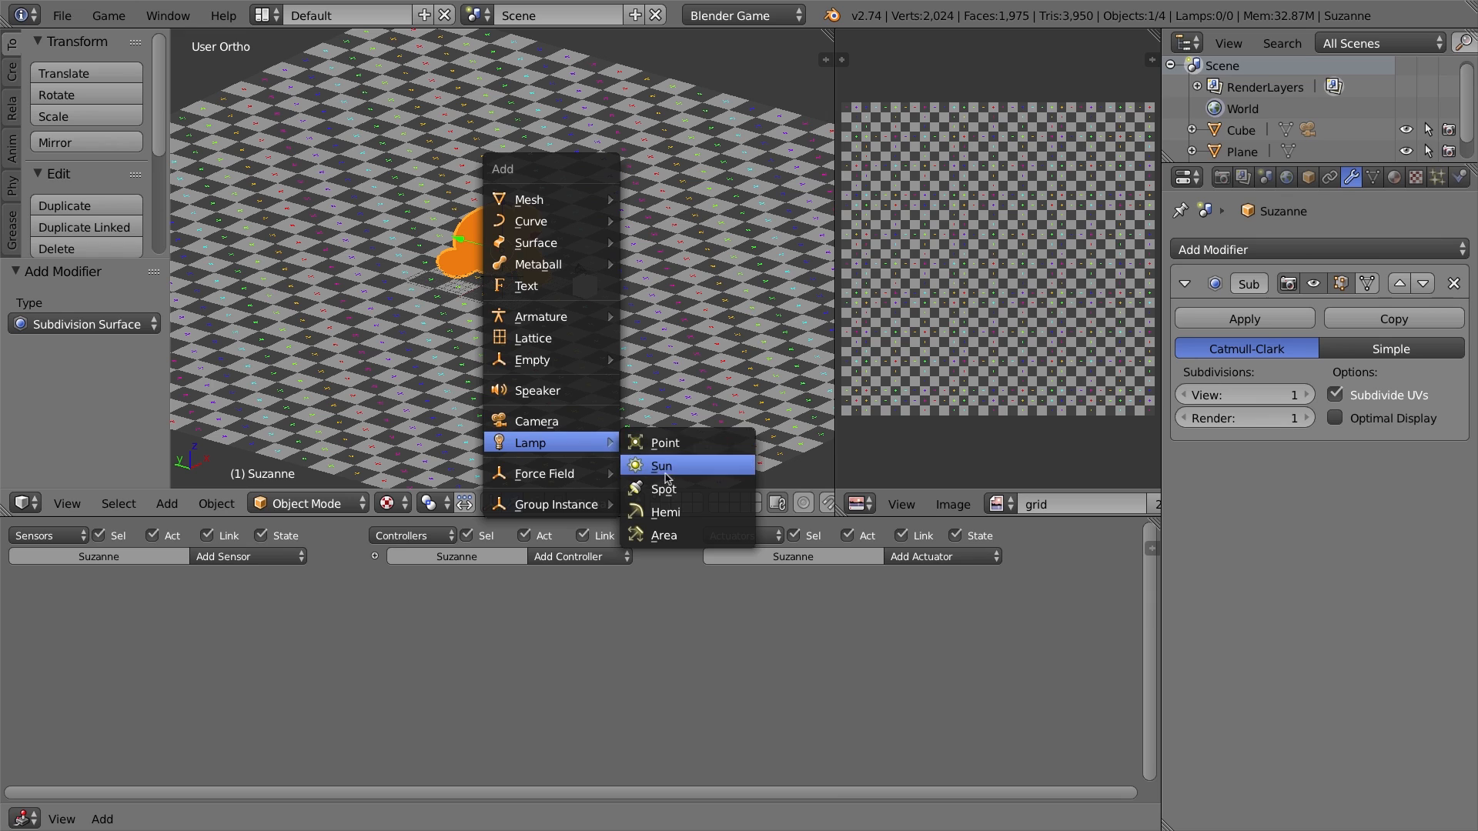
click(662, 464)
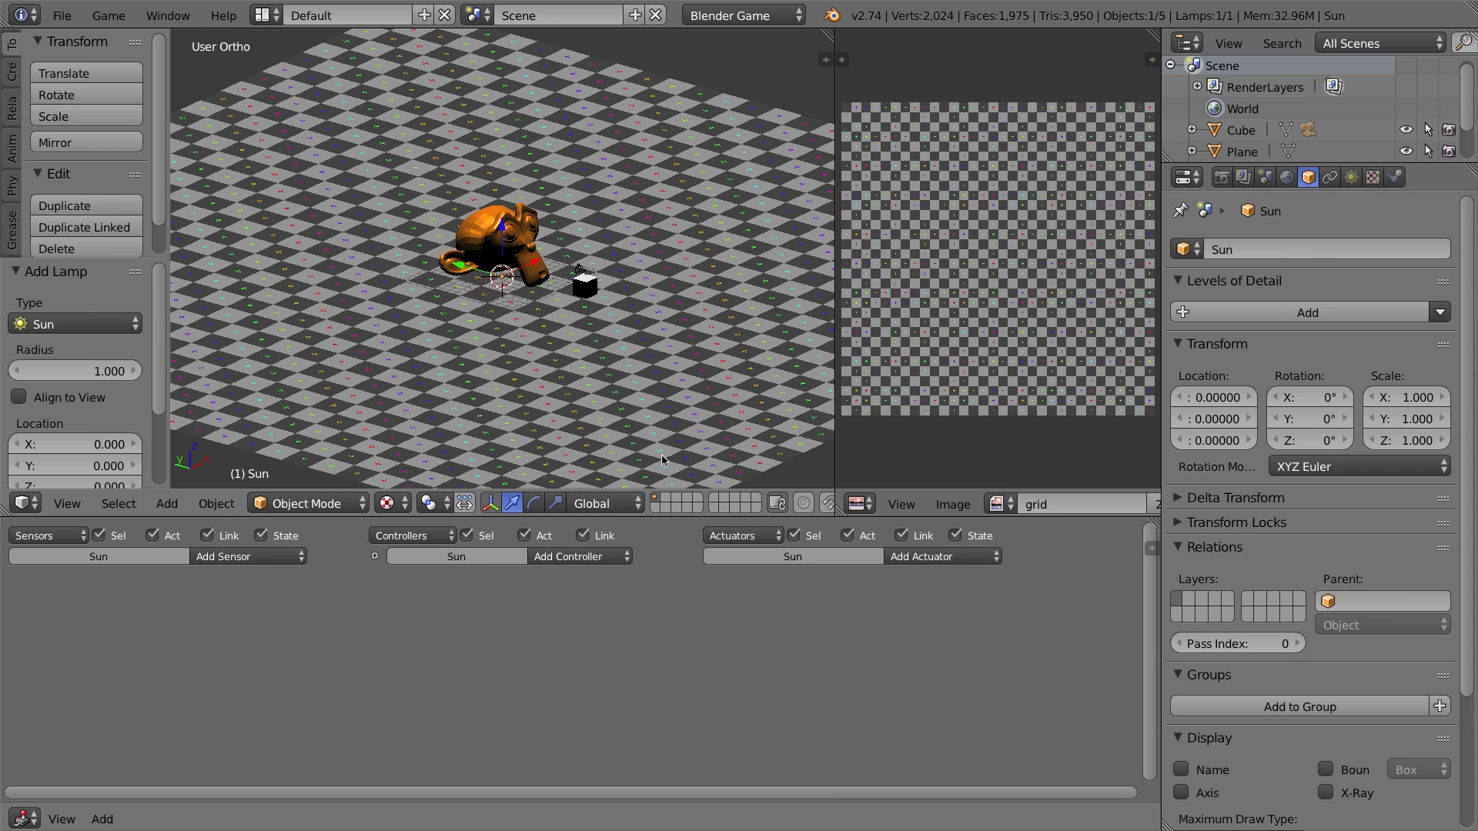
drag(502, 228, 504, 62)
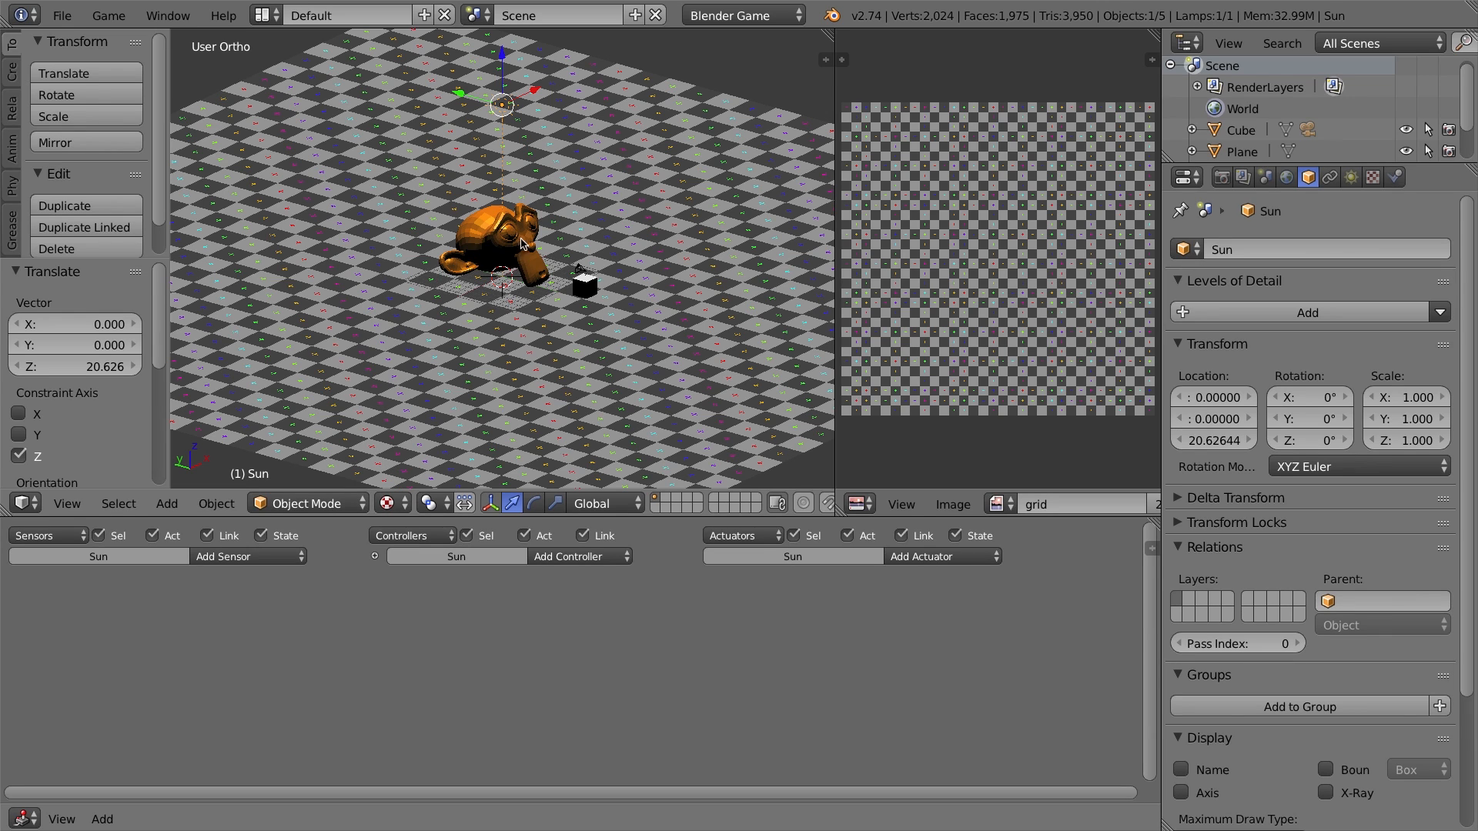
drag(505, 54, 505, 420)
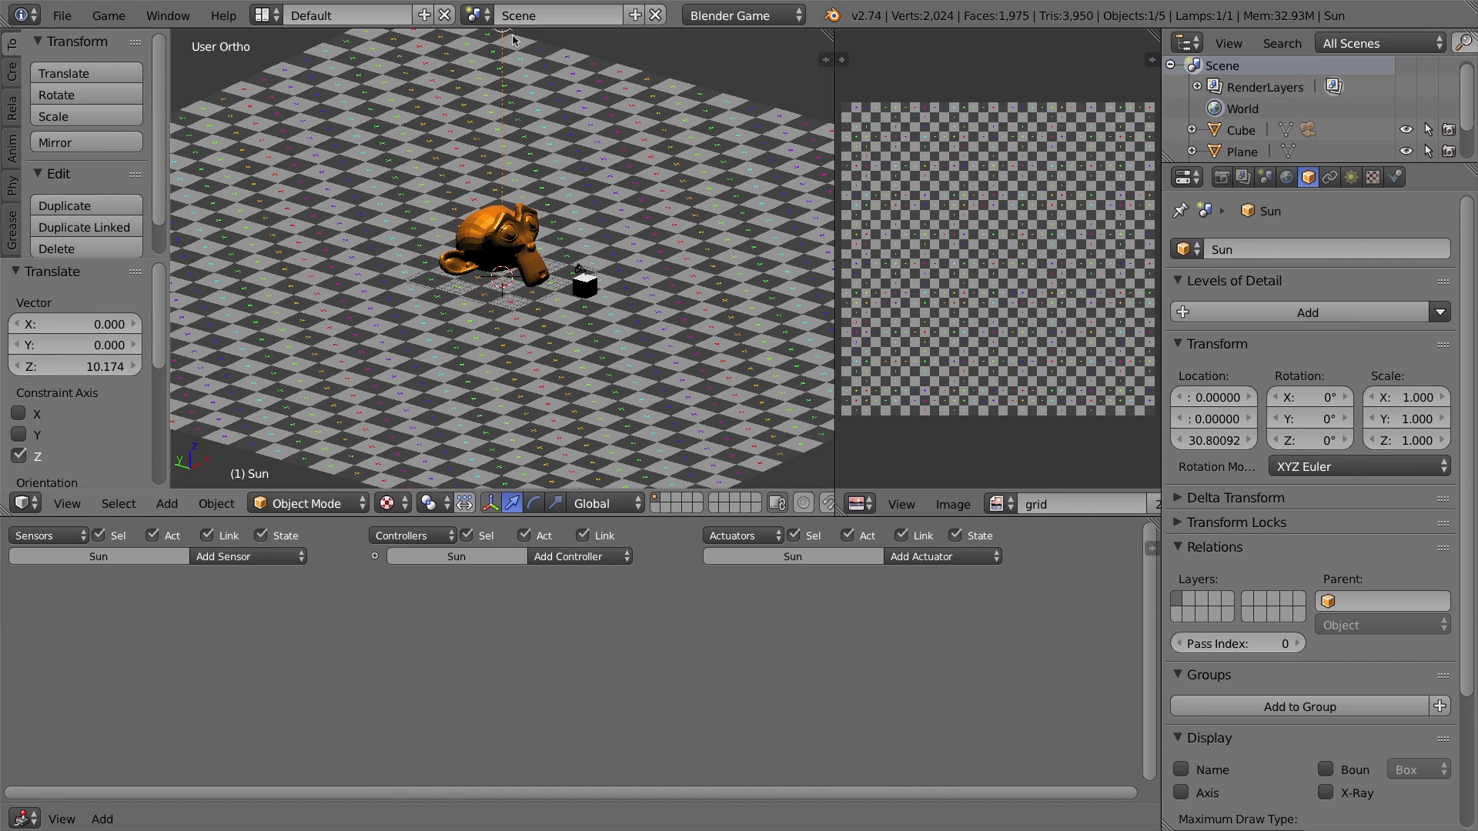
Enable shadows for the Sun lamp and set the shadow buffer type to Variance
click(1351, 177)
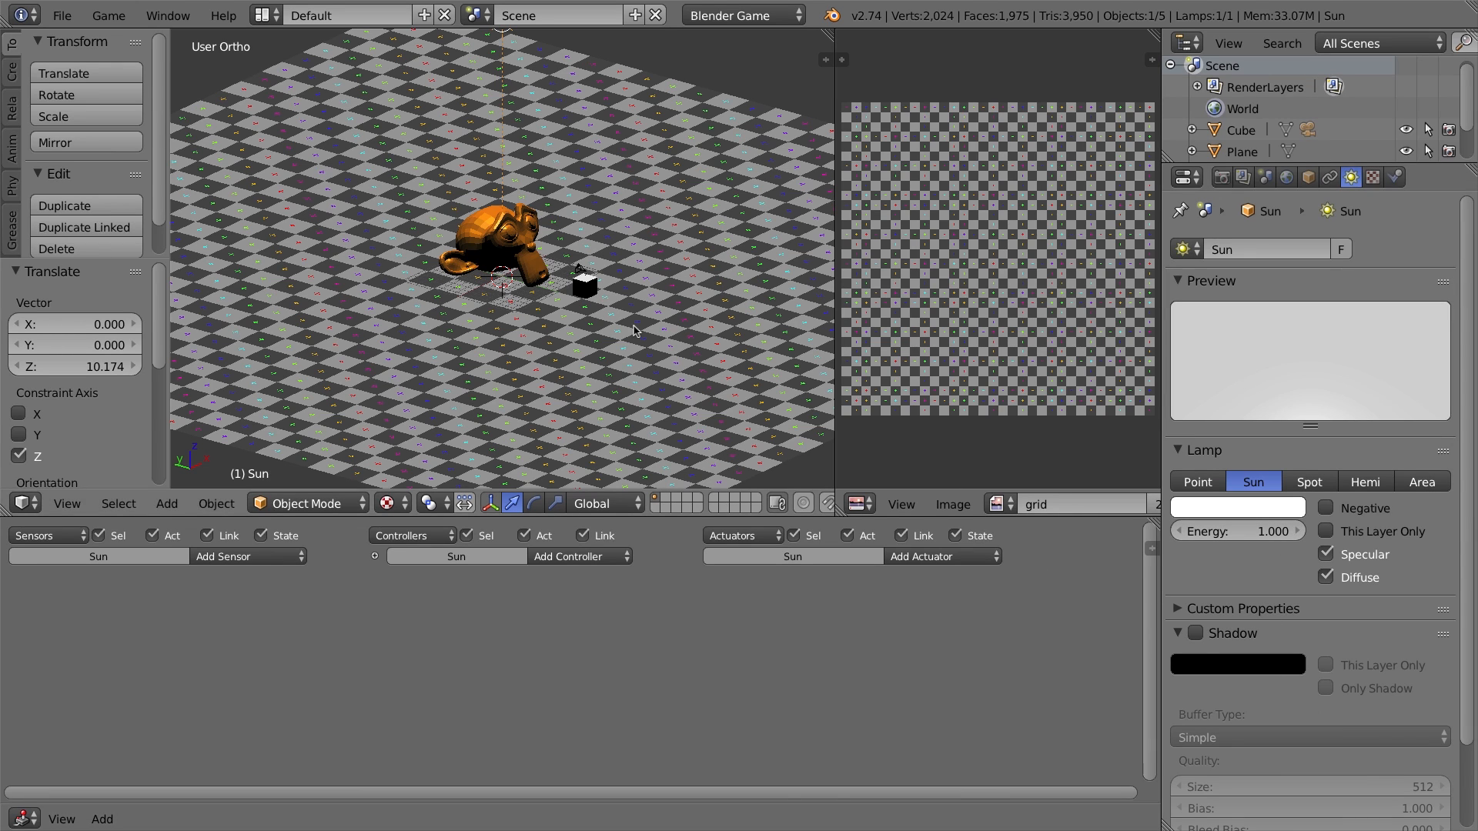
click(1196, 634)
middle_drag(1229, 683, 1230, 558)
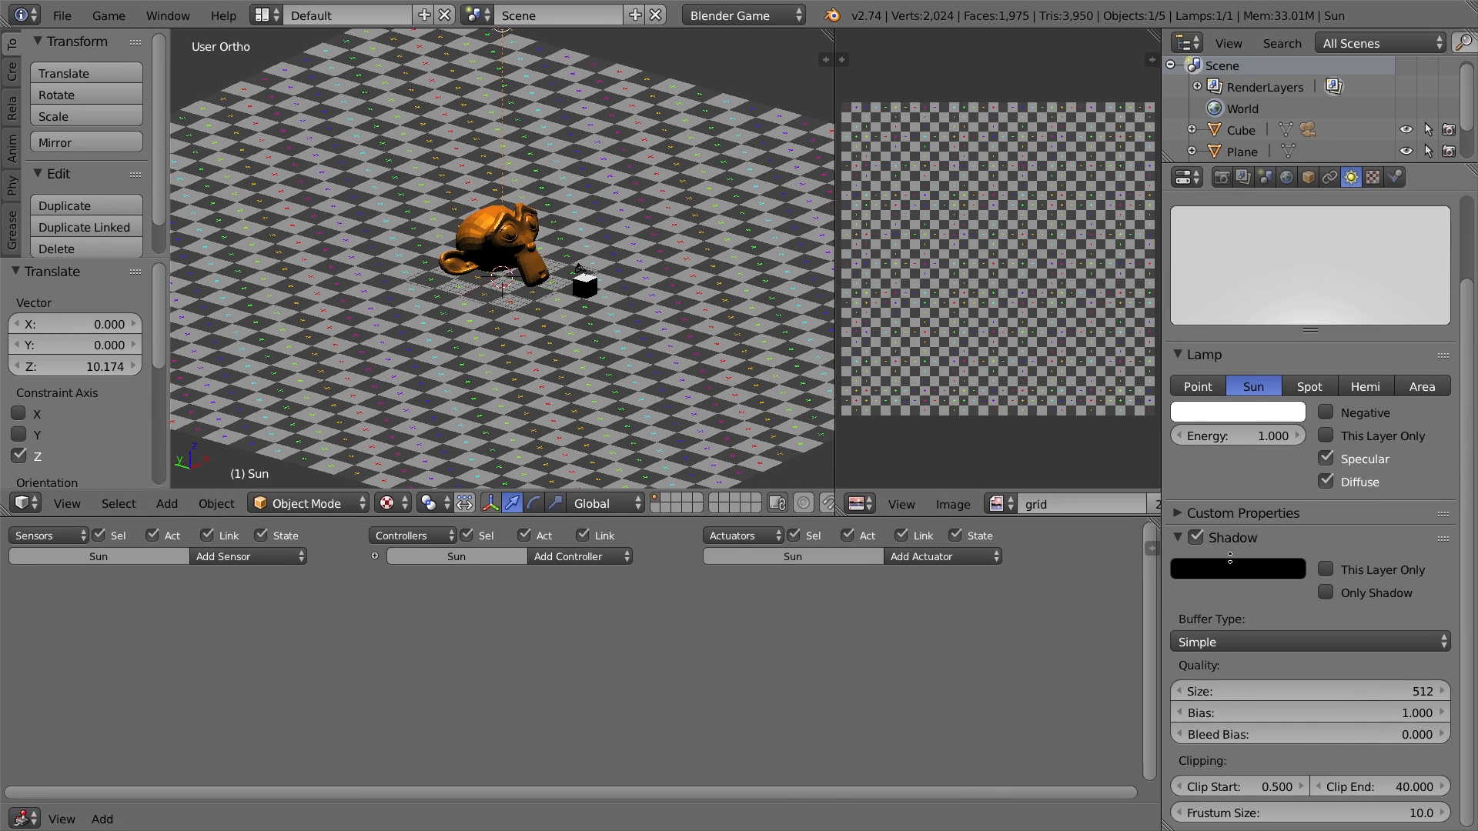
click(1250, 641)
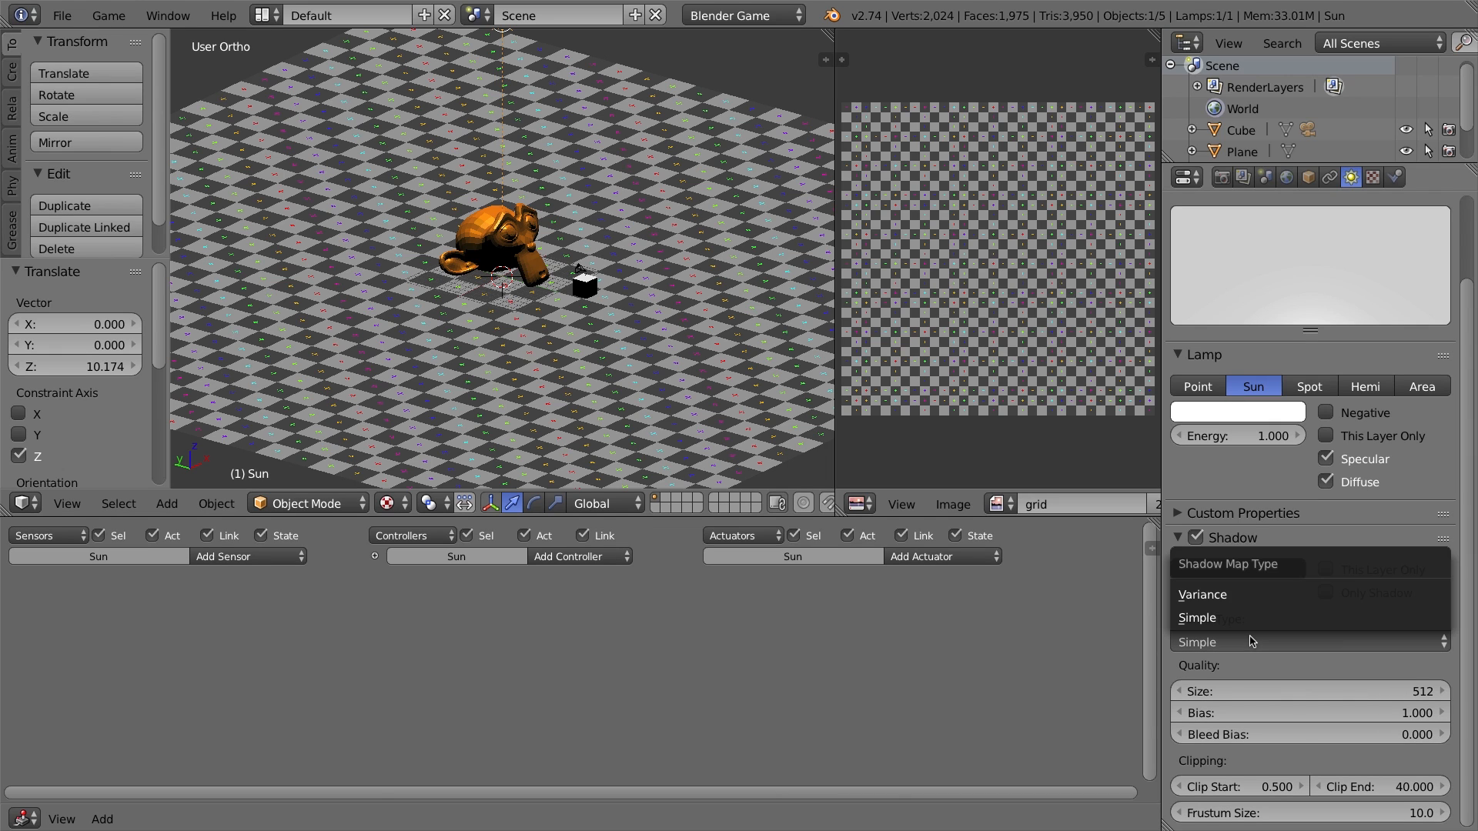
click(1219, 599)
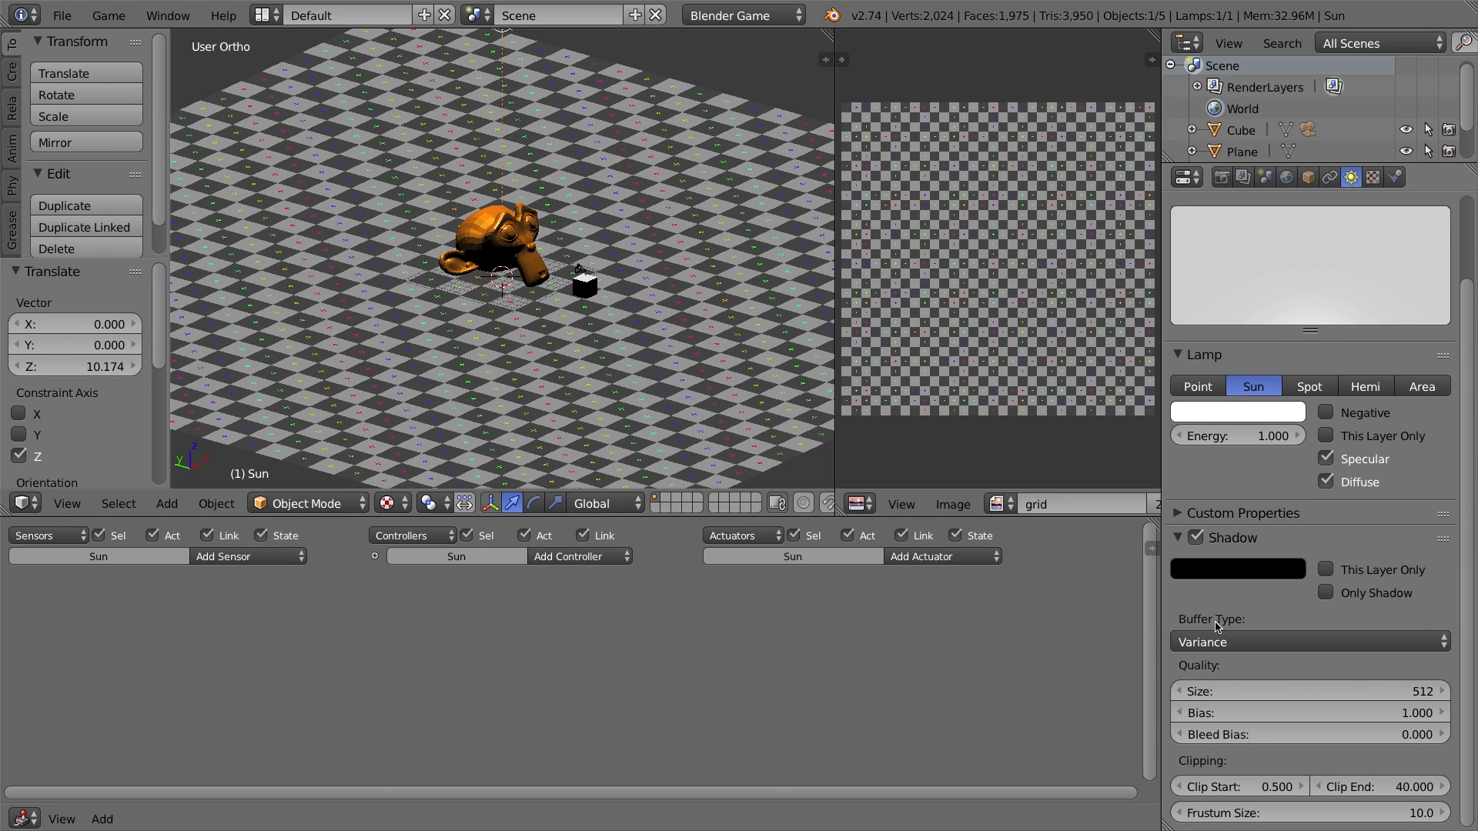
Run the game from the camera view to check the Sun lamp's lighting on the monkey, and stop it
key(KP_0)
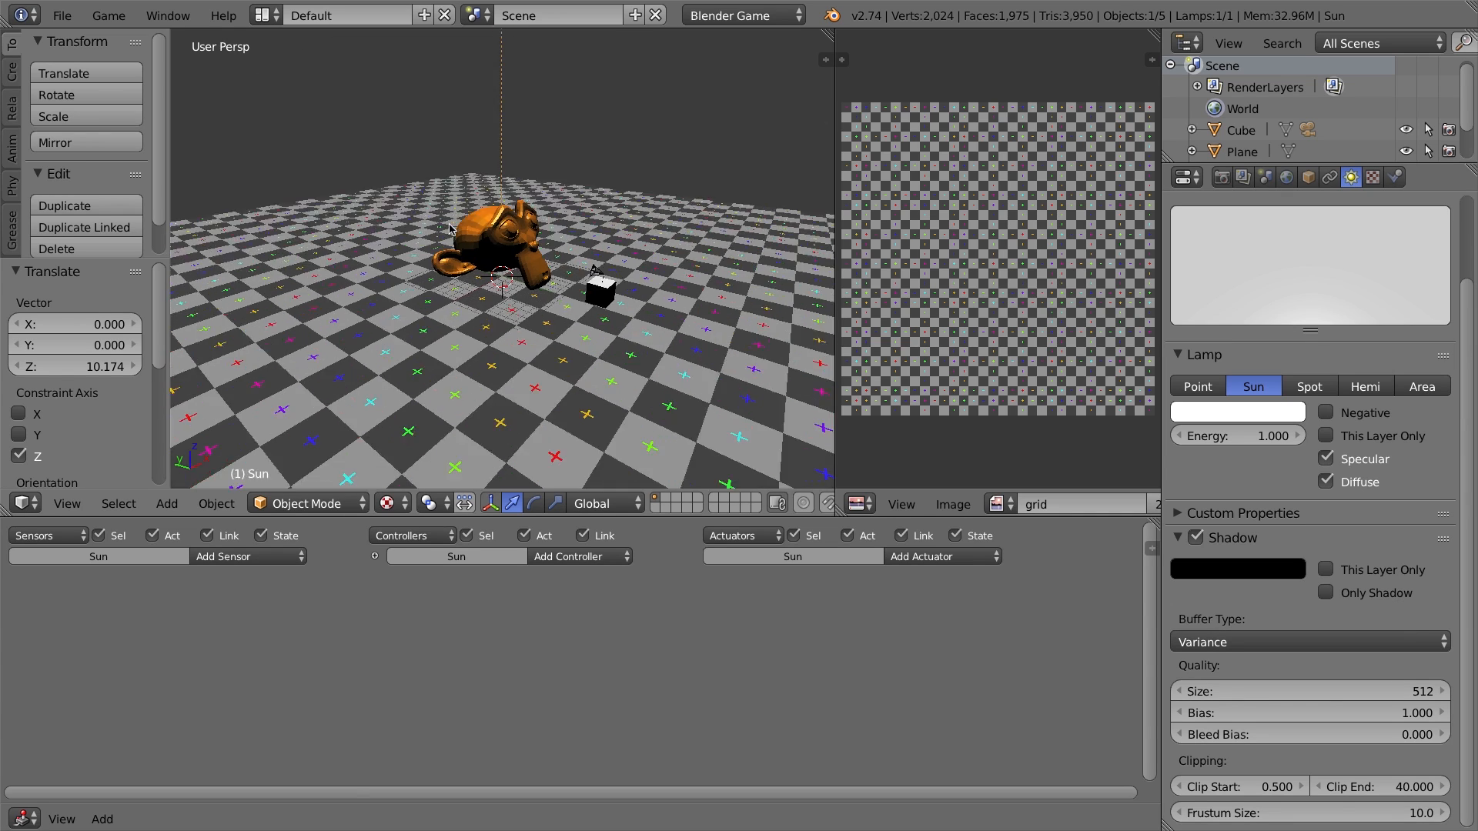
key(p)
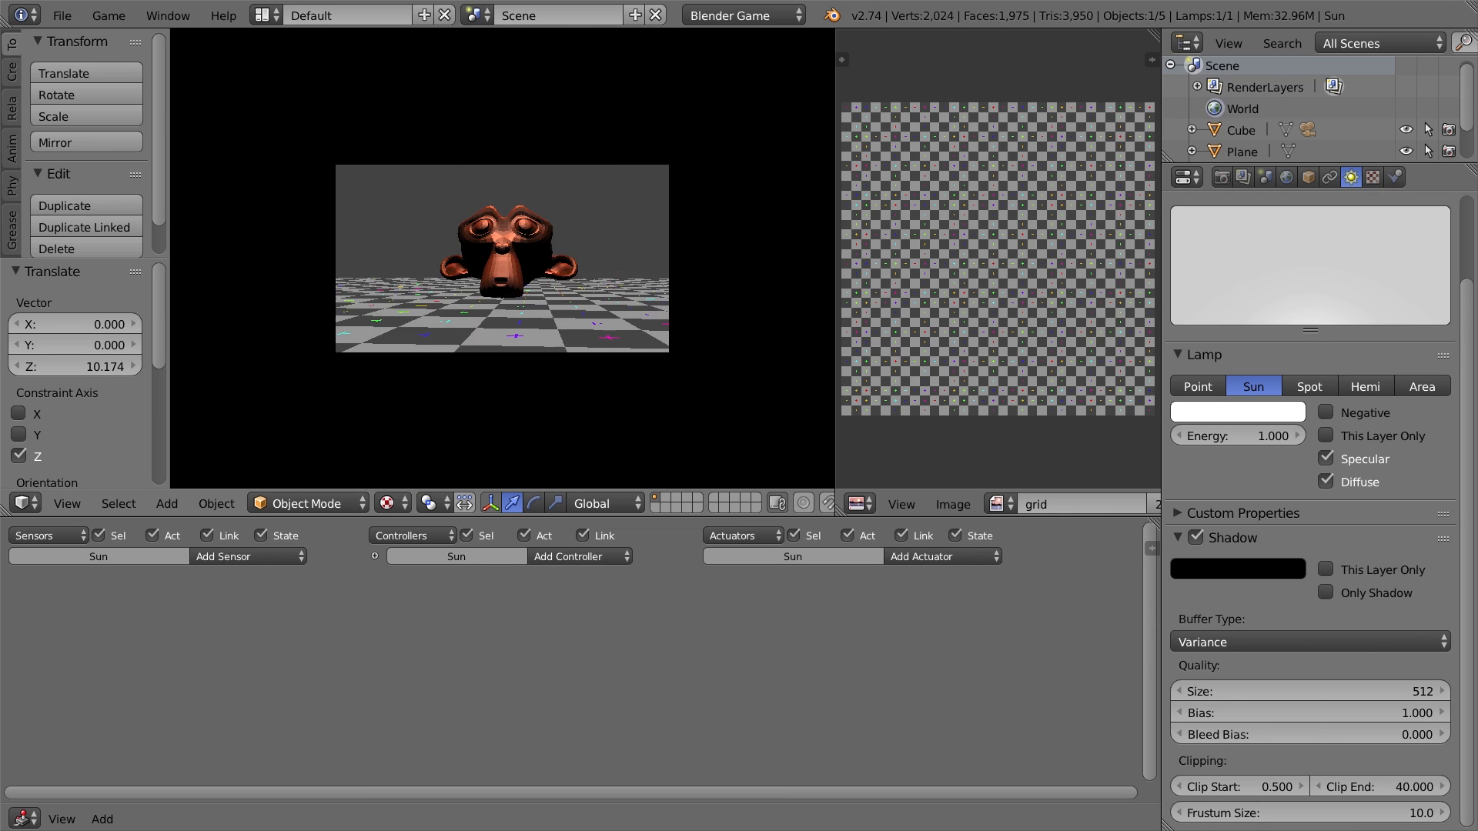
key(Escape)
Select the monkey and apply smooth shading to it
right_click(516, 202)
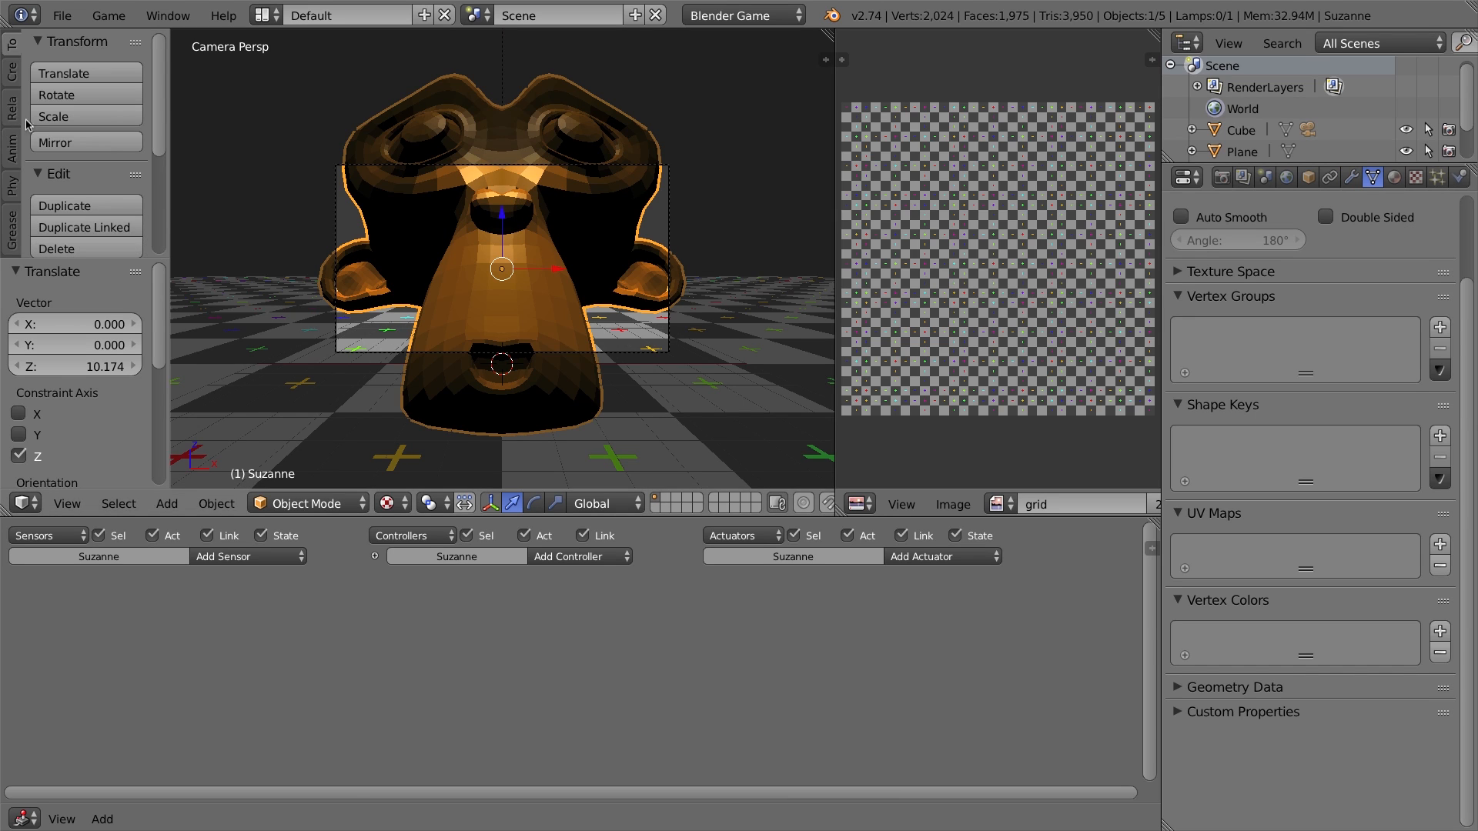
drag(106, 259, 105, 435)
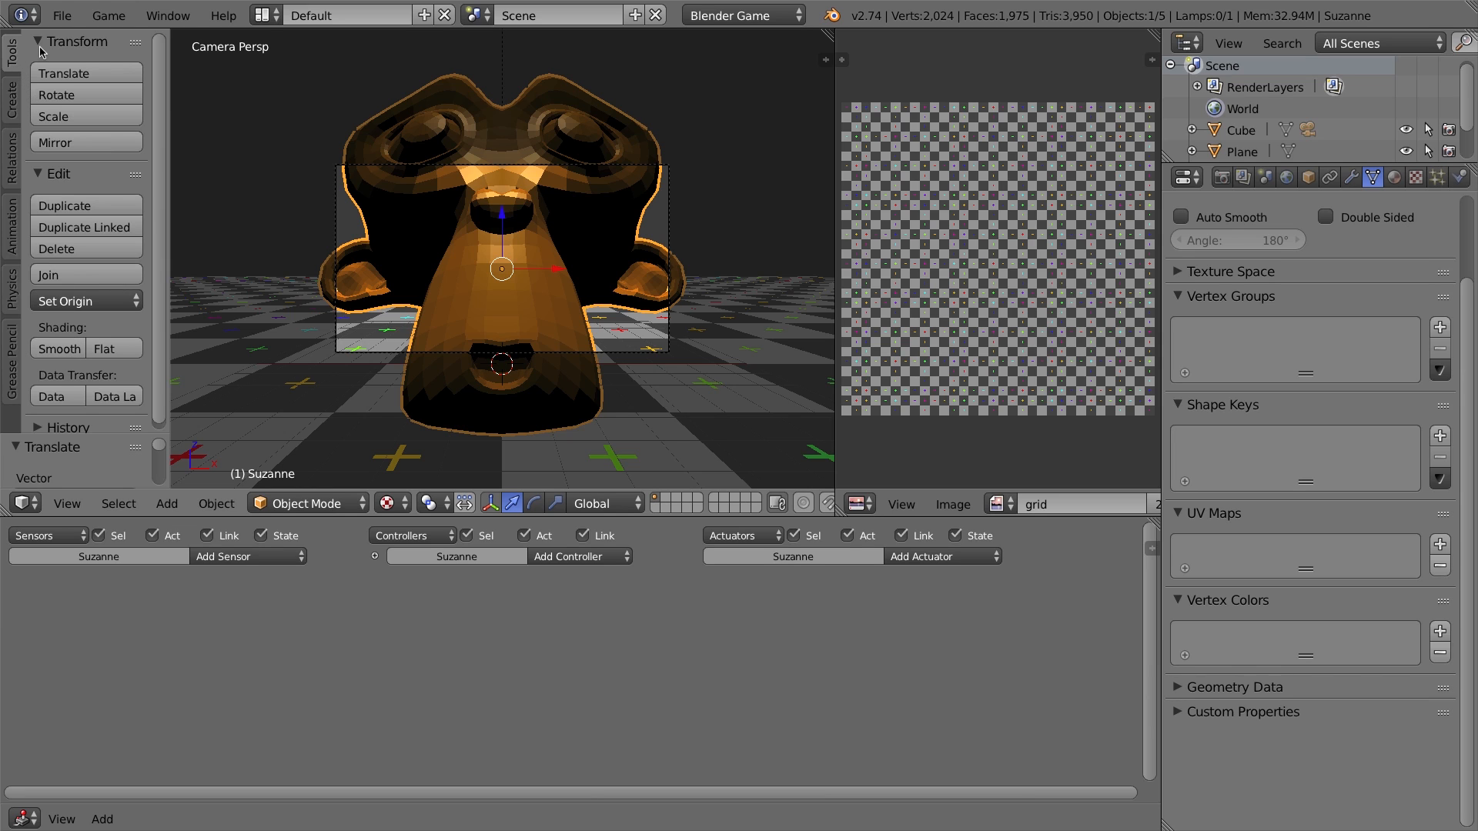
click(59, 349)
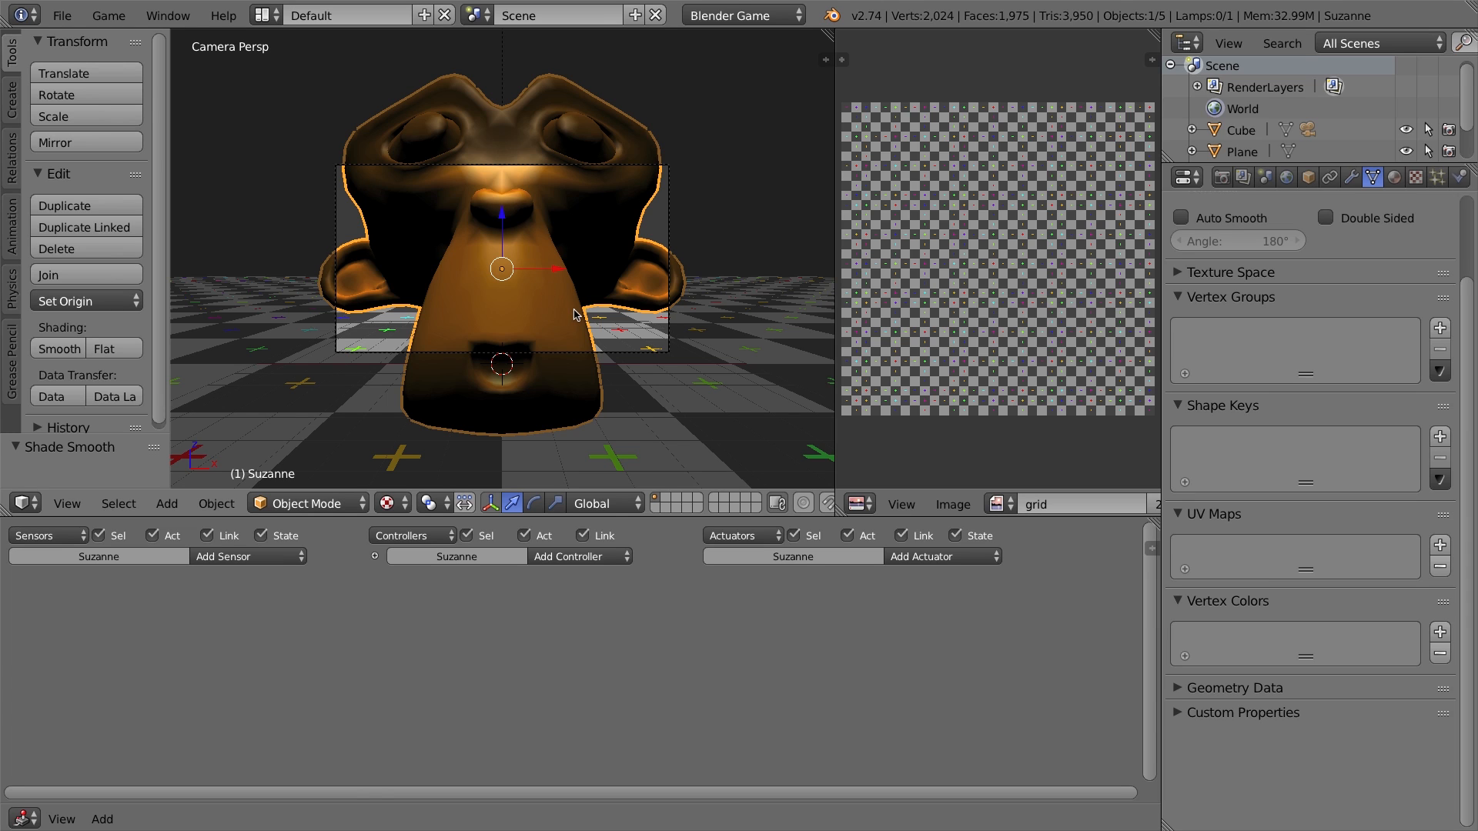
Run the game to check the smooth-shaded monkey, stop it and leave the camera view
key(p)
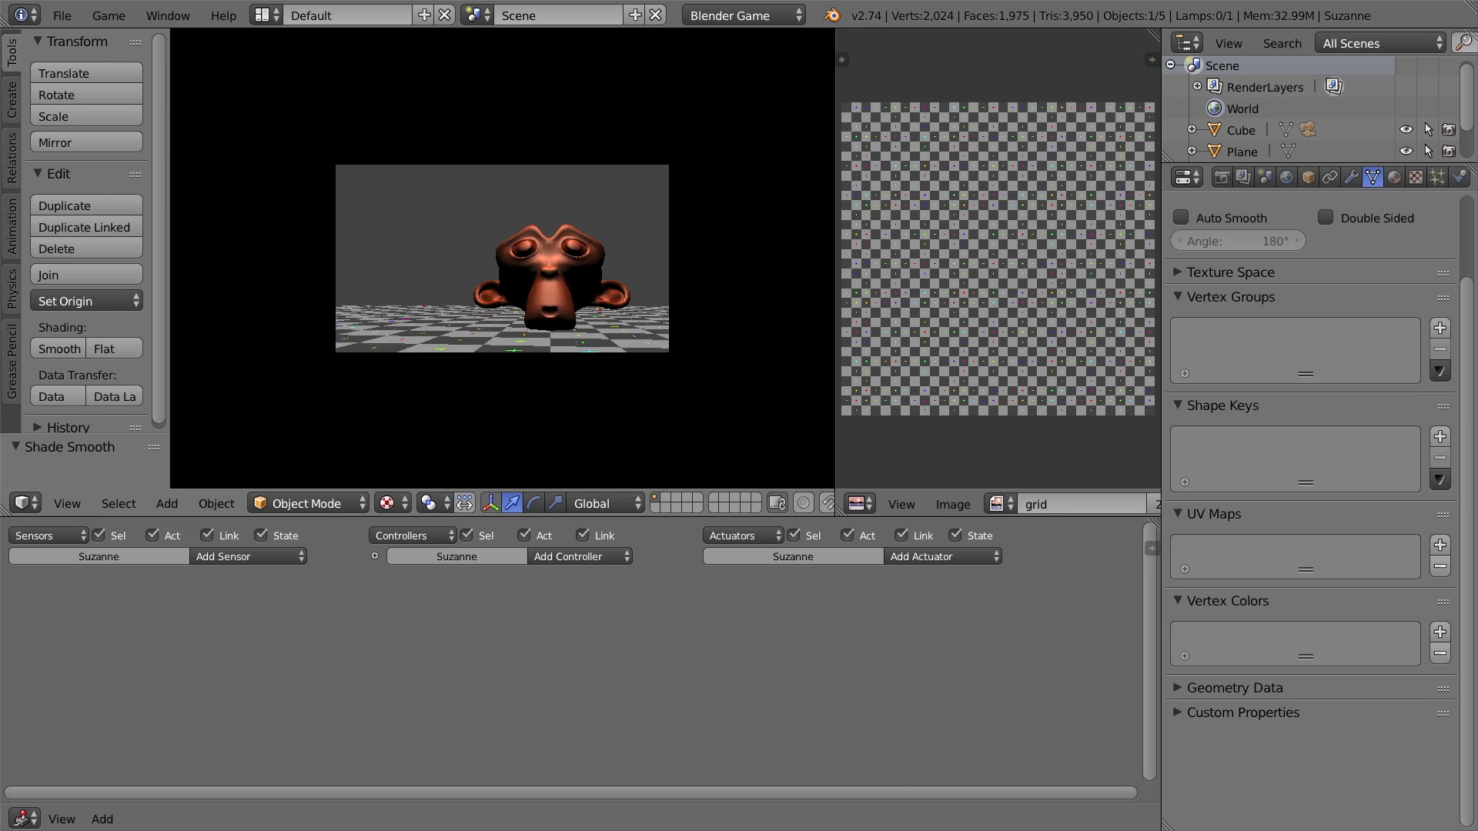
key(Escape)
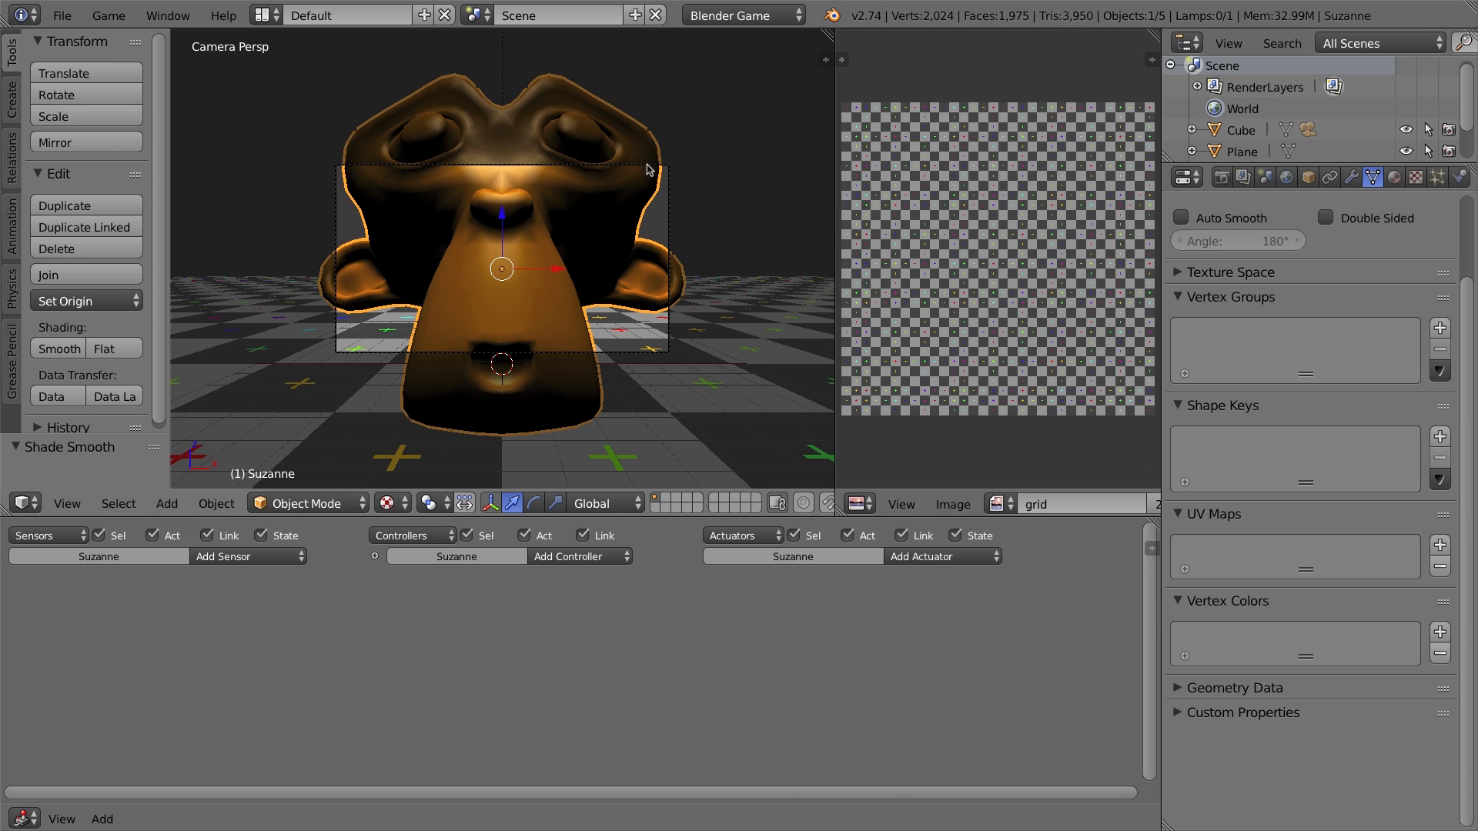
key(KP_0)
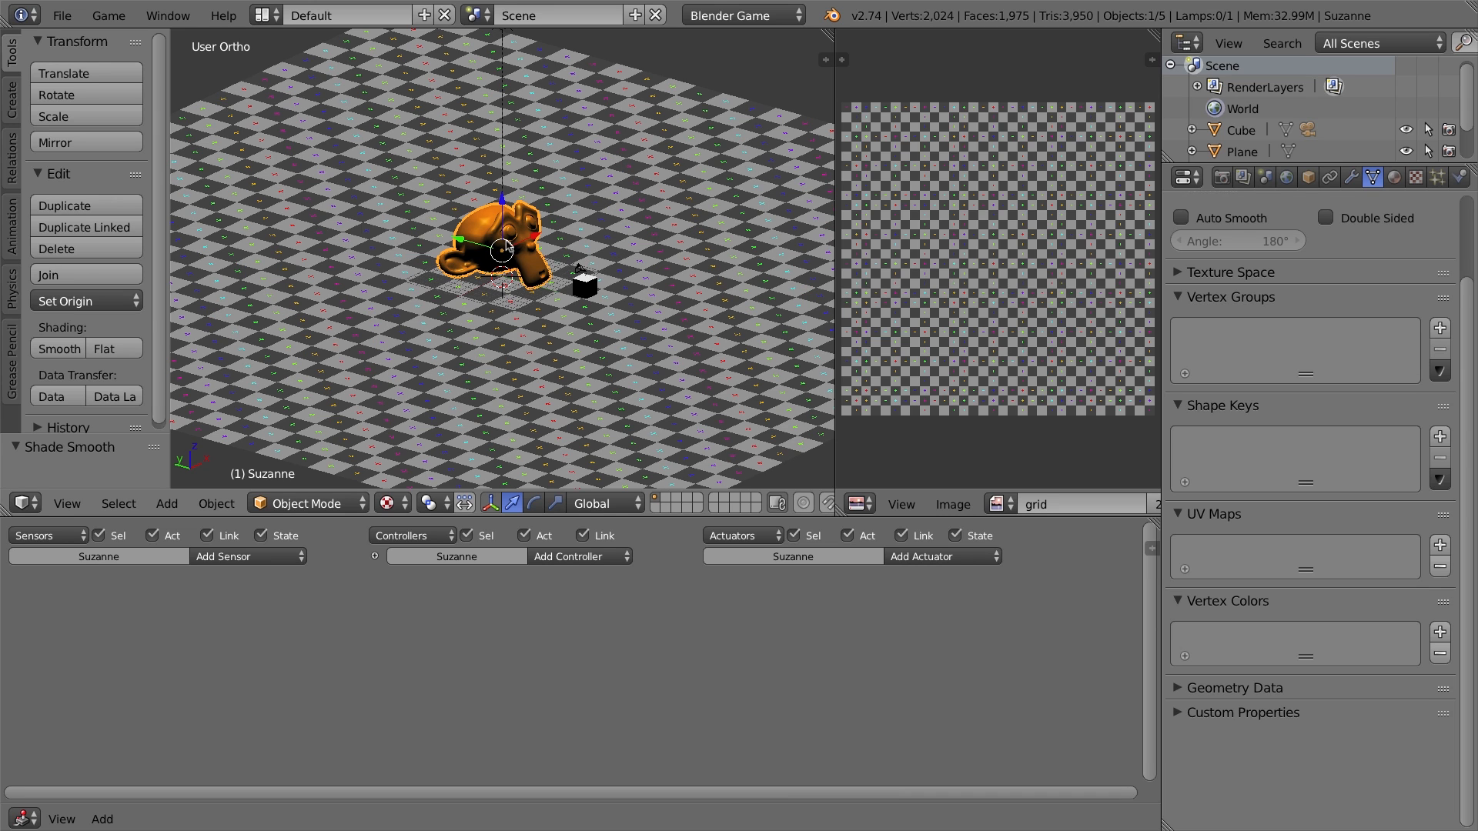
Select the Sun lamp above the monkey and show the 3D view's properties region
middle_drag(451, 221, 480, 106)
right_click(500, 58)
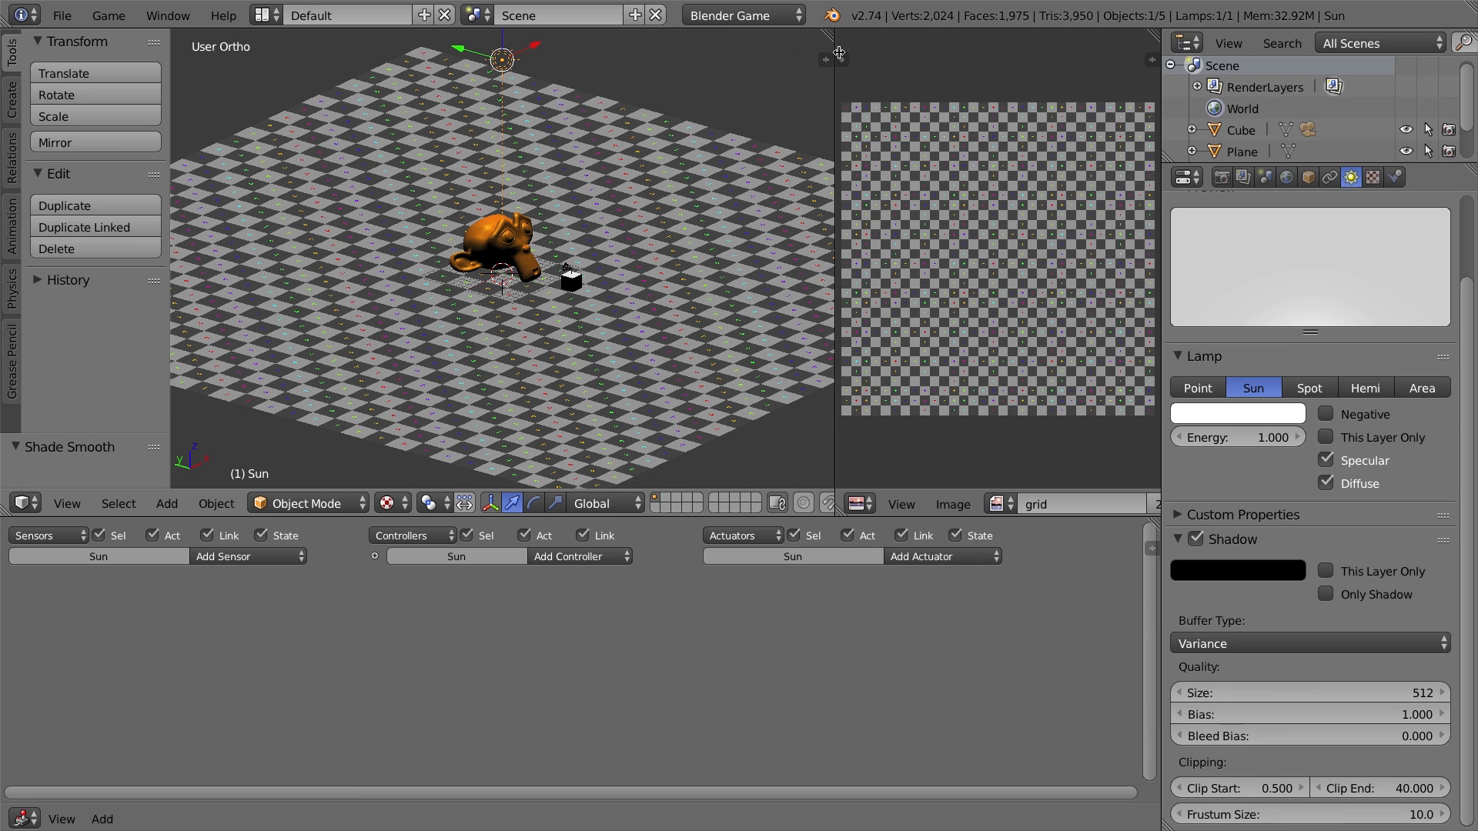
mouse_move(837, 56)
mouse_down()
mouse_move(912, 56)
mouse_move(843, 60)
mouse_up()
click(826, 59)
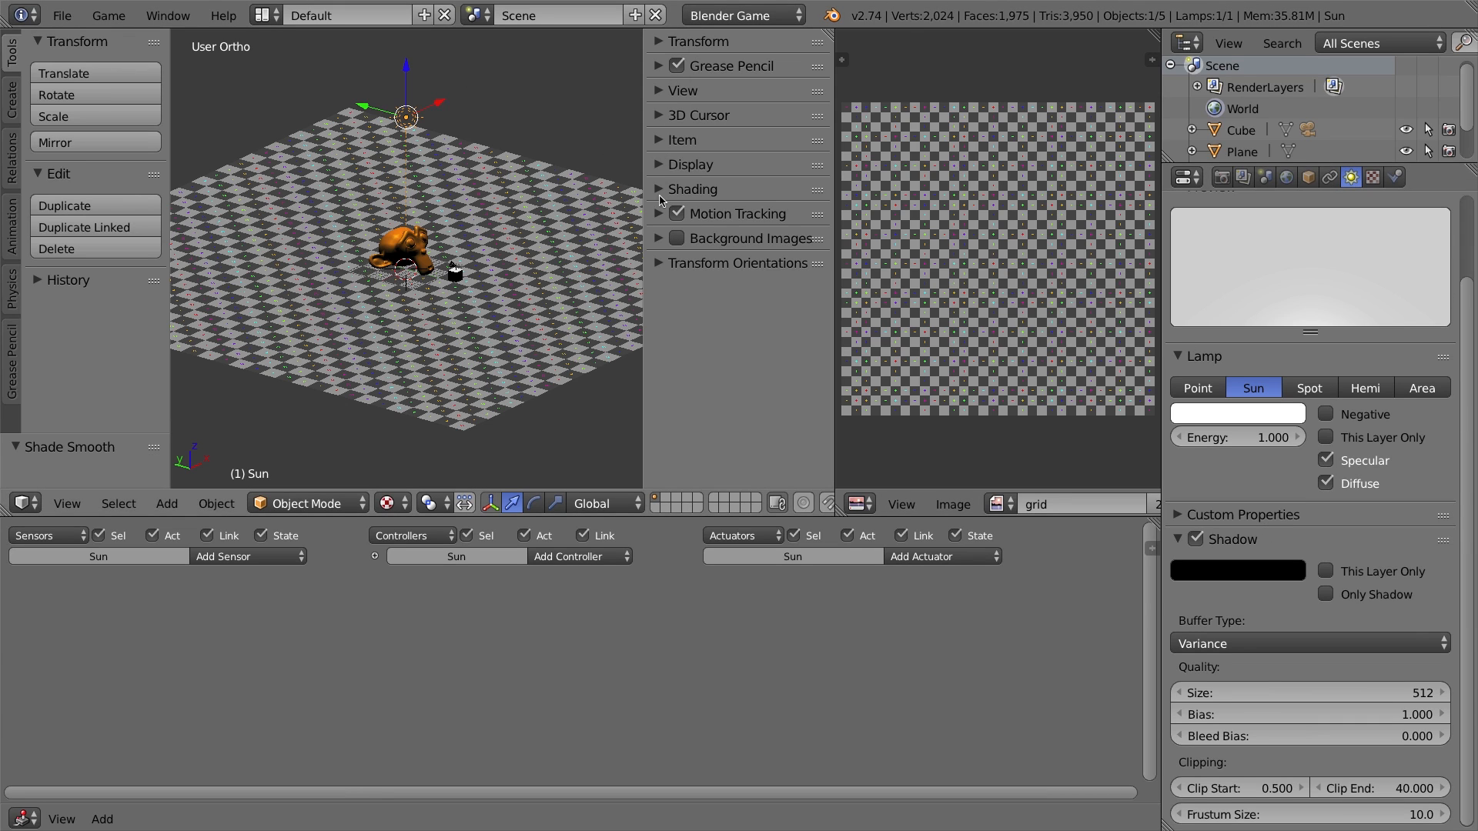
key(n)
key(n)
key(n)
key(n)
key(n)
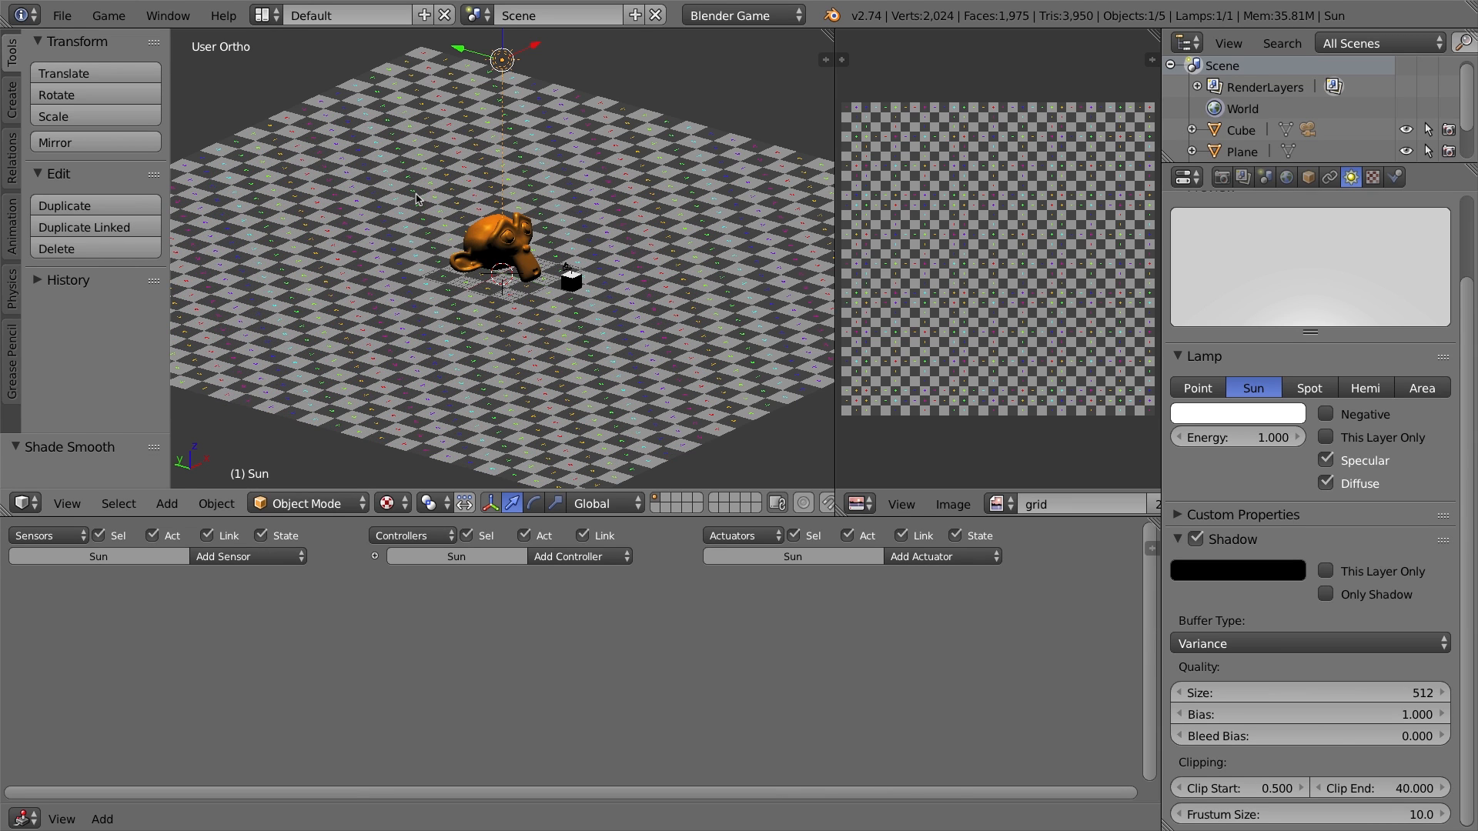
key(n)
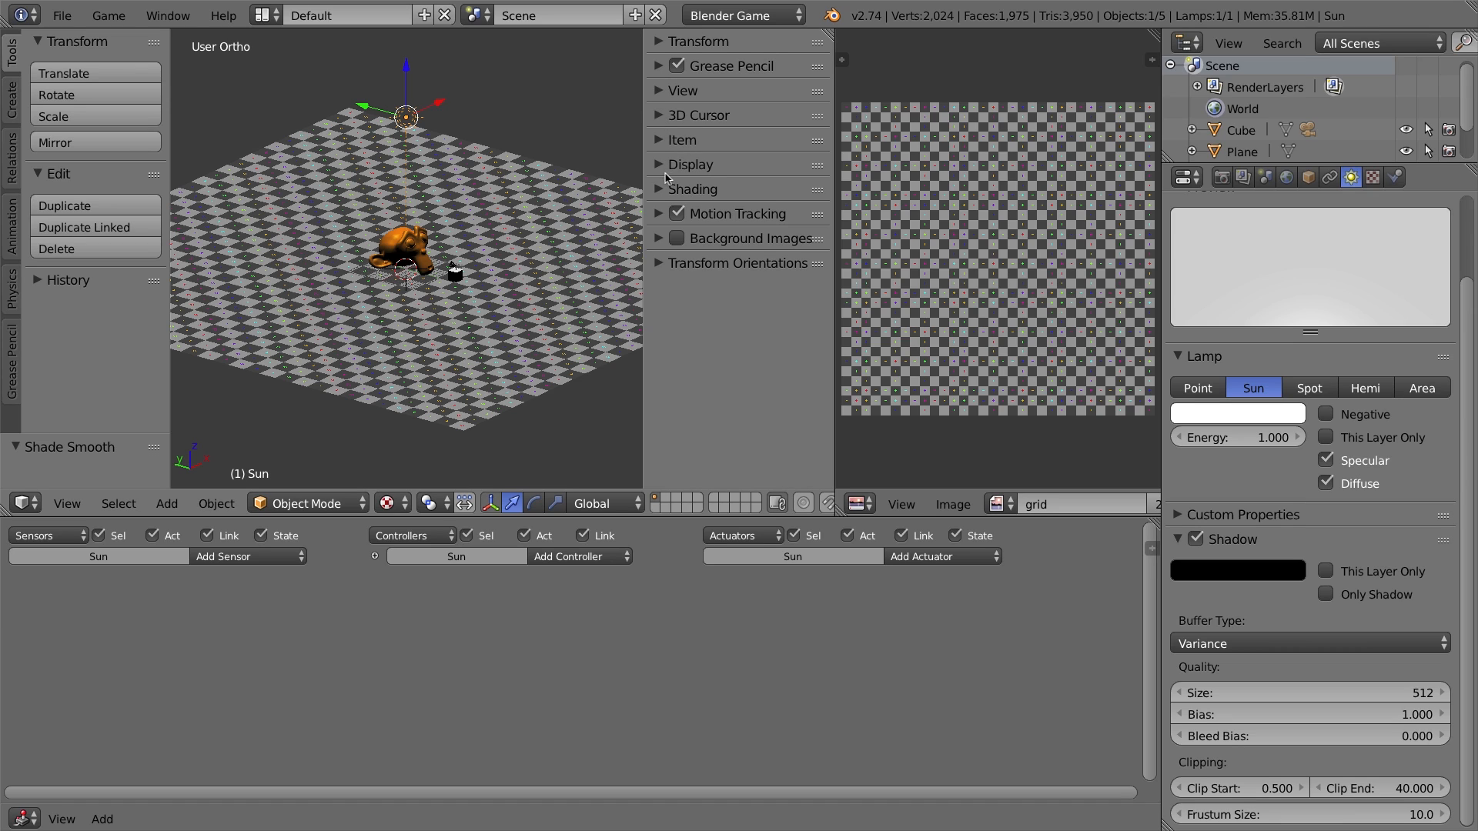
Set the material mode in the 3D view's shading settings to GLSL
click(658, 92)
click(658, 93)
click(658, 190)
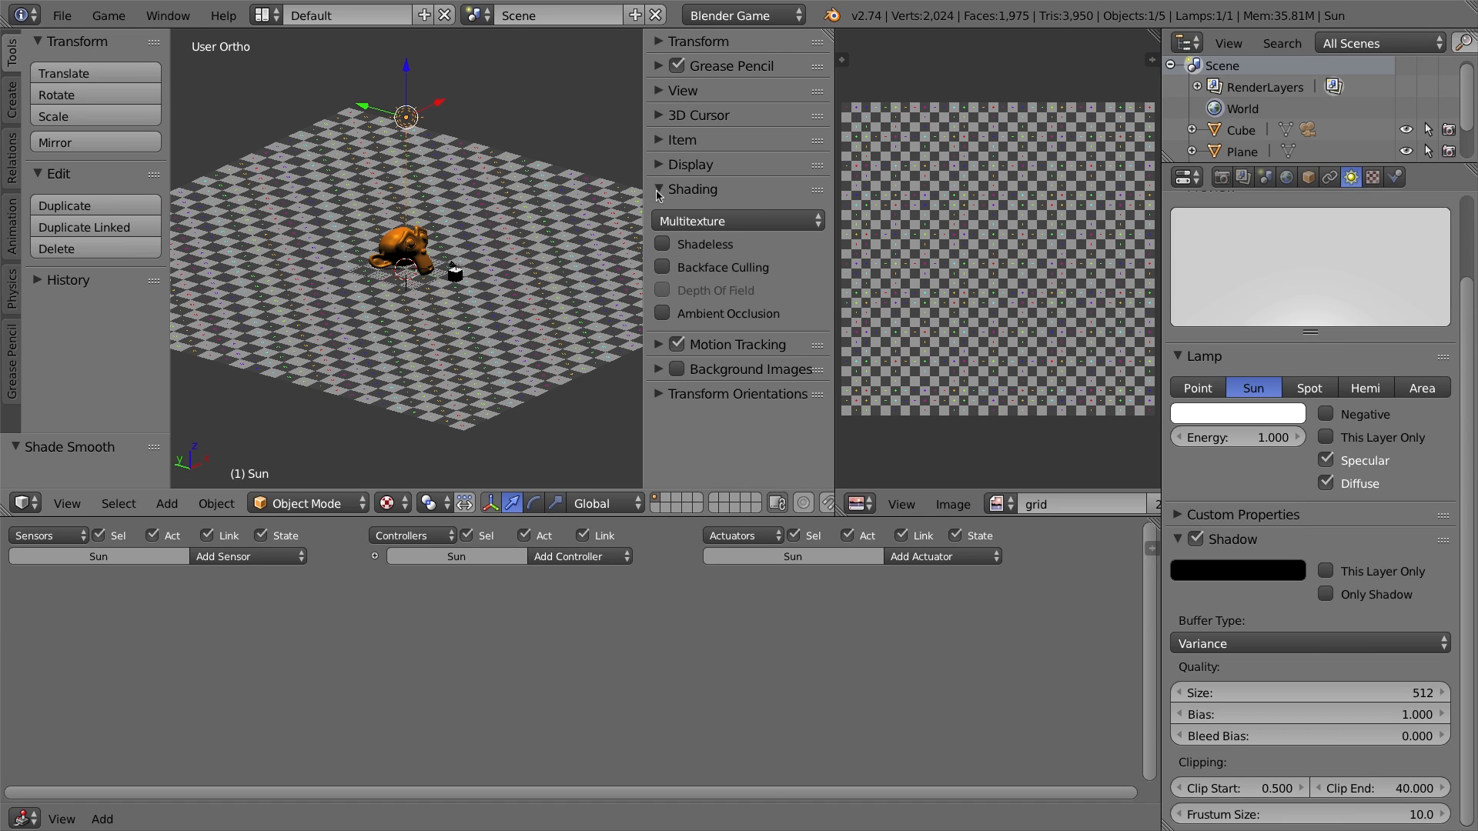
click(731, 224)
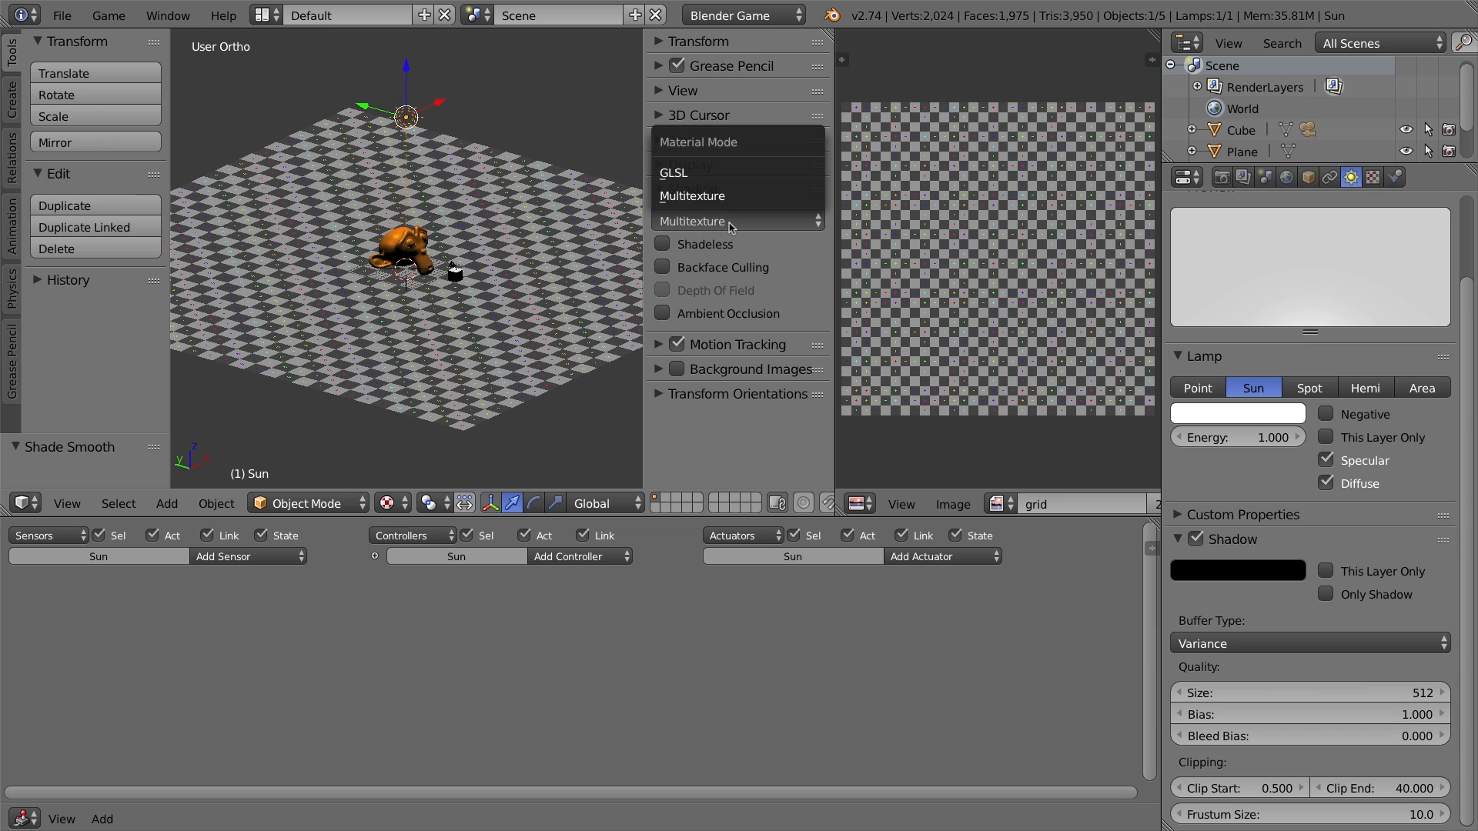
click(682, 174)
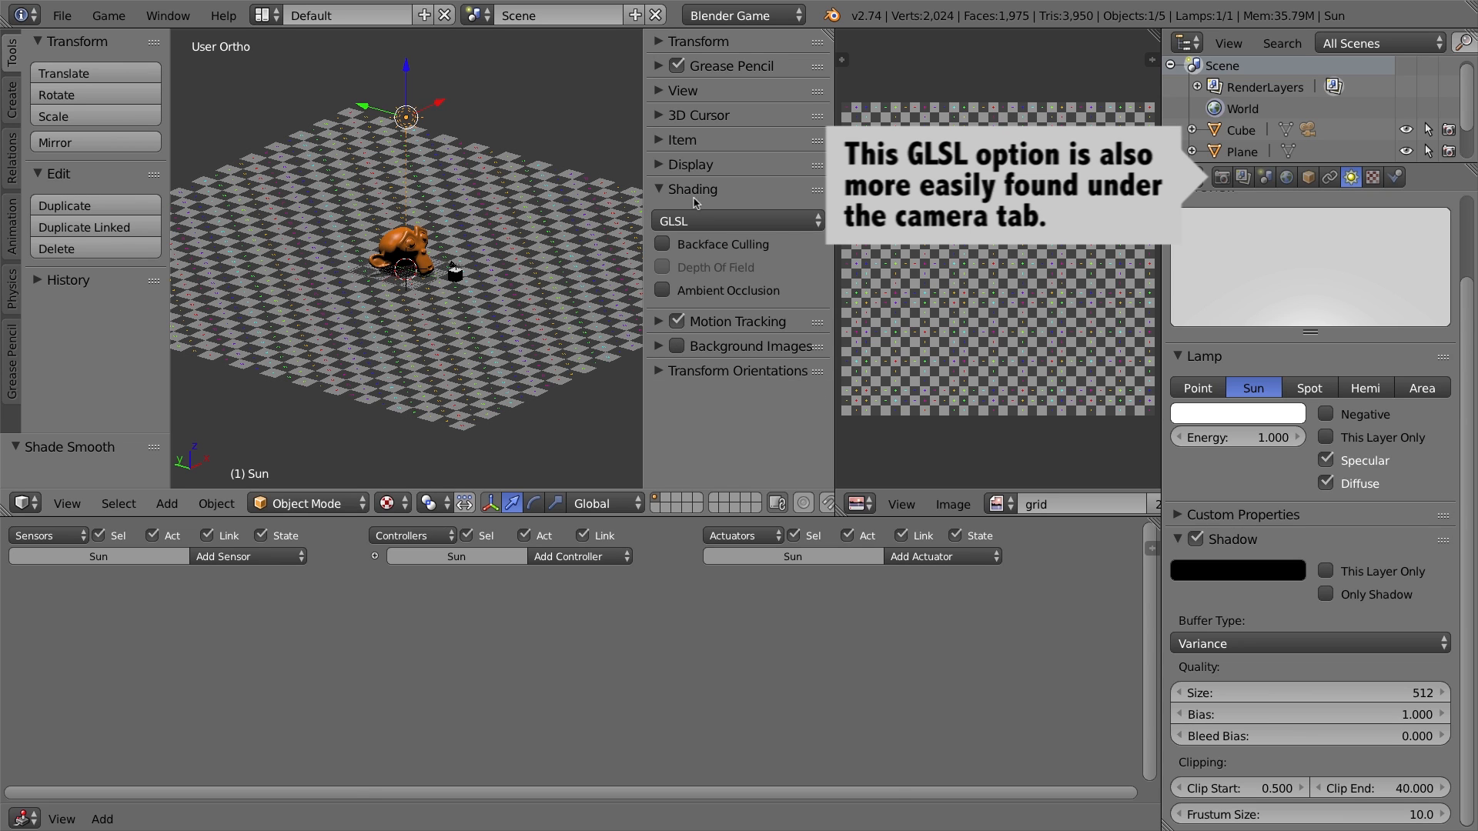
Compare the monkey's shading and ground shadow in Multitexture mode with GLSL, and return to GLSL
scroll(373, 258, up, 8)
scroll(373, 258, up, 1)
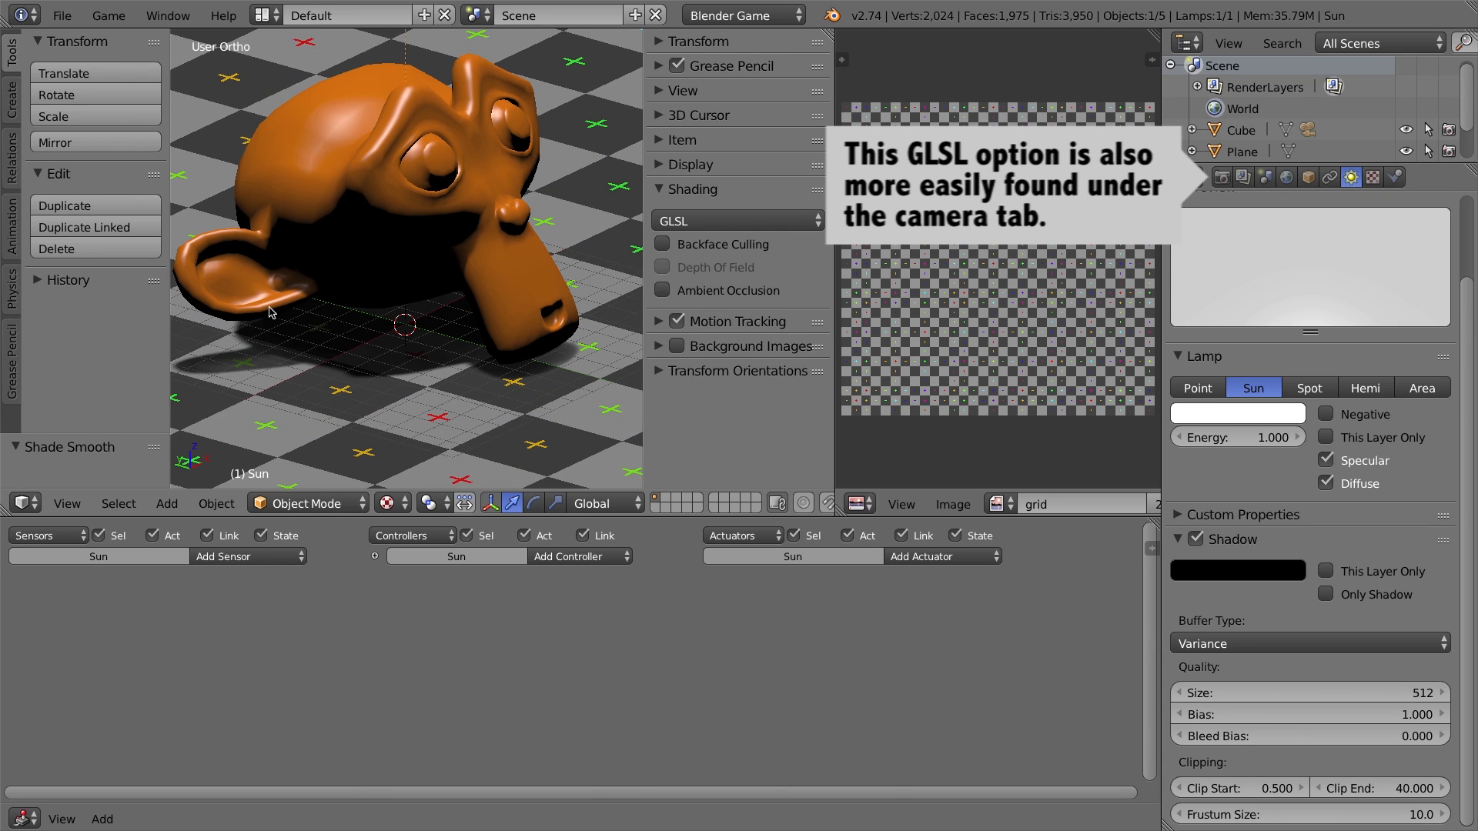
click(682, 222)
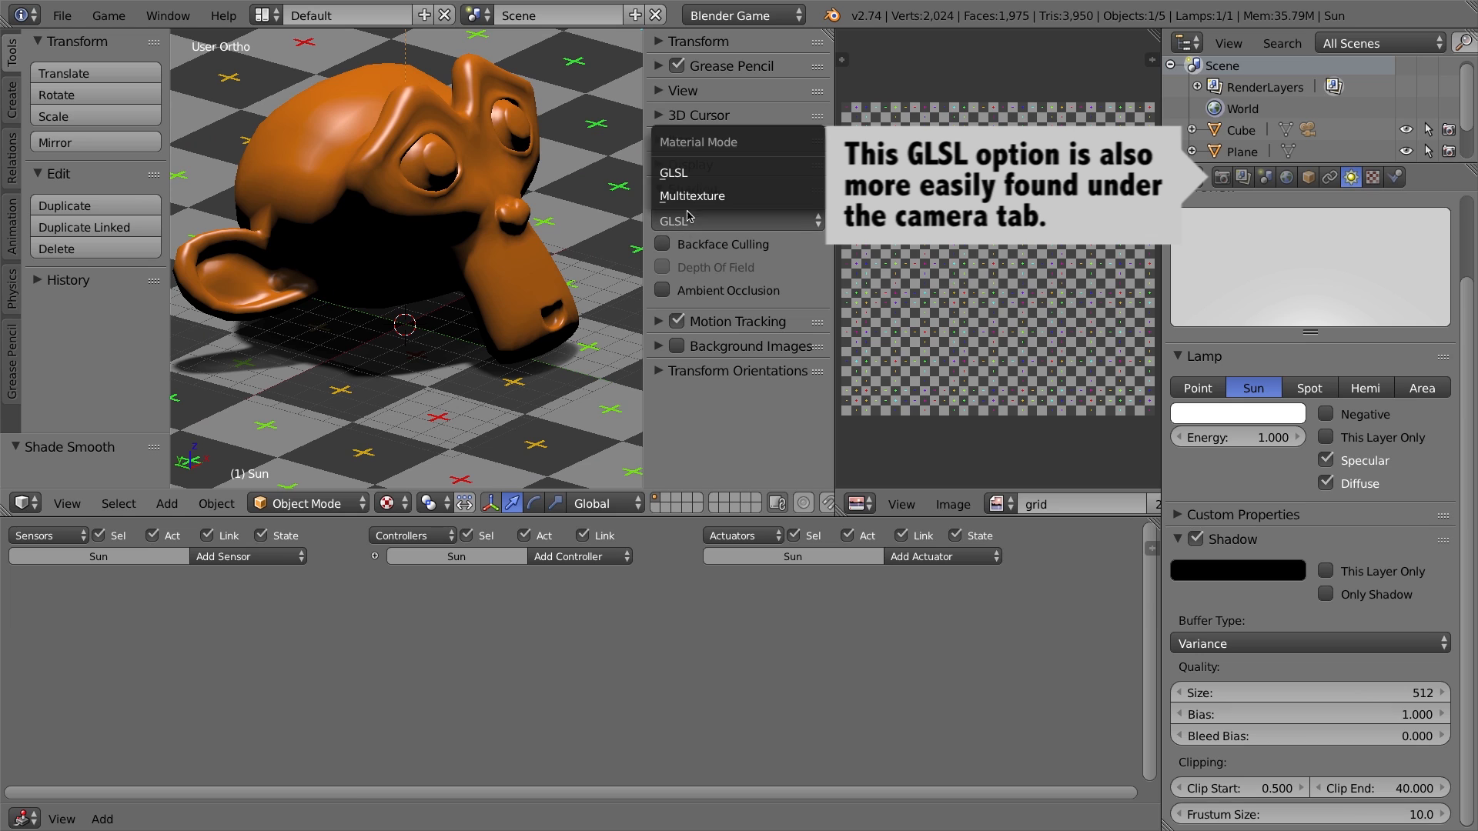
click(682, 234)
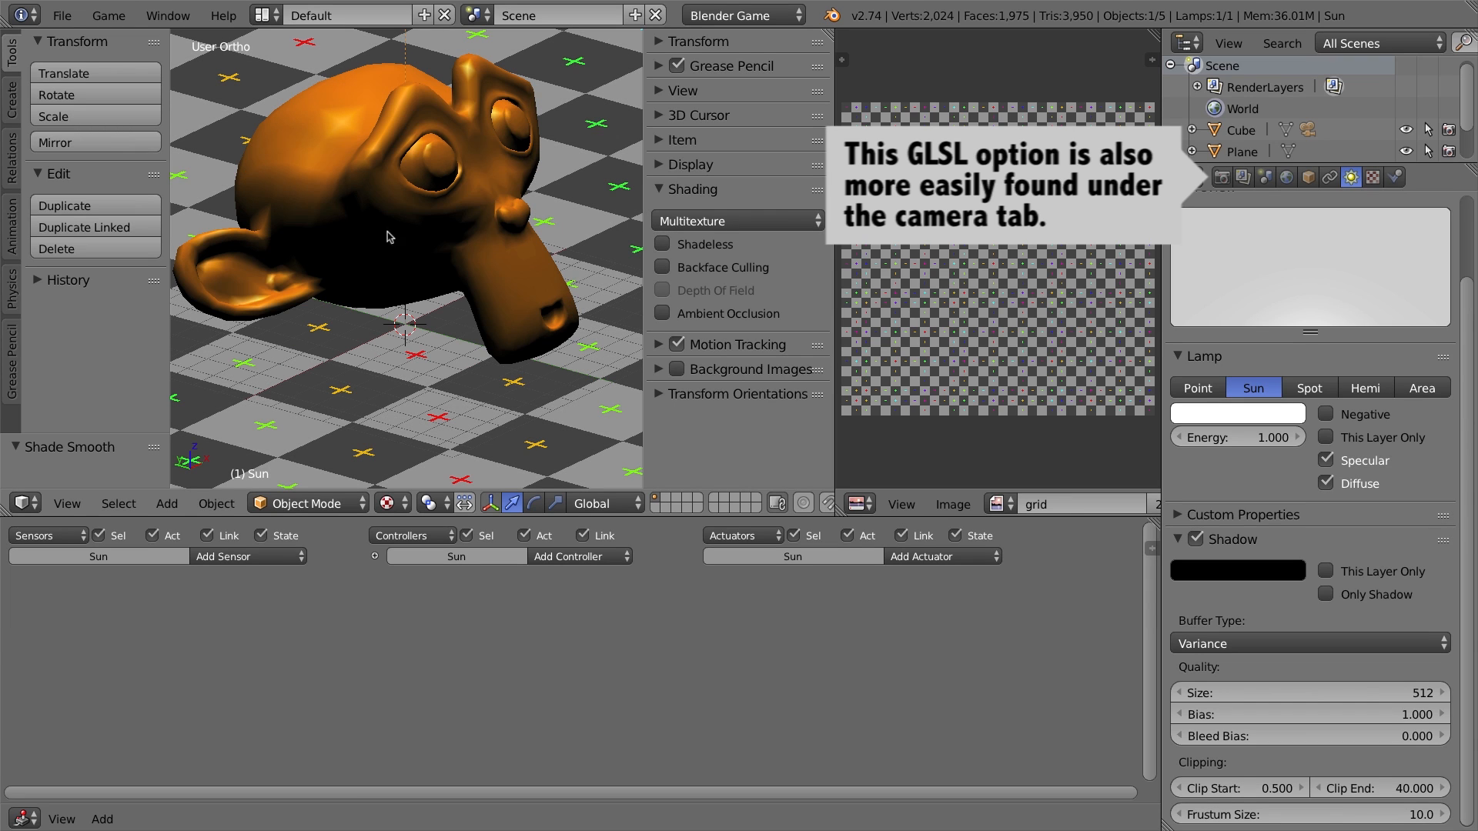
click(710, 222)
click(691, 173)
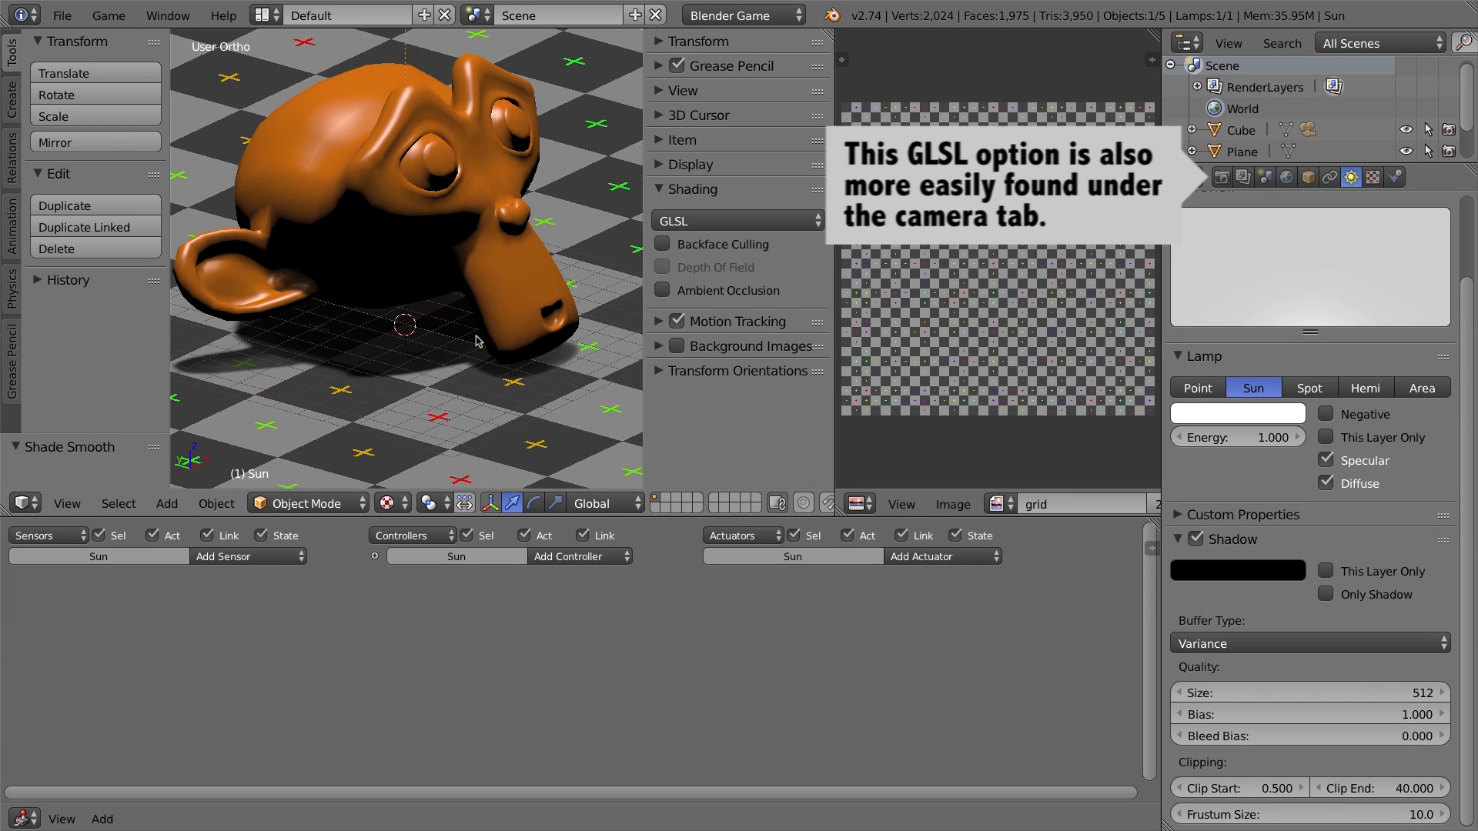
Briefly test-run the game, hide the tool shelf and widen the 3D view at the image editor's expense
key(p)
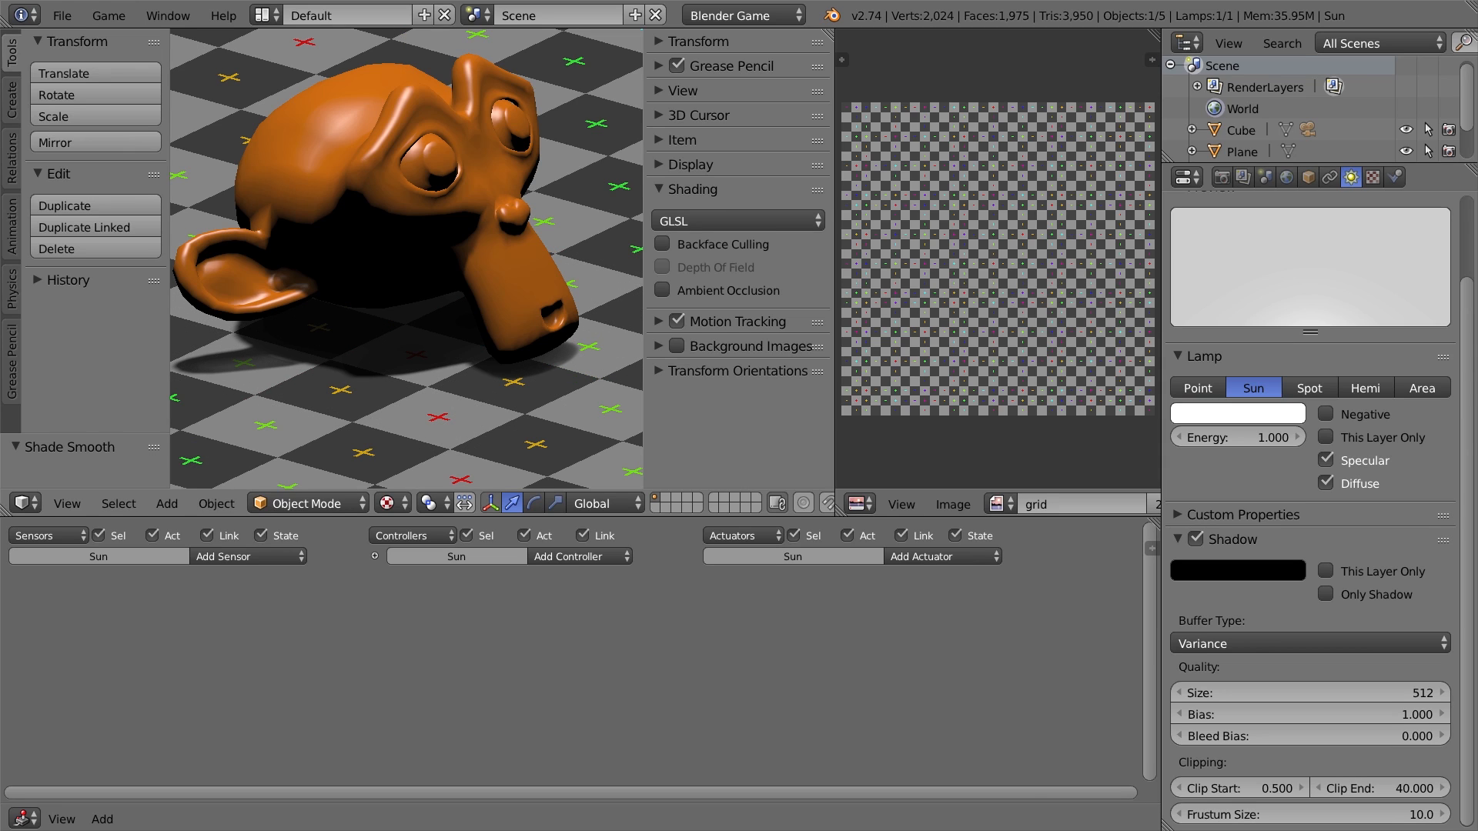
key(Escape)
key(t)
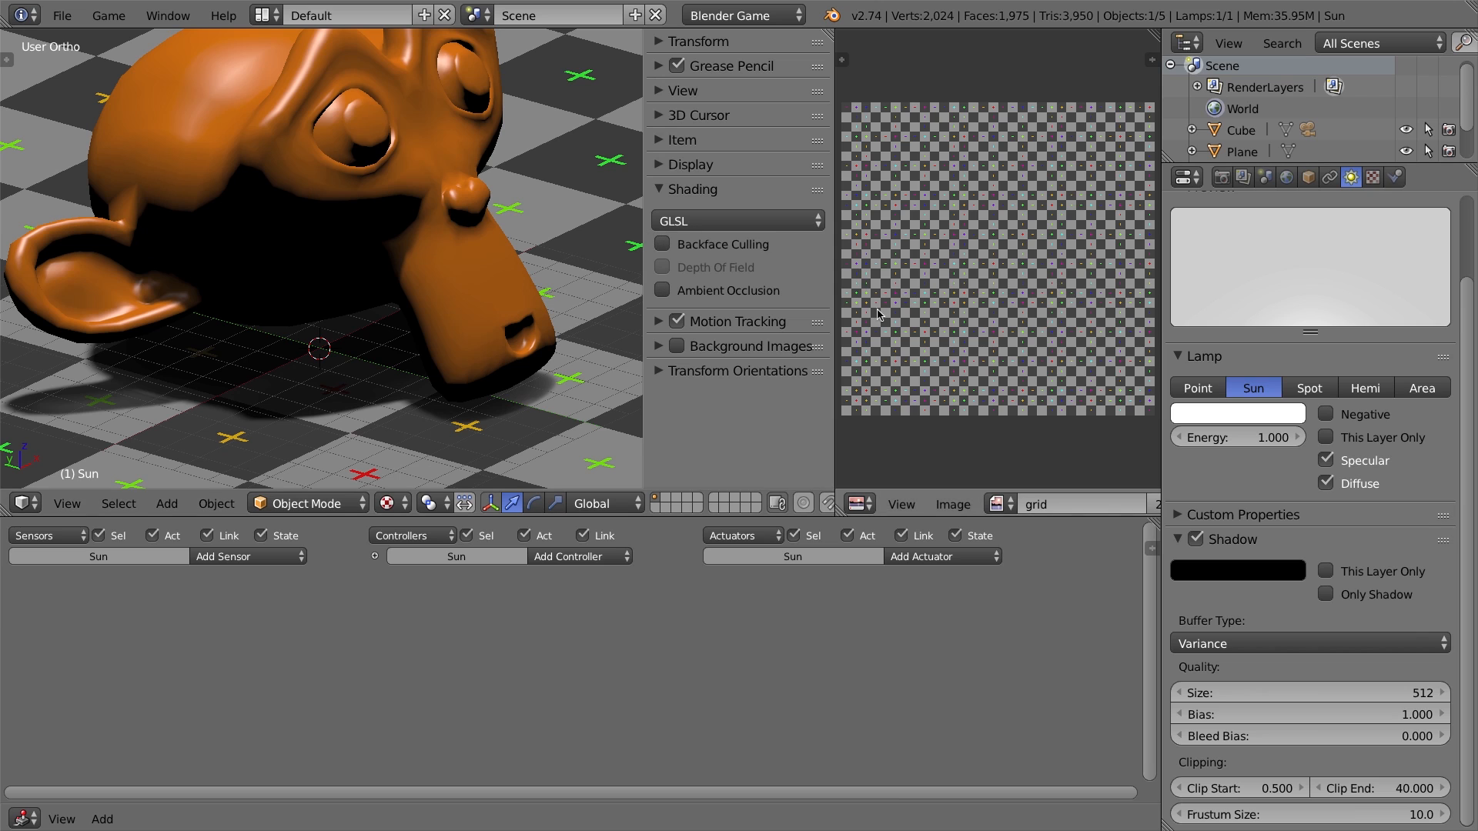
drag(841, 277, 1045, 277)
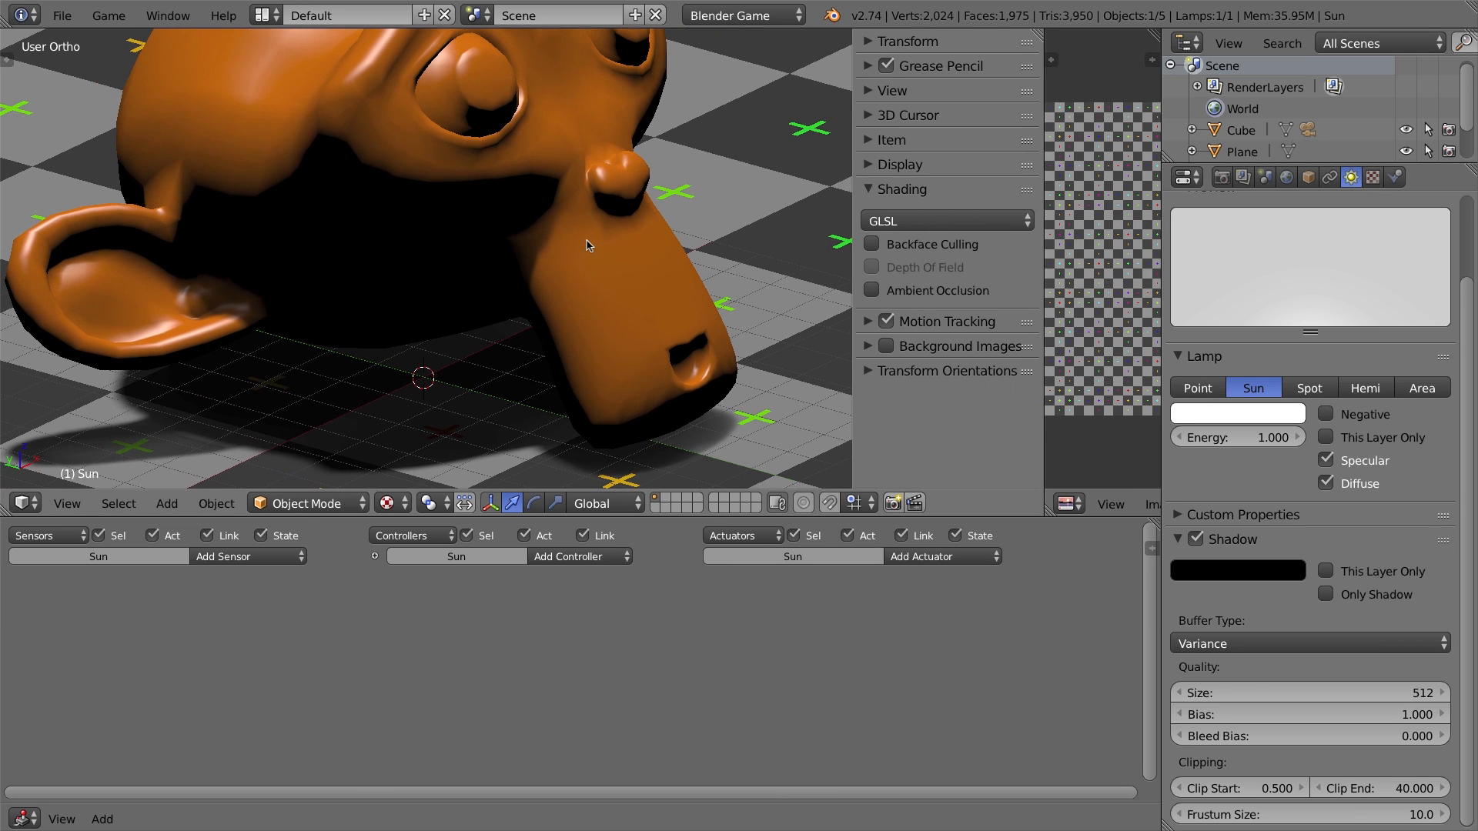
Run the game from the camera view, walk back and forth around the monkey to inspect its shadow, and stop
key(KP_0)
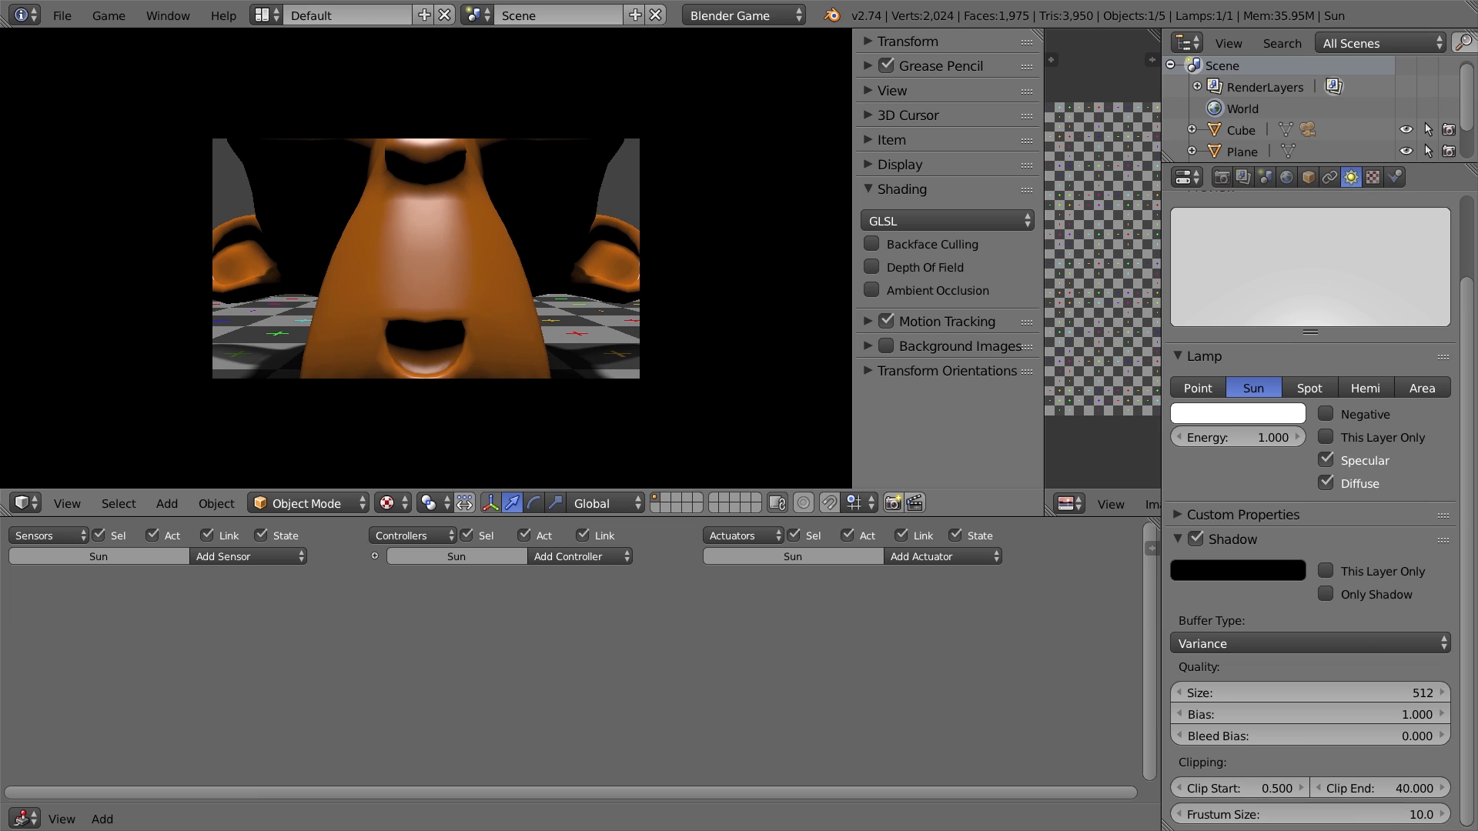
key(s)
key(w)
key(s)
key(w)
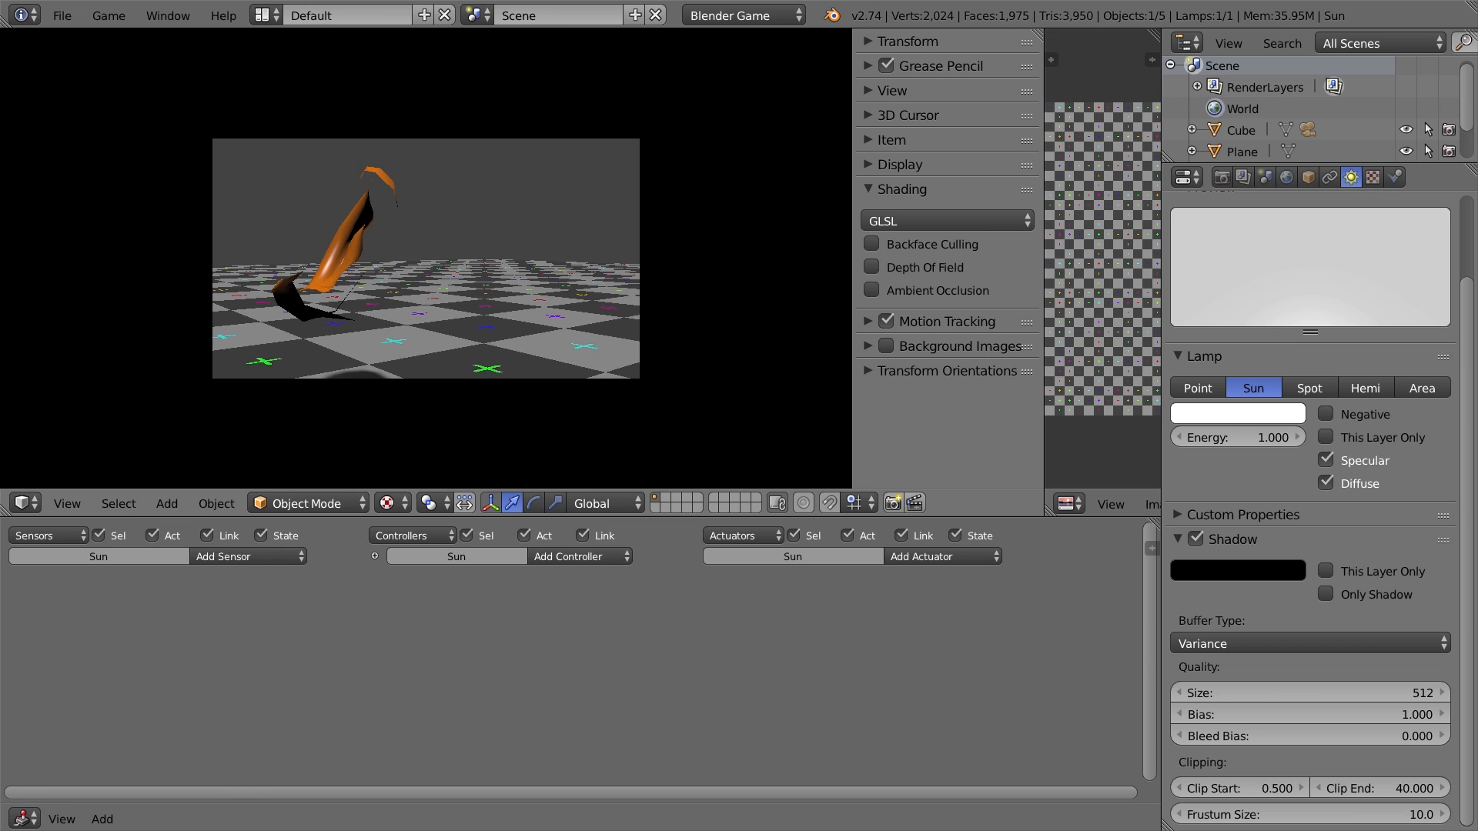
key(s)
key(w)
key(s)
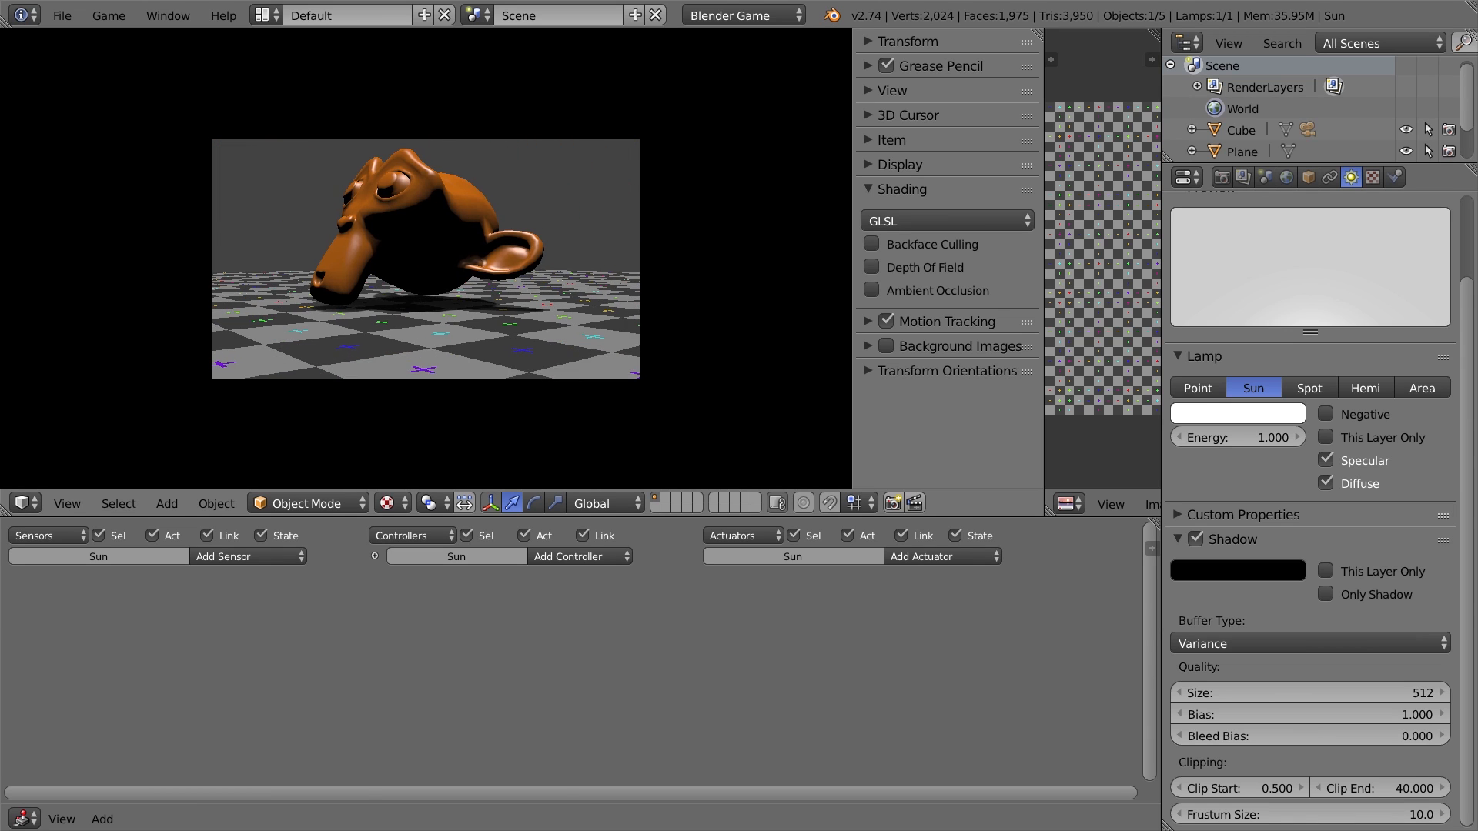
key(w)
key(s)
key(Escape)
Enable collision bounds in the monkey's physics settings
right_click(484, 196)
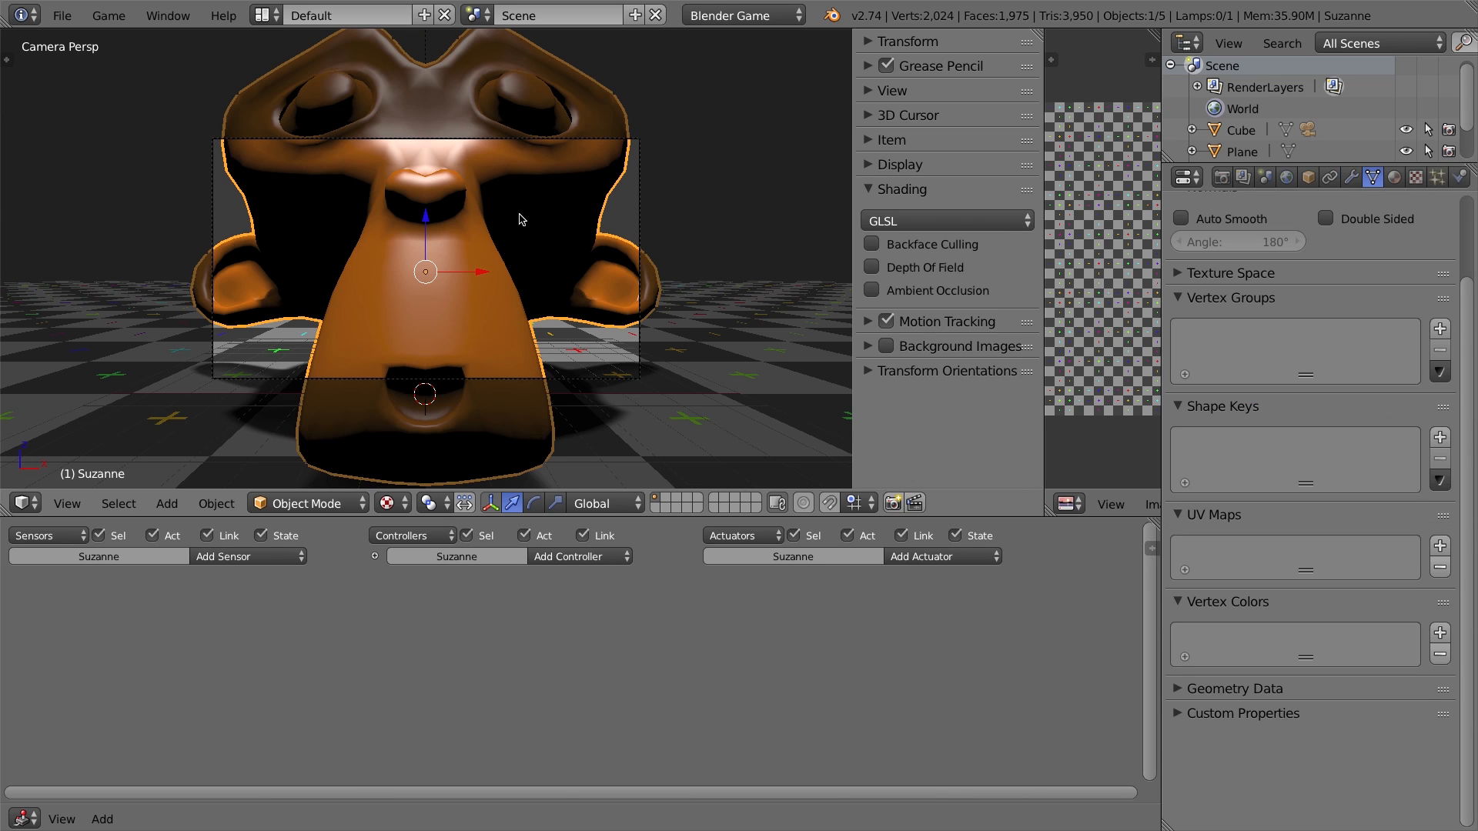
click(1460, 177)
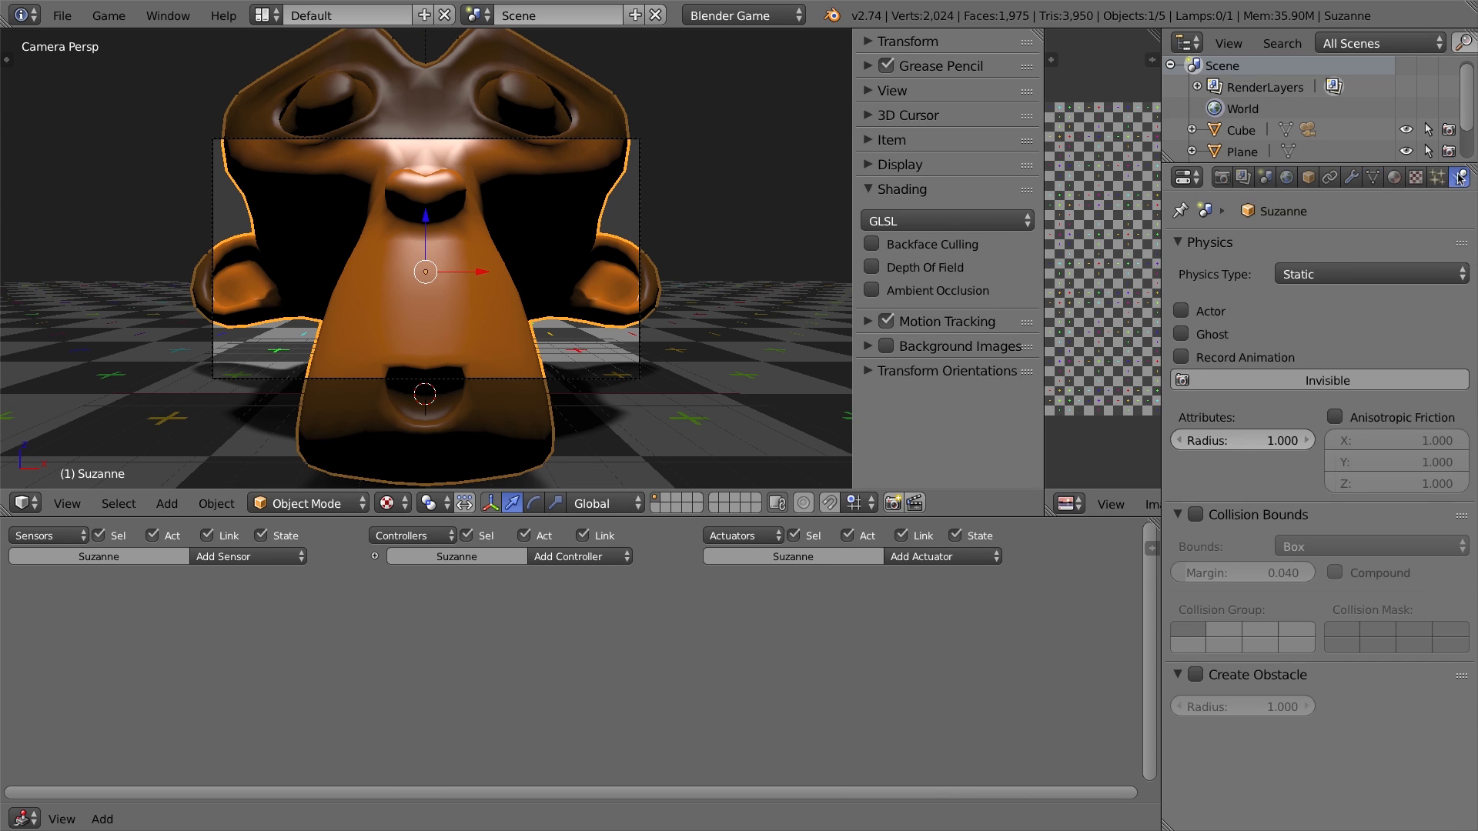
click(1196, 514)
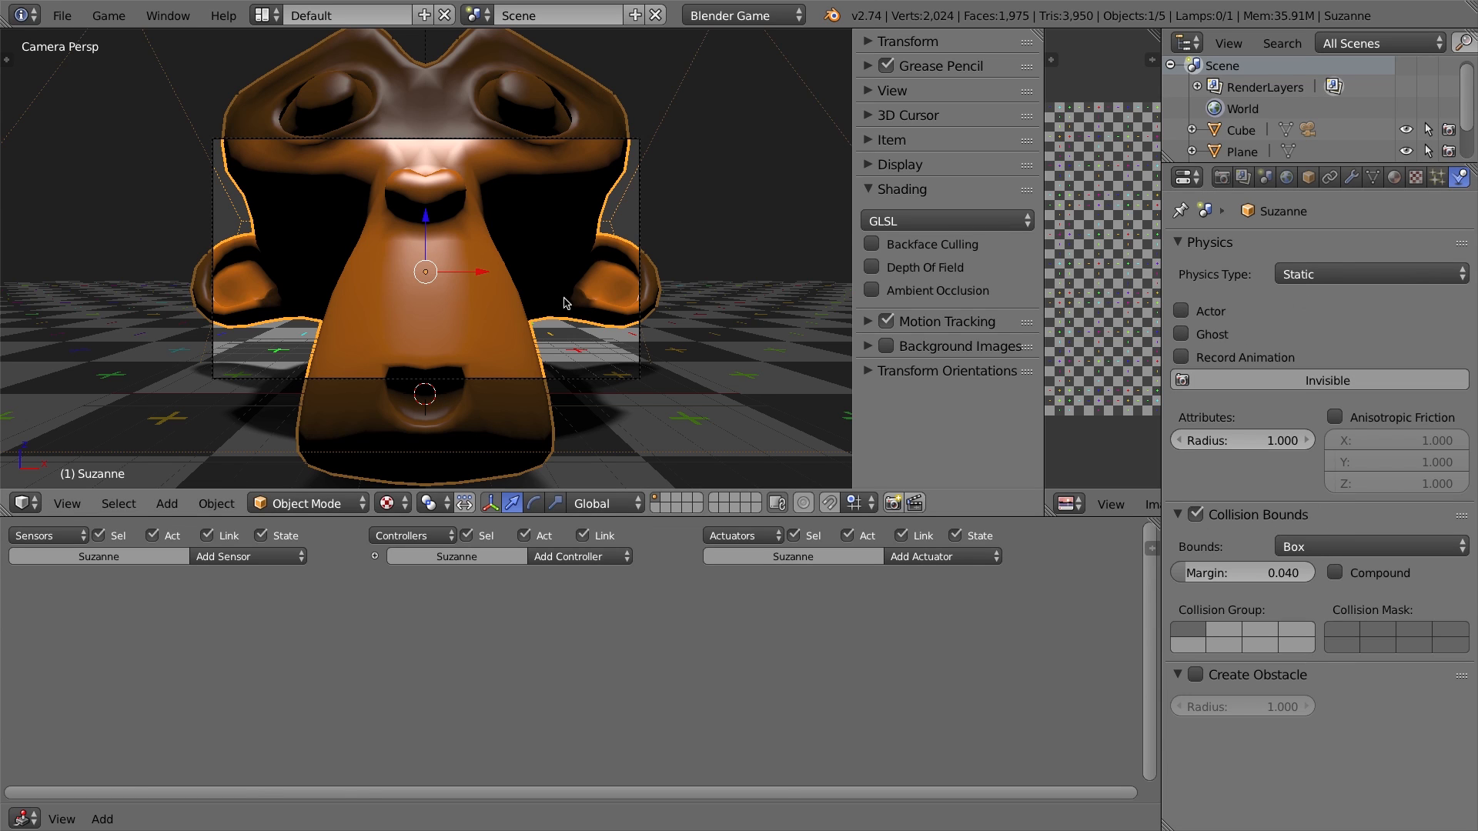
Run the game to test the monkey's collision bounds
key(p)
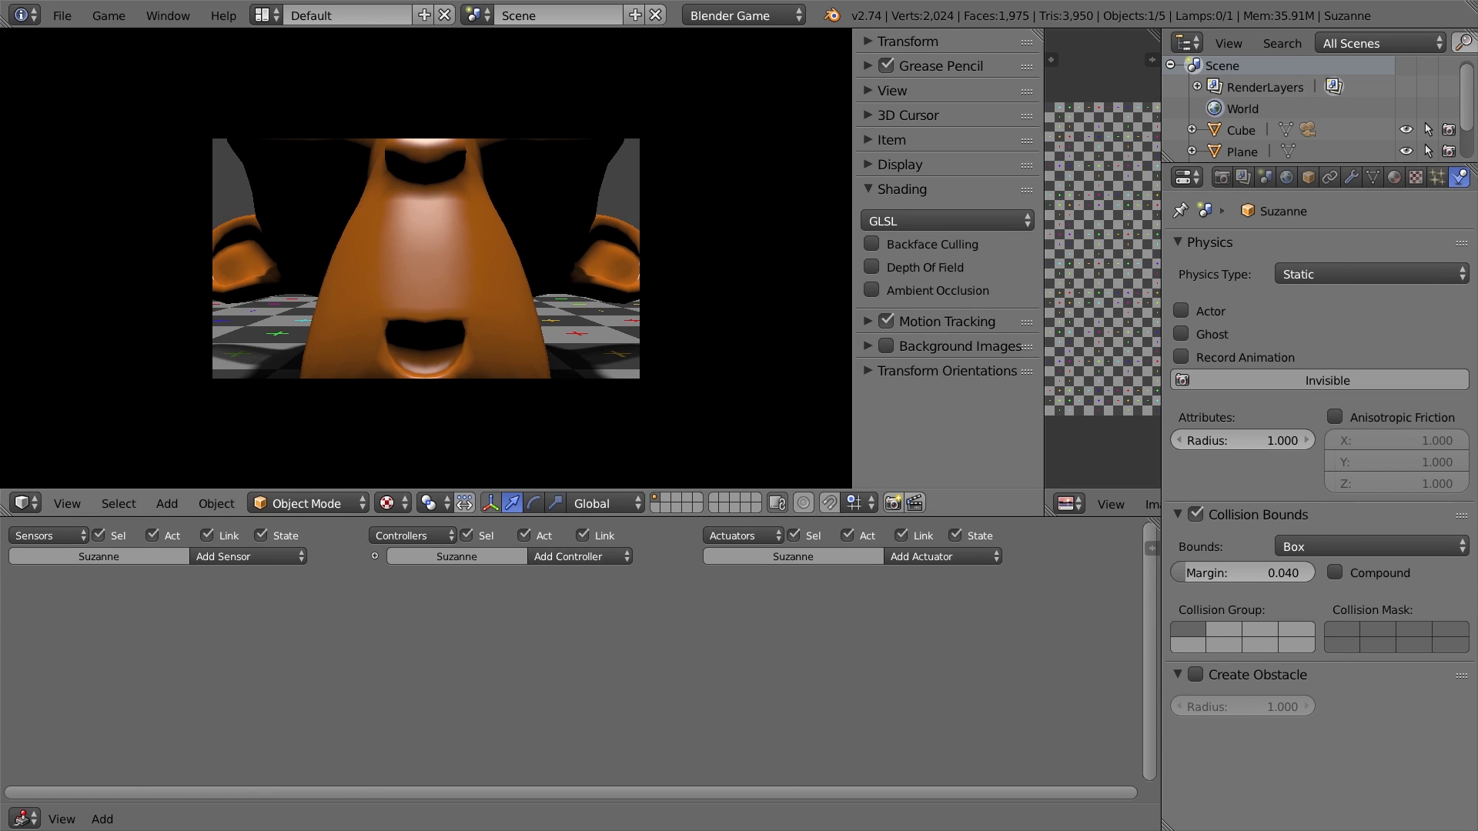